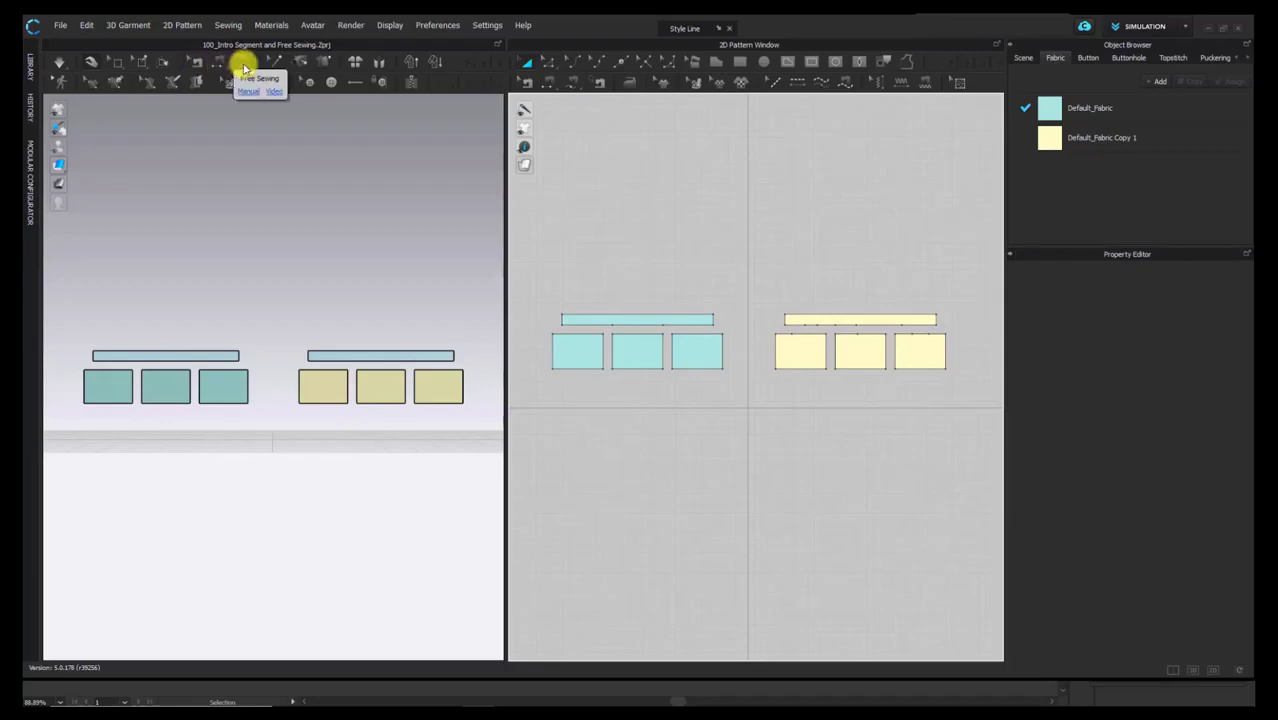
Step: Freeze the three yellow rectangular panels below the yellow strip
middle_click_drag(849, 262, 861, 231)
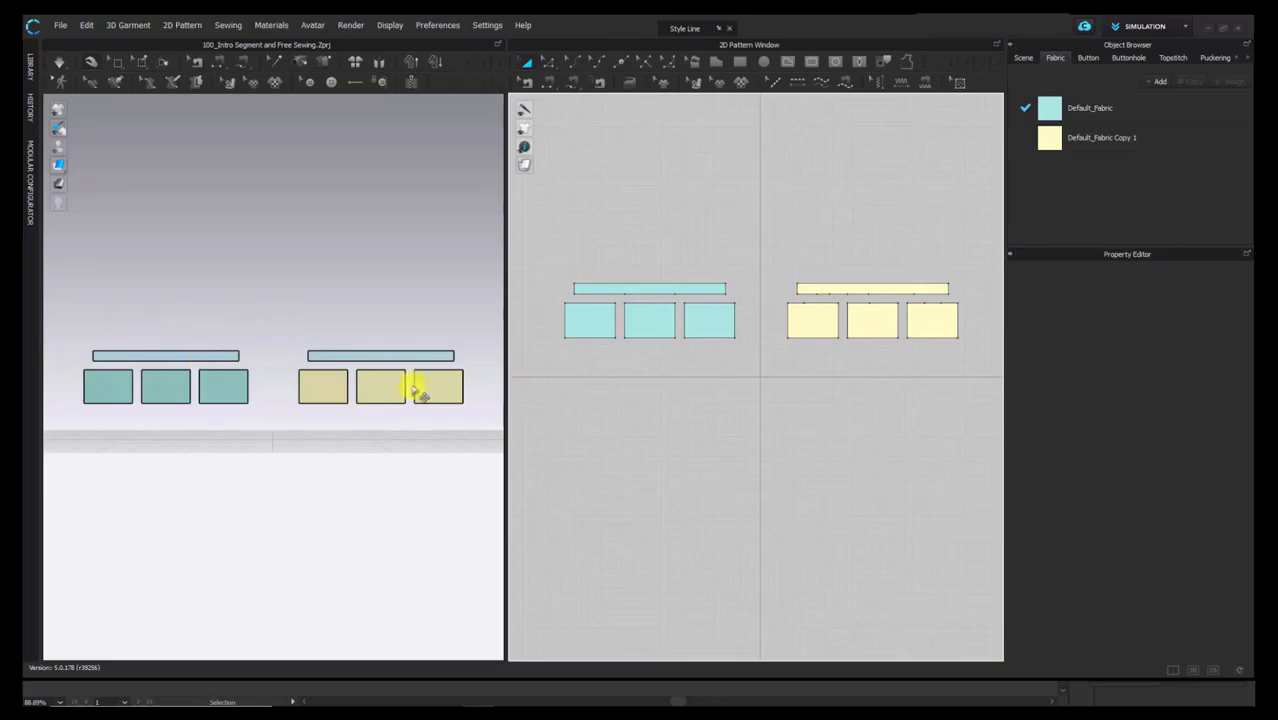
right_click_drag(316, 418, 321, 421)
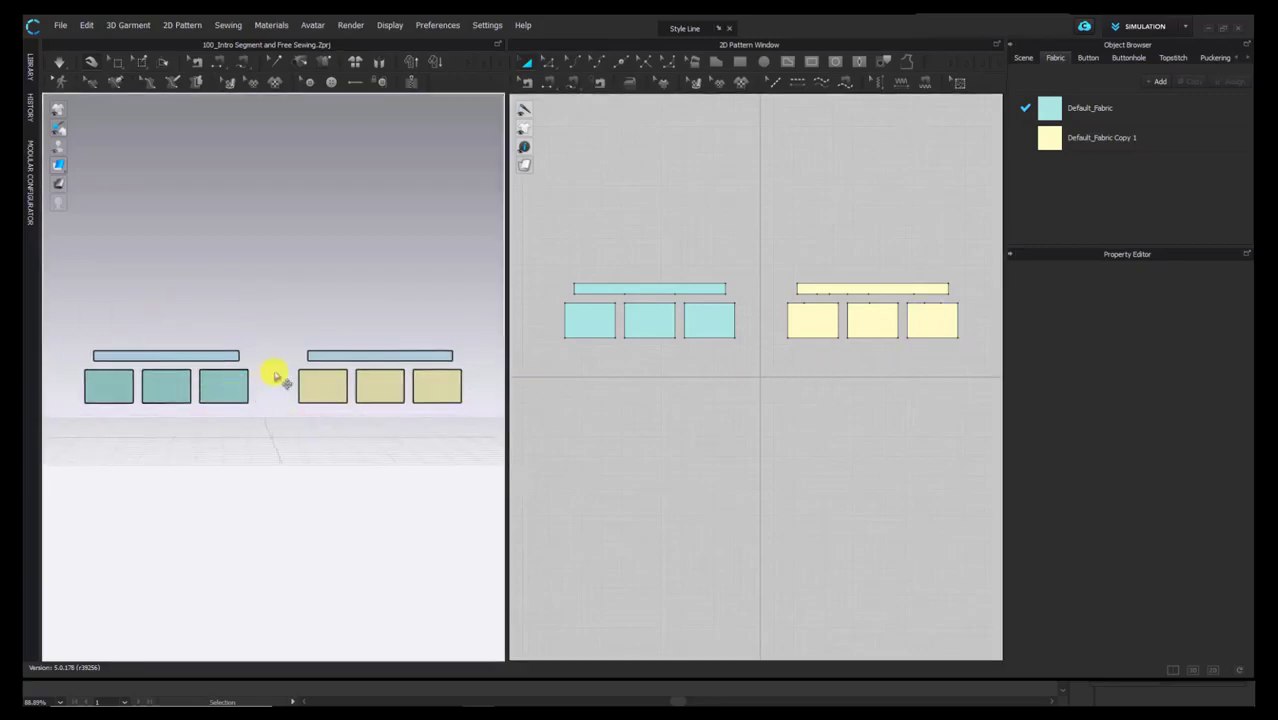
left_click(815, 317)
left_click(863, 331)
left_click(930, 322)
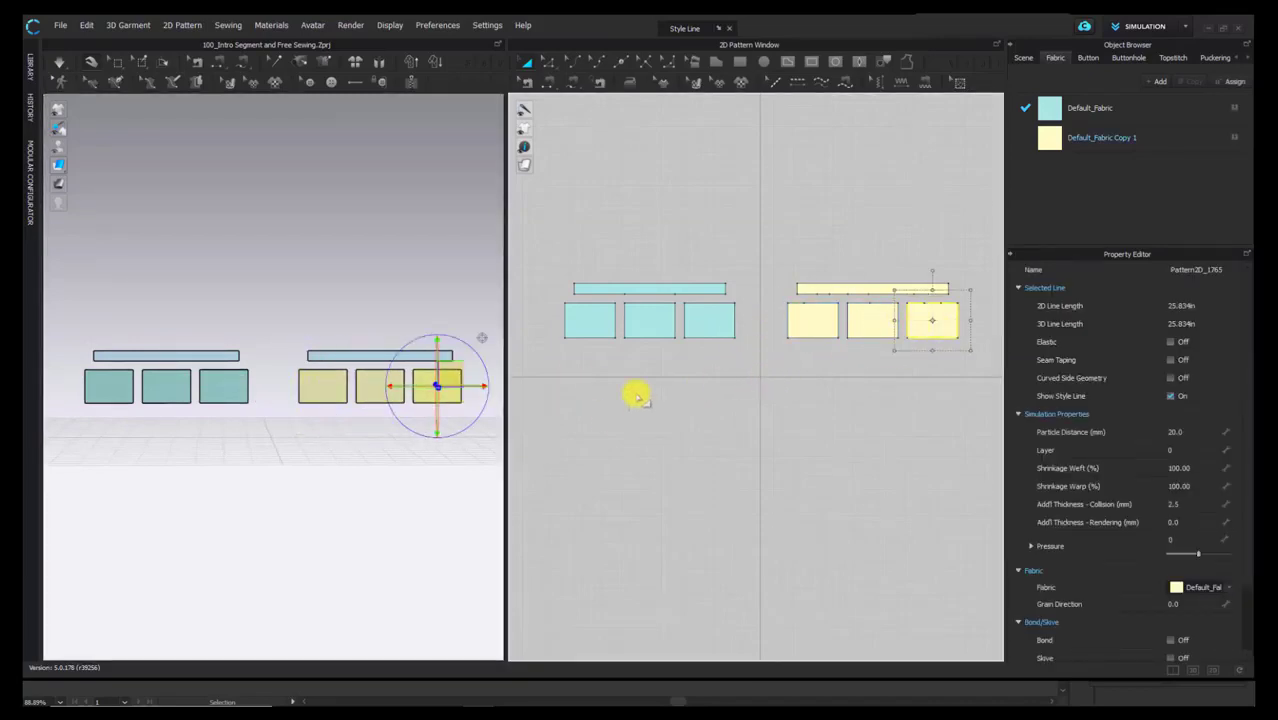
left_click(778, 350)
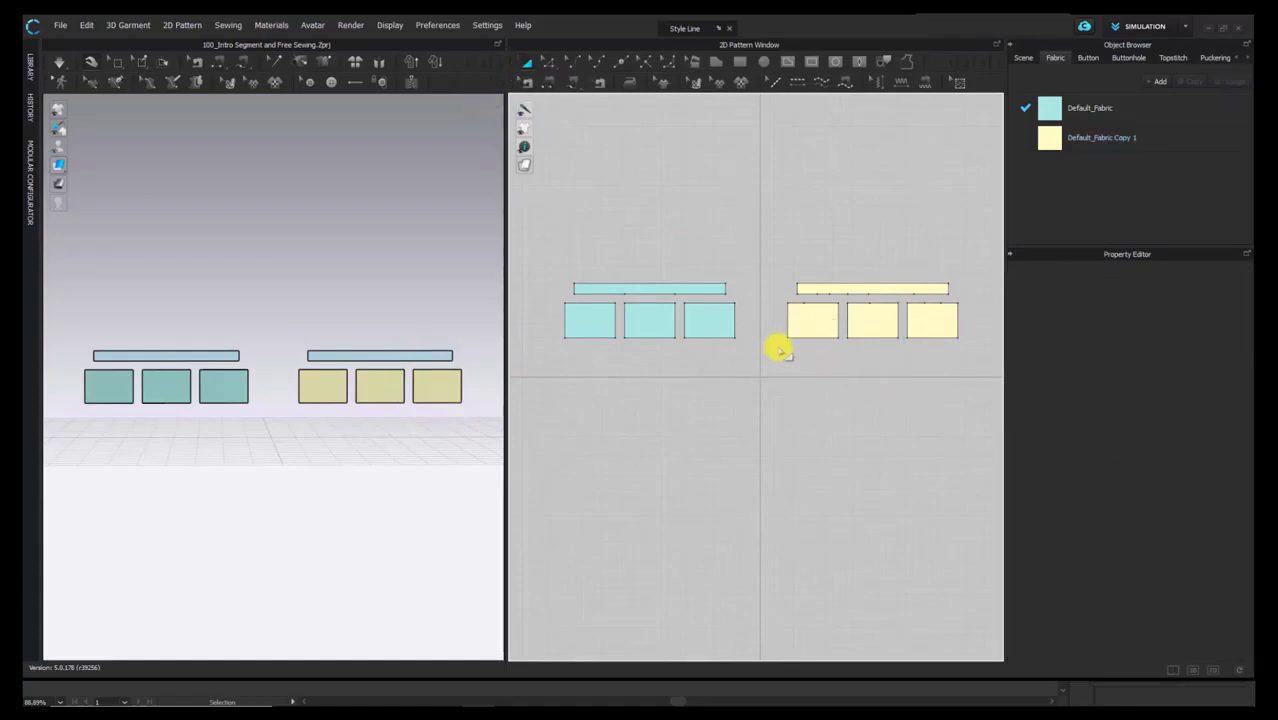
left_click_drag(776, 348, 979, 296)
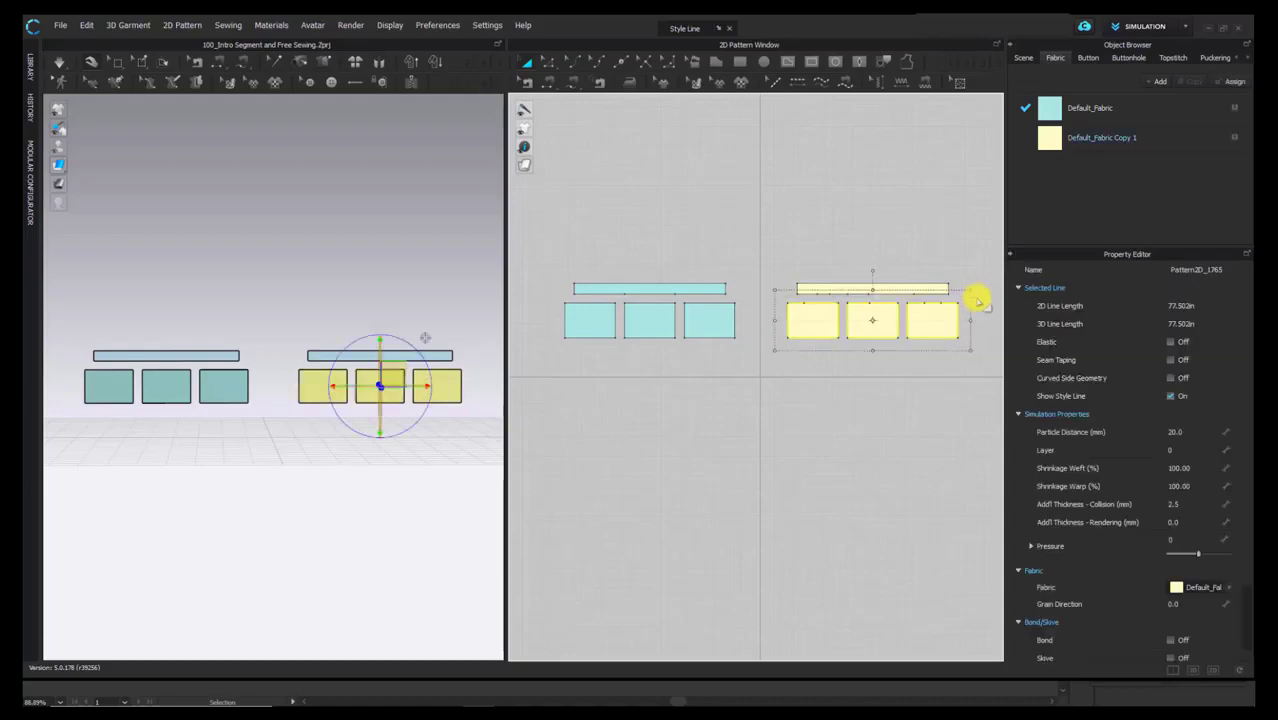
right_click(818, 329)
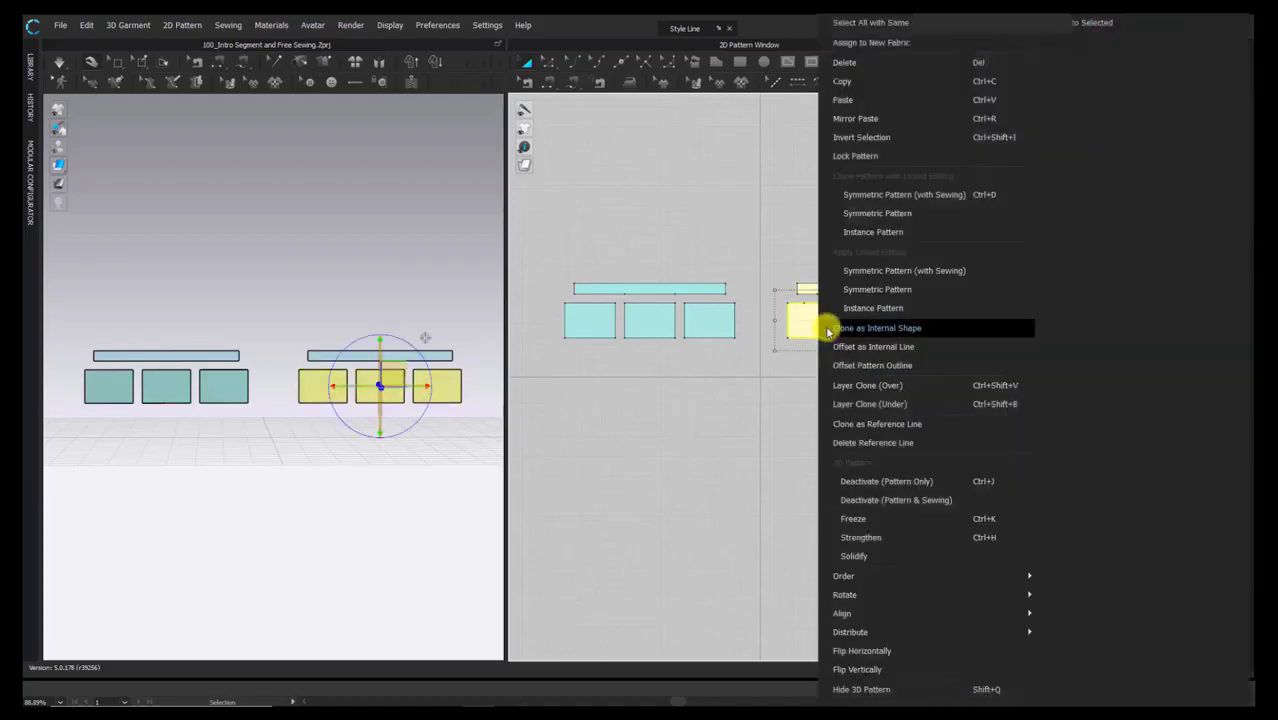
left_click(903, 519)
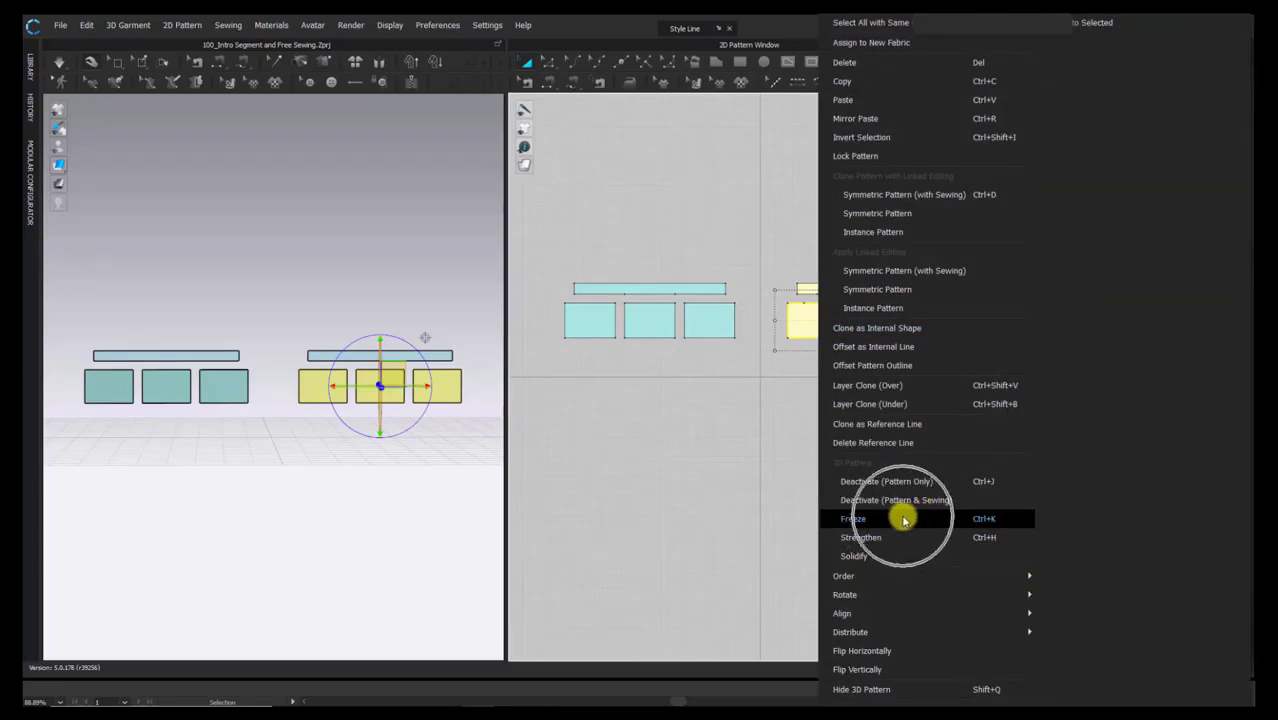
left_click(437, 304)
right_click_drag(405, 343, 363, 377)
scroll(363, 377, "up", 2)
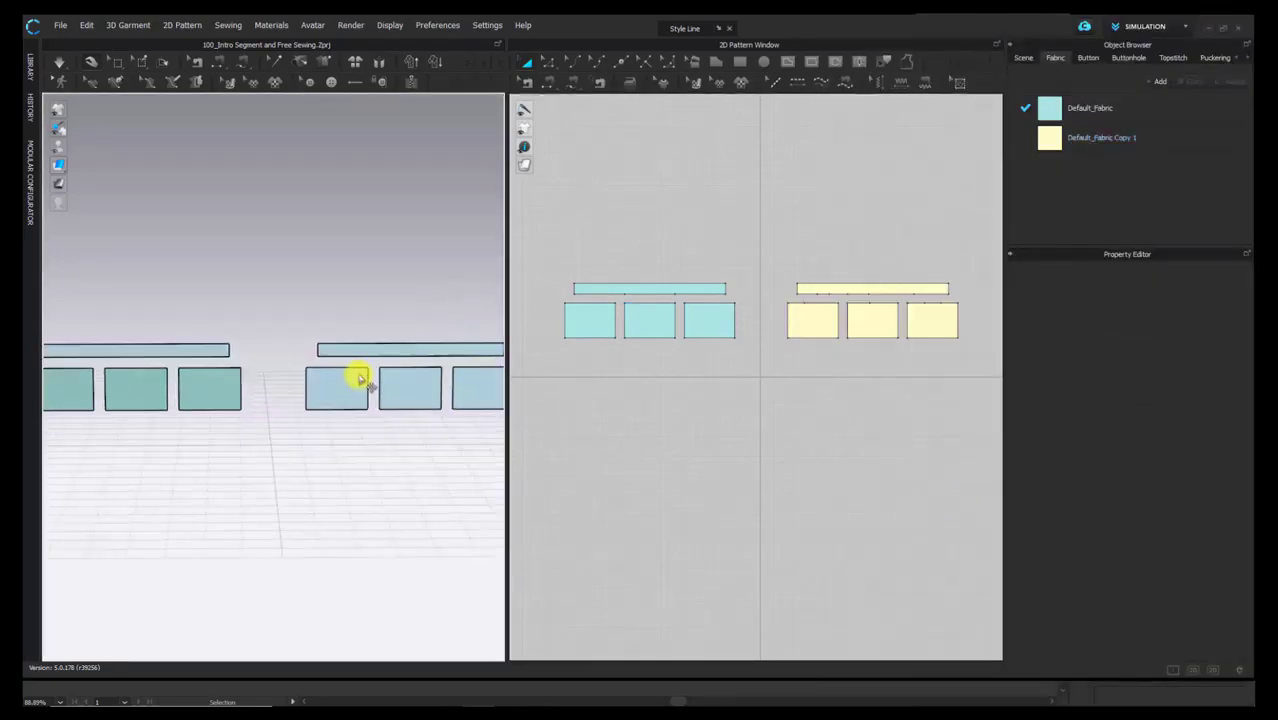
scroll(363, 377, "down", 1)
middle_click_drag(363, 377, 365, 362)
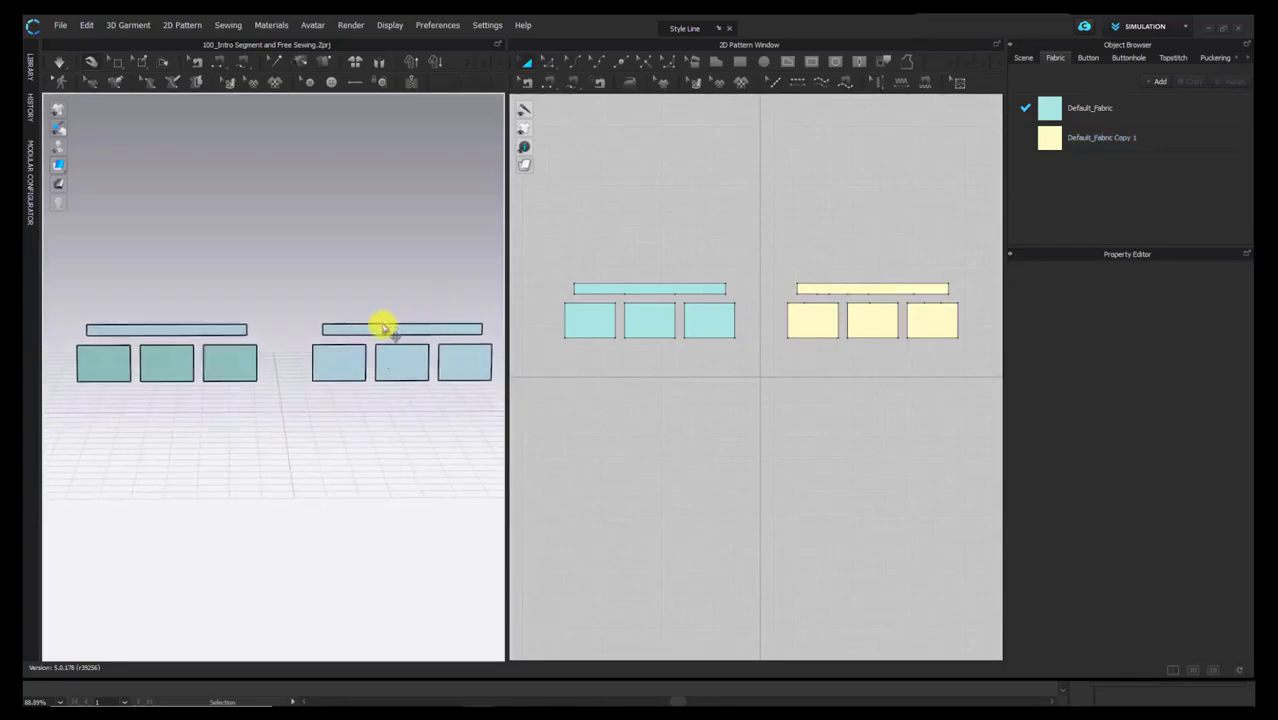
Step: Sew the first lower-edge segment of the teal strip to the first teal panel's upper edge with Segment Sewing, keeping the seam directions uncrossed
left_click(549, 87)
left_click(550, 86)
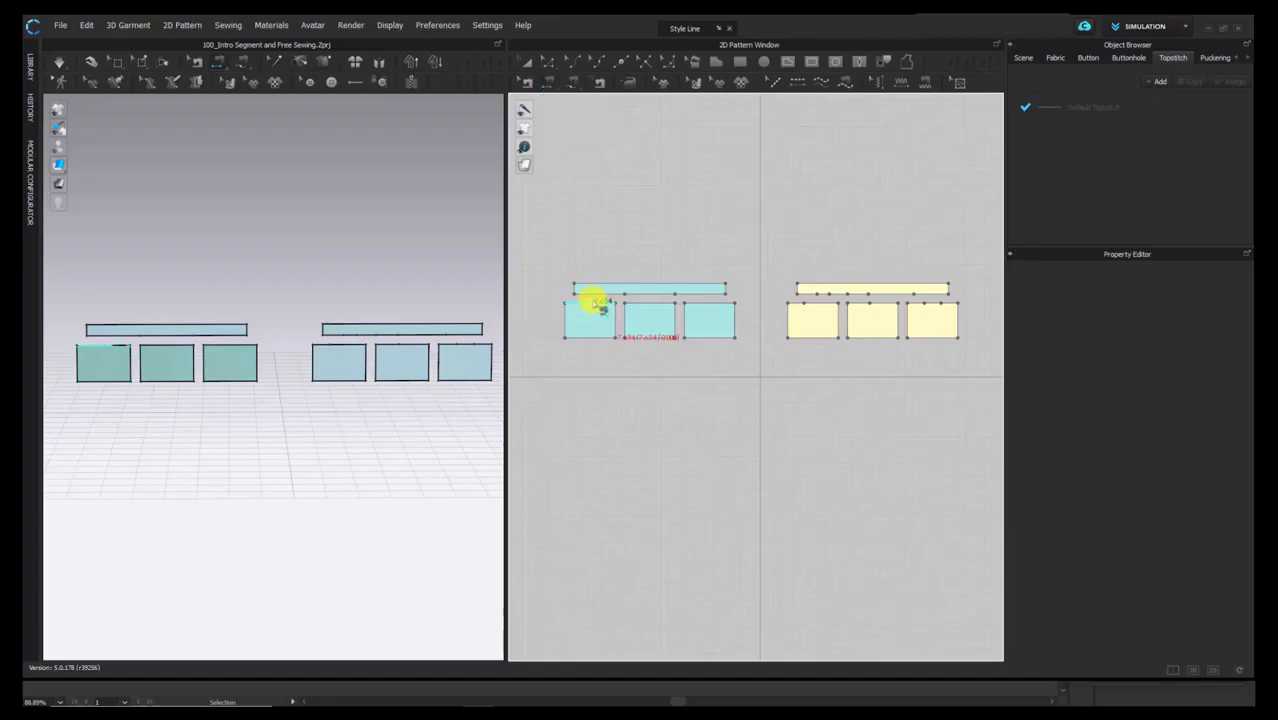
scroll(613, 280, "up", 4)
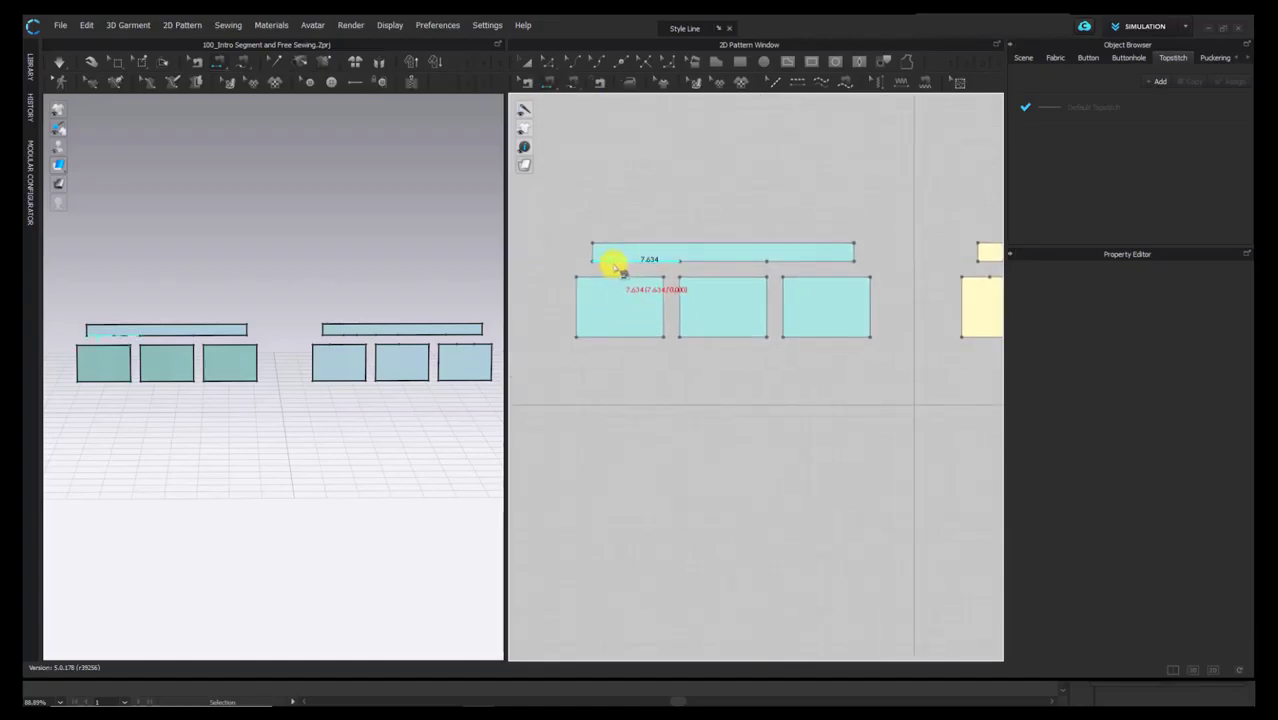
scroll(614, 268, "up", 3)
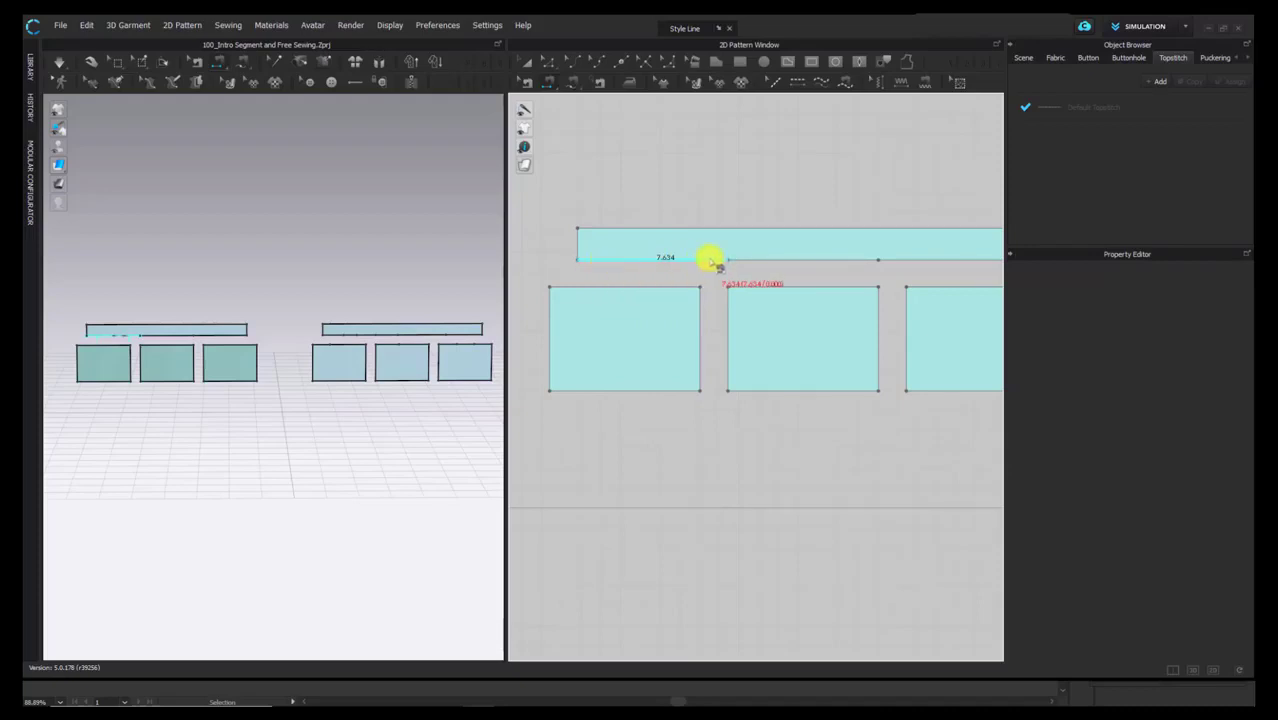
left_click(606, 263)
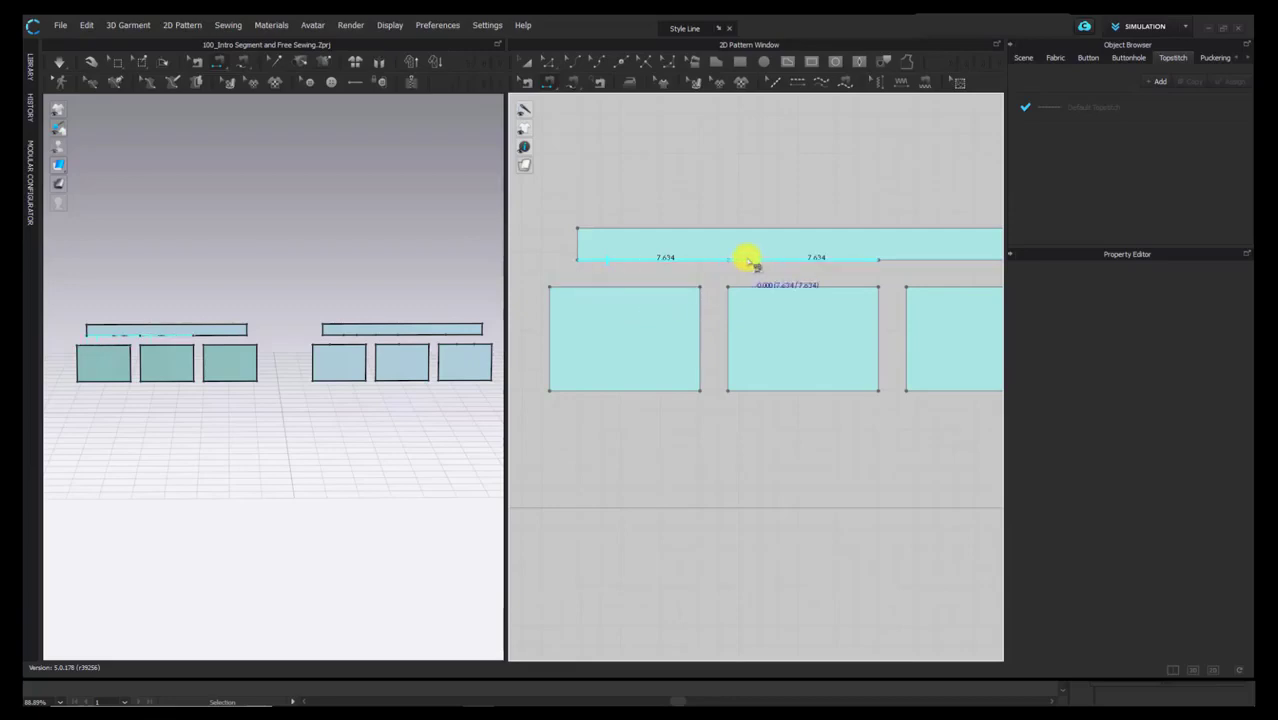
left_click(579, 243)
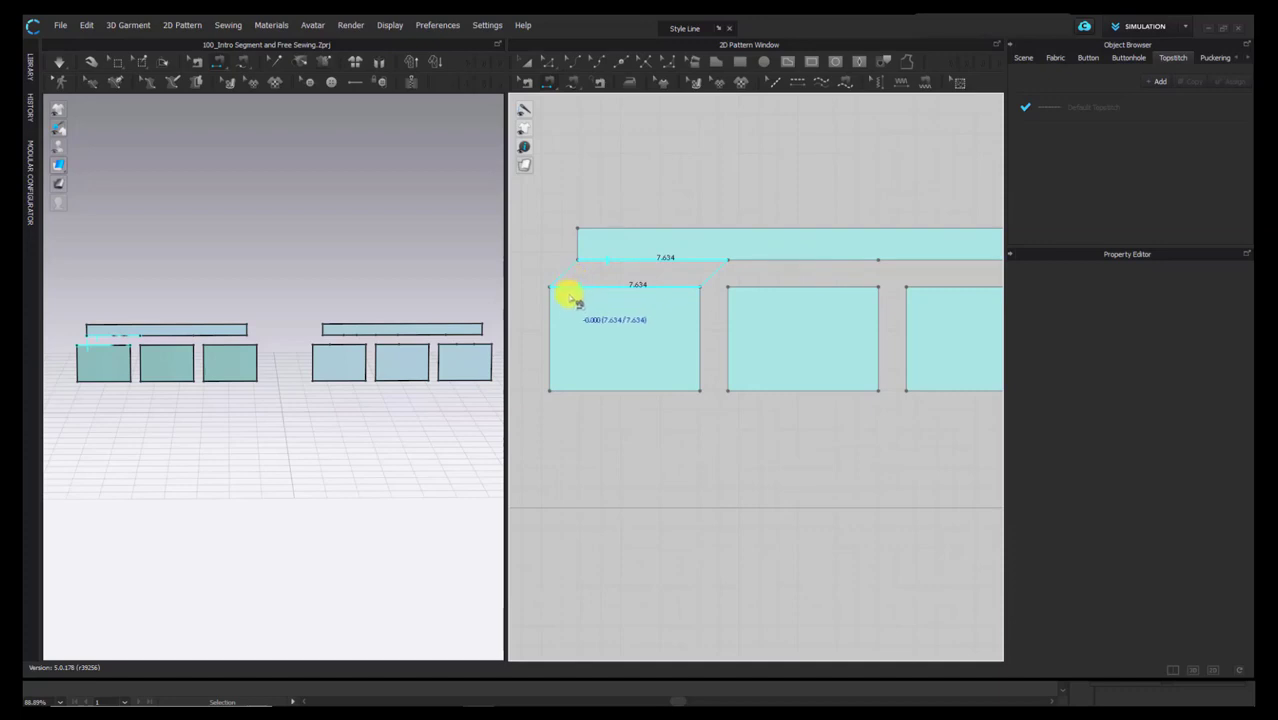
scroll(578, 300, "up", 3)
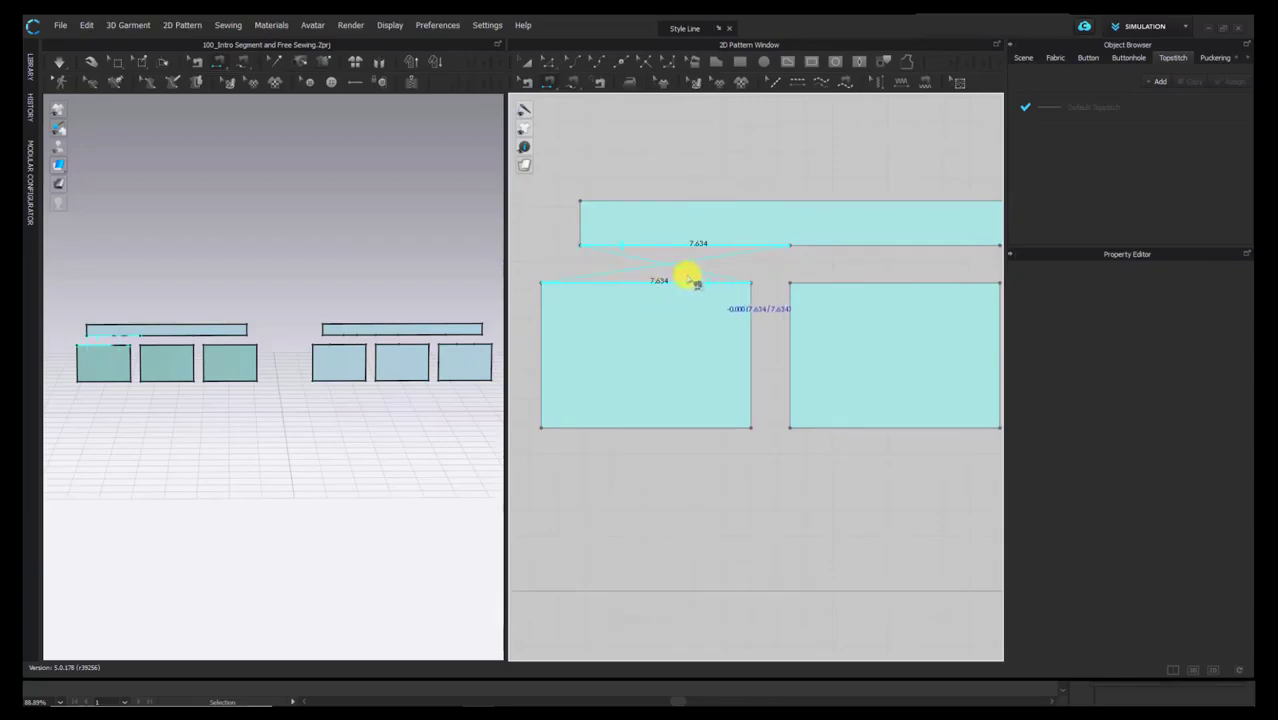
left_click(641, 279)
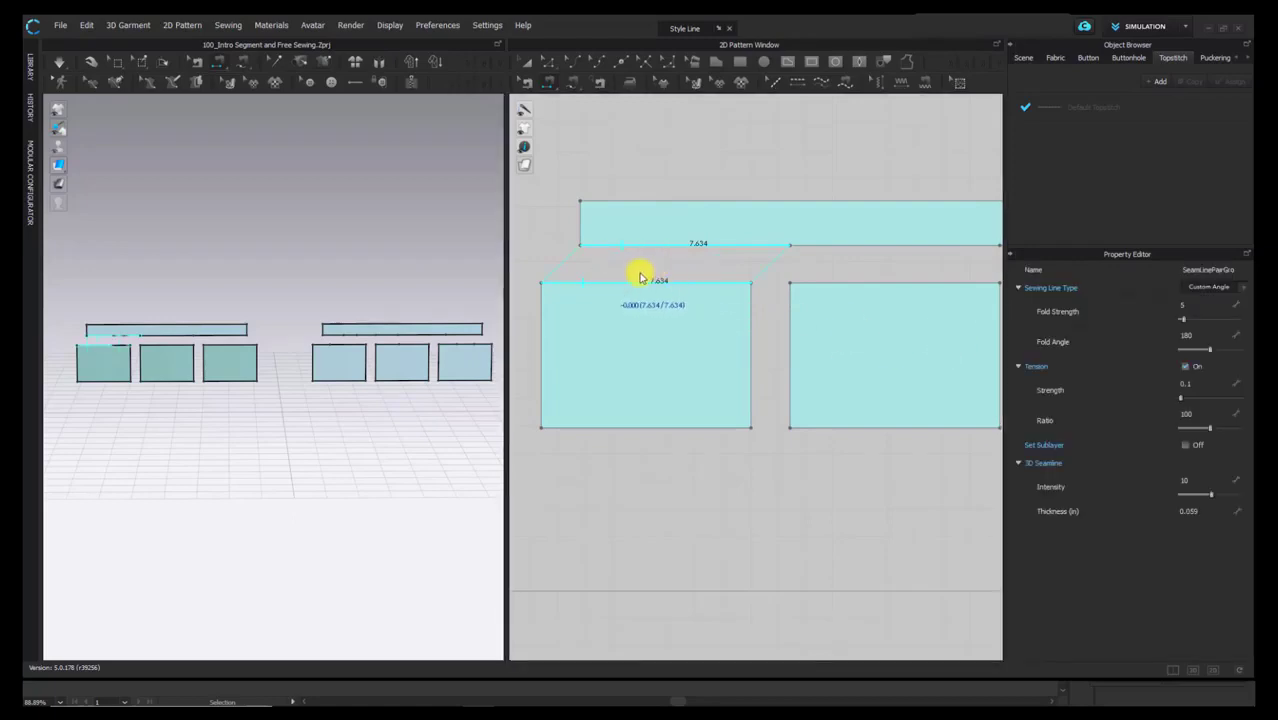
left_click(700, 314)
Step: Sew the strip's middle lower segment to the middle teal panel's upper edge with the sewing direction crossed
scroll(869, 298, "down", 2)
middle_click_drag(845, 297, 730, 263)
left_click(817, 237)
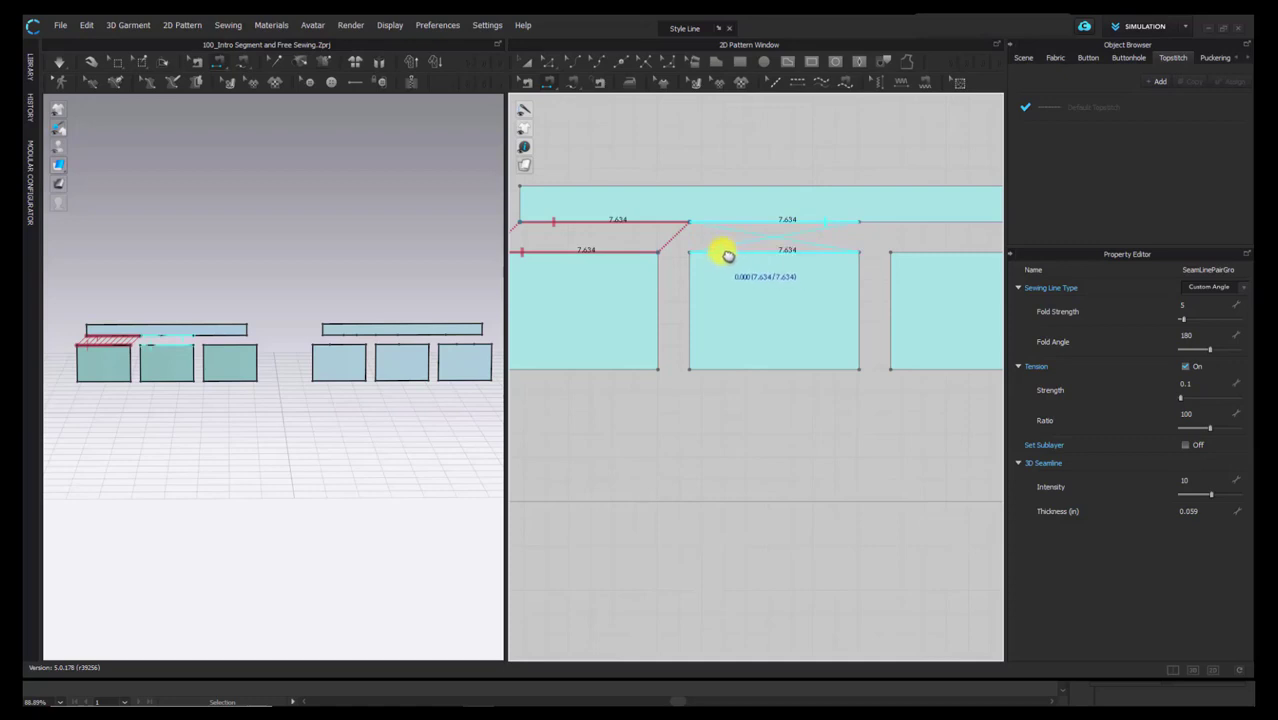
left_click(725, 255)
Step: Sew the strip's last lower segment to the third teal panel's upper edge with matching sewing directions
scroll(779, 294, "down", 2)
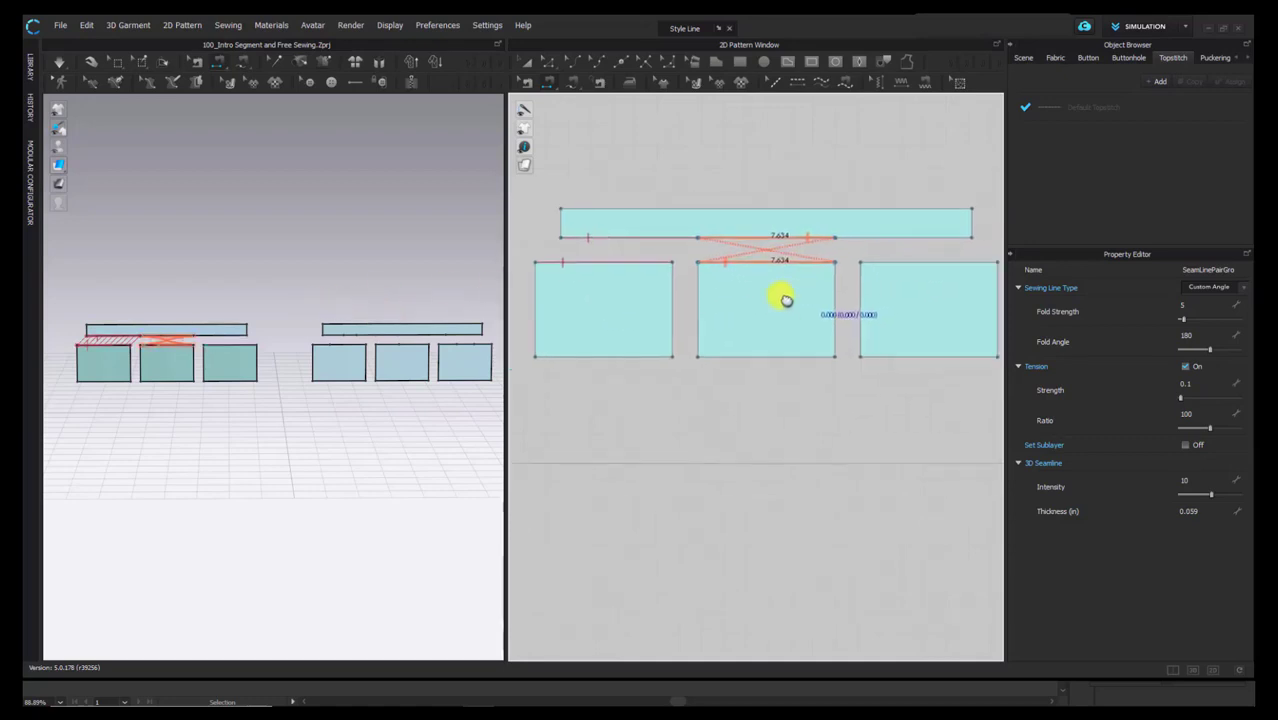
left_click(836, 245)
left_click(847, 266)
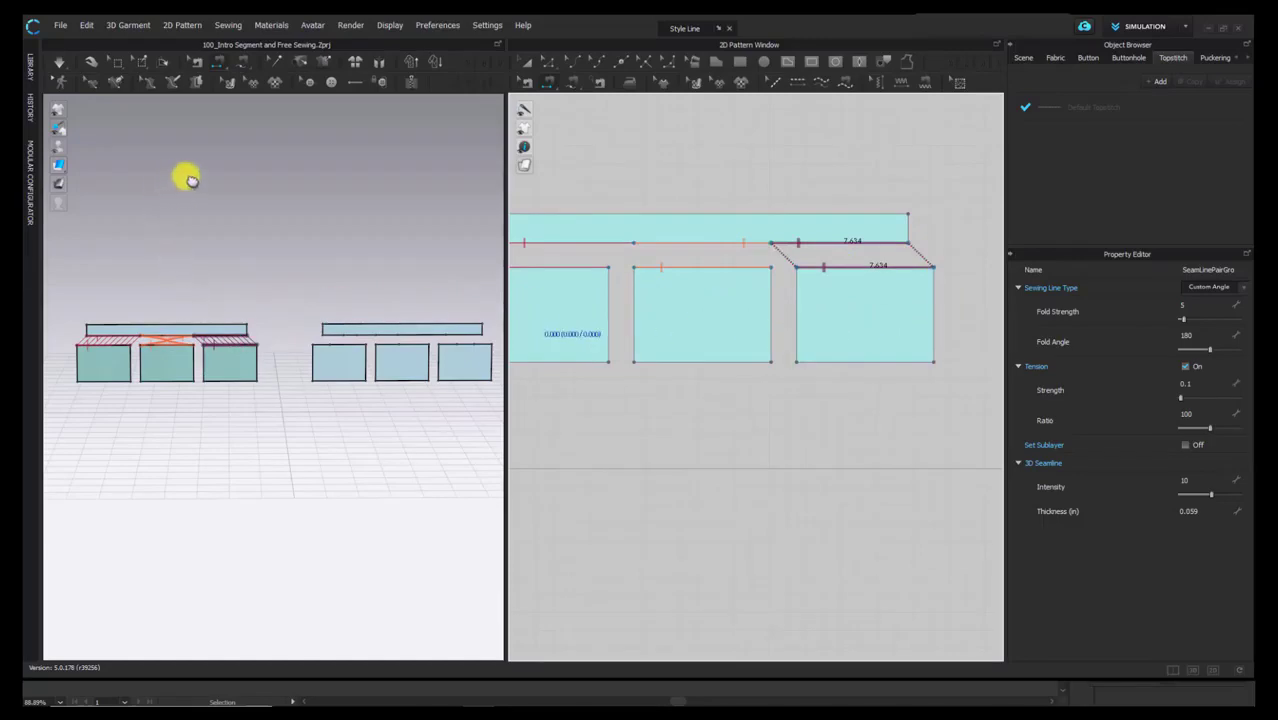
Step: Display the 3D pieces as Textured Surface and simulate the sewn teal strip and panels
right_click_drag(110, 170, 367, 246)
mouse_move(68, 167)
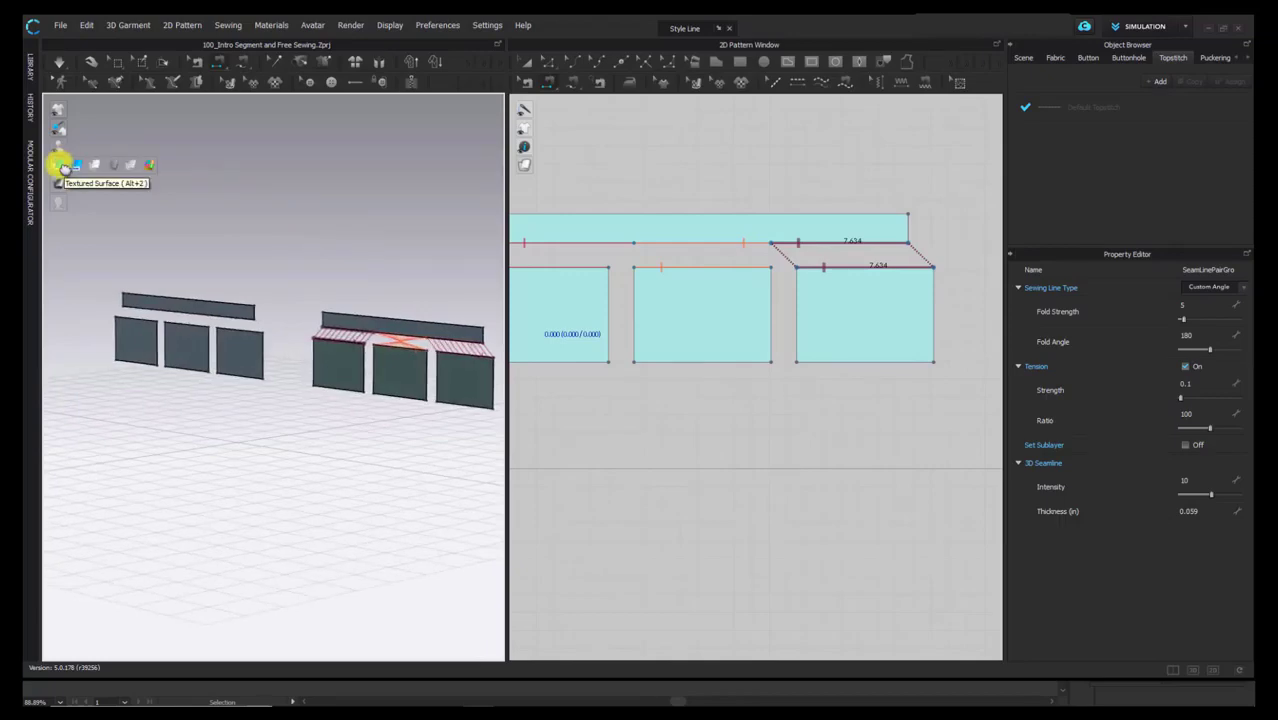
right_click_drag(342, 252, 162, 228)
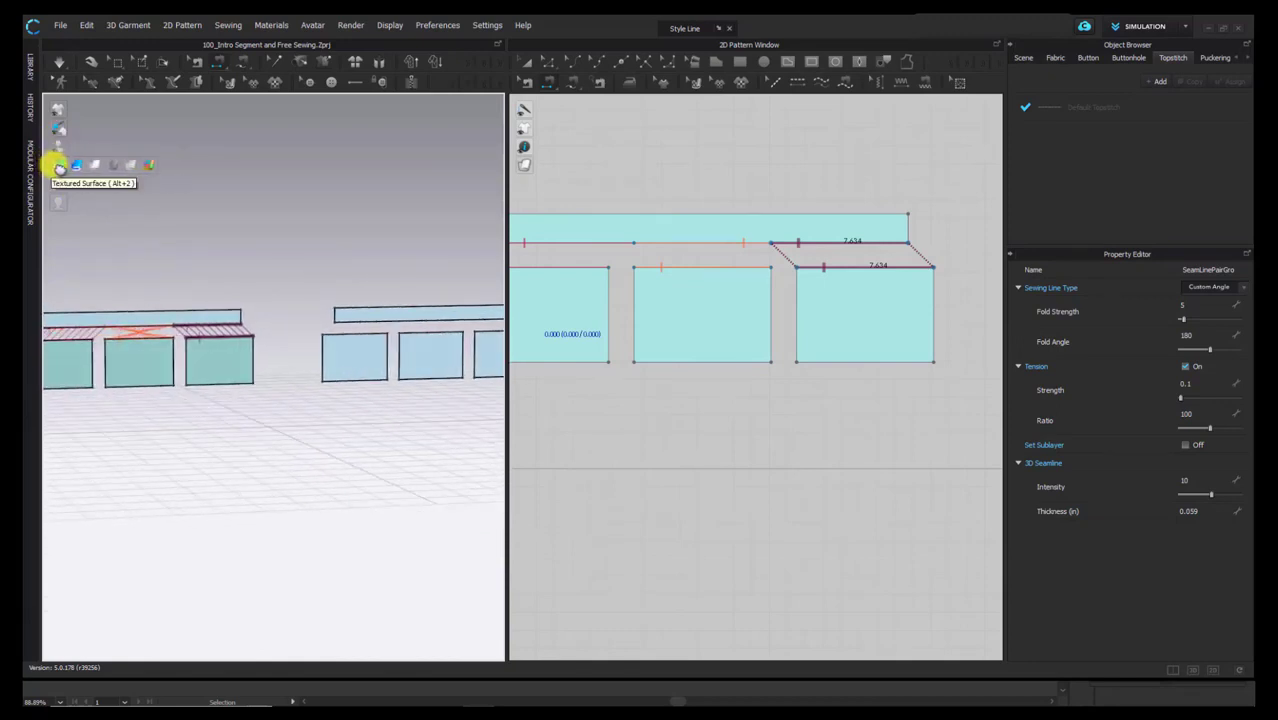
left_click(60, 165)
right_click_drag(185, 271, 218, 247)
key("space")
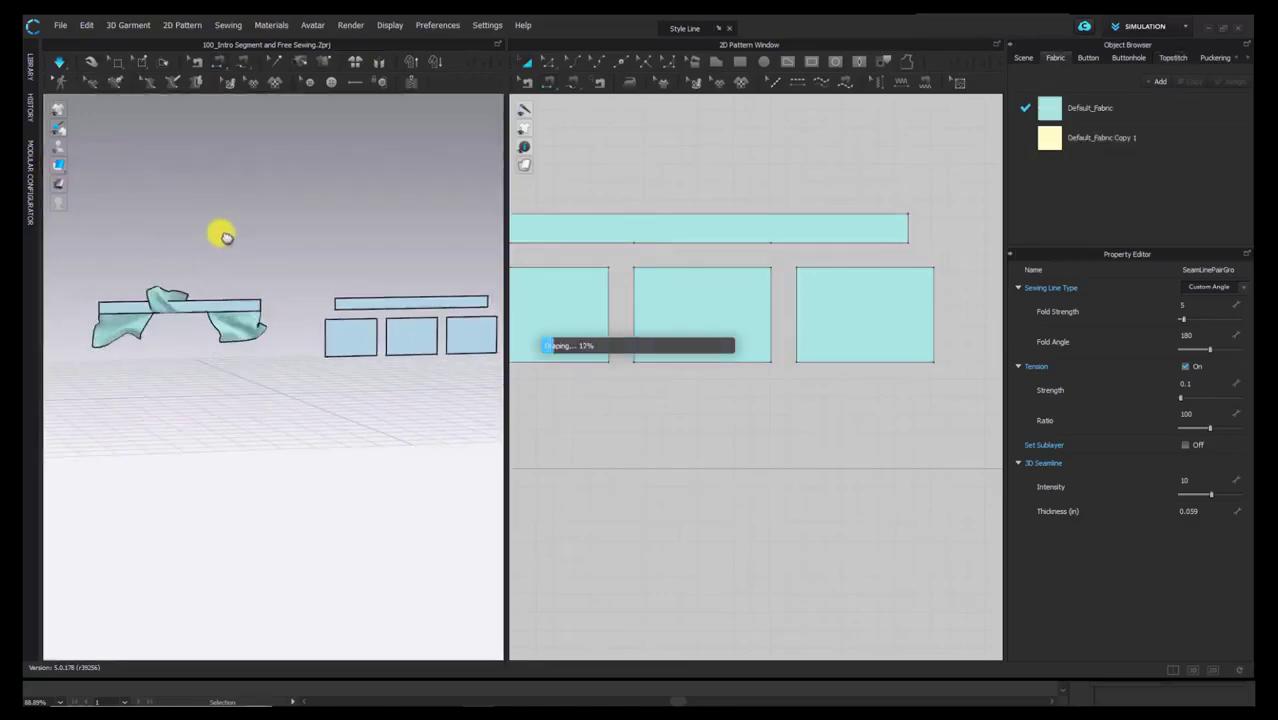
scroll(211, 337, "up", 2)
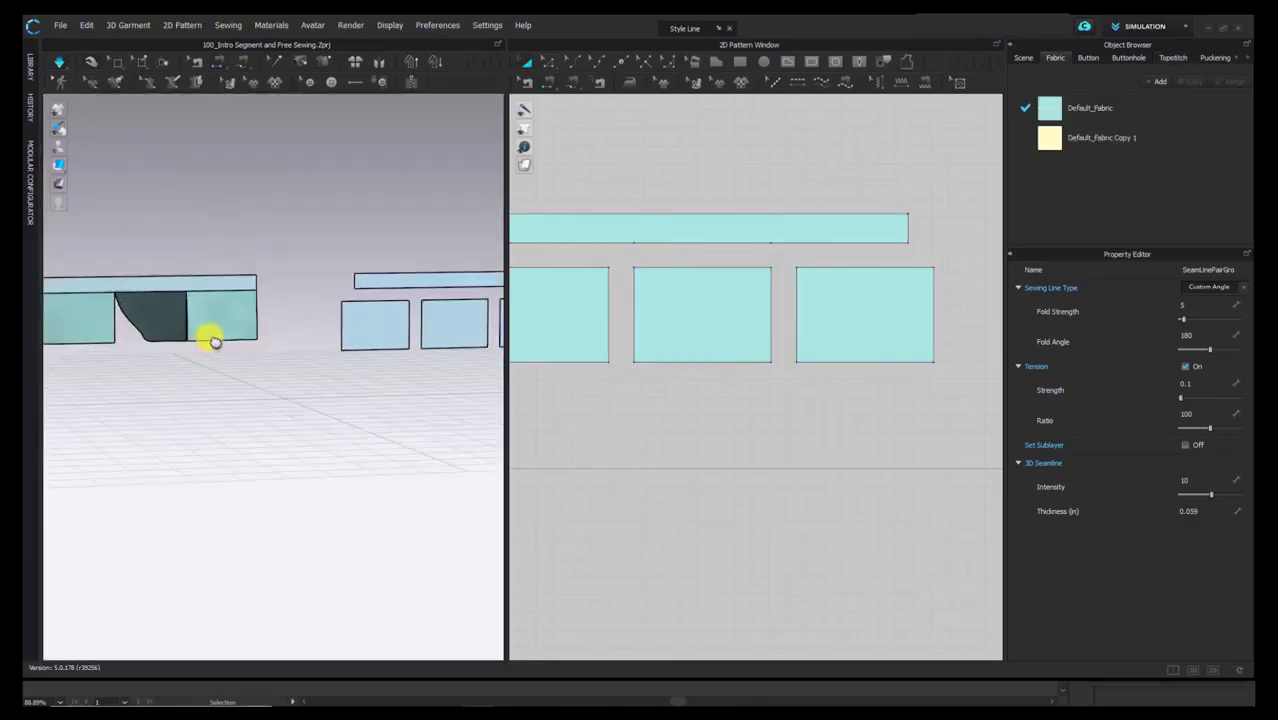
middle_click_drag(251, 345, 278, 346)
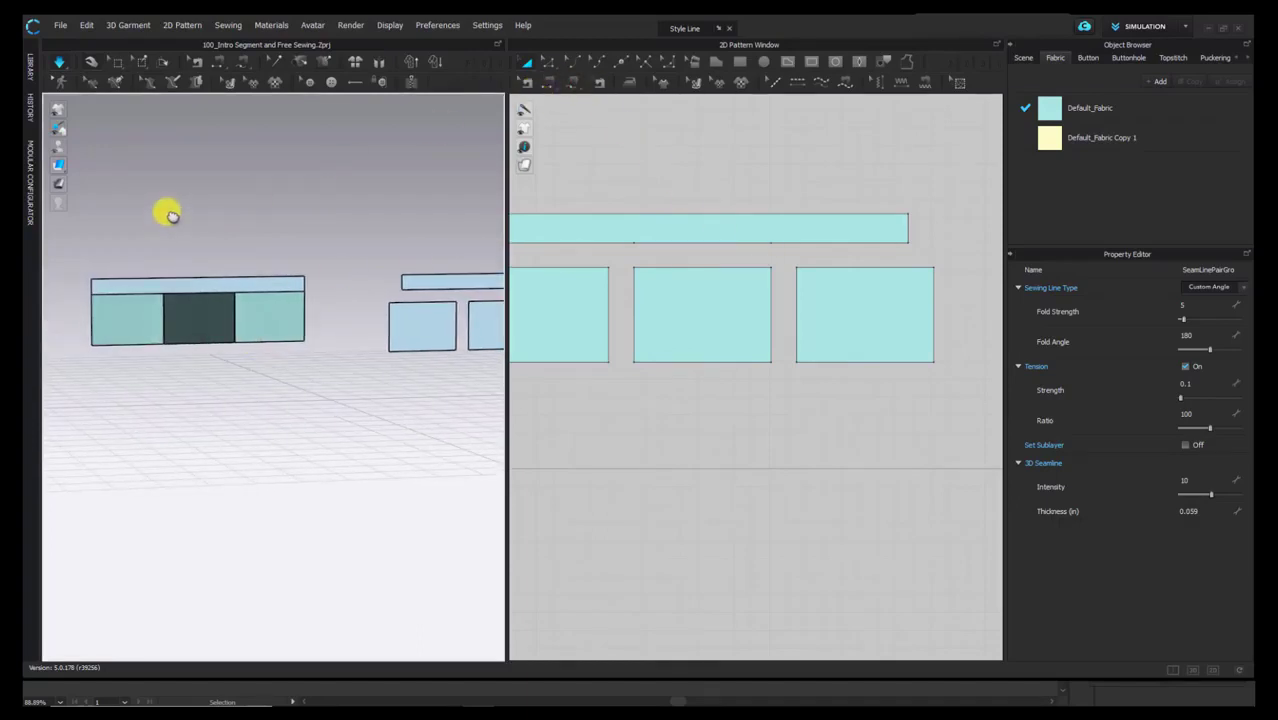
Step: Compare the 3D surface display modes on the flipped middle panel, returning to Textured Surface
middle_click_drag(172, 215, 147, 221)
left_click(75, 166)
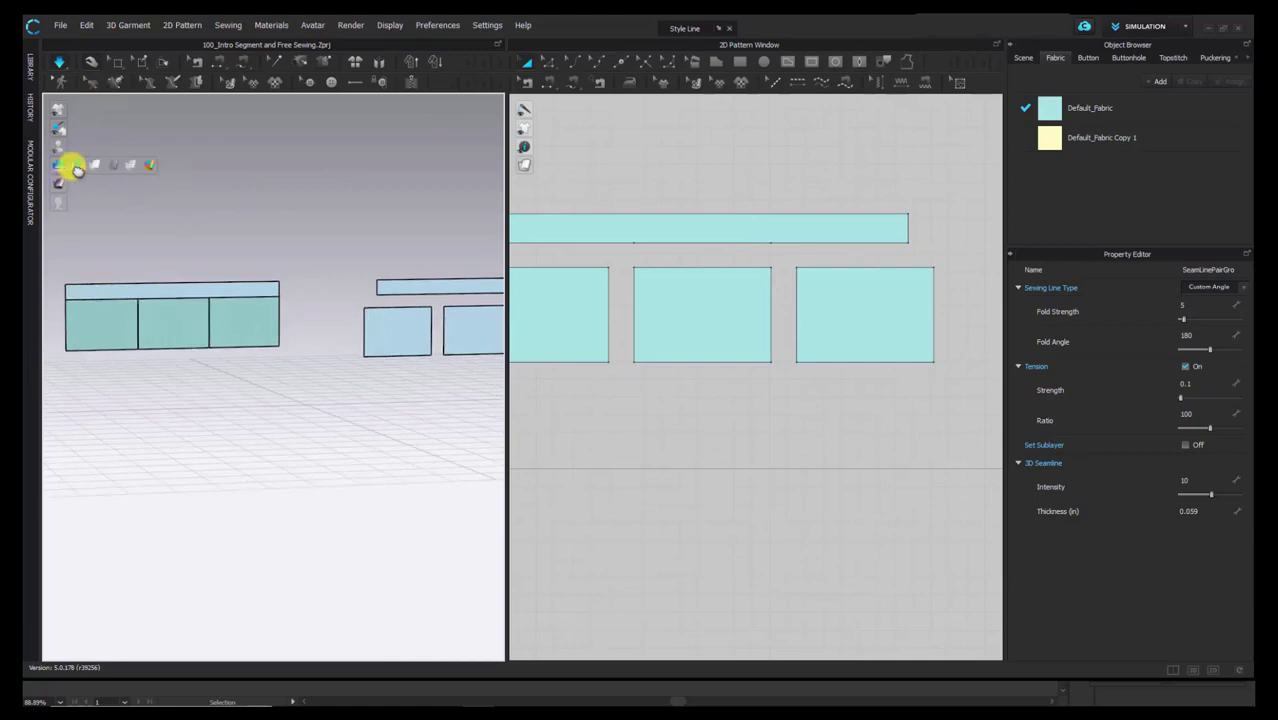
left_click(82, 169)
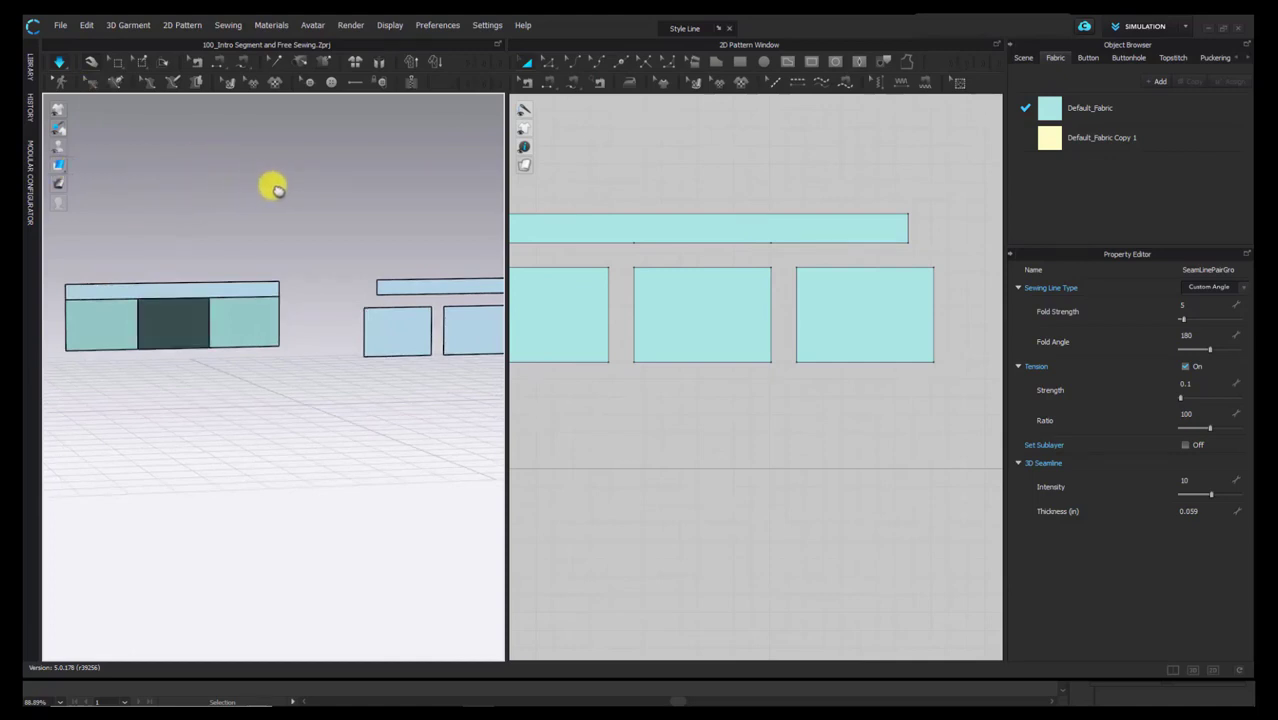
Step: Reverse the sewing between the teal strip and the middle teal panel so their directions match, using Edit Sewing
middle_click_drag(612, 150, 648, 146)
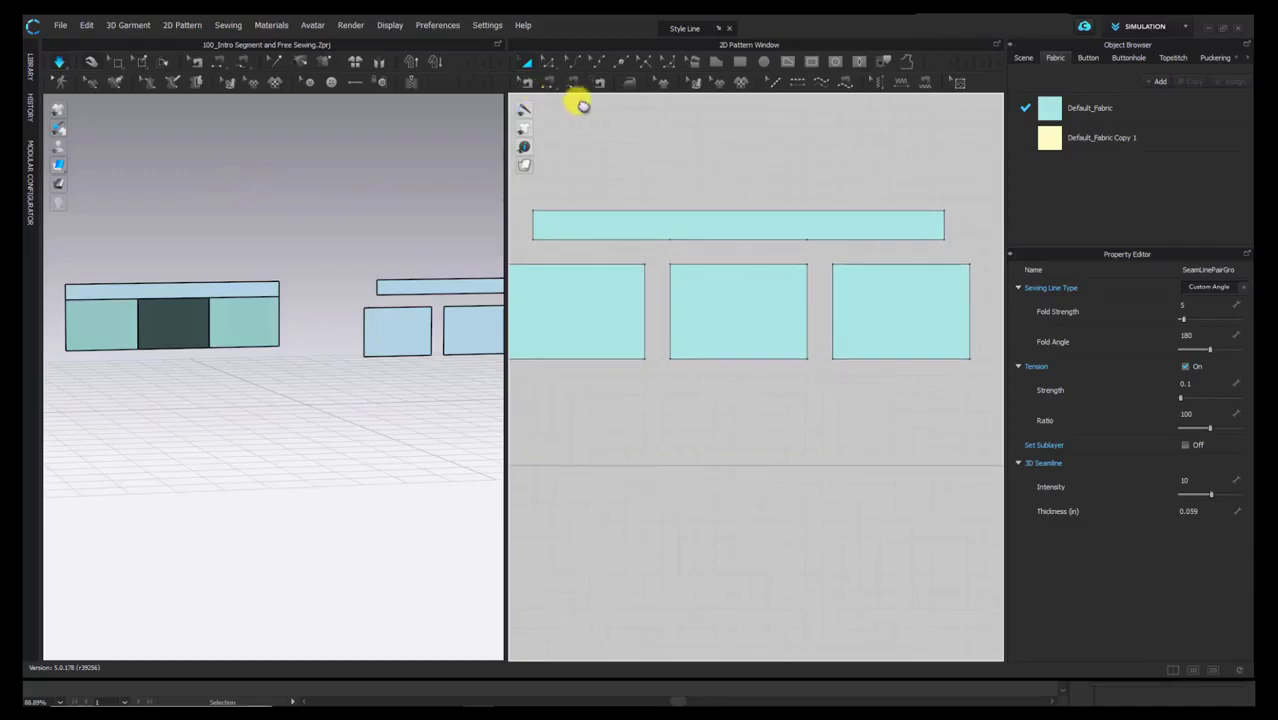
left_click(528, 84)
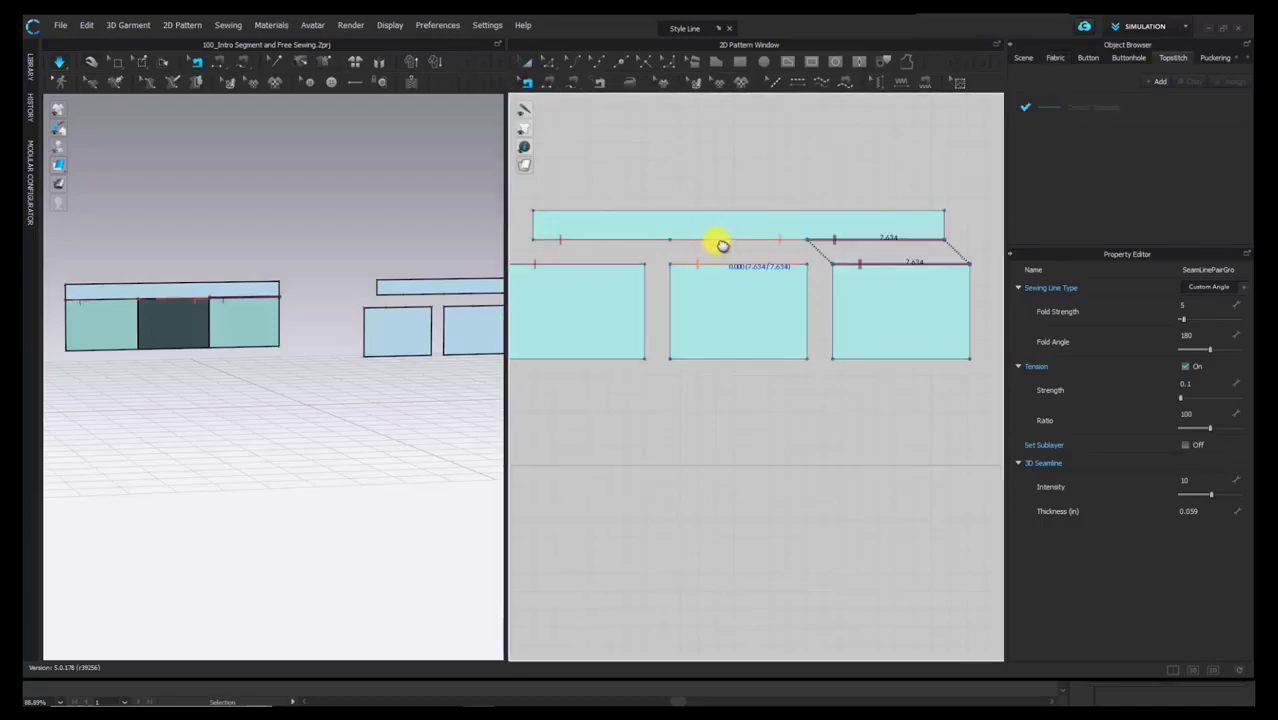
scroll(712, 248, "up", 3)
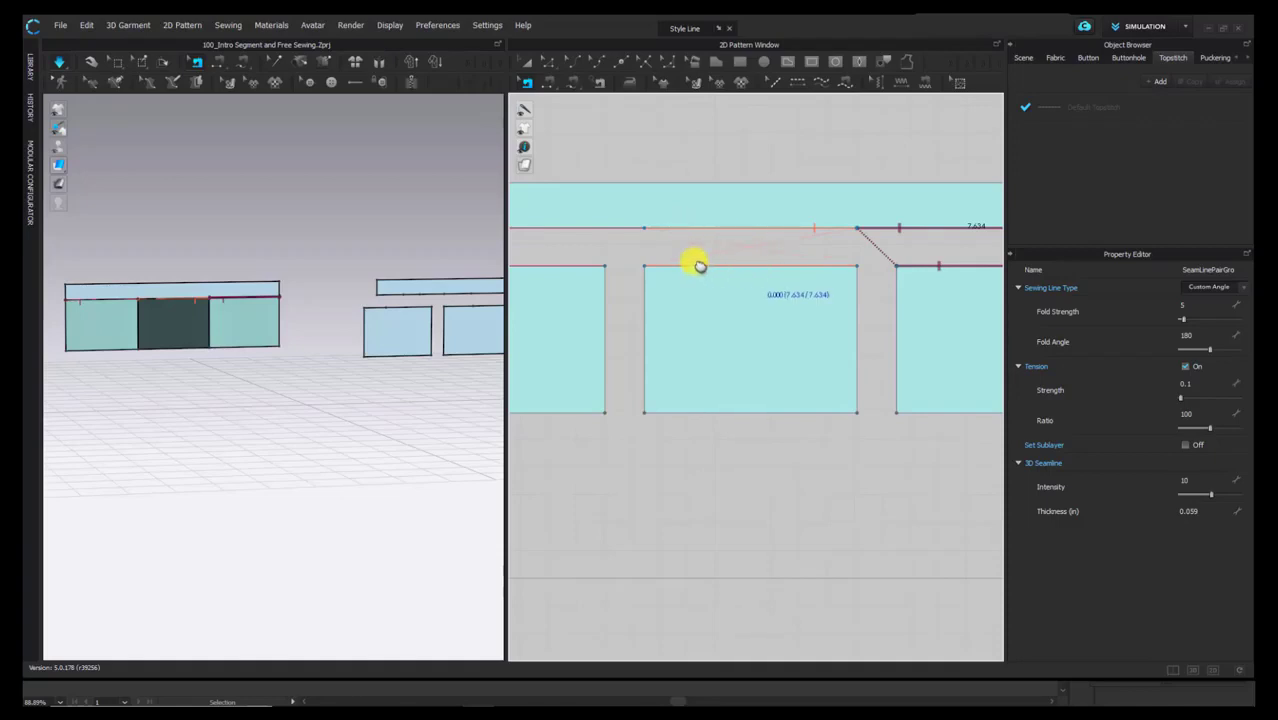
left_click(686, 265)
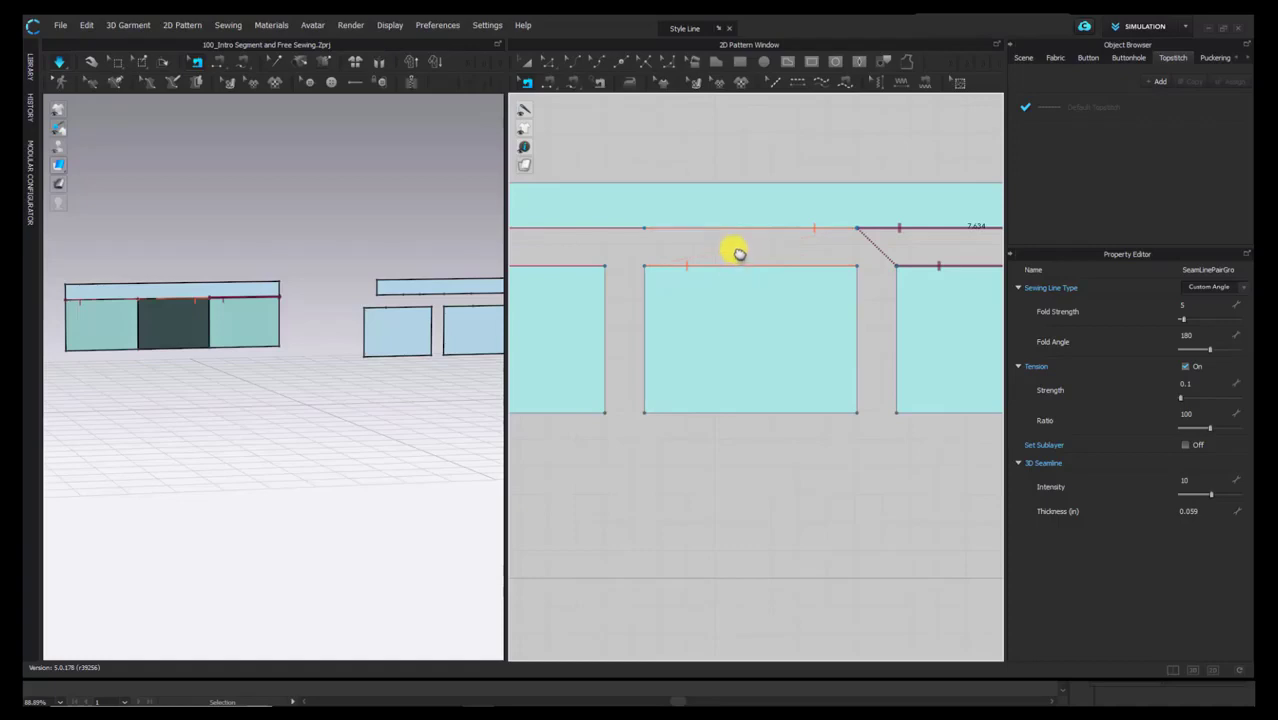
right_click(736, 253)
left_click(707, 265)
right_click(710, 229)
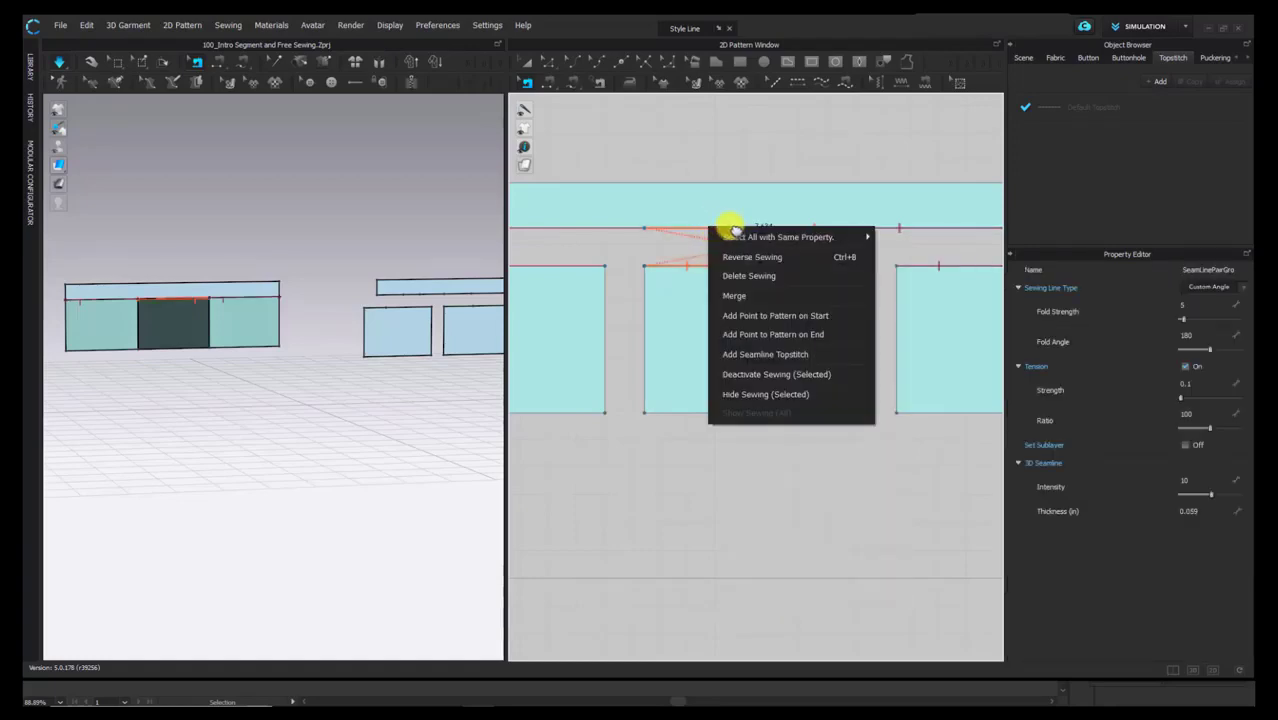
left_click(676, 220)
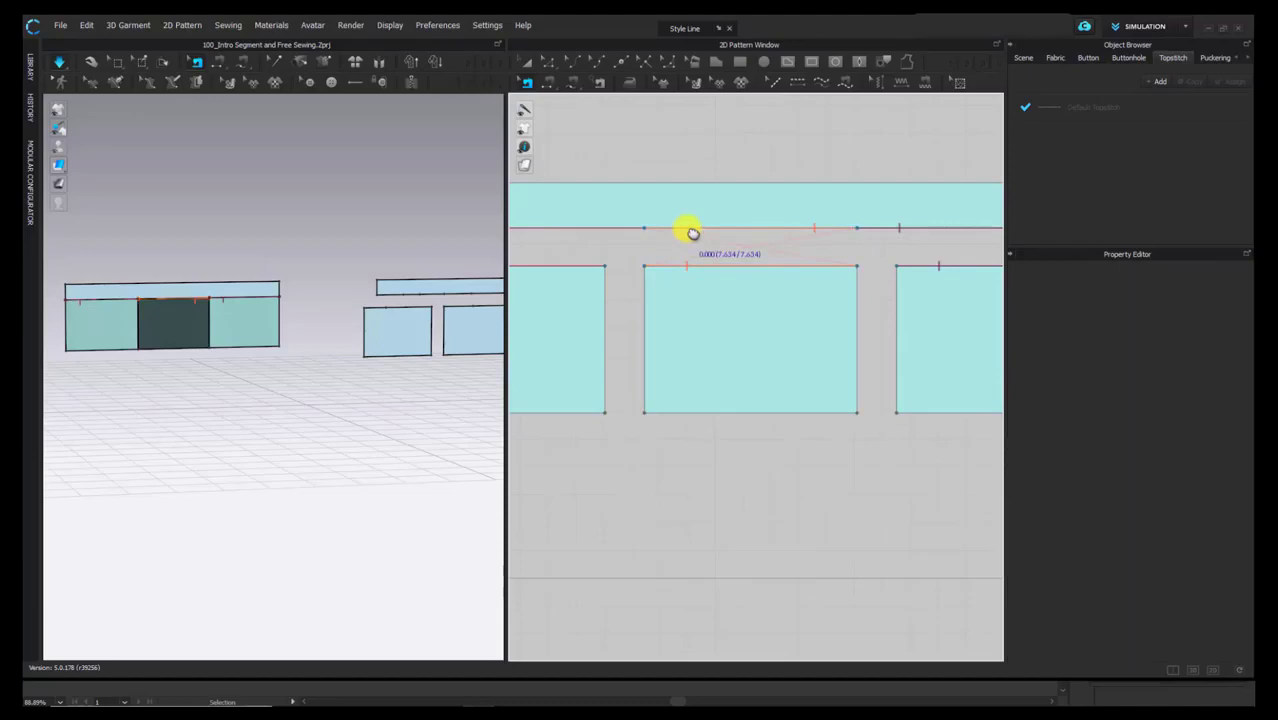
right_click(695, 231)
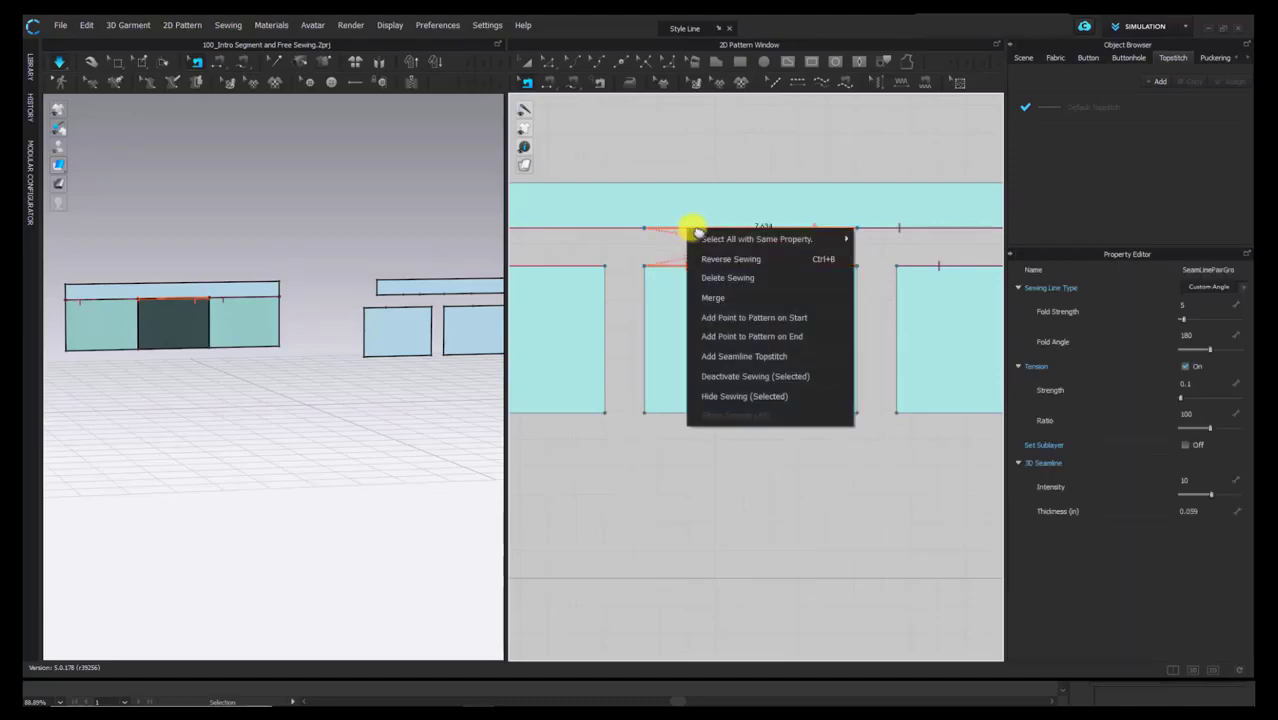
left_click(748, 259)
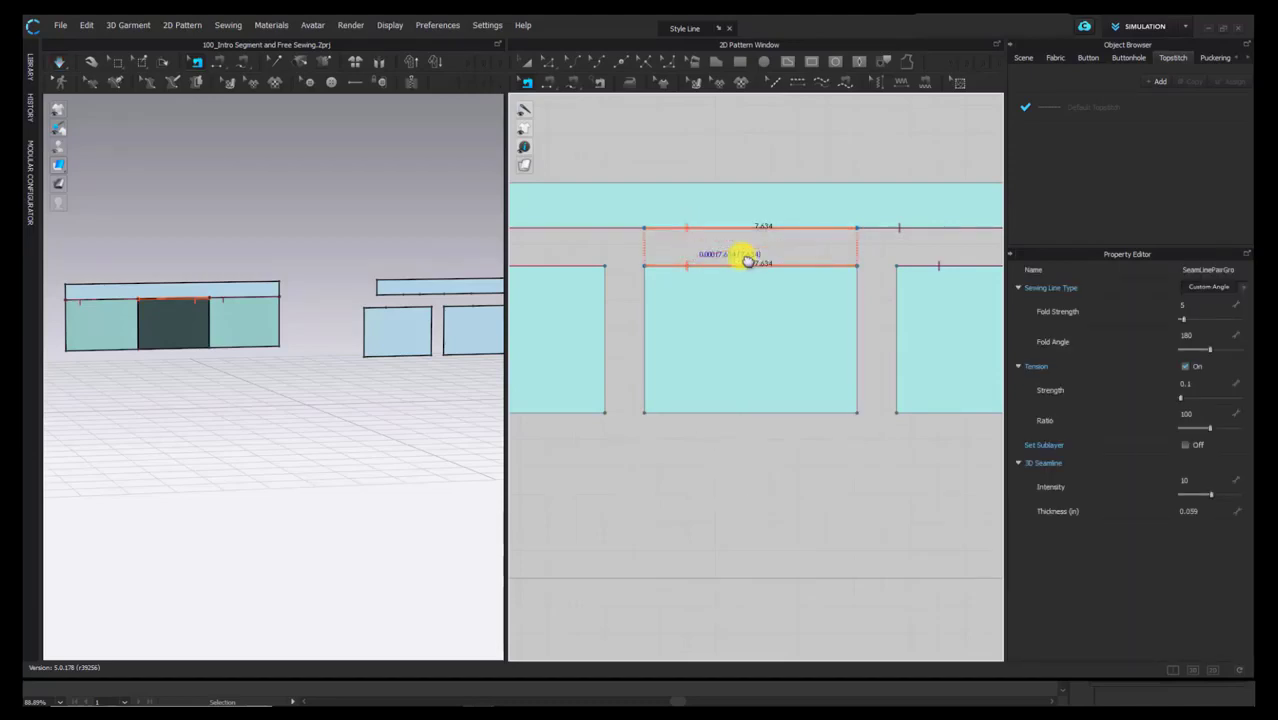
Step: Reverse the sewing between the teal strip and the first teal panel repeatedly, ending with matching directions
scroll(689, 244, "down", 2)
right_click(663, 236)
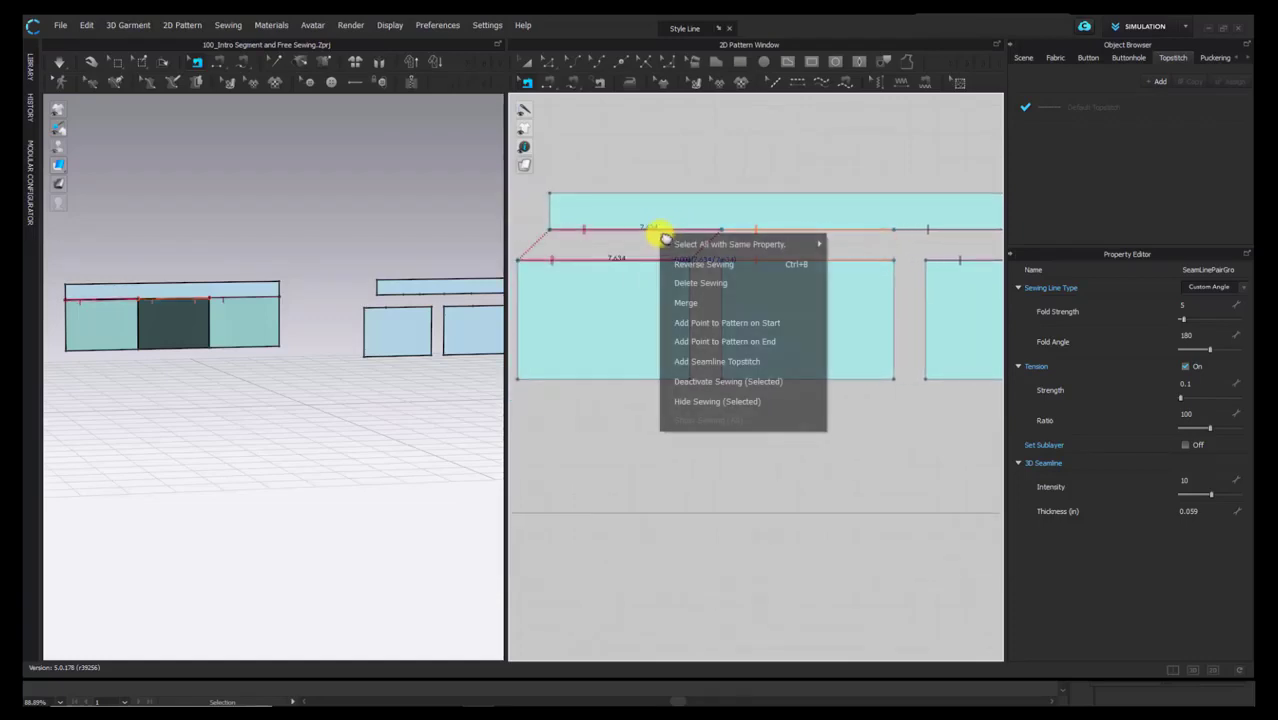
left_click(811, 265)
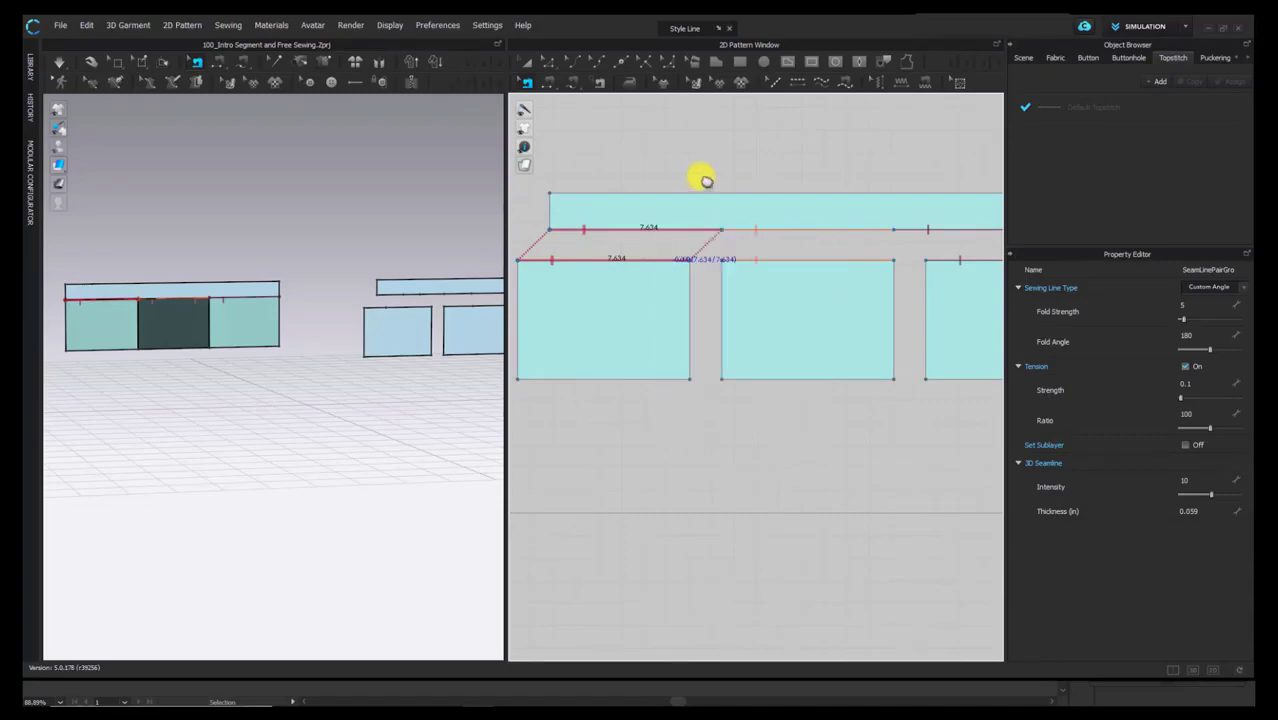
left_click(599, 232)
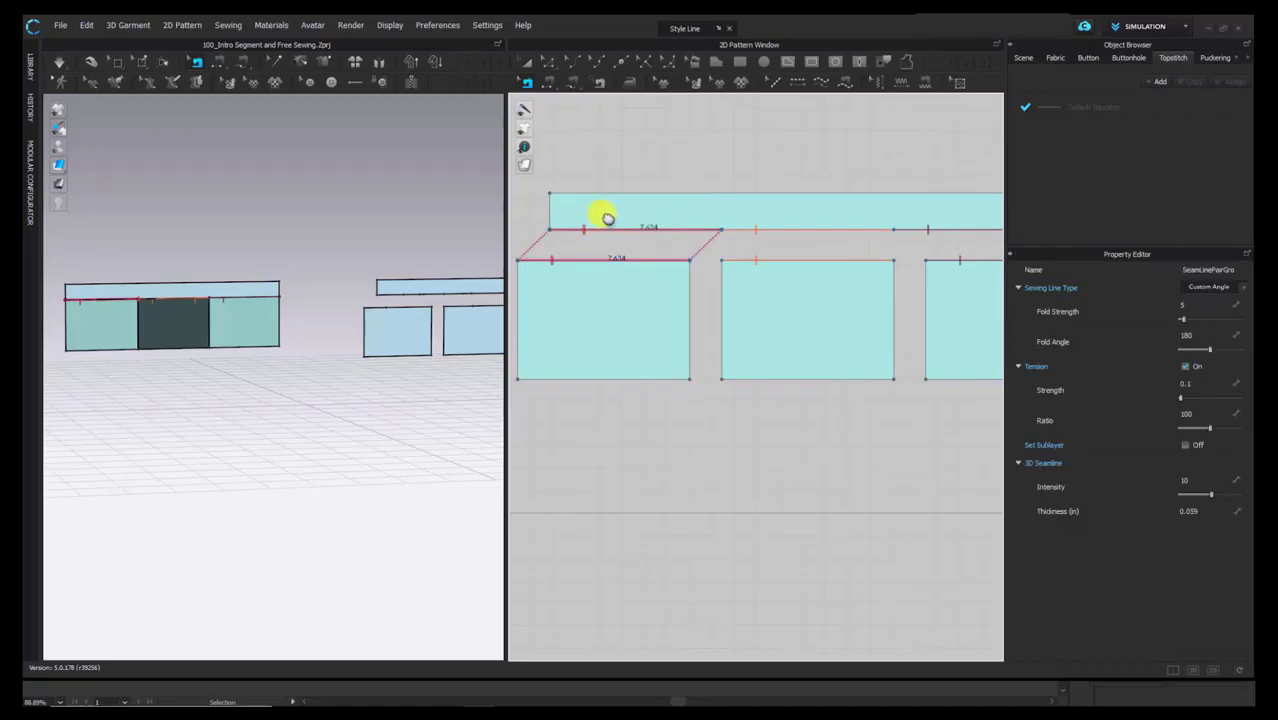
key("ctrl+b")
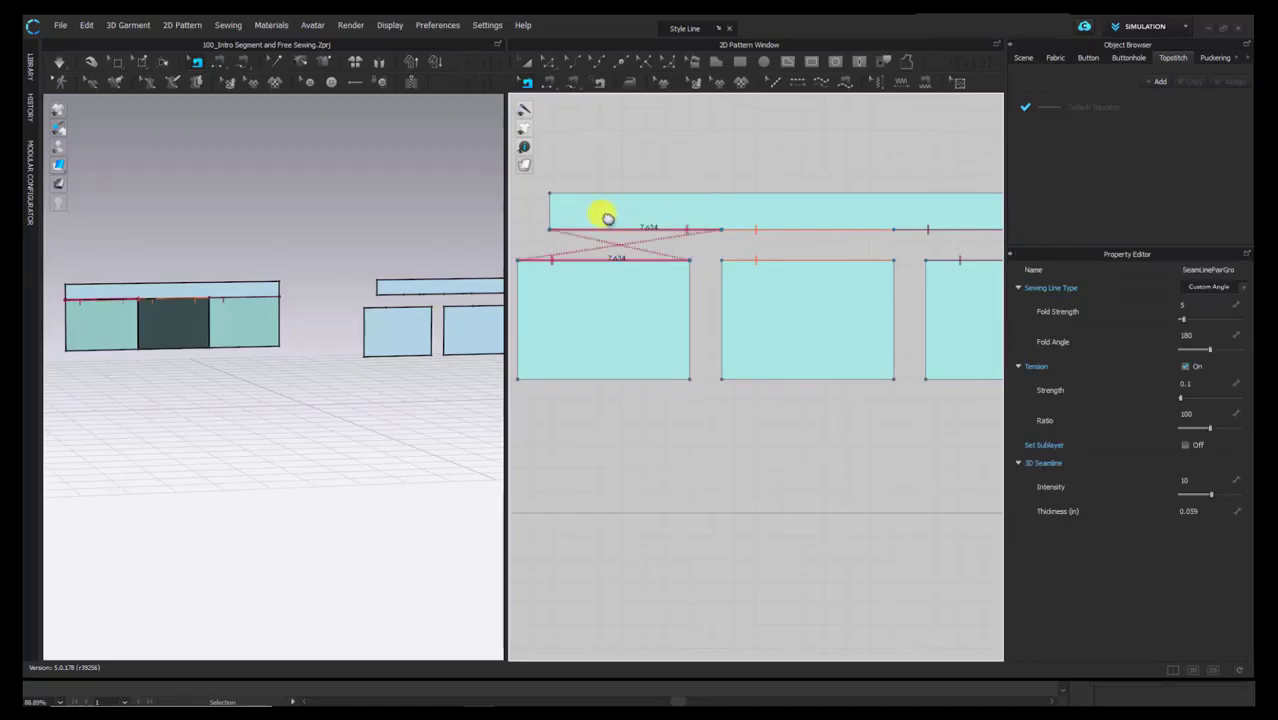
key("ctrl+b")
key("ctrl+b")
key("ctrl+b")
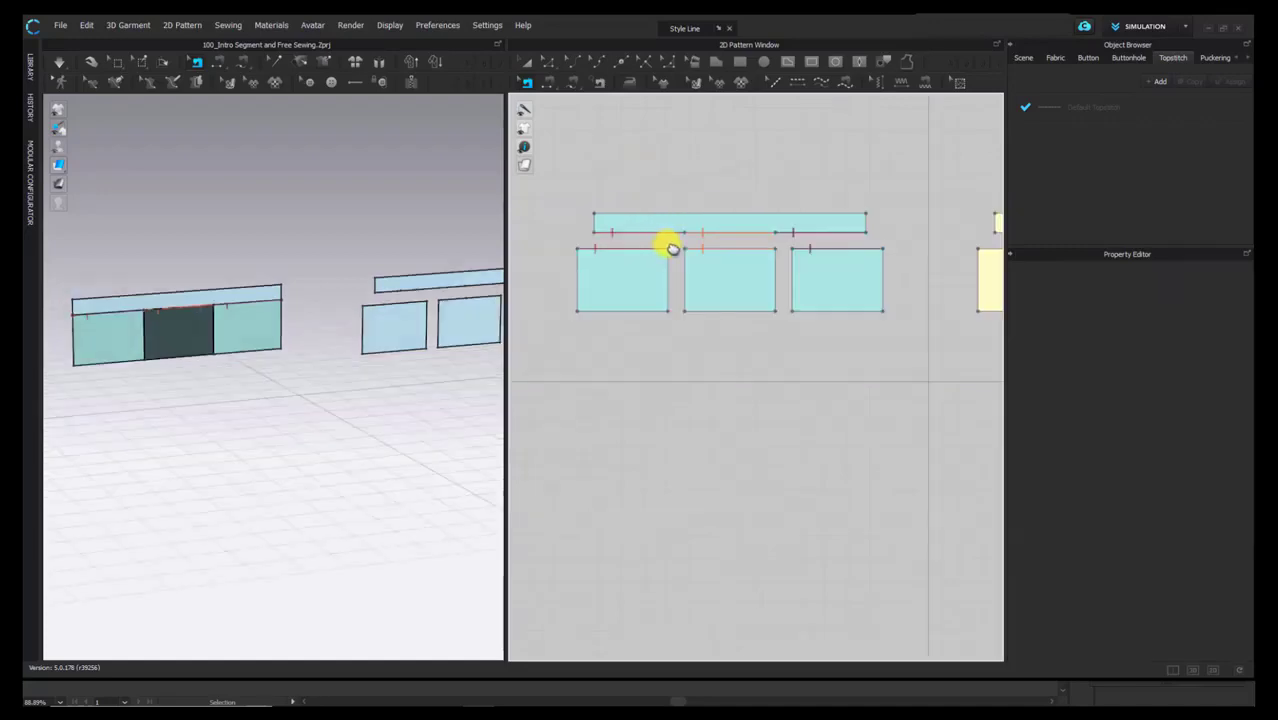
Step: Simulate the teal strip and panels with the middle panel's corrected sewing direction
left_click(662, 238)
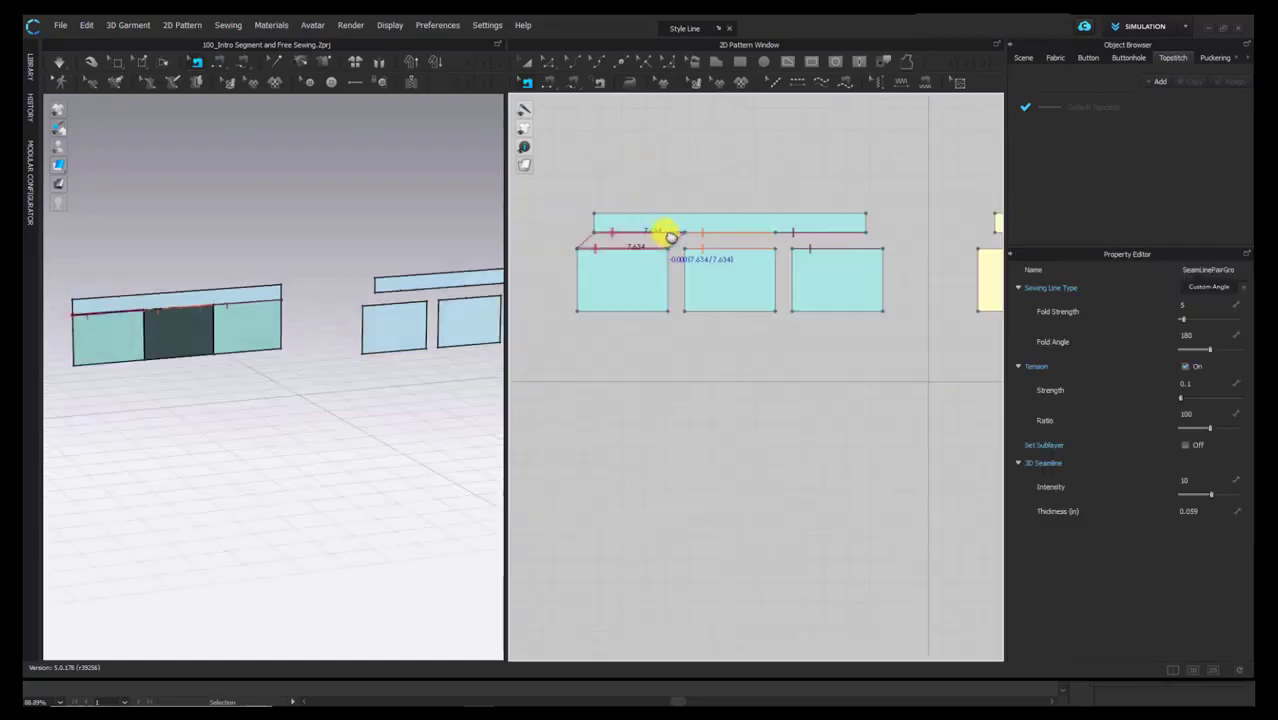
left_click(866, 172)
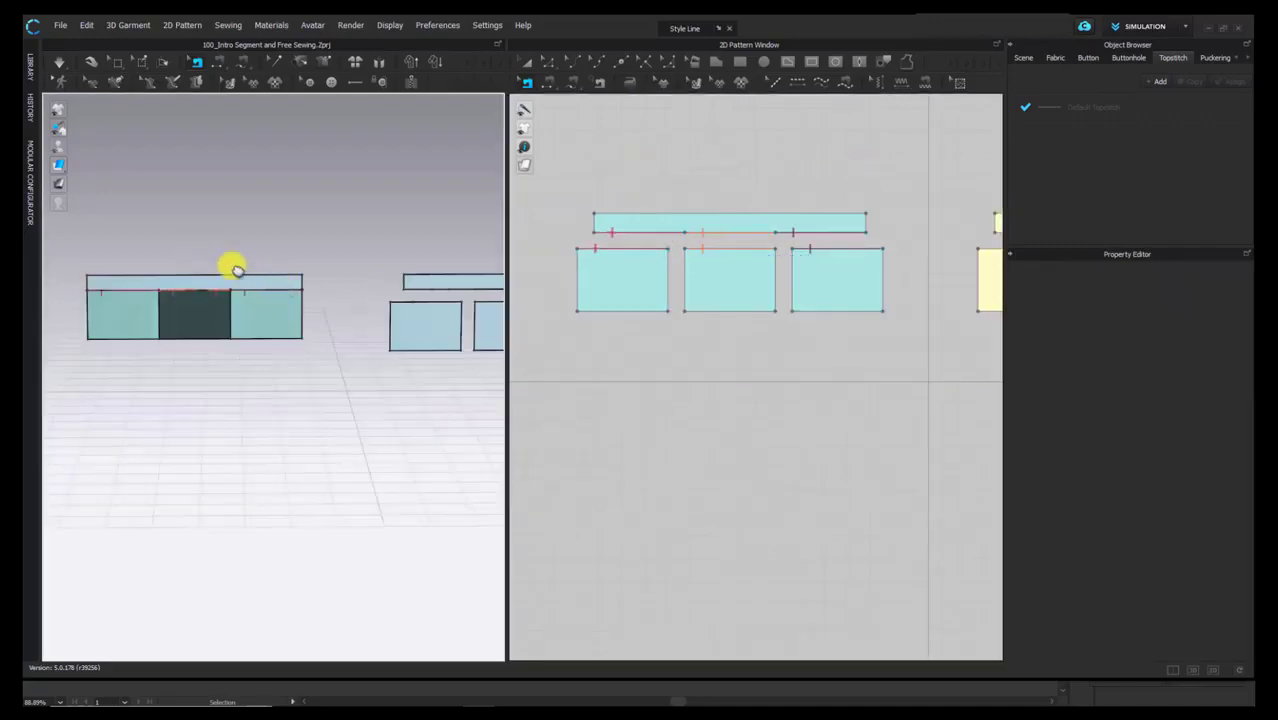
key("space")
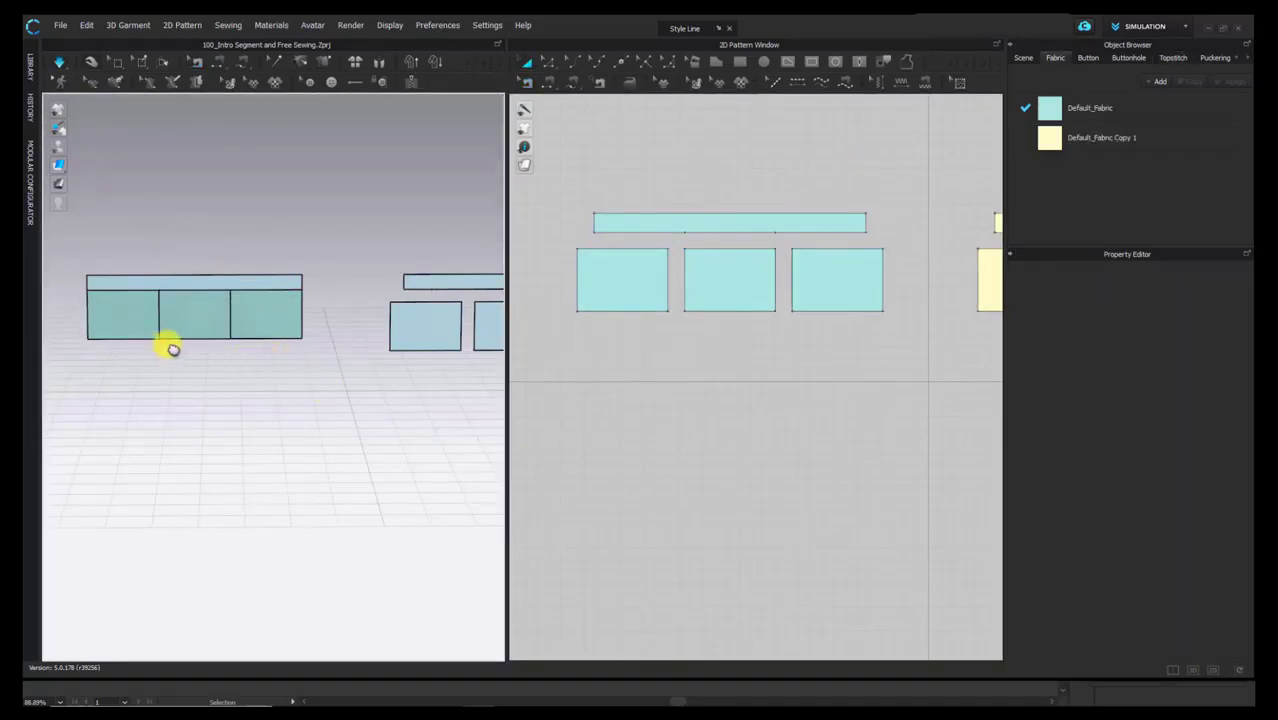
Step: Sew the facing side edges of the three teal panels together
key("b")
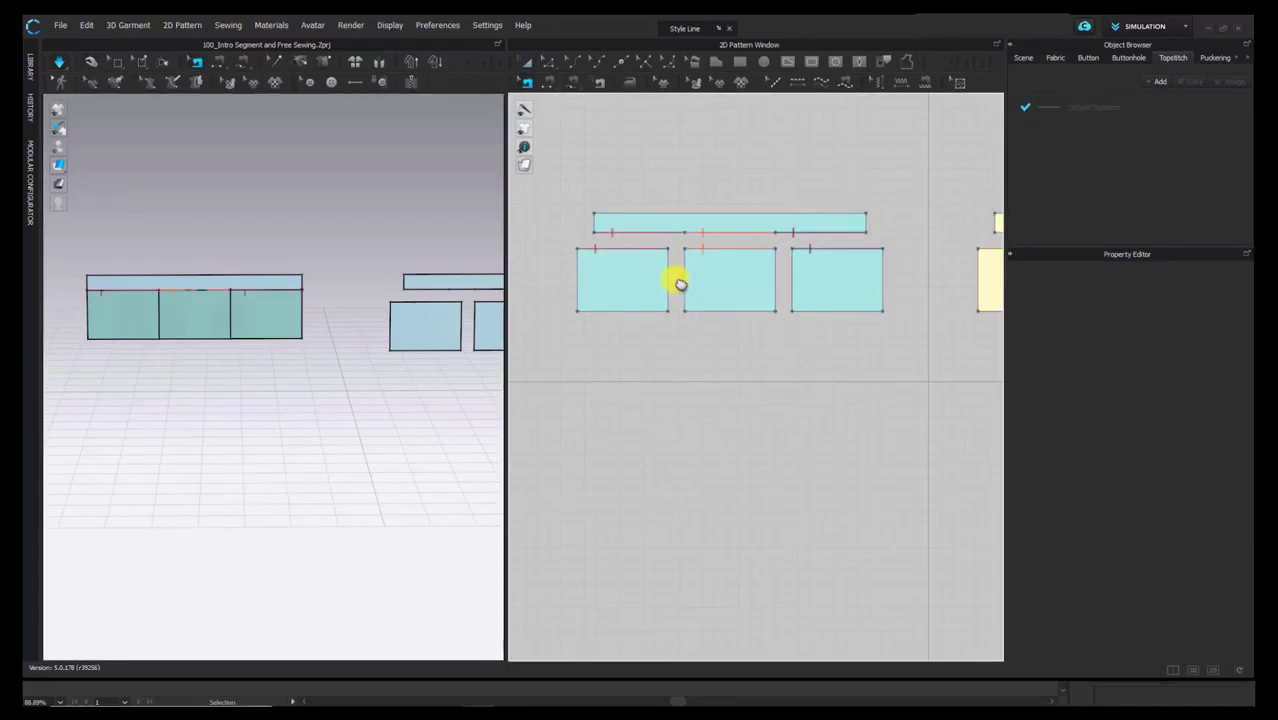
left_click(777, 280)
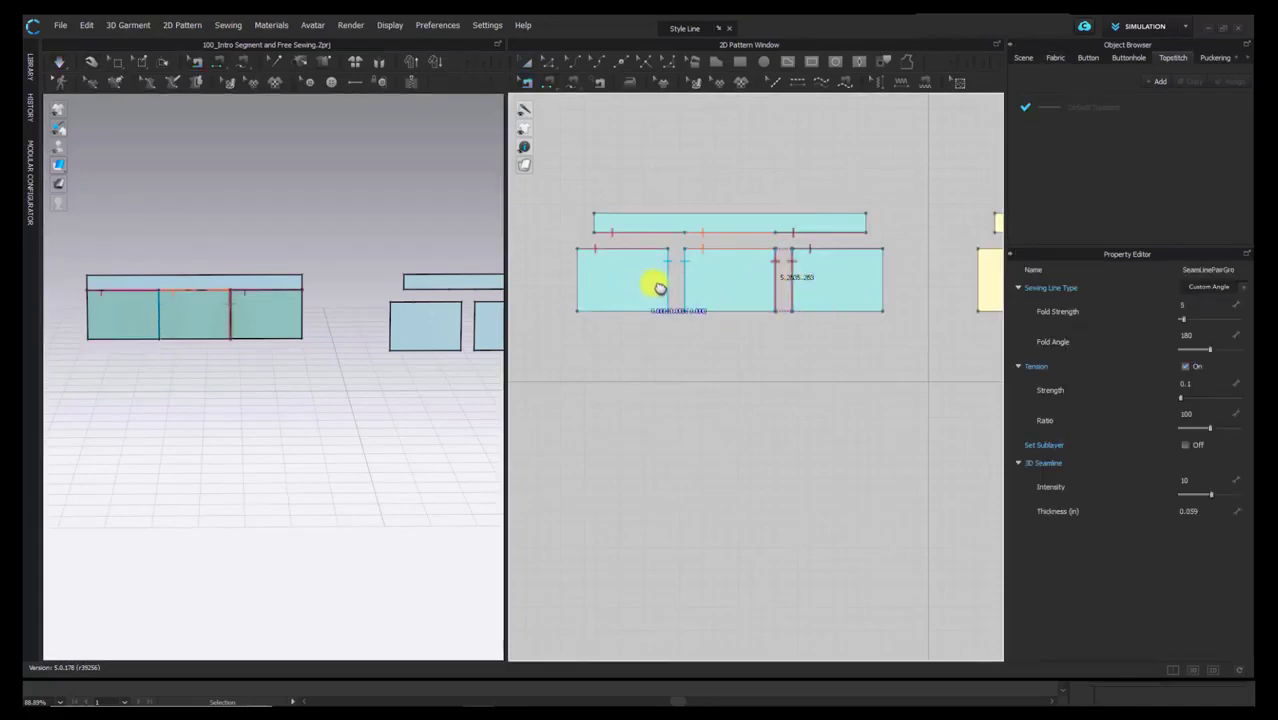
Step: Reverse the sewing between the strip and the middle teal panel so it crosses, and simulate the garment
right_click(710, 248)
left_click(752, 282)
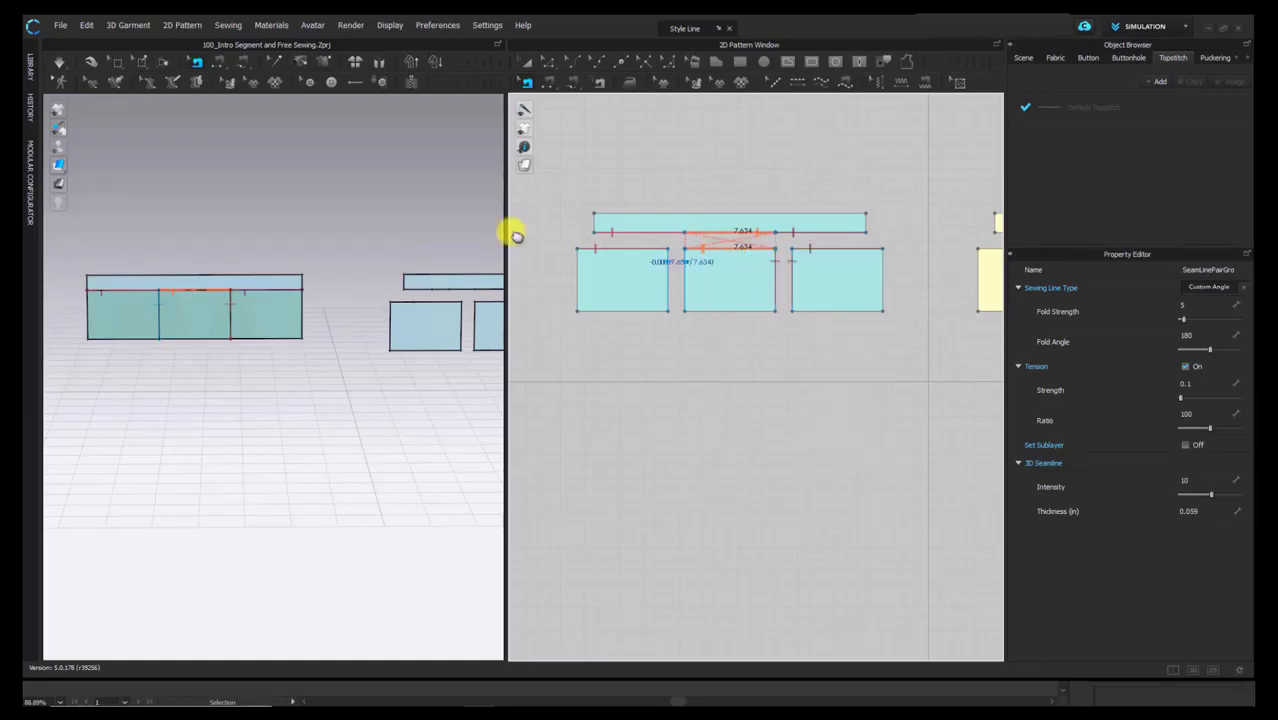
left_click(272, 249)
scroll(272, 250, "up", 3)
right_click_drag(272, 250, 282, 270)
middle_click_drag(286, 265, 348, 276)
key("space")
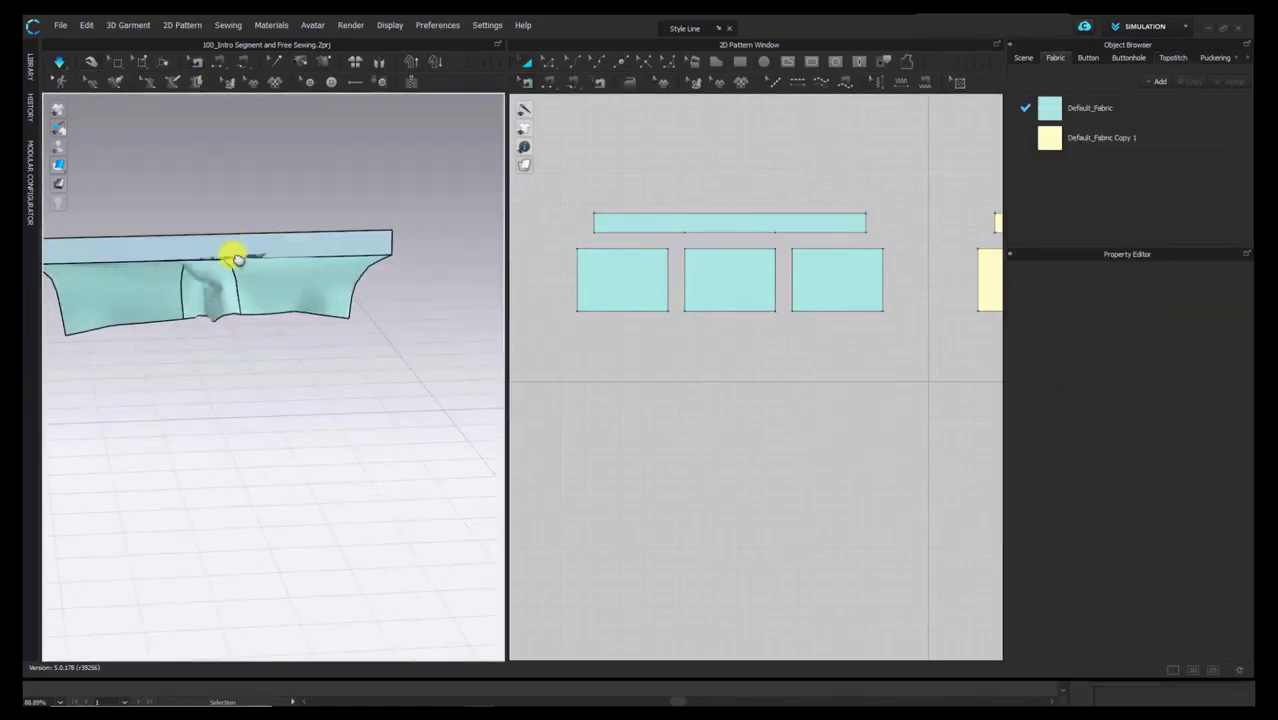
Step: Undo the crossed-sewing simulation and reverse the strip-to-middle-panel sewing back to matching directions
key("ctrl+z")
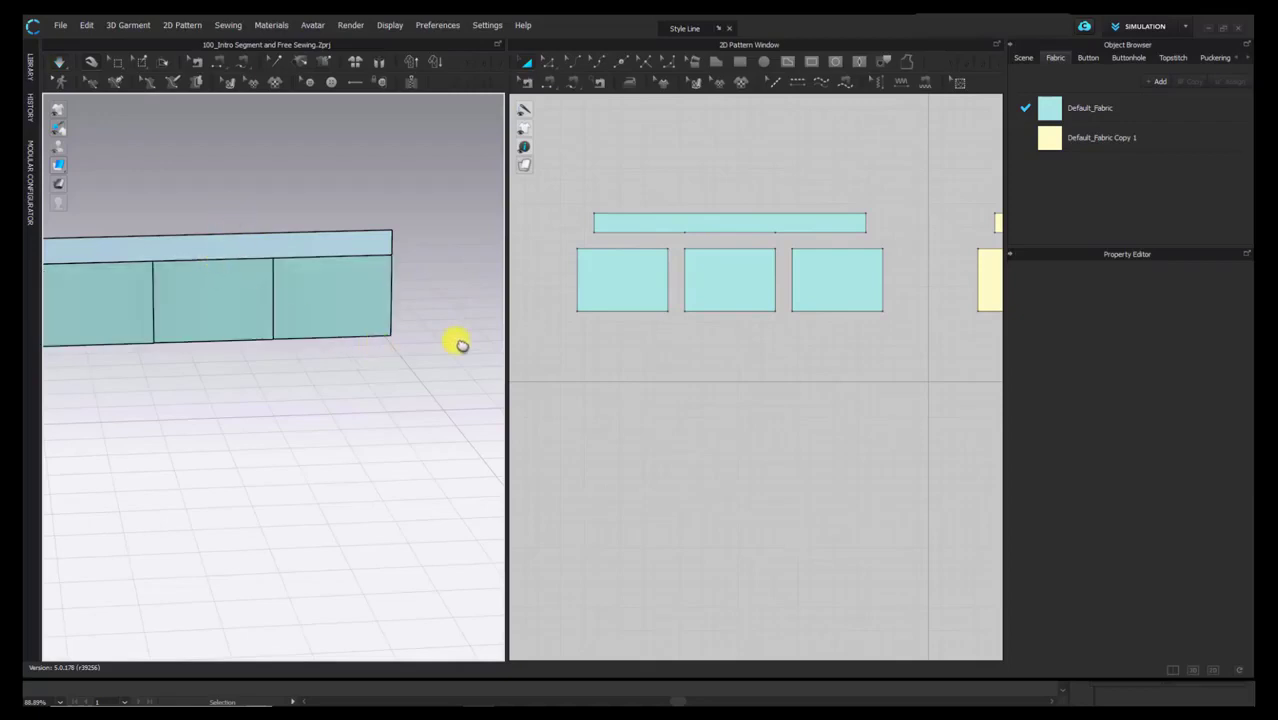
middle_click_drag(255, 348, 259, 352)
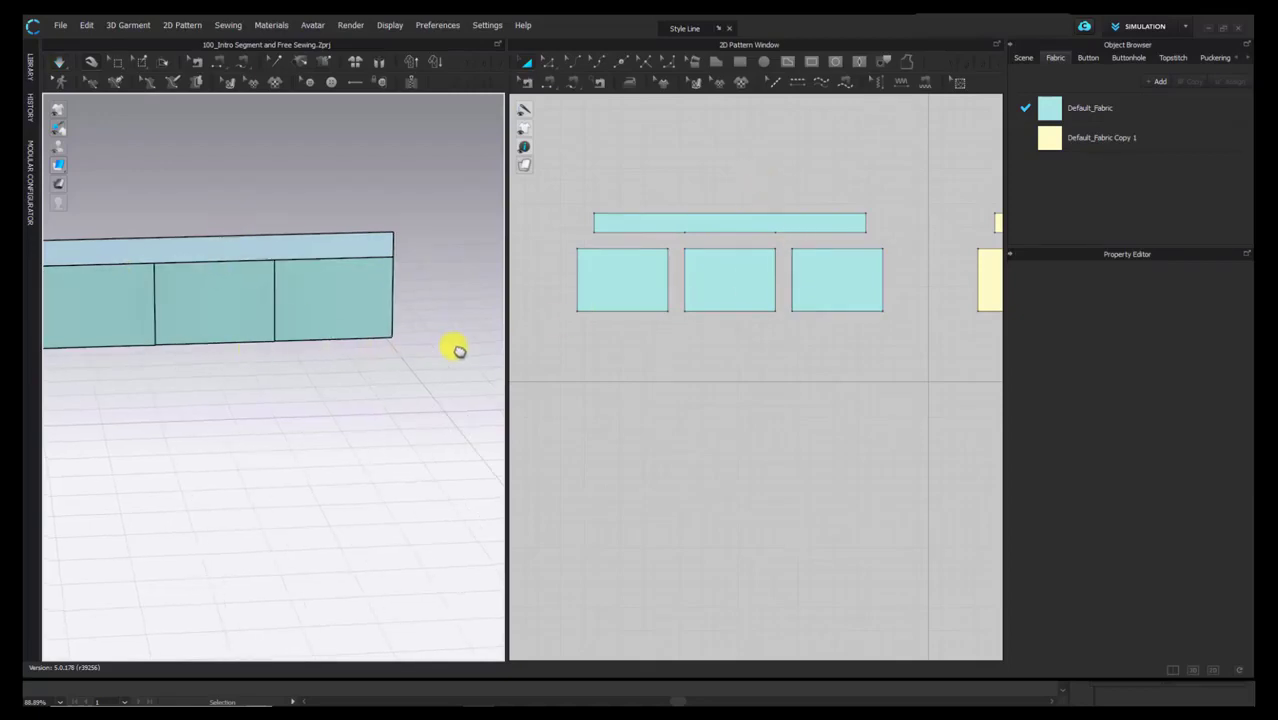
key("b")
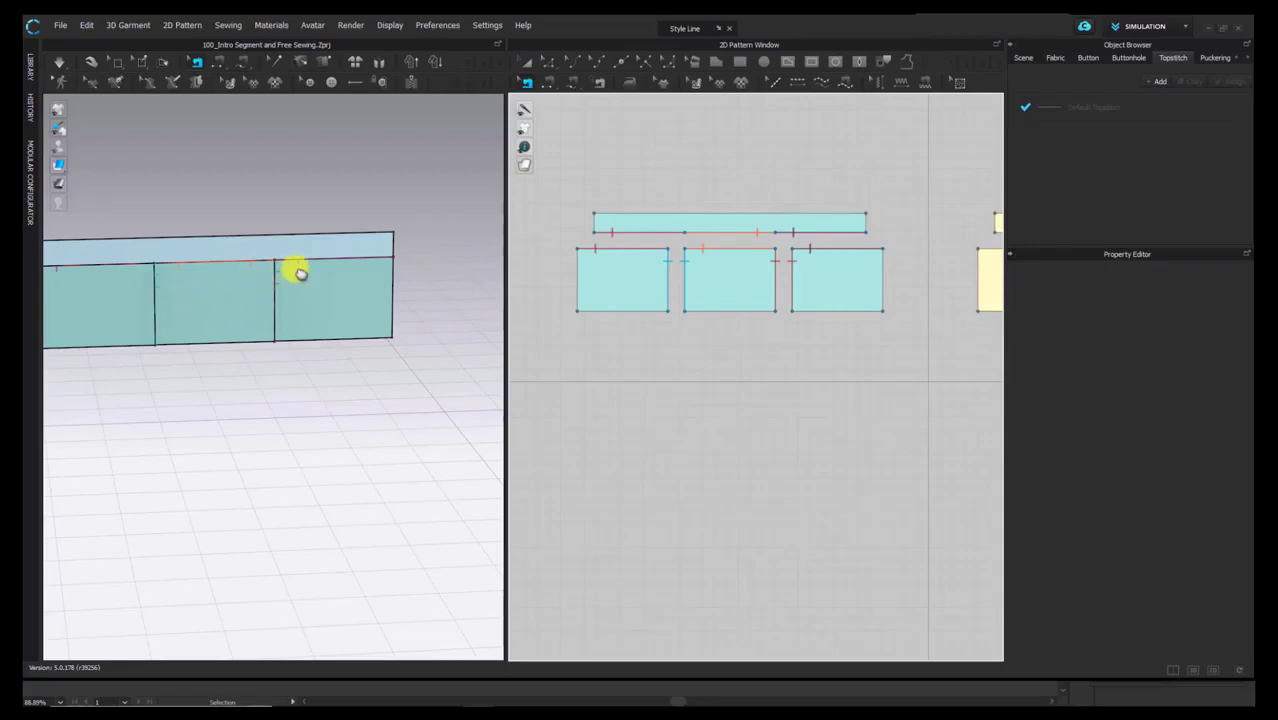
right_click_drag(348, 297, 273, 294)
left_click(727, 239)
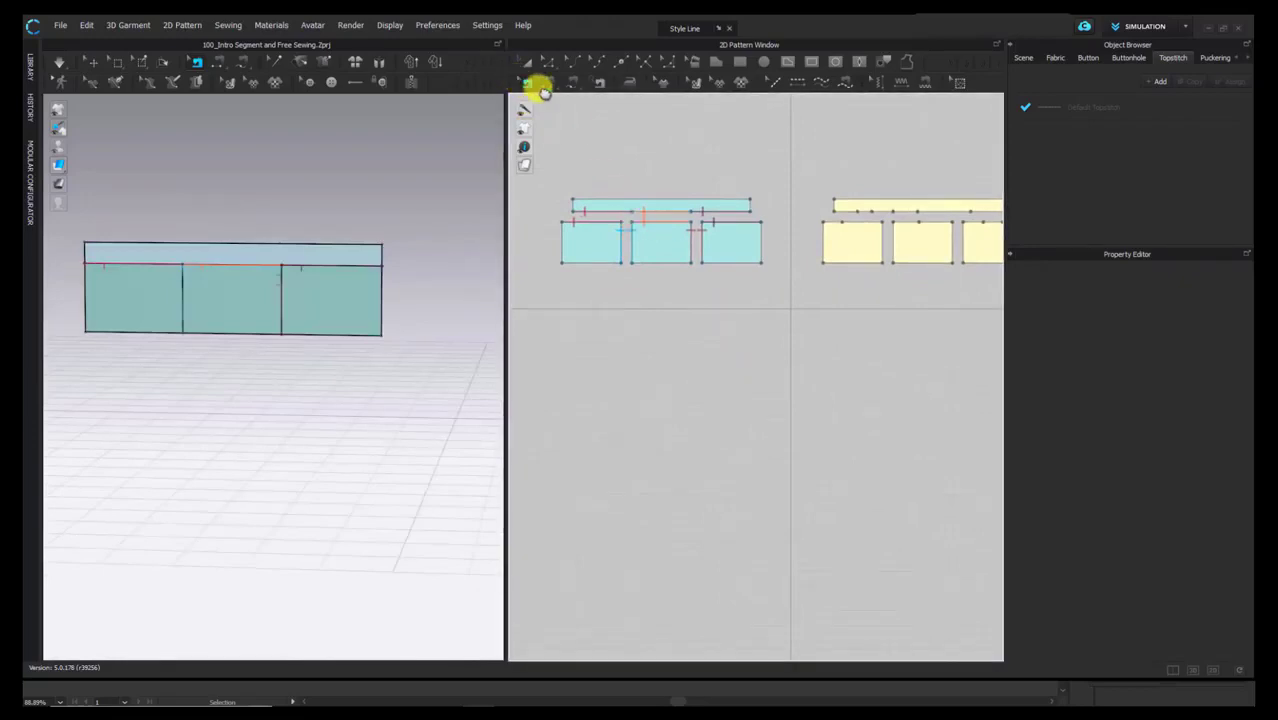
Step: Delete the sewing between the teal strip and the middle teal panel, using Edit Sewing
left_click(537, 87)
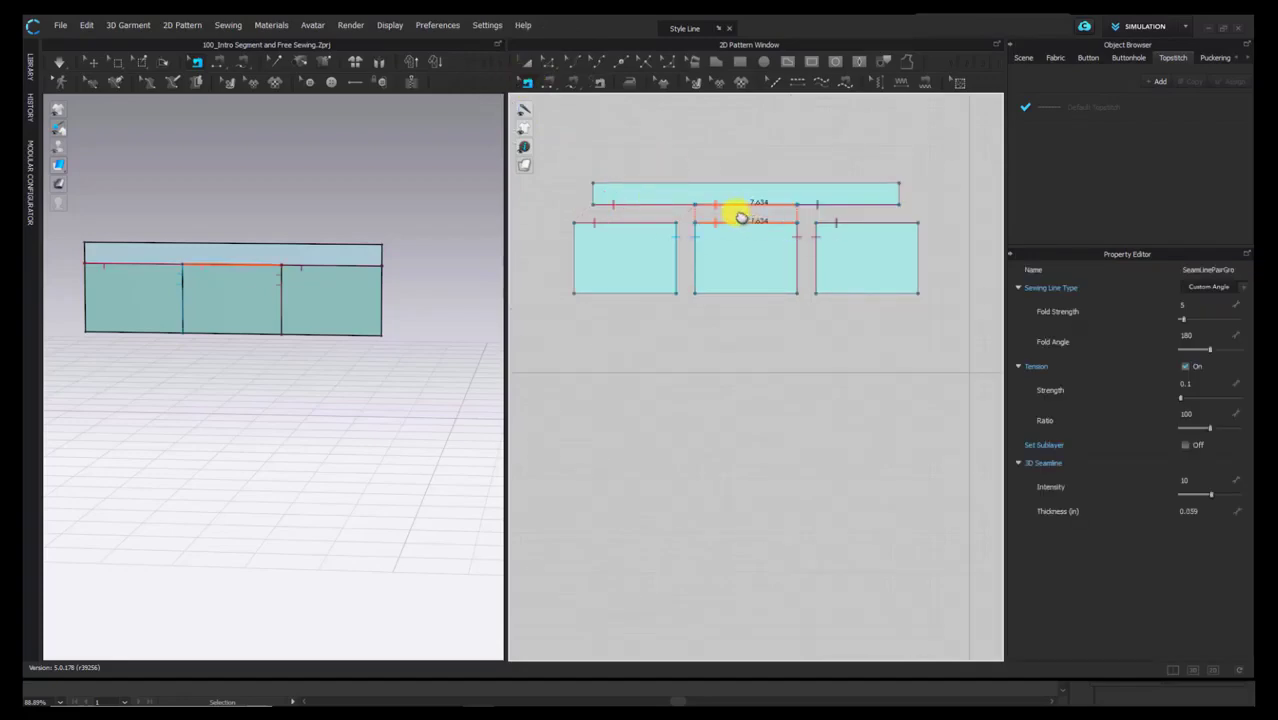
left_click(724, 167)
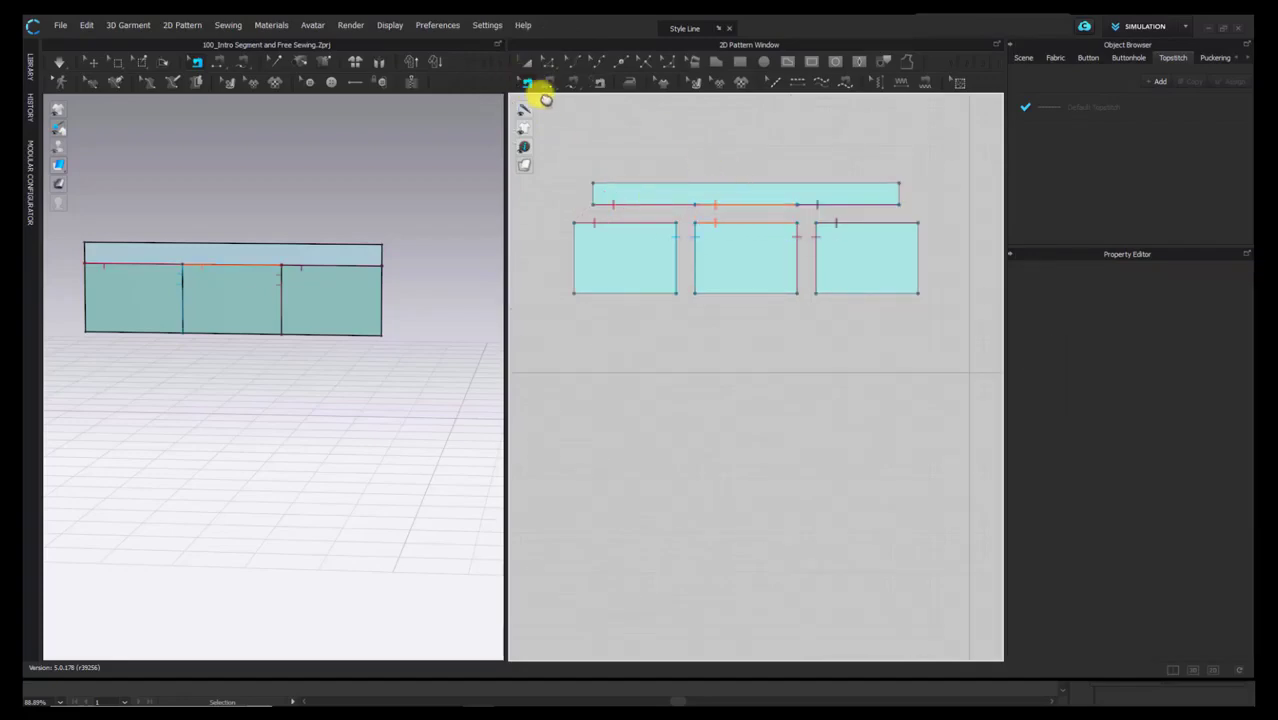
left_click(712, 212)
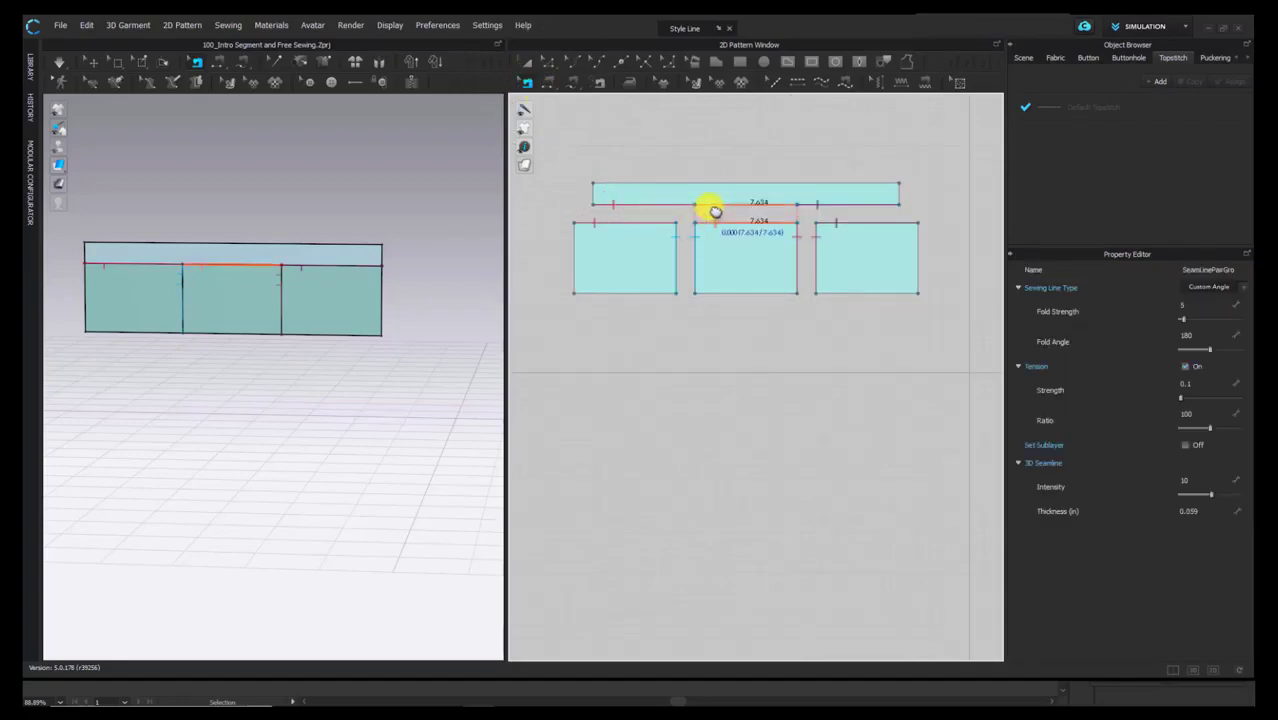
key("Delete")
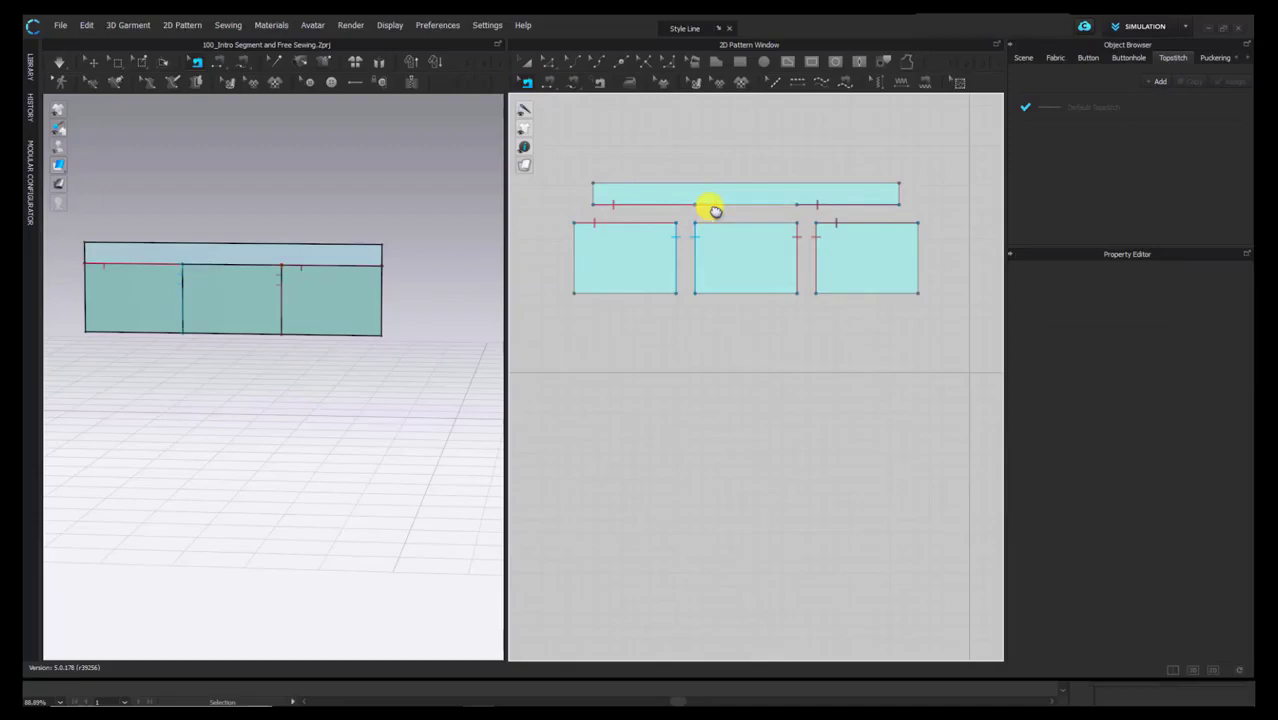
Step: Simulate the teal pieces and tug the middle panel to check its unsewn upper edge
key("space")
left_click(239, 316)
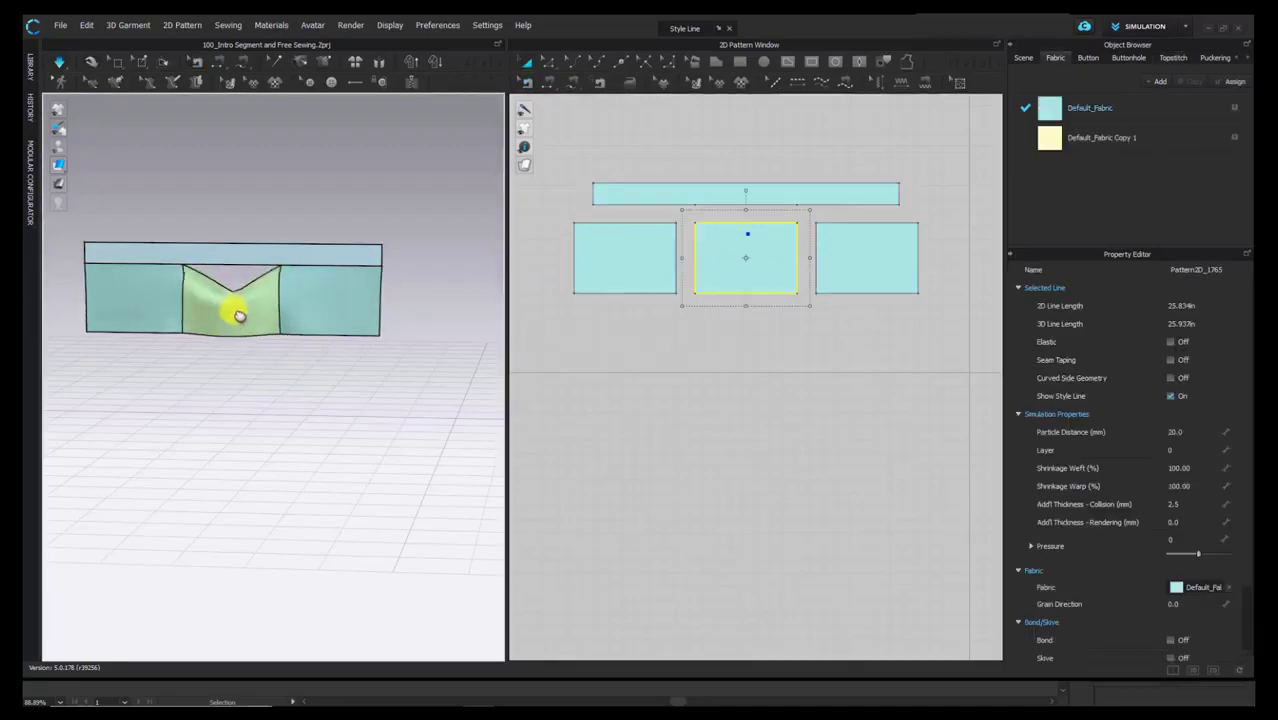
left_click(758, 161)
Step: Select all remaining sewing on the teal strip and panels with Edit Sewing and delete it
left_click(527, 82)
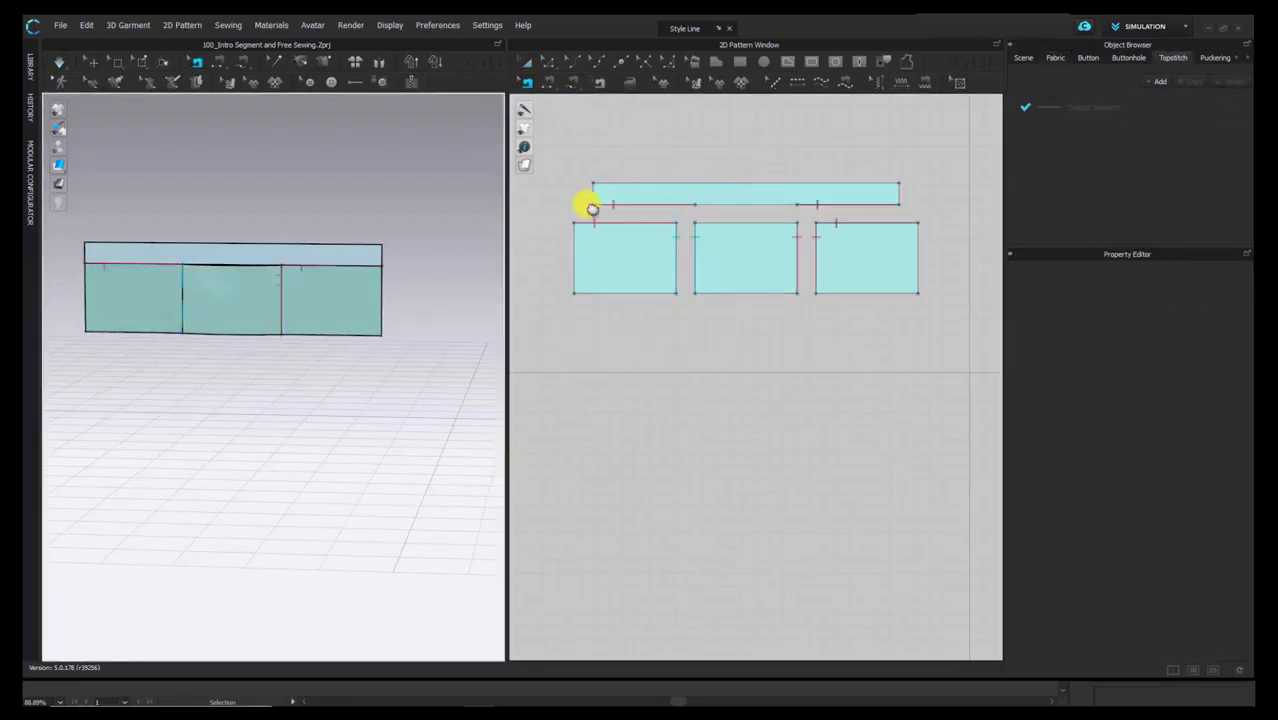
left_click_drag(562, 172, 958, 315)
left_click(914, 352)
middle_click_drag(846, 316, 848, 327)
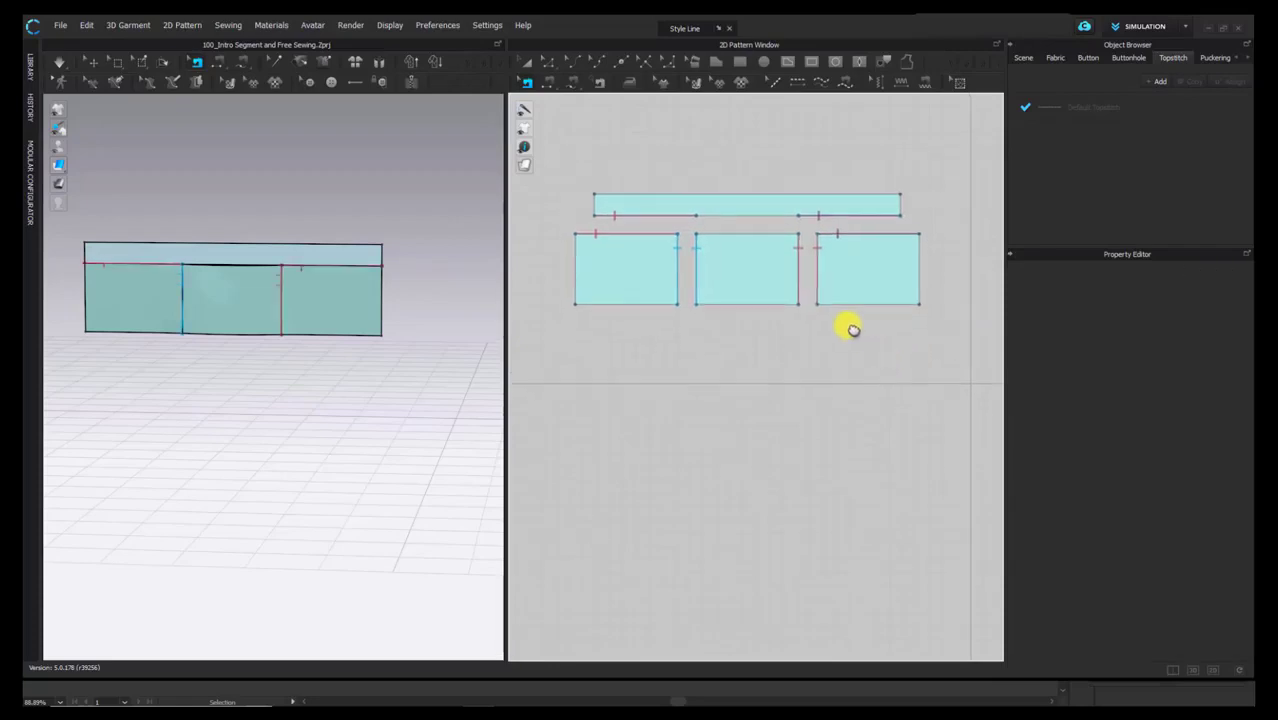
left_click_drag(558, 185, 951, 320)
left_click_drag(572, 165, 942, 375)
left_click(940, 375)
left_click_drag(559, 177, 930, 368)
key("Delete")
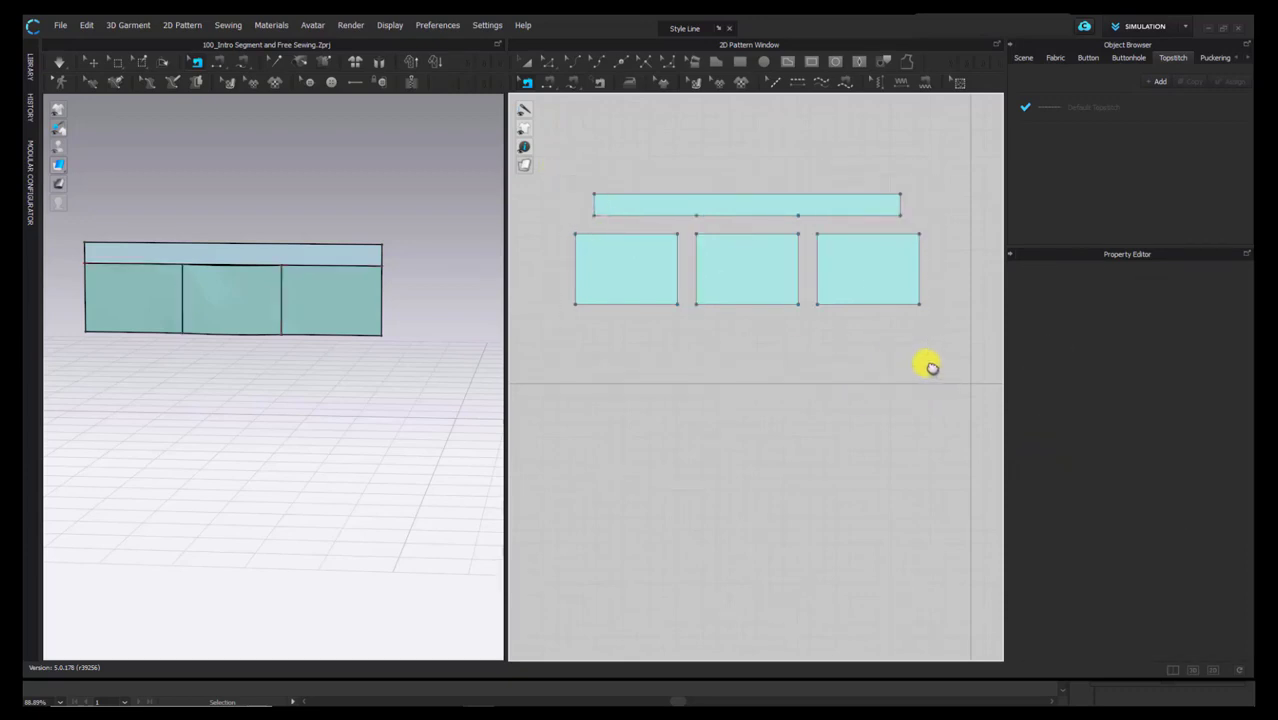
Step: Simulate the unsewn teal pieces and undo that simulation
key("space")
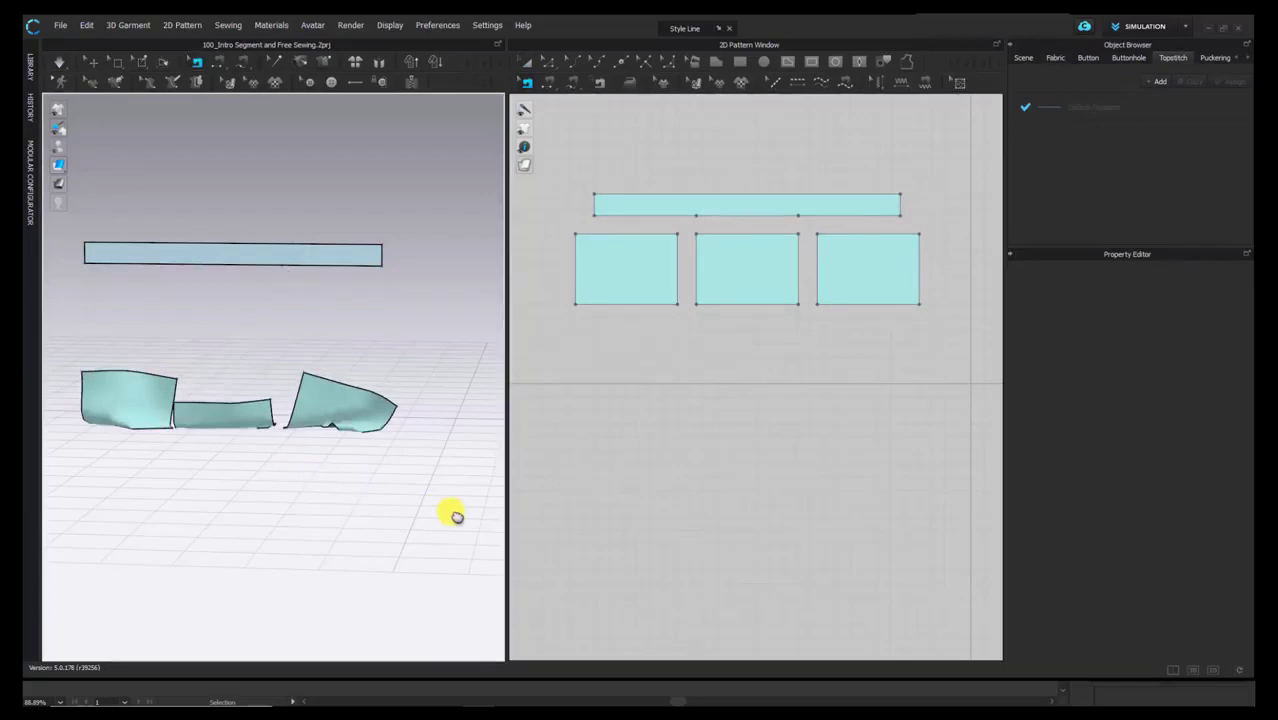
key("ctrl+z")
Step: Sew the teal strip's three lower segments to the upper edges of the three teal panels with matching directions, using Segment Sewing
scroll(825, 313, "down", 4)
middle_click_drag(950, 318, 759, 337)
middle_click_drag(617, 327, 766, 278)
scroll(697, 298, "down", 2)
left_click(549, 86)
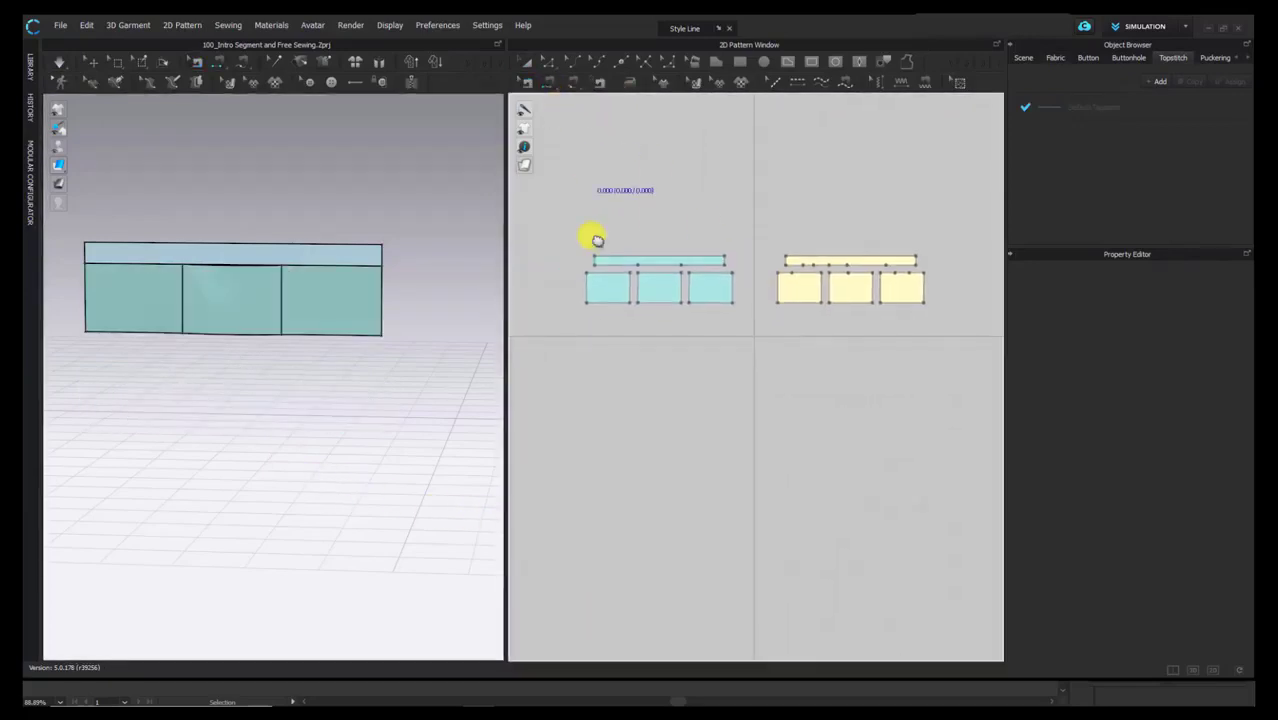
scroll(597, 240, "up", 3)
left_click(621, 243)
left_click(608, 259)
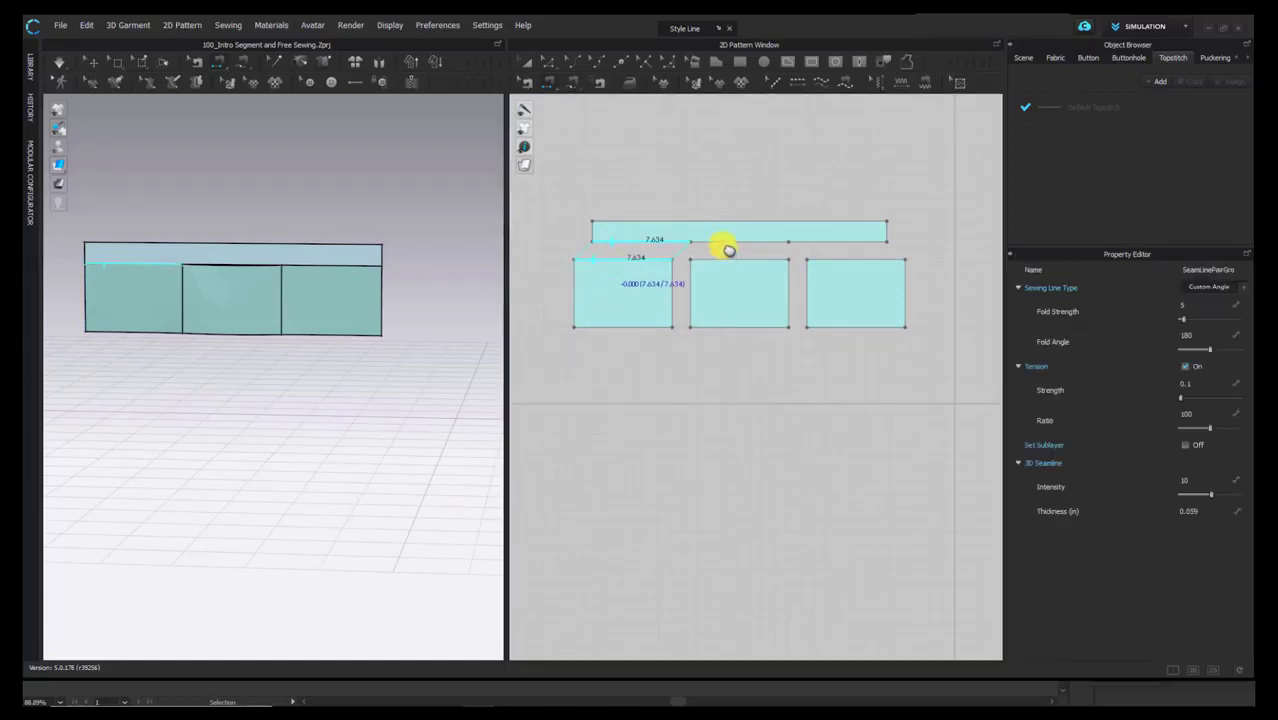
left_click(730, 243)
left_click(736, 260)
left_click(827, 242)
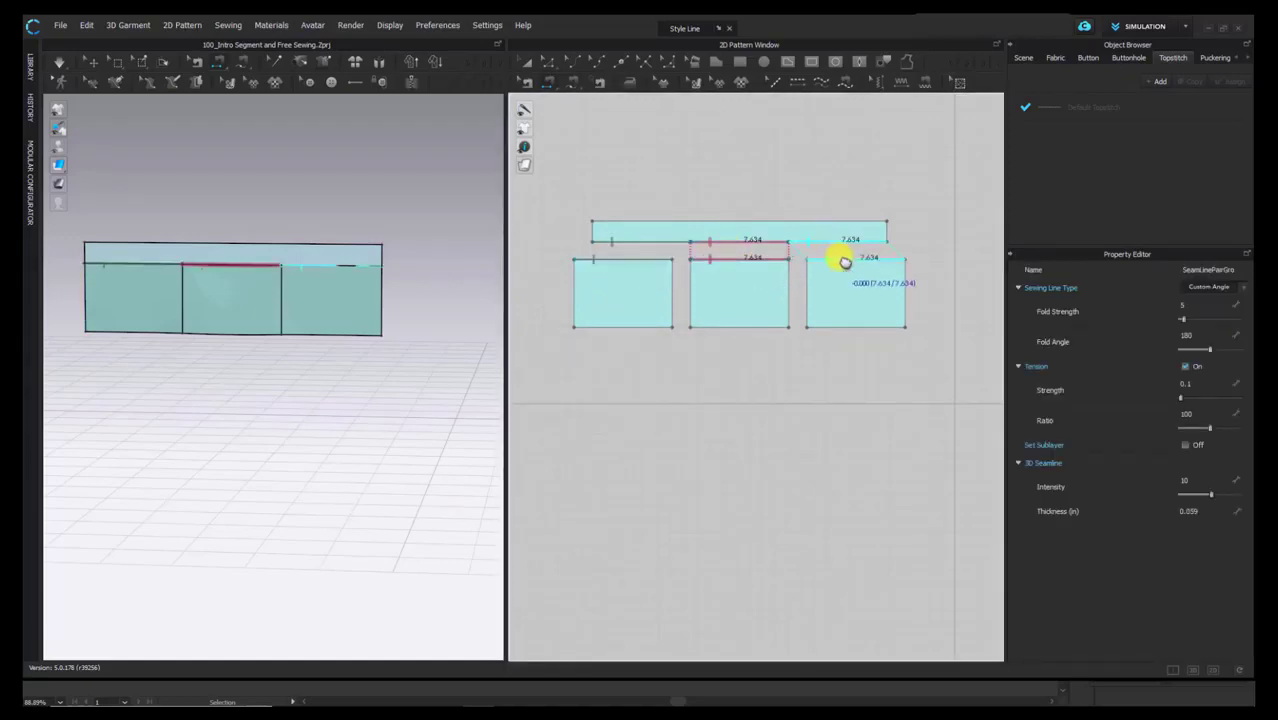
left_click(848, 260)
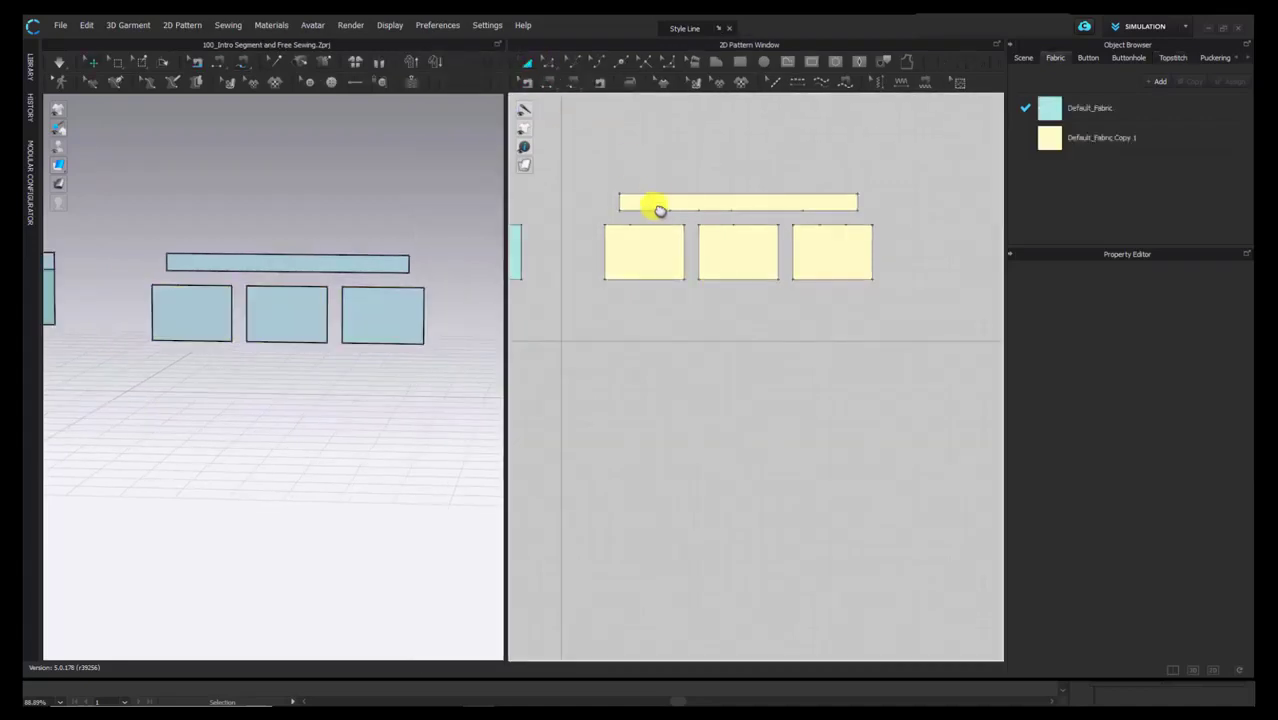
Step: Unfreeze the three yellow panels together in the 3D window
left_click(198, 305)
left_click(298, 303, "shift")
left_click(401, 302, "shift")
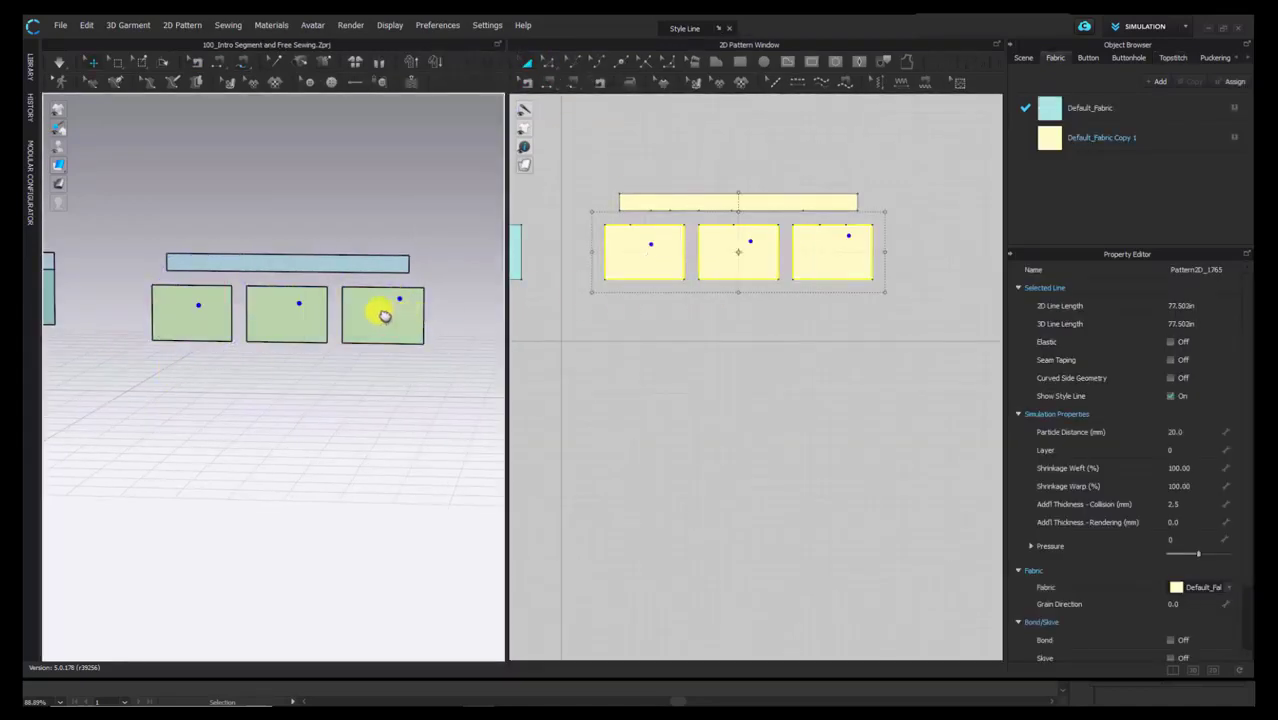
right_click(380, 308)
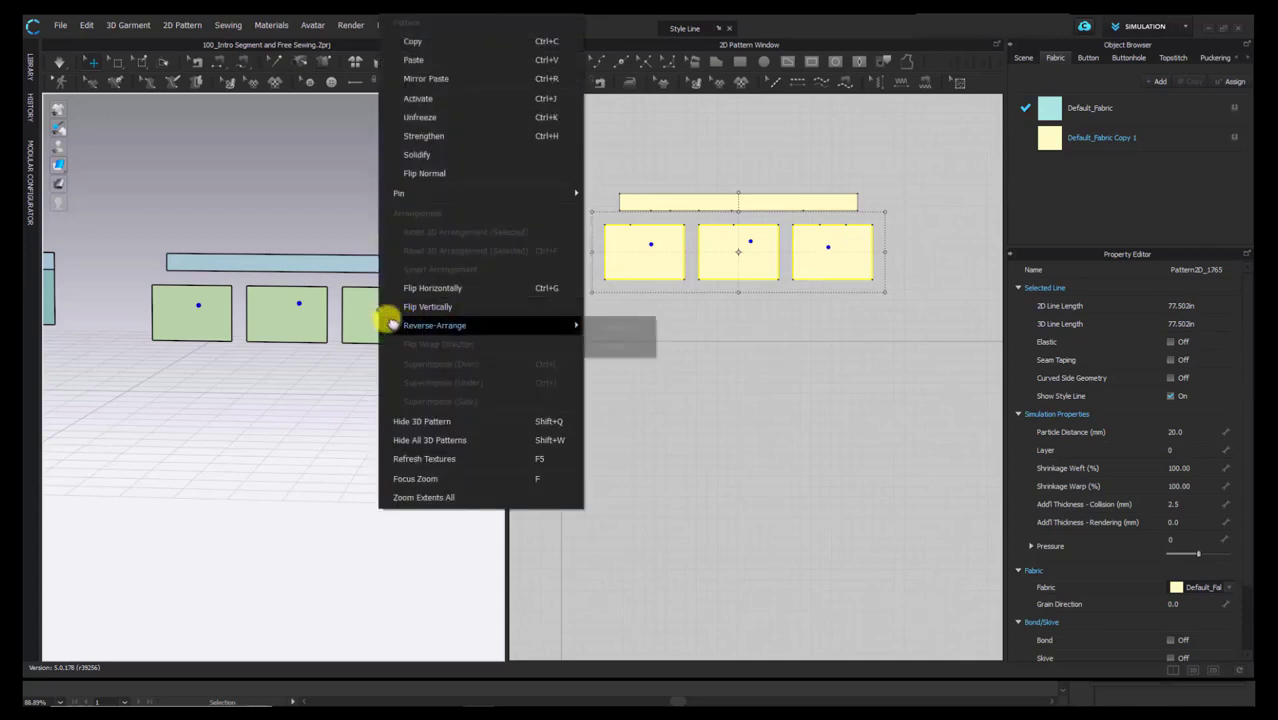
mouse_move(433, 322)
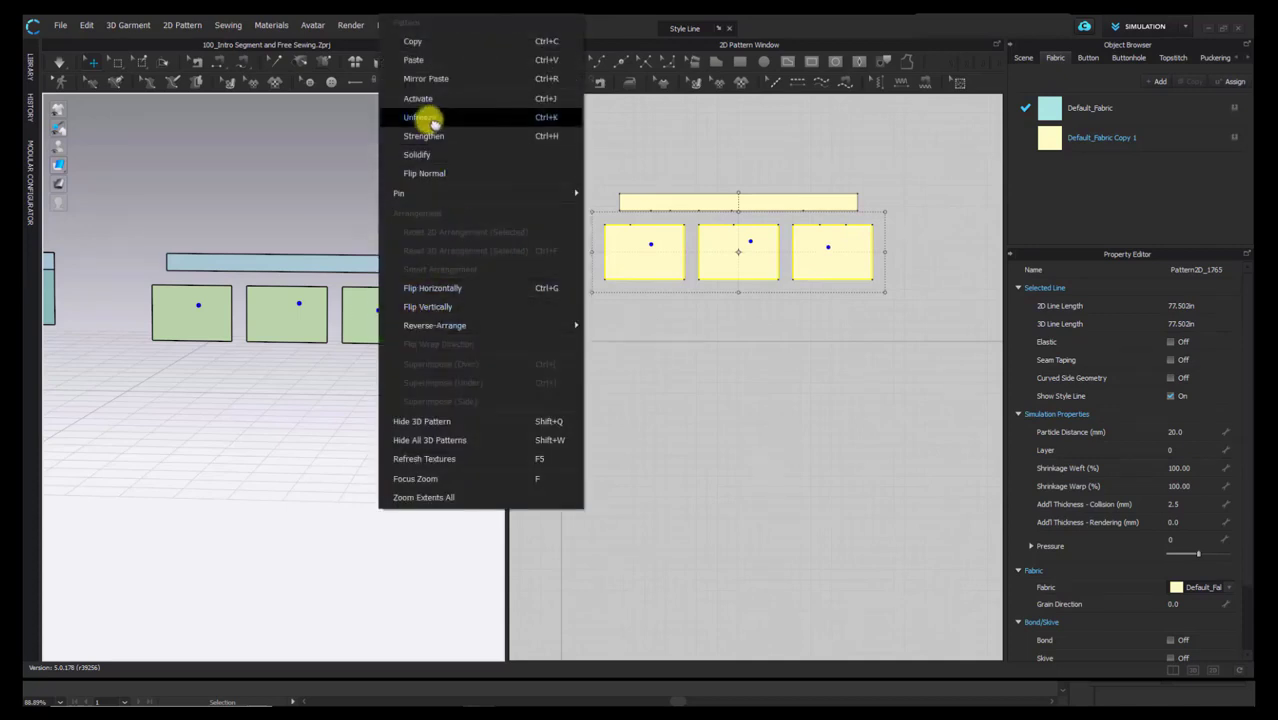
left_click(432, 119)
left_click(605, 368)
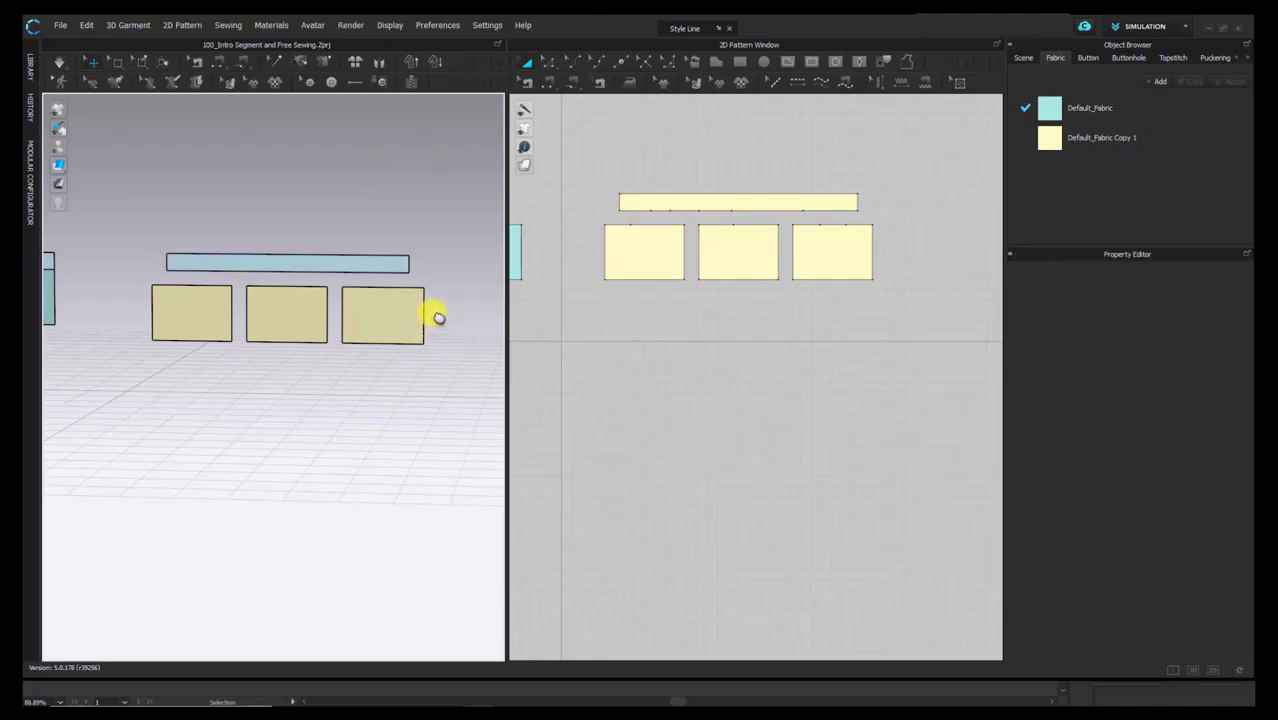
Step: Frame the yellow strip and its three panels in the 2D Pattern Window and widen that window into the 3D view
left_click(91, 62)
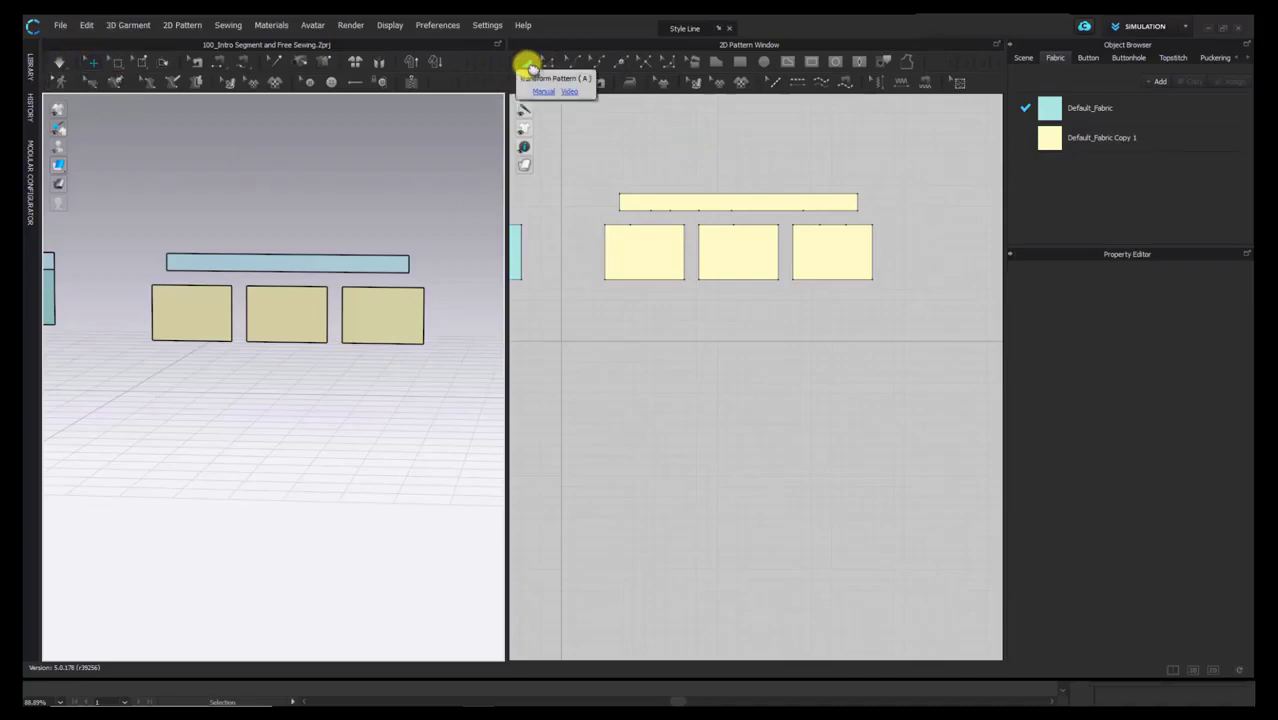
left_click(530, 66)
scroll(675, 300, "up", 4)
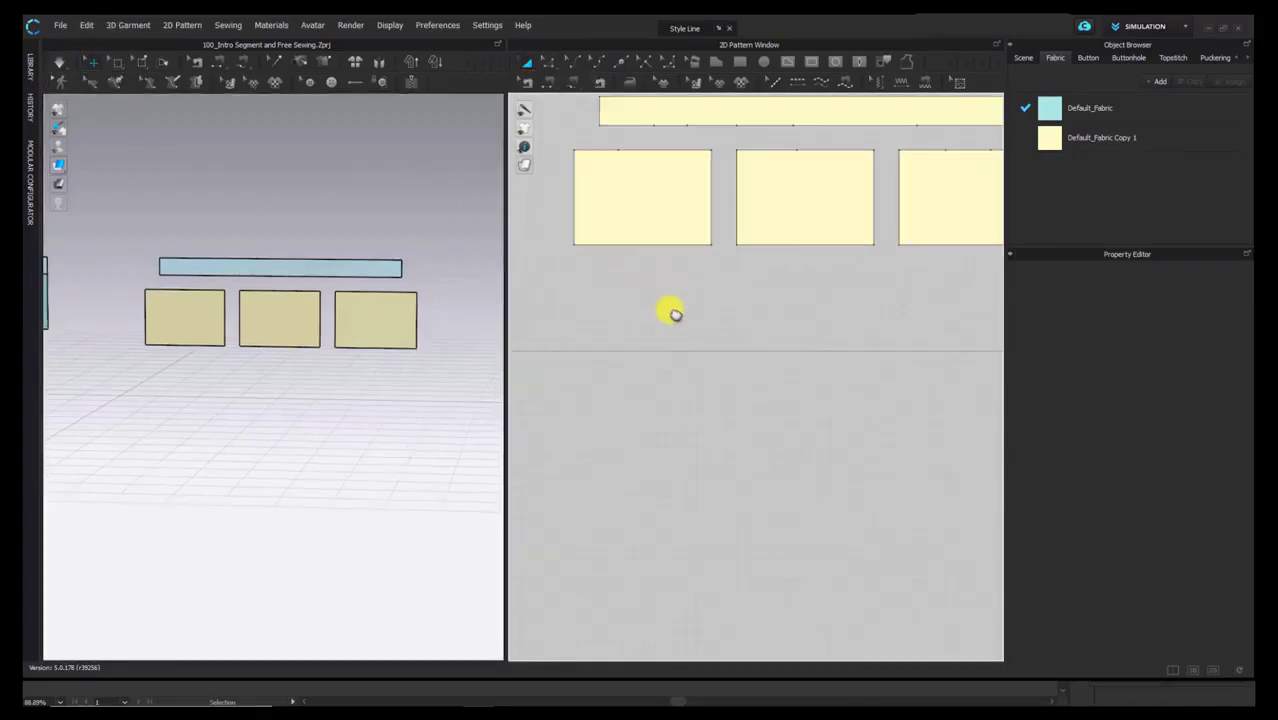
middle_click_drag(660, 283, 641, 334)
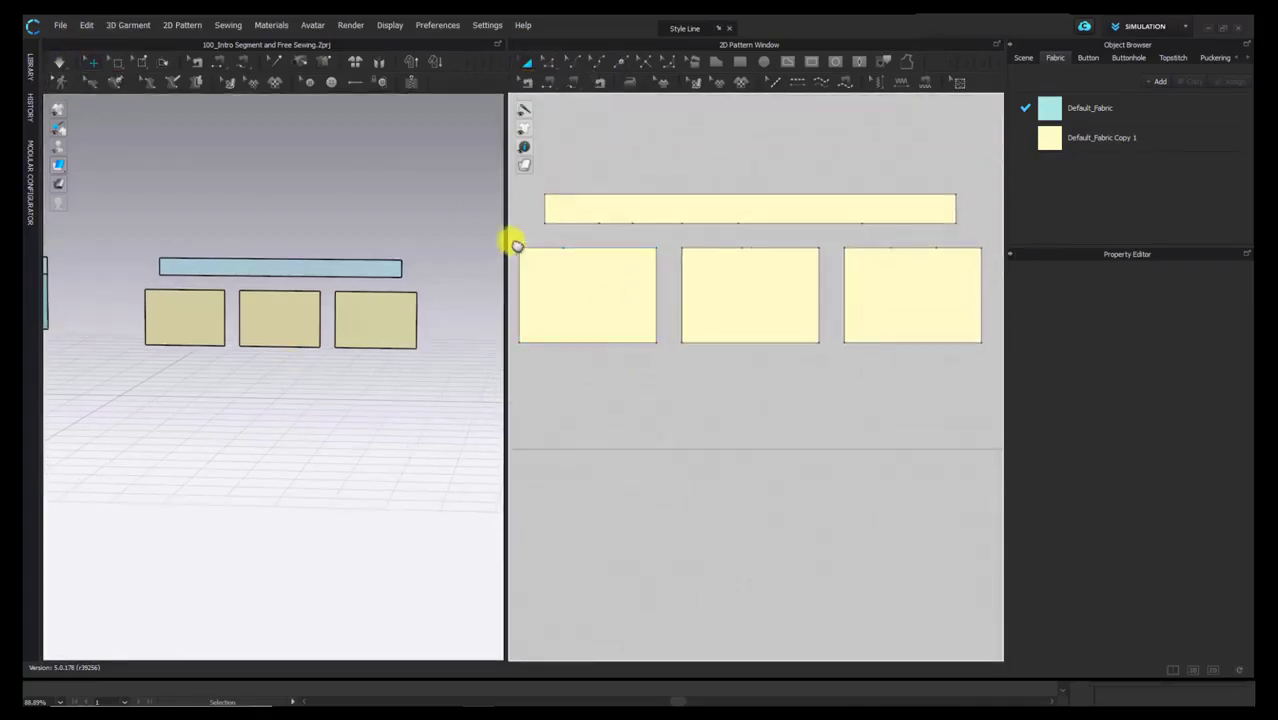
left_click_drag(505, 237, 418, 282)
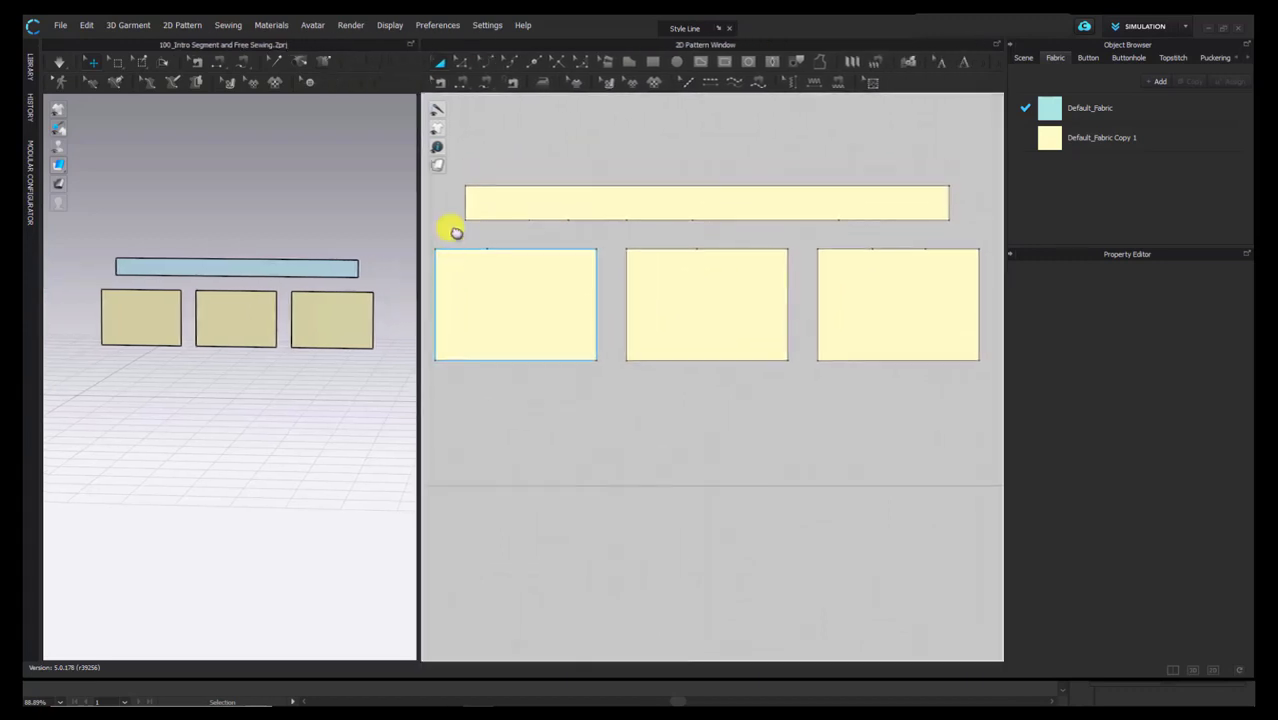
Step: Display the yellow pieces' edge points with Edit Pattern and switch to the Free Sewing tool
left_click(469, 62)
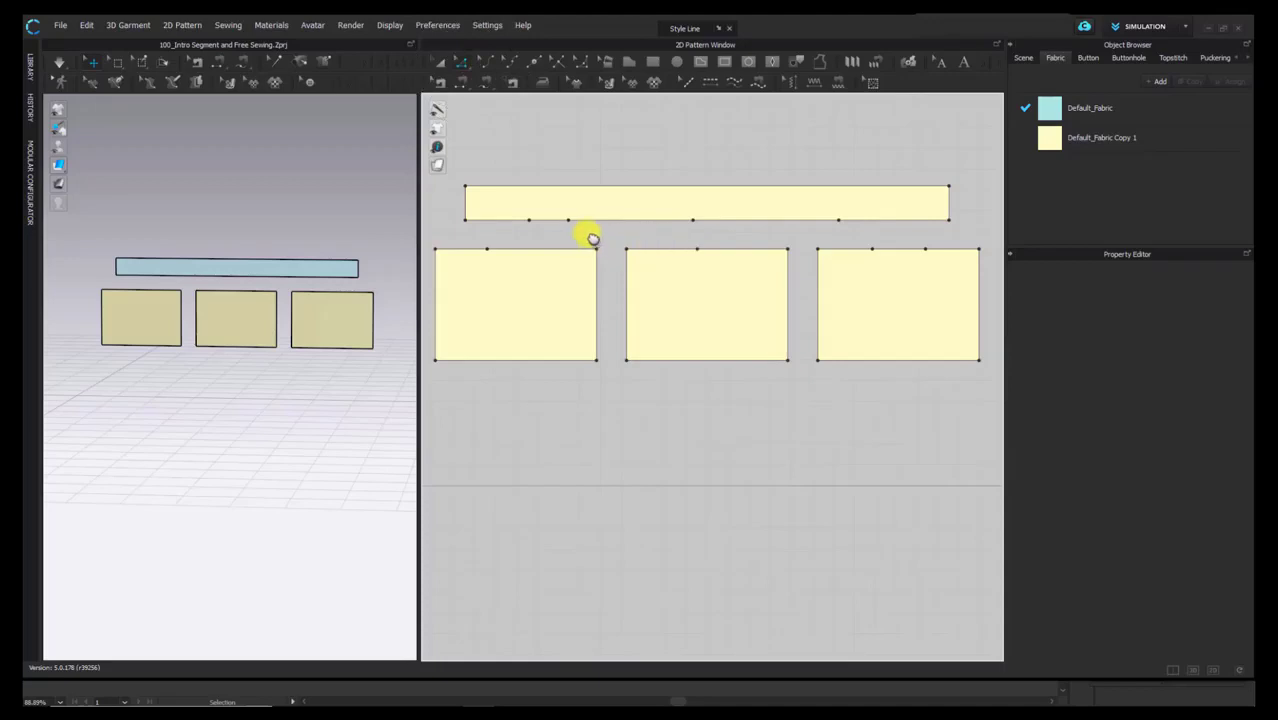
middle_click_drag(586, 228, 609, 223)
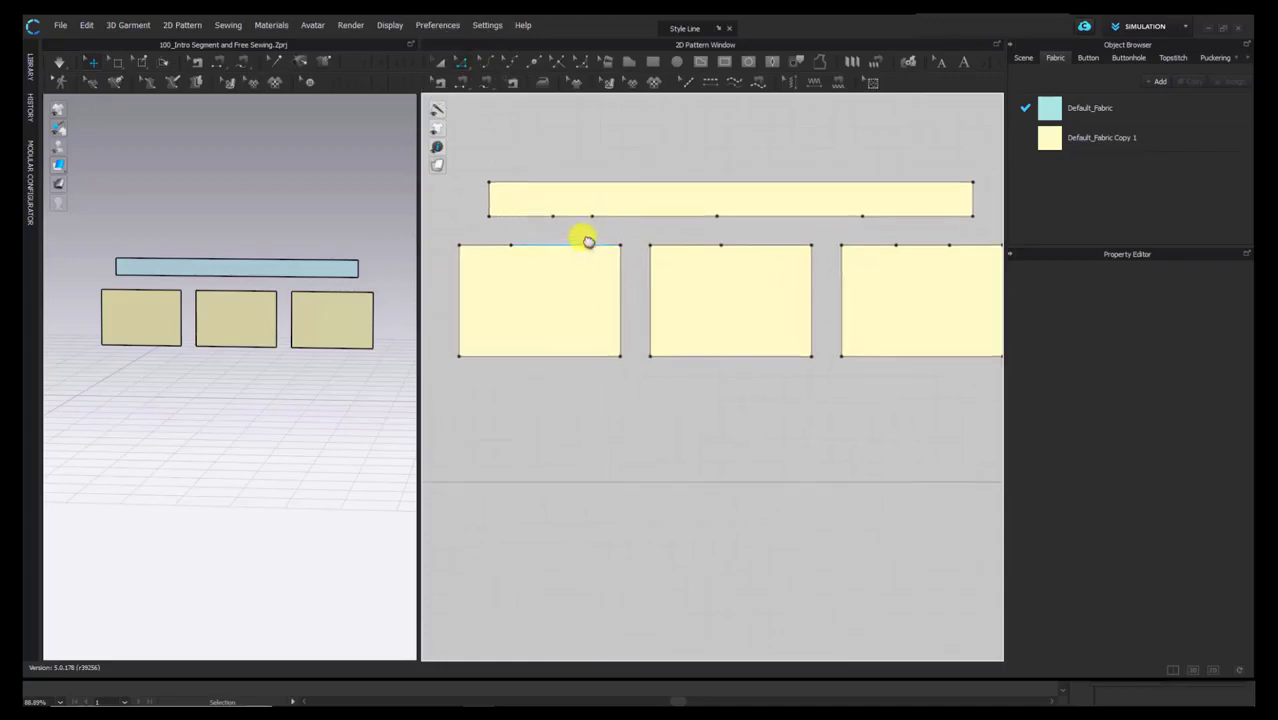
scroll(735, 241, "down", 2)
middle_click_drag(734, 241, 714, 248)
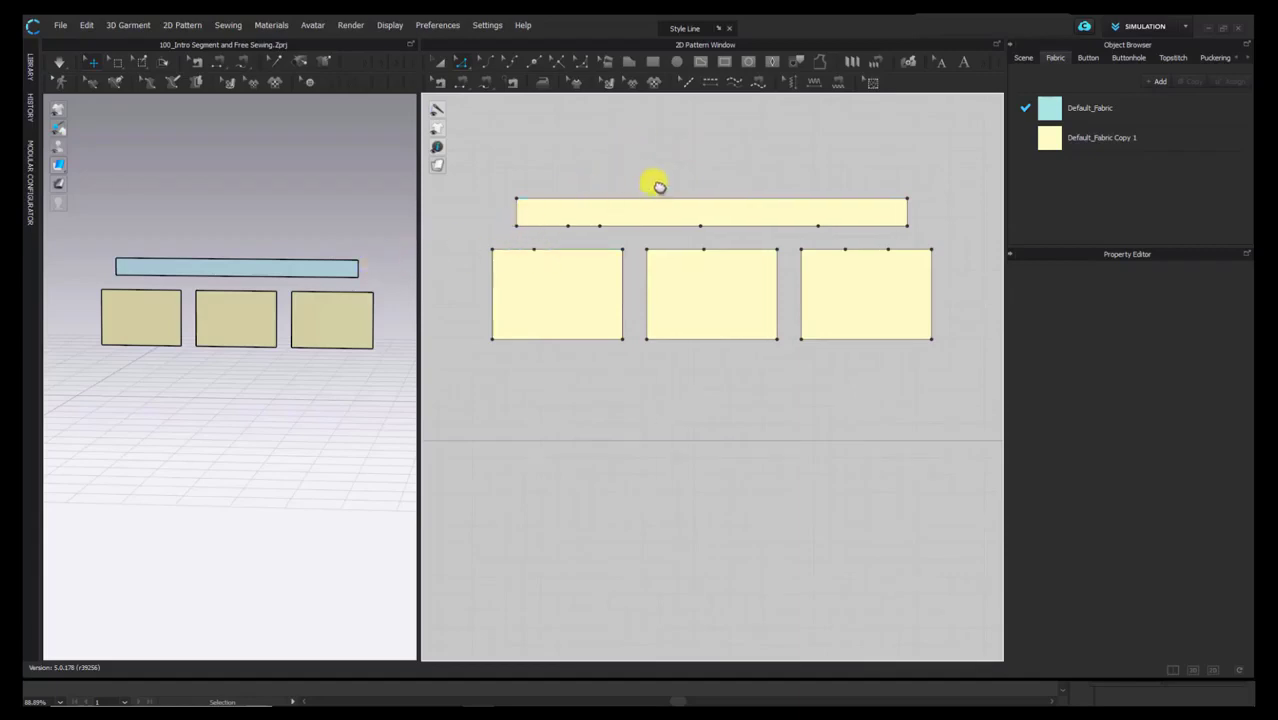
left_click(490, 88)
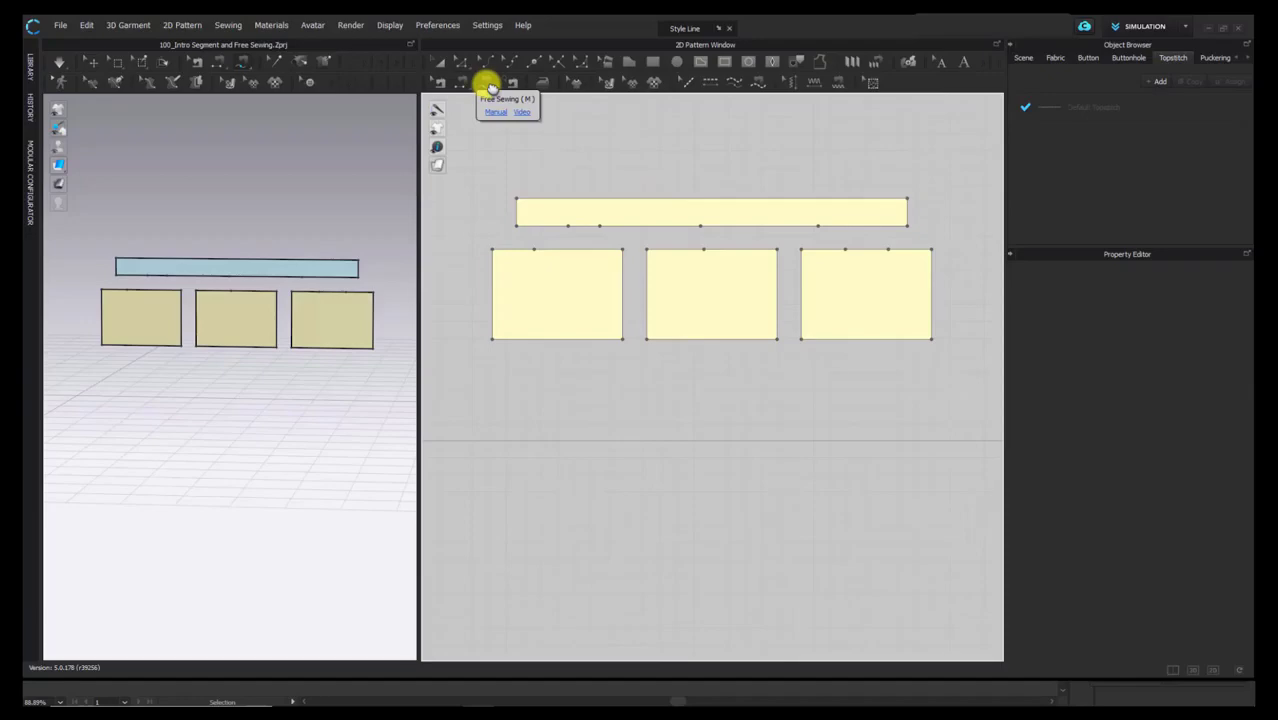
left_click(497, 250)
left_click(622, 250)
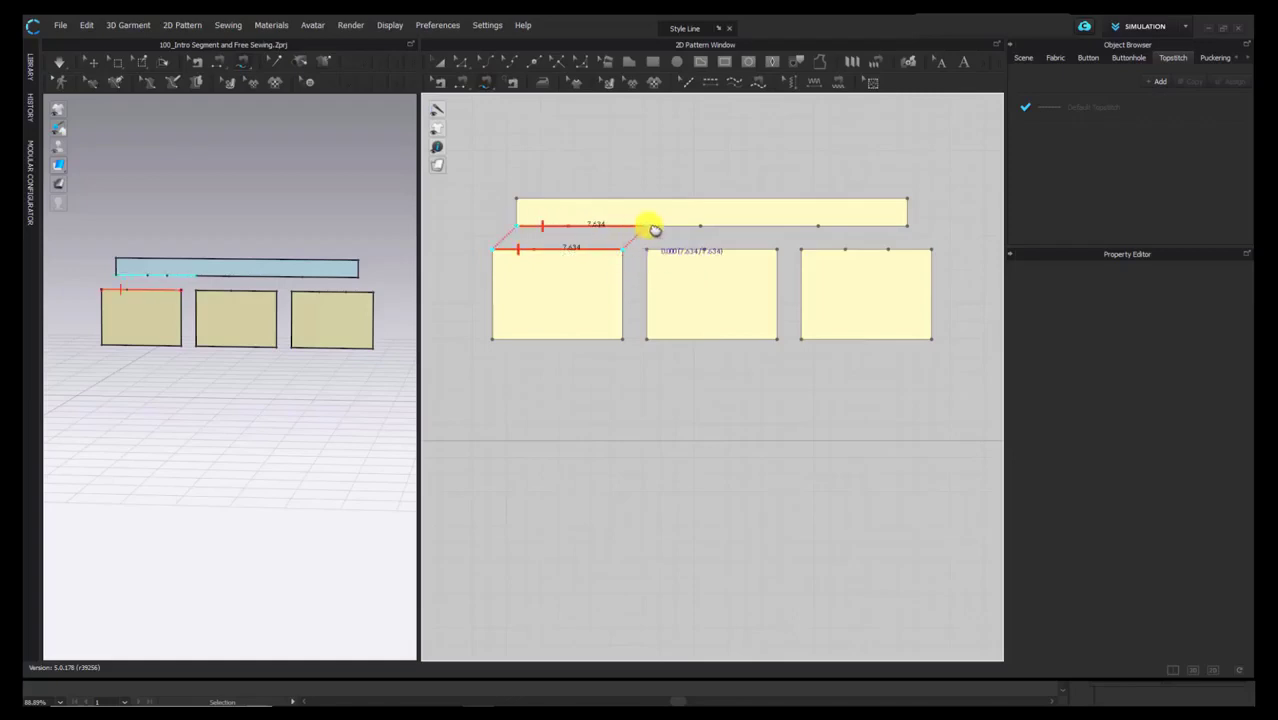
key("Escape")
Step: Free-sew the first yellow panel's full upper edge to an equal 7.634 in length of the strip's lower edge, starting at their left corners
middle_click_drag(582, 242, 600, 220)
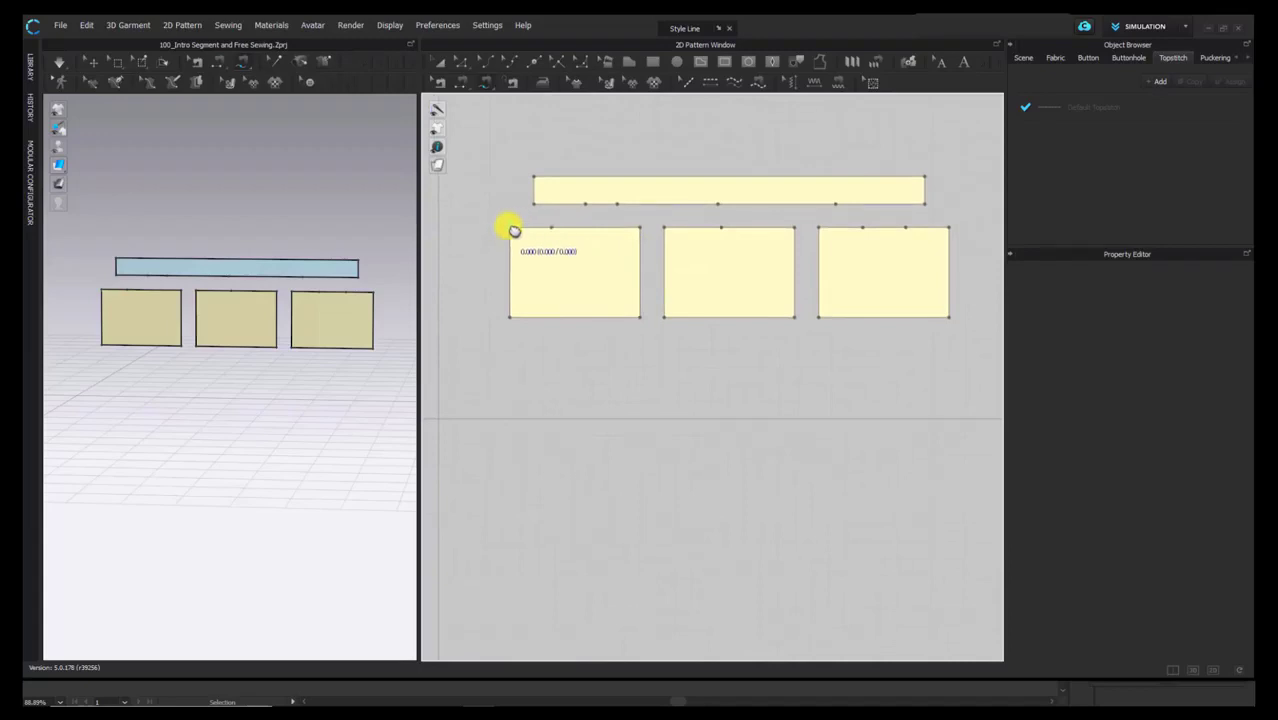
left_click(511, 229)
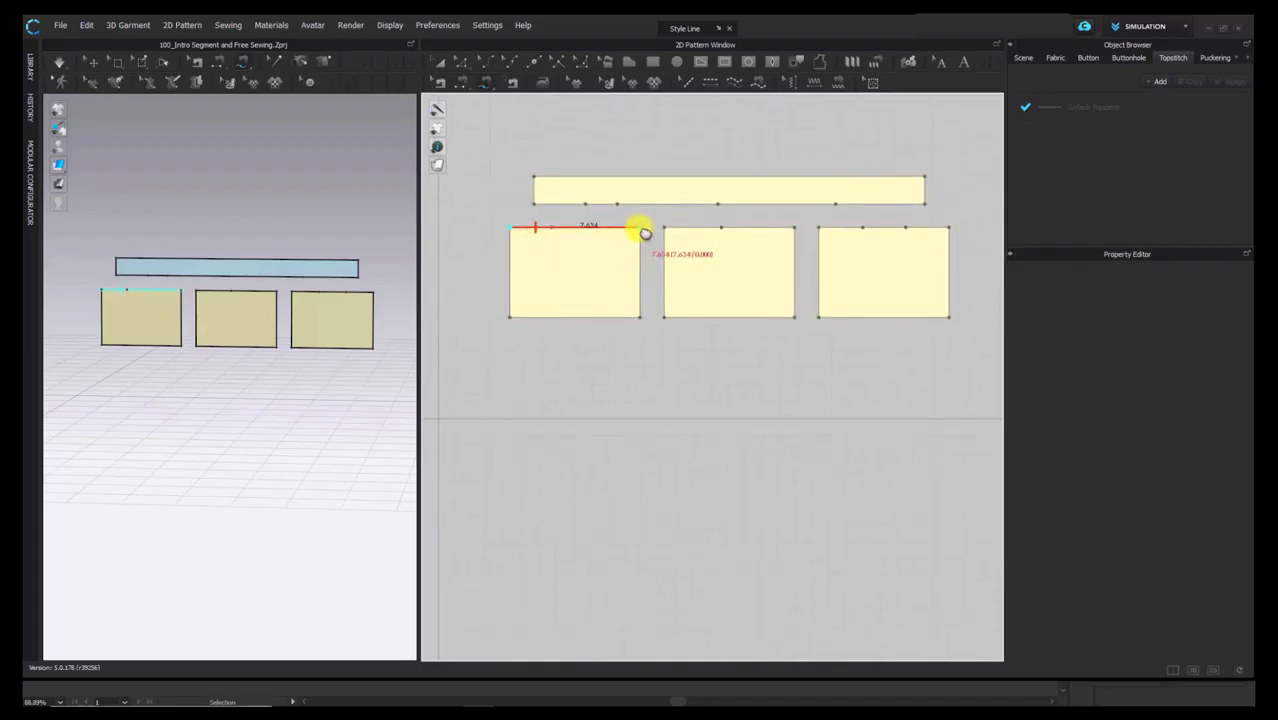
left_click(640, 229)
left_click(539, 205)
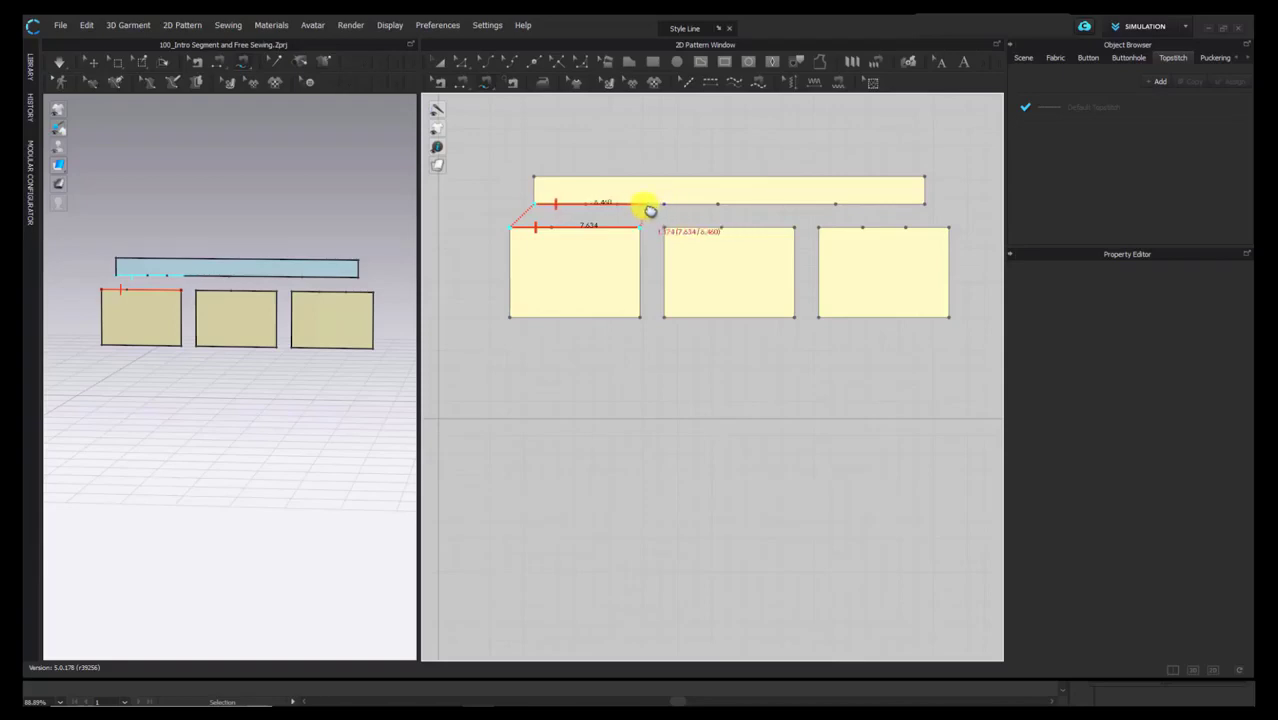
scroll(672, 207, "up", 3)
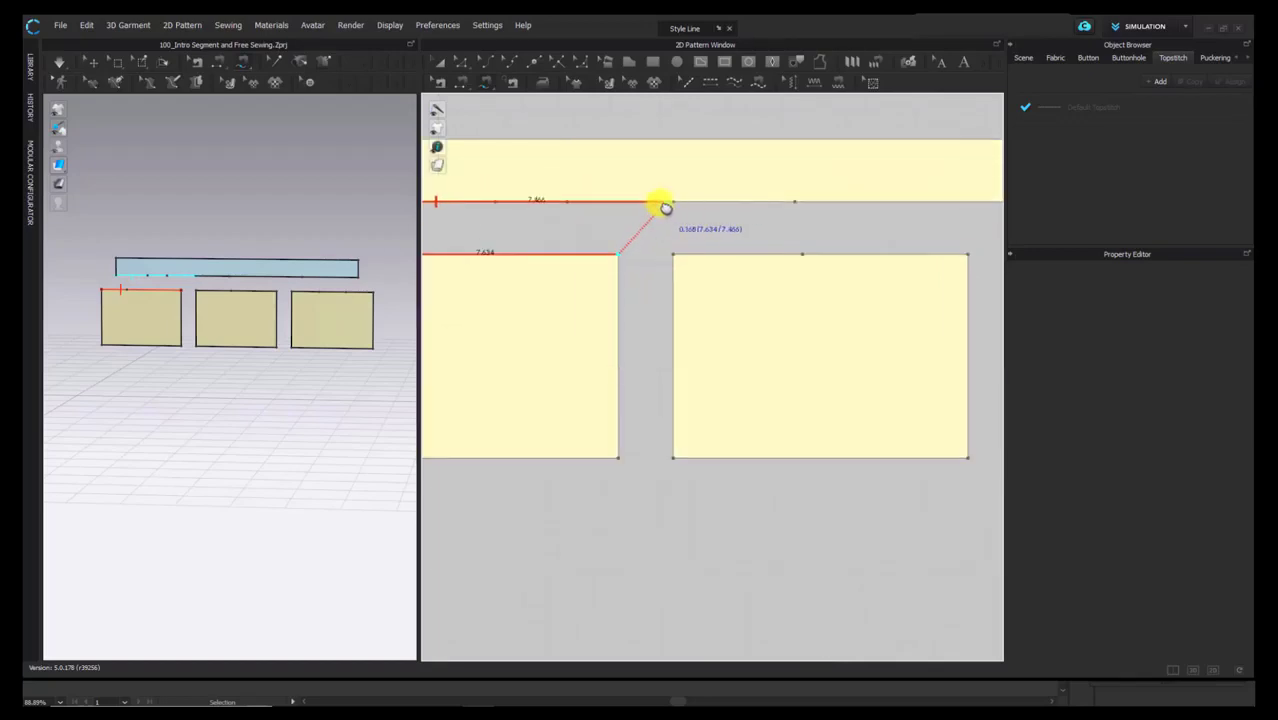
scroll(662, 208, "down", 2)
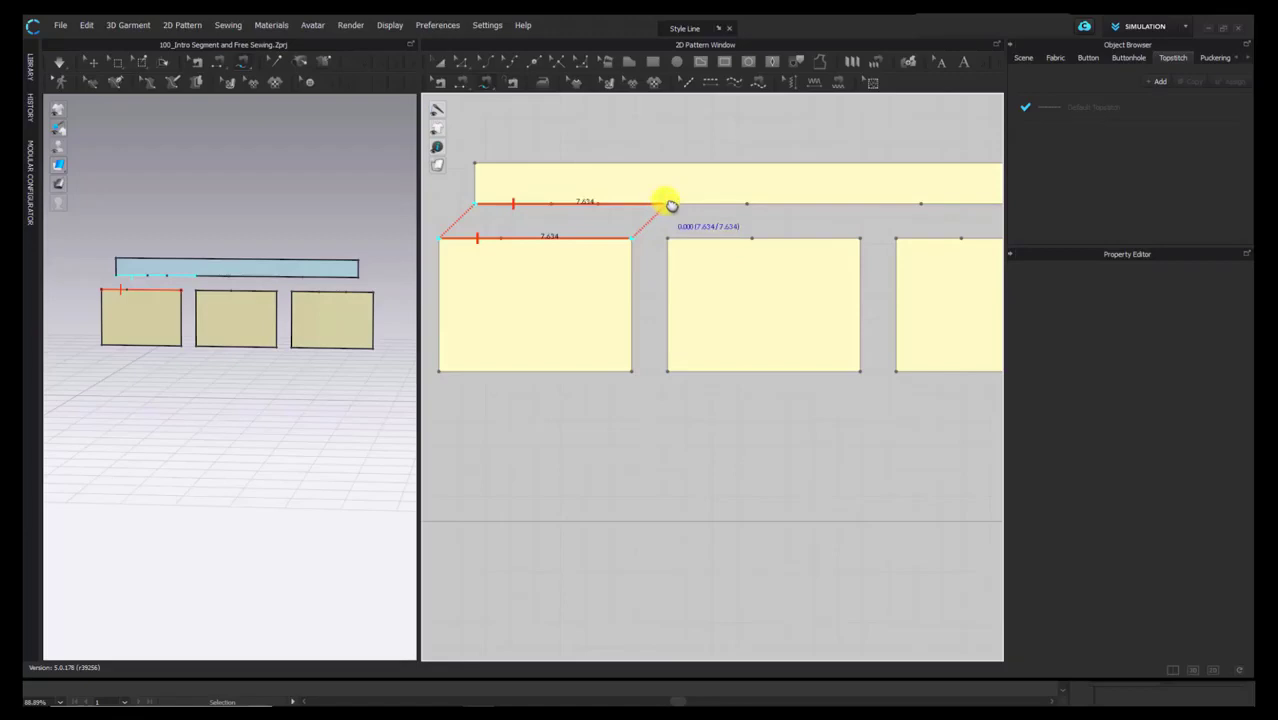
left_click(668, 204)
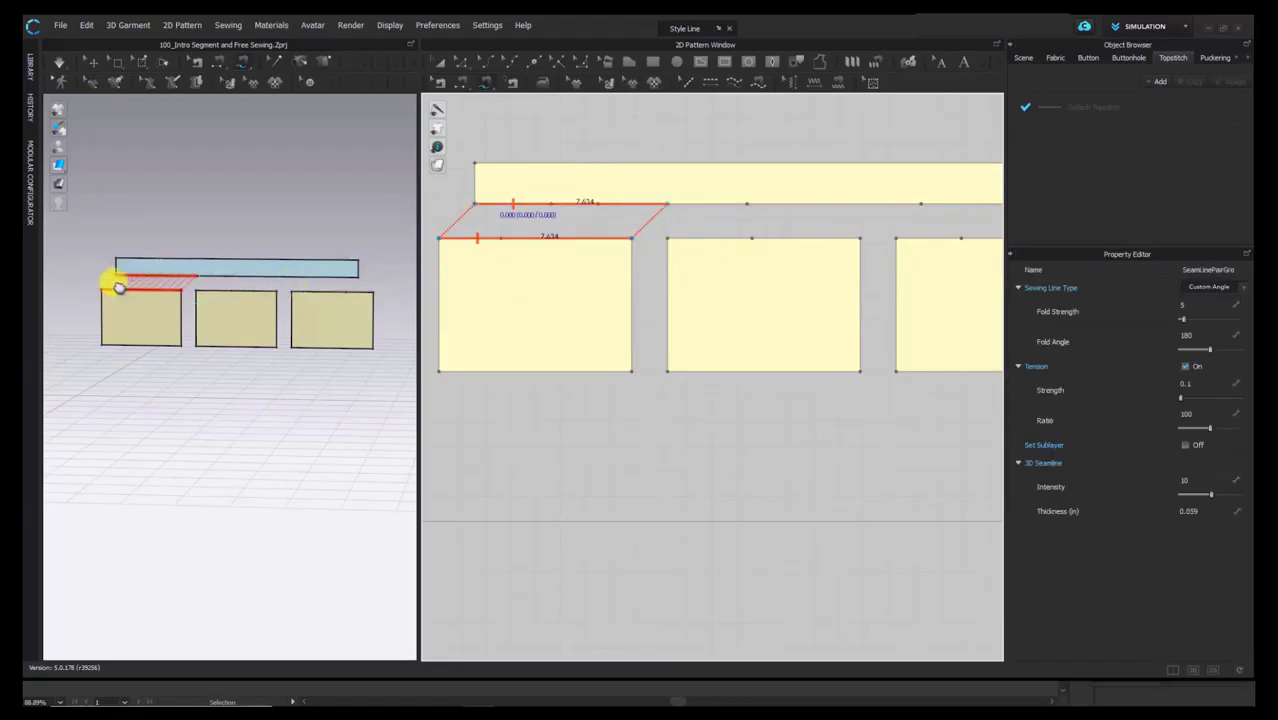
Step: Free-sew about 2.141 in of the first panel's right edge to about 2.449 in of the middle panel's left edge, ending at its lower corner
right_click_drag(118, 286, 128, 280)
scroll(564, 330, "up", 1)
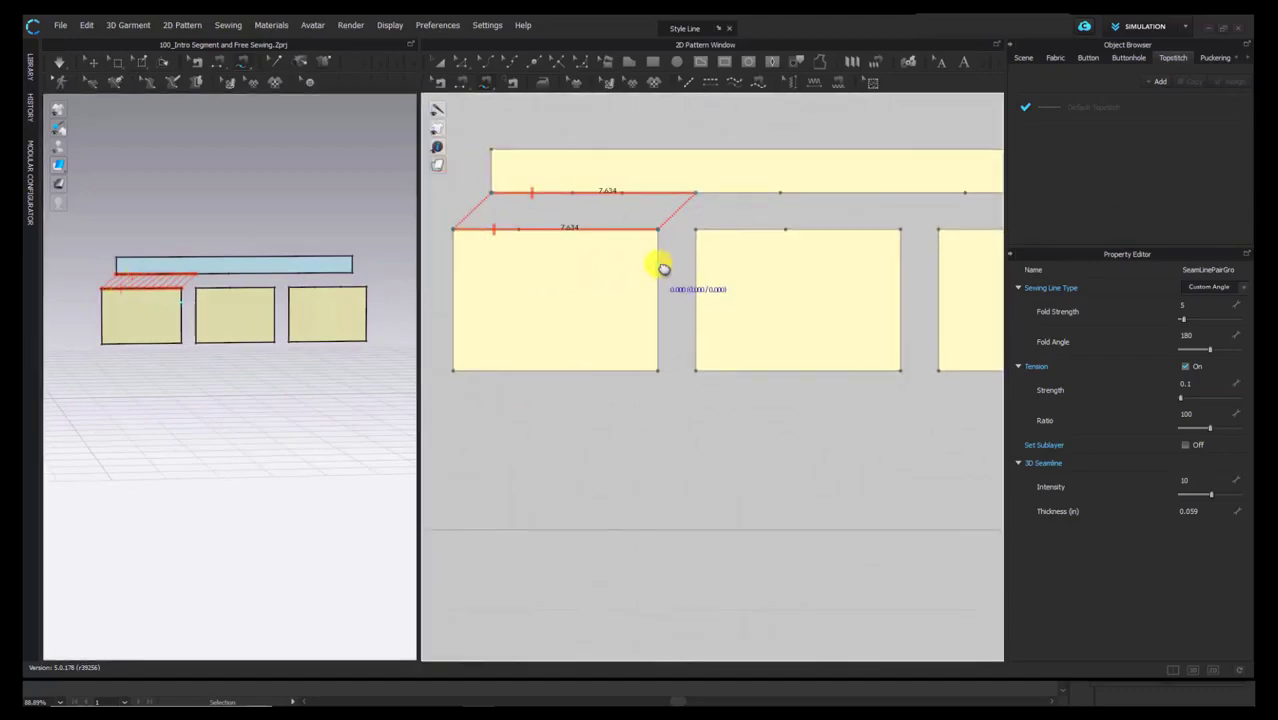
left_click(659, 262)
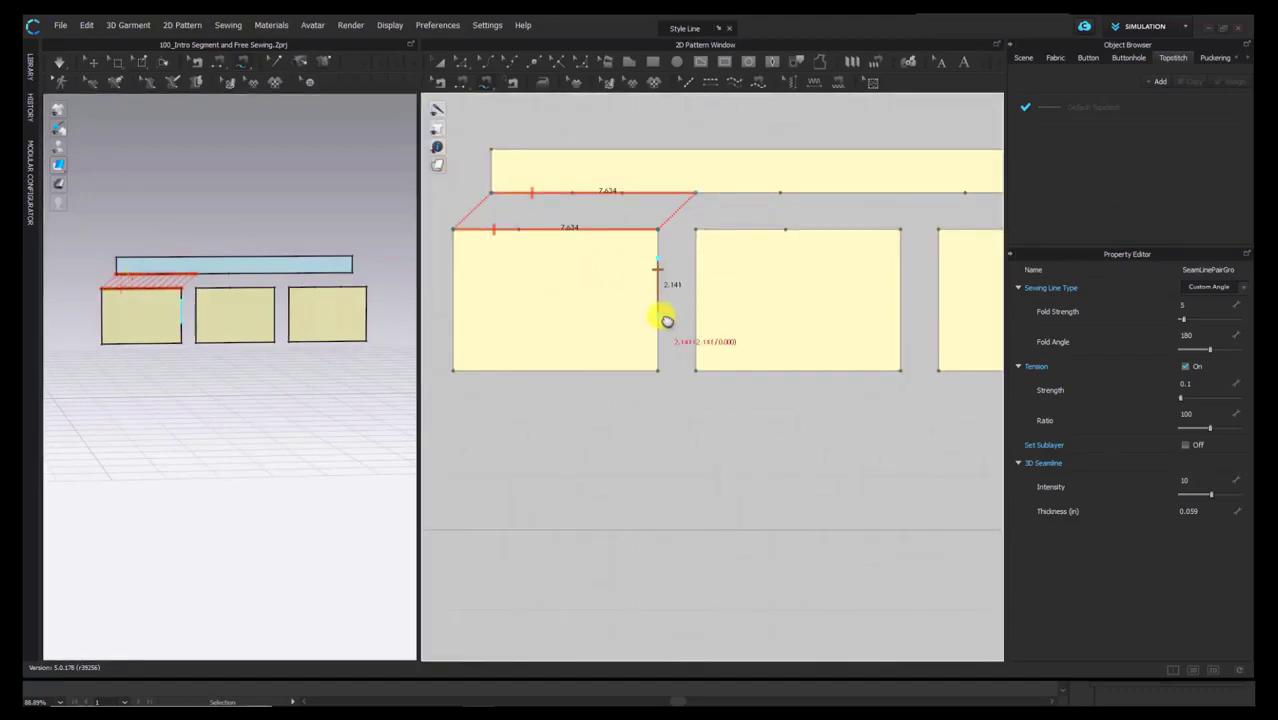
left_click(663, 320)
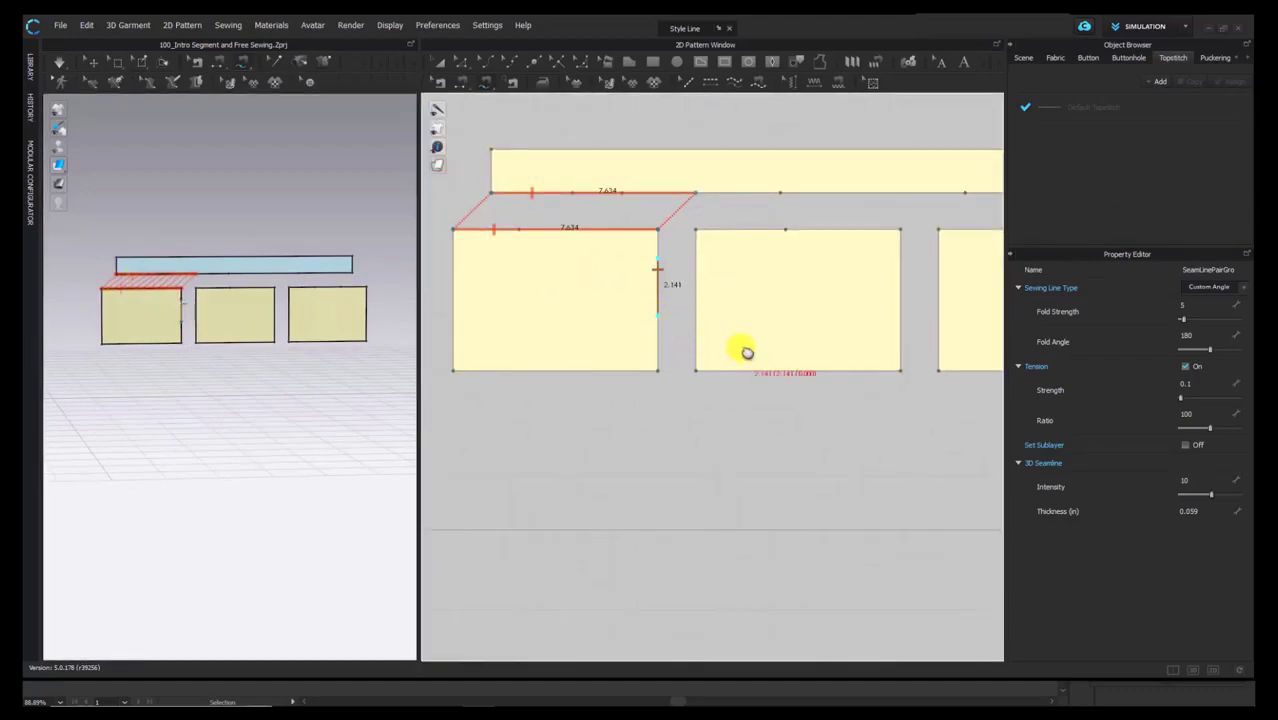
left_click(704, 310)
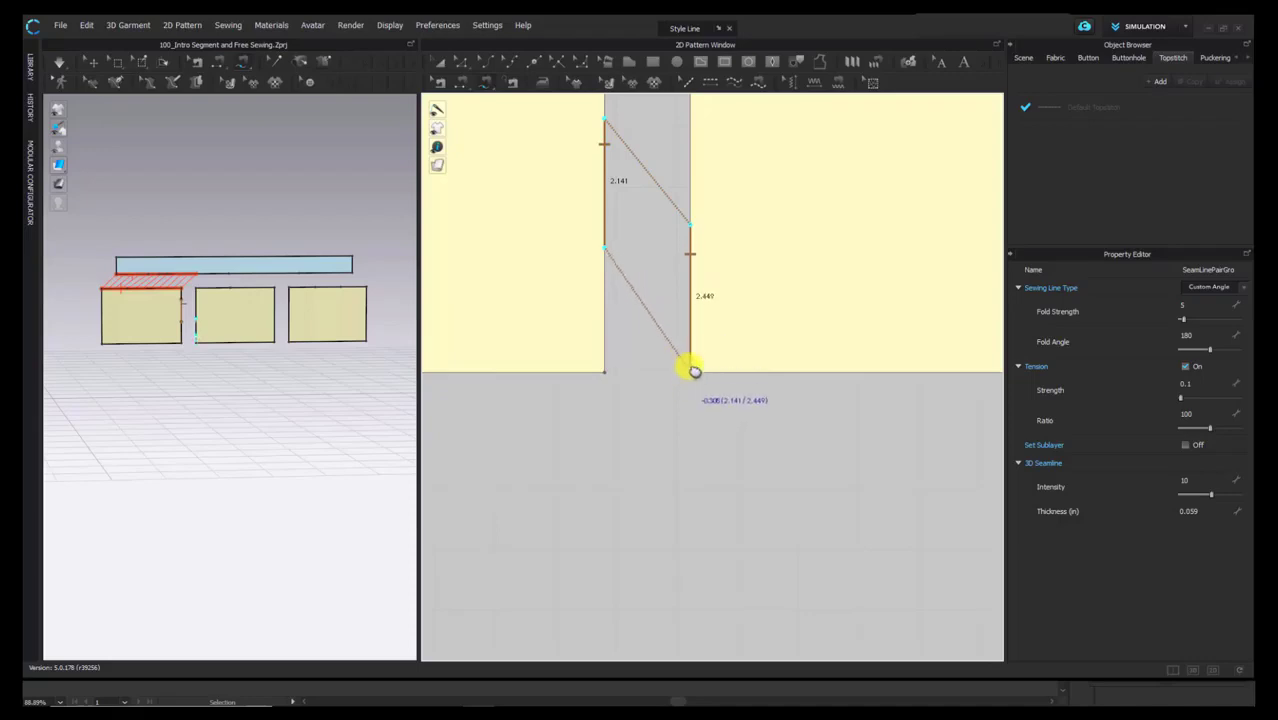
left_click(696, 375)
scroll(770, 412, "down", 3)
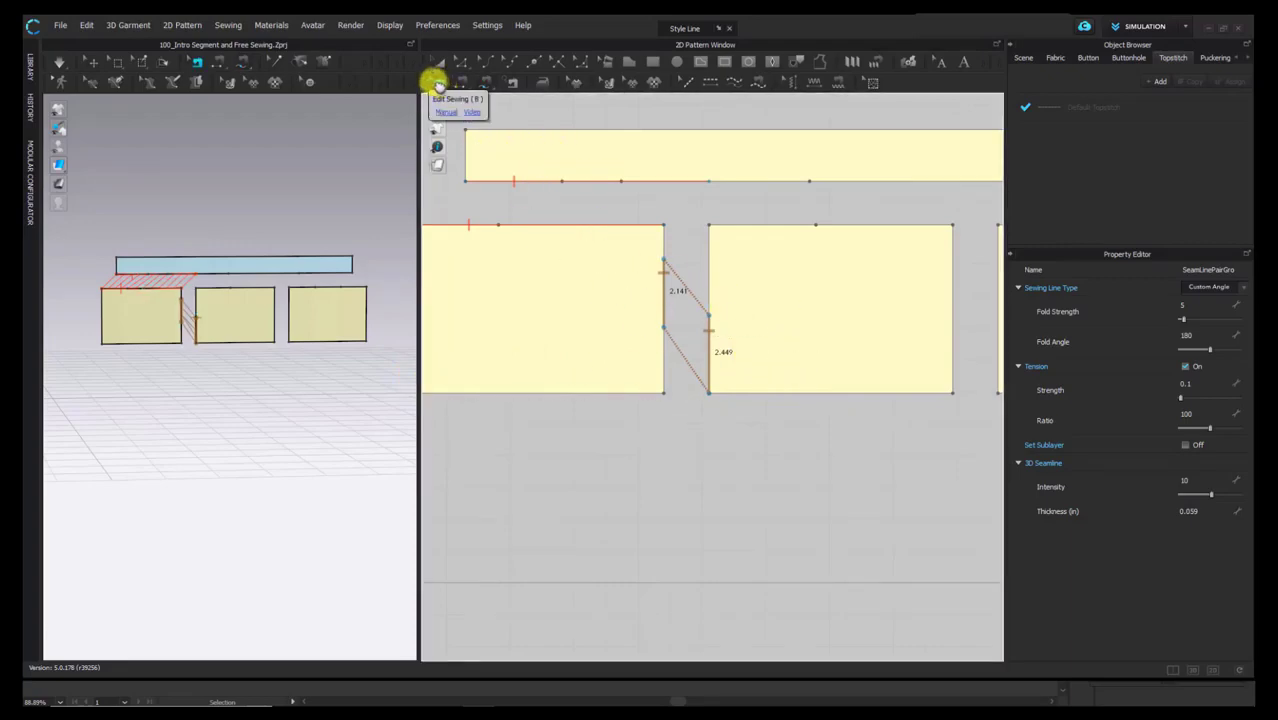
Step: Slide the first panel's side-edge seam down toward its lower corner with Edit Sewing, roughly level with the middle panel's seam
left_click(692, 214)
left_click(669, 286)
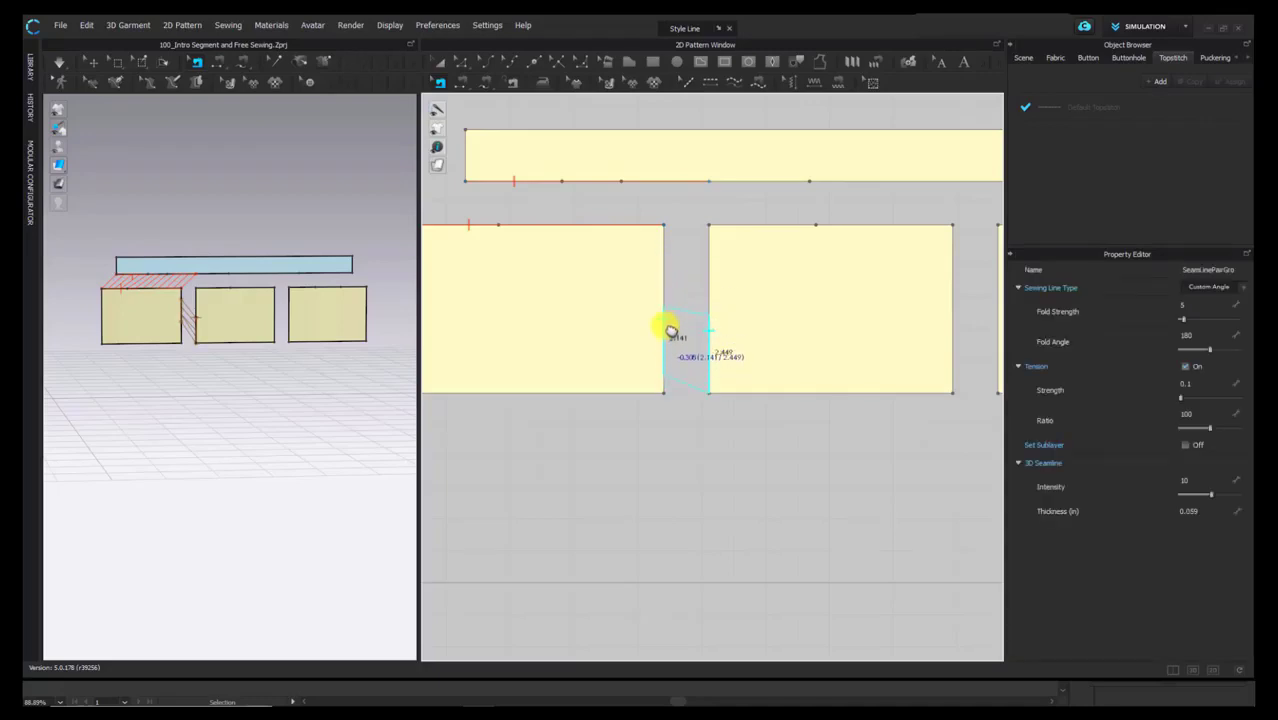
left_click_drag(669, 287, 669, 350)
left_click(696, 250)
left_click(671, 362)
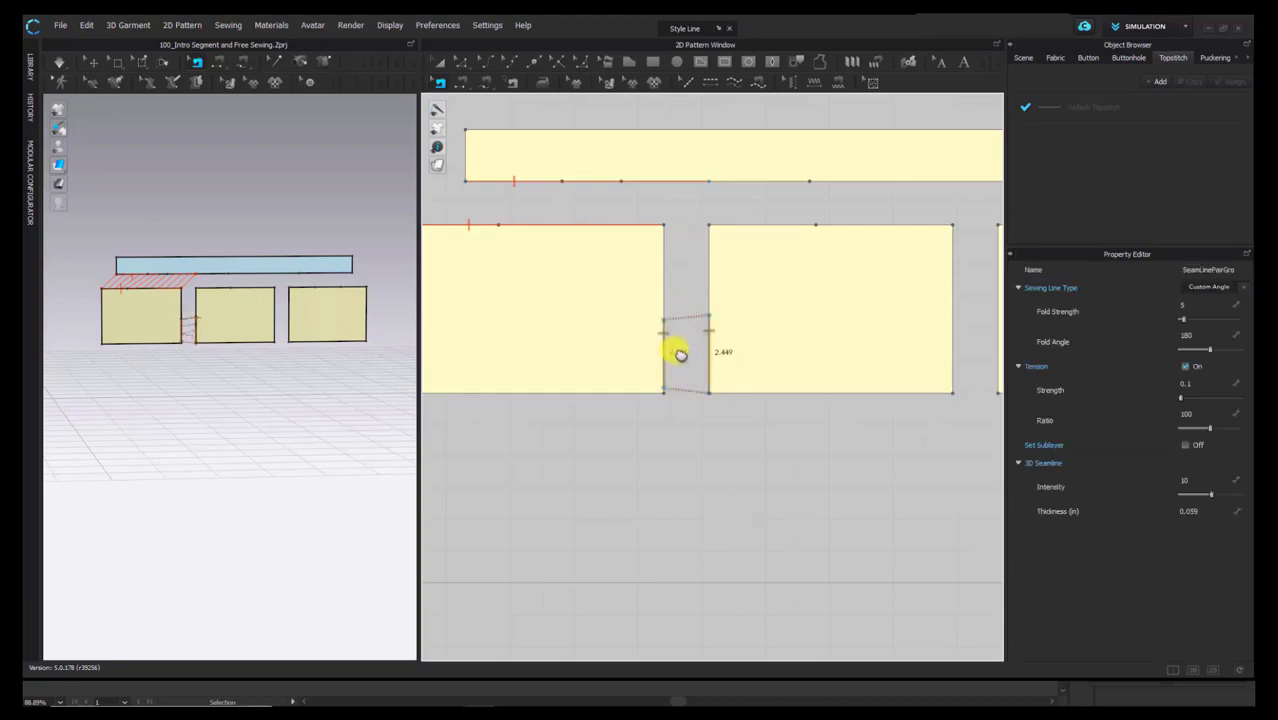
Step: Align the first panel's side seam with its lower corner and extend it to 2.449 in to match the middle panel's seam
scroll(676, 345, "up", 3)
left_click_drag(661, 308, 661, 335)
left_click(678, 244)
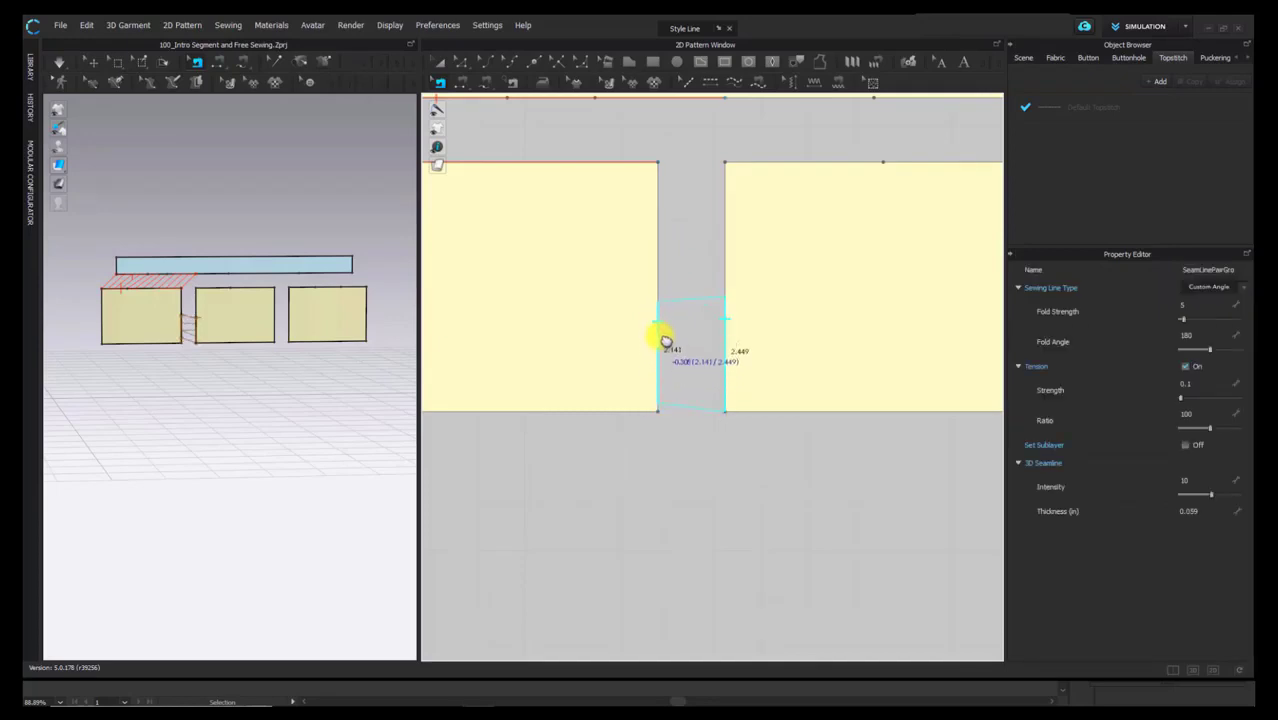
mouse_move(664, 369)
left_mouse_down()
mouse_move(652, 408)
mouse_move(667, 368)
left_mouse_up()
left_click_drag(664, 348, 690, 340)
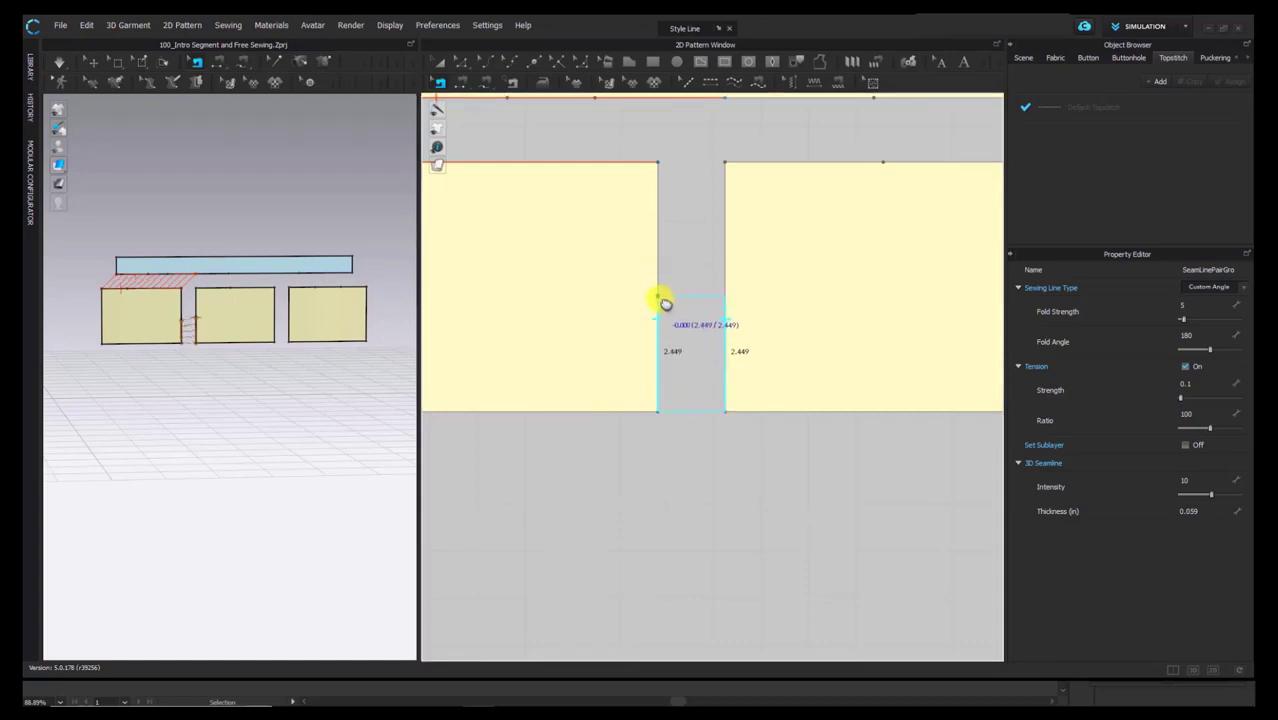
left_click(660, 297)
right_click_drag(340, 317, 345, 311)
scroll(731, 184, "down", 1)
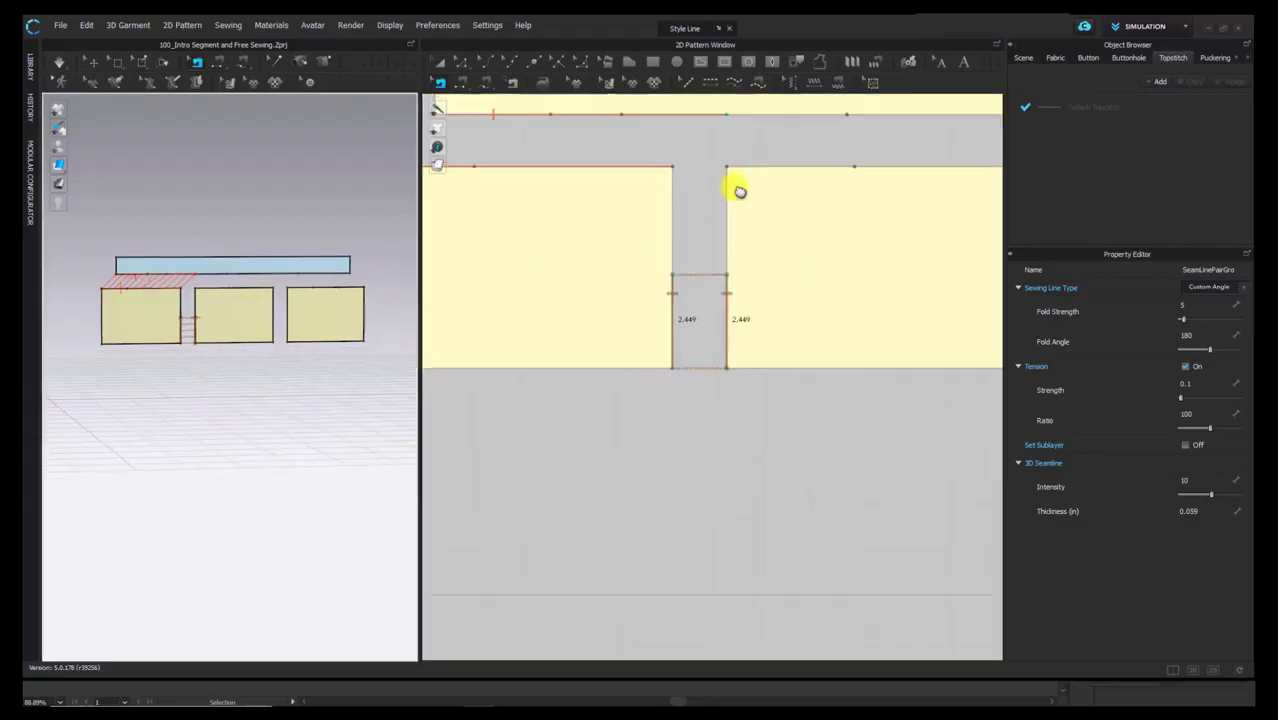
Step: Examine the upper and side seams by selecting them in Edit Sewing and comparing their display in Edit Pattern and Free Sewing
middle_click_drag(739, 191, 719, 233)
left_click(441, 82)
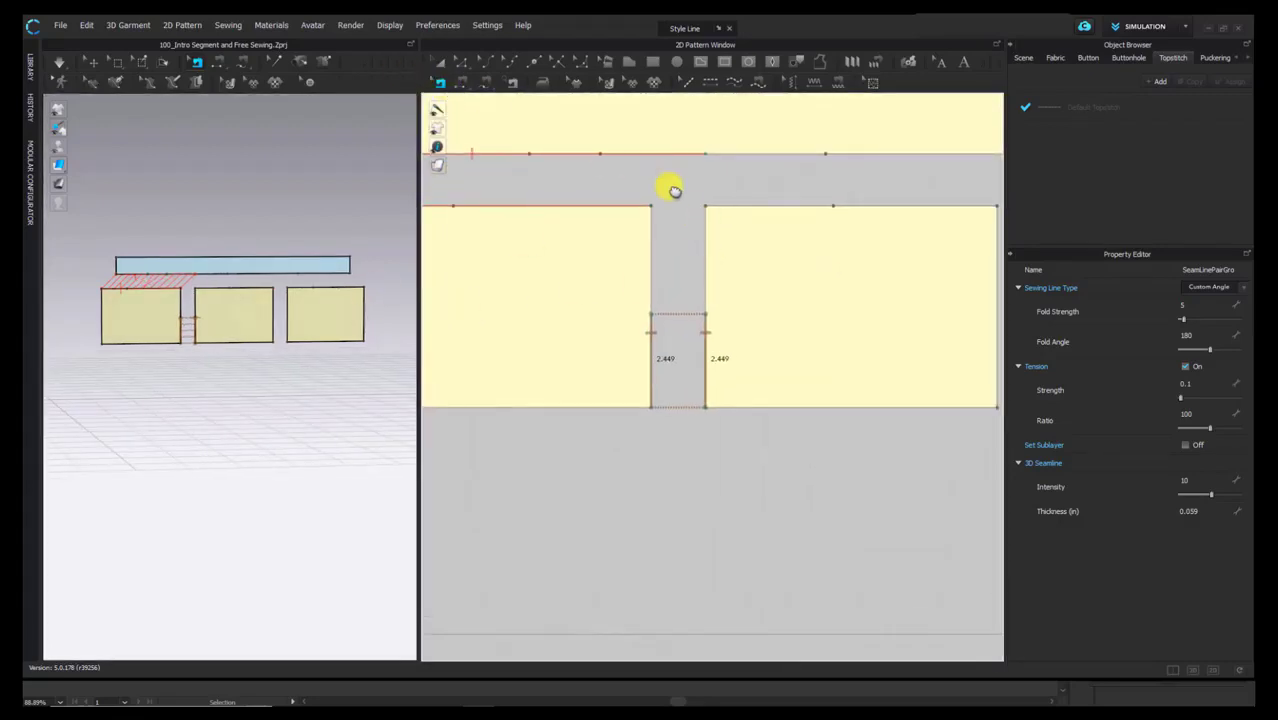
left_click(625, 159)
scroll(670, 183, "down", 1)
scroll(670, 183, "down", 1)
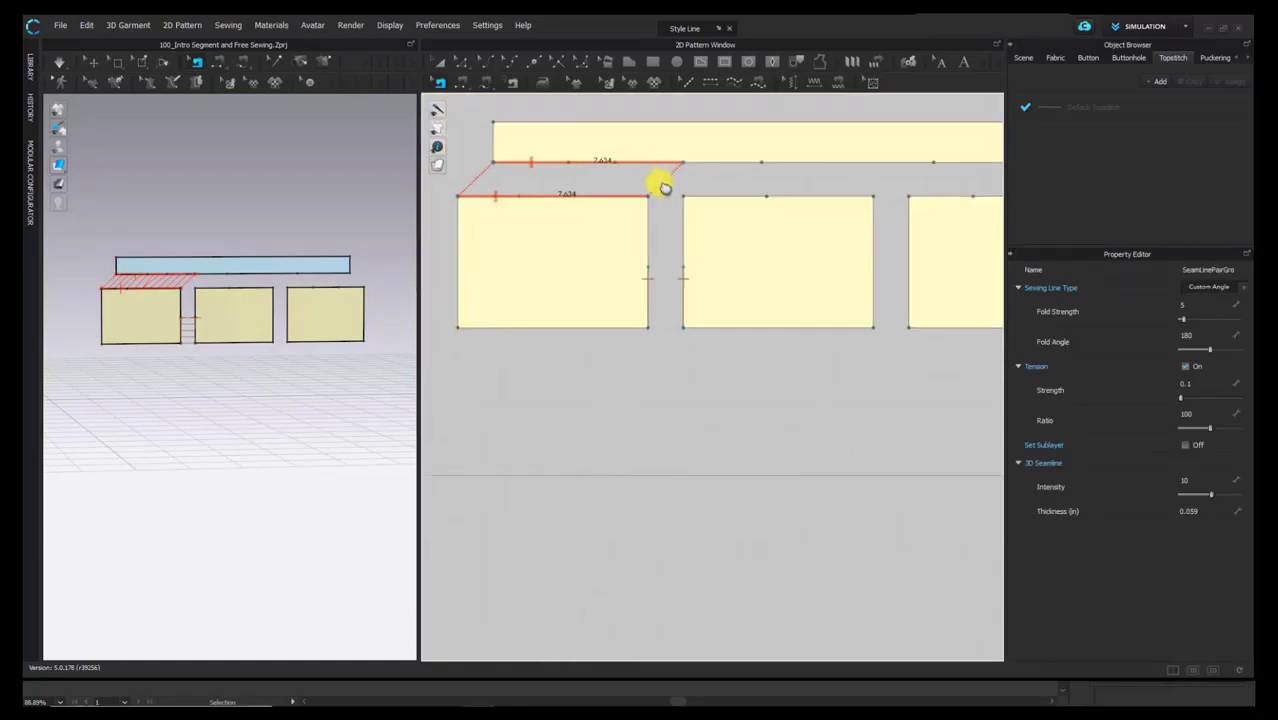
left_click(652, 278)
left_click(655, 229)
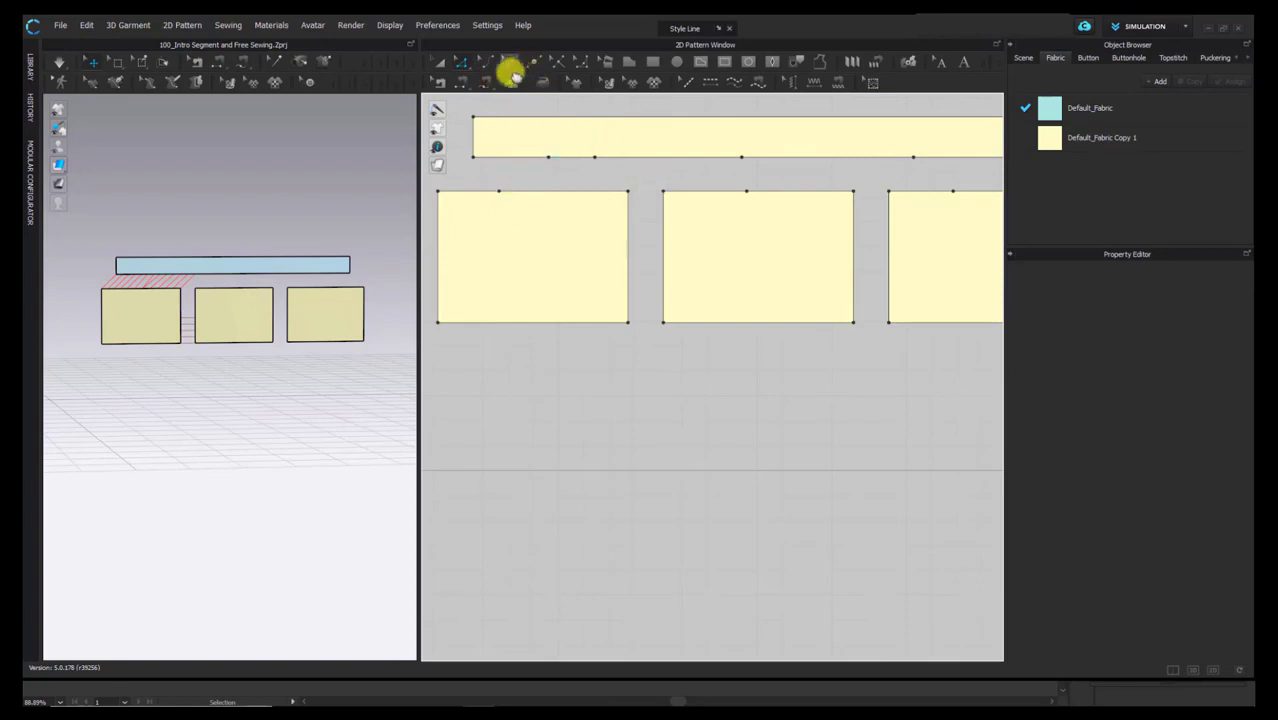
left_click(487, 85)
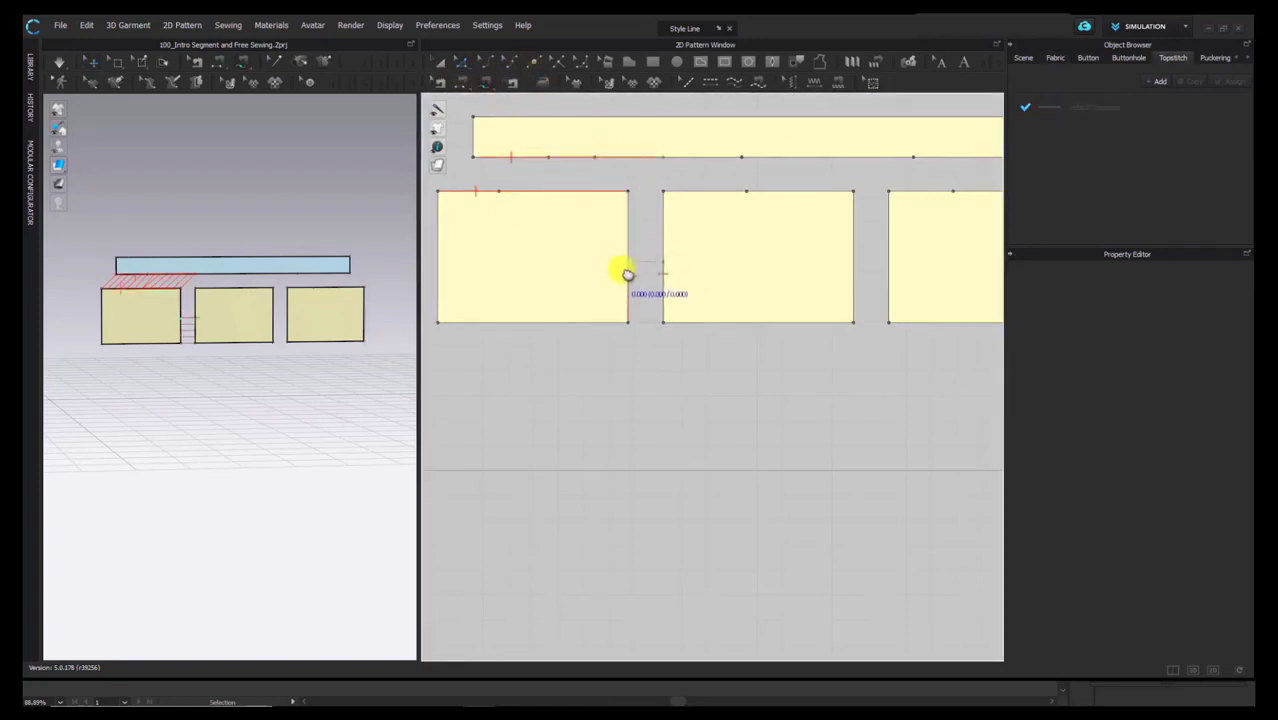
left_click(440, 82)
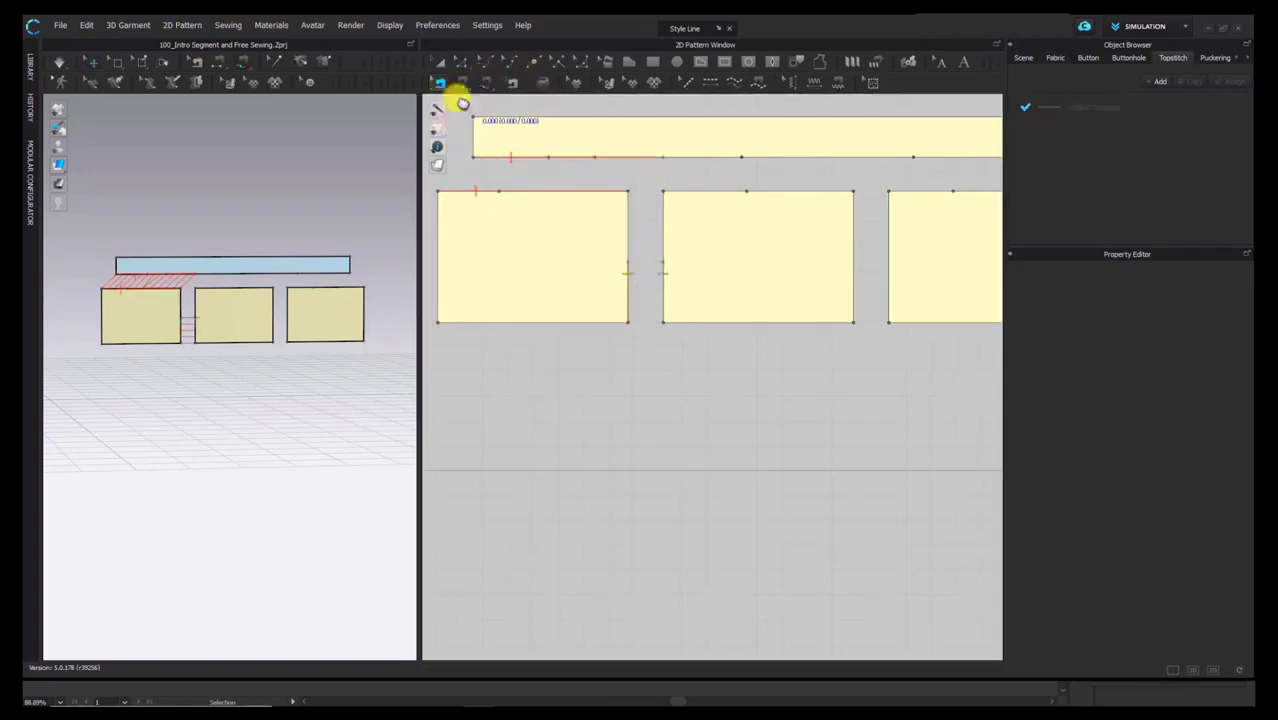
left_click(629, 277)
left_click(692, 175)
Step: Free-sew the middle panel's full upper edge to the next 7.634 in of the strip's lower edge, starting where the first seam ends
middle_click_drag(700, 176, 665, 173)
left_click(485, 86)
left_click(628, 199)
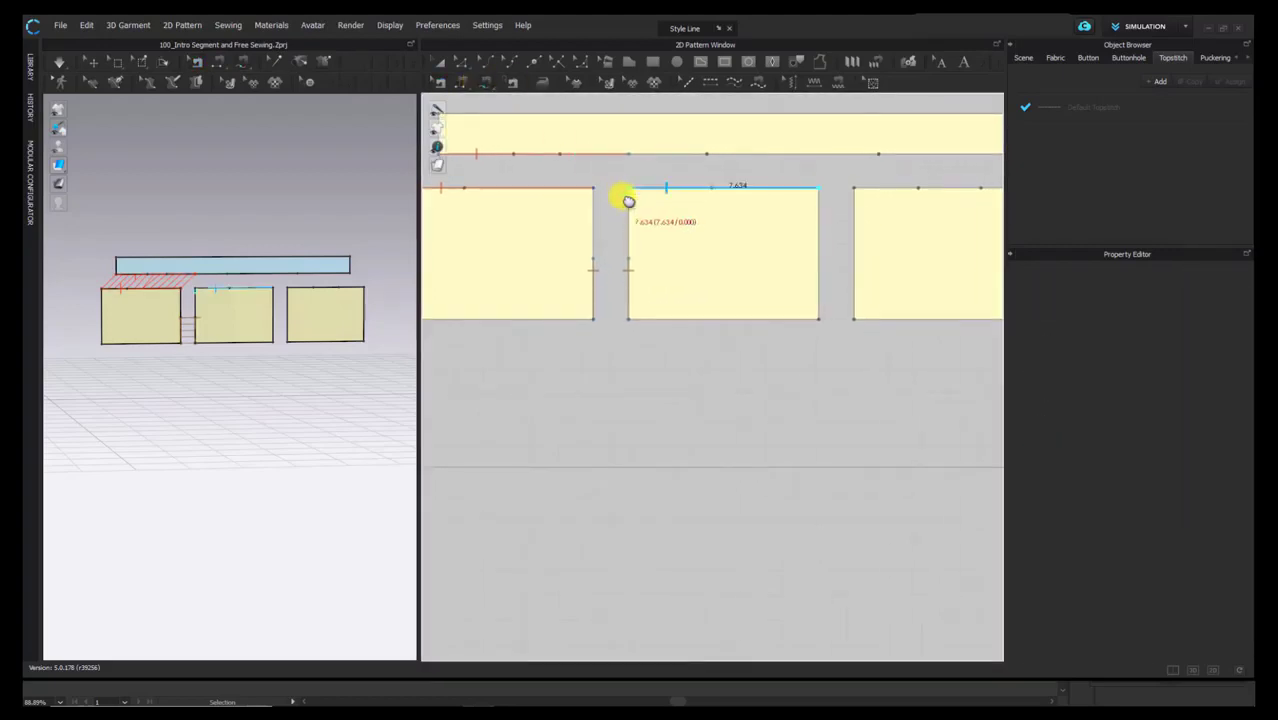
left_click(820, 188)
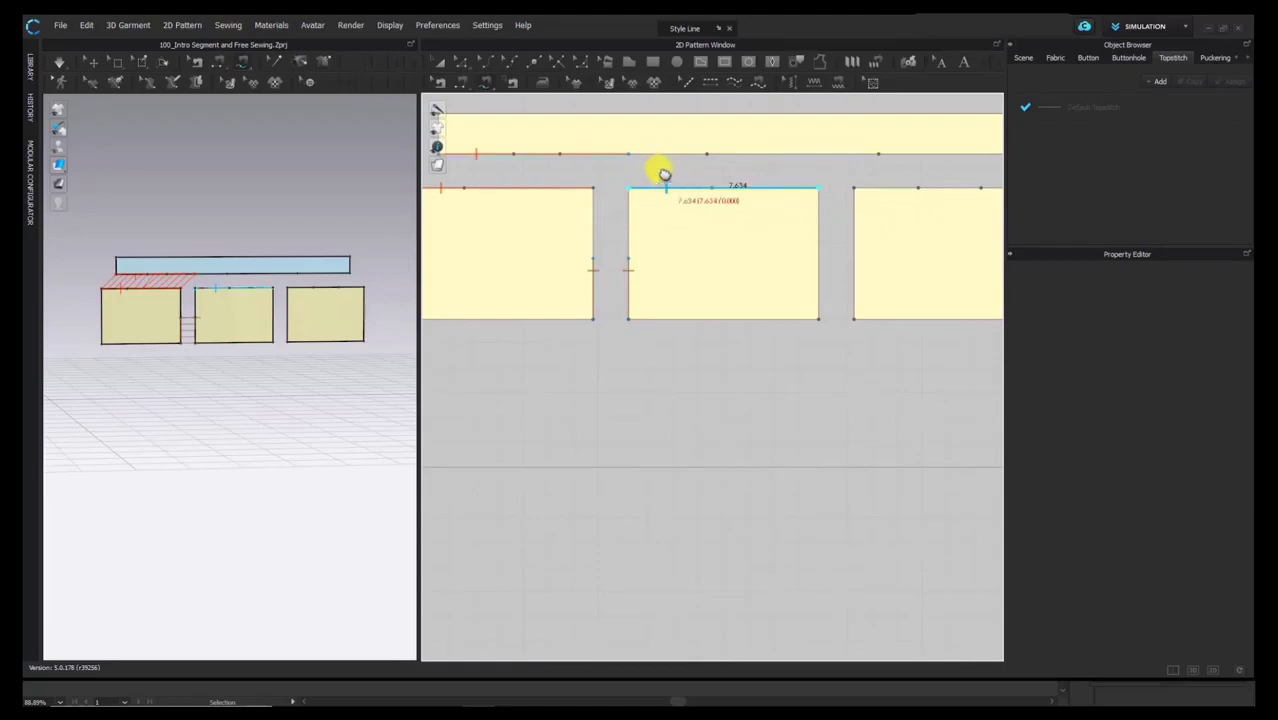
left_click(630, 155)
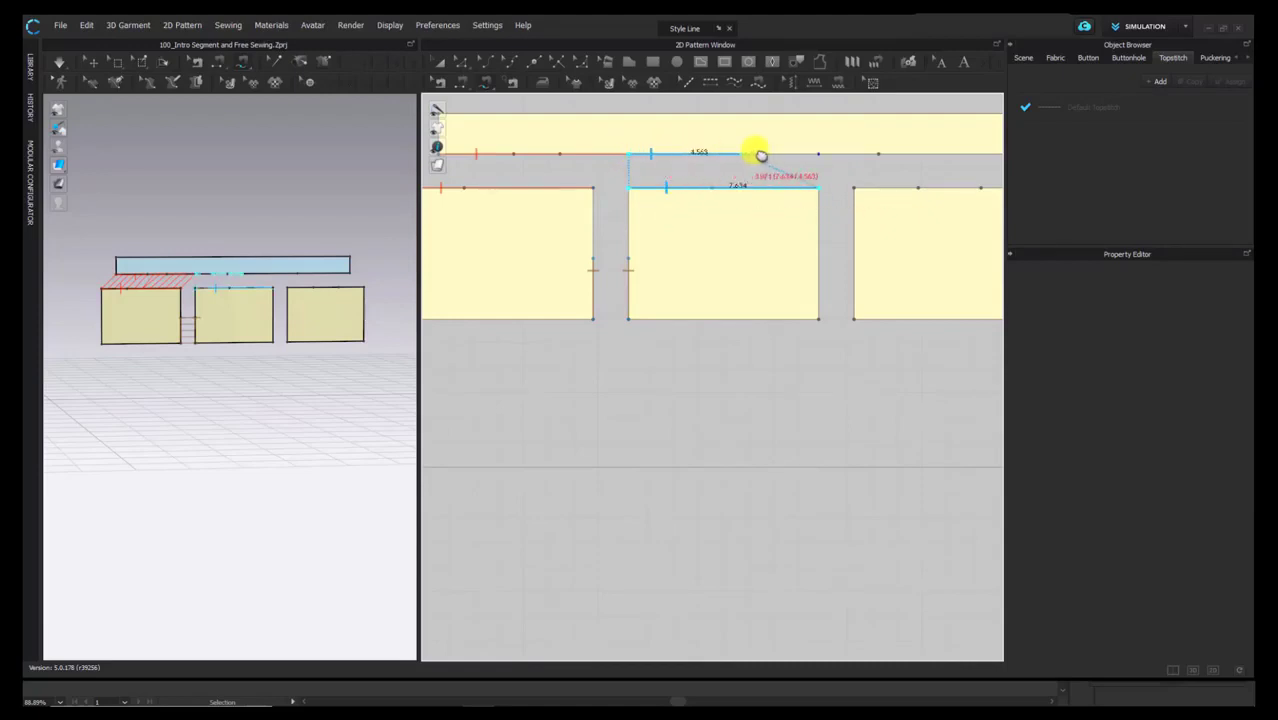
left_click(820, 155)
scroll(200, 228, "up", 2)
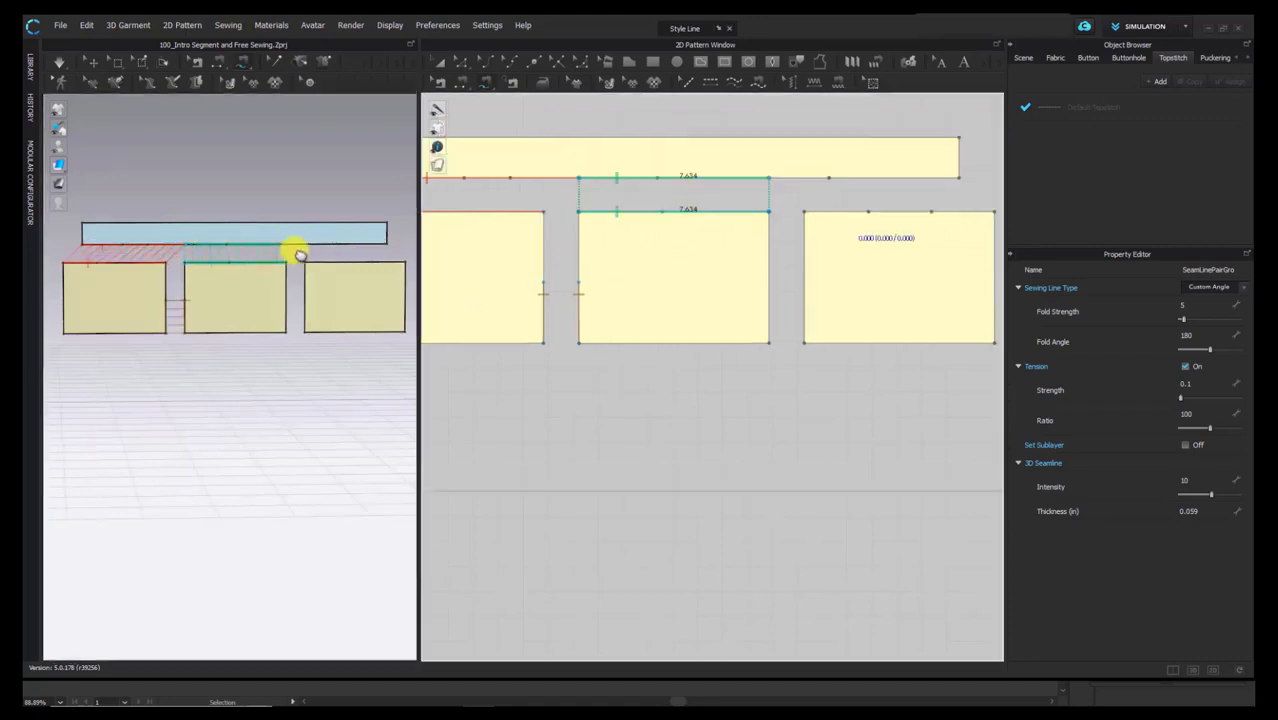
scroll(271, 257, "up", 2)
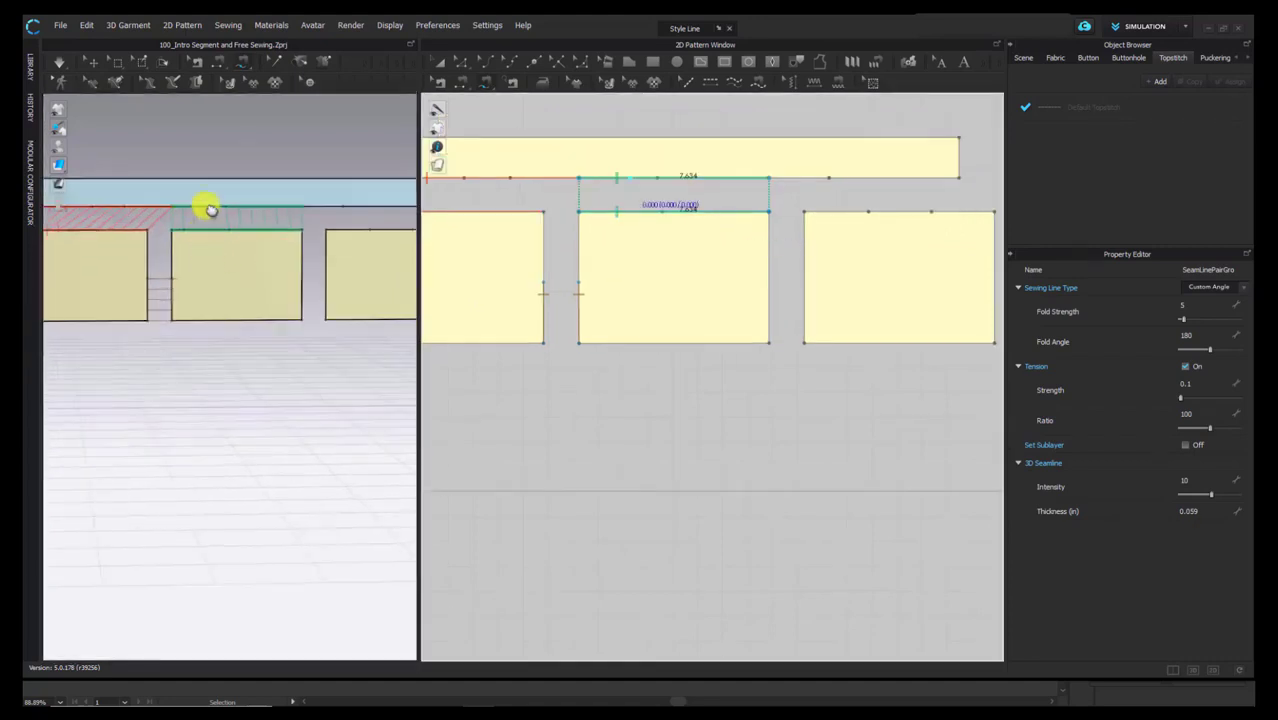
Step: Free-sew the strip's last 7.634 in of lower edge to the third panel's full upper edge, picked in the opposite direction
middle_click_drag(845, 230, 804, 250)
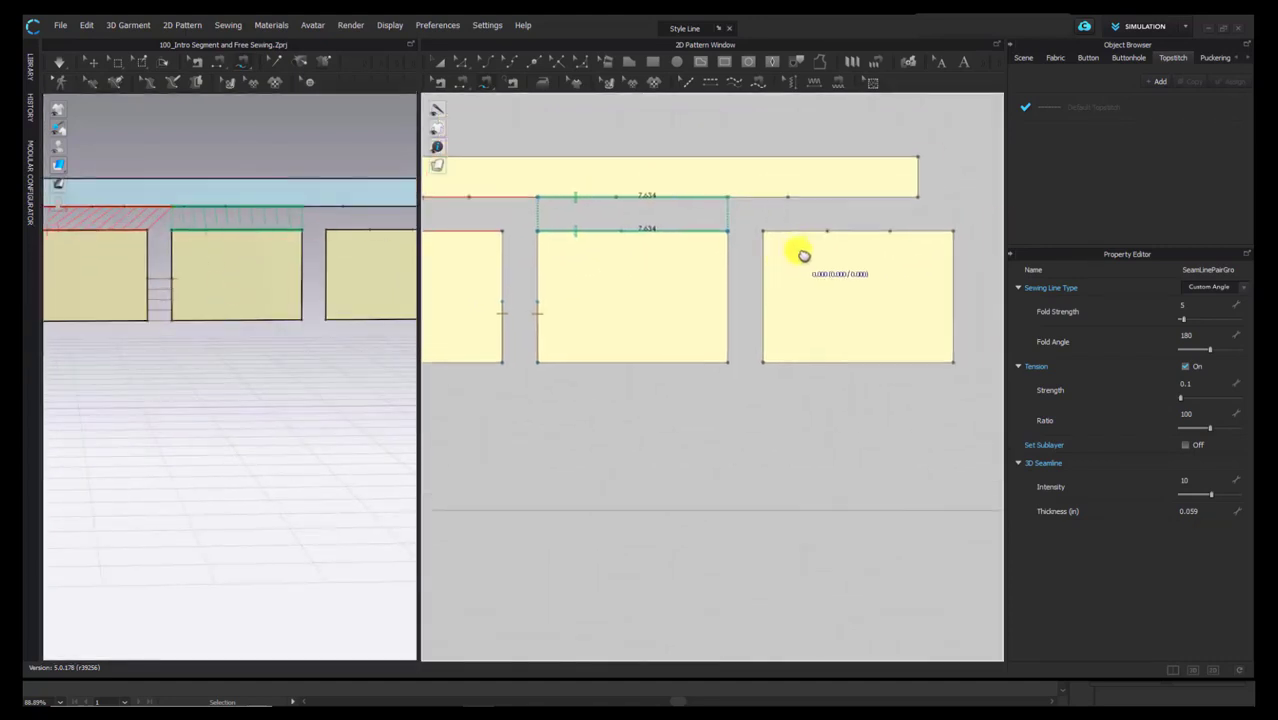
left_click(762, 196)
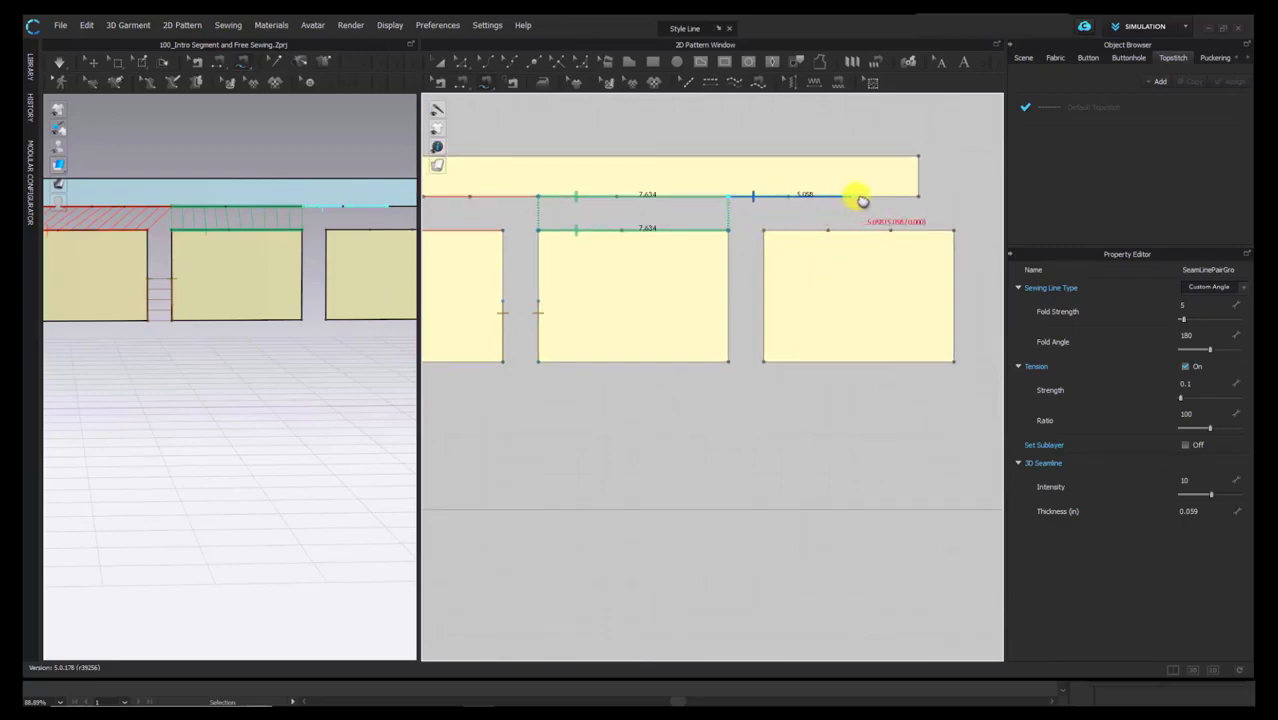
left_click(922, 197)
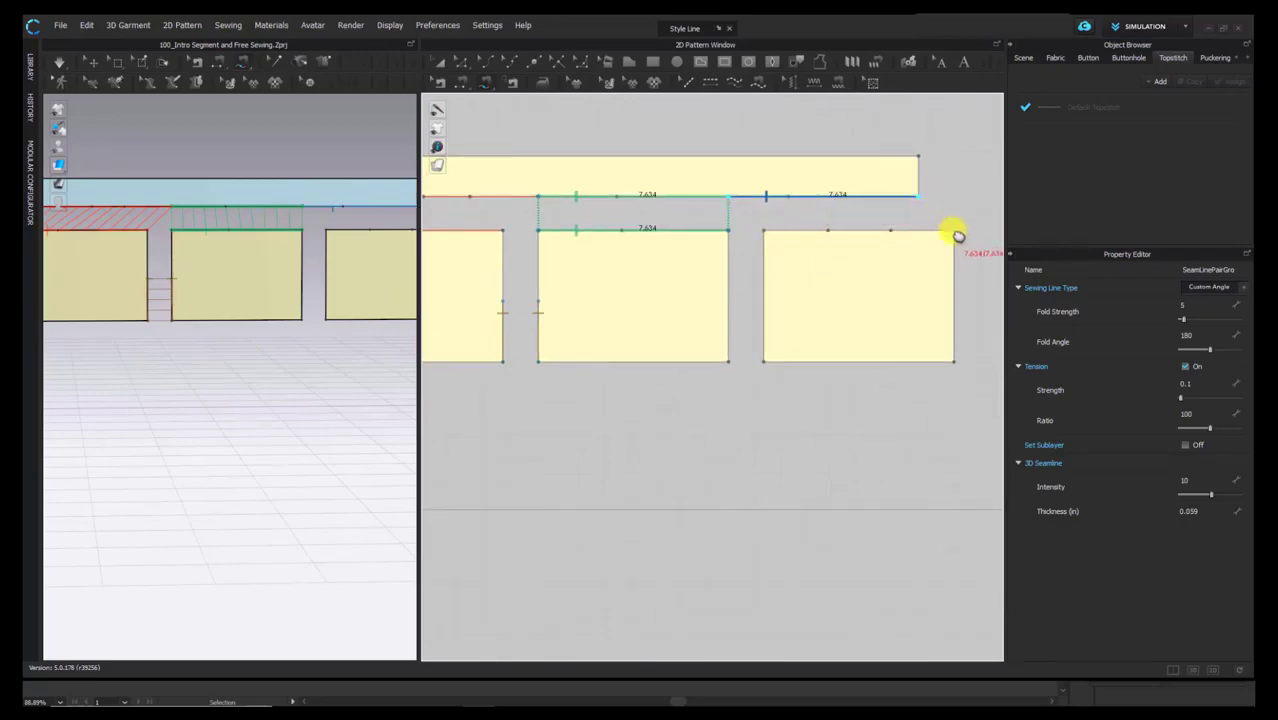
left_click(954, 232)
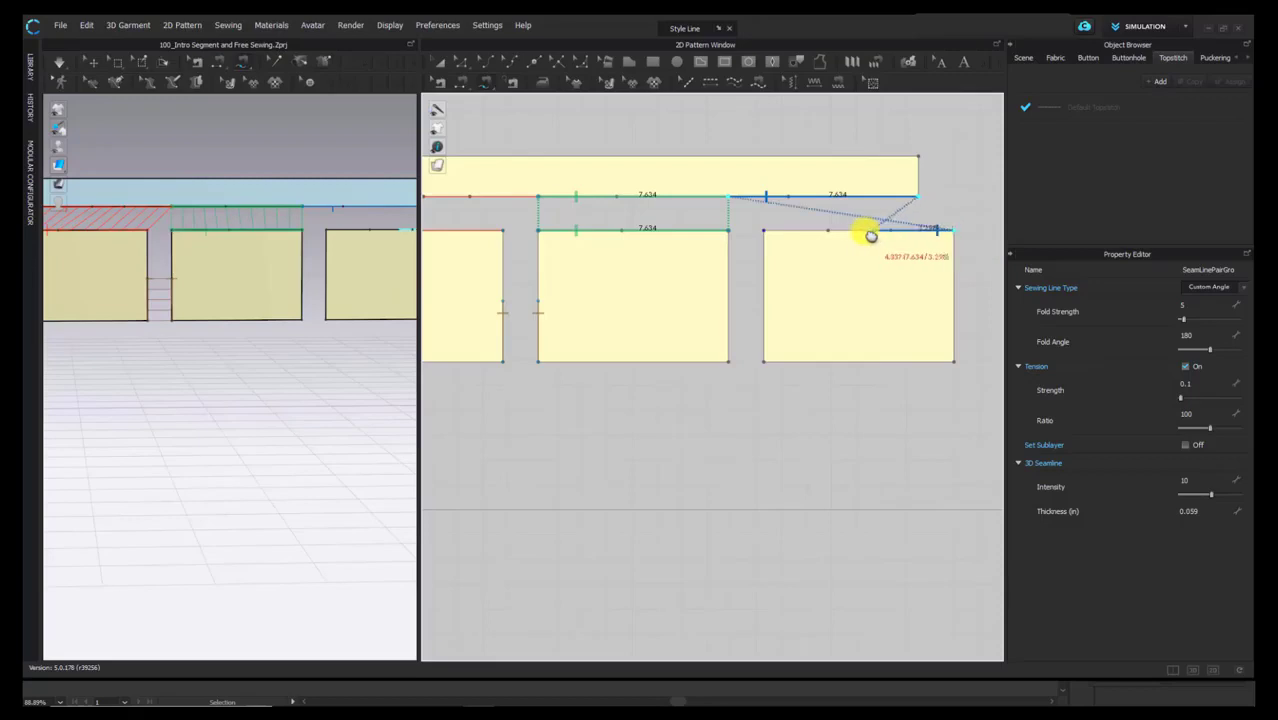
left_click(768, 232)
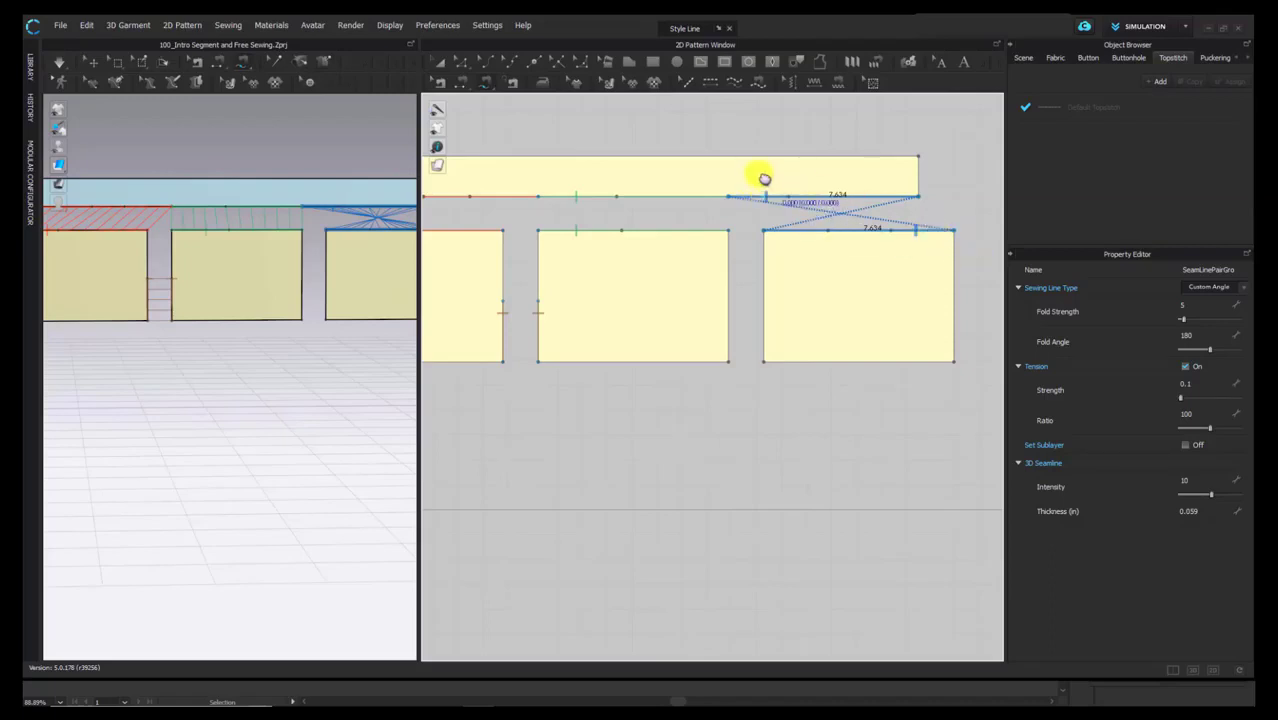
Step: Free-sew the middle panel's full side edge to the facing side edge of the third panel, from upper to lower corner
scroll(231, 285, "down", 3)
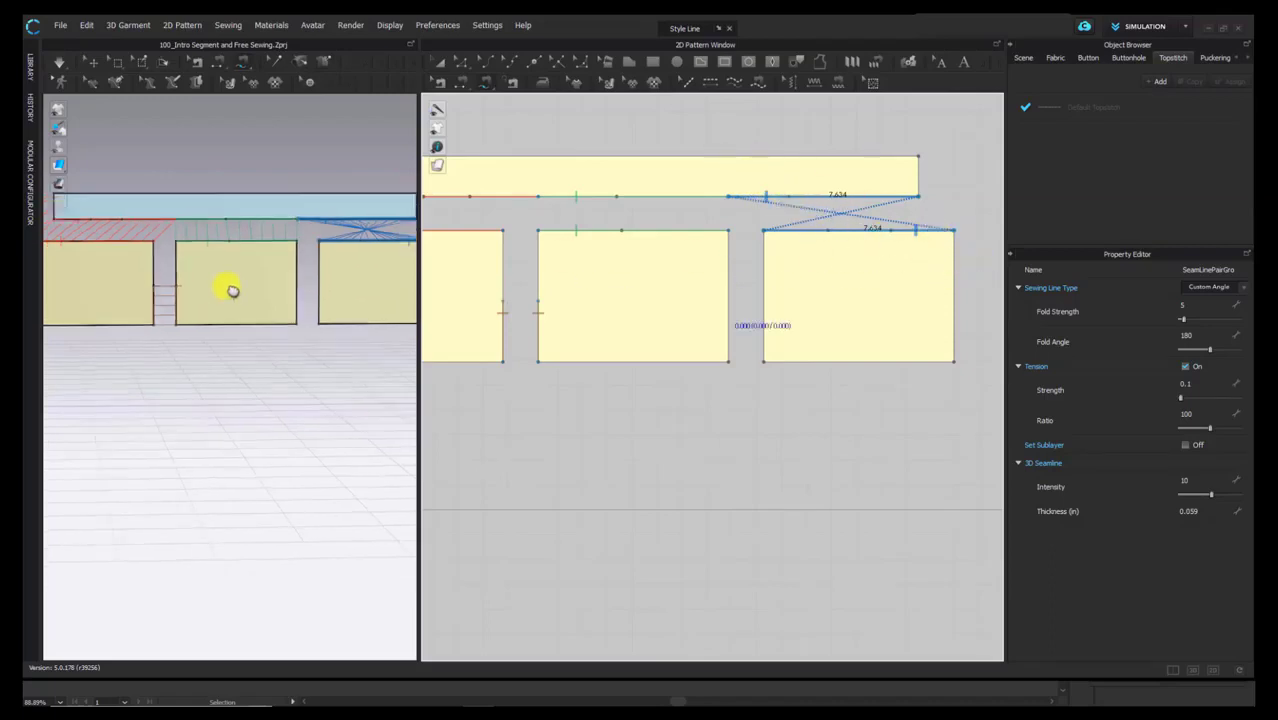
left_click(729, 231)
left_click(729, 362)
left_click(764, 231)
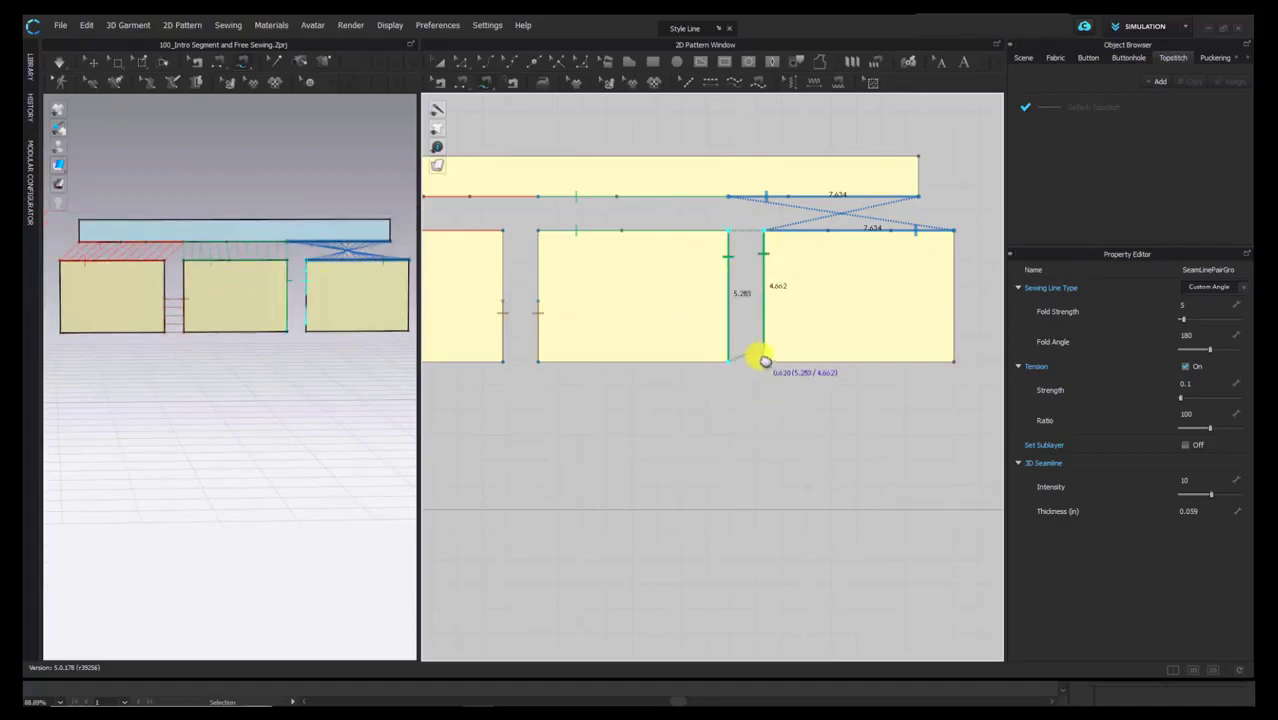
left_click(764, 362)
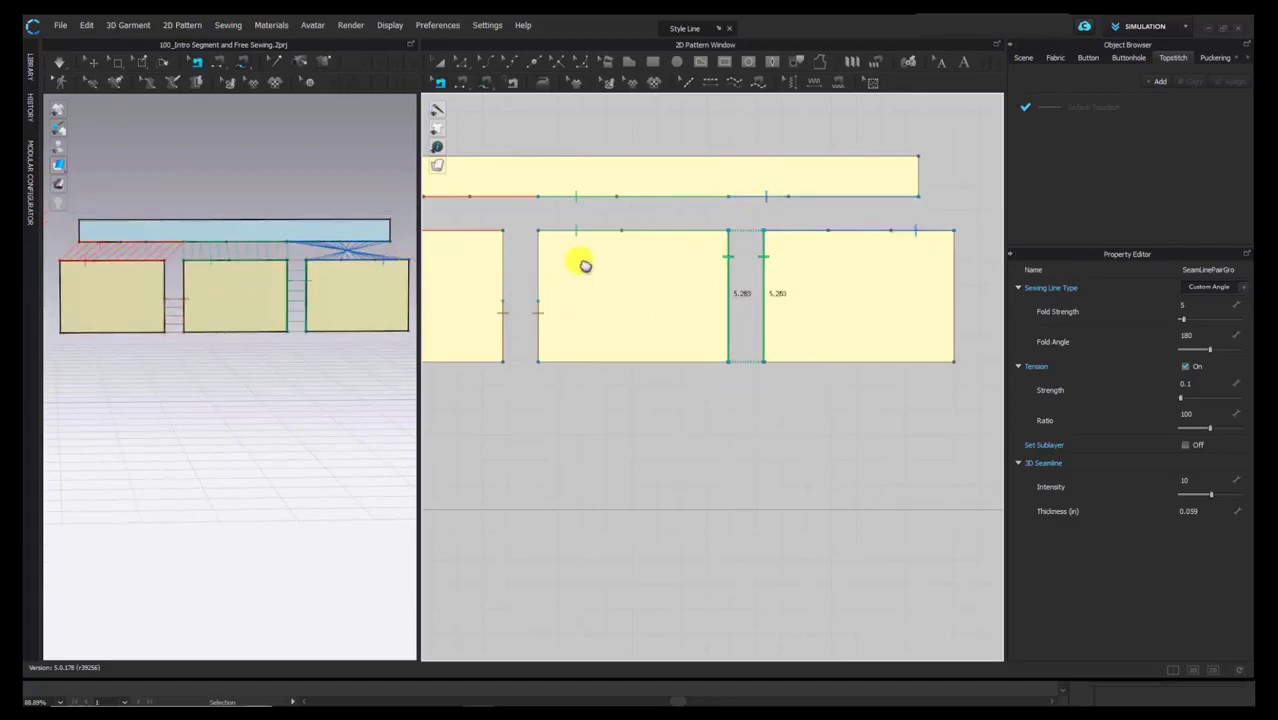
Step: Select the third panel's crossed upper seam with Edit Sewing and simulate the panels to examine how it drapes
scroll(626, 265, "down", 3)
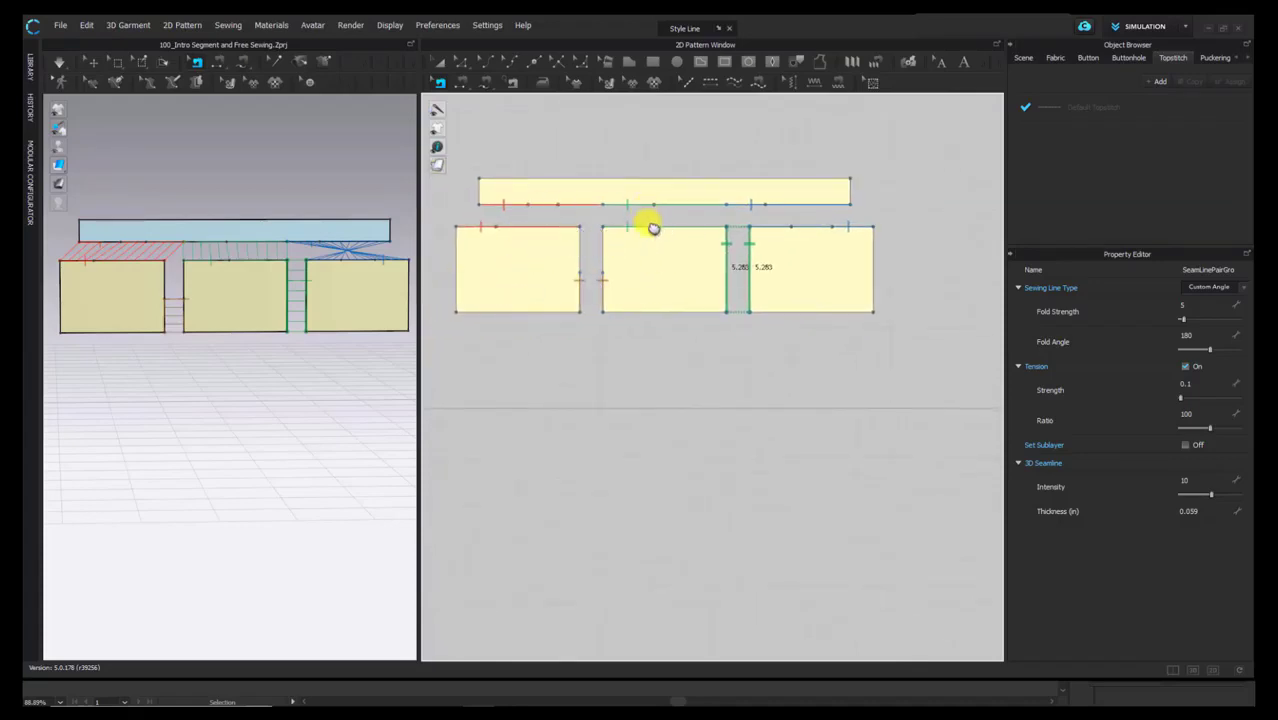
right_click_drag(283, 266, 325, 302)
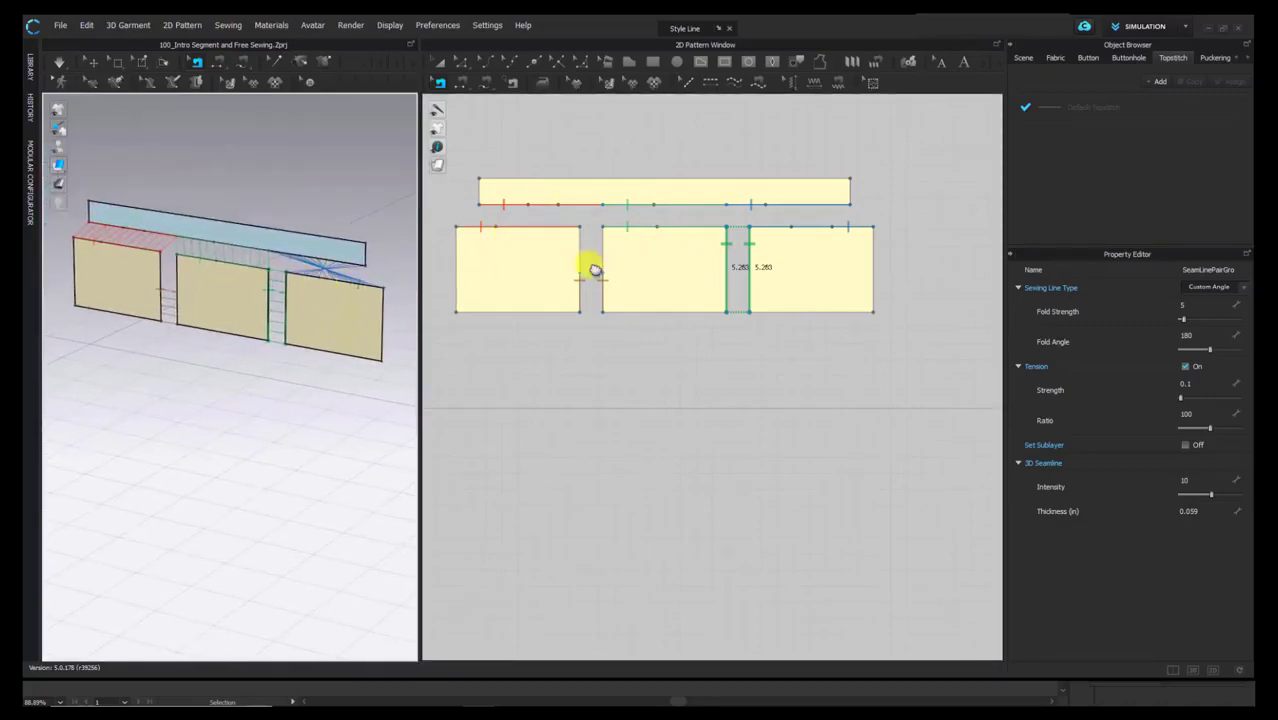
scroll(750, 218, "up", 2)
left_click(760, 200)
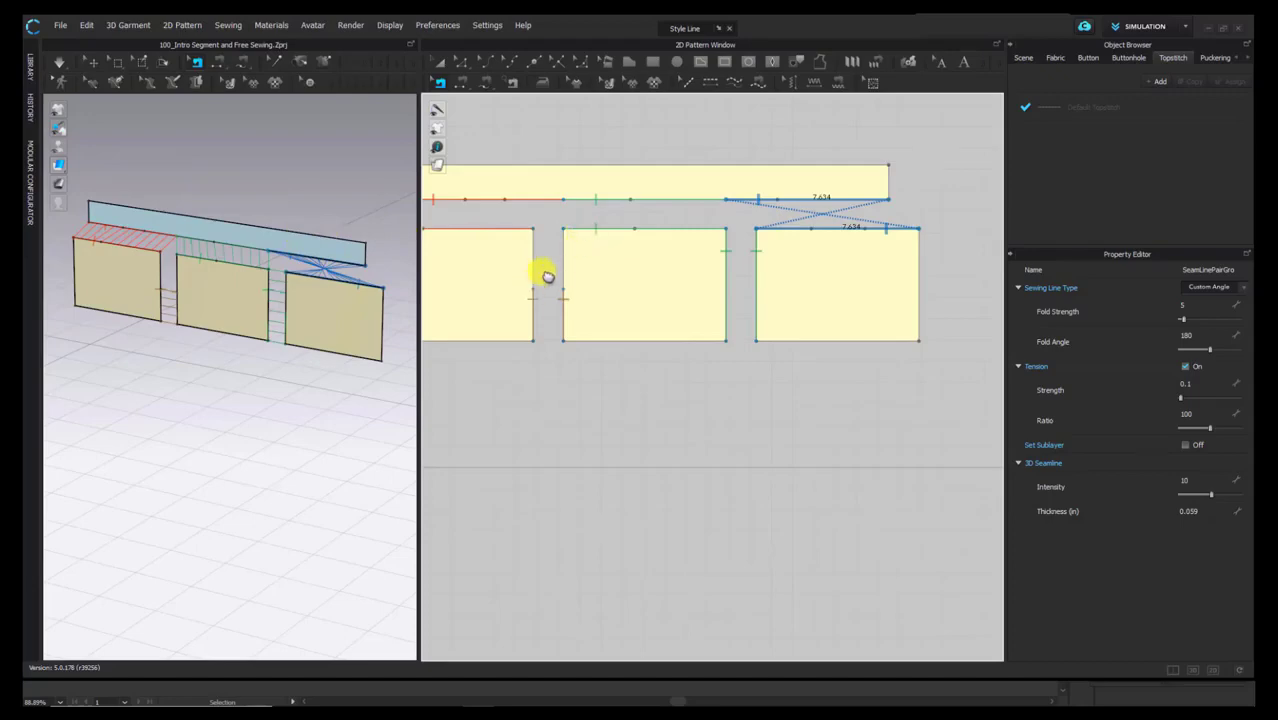
scroll(575, 180, "down", 5)
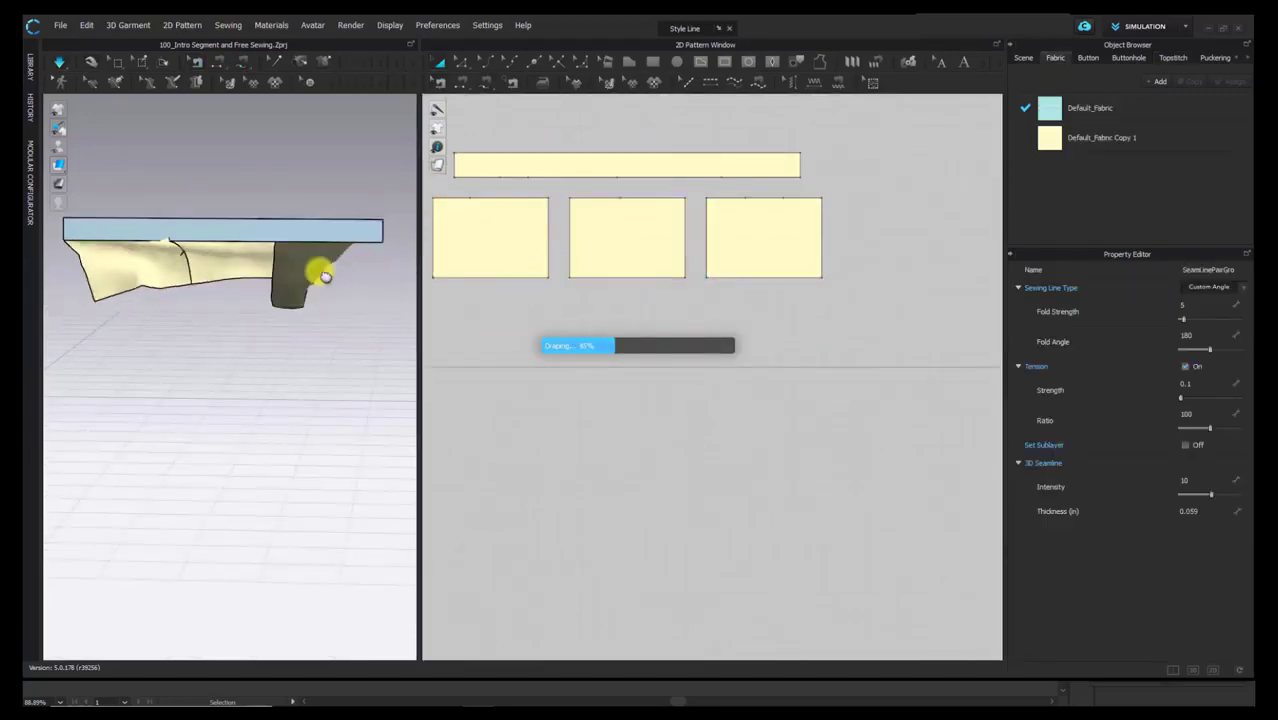
right_click_drag(562, 294, 272, 282)
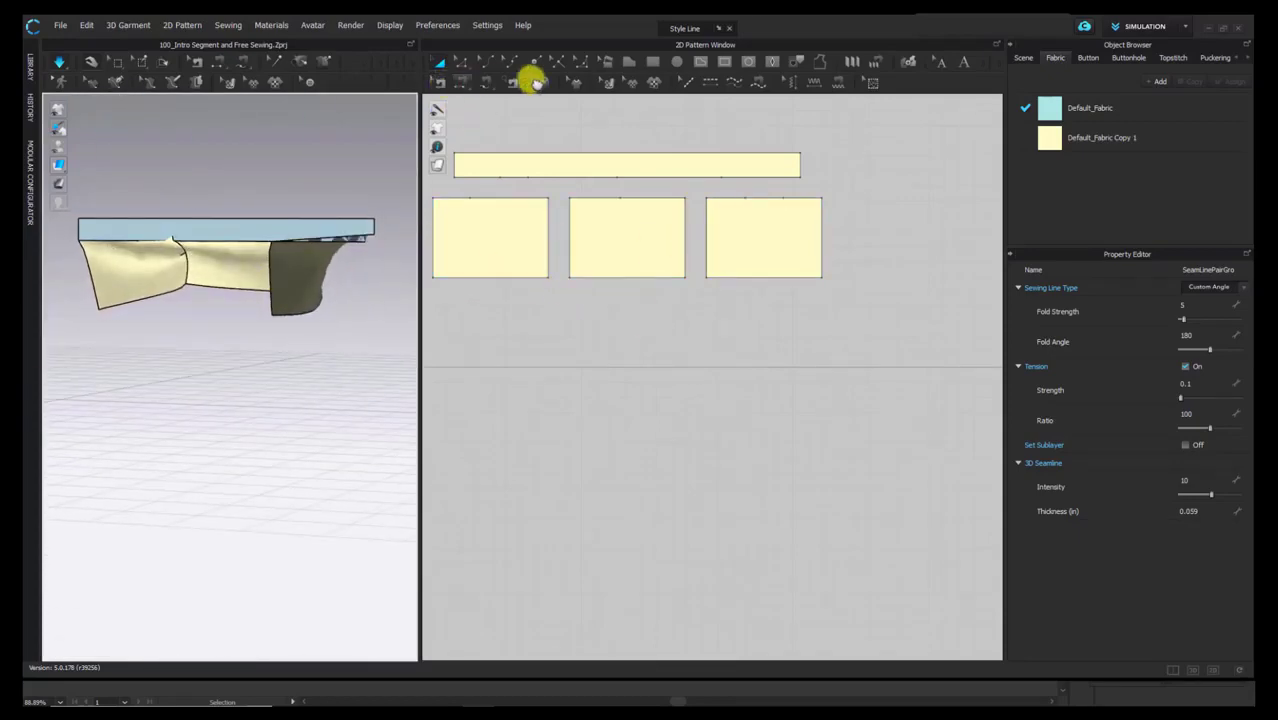
Step: Delete both side seams between the first and middle yellow panels with Edit Sewing
left_click(441, 82)
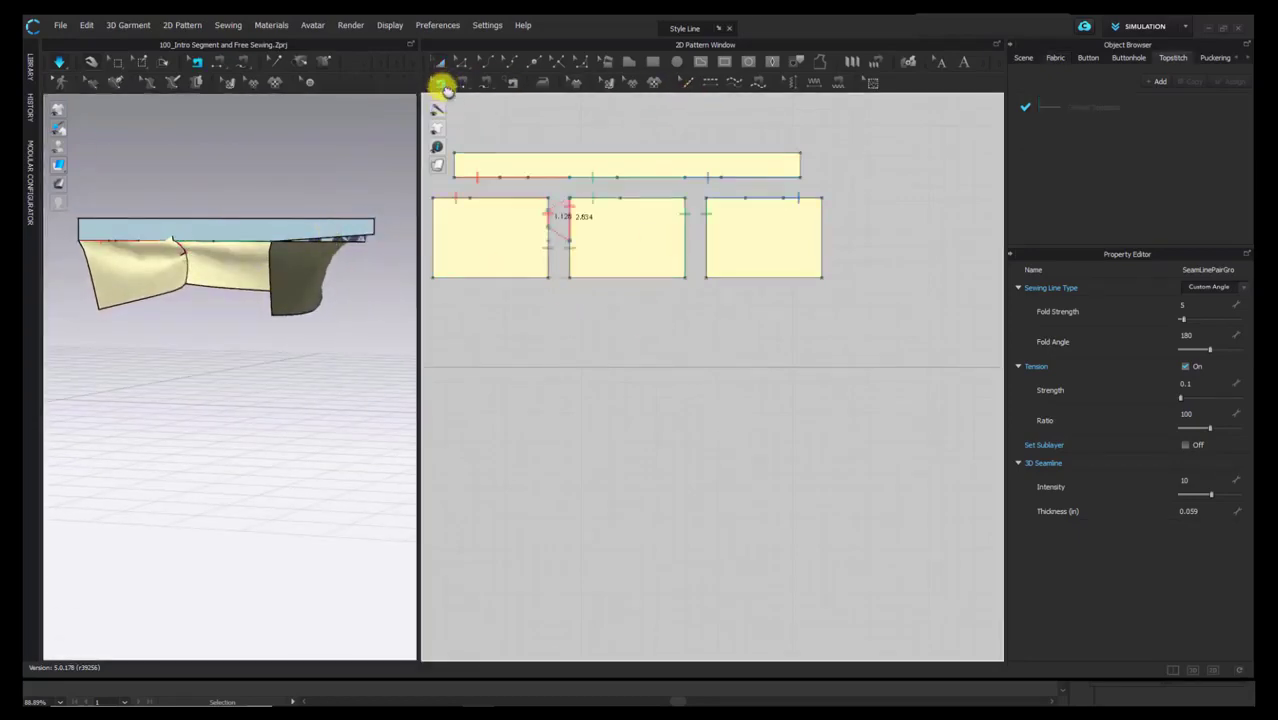
scroll(556, 283, "up", 2)
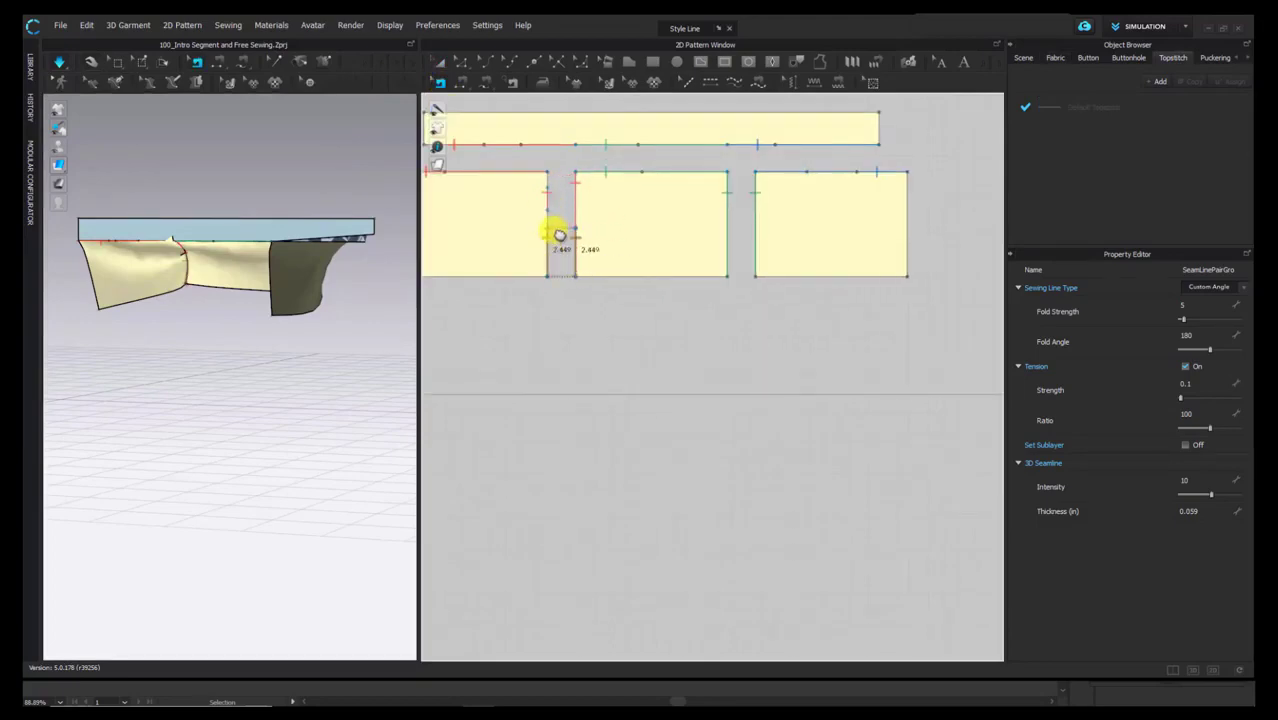
key("Delete")
left_click(550, 209)
key("Delete")
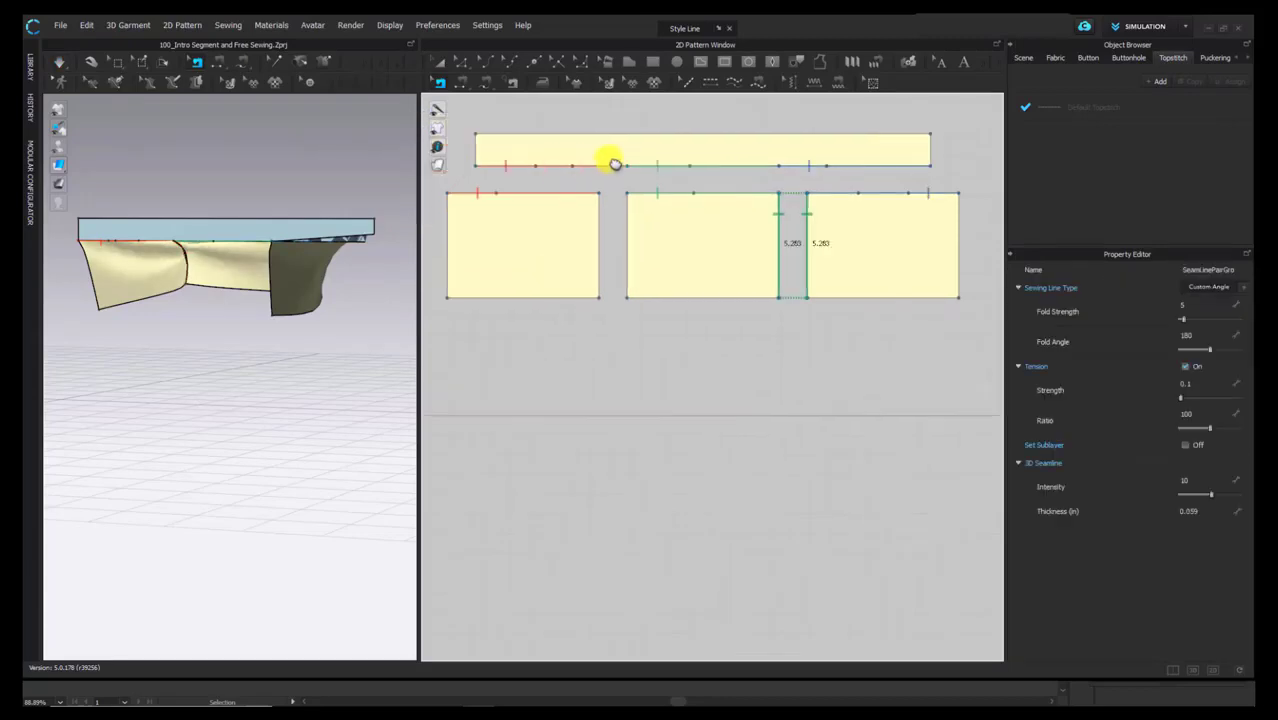
Step: Reverse the third panel's upper seam with Edit Sewing to uncross it, and select the middle panel's upper seam
left_click(441, 82)
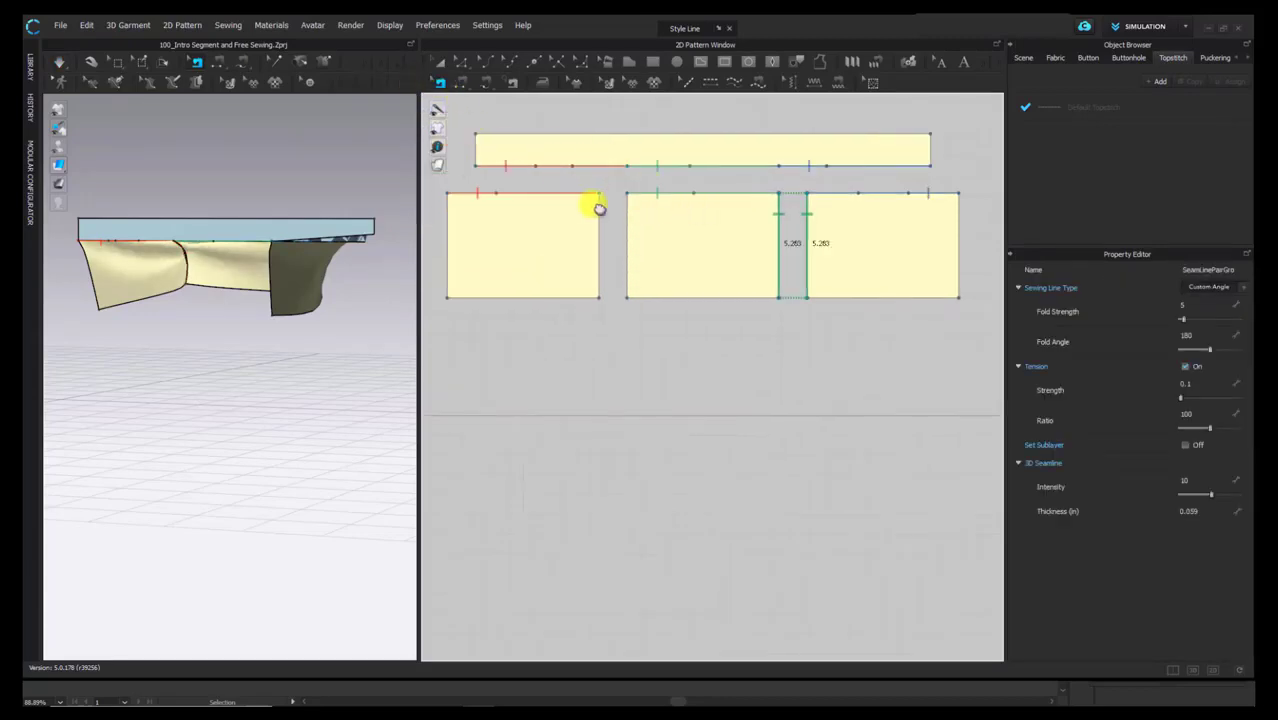
scroll(628, 187, "up", 3)
left_click(704, 170)
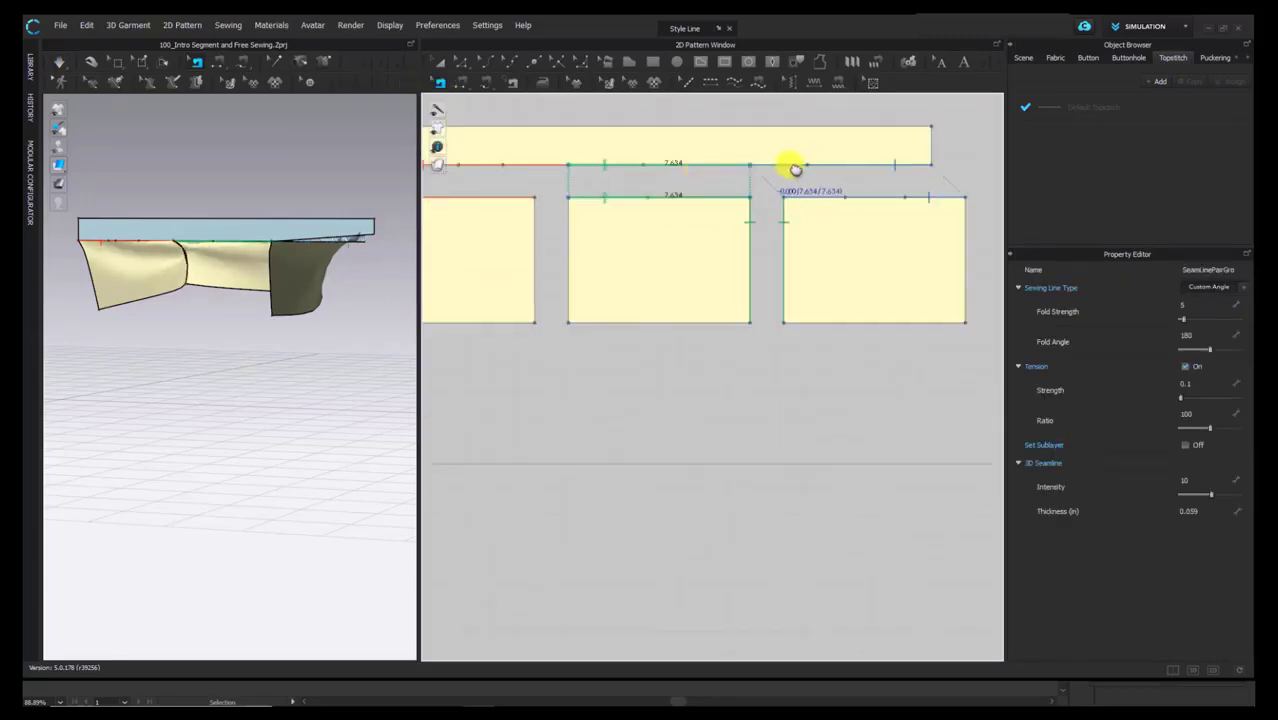
Step: Pick the middle panel's seam at the strip point shared with the third panel's seam and shorten its strip side from there
left_click(795, 168)
scroll(724, 174, "up", 4)
scroll(766, 171, "down", 3)
left_click(759, 166)
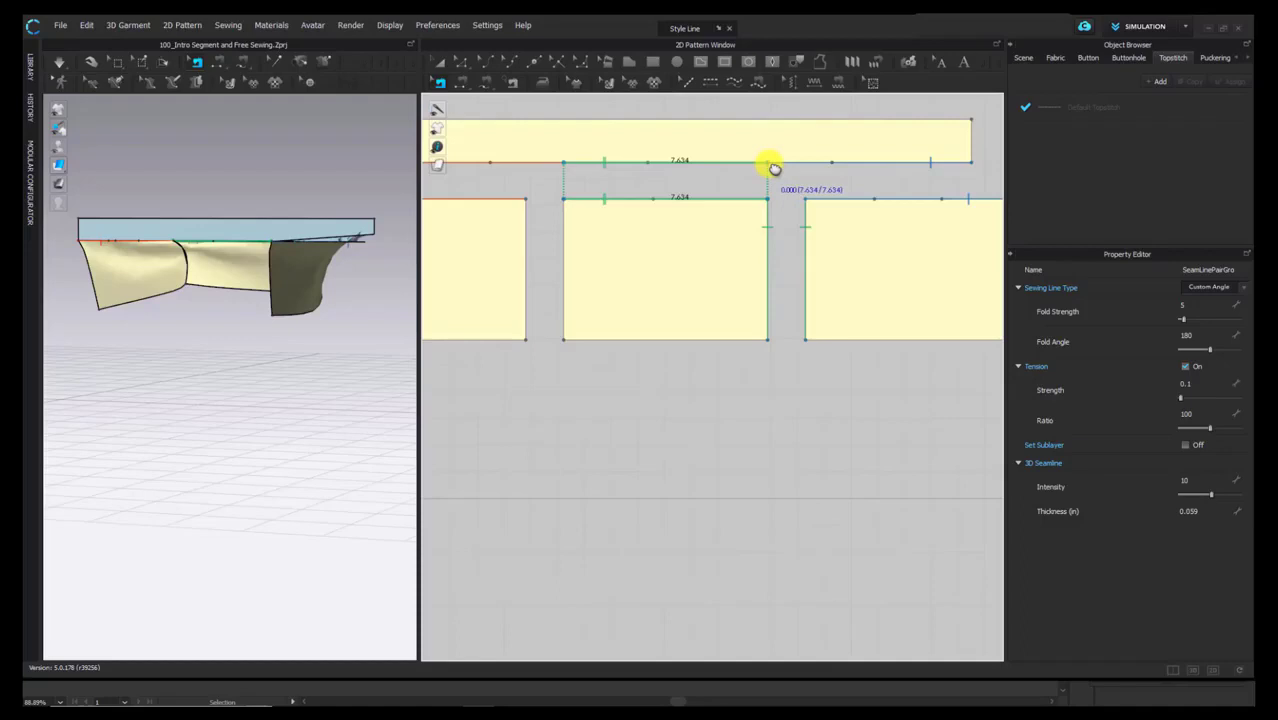
left_click(771, 166)
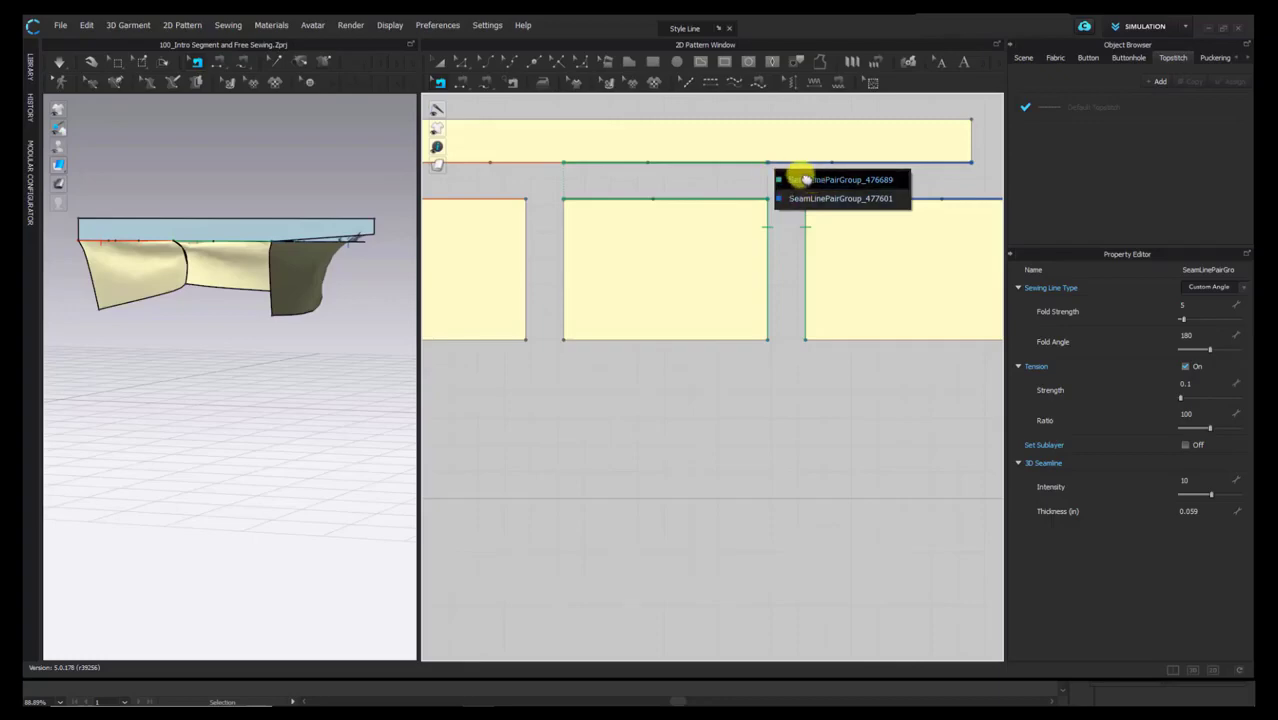
left_click(803, 179)
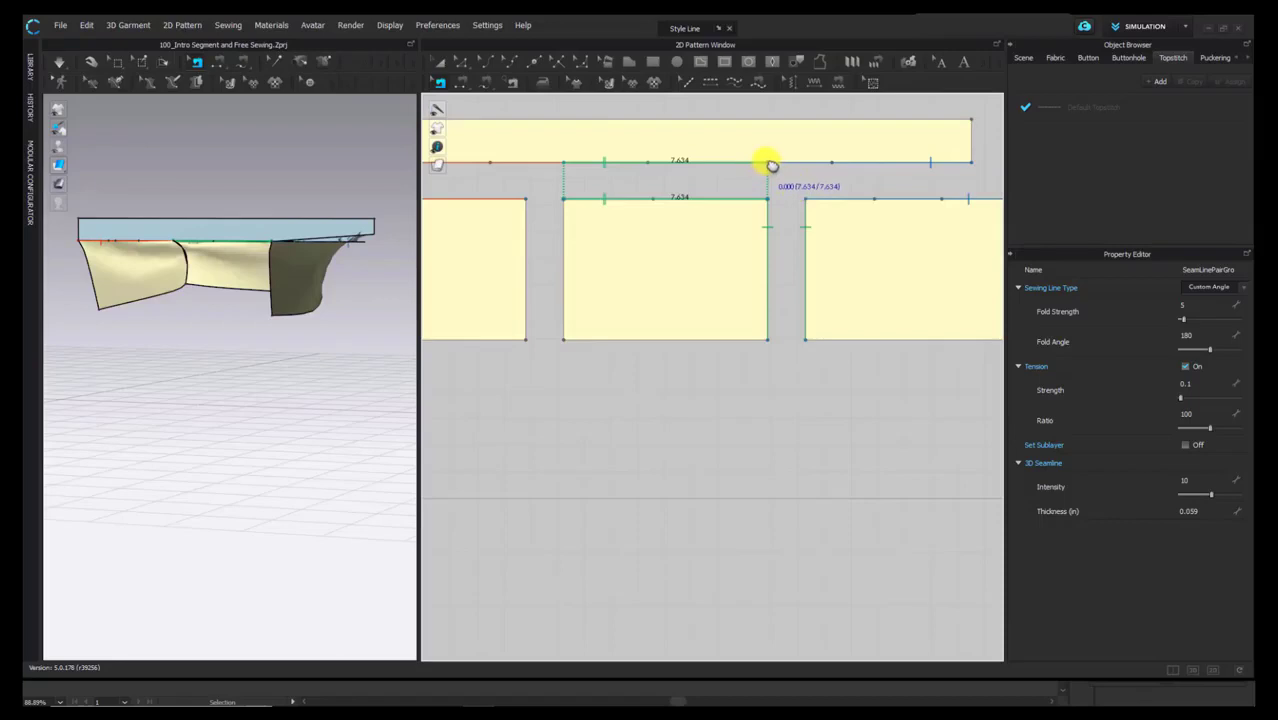
left_click_drag(770, 165, 707, 164)
left_click_drag(707, 164, 700, 164)
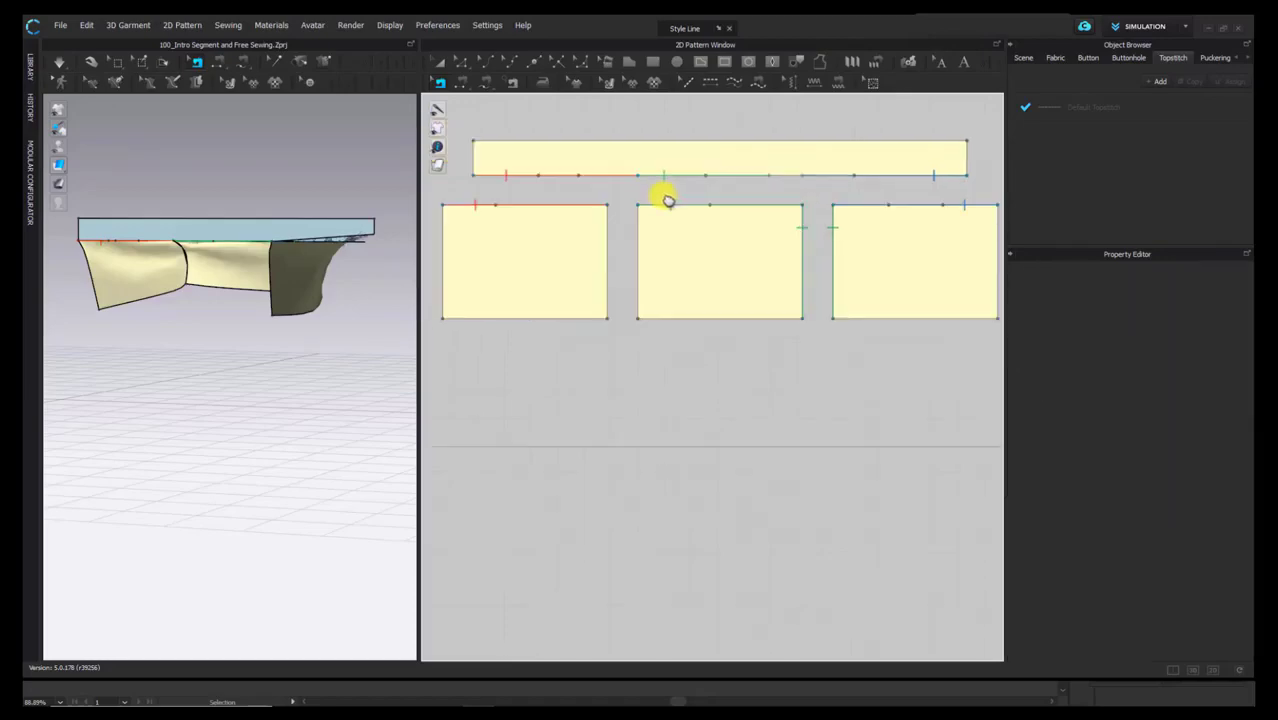
Step: Select the first panel's upper seam from the overlapping seams at the strip point shared with the middle panel's seam
scroll(668, 200, "up", 3)
middle_click_drag(668, 200, 730, 217)
left_click(700, 184)
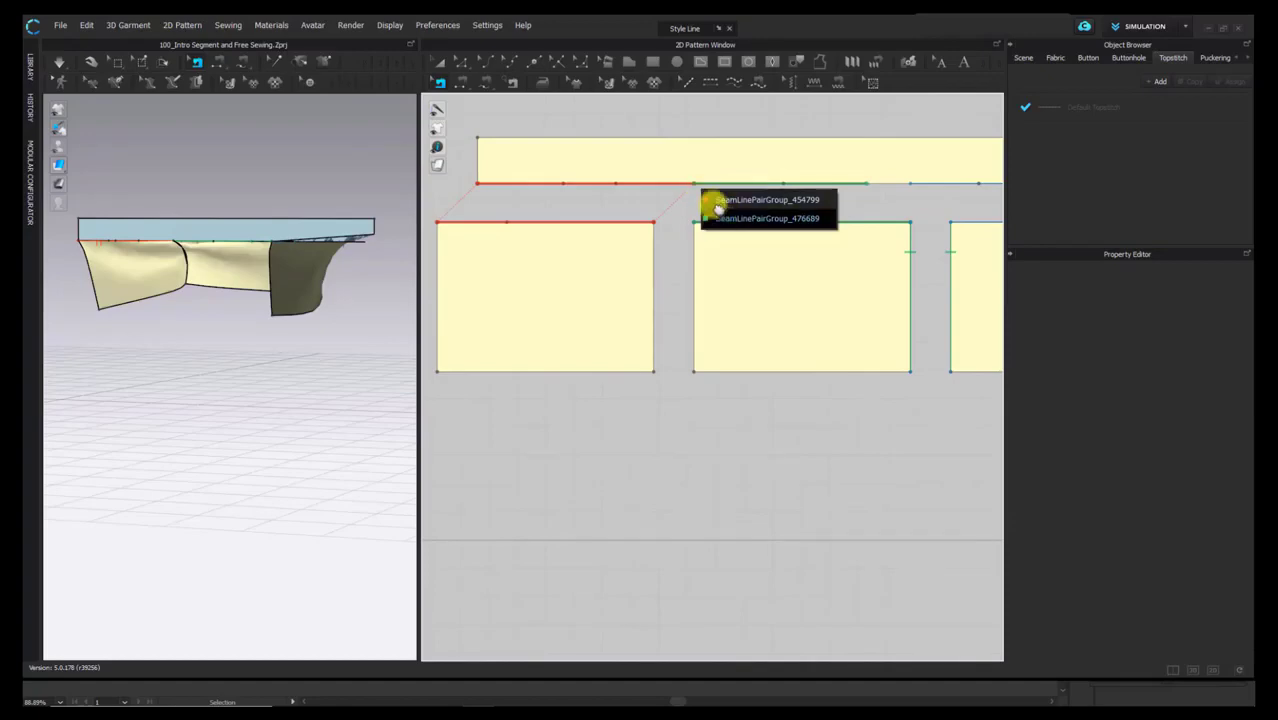
left_click(717, 201)
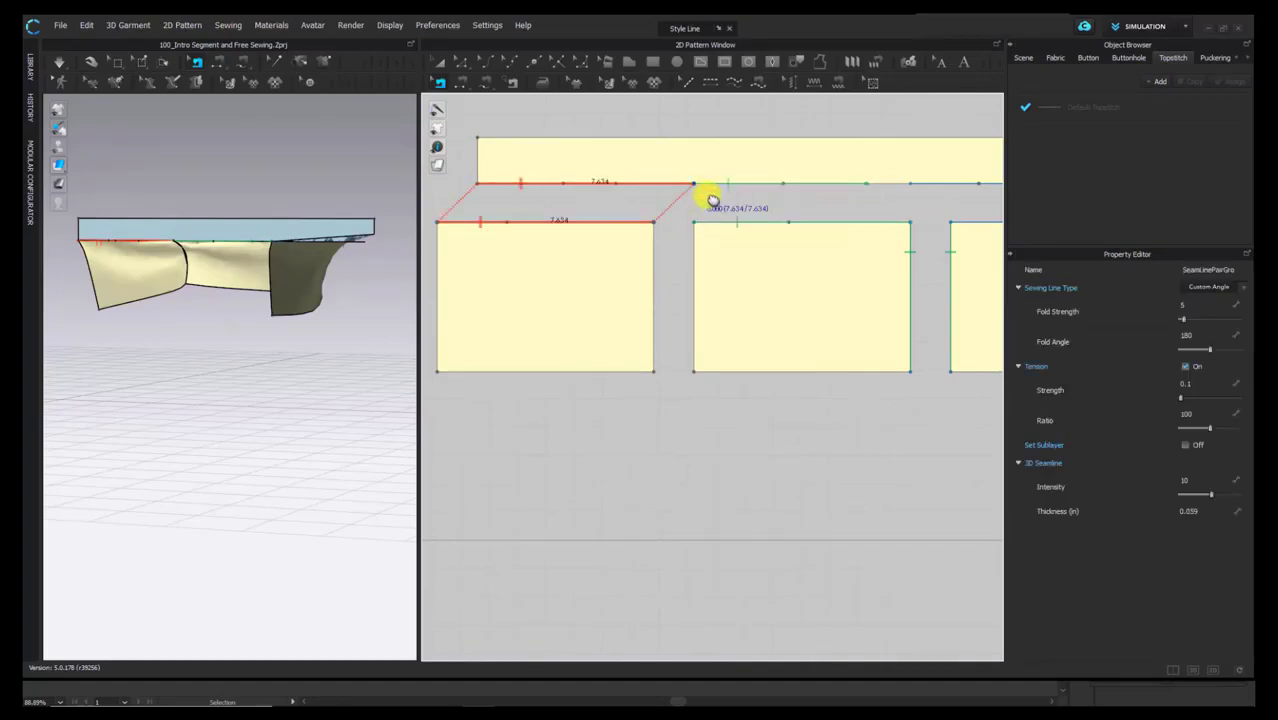
left_click(636, 188)
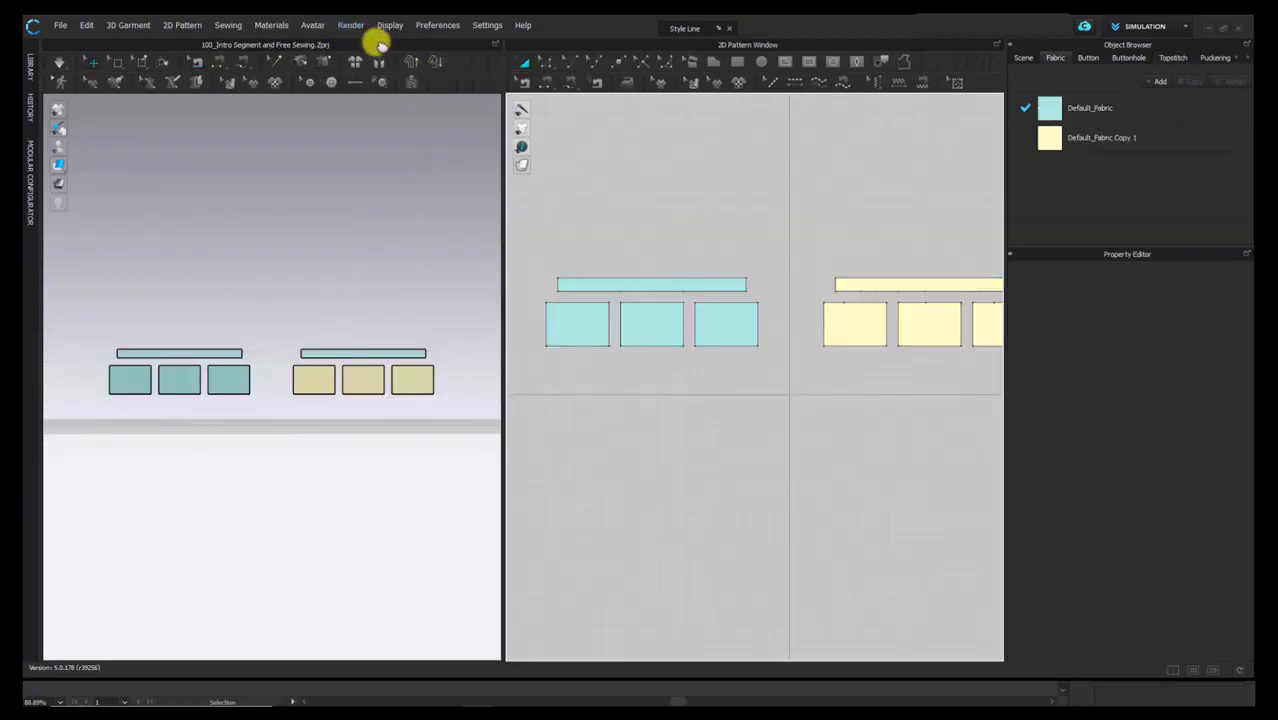
Step: Segment-sew the strip's first lower-edge segment to the first teal panel's upper edge in the 3D window
left_click(199, 63)
scroll(223, 194, "up", 5)
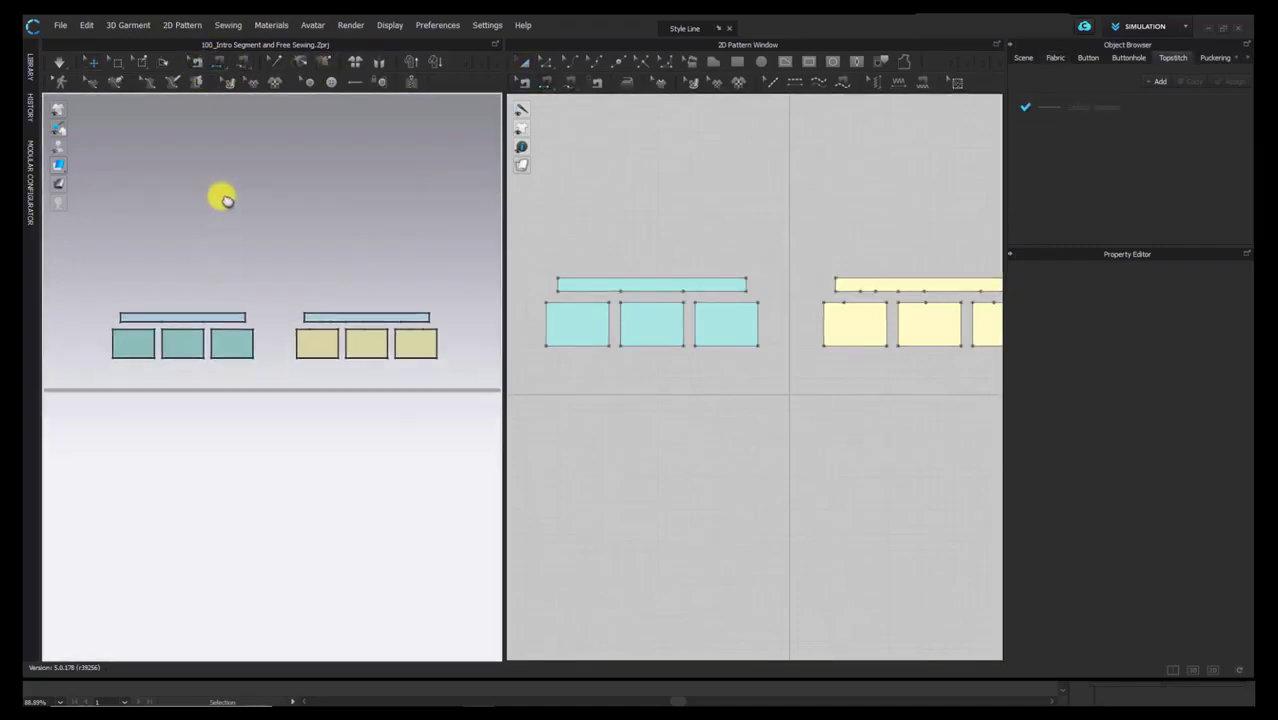
scroll(160, 262, "up", 2)
middle_click_drag(162, 264, 276, 318)
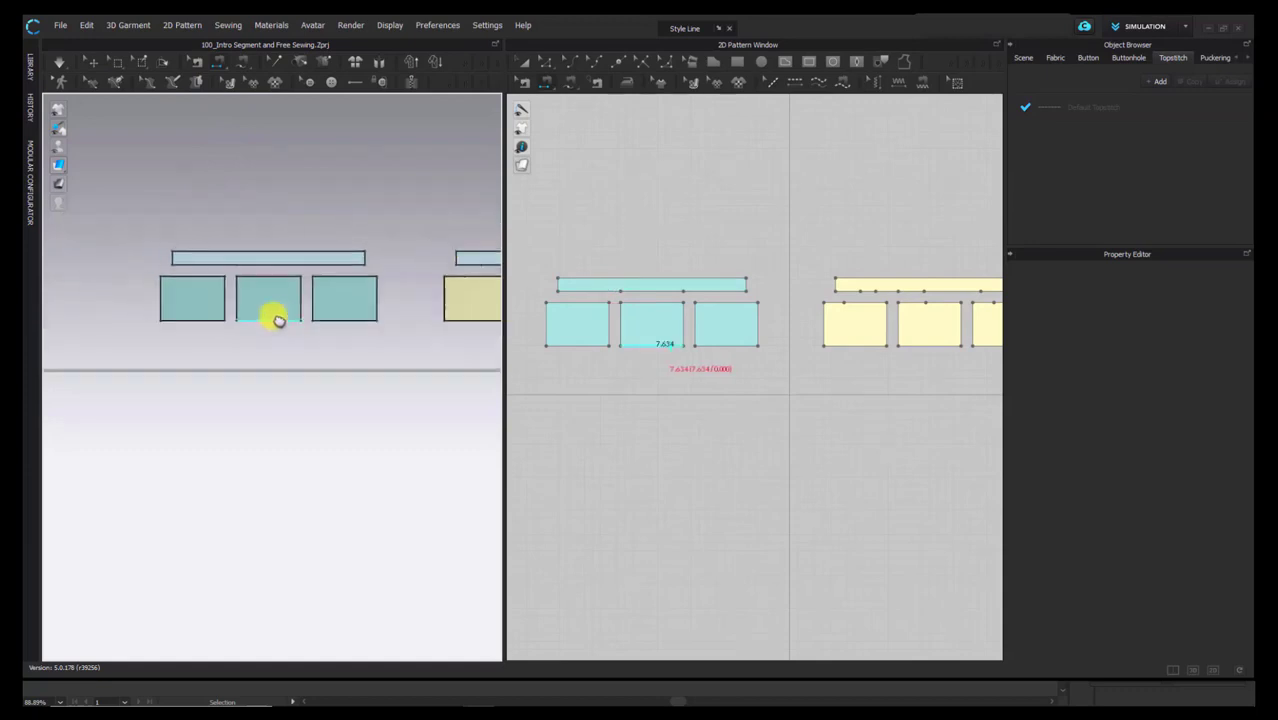
scroll(203, 272, "up", 1)
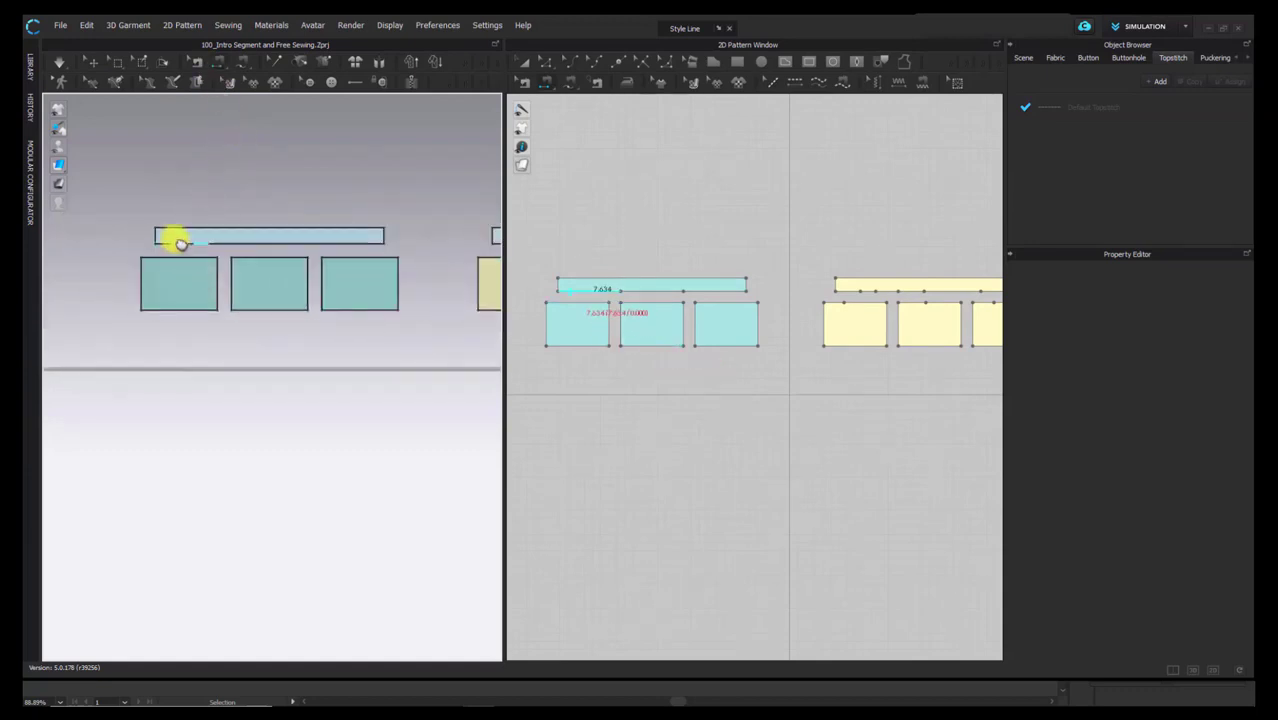
scroll(188, 300, "up", 3)
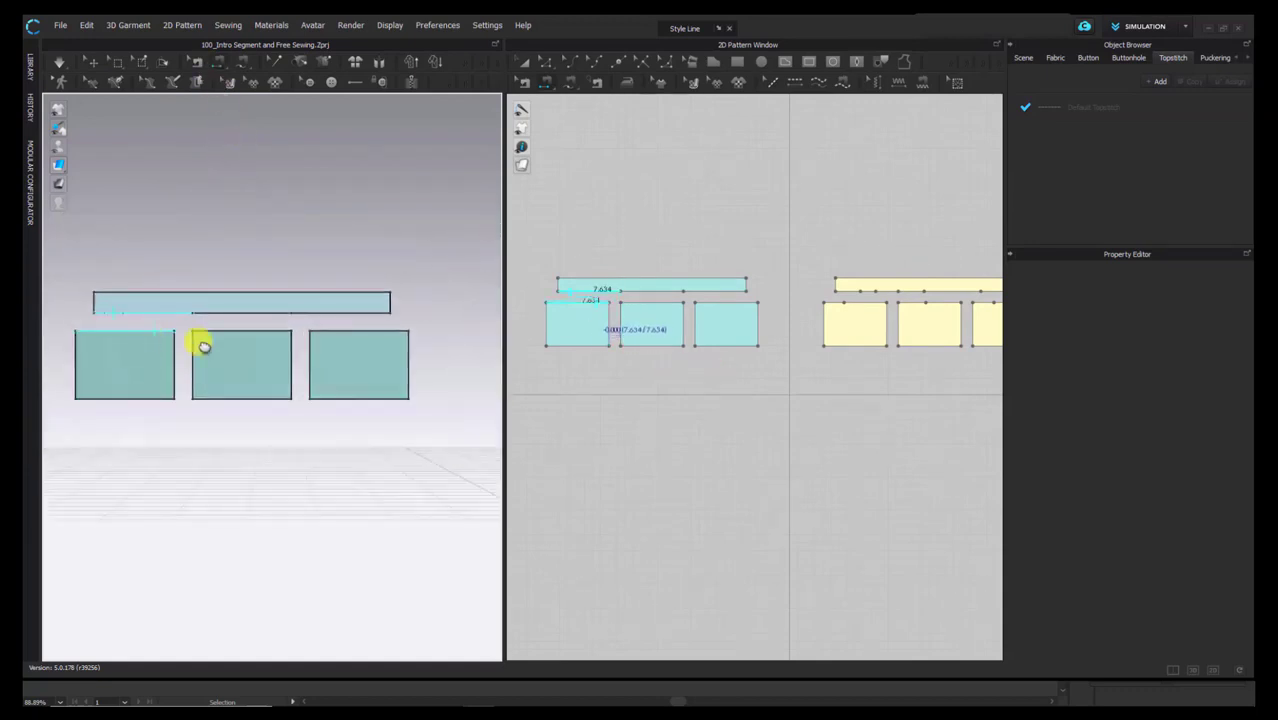
Step: Segment-sew the strip's second and third lower-edge segments to the upper edges of the middle and third teal panels in 3D
left_click(229, 310)
left_click(222, 335)
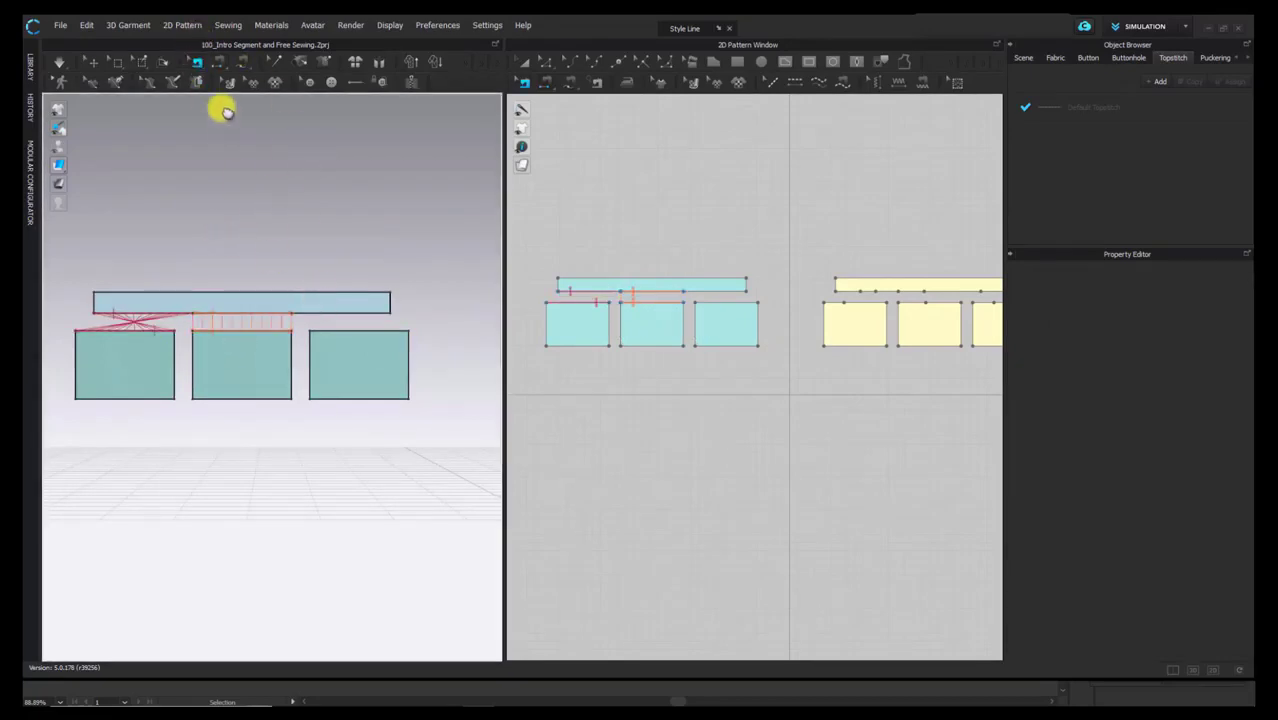
left_click(340, 313)
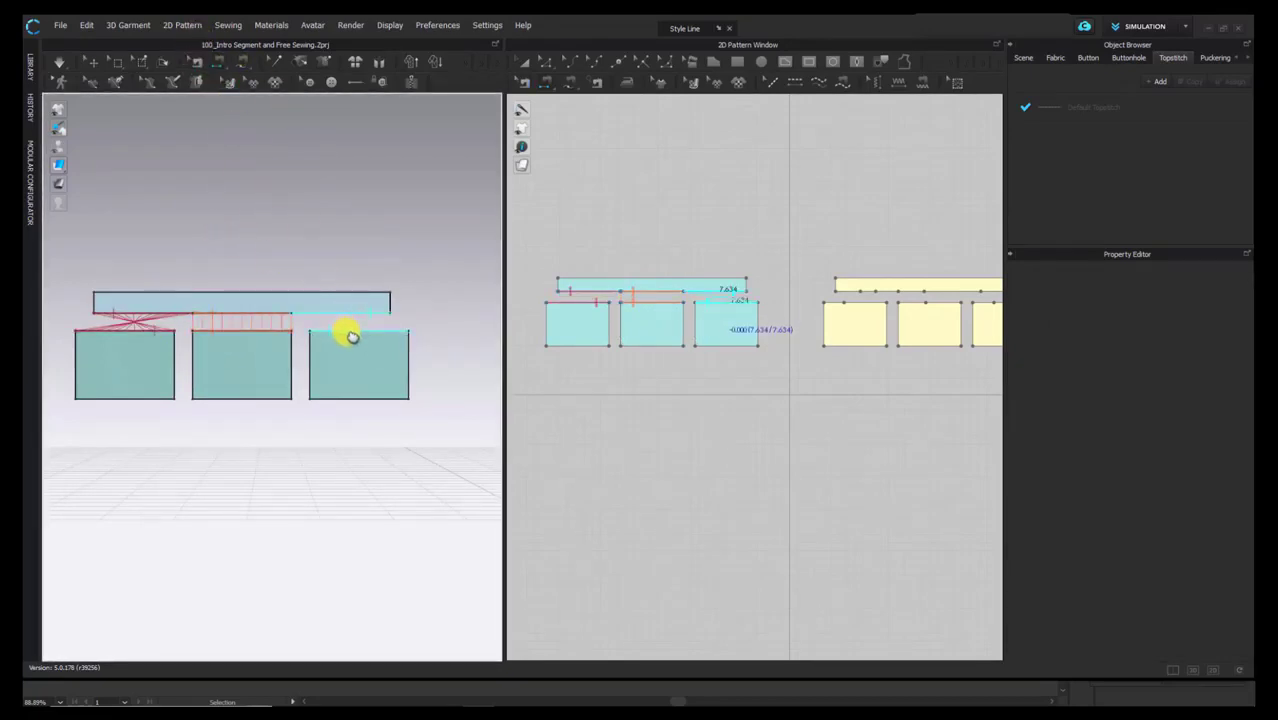
left_click(350, 331)
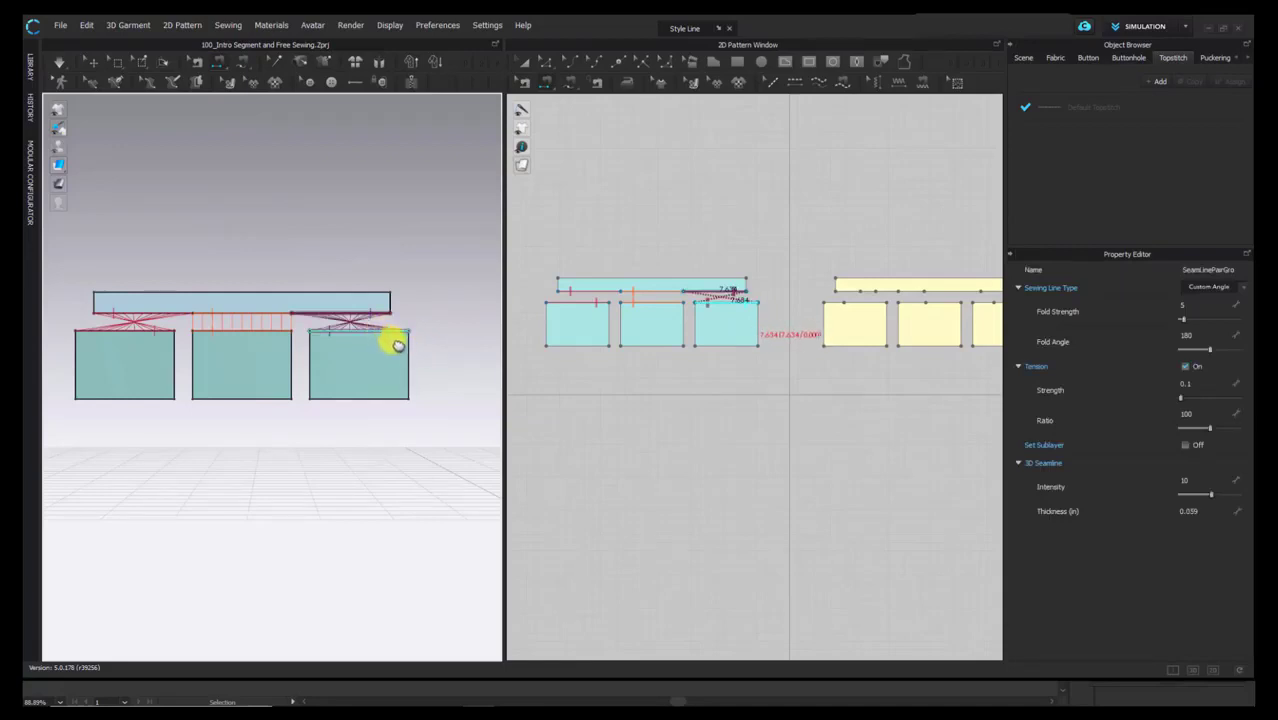
Step: Reverse the crossed seams of the first and third teal panels in the 3D window with Edit Sewing
left_click(195, 62)
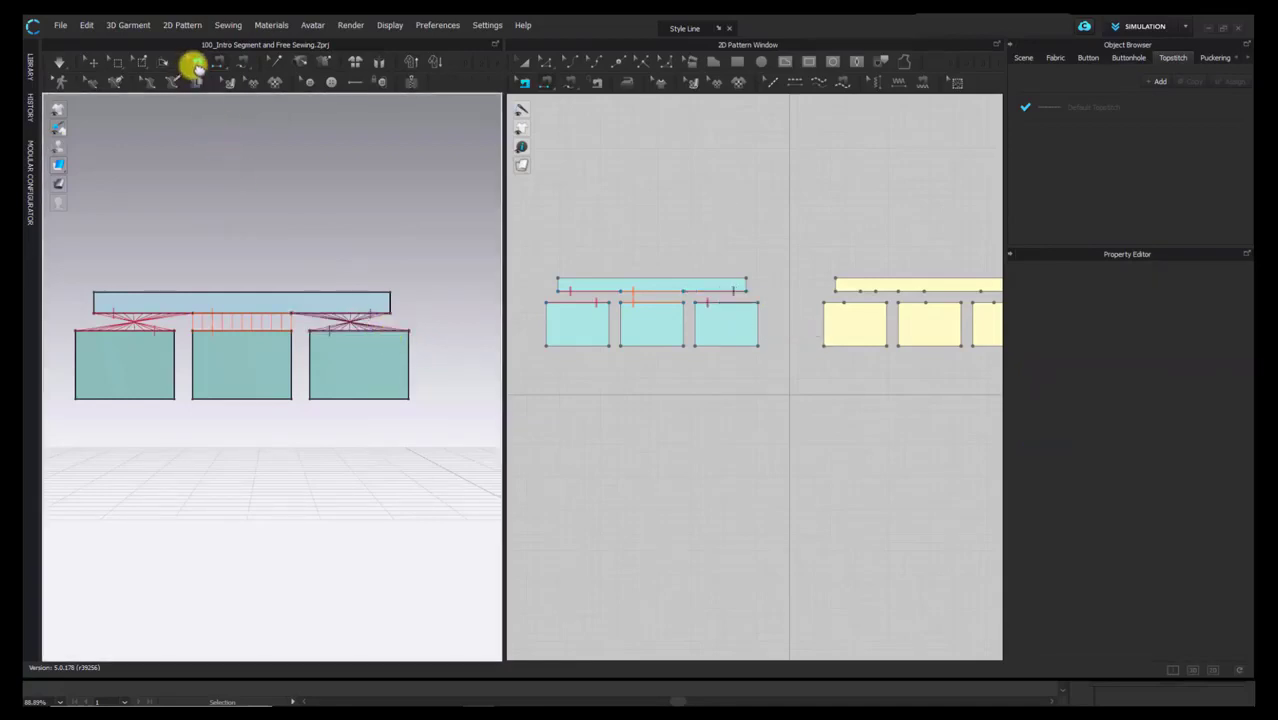
right_click(136, 316)
left_click(178, 345)
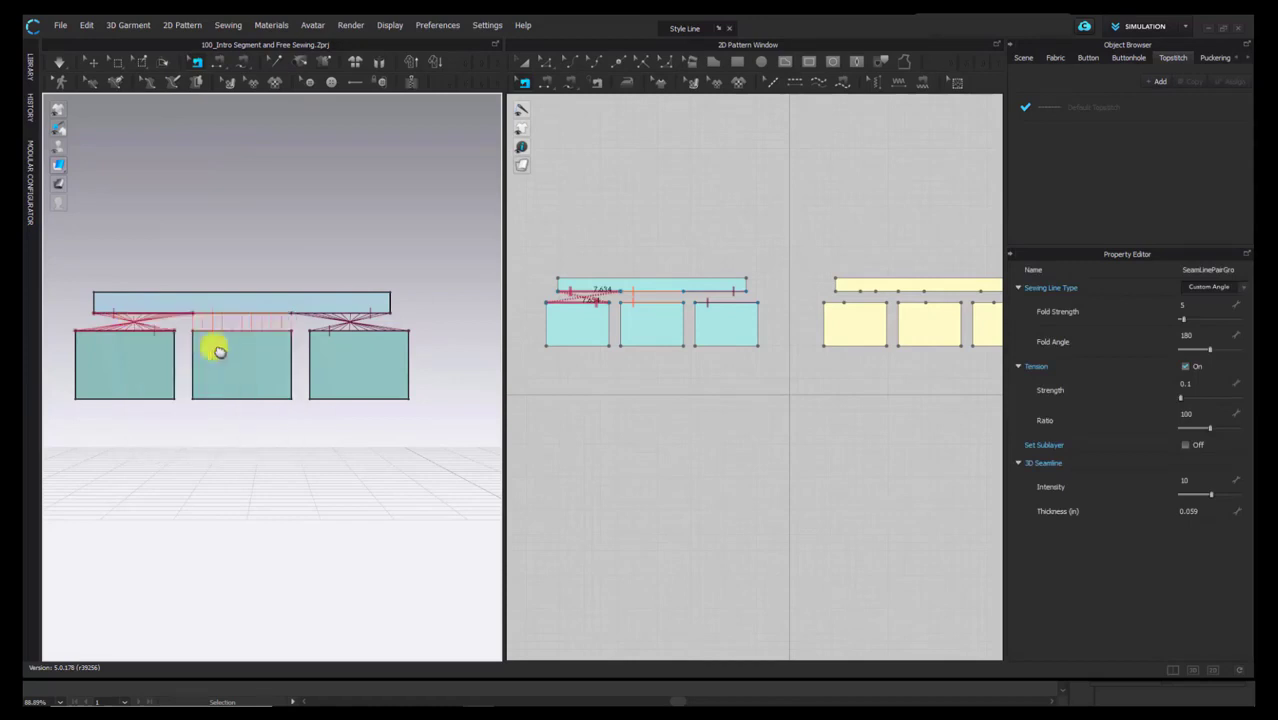
right_click(358, 317)
left_click(381, 364)
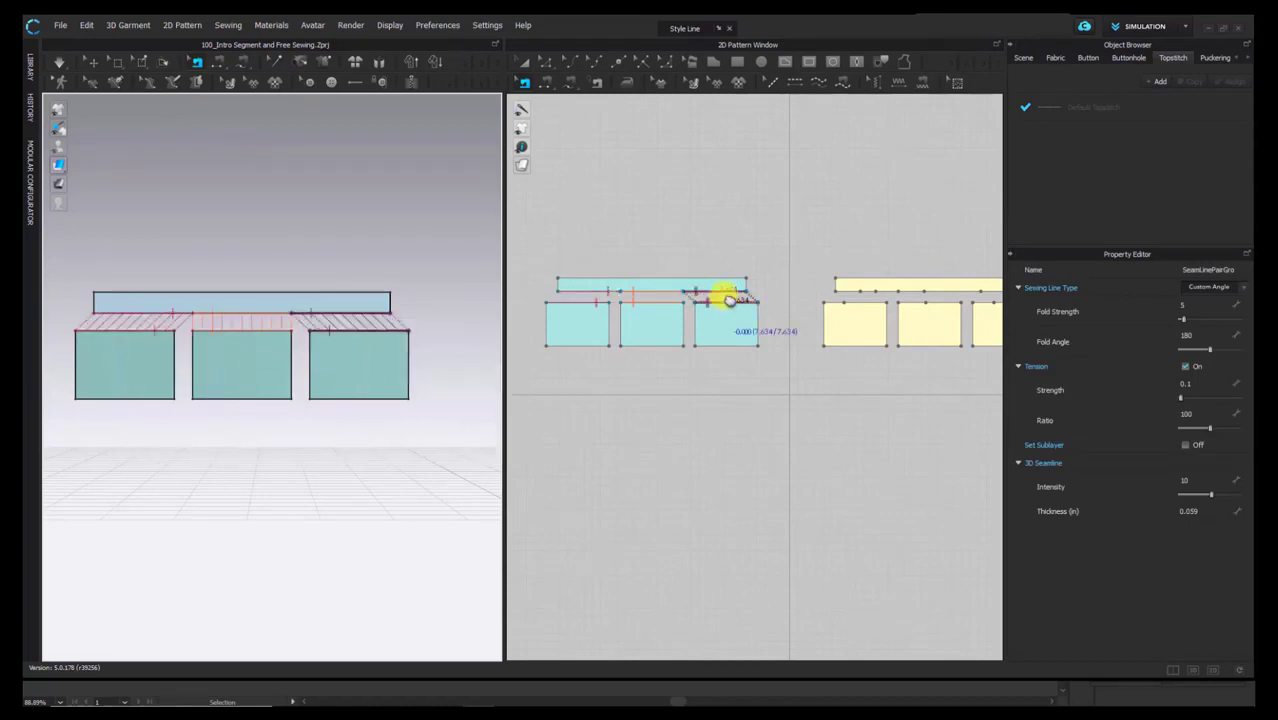
Step: Segment-sew the facing side edges of the first and middle teal panels, and those of the middle and third panels
middle_click_drag(733, 319, 736, 277)
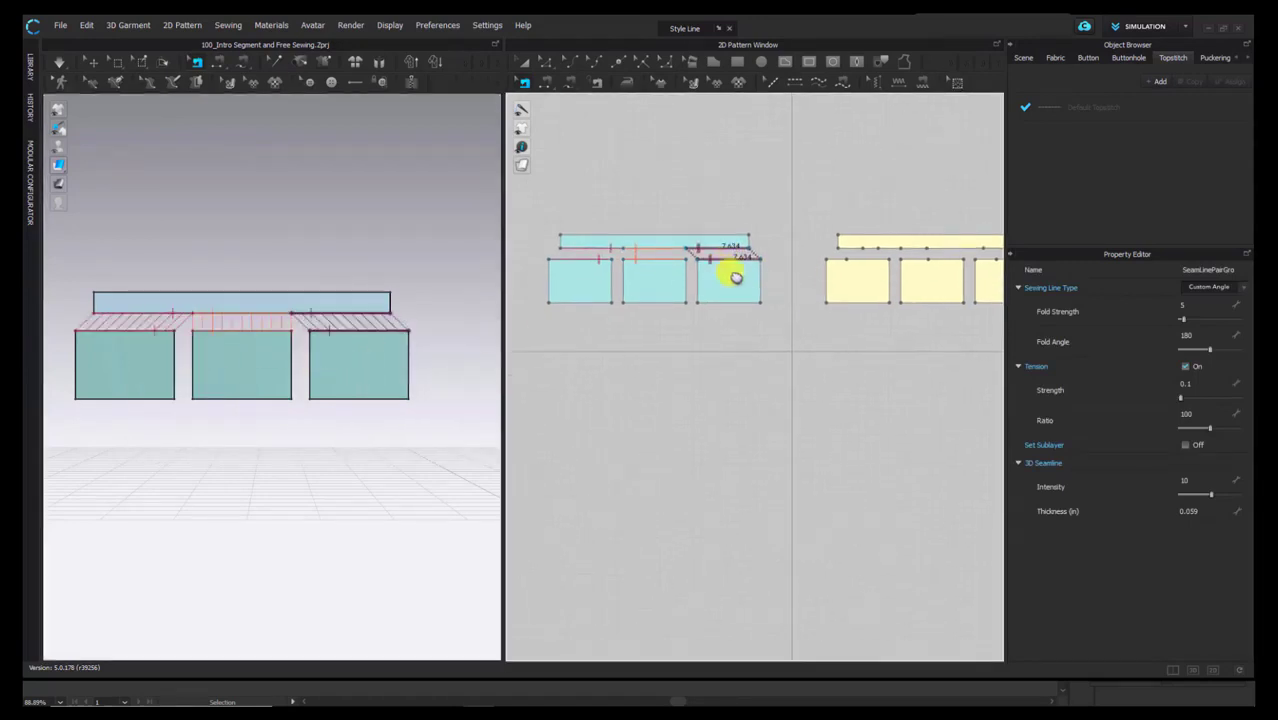
left_click(212, 63)
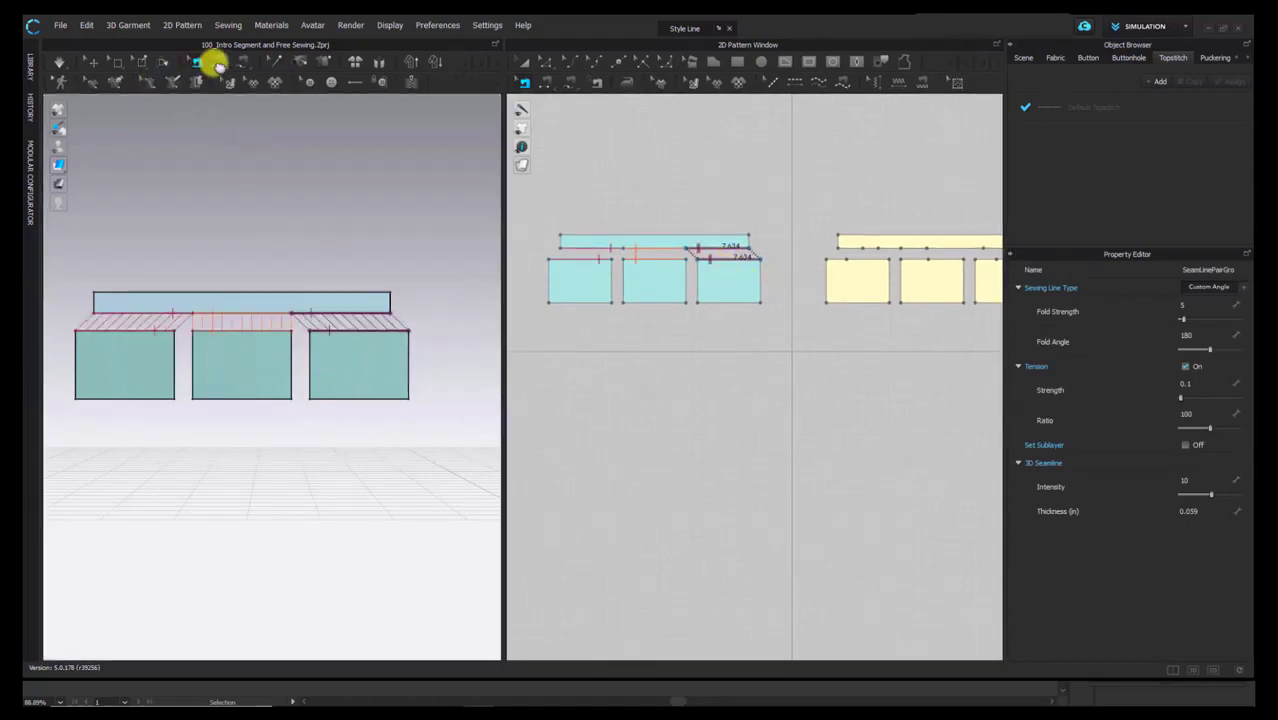
left_click(623, 279)
left_click(173, 345)
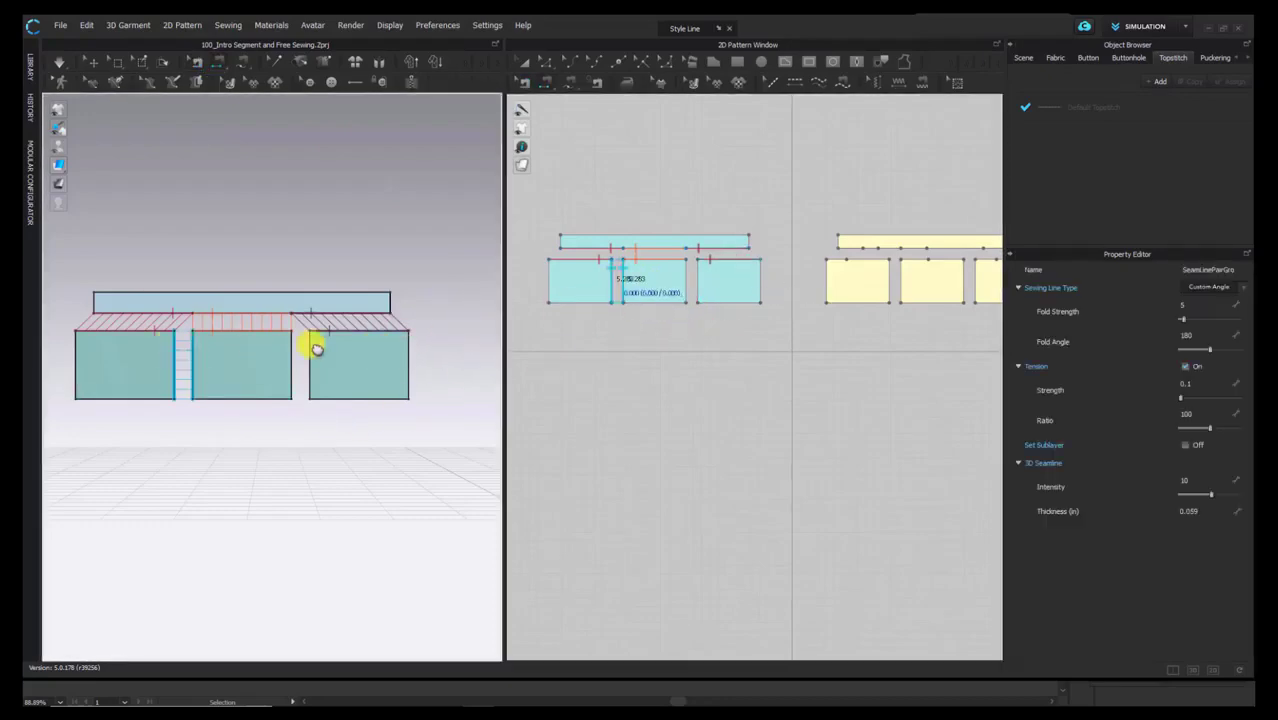
left_click(684, 282)
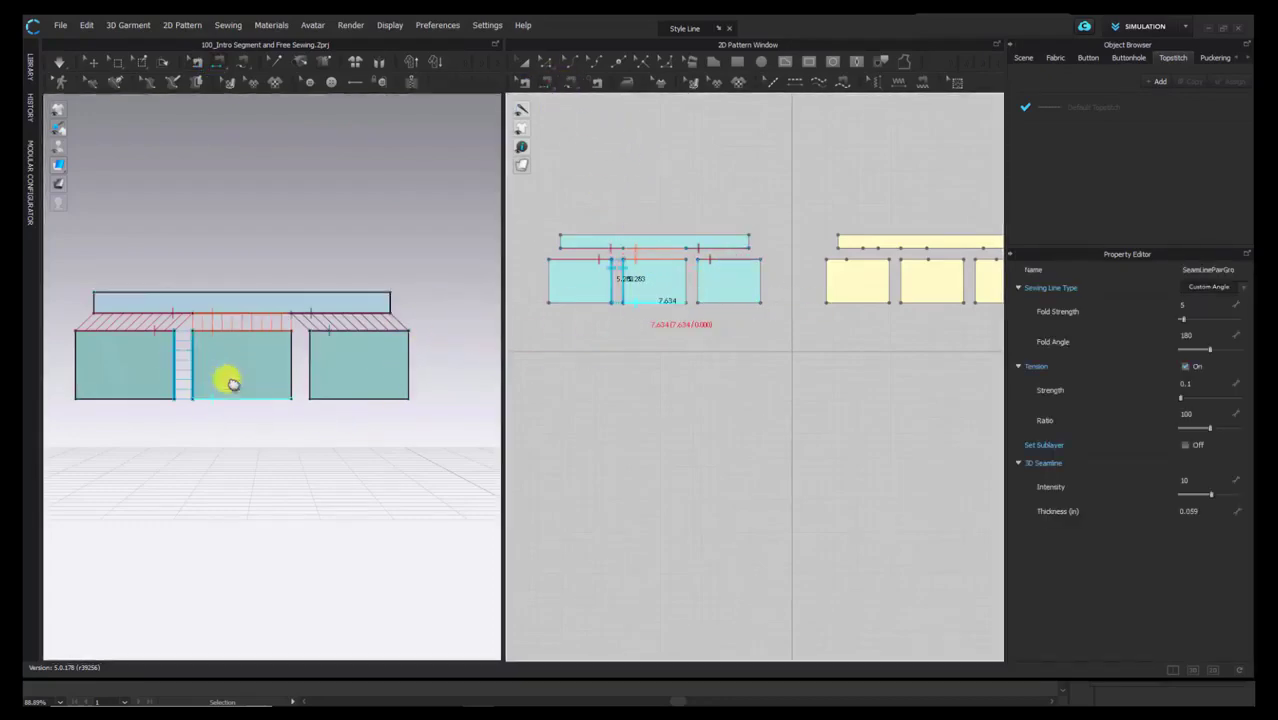
left_click(698, 280)
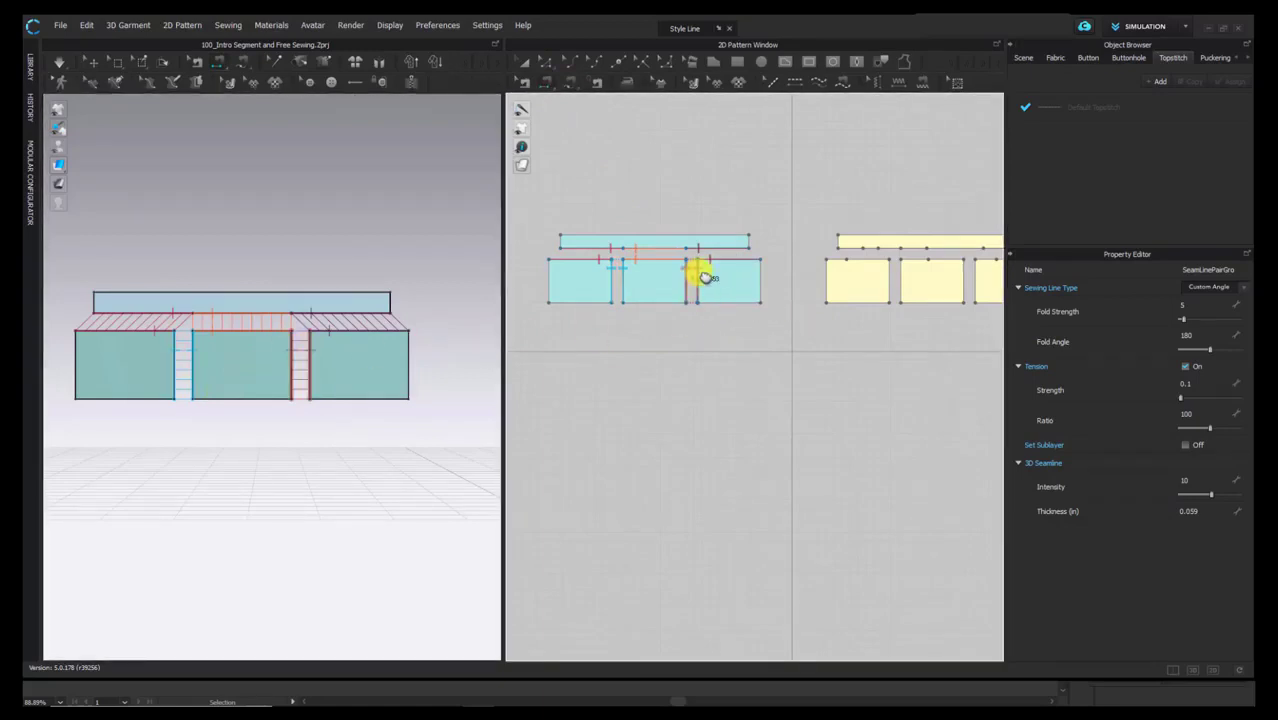
Step: Inspect the teal panels' seams up close in the 3D window with Edit Sewing
right_click_drag(362, 342, 328, 353)
key("b")
scroll(195, 271, "up", 5)
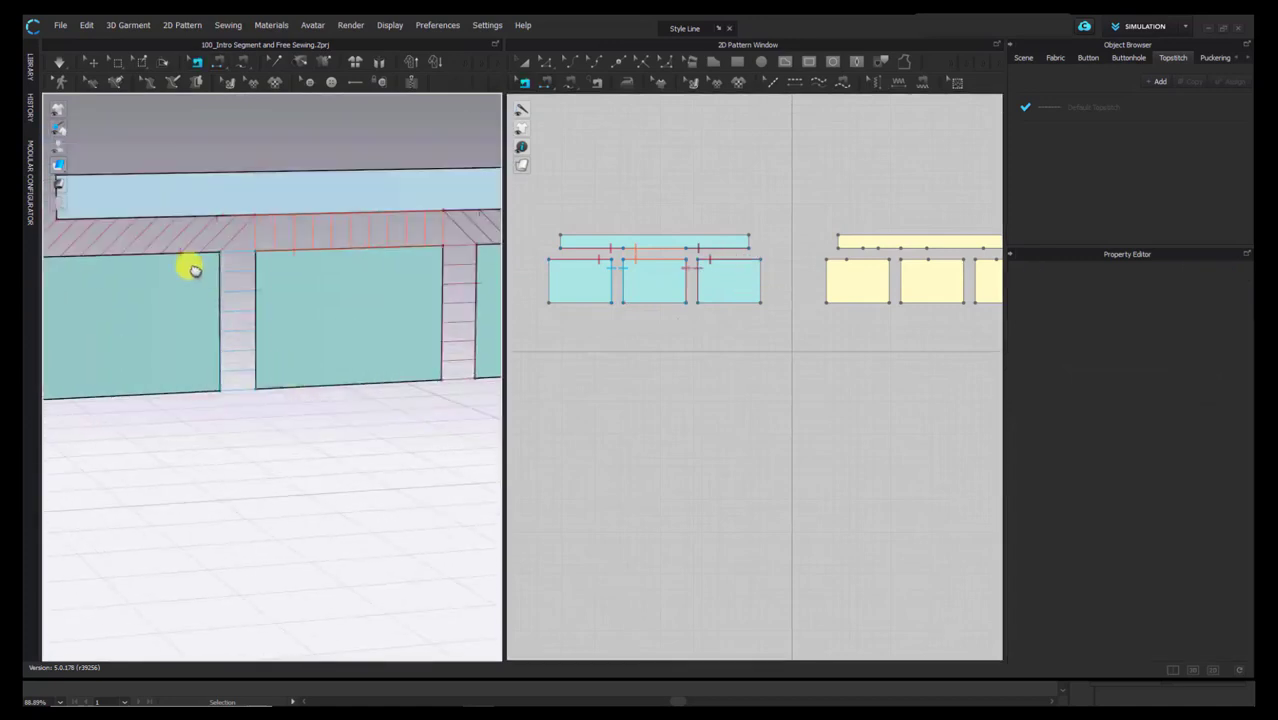
left_click(202, 222)
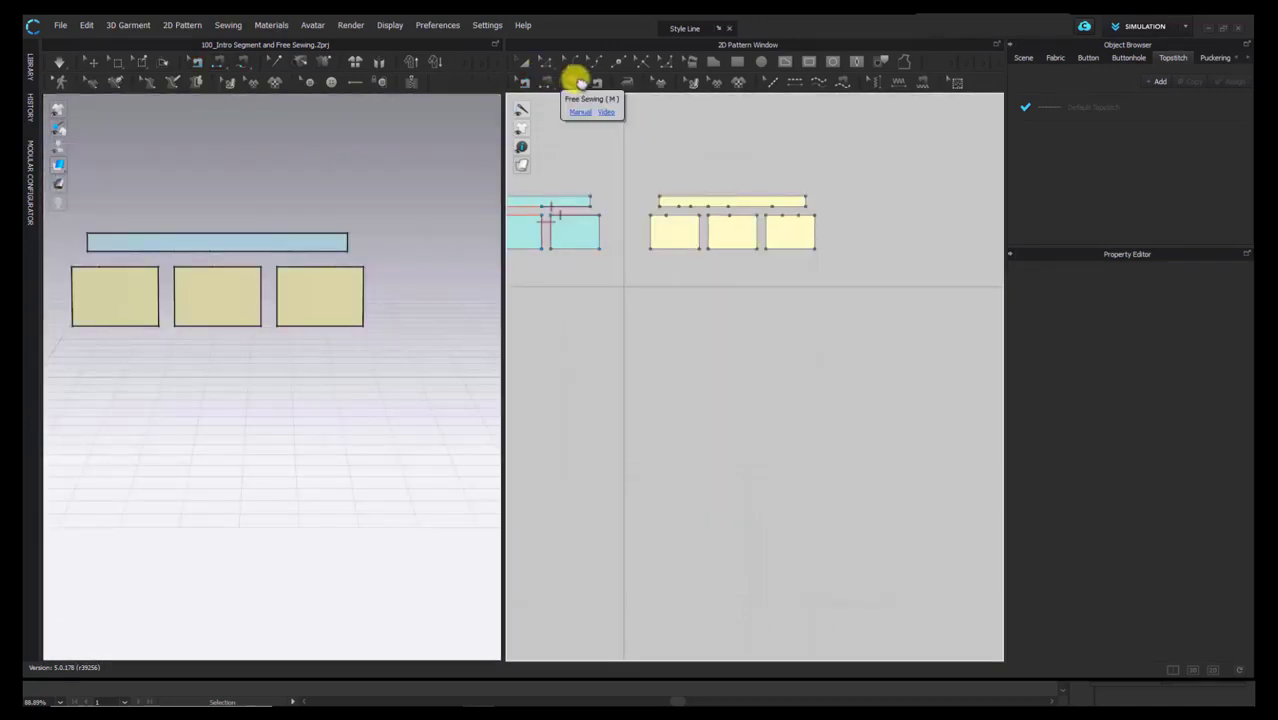
Step: Try to free-sew the yellow strip's whole lower edge to the first yellow panel's upper edge in 2D, and undo that seam
left_click(578, 80)
scroll(705, 205, "up", 4)
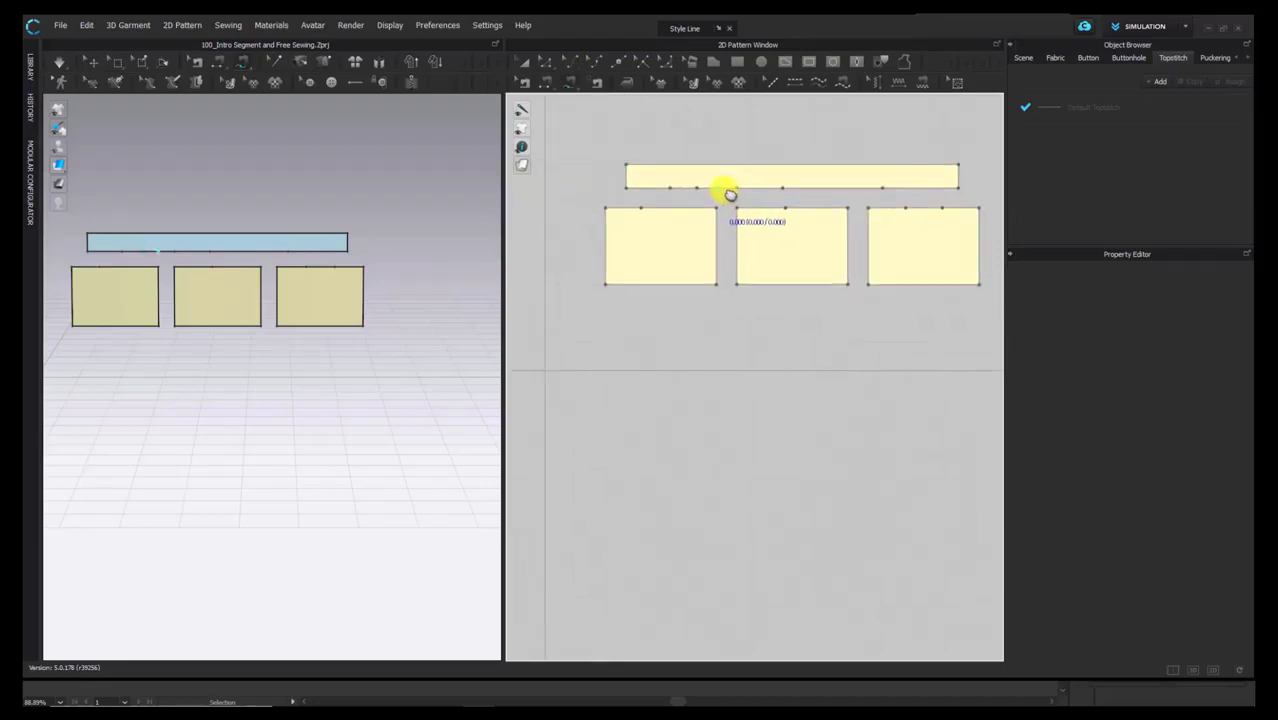
scroll(720, 188, "down", 3)
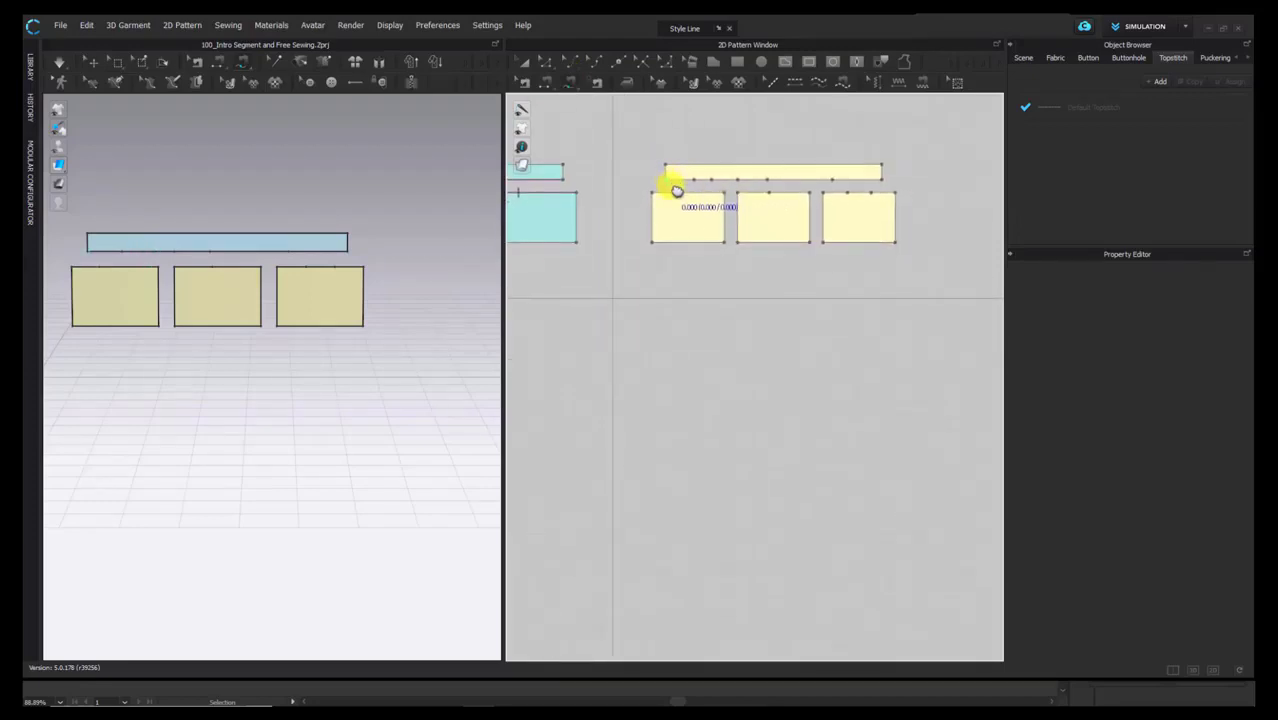
left_click(668, 180)
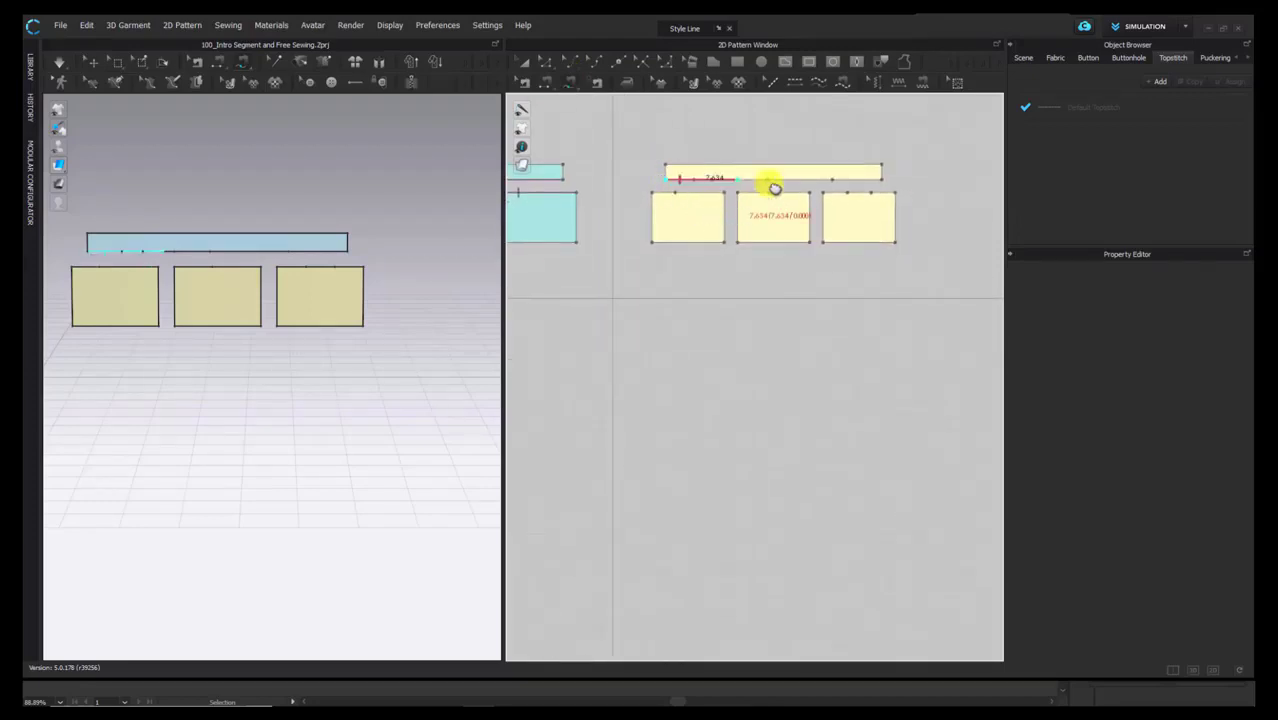
left_click(882, 181)
left_click(656, 192)
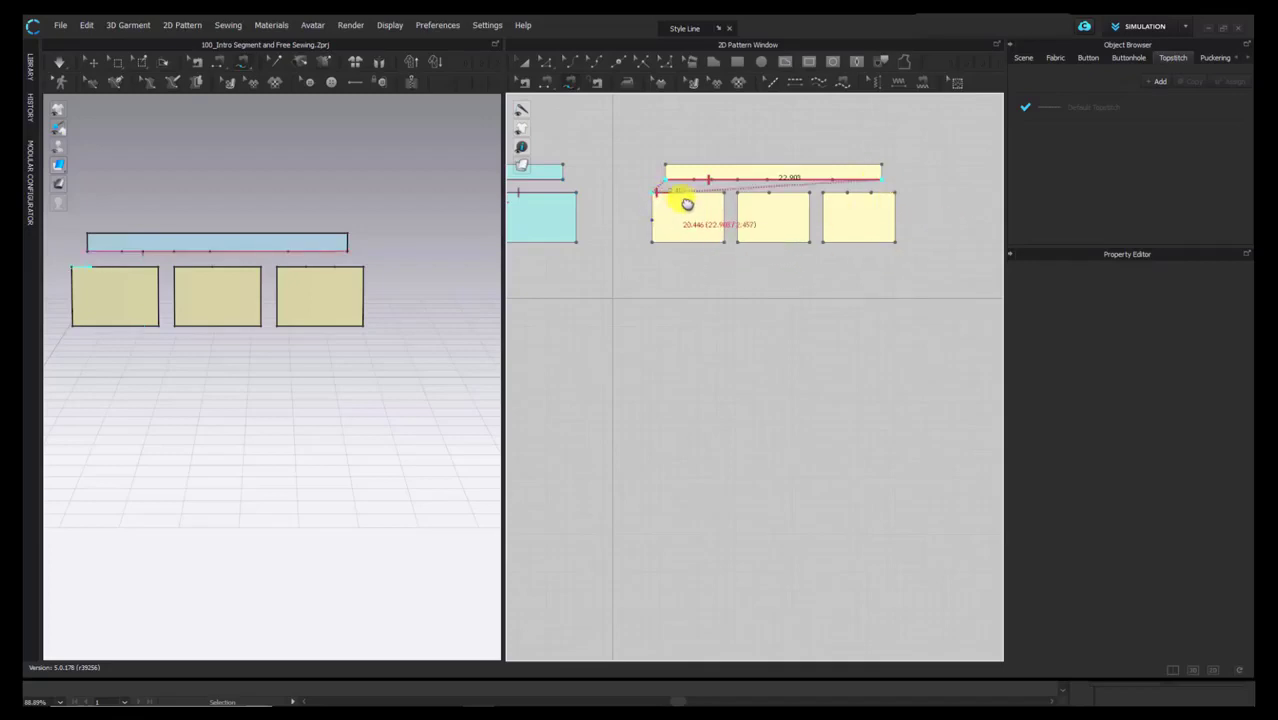
left_click(724, 193)
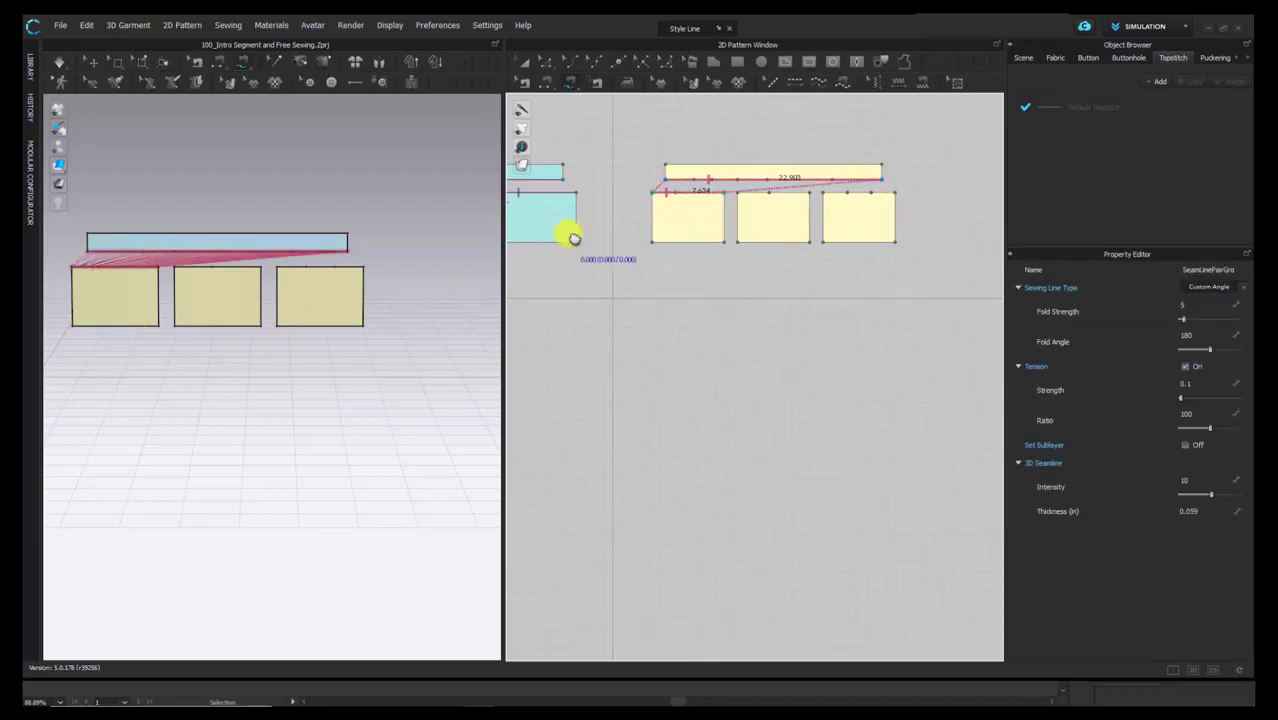
key("ctrl+z")
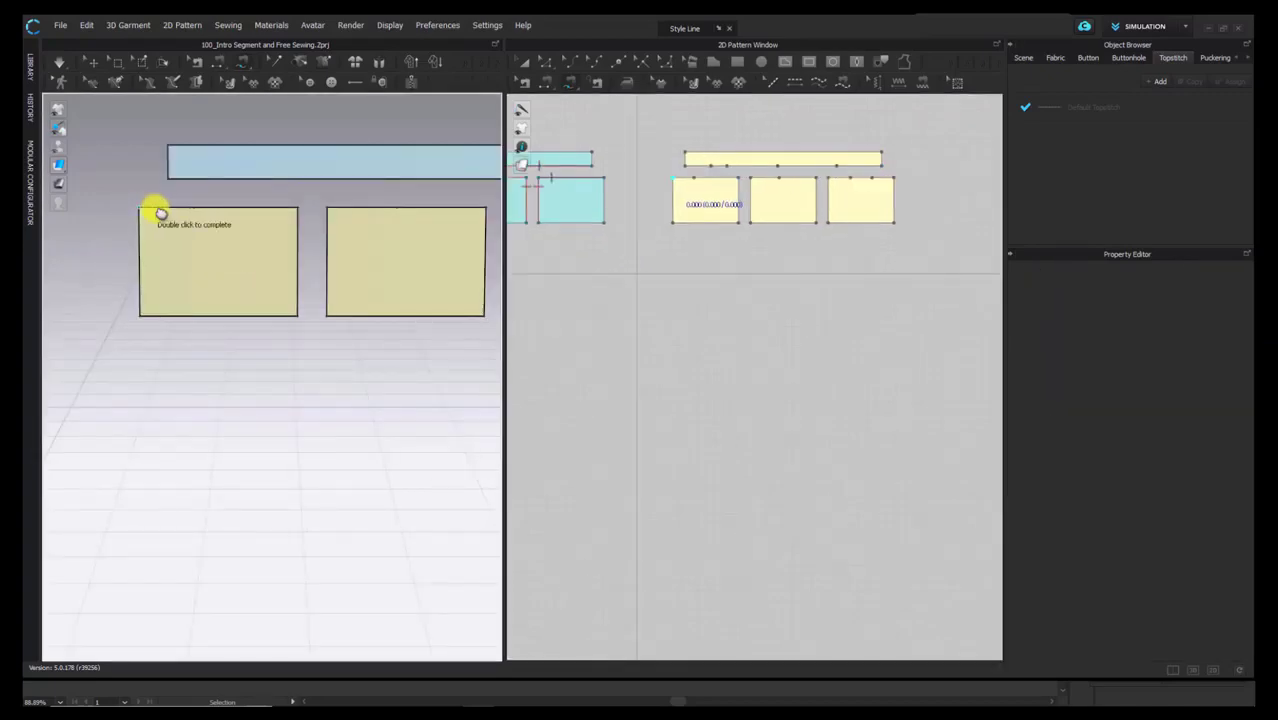
Step: Free-sew the first yellow panel's upper edge to a 7.634 in length at the start of the strip's lower edge in 3D
left_click(303, 213)
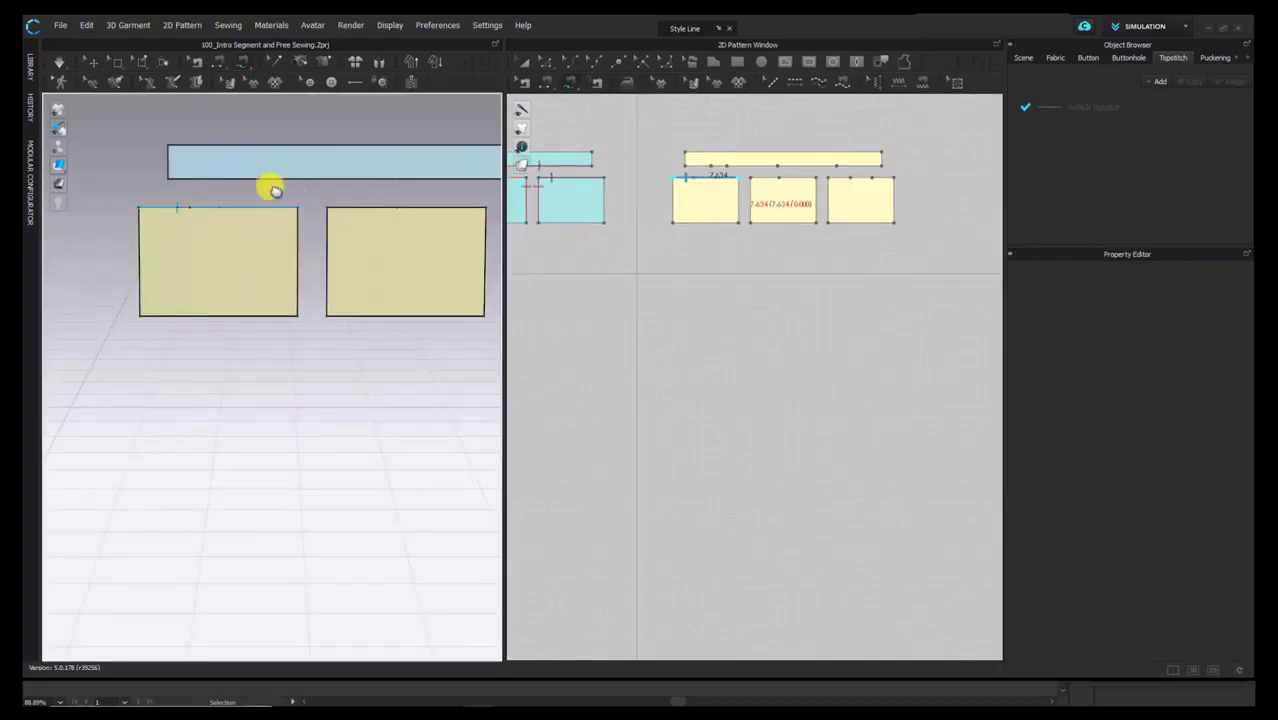
left_click(172, 181)
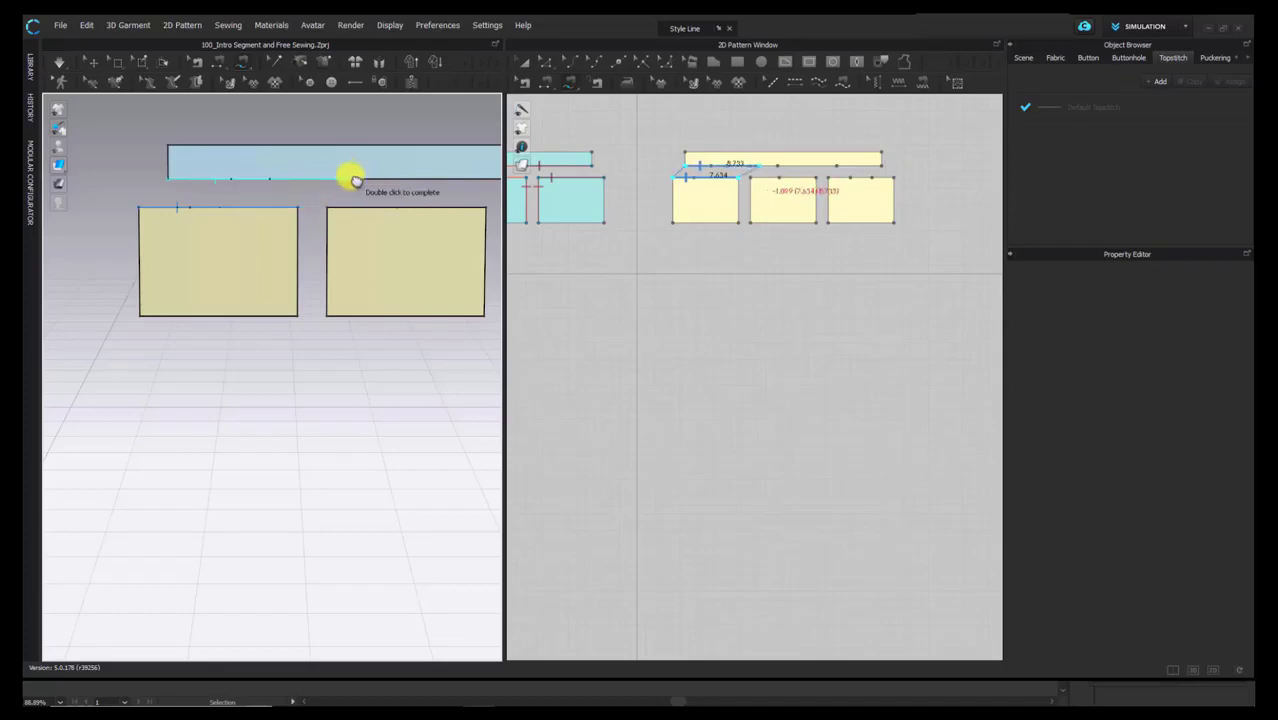
scroll(337, 187, "up", 1)
scroll(332, 184, "down", 1)
middle_click_drag(336, 186, 328, 200)
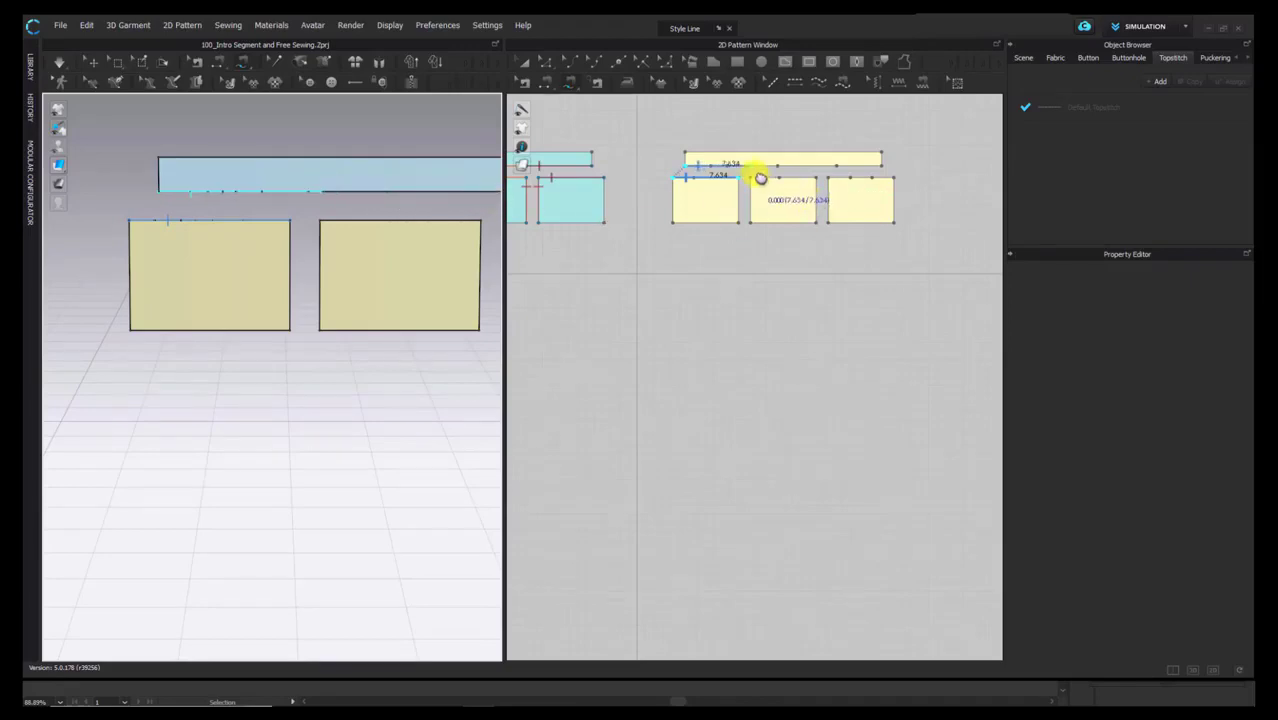
scroll(760, 178, "up", 5)
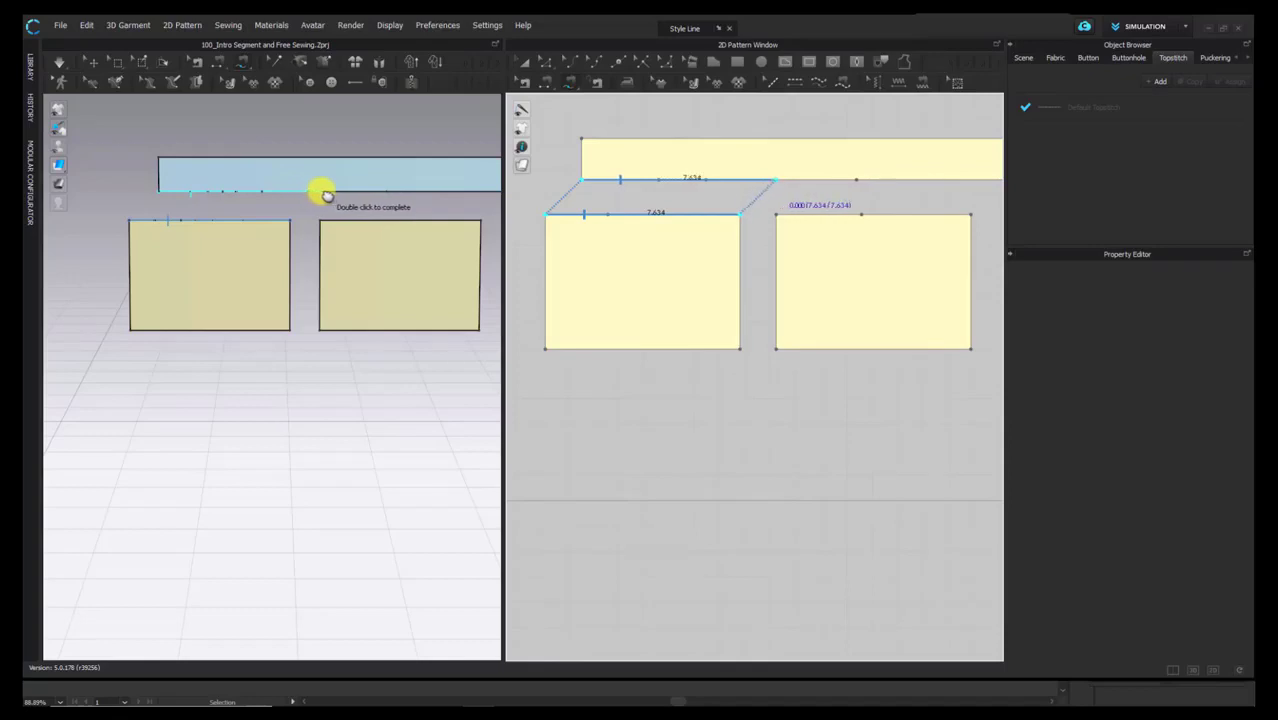
double_click(778, 181)
Step: Free-sew a 4.724 in stretch of the strip, starting at the first seam's end, to the middle yellow panel's whole upper edge in 3D
scroll(225, 220, "down", 2)
left_click(224, 218)
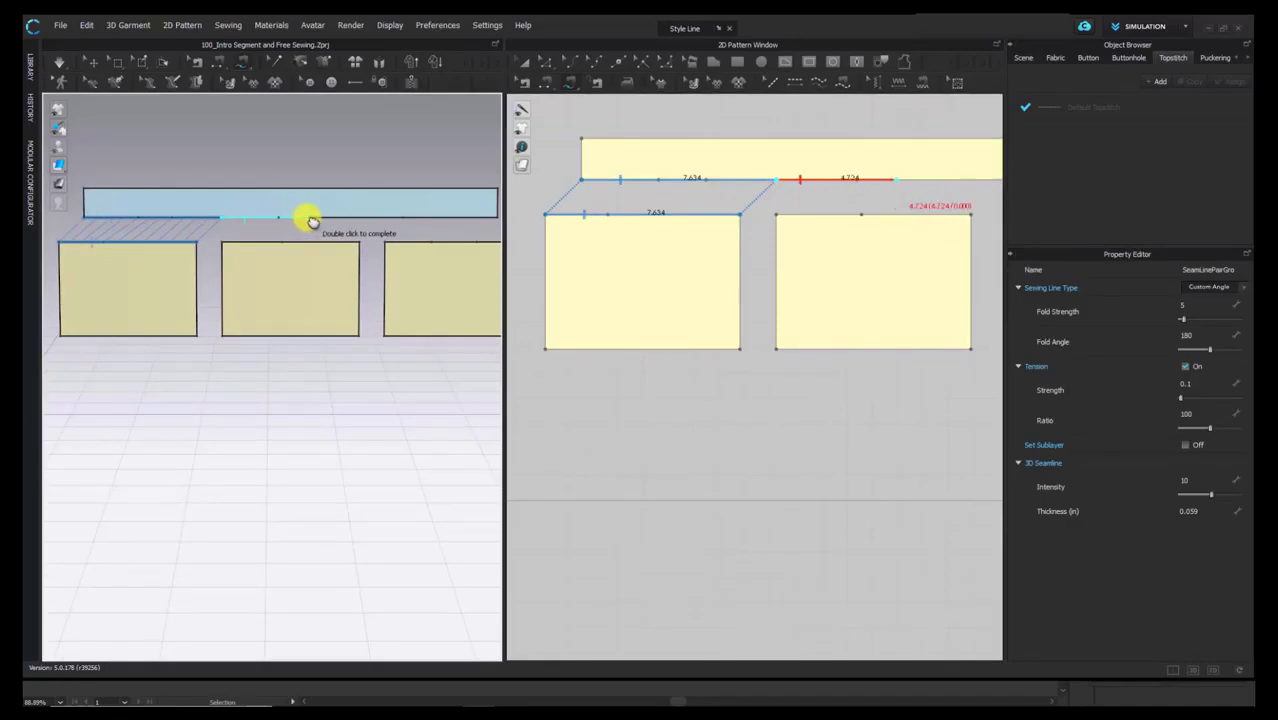
double_click(280, 217)
left_click(224, 242)
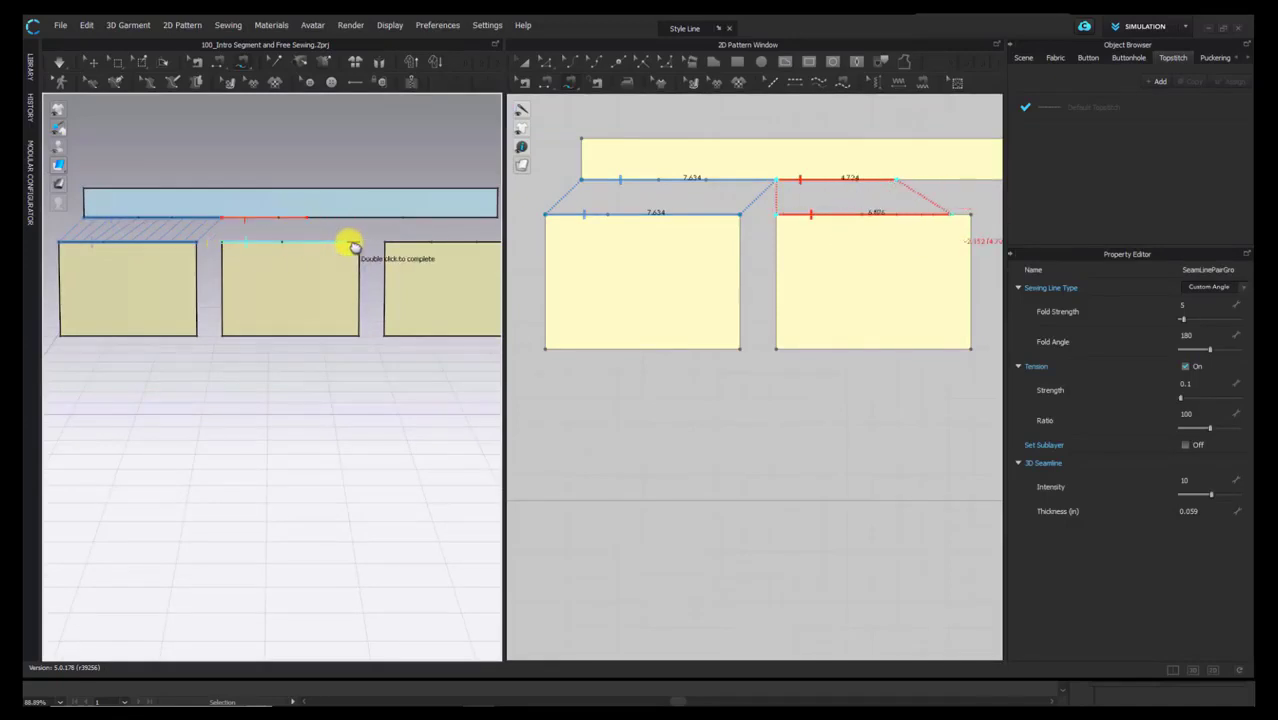
double_click(398, 246)
Step: Free-sew the third yellow panel's upper edge to the strip's last lower-edge stretch in 3D, tracing the two lines in opposite directions
middle_click_drag(420, 244, 223, 238)
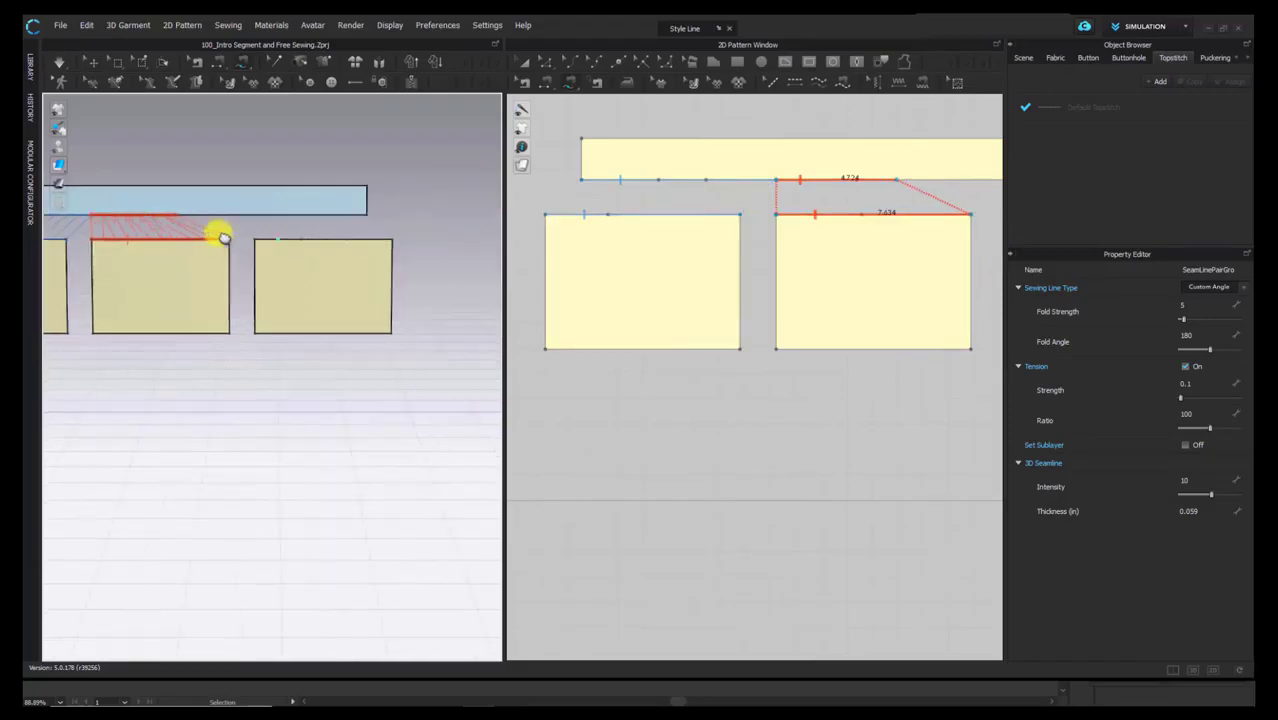
scroll(370, 225, "down", 1)
scroll(683, 208, "down", 2)
middle_click_drag(648, 220, 427, 183)
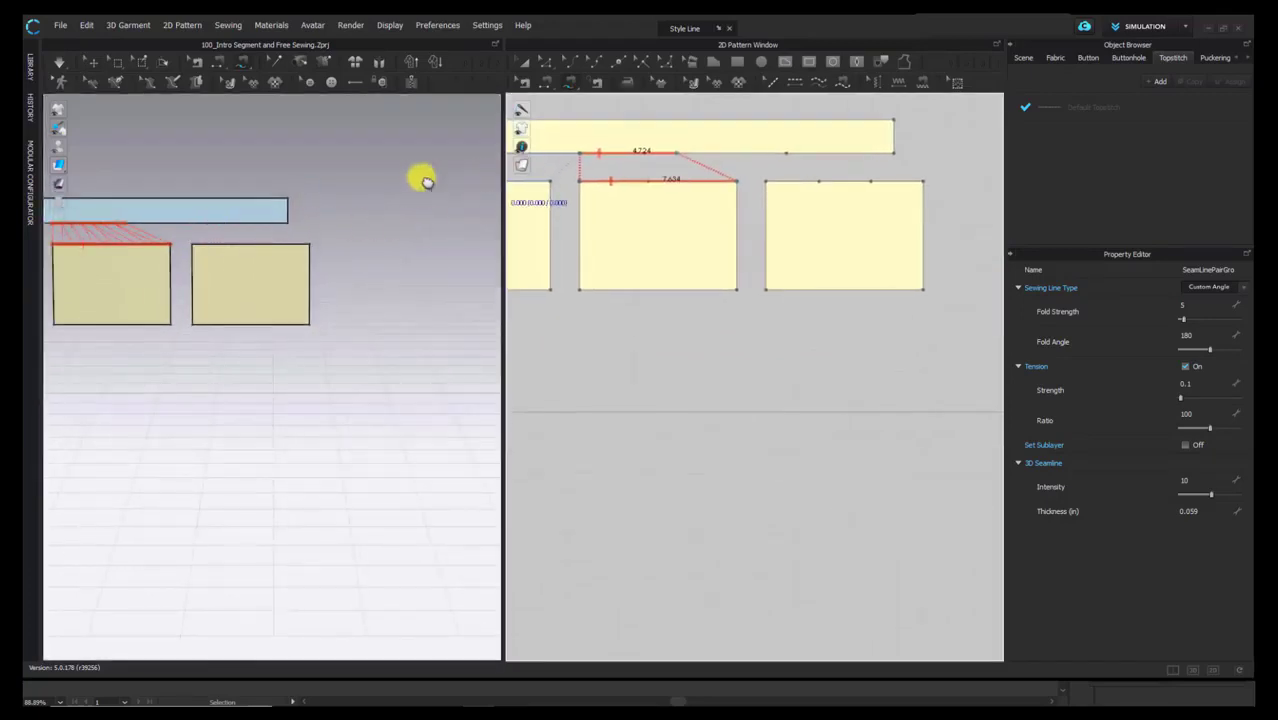
left_click(307, 243)
double_click(190, 245)
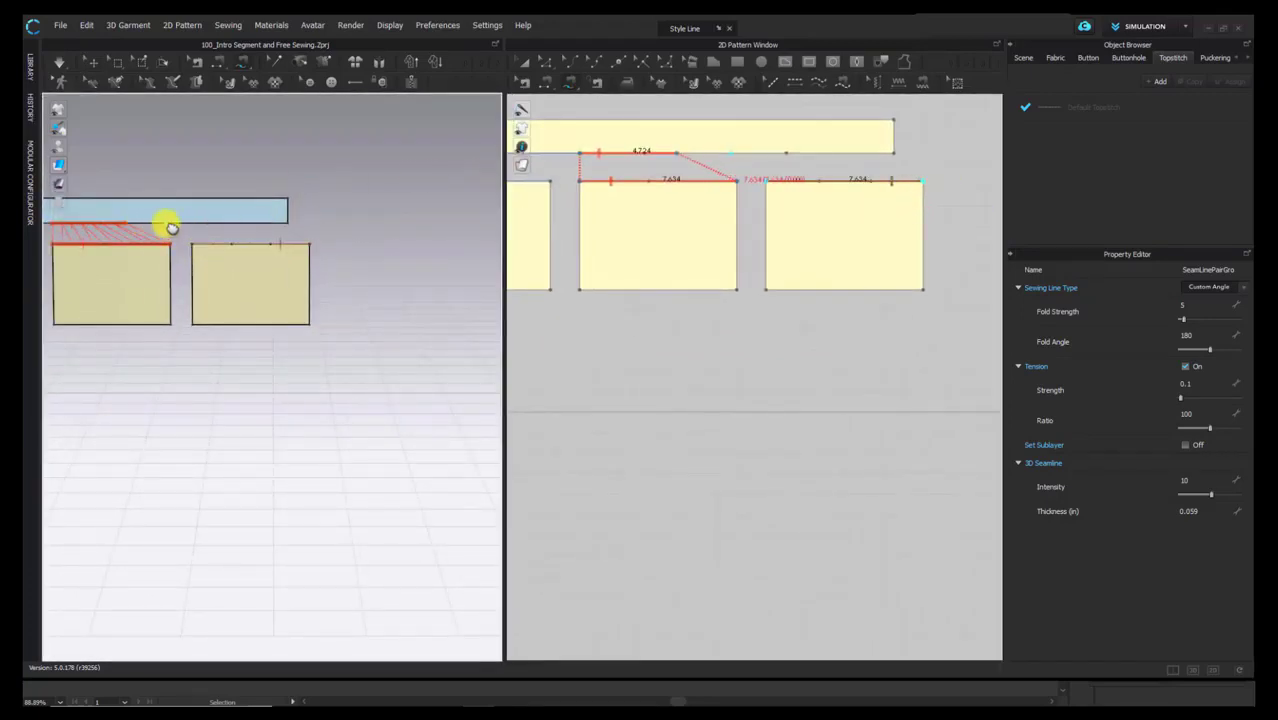
left_click(168, 224)
double_click(289, 223)
Step: Run the simulation briefly to drape the sewn yellow panels, and stop it
middle_click_drag(373, 200, 459, 197)
scroll(459, 197, "down", 1)
key("space")
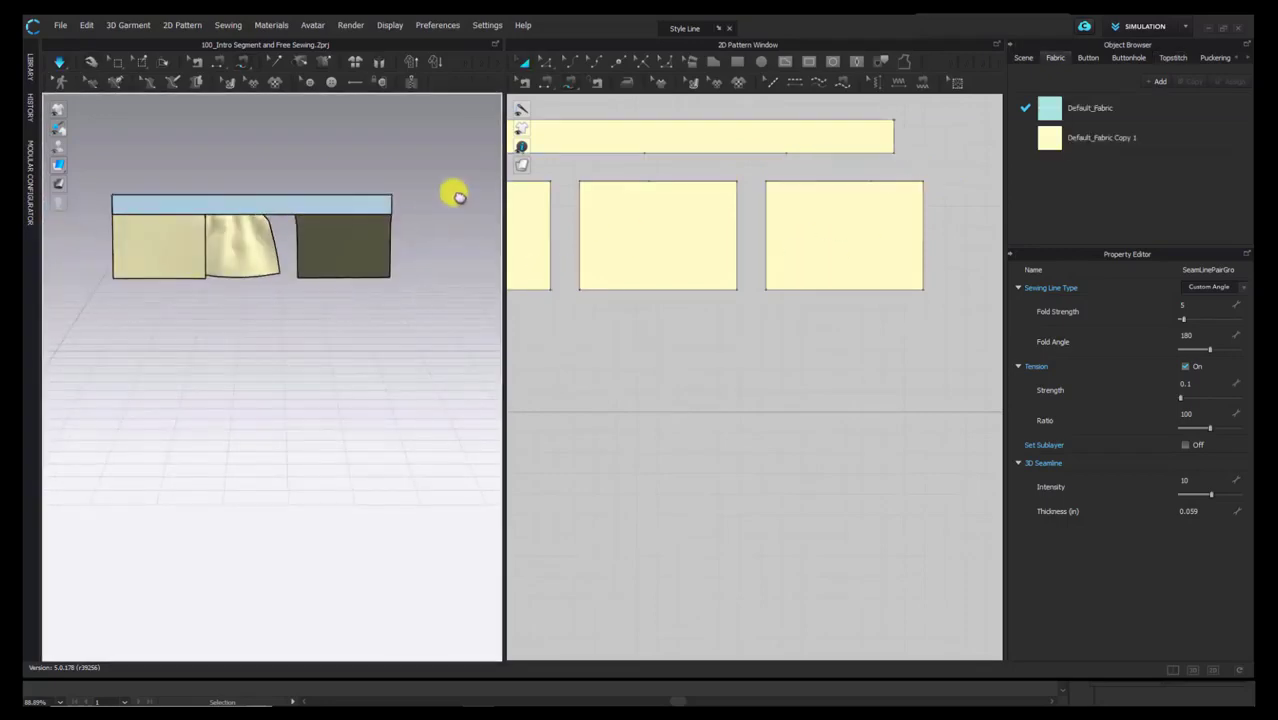
key("space")
scroll(704, 221, "down", 2)
middle_click_drag(704, 221, 753, 183)
middle_click_drag(420, 220, 392, 247)
scroll(392, 247, "down", 1)
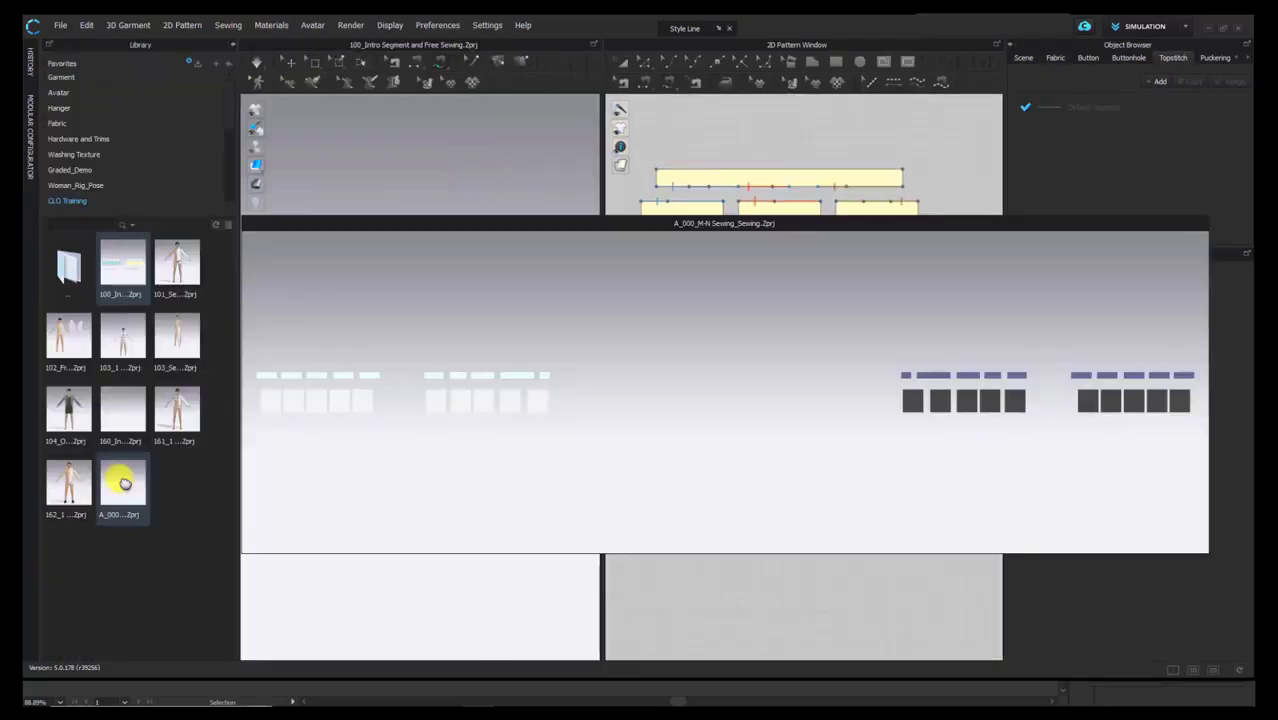
Step: Open the project A_000_M-N Sewing_Sewing.Zprj from the CLO Training library folder, close its description and collapse the library
double_click(122, 483)
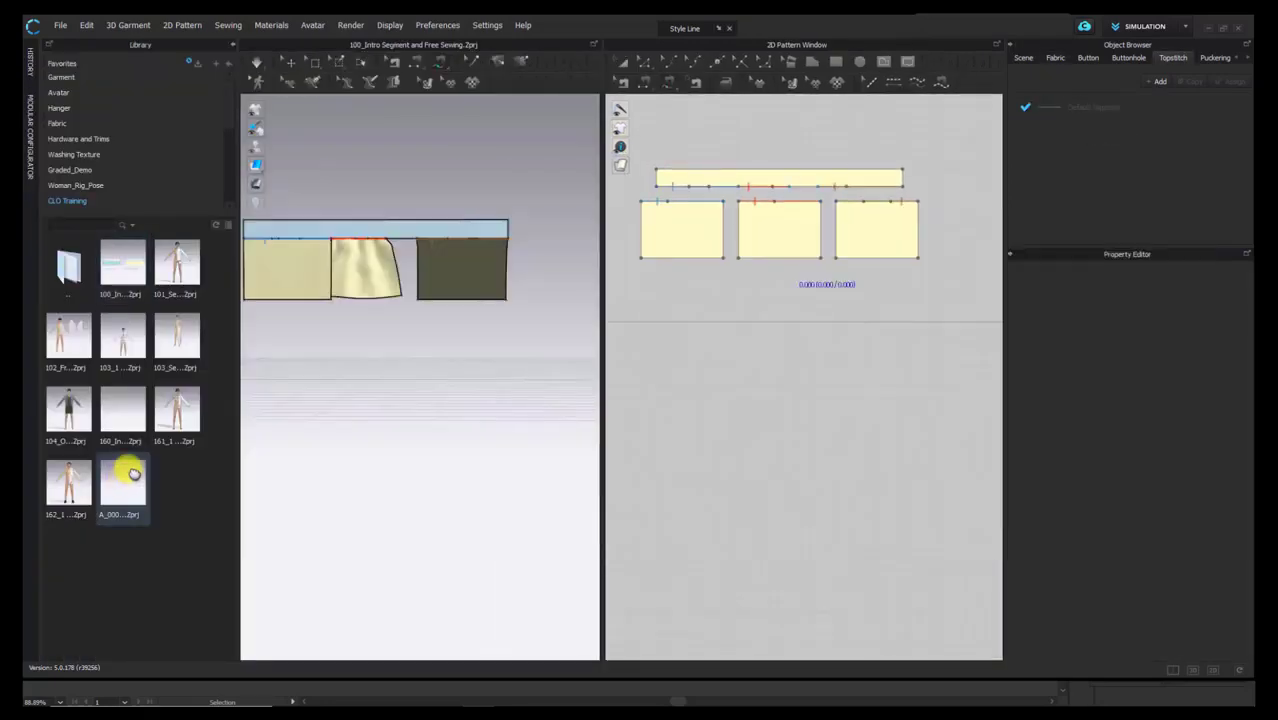
left_click(628, 382)
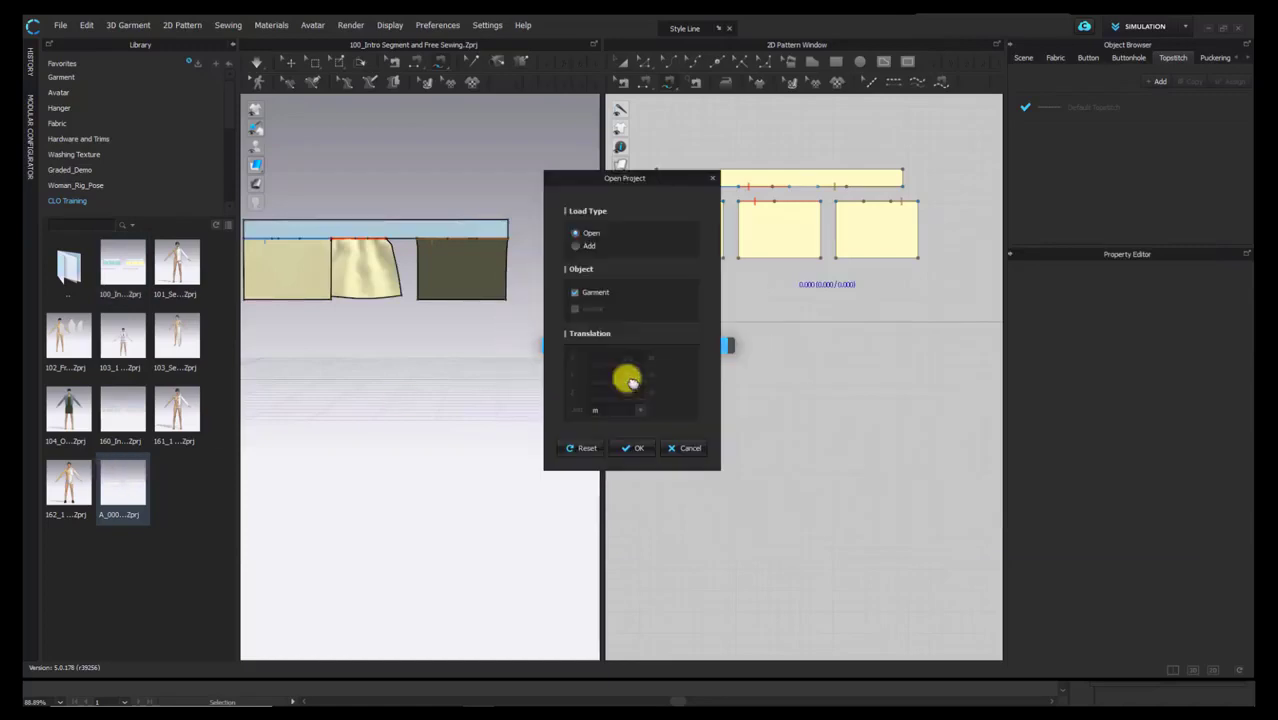
left_click(631, 447)
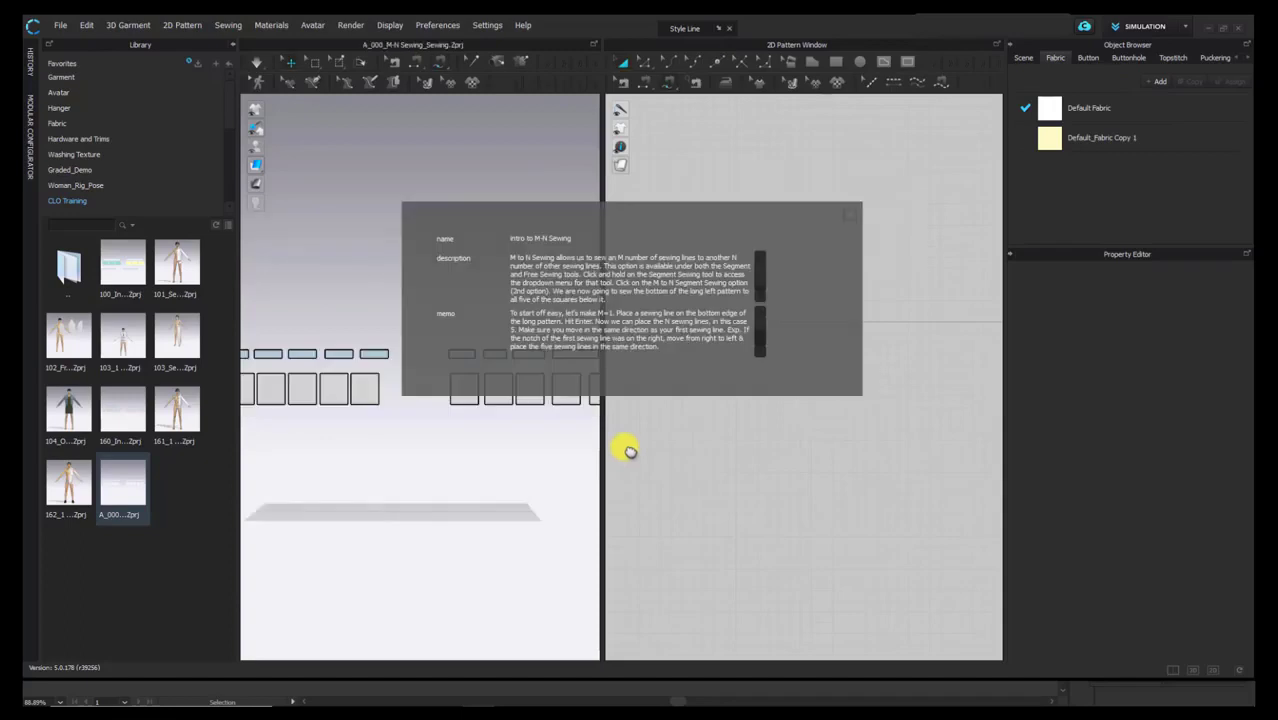
left_click(857, 209)
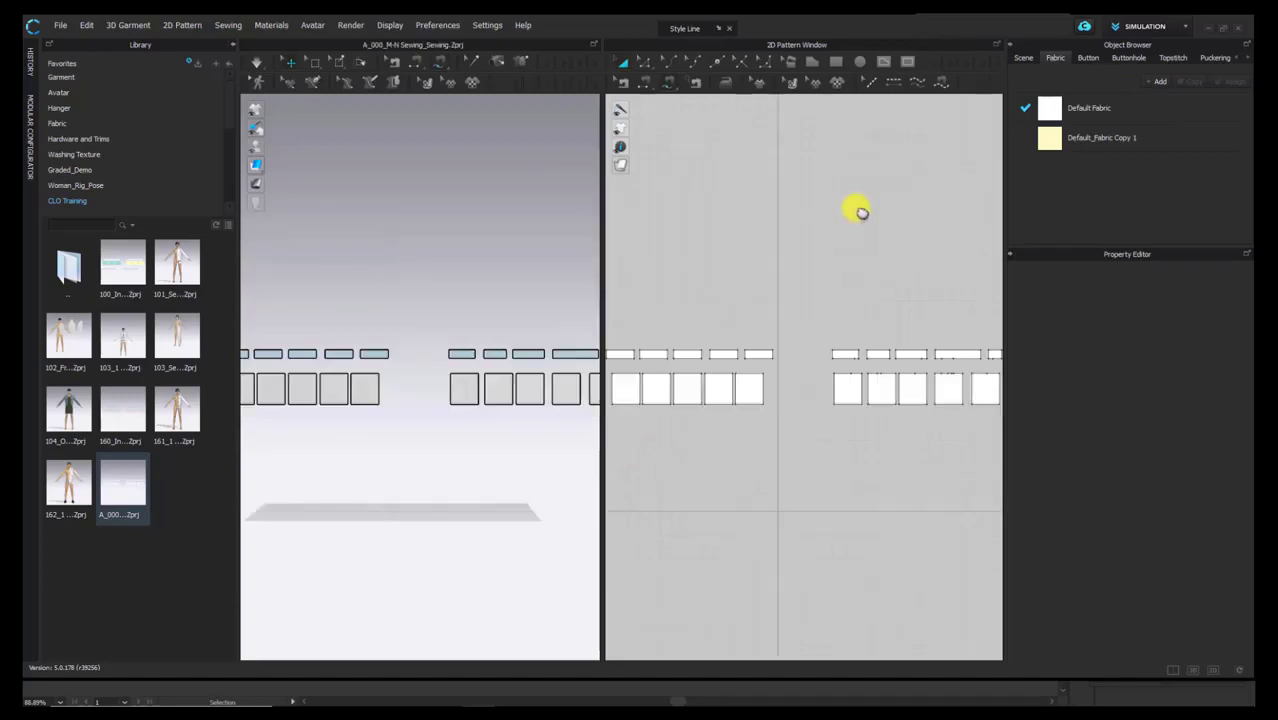
left_click(233, 44)
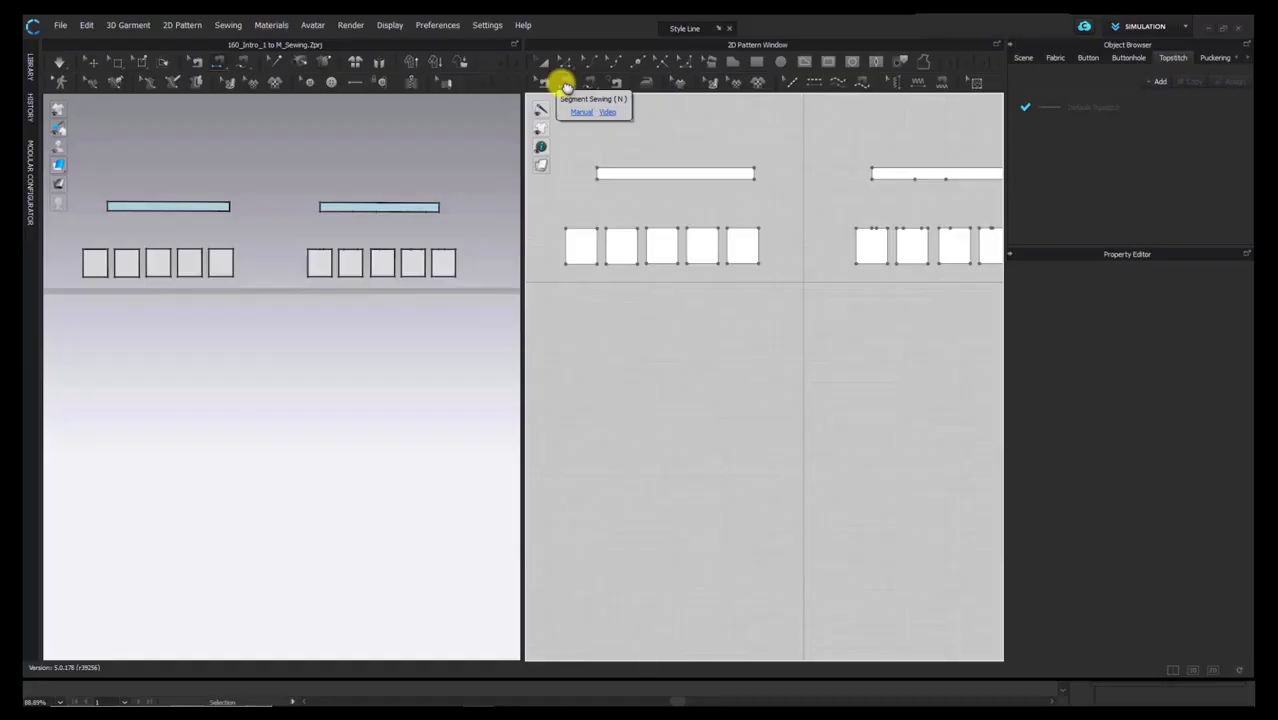
Step: Sew the first strip's whole lower edge to the upper edges of its five squares as one-to-many Segment Sewing, running the fourth square's edge in the opposite direction
left_click(565, 87)
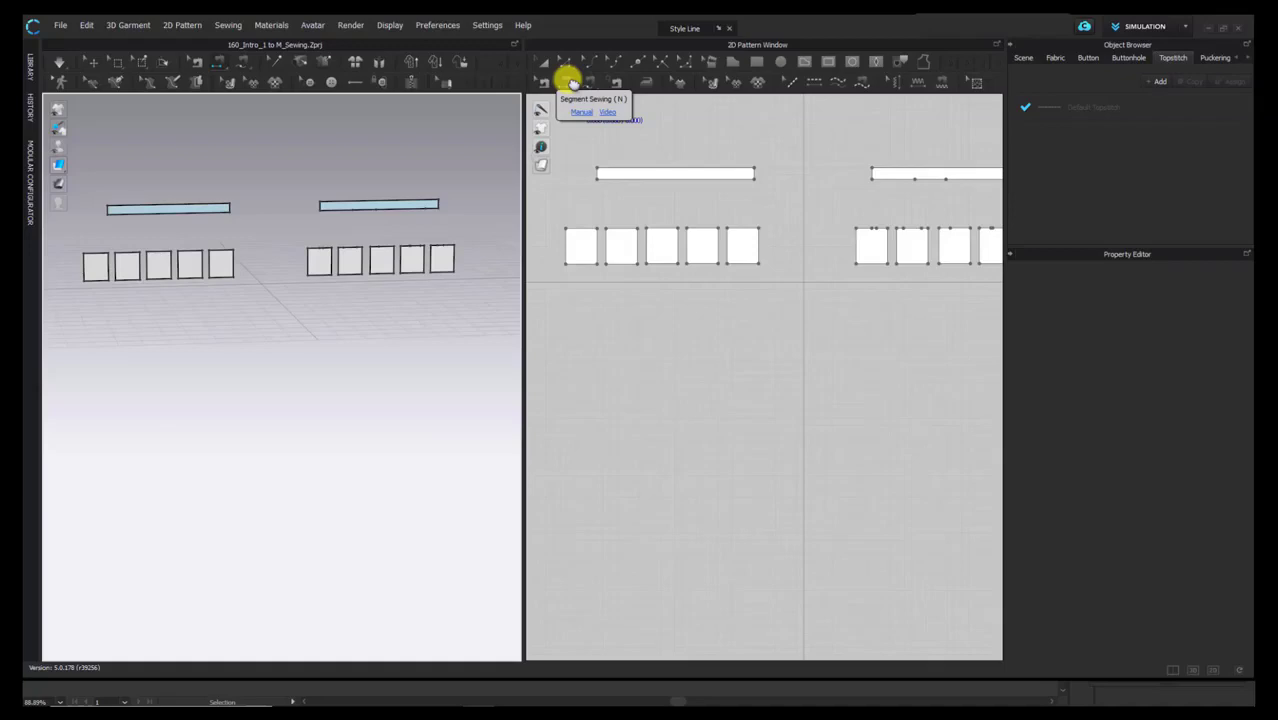
scroll(665, 246, "up", 5)
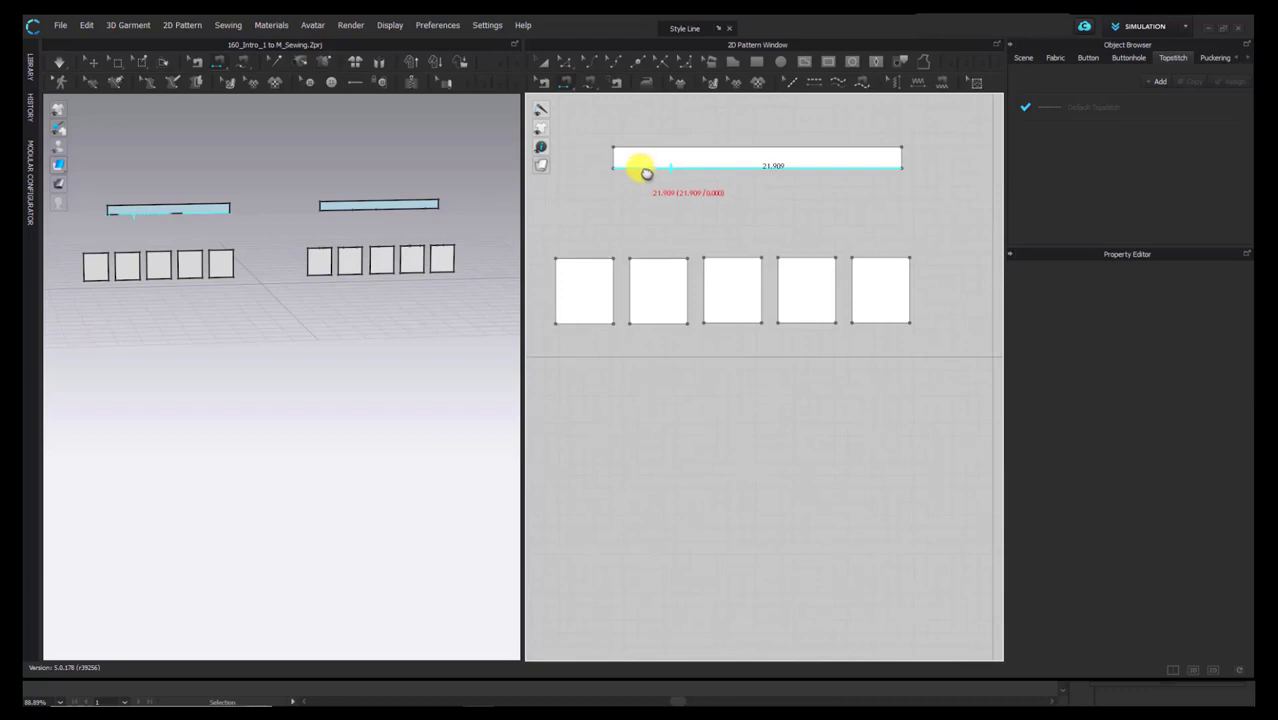
key("shift")
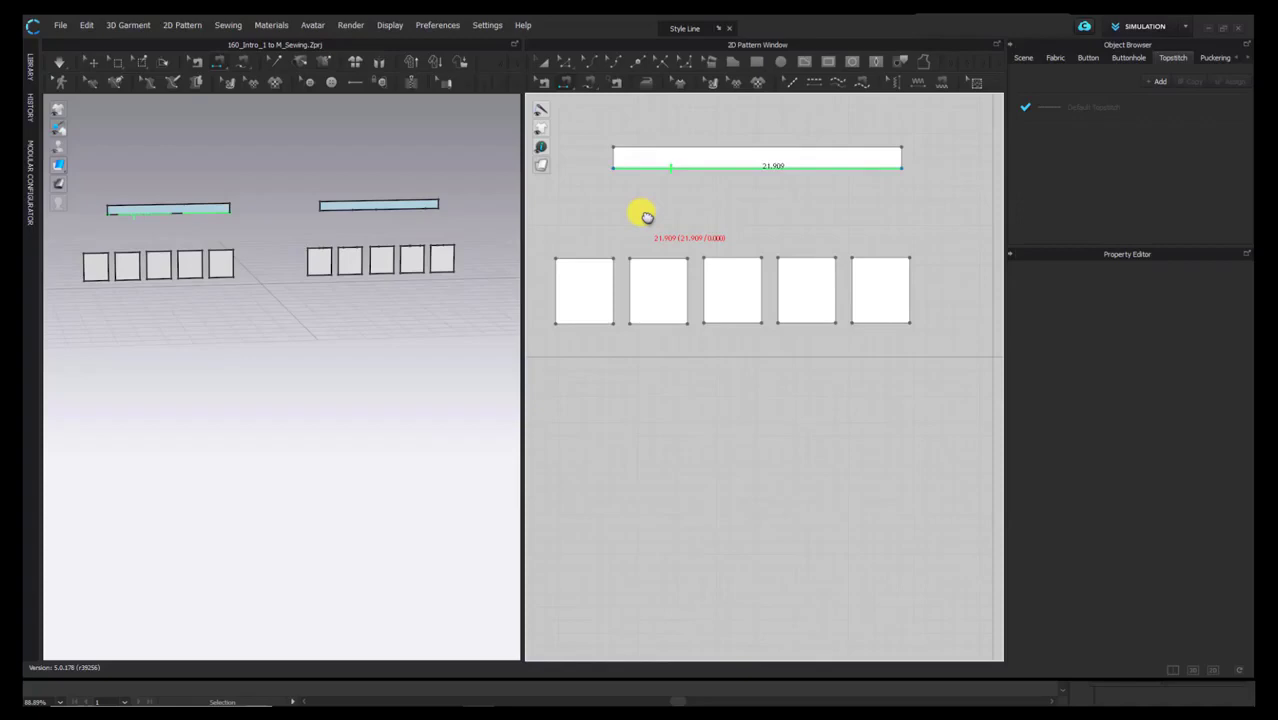
left_click(578, 262)
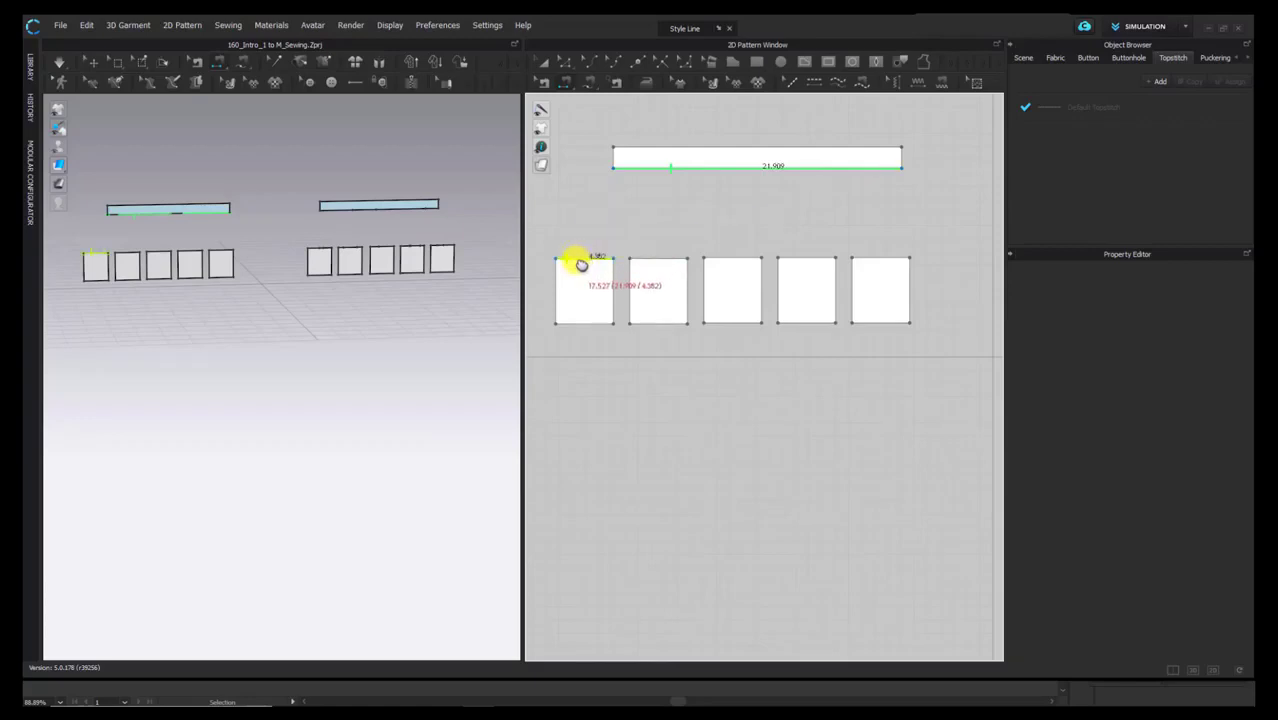
left_click(582, 262)
left_click(633, 260)
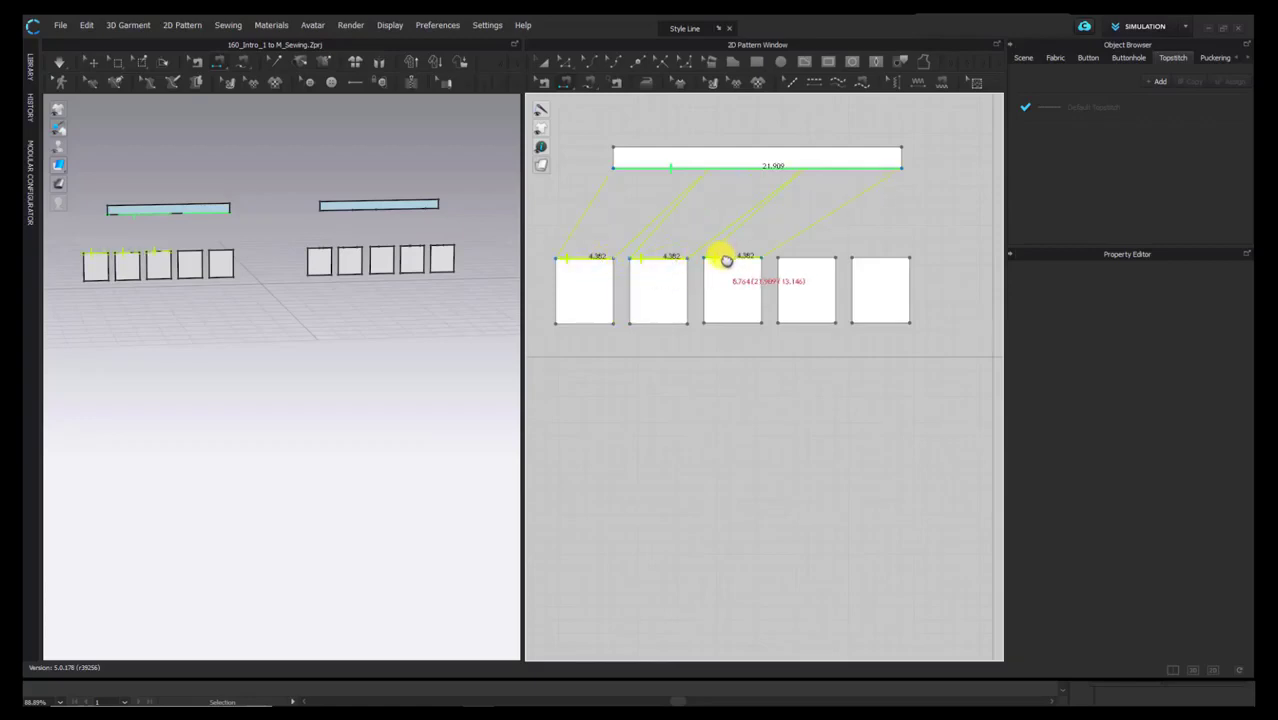
left_click(726, 260)
left_click(818, 257)
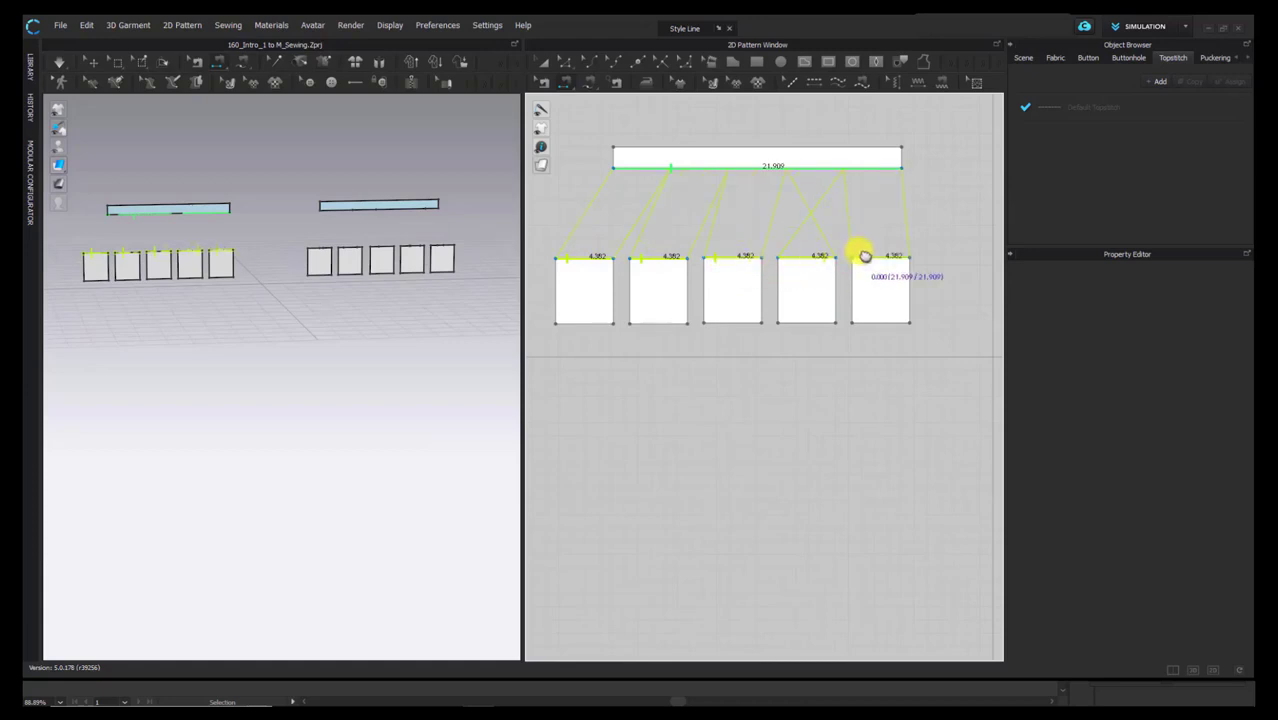
left_click(864, 257)
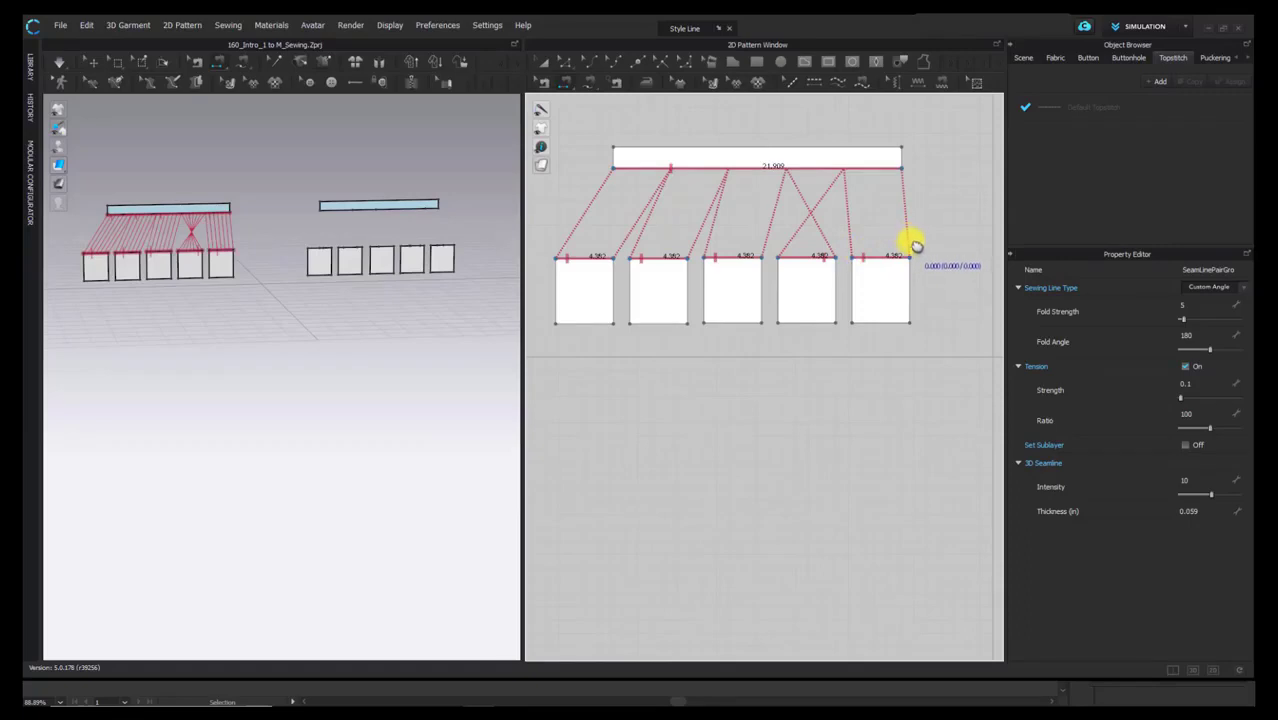
Step: Start Free Sewing on the second strip by tracing its whole lower edge as the single side of a one-to-many seam
scroll(908, 238, "down", 2)
scroll(893, 248, "down", 1)
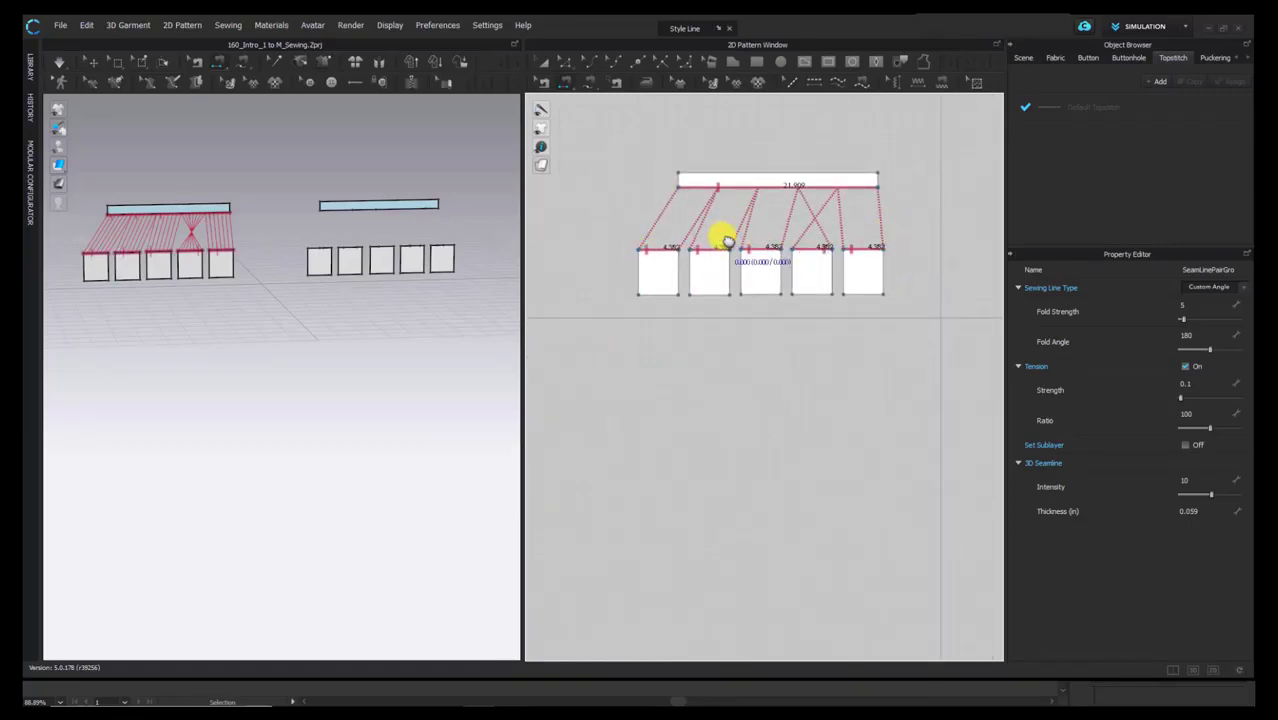
right_click_drag(708, 274, 718, 249)
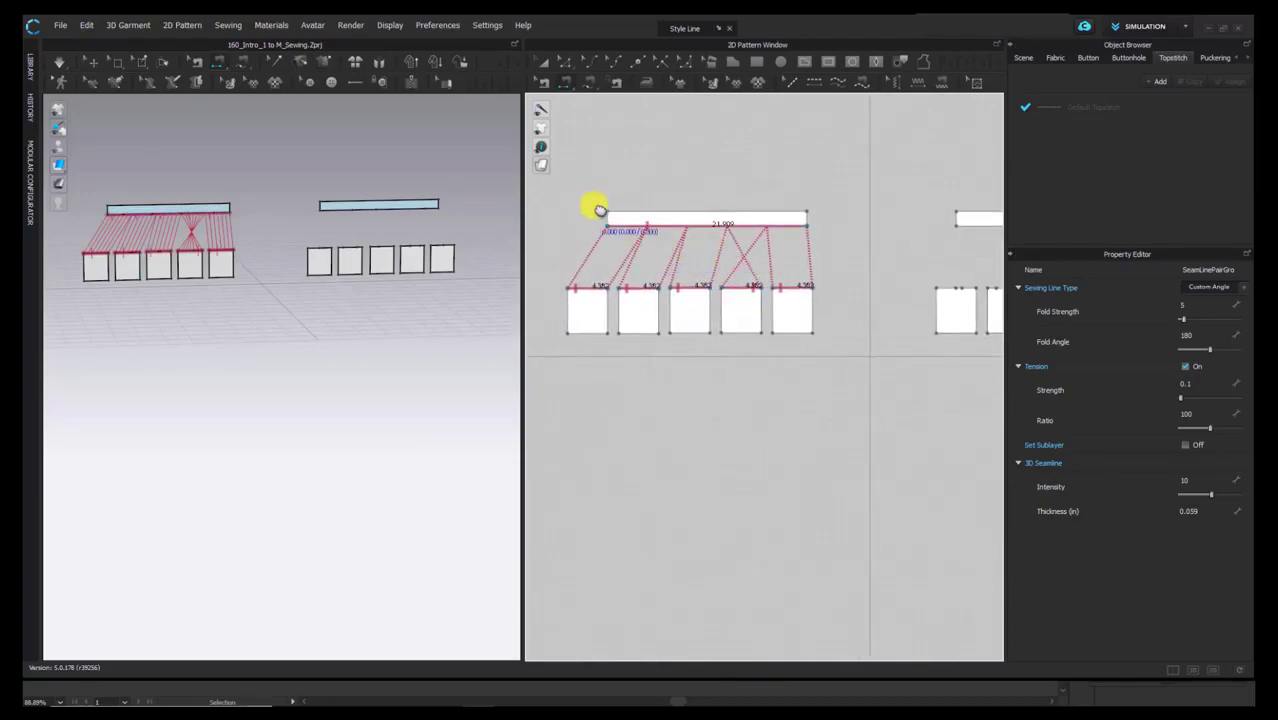
middle_click_drag(715, 262, 709, 281)
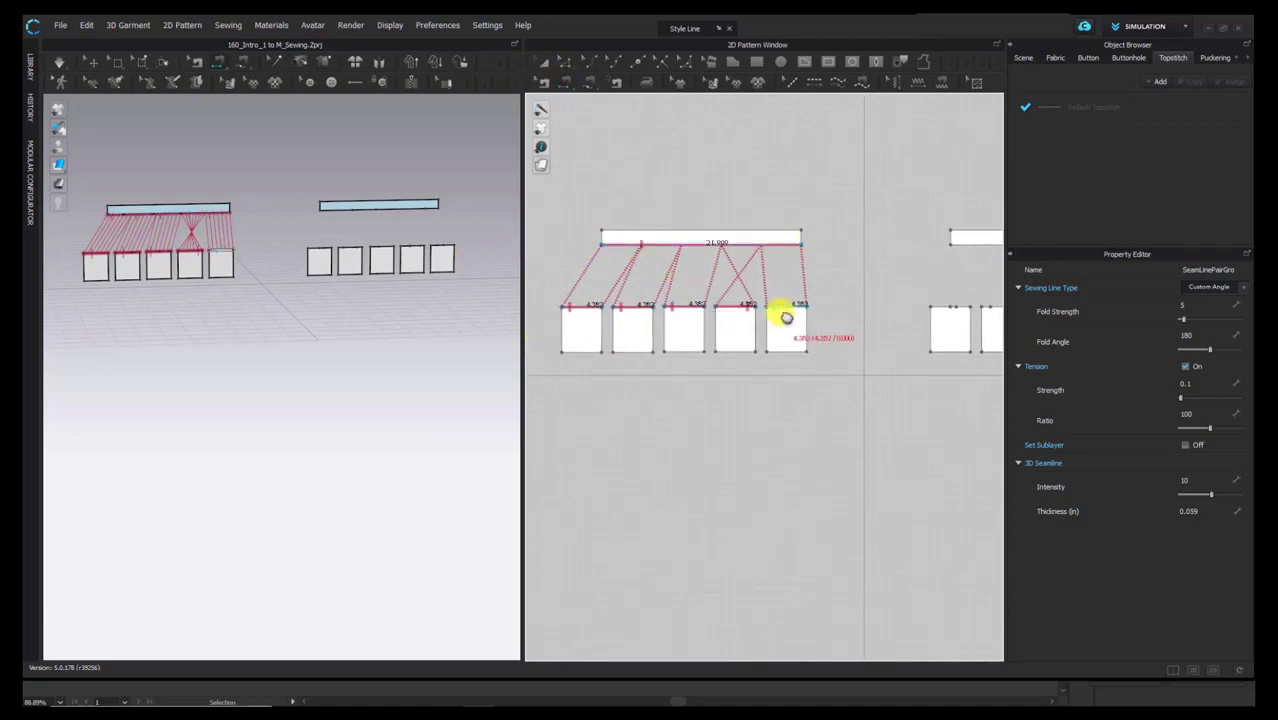
scroll(800, 320, "down", 2)
middle_click_drag(838, 289, 793, 271)
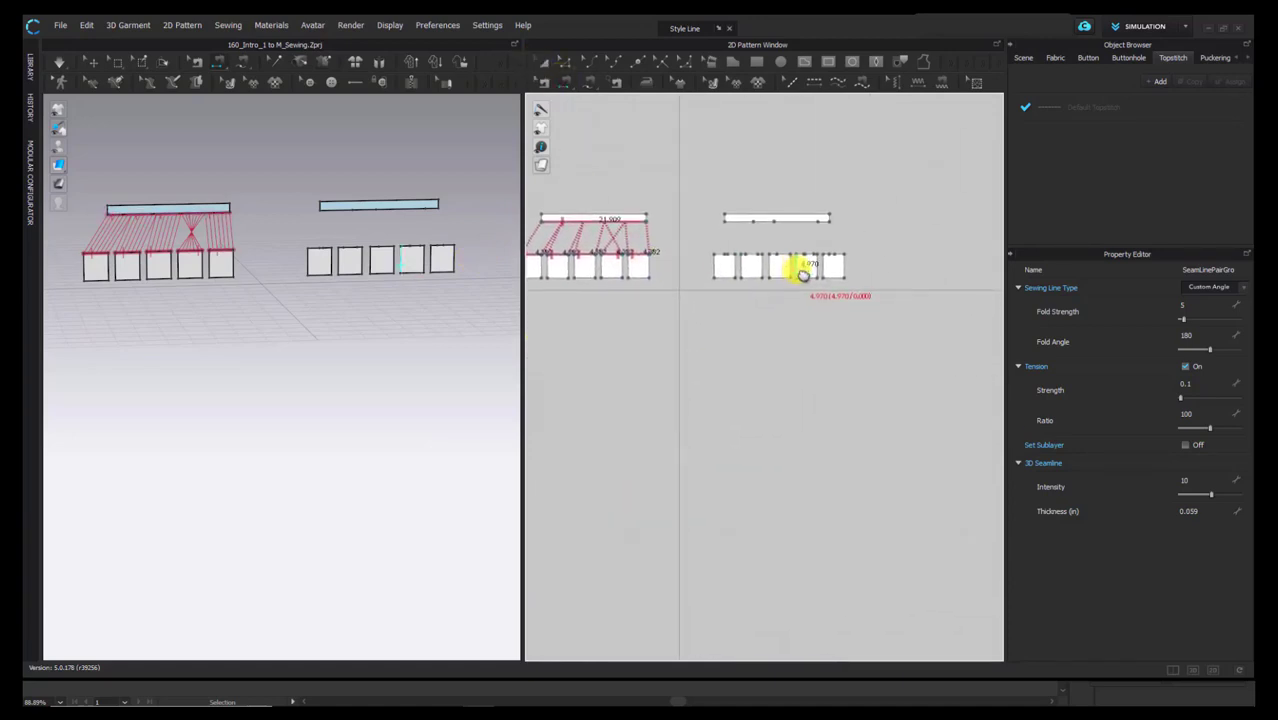
scroll(855, 299, "up", 2)
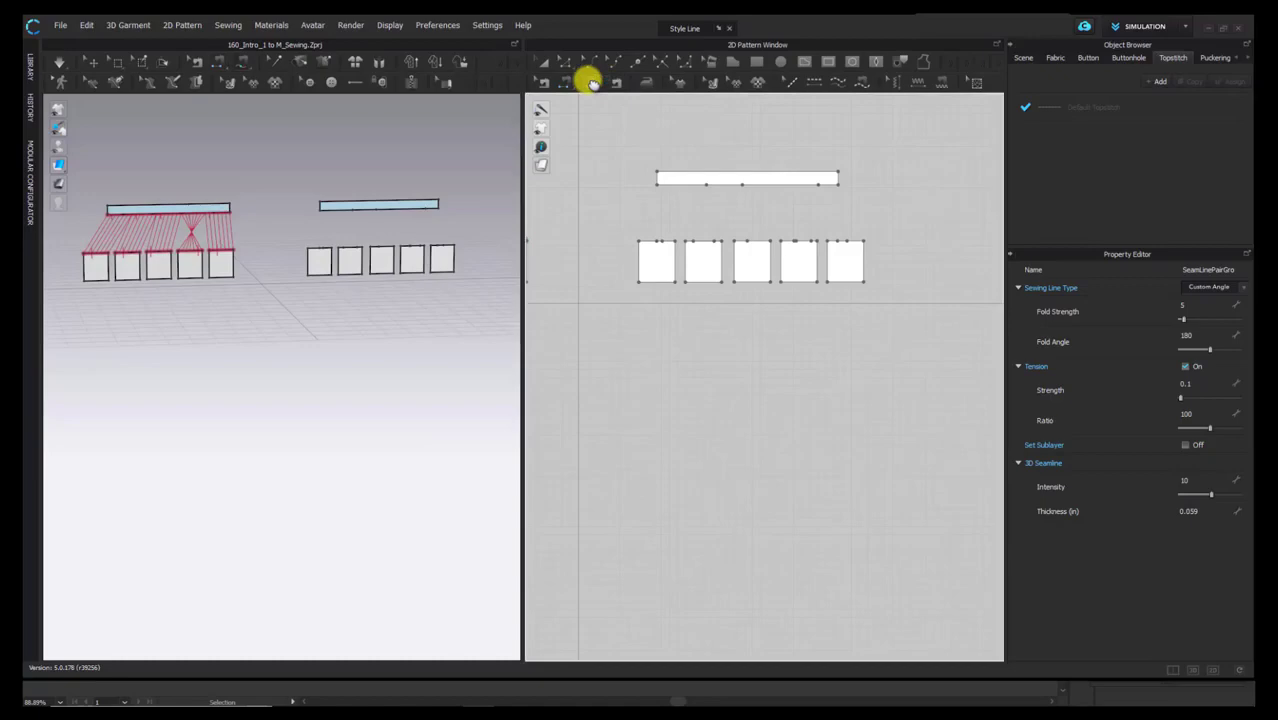
left_click(590, 82)
left_click(659, 185)
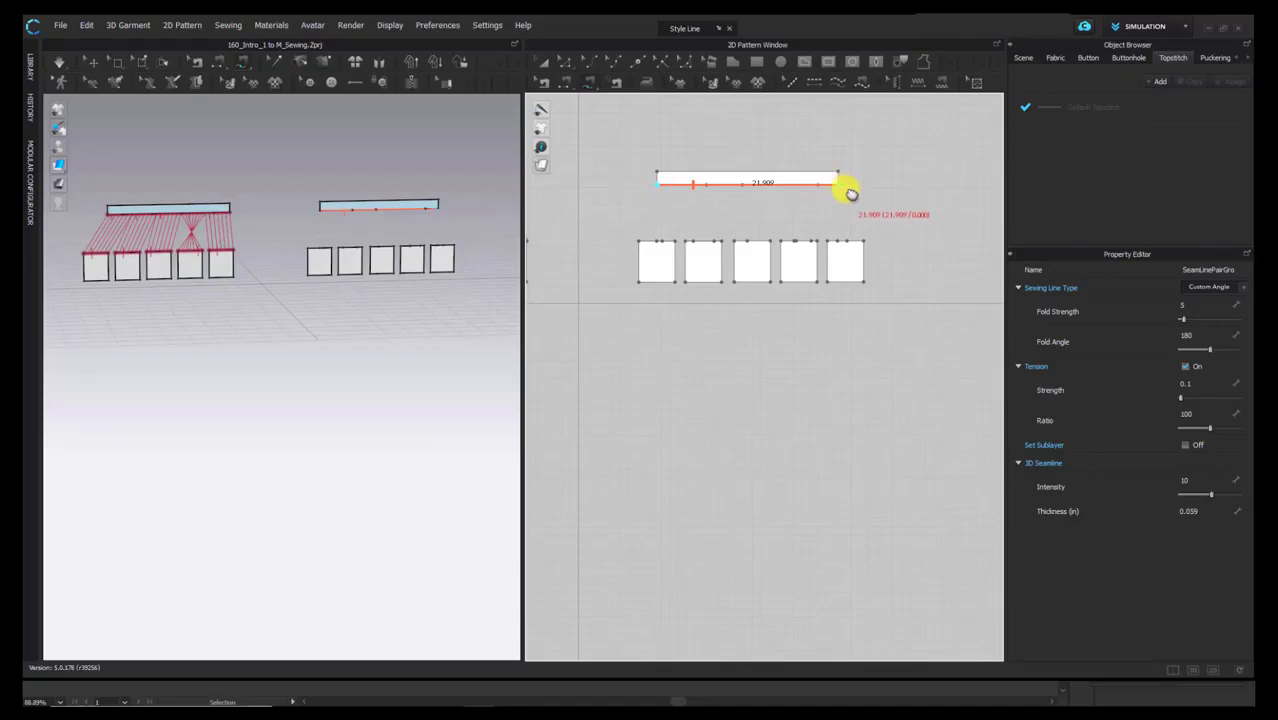
left_click(845, 188)
Step: Trace the upper edges of the second set's five squares in the strip's direction to complete the one-to-many free seam
scroll(679, 251, "up", 3)
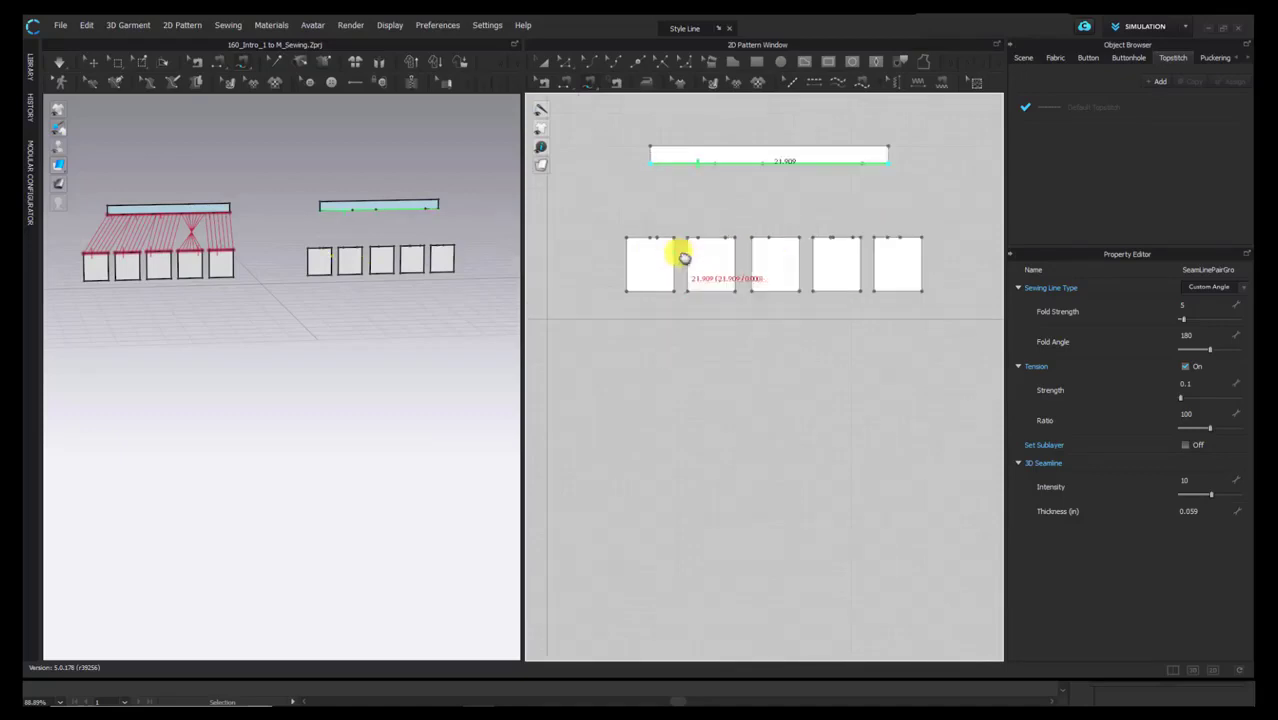
left_click(591, 228)
left_click(670, 228)
left_click(695, 228)
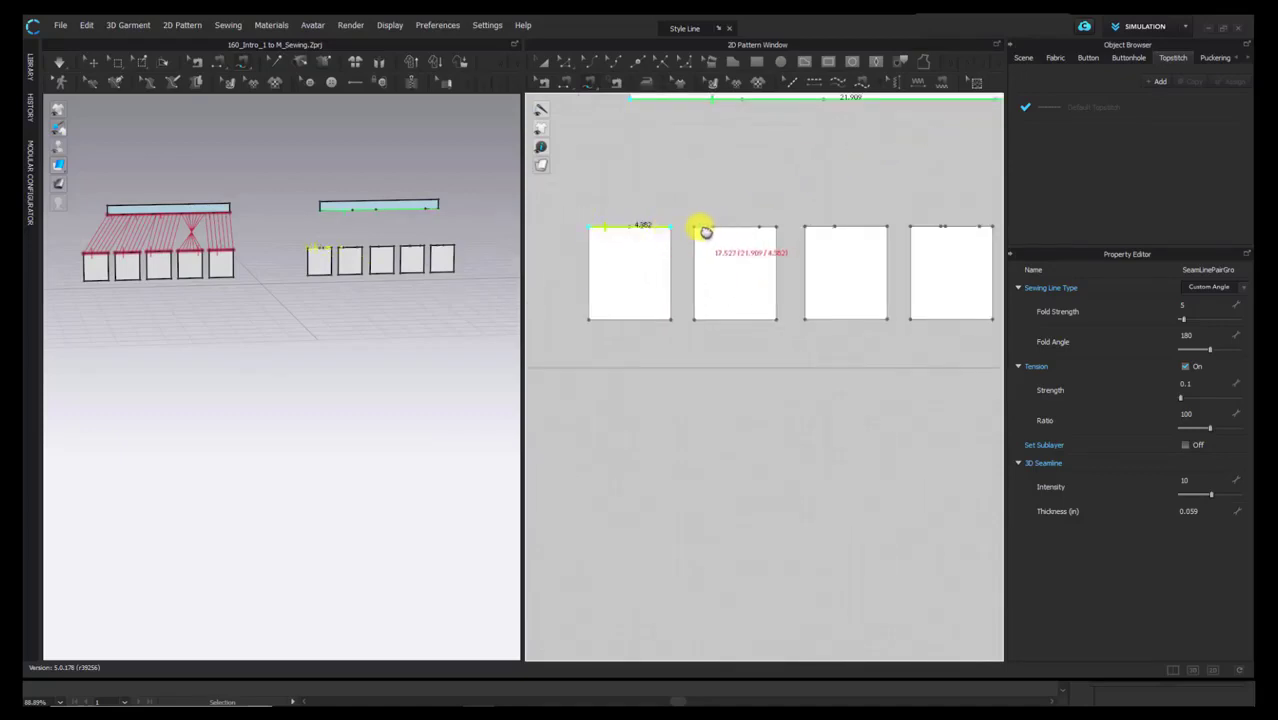
left_click(779, 230)
scroll(821, 232, "down", 2)
middle_click_drag(821, 232, 753, 264)
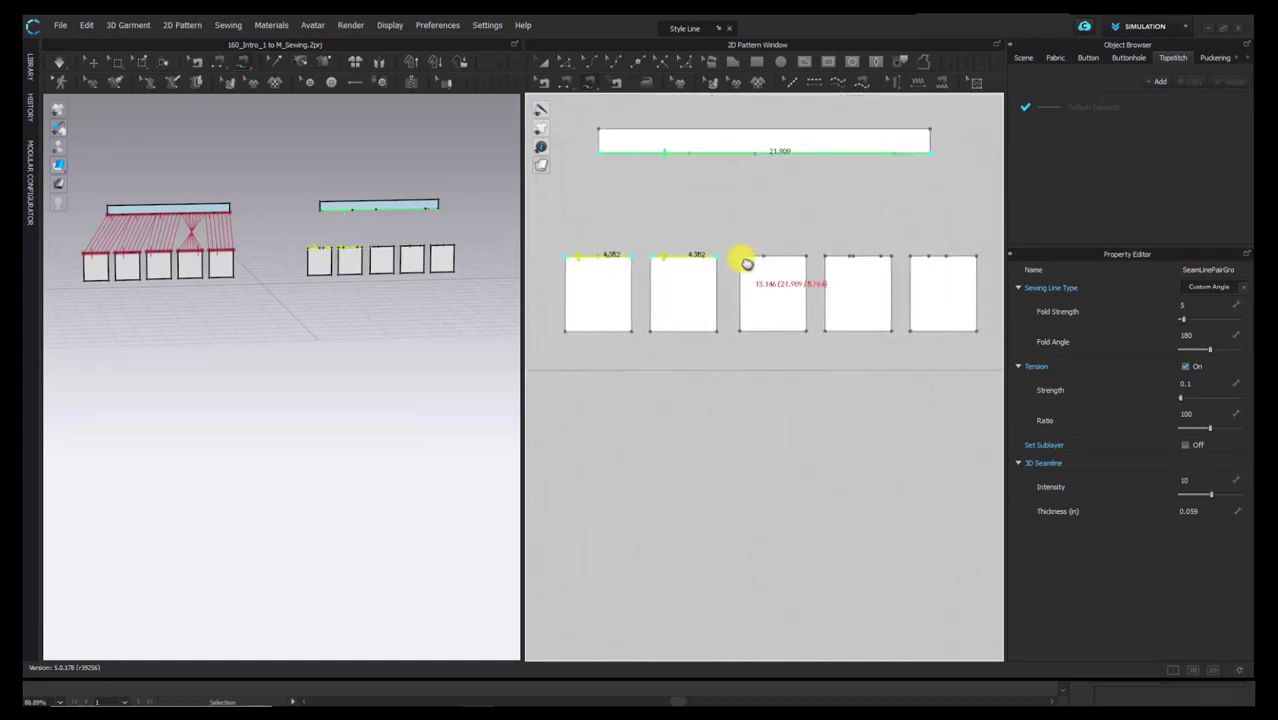
left_click(744, 260)
left_click(806, 258)
left_click(826, 258)
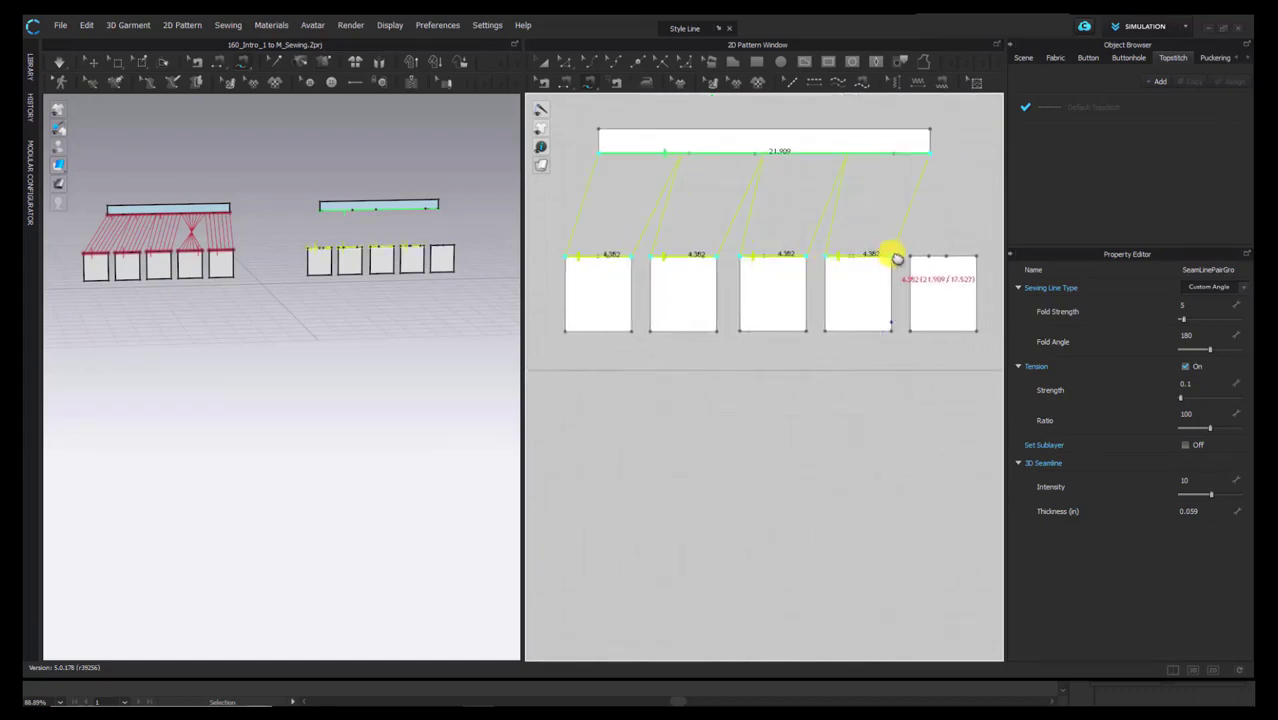
left_click(891, 258)
left_click(910, 258)
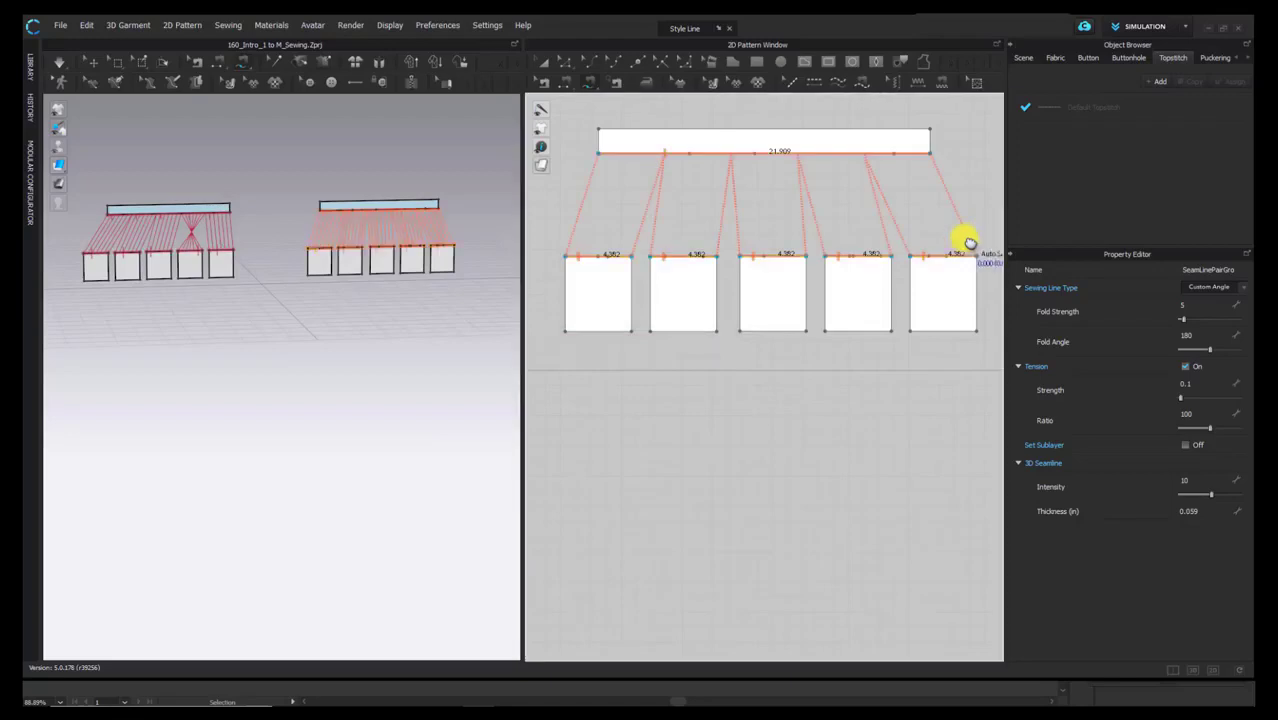
Step: Reverse the first strip's whole one-to-many seam with Edit Sewing
right_click_drag(353, 311, 372, 311)
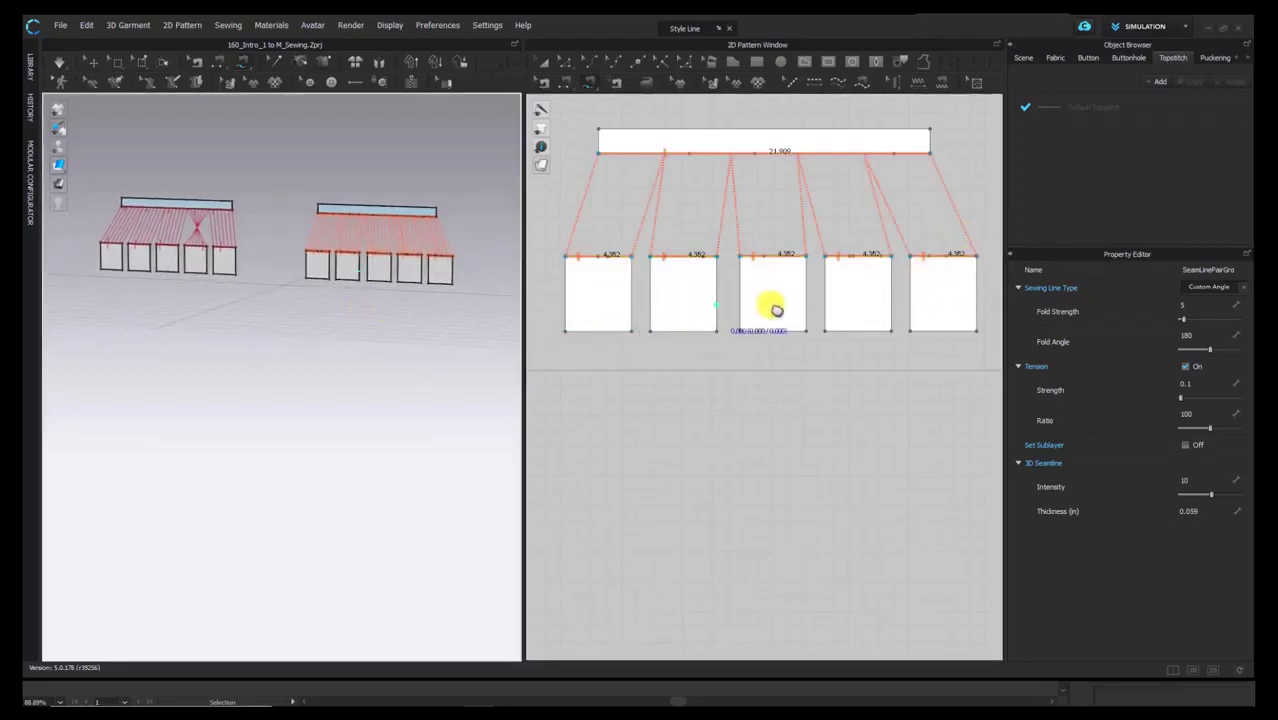
scroll(777, 303, "down", 4)
left_click(654, 264)
middle_click_drag(745, 160, 883, 145)
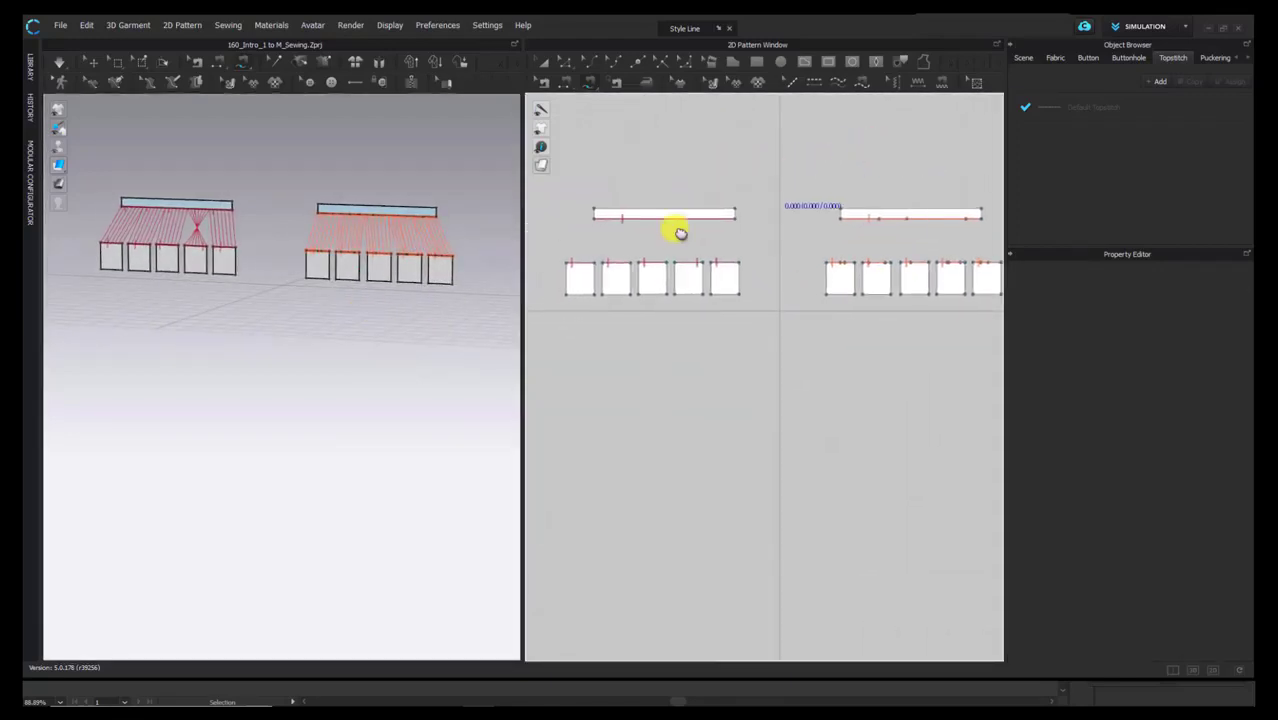
right_click_drag(322, 294, 300, 297)
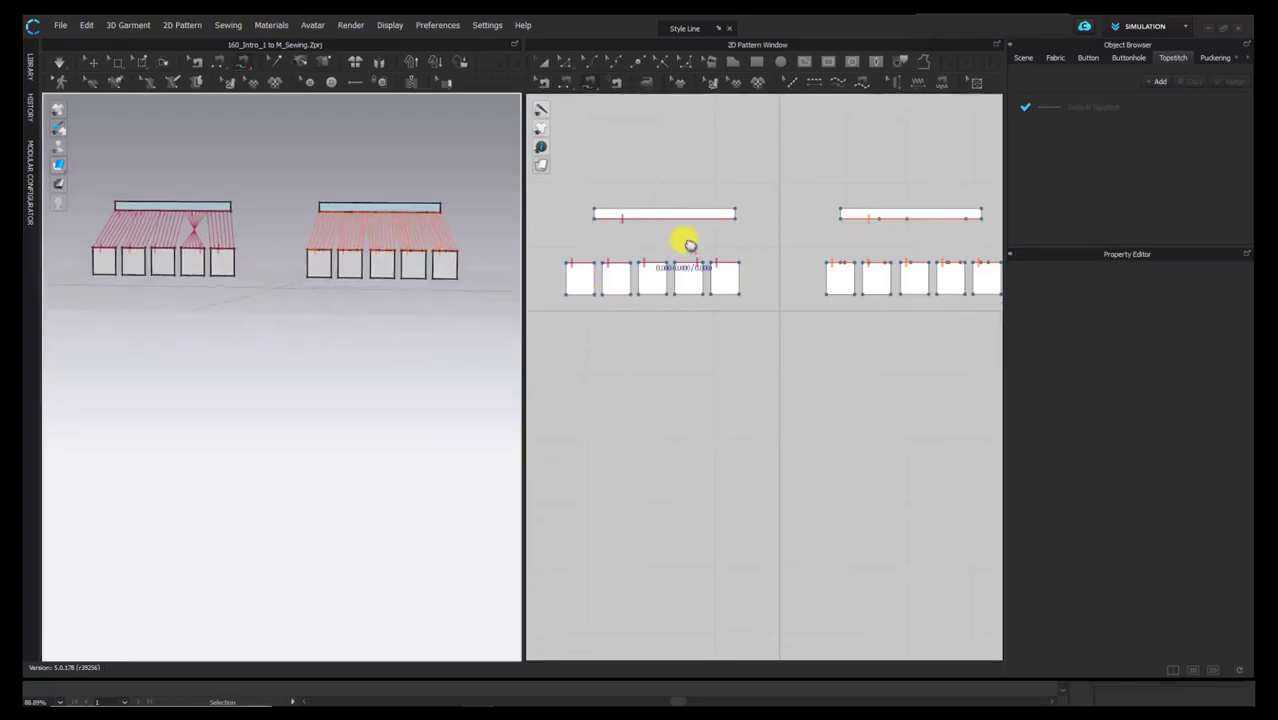
left_click(546, 84)
left_click(668, 220)
right_click(668, 221)
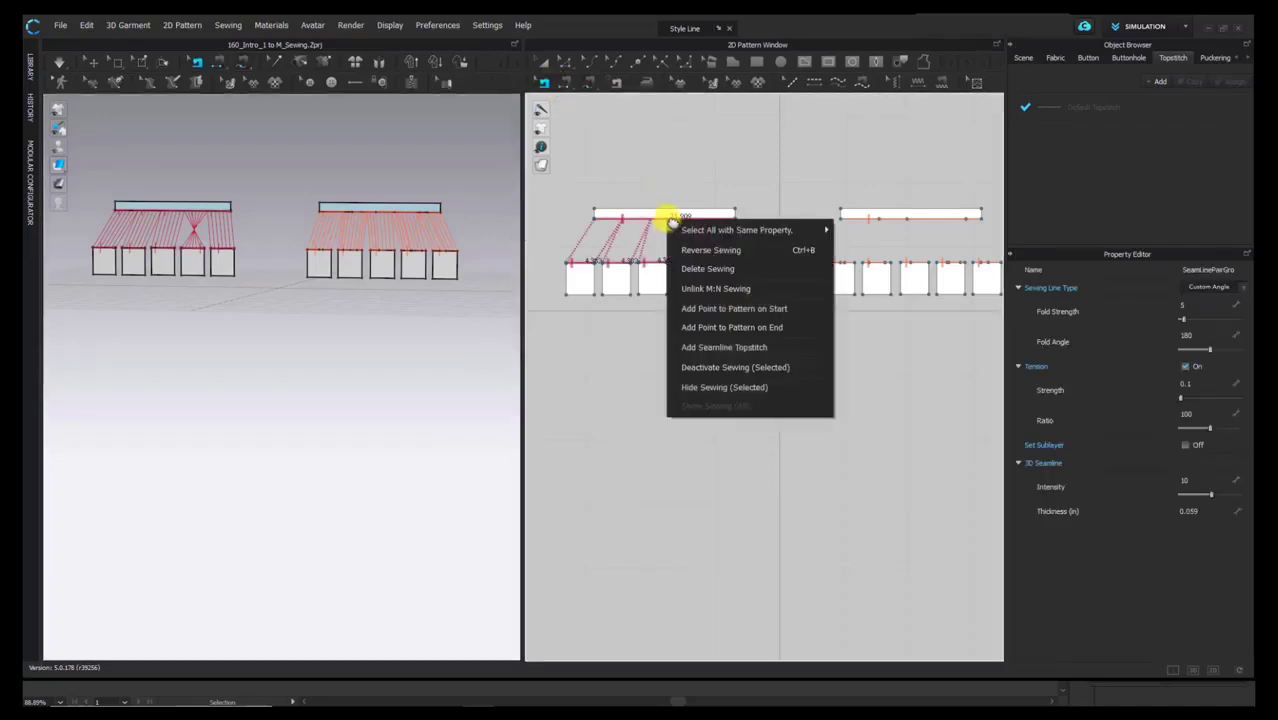
left_click(707, 251)
right_click(657, 216)
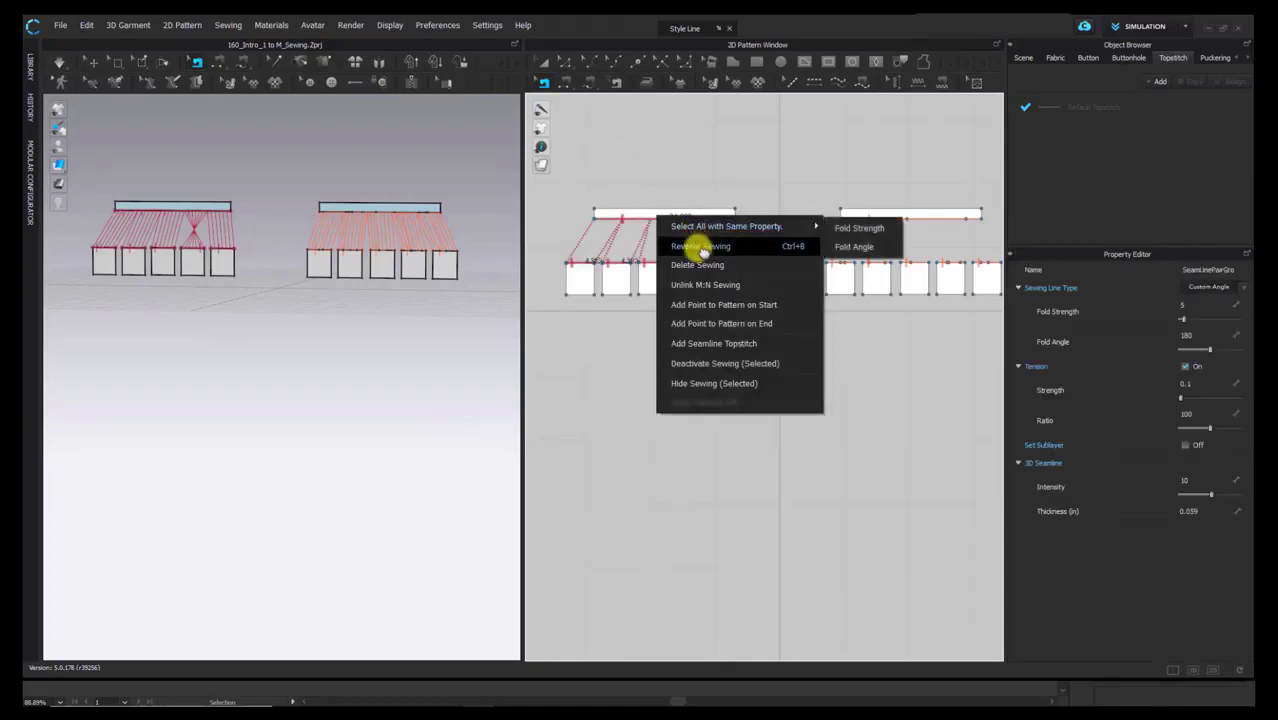
left_click(677, 247)
Step: Reverse the first strip's one-to-many seam once more to restore its original direction, and deselect it
right_click(673, 224)
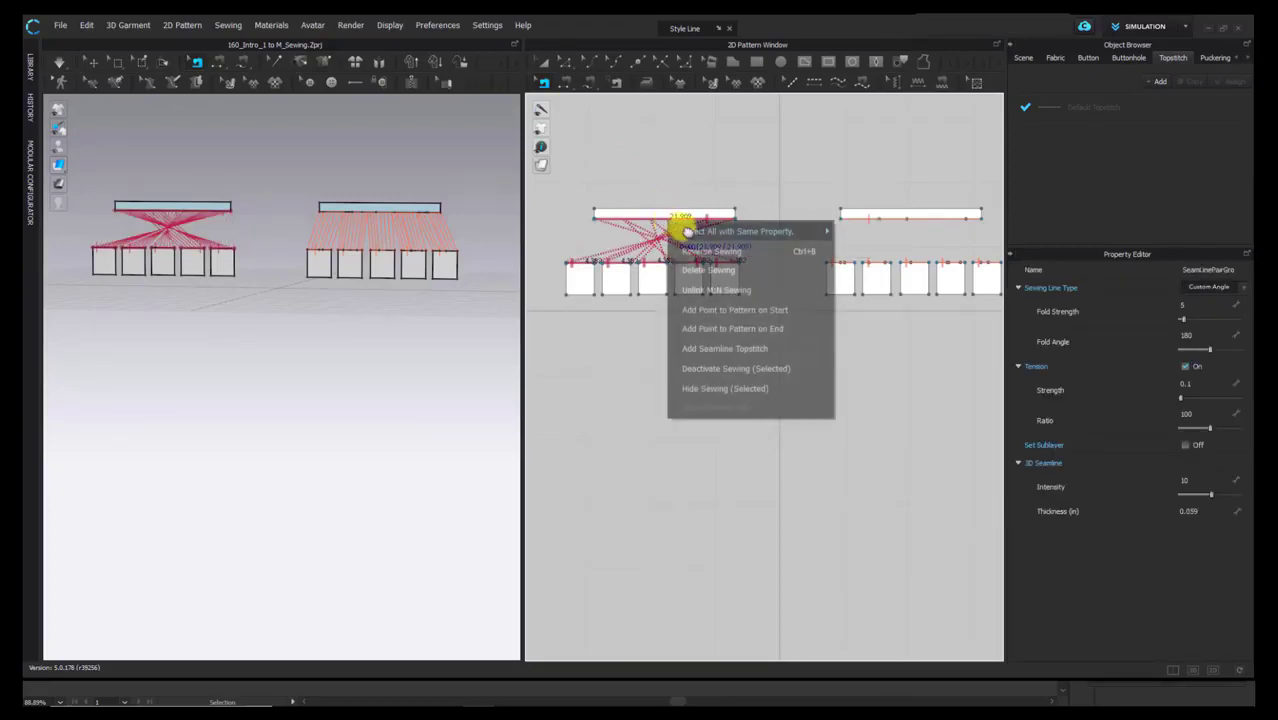
left_click(696, 248)
left_click(689, 197)
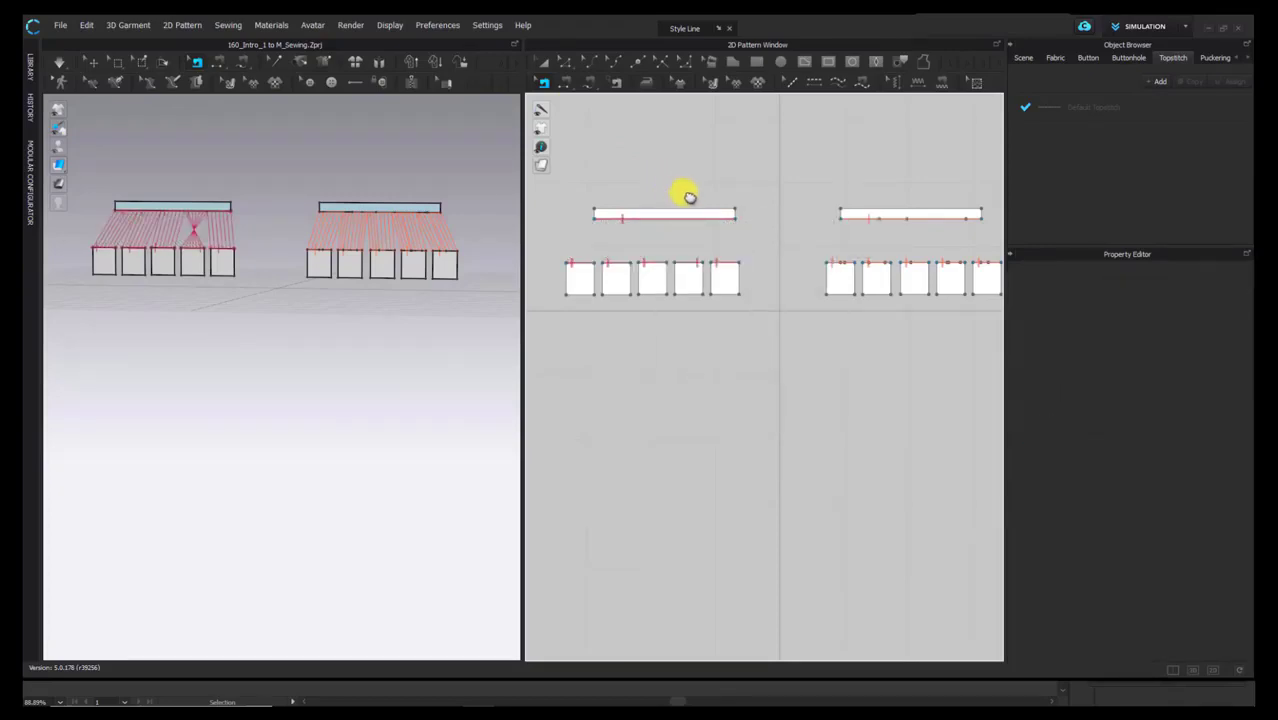
Step: Unlink the first strip's M:N sewing into separate seams for each square, and deselect them
left_click(541, 79)
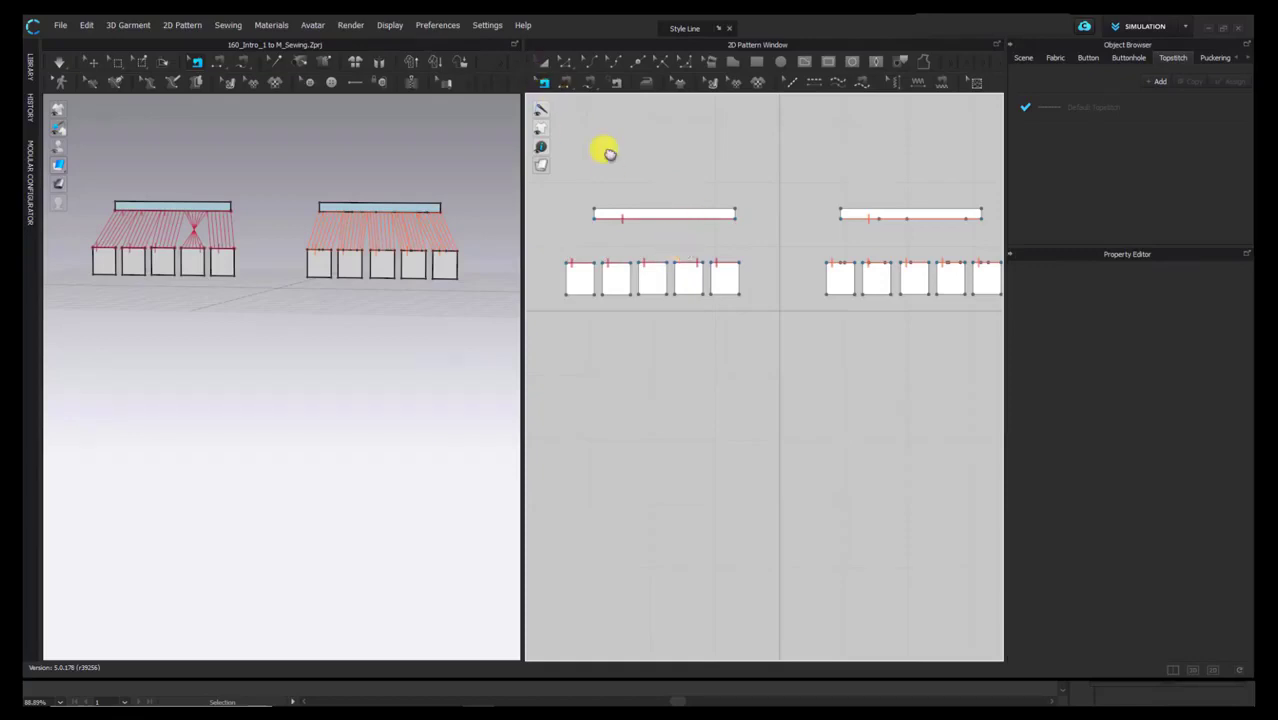
right_click(662, 221)
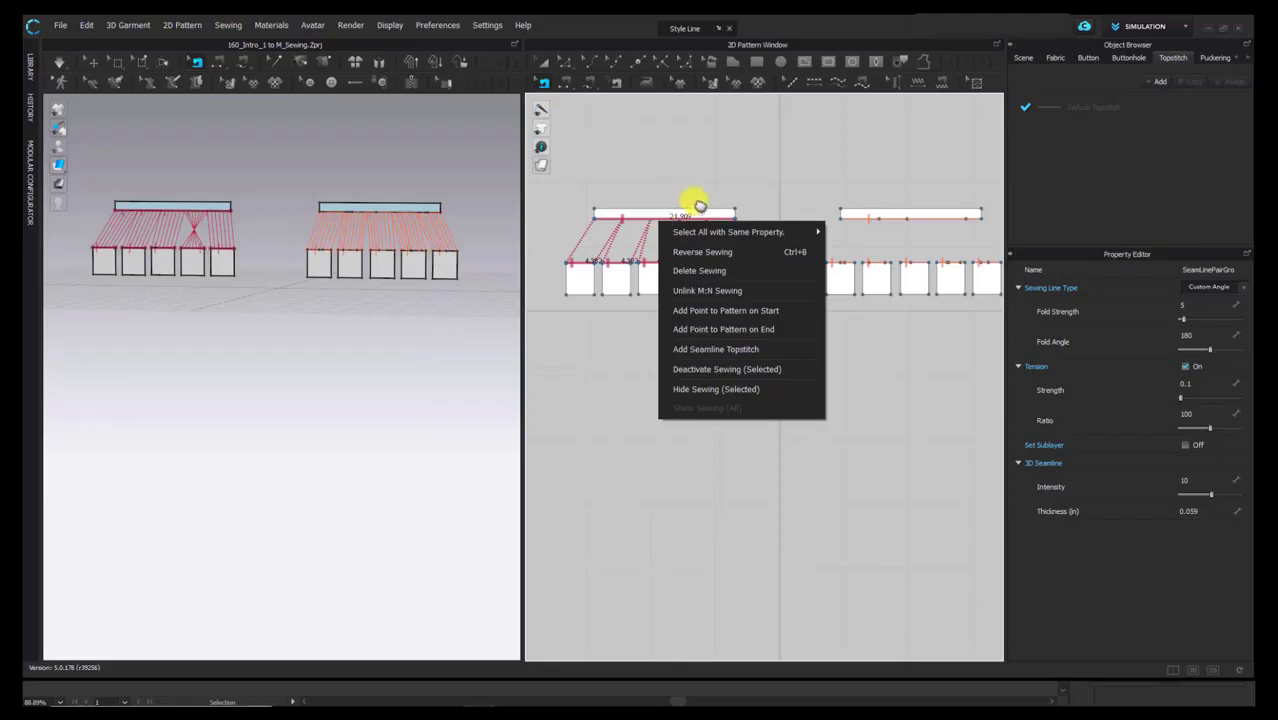
left_click(752, 291)
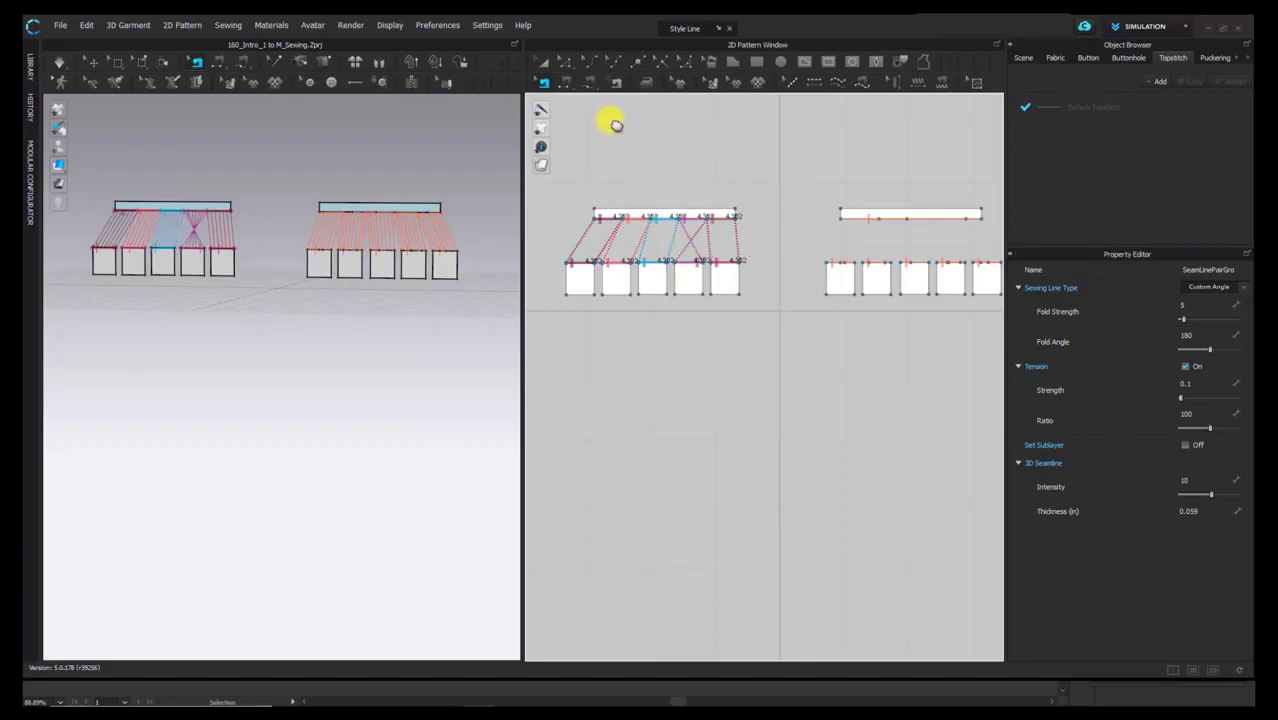
left_click(648, 141)
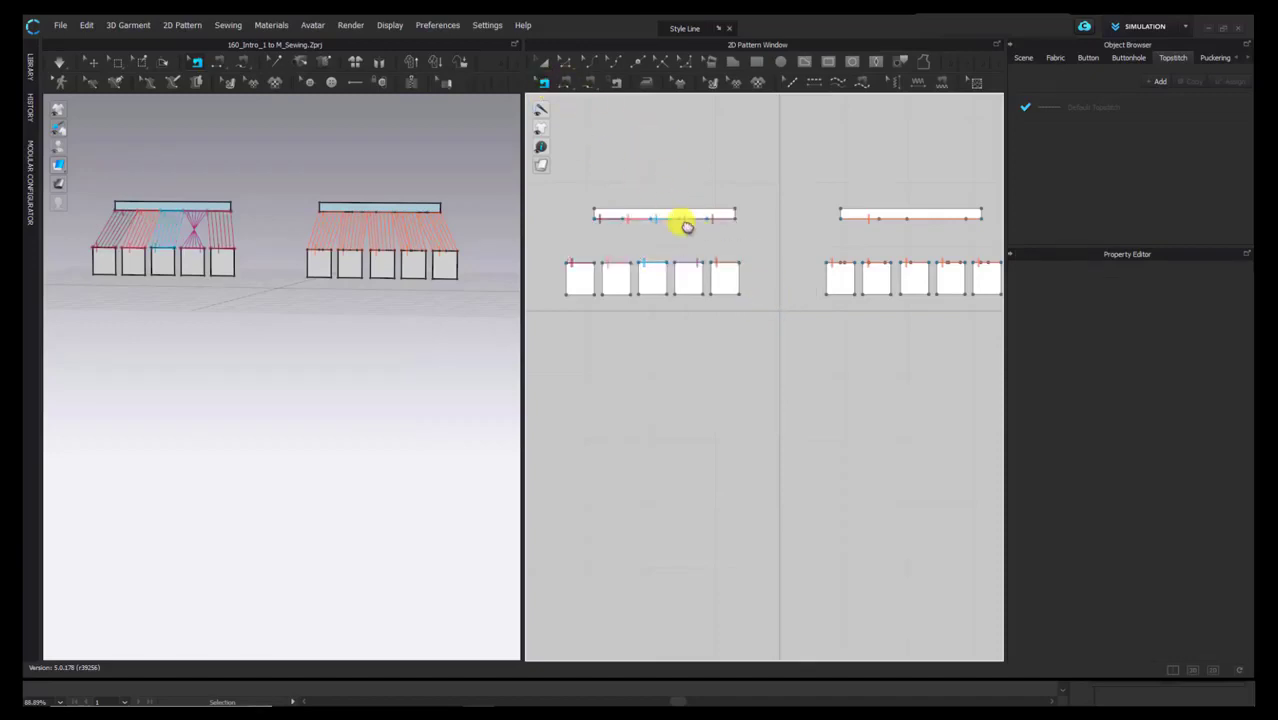
Step: Reverse only the crossed seam between the first strip and its fourth square
left_click(682, 225)
right_click(694, 225)
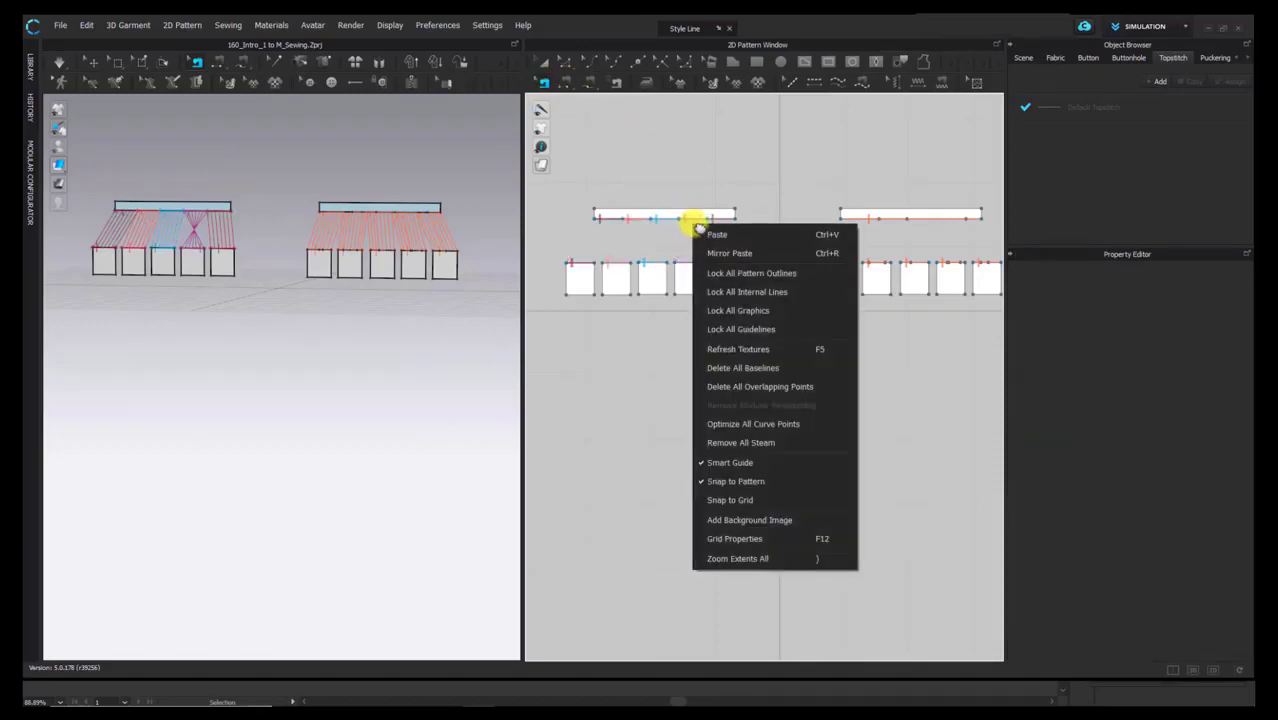
left_click(697, 225)
right_click(698, 222)
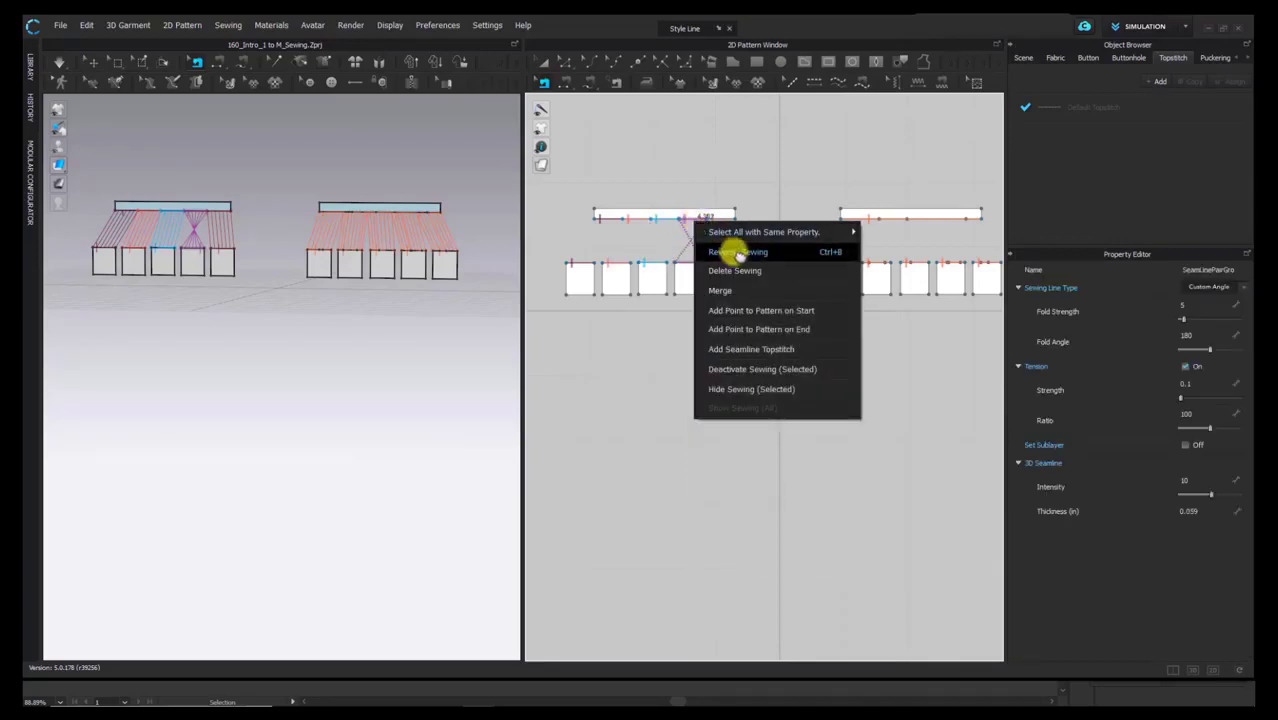
left_click(737, 252)
Step: With Free Sewing, set the second strip's full lower edge as the one side and add the first square's full top edge
scroll(776, 249, "down", 1)
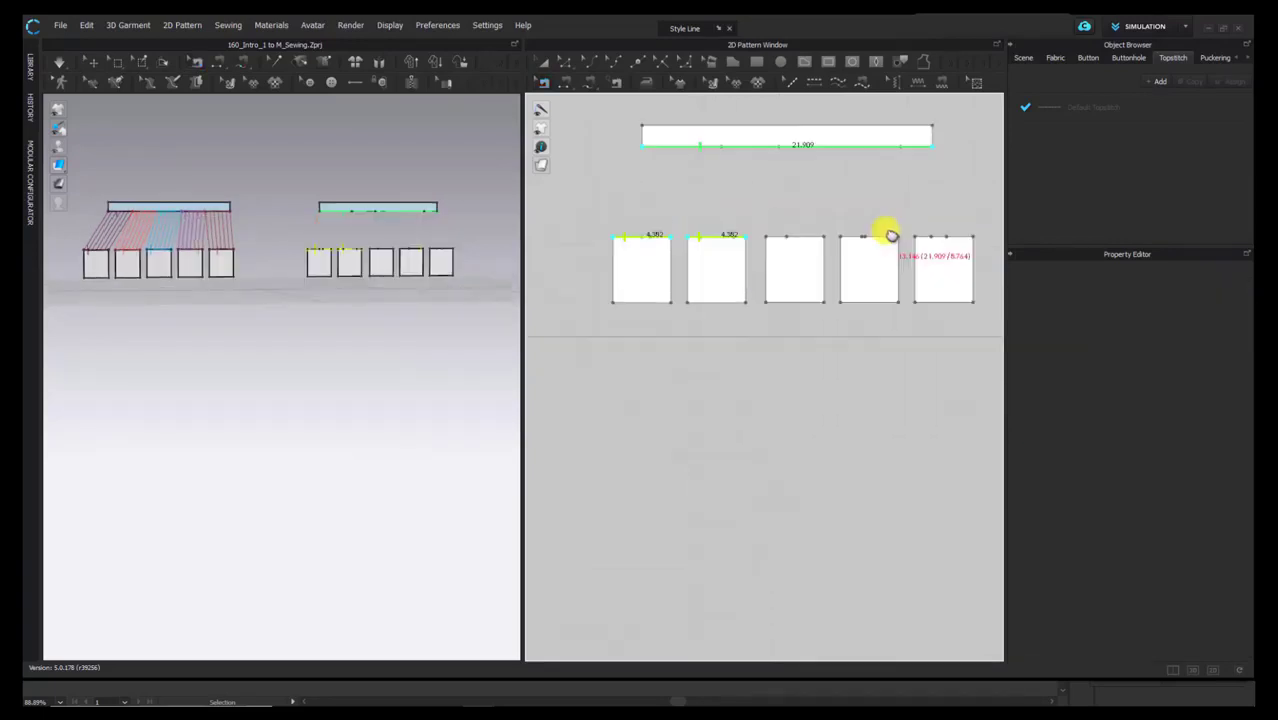
key("m")
middle_click_drag(658, 155, 632, 183)
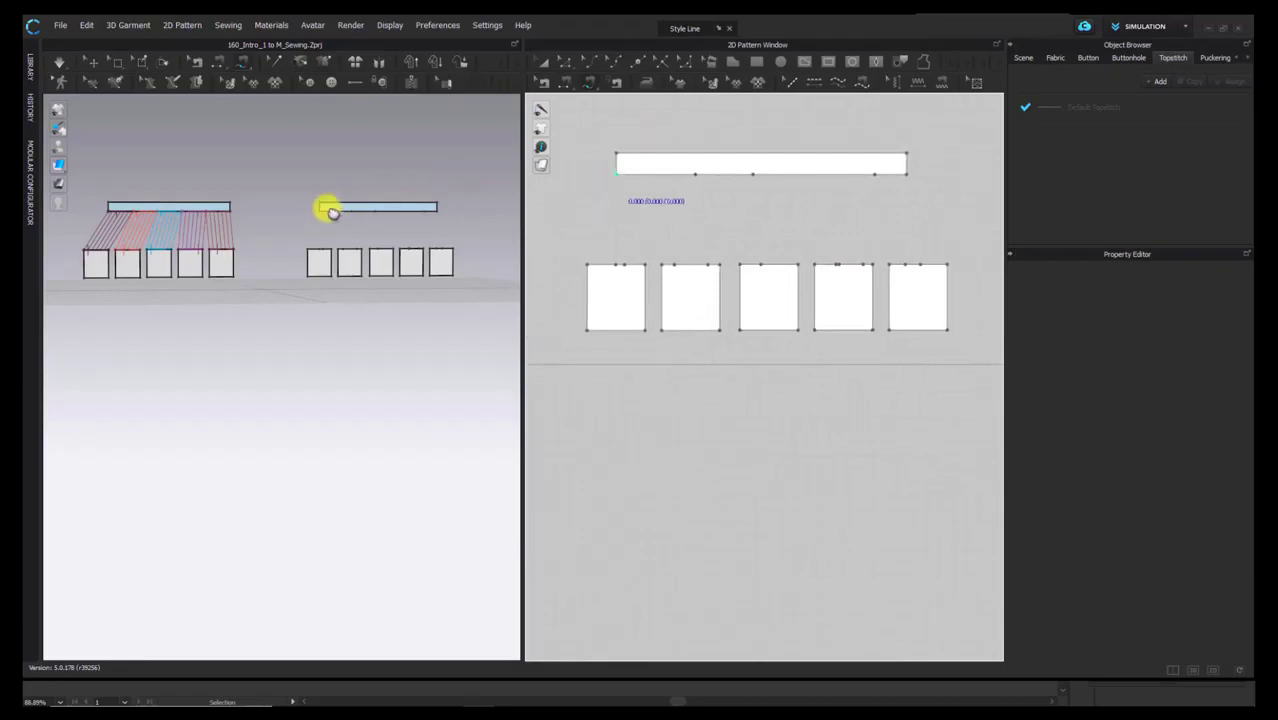
left_click_drag(524, 148, 443, 150)
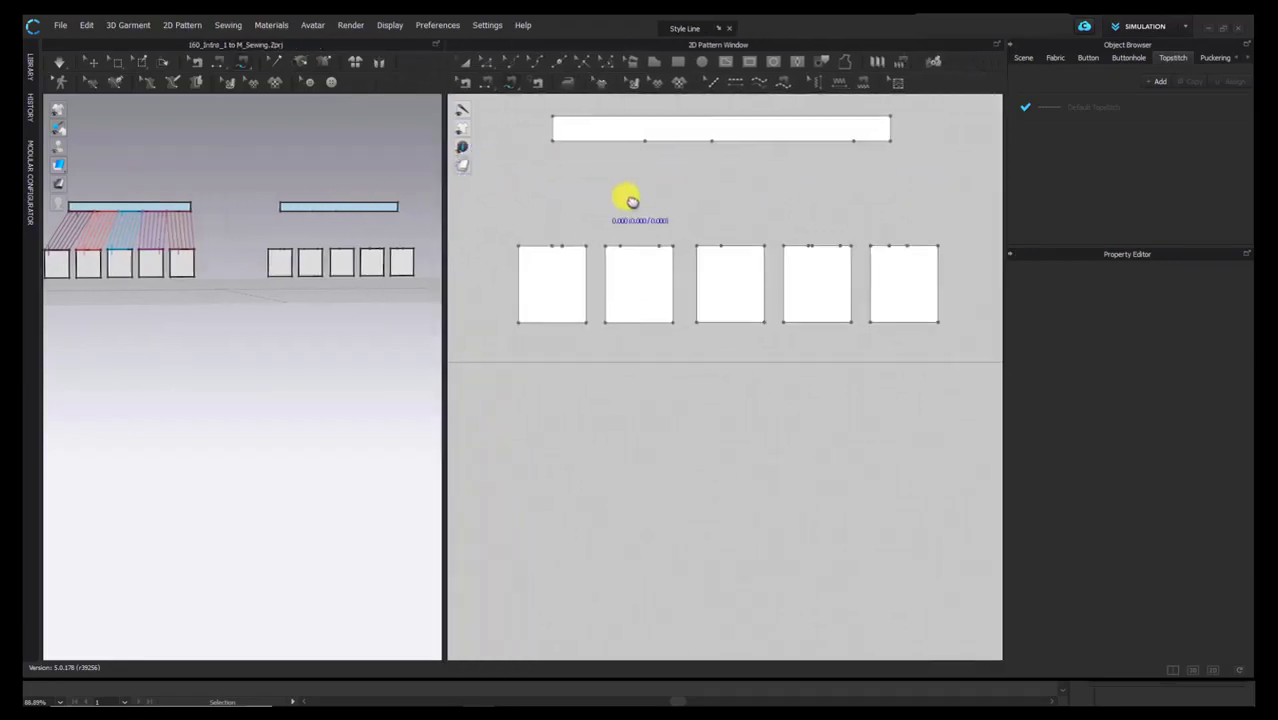
left_click(549, 202)
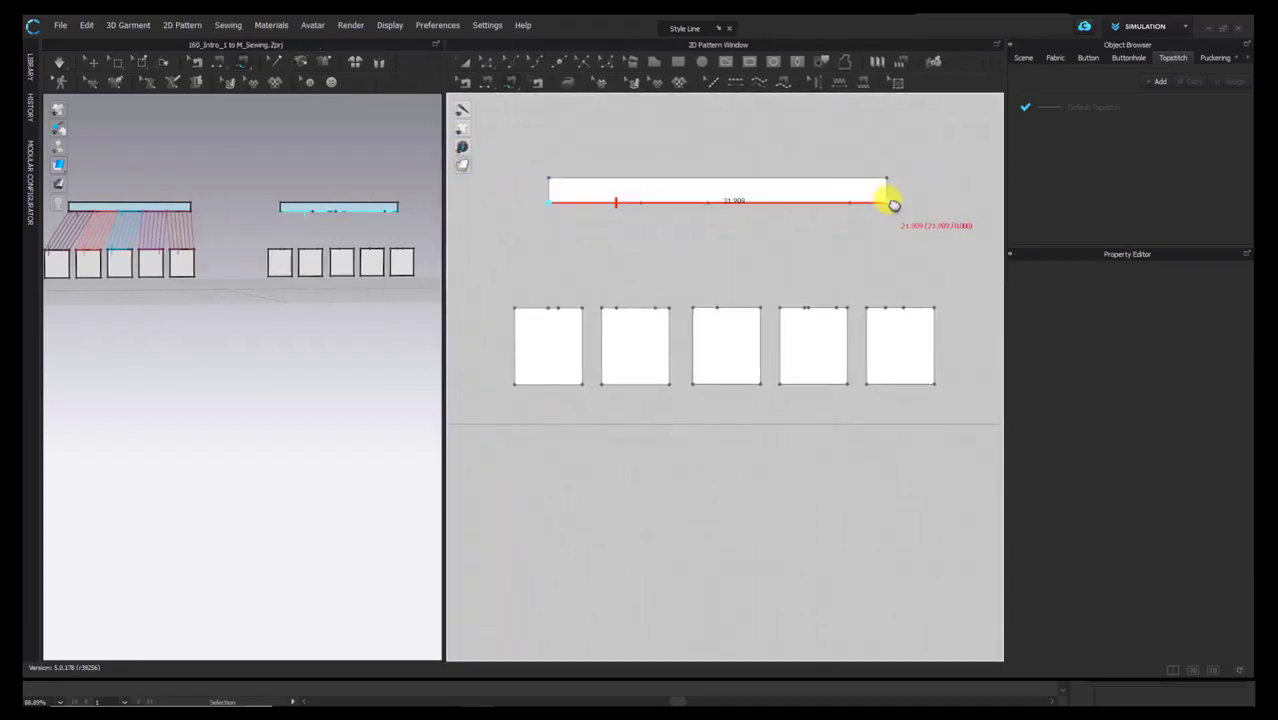
left_click(886, 202)
left_click(516, 309)
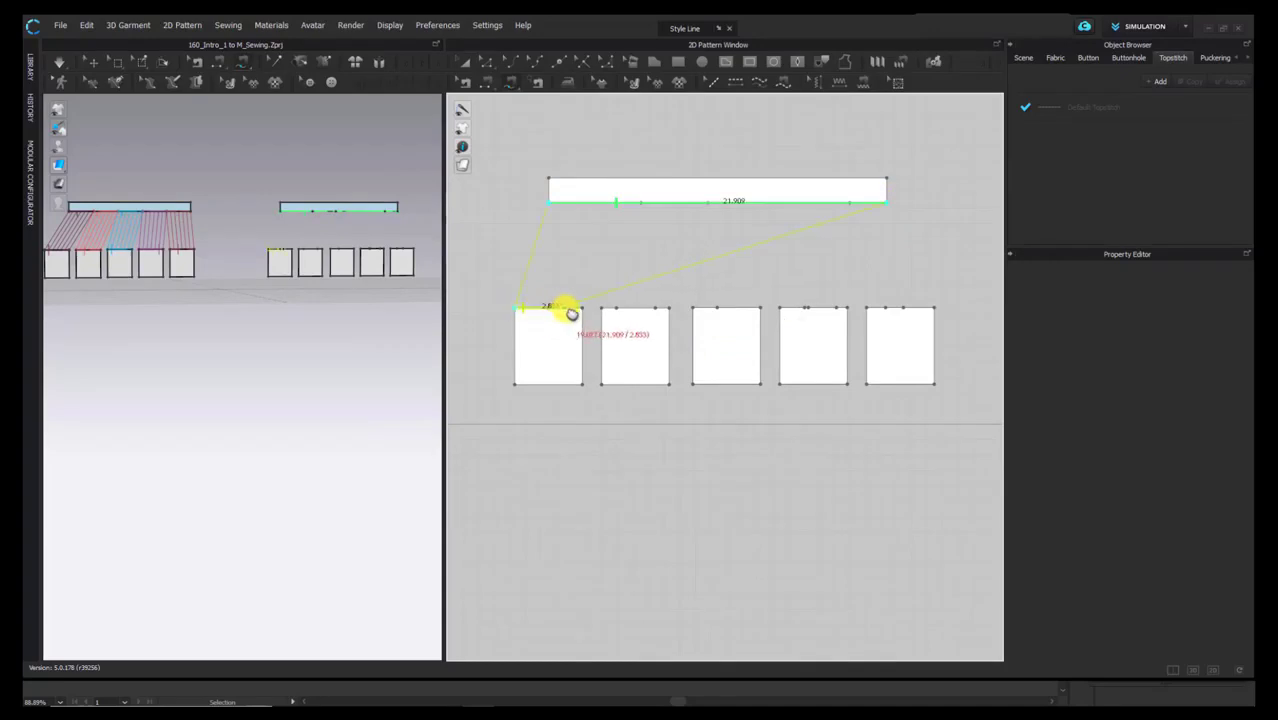
left_click(583, 309)
left_click(601, 309)
left_click(669, 309)
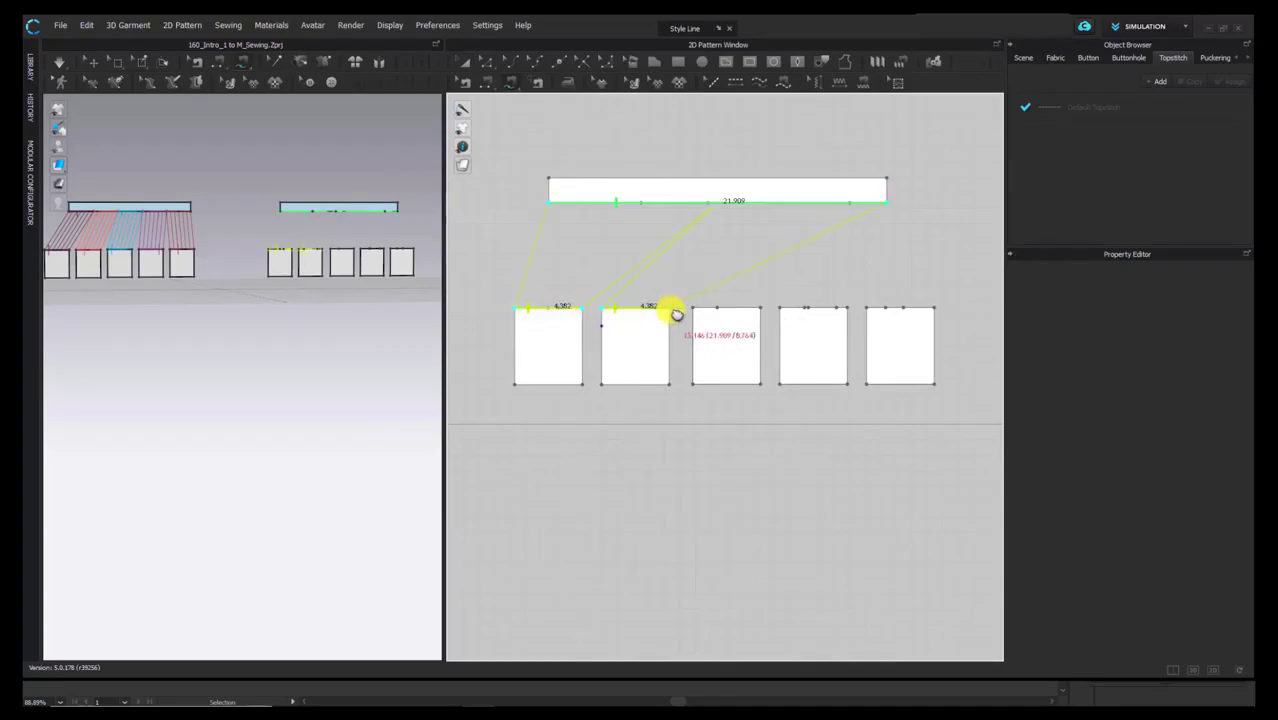
left_click(760, 308)
left_click(710, 308)
left_click(810, 312)
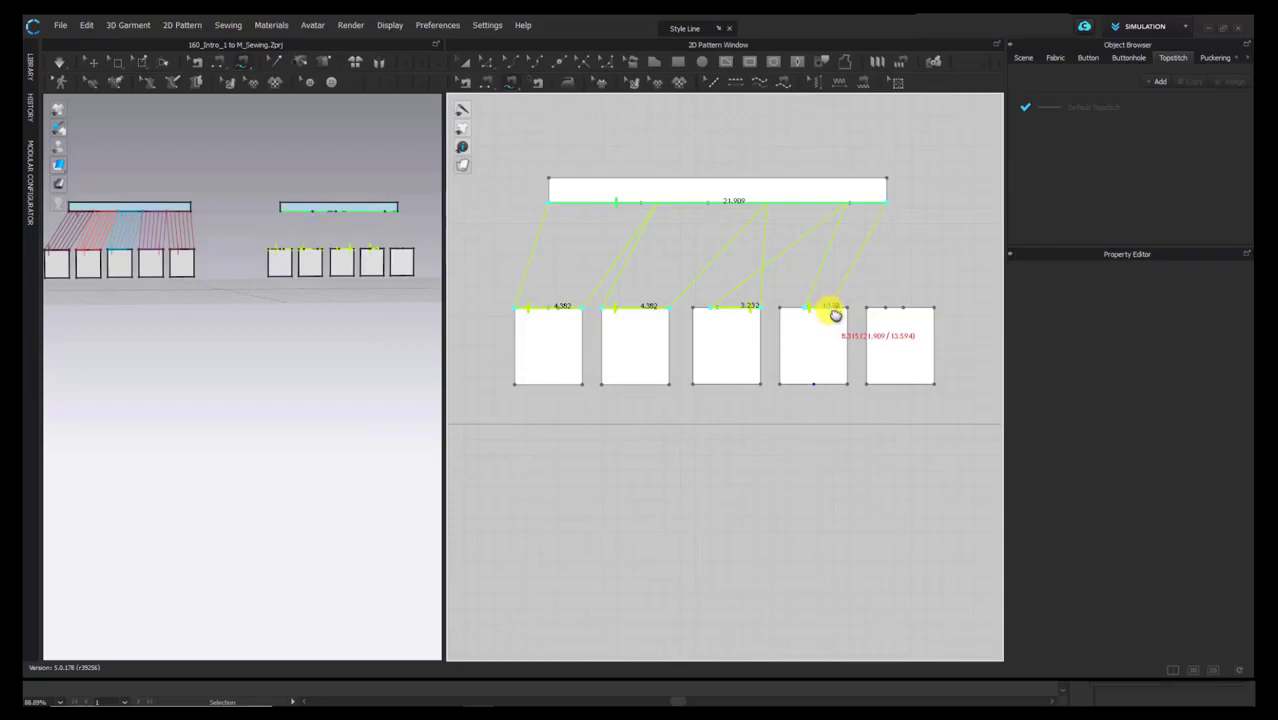
key("ctrl+z")
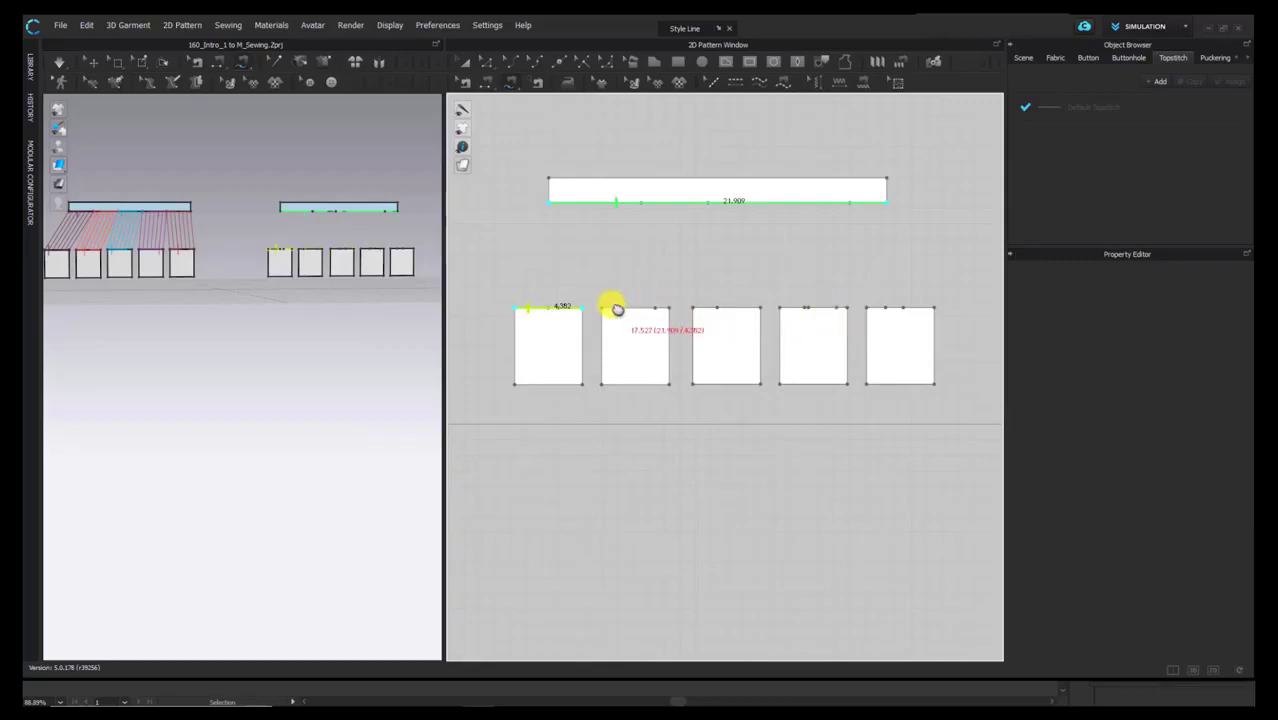
Step: Add the full top edges of the second through fifth squares to the second strip's seam and complete the one-to-many sewing
left_click(664, 308)
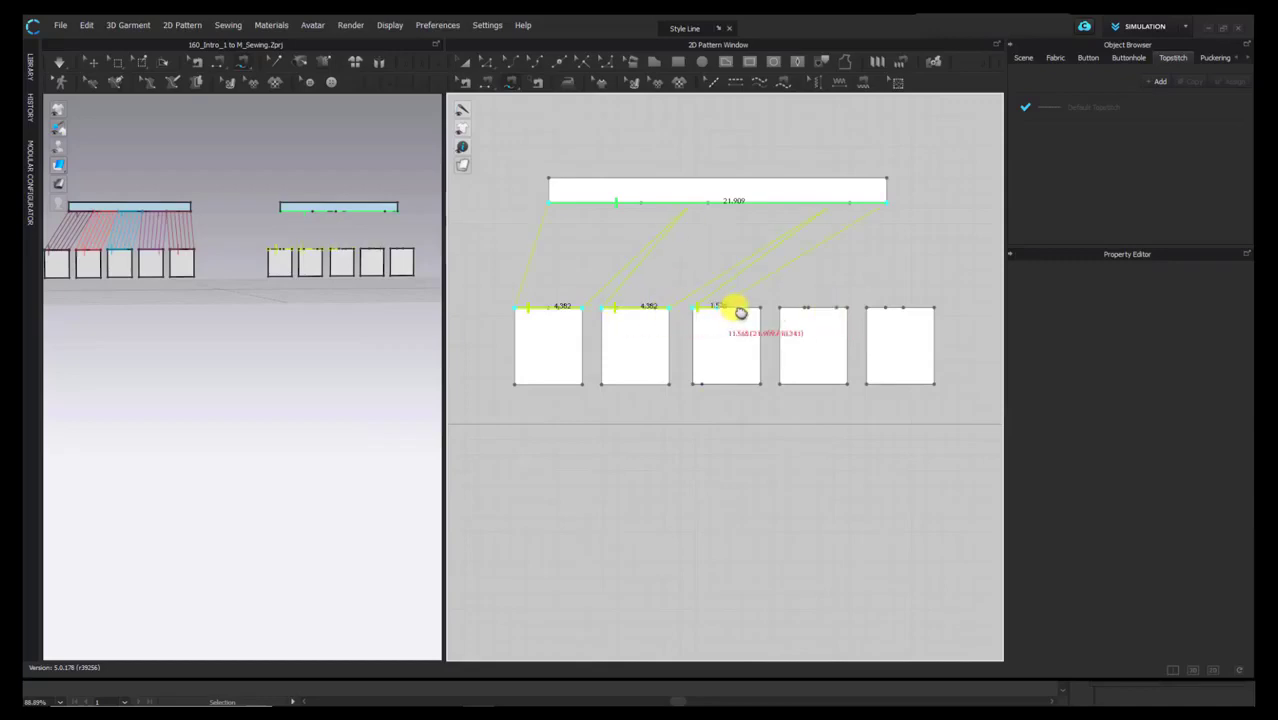
left_click(760, 308)
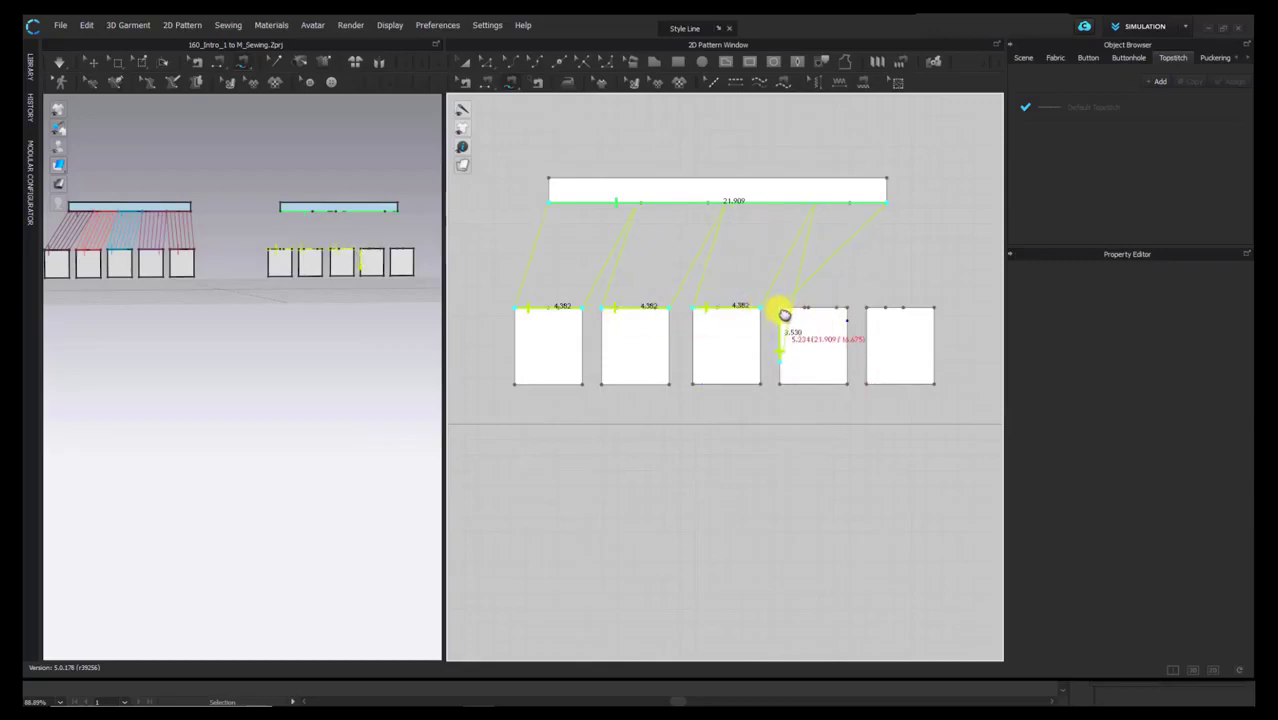
left_click(784, 313)
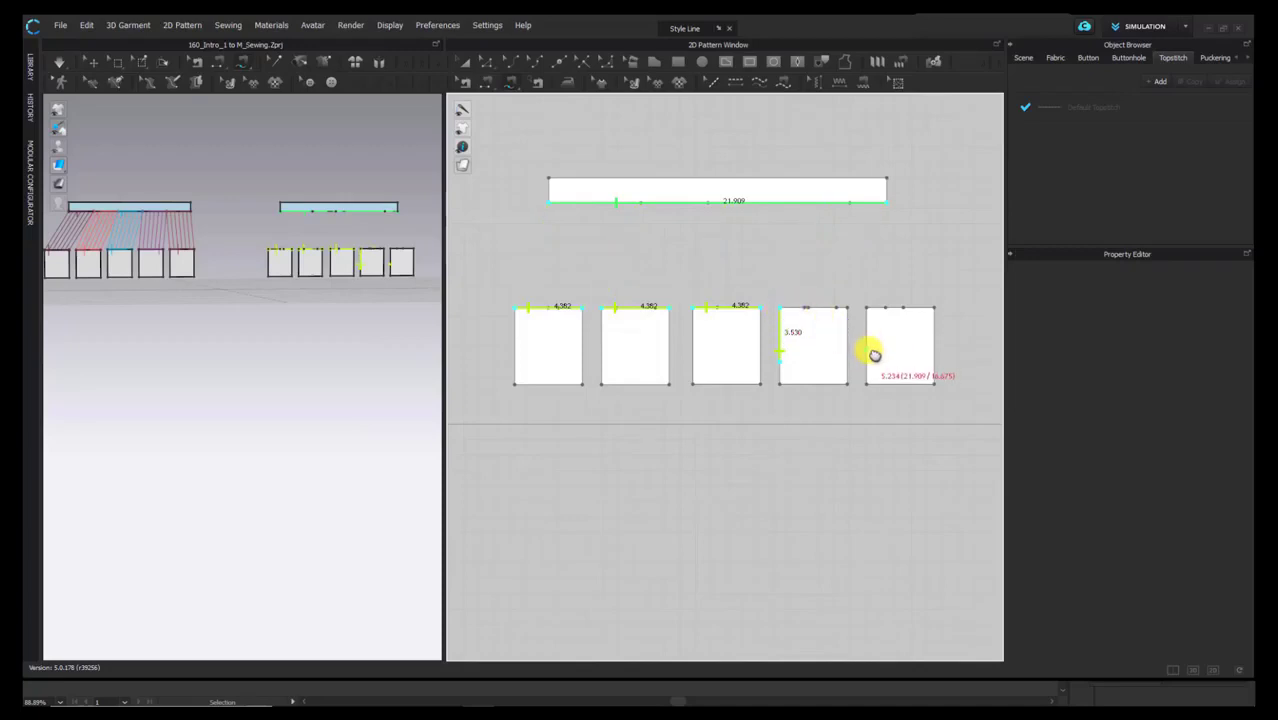
left_click(919, 311)
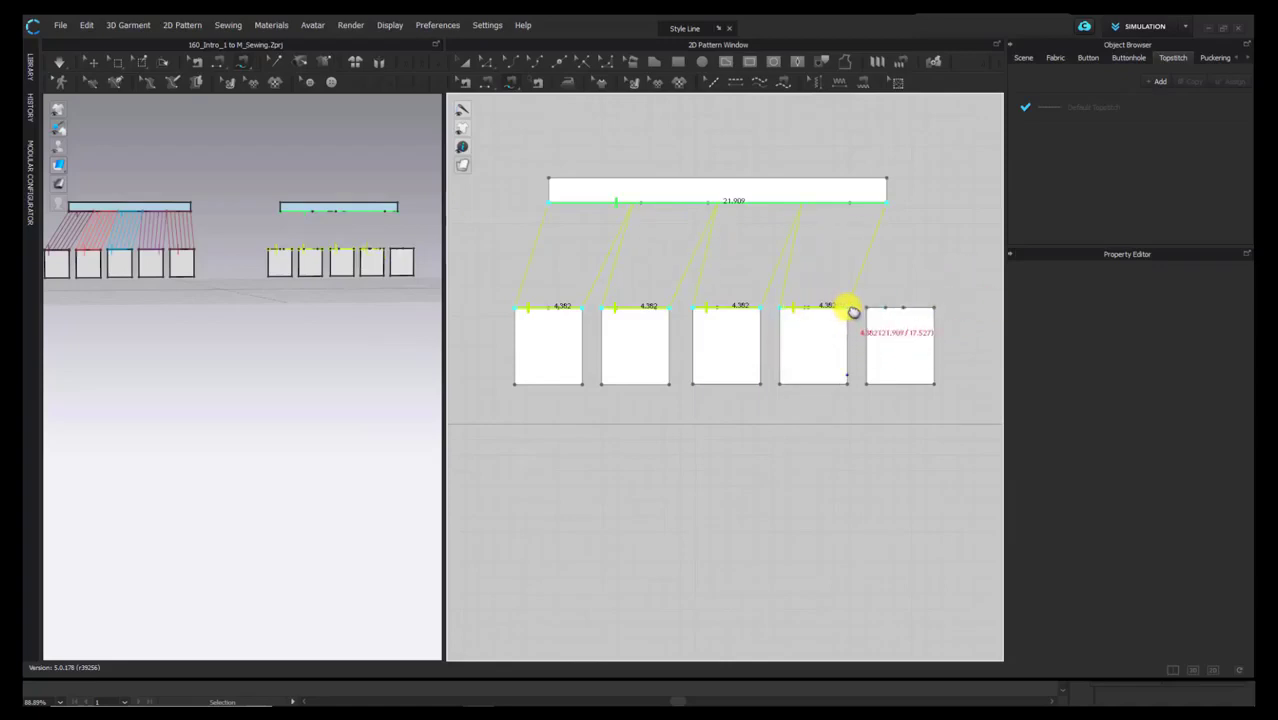
left_click(867, 309)
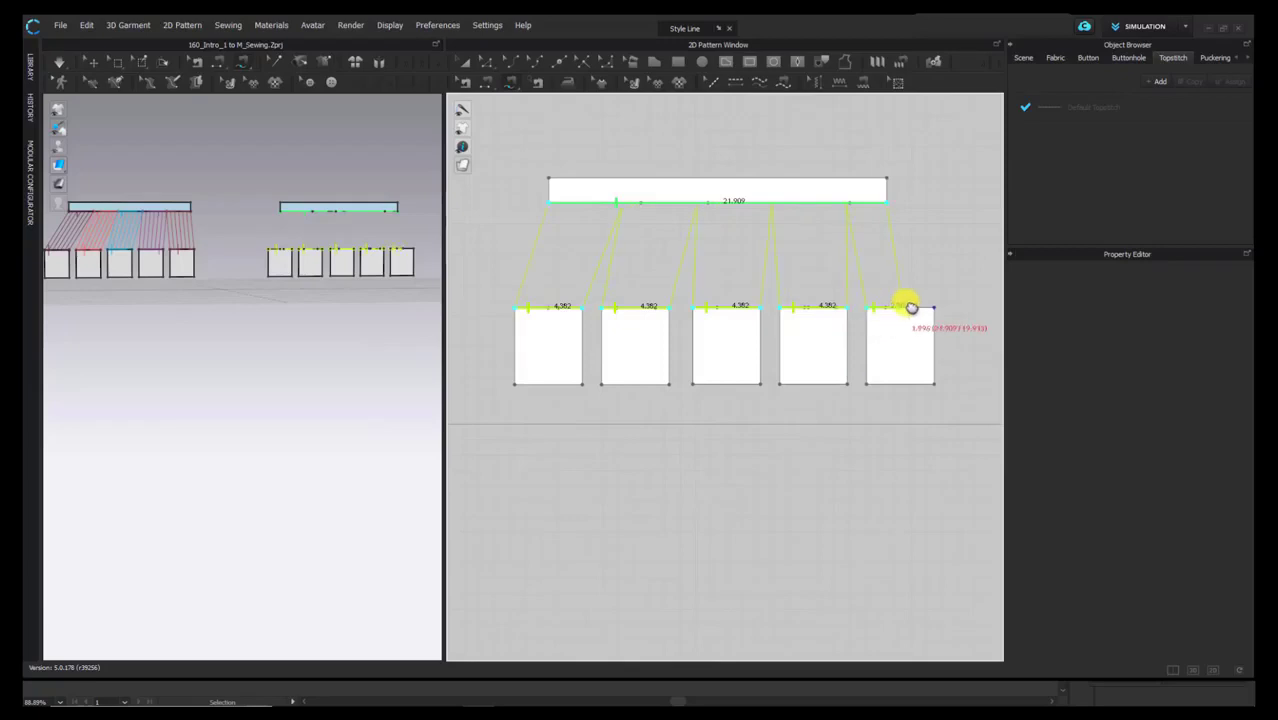
left_click(944, 309)
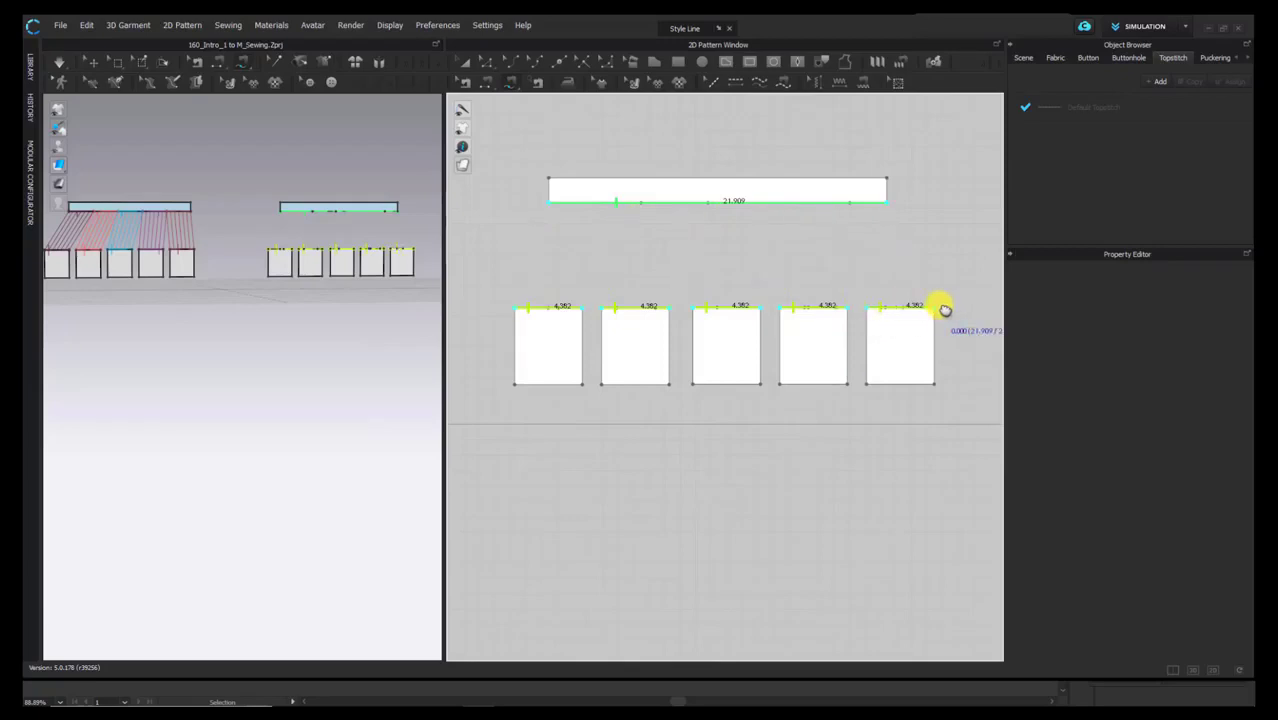
key("Return")
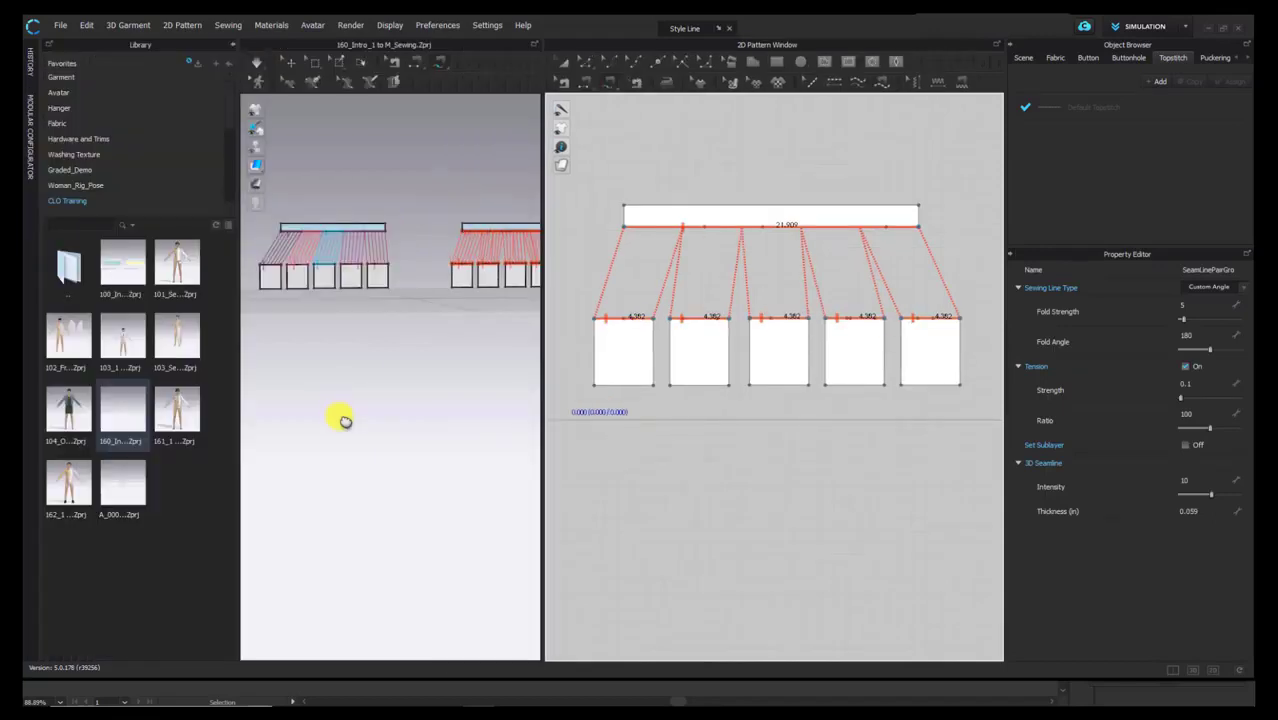
left_click(587, 79)
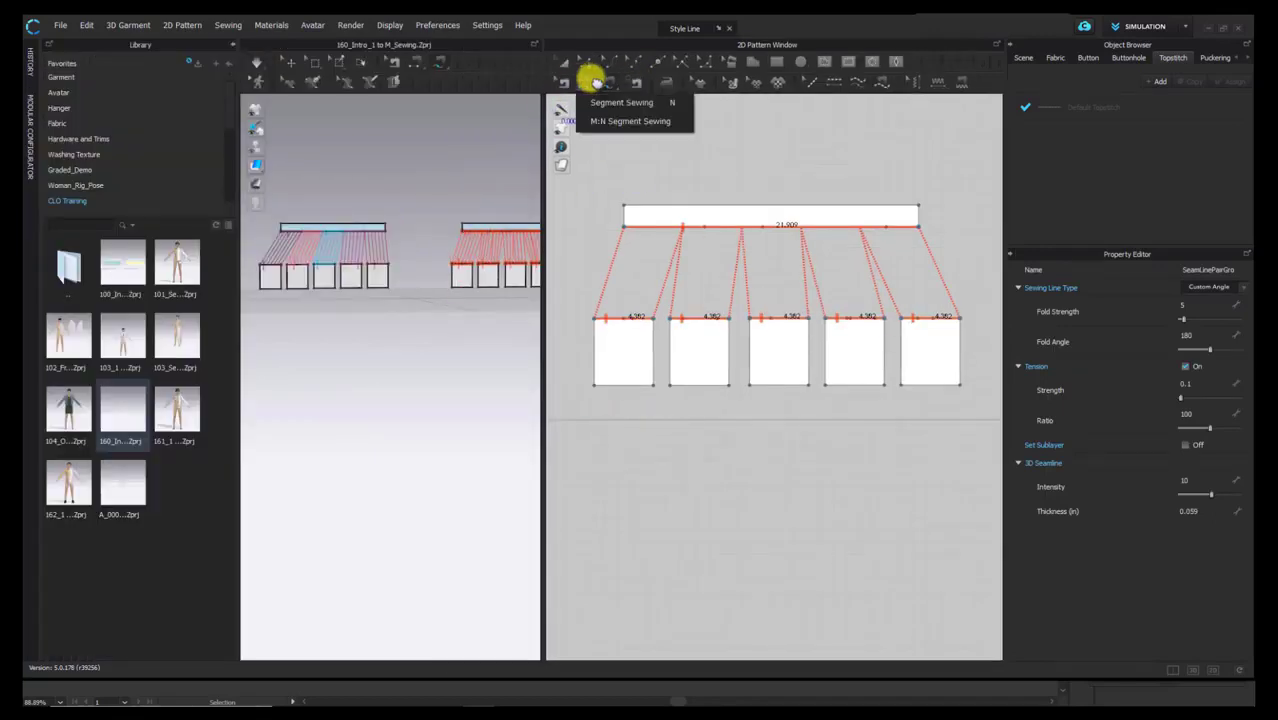
left_click(609, 86)
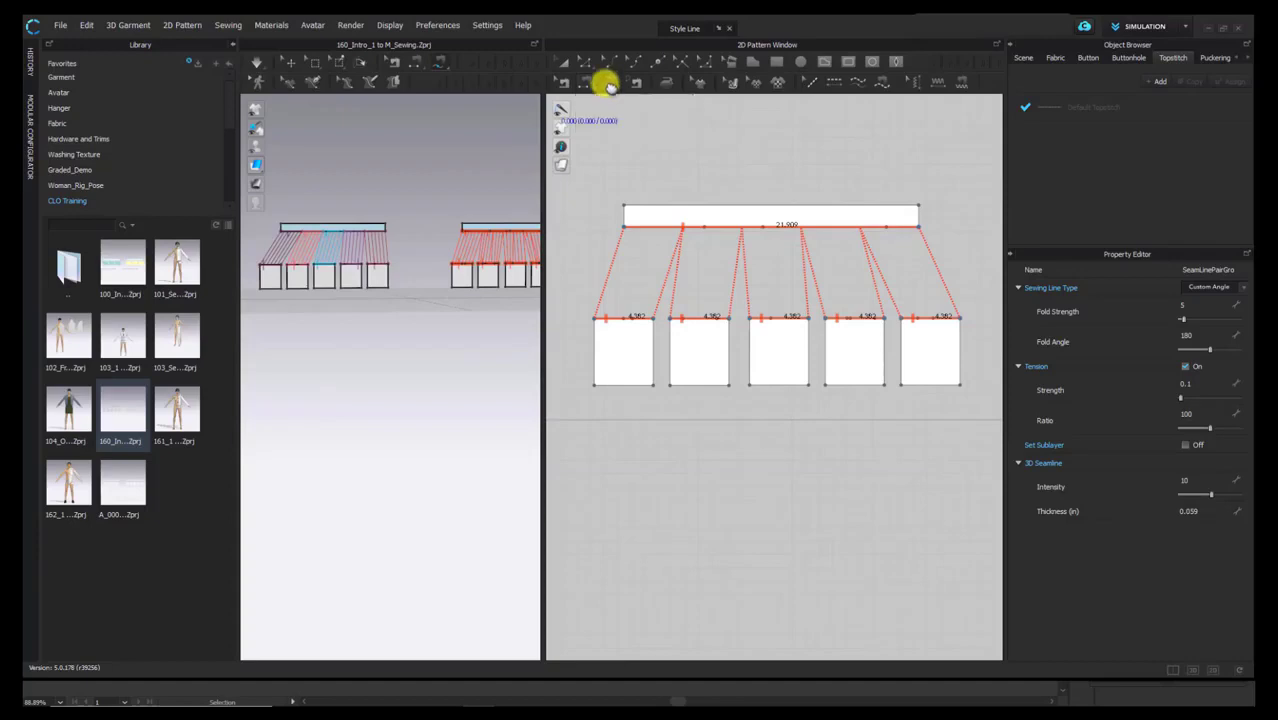
left_click(609, 86)
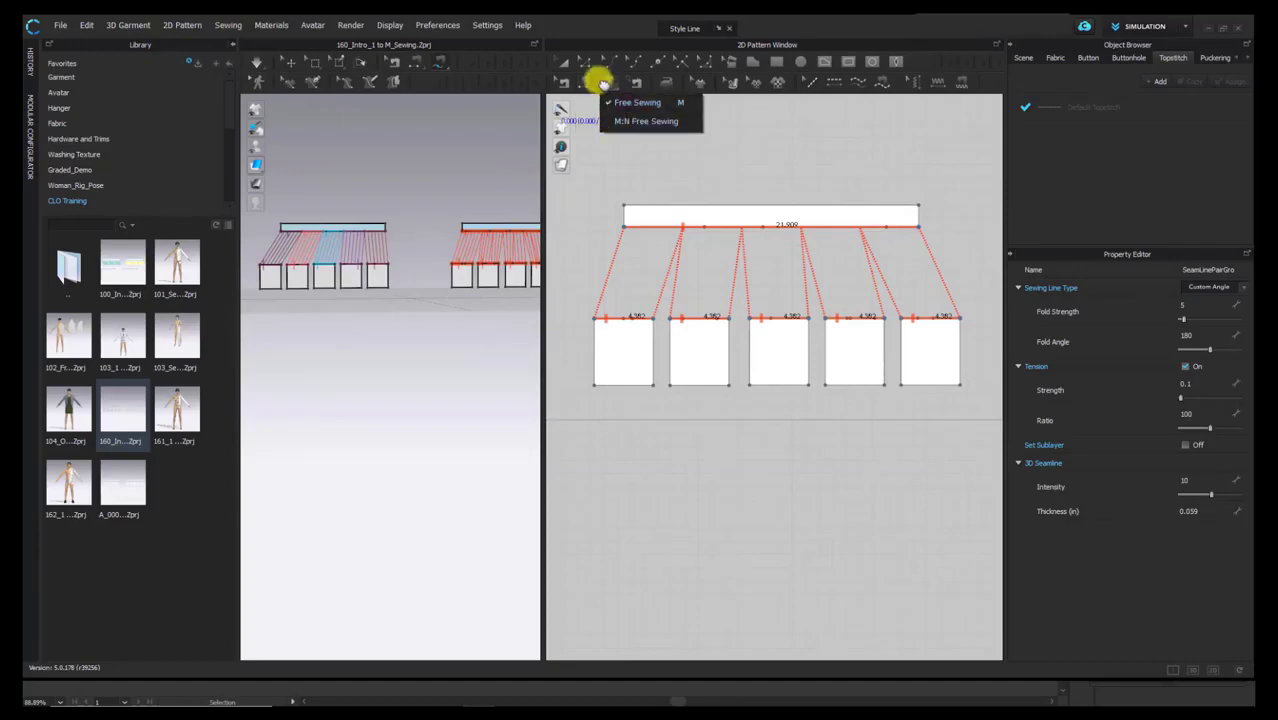
left_click(602, 84)
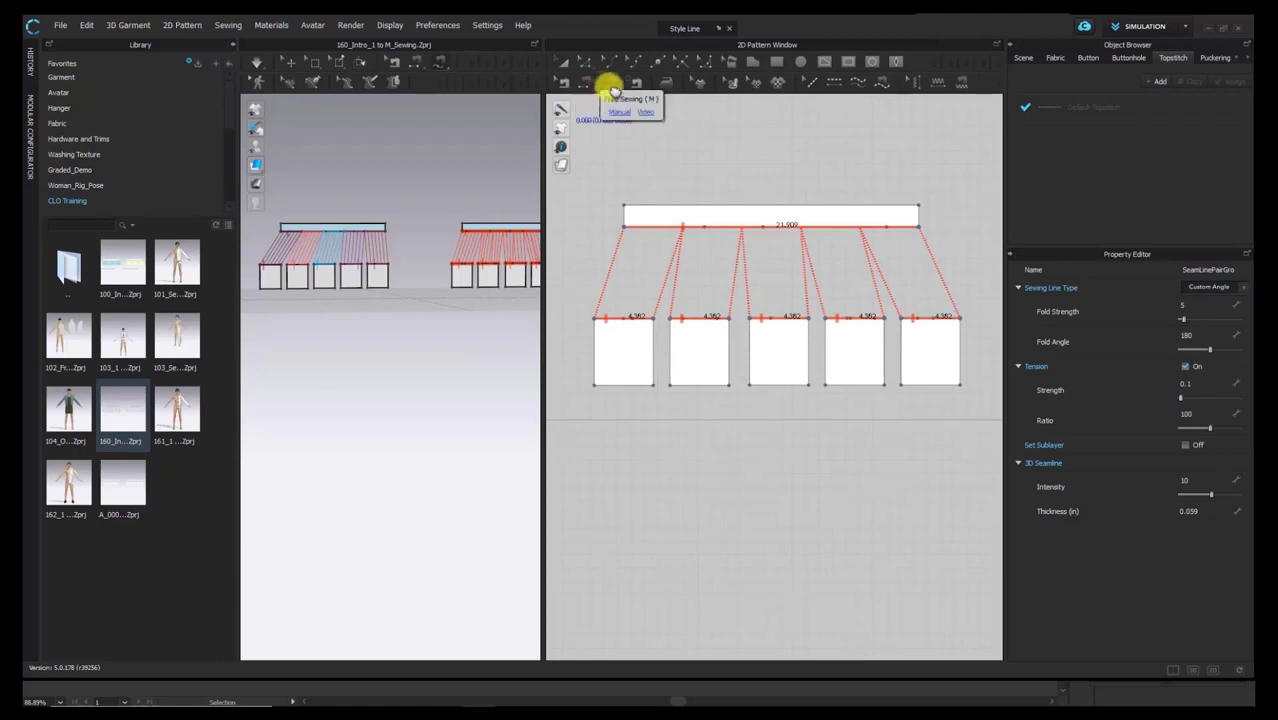
Step: Open the A_000_M-N Sewing_Sewing.Zprj project from the CLO Training folder without saving the current file
mouse_move(133, 488)
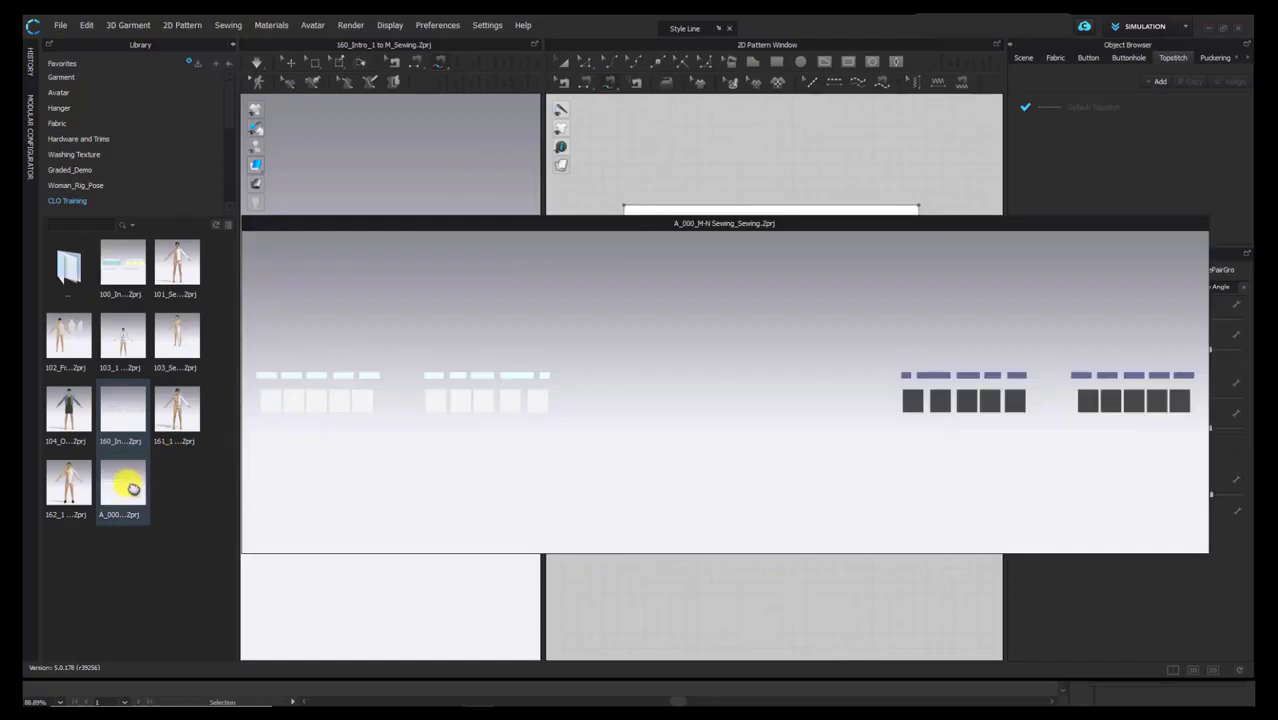
double_click(133, 488)
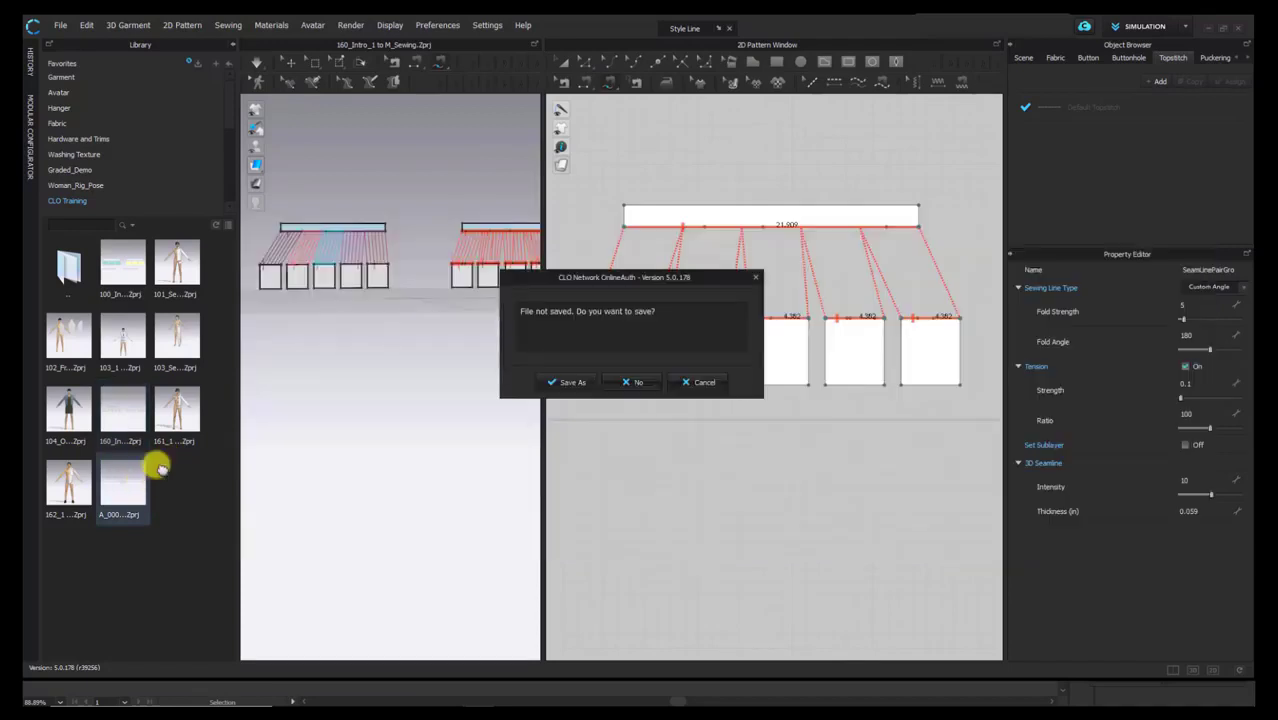
left_click(639, 381)
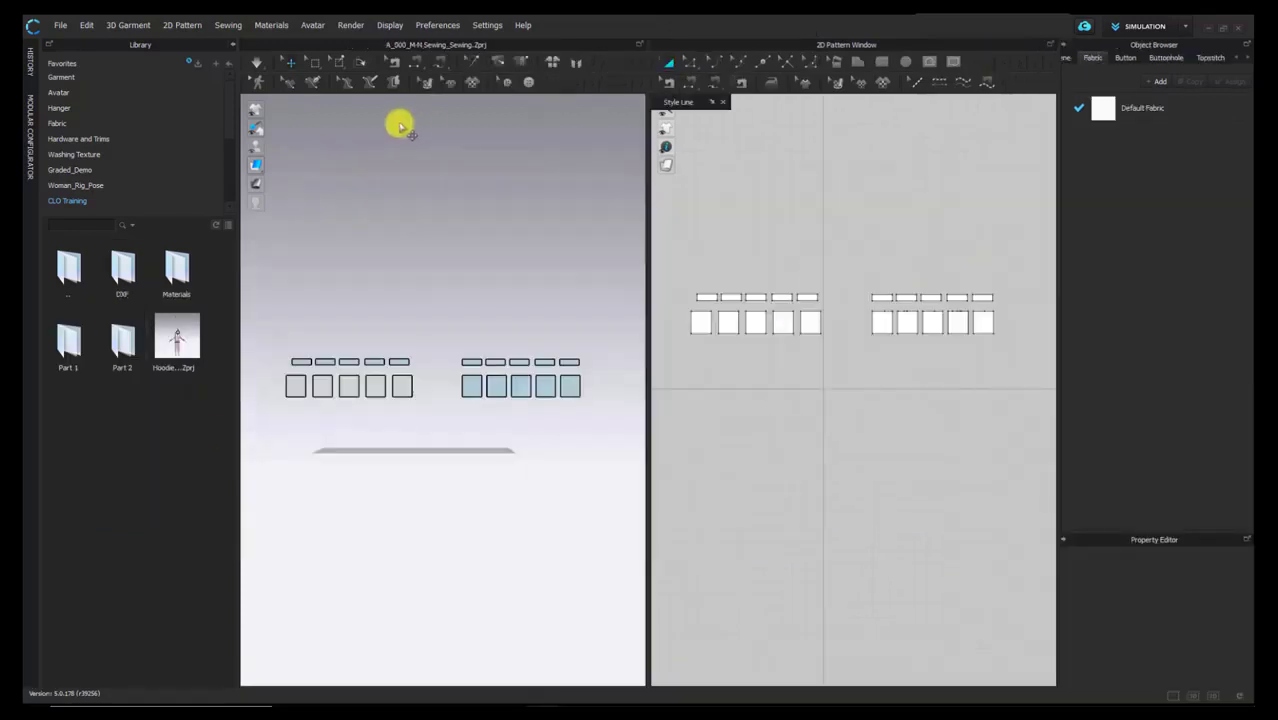
Step: Collapse the Library and move the floating Style Line toolbar clear of the 2D pattern area
left_click(232, 45)
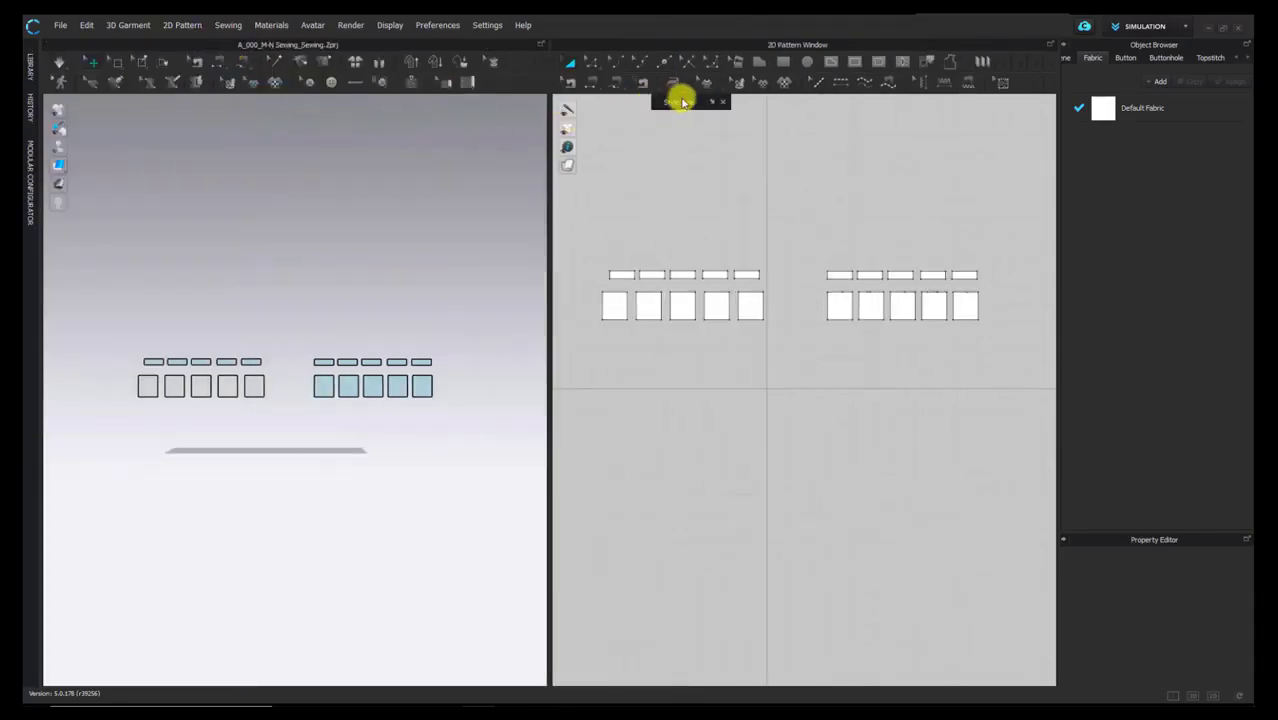
left_click_drag(677, 100, 592, 23)
middle_click_drag(645, 296, 674, 312)
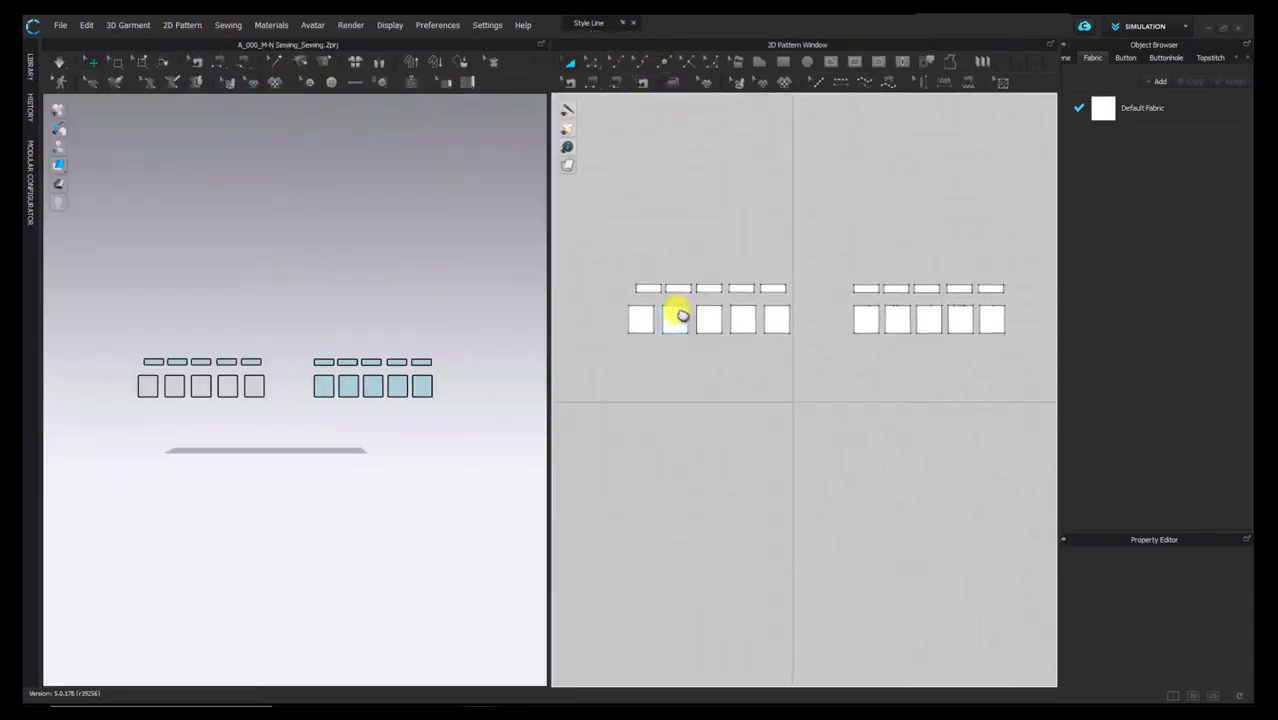
left_click(591, 88)
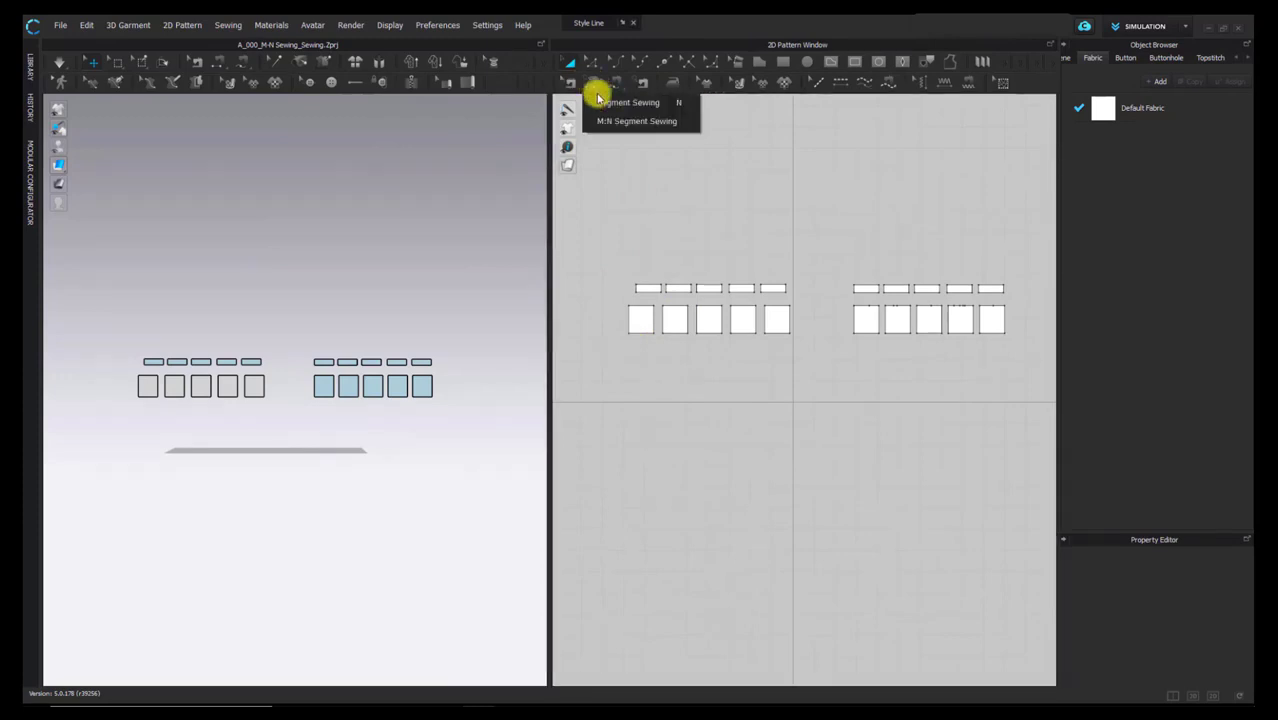
left_click(620, 124)
left_click(593, 86)
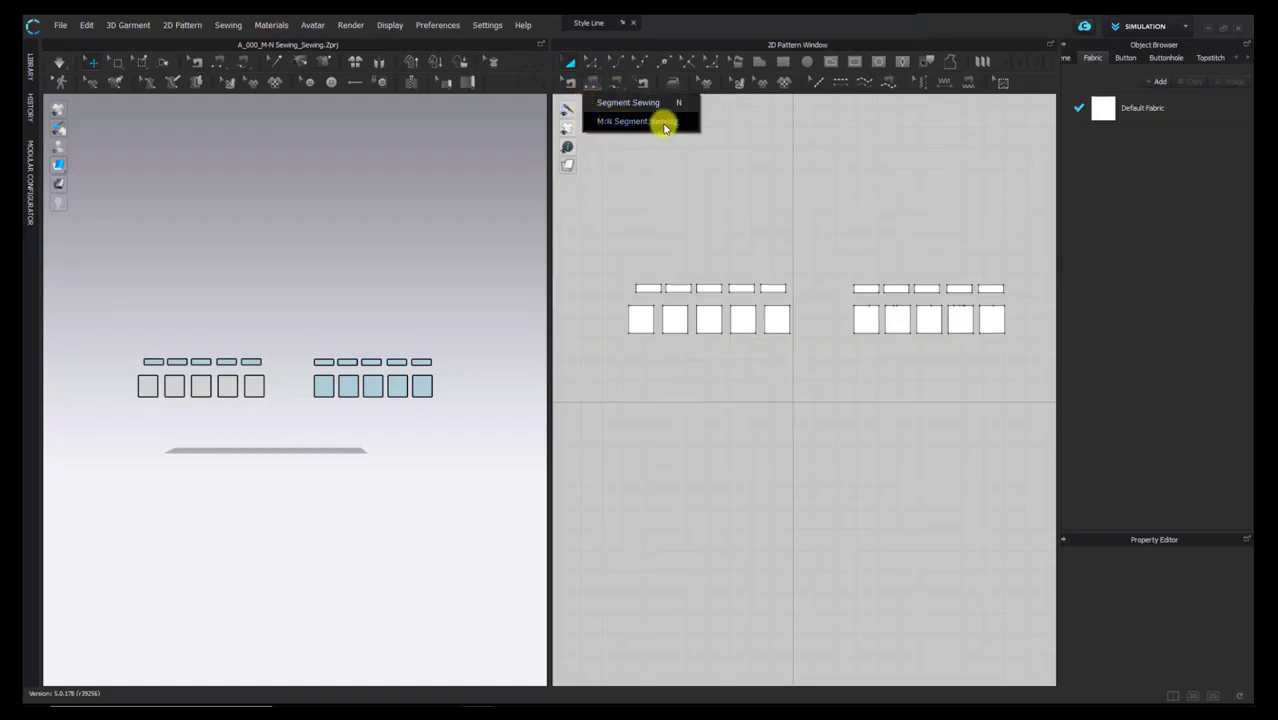
left_click(594, 121)
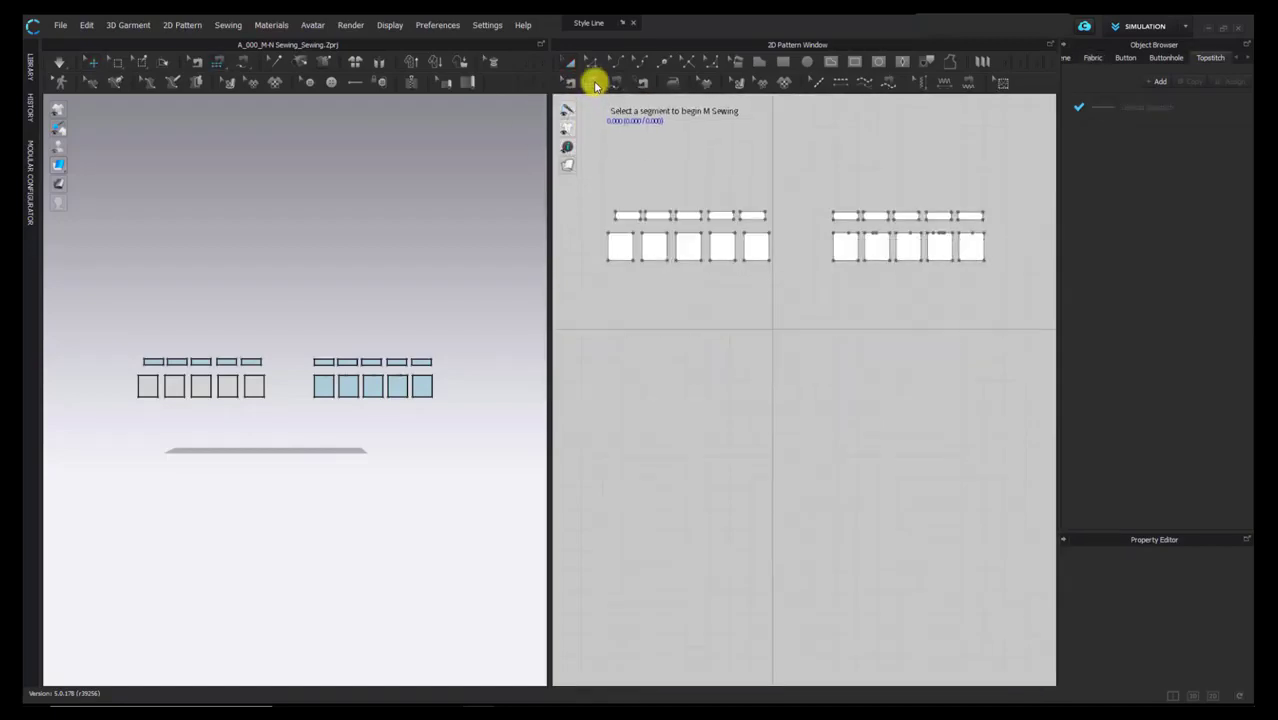
left_click(593, 84)
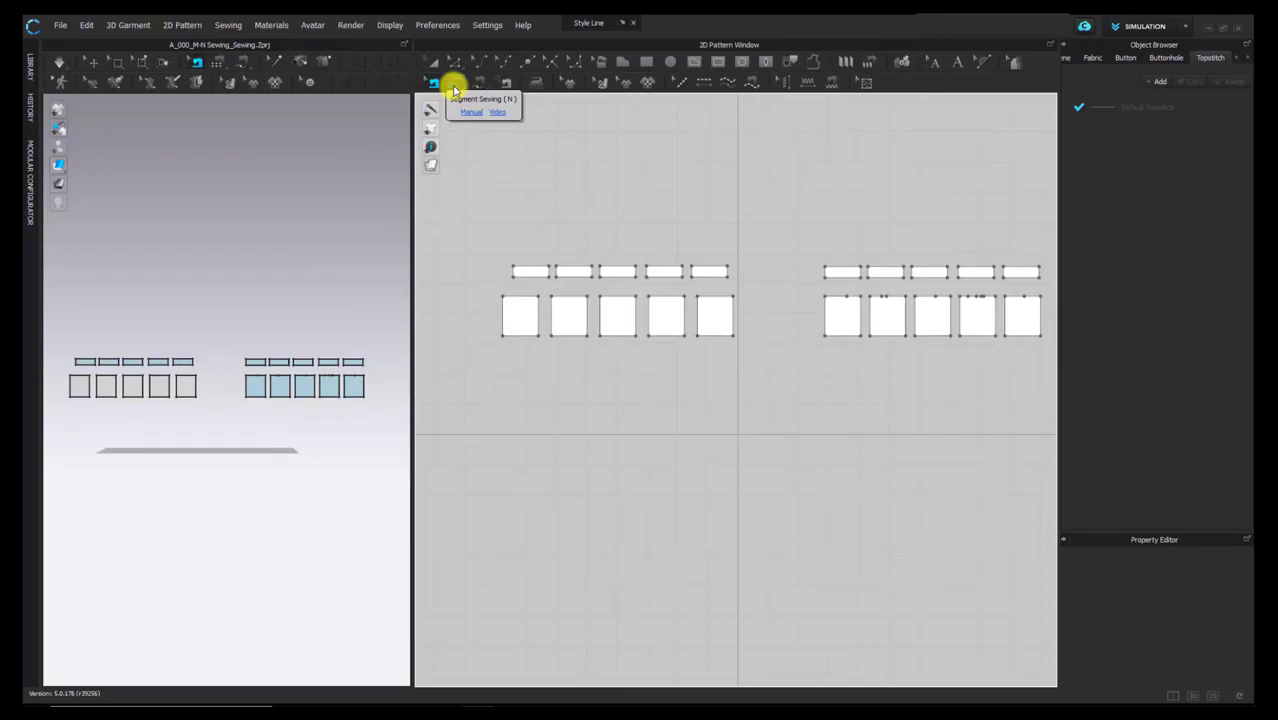
left_click(453, 86)
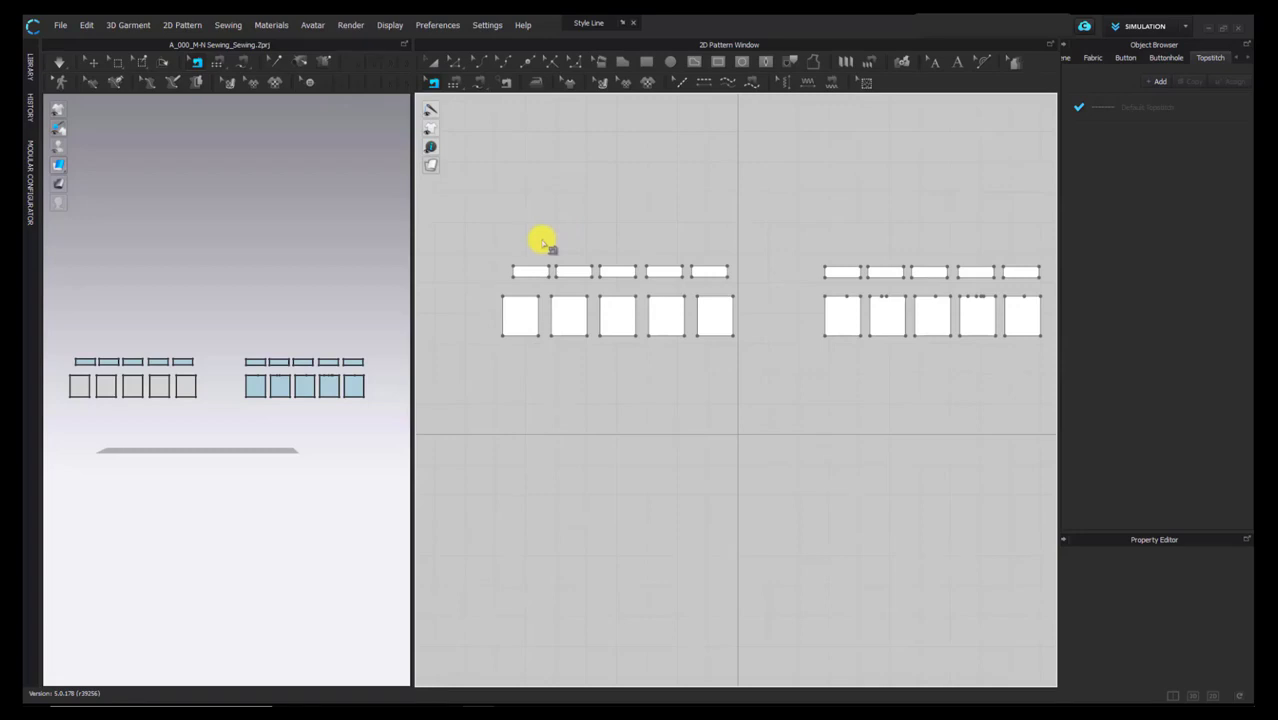
Step: With M:N Segment Sewing, select the lower edges of the left group's five strips in order and complete the M side
left_click(455, 84)
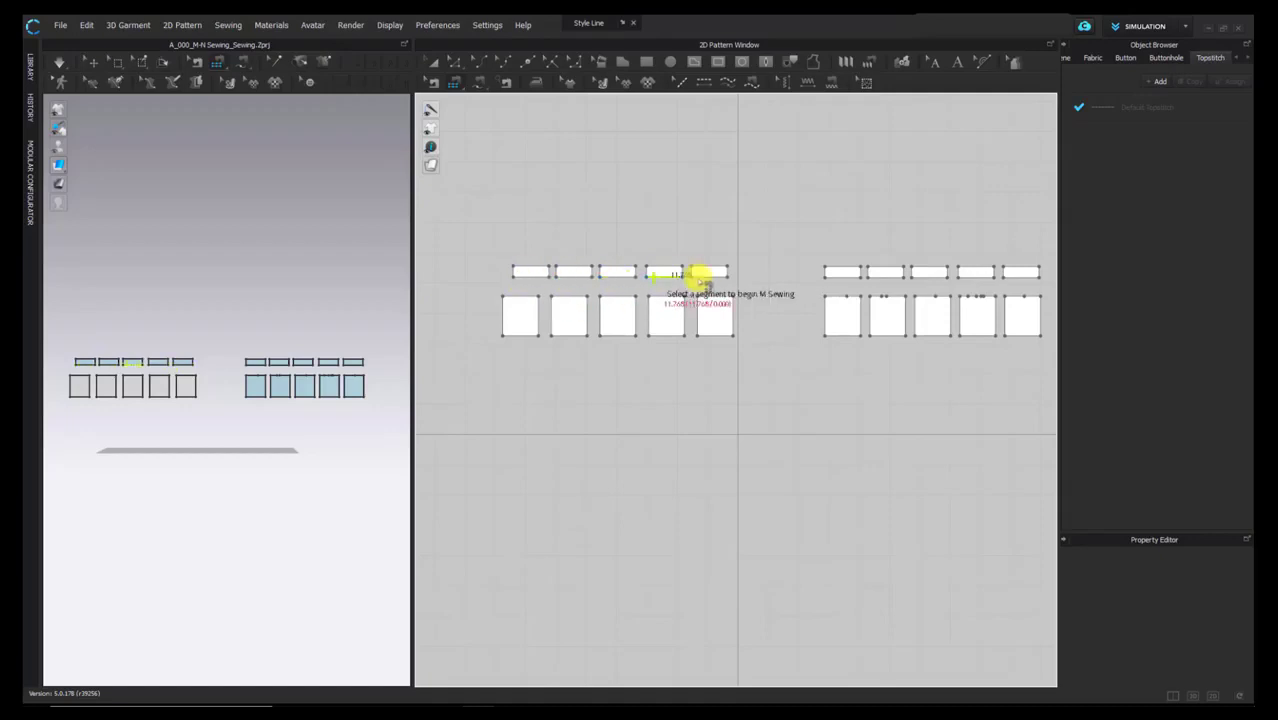
left_click(527, 274)
left_click(571, 275)
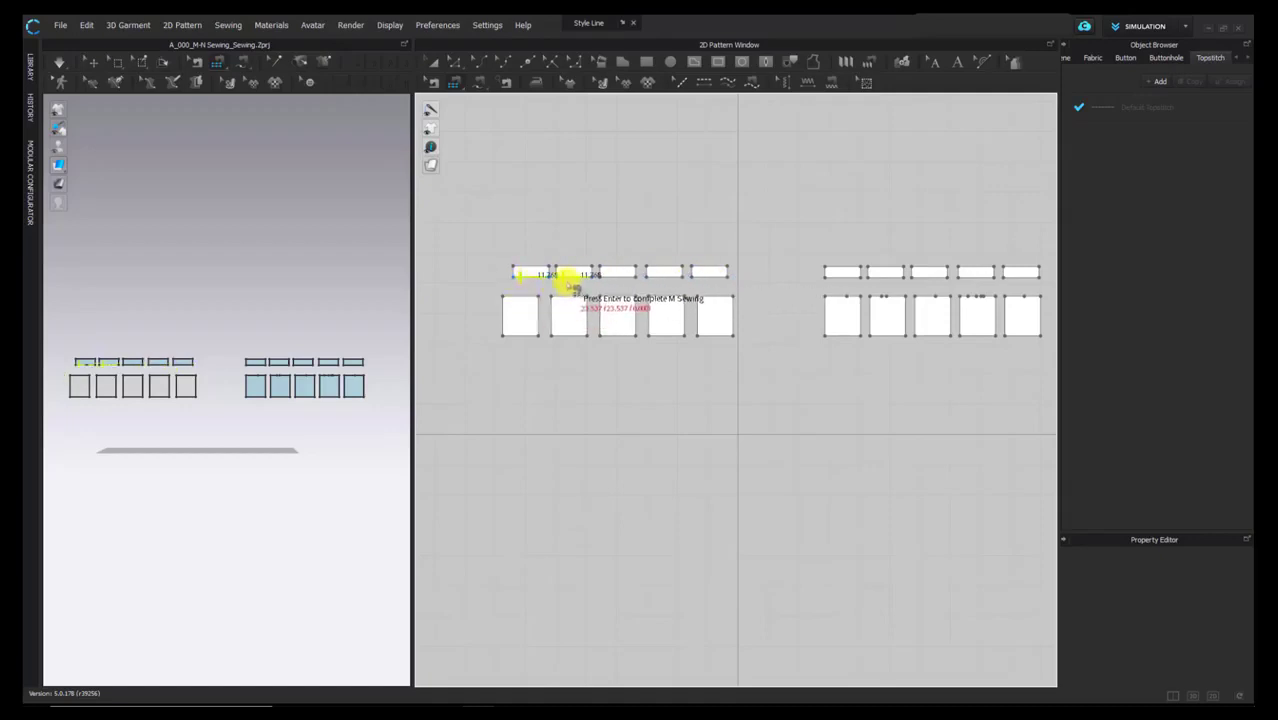
left_click(608, 275)
left_click(655, 277)
left_click(700, 278)
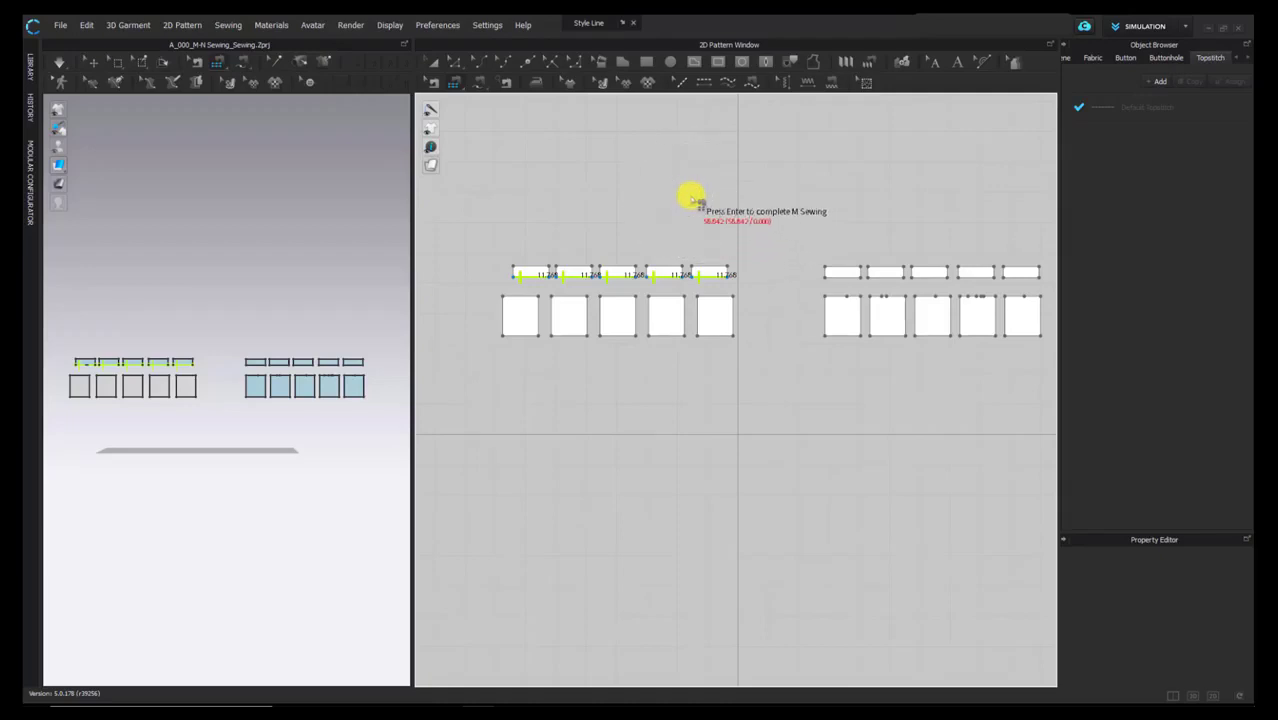
key("Return")
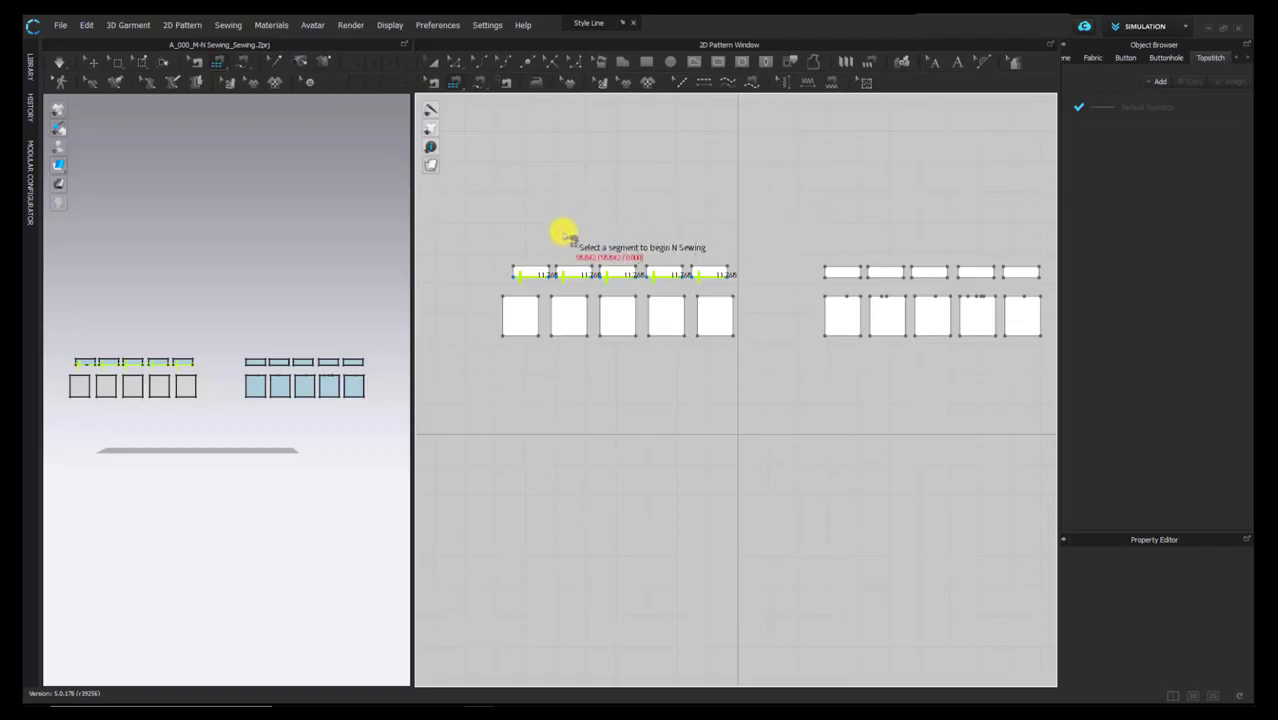
Step: Select the top edges of the left group's five squares in order as the N side and complete the M:N Segment Sewing
left_click(513, 295)
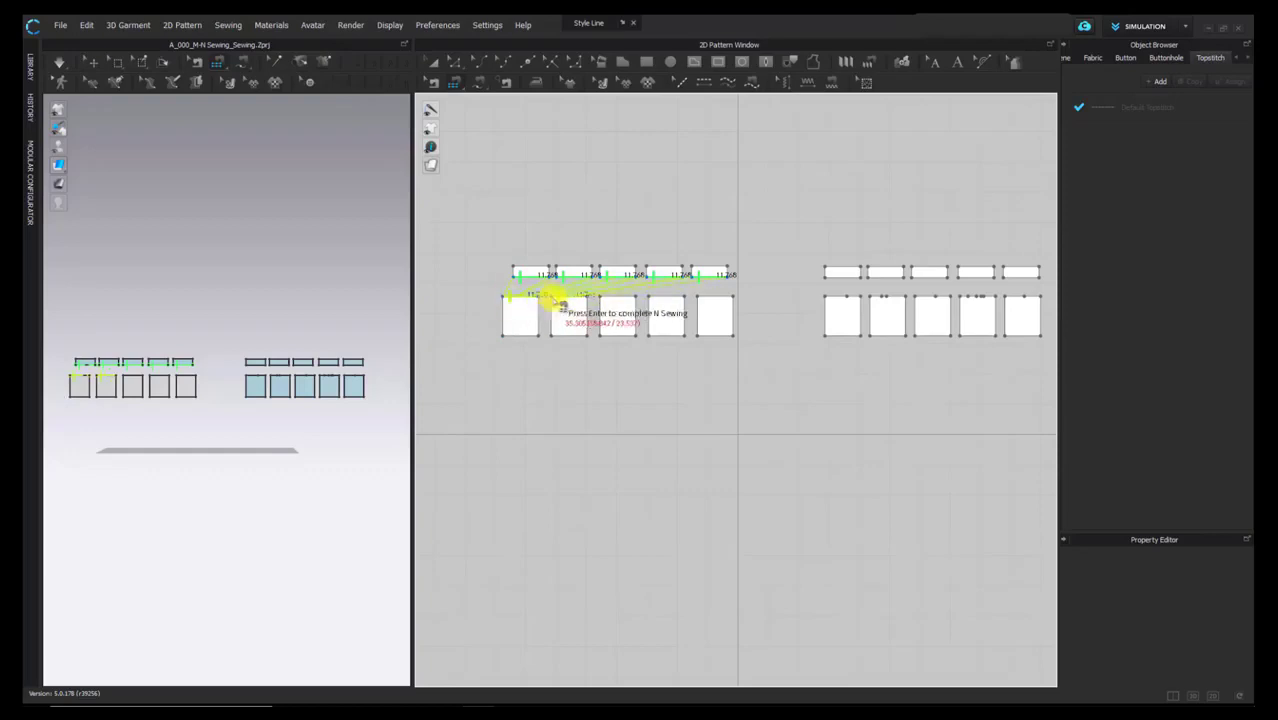
left_click(566, 297)
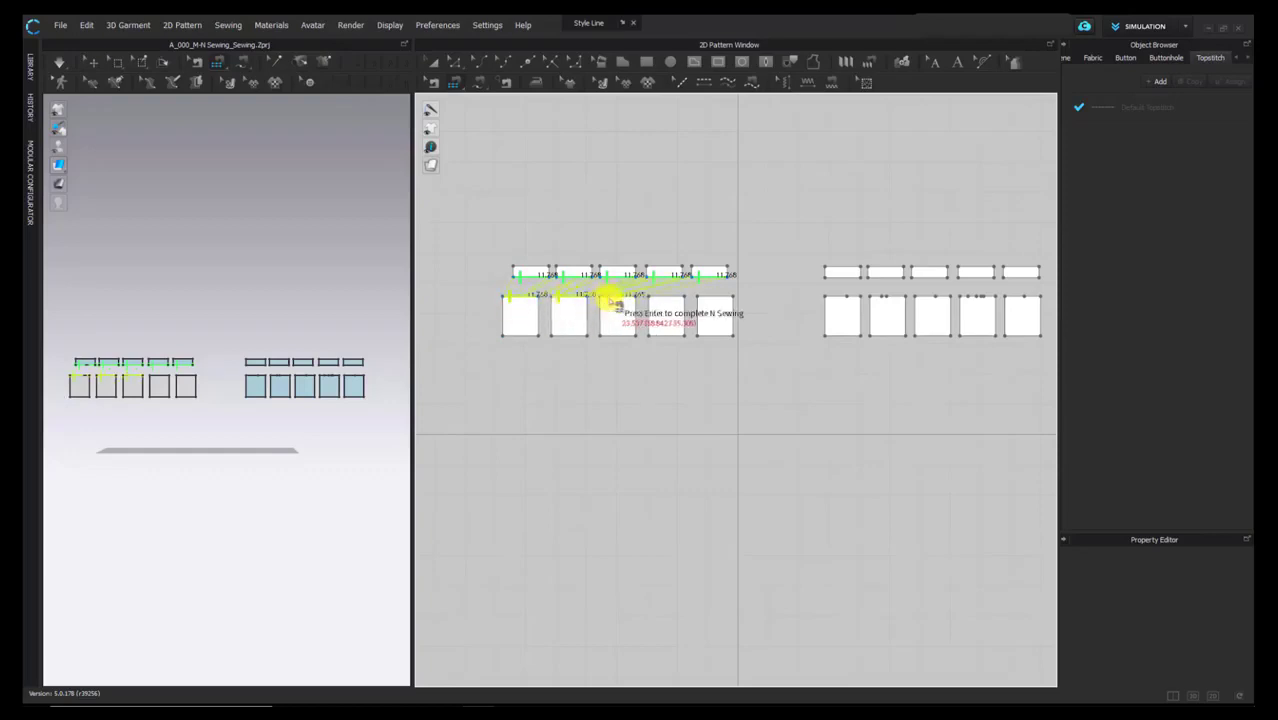
left_click(609, 299)
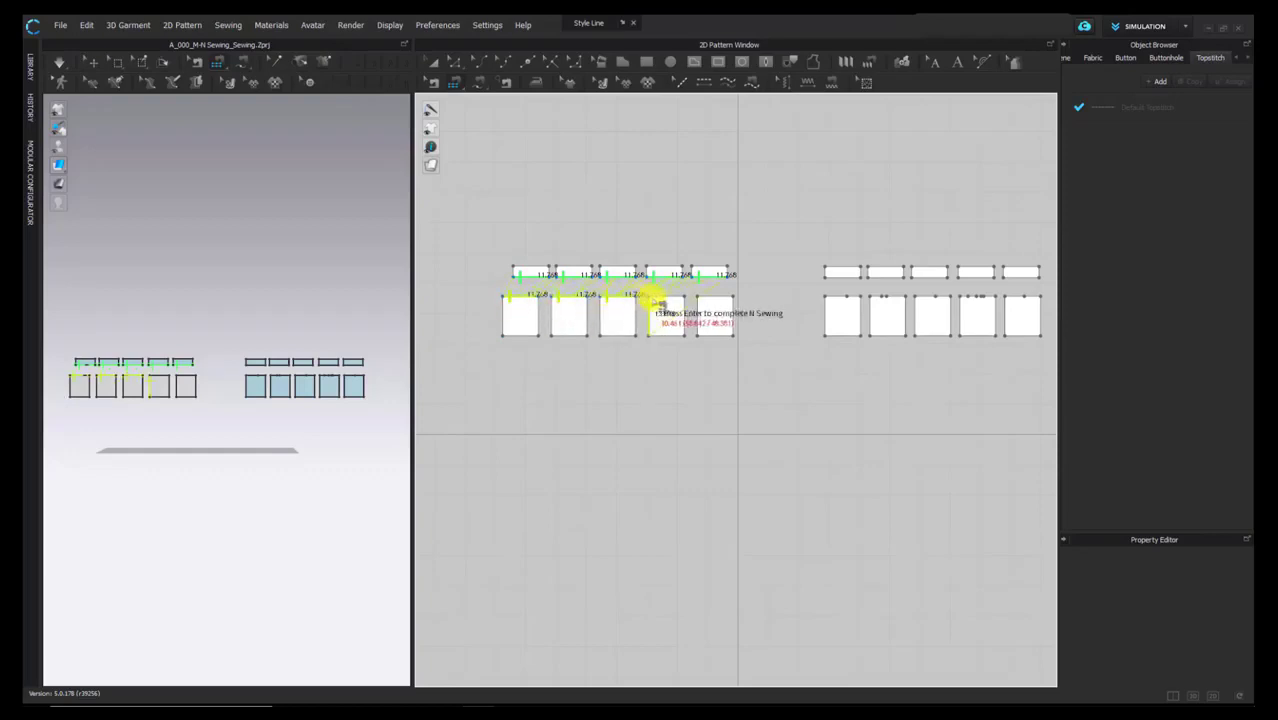
left_click(660, 298)
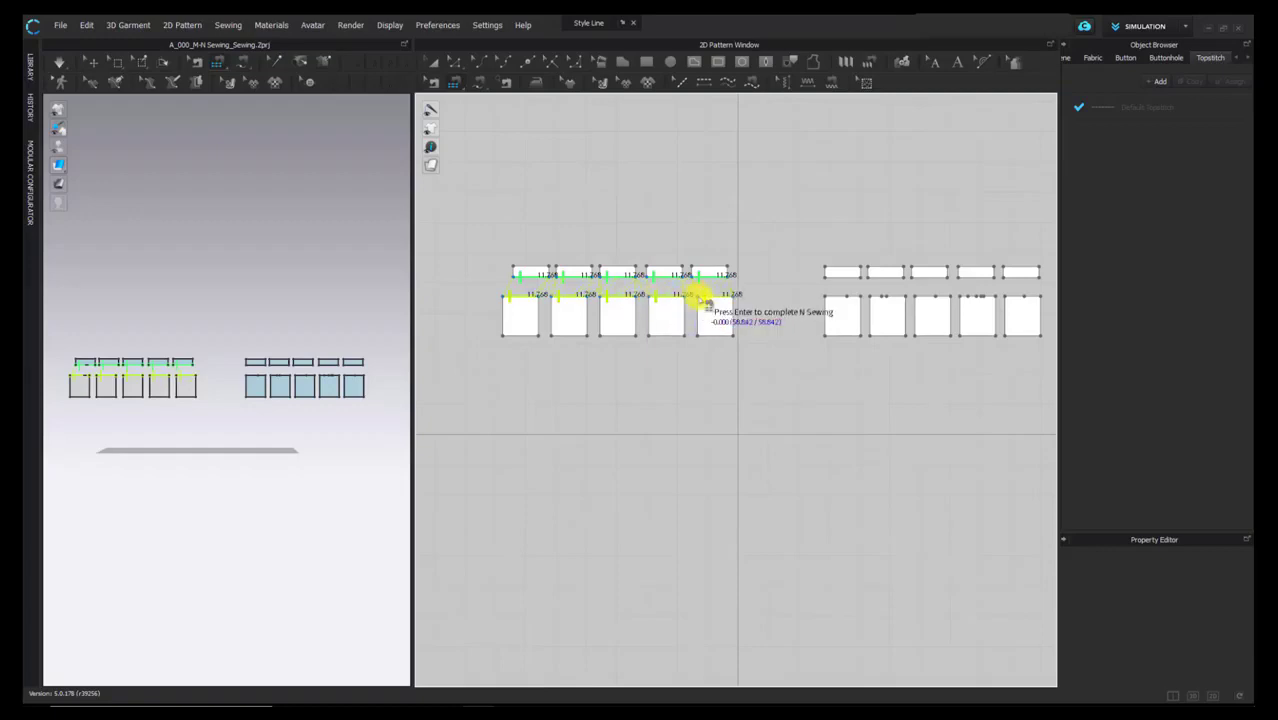
left_click(704, 302)
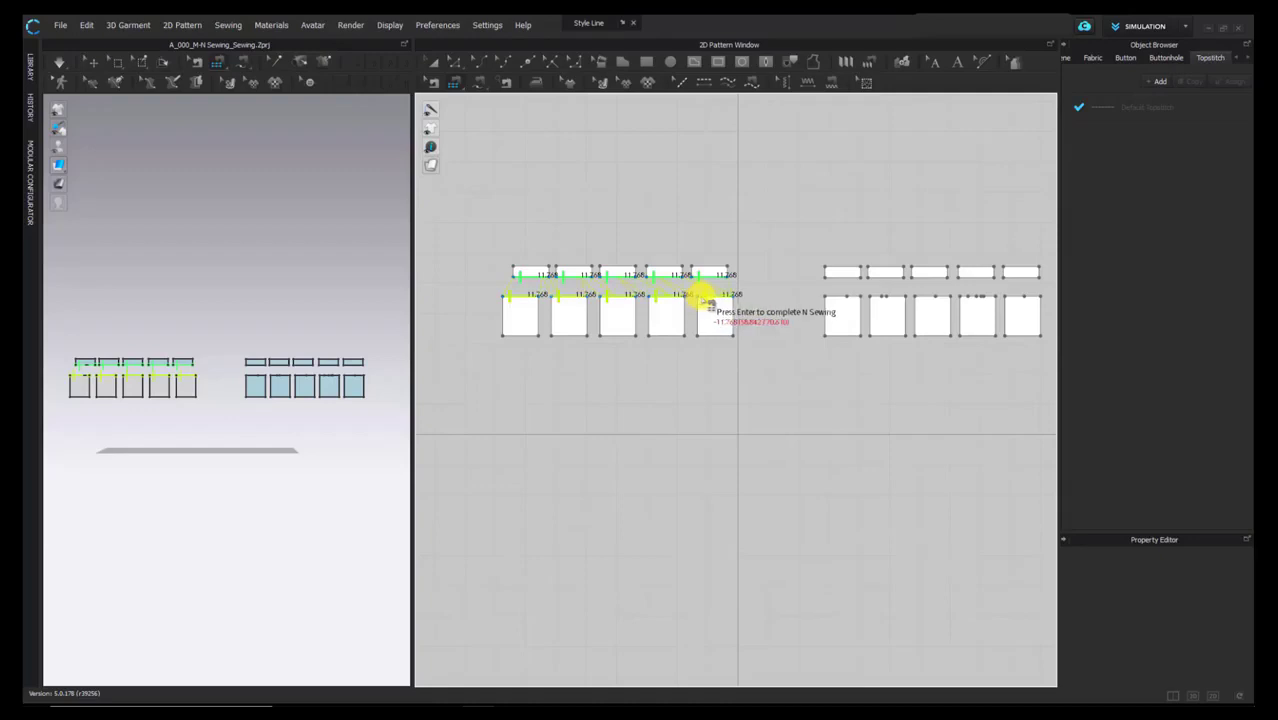
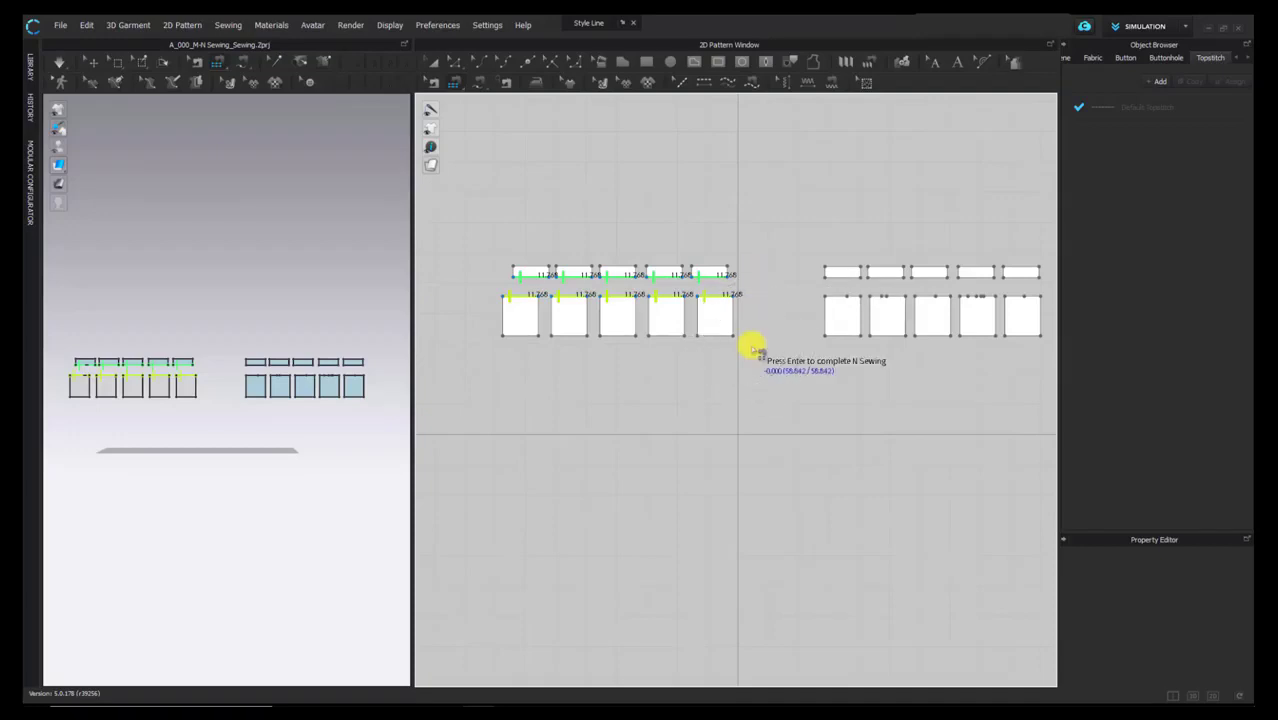
key("Return")
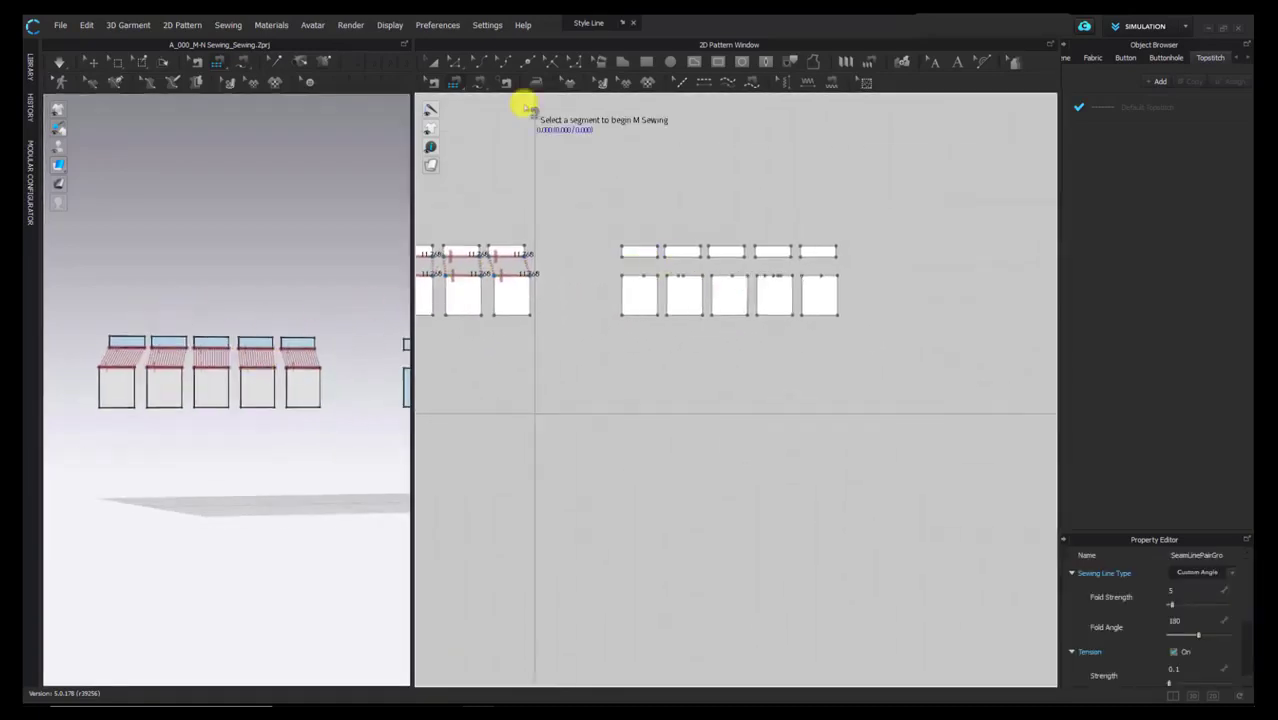
Step: With M:N Free Sewing, trace the full lower edges of the right group's five strips in order and complete the M side
left_click(477, 88)
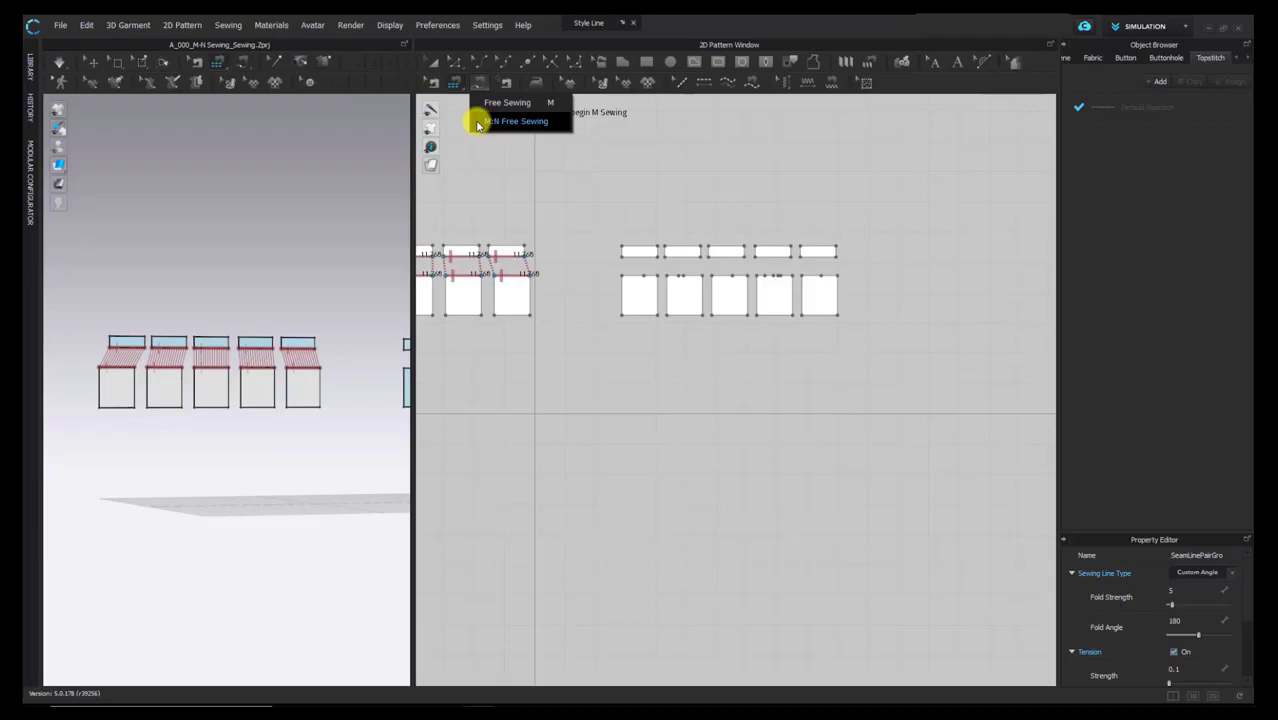
left_click(516, 121)
scroll(556, 262, "up", 2)
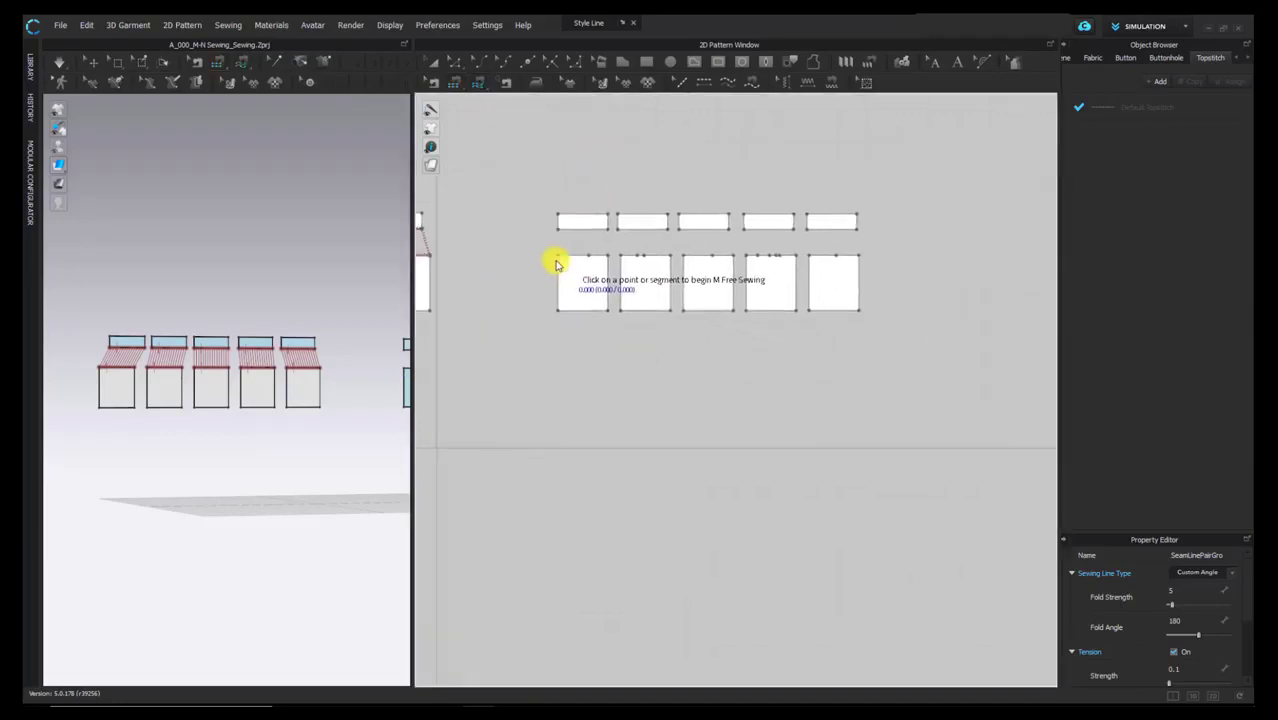
left_click(593, 227)
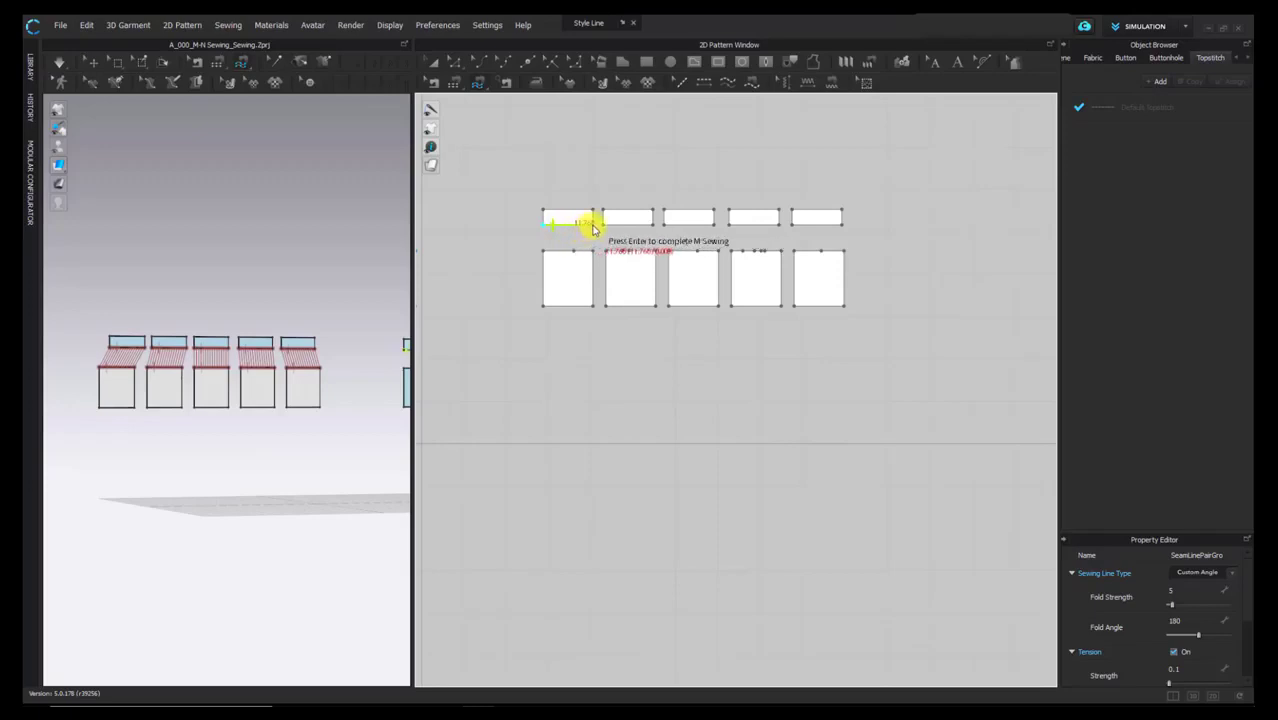
left_click(653, 223)
left_click(715, 226)
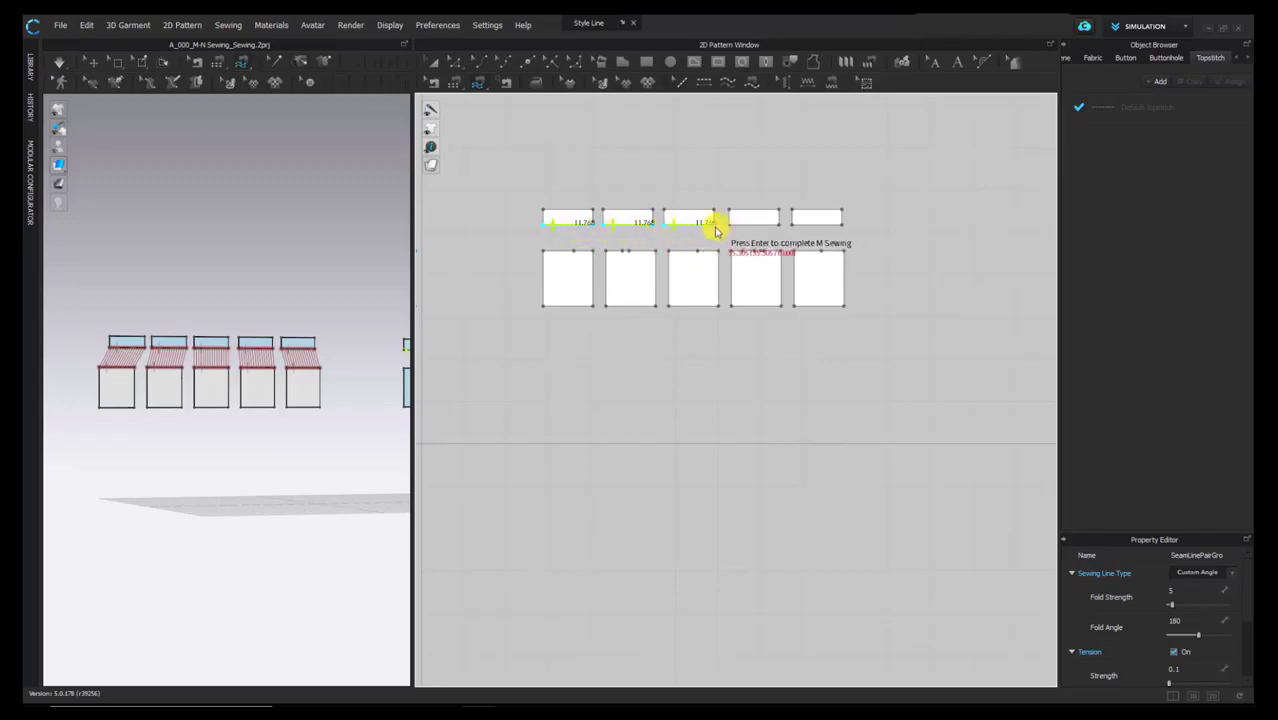
left_click(778, 225)
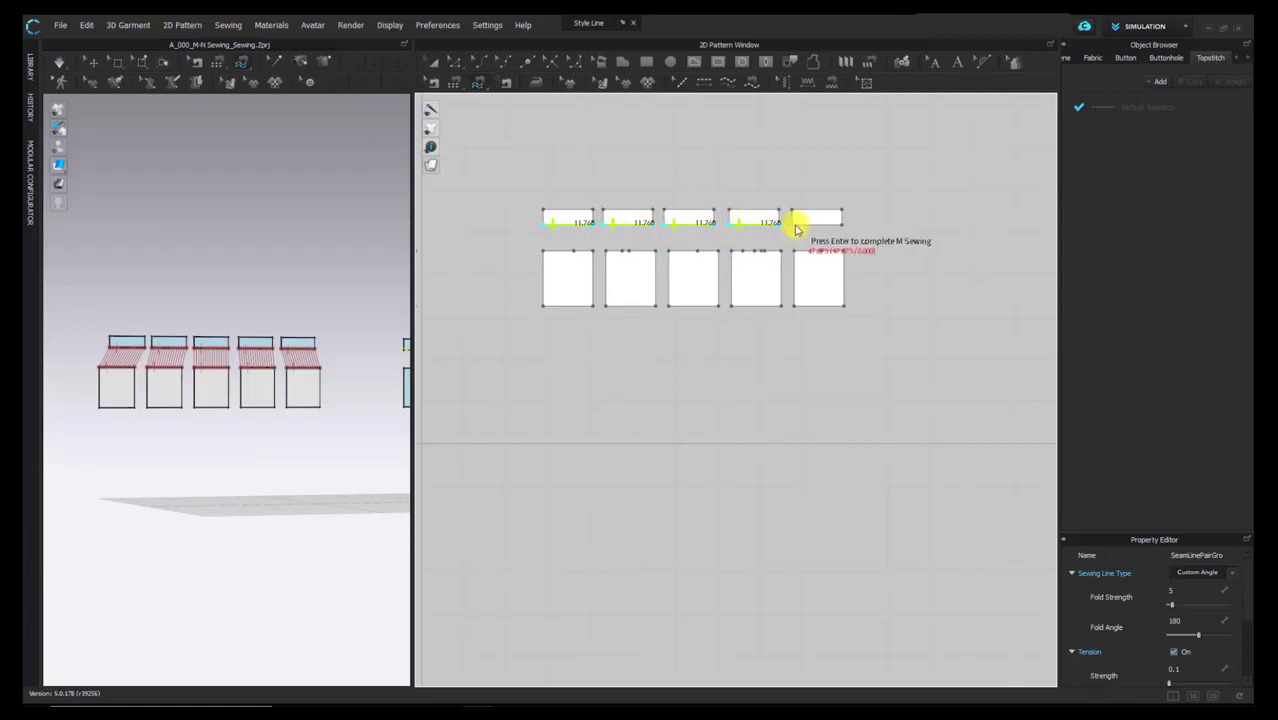
left_click(840, 229)
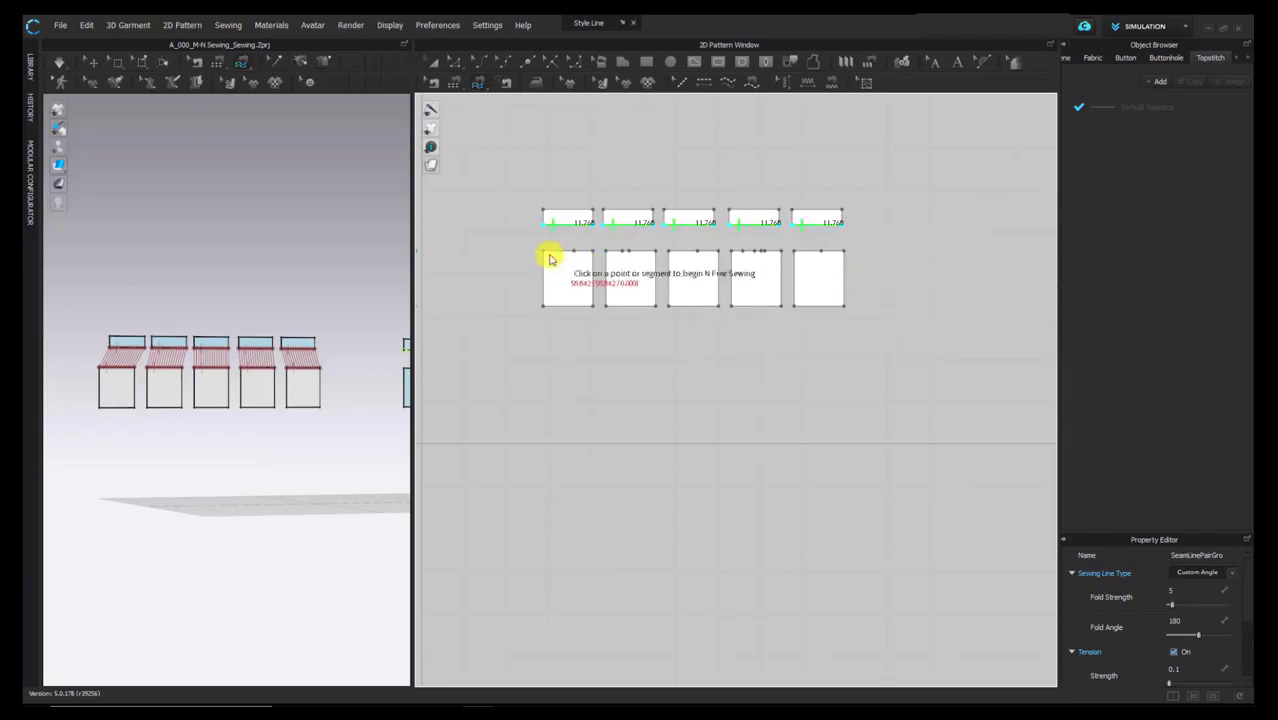
Step: Trace the full top edges of the right group's five squares in order as the N side and complete the M:N Free Sewing
left_click(592, 253)
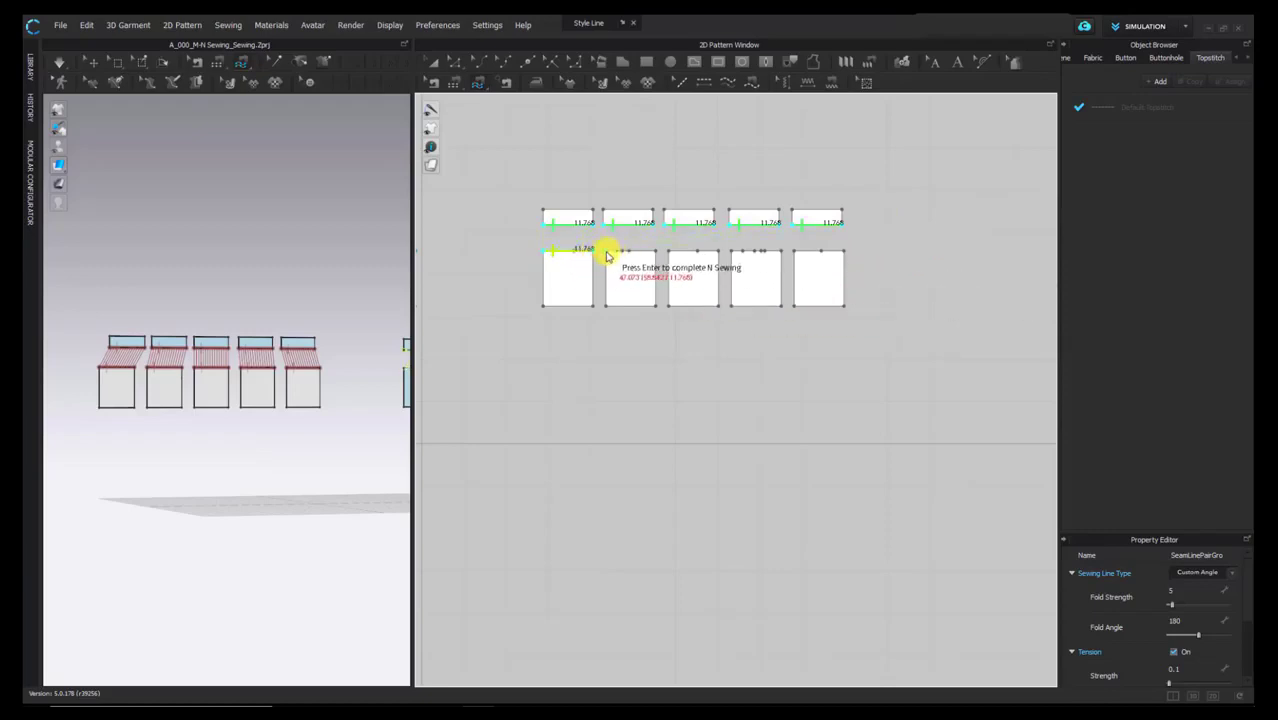
left_click(650, 251)
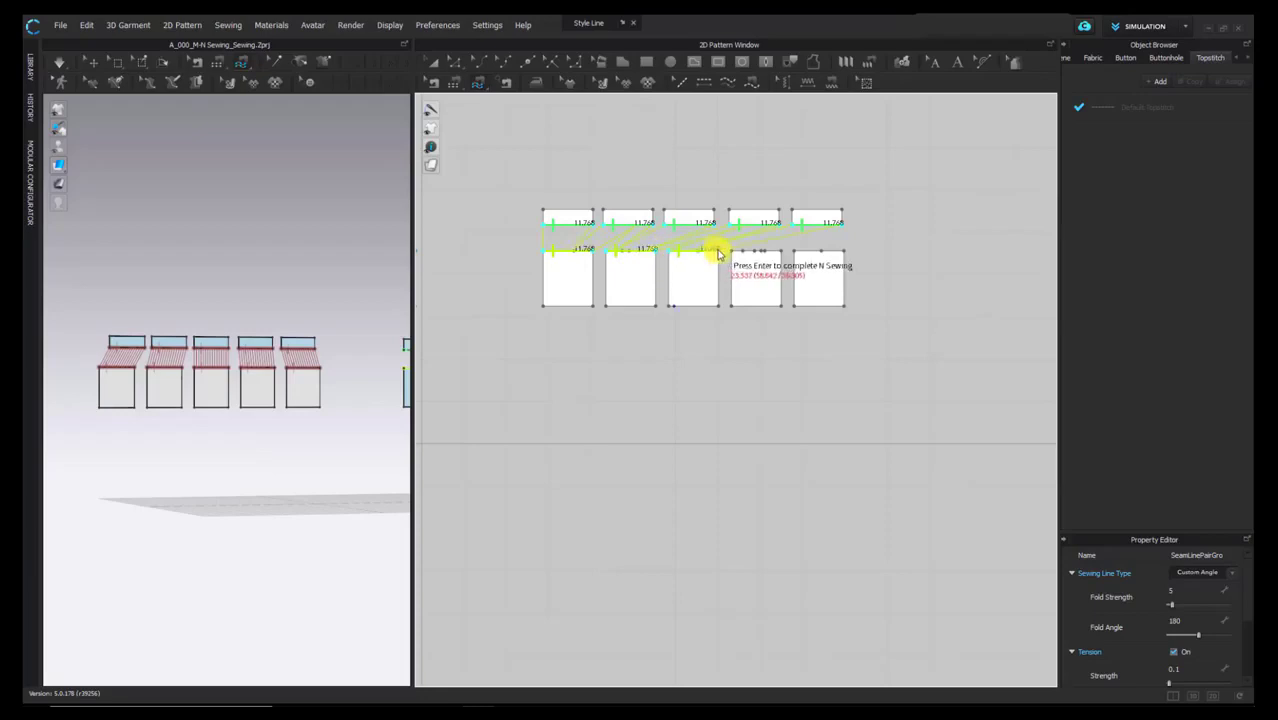
left_click(717, 251)
left_click(779, 252)
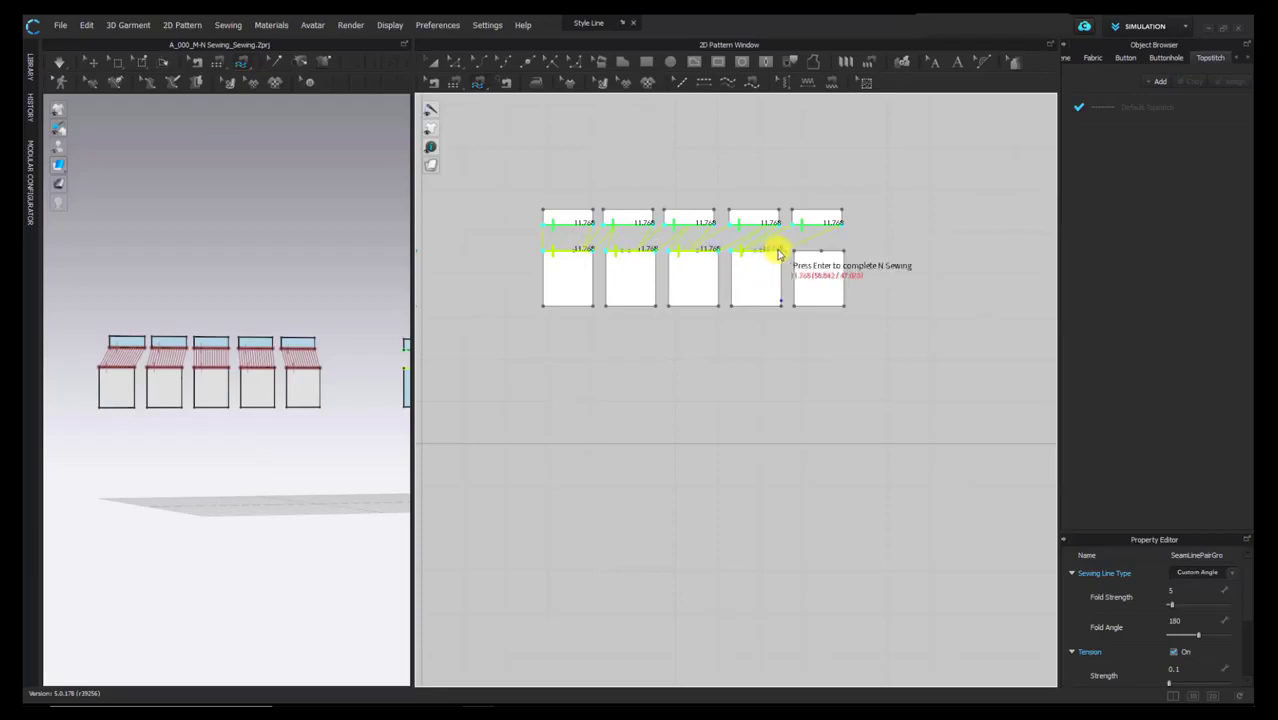
left_click(832, 251)
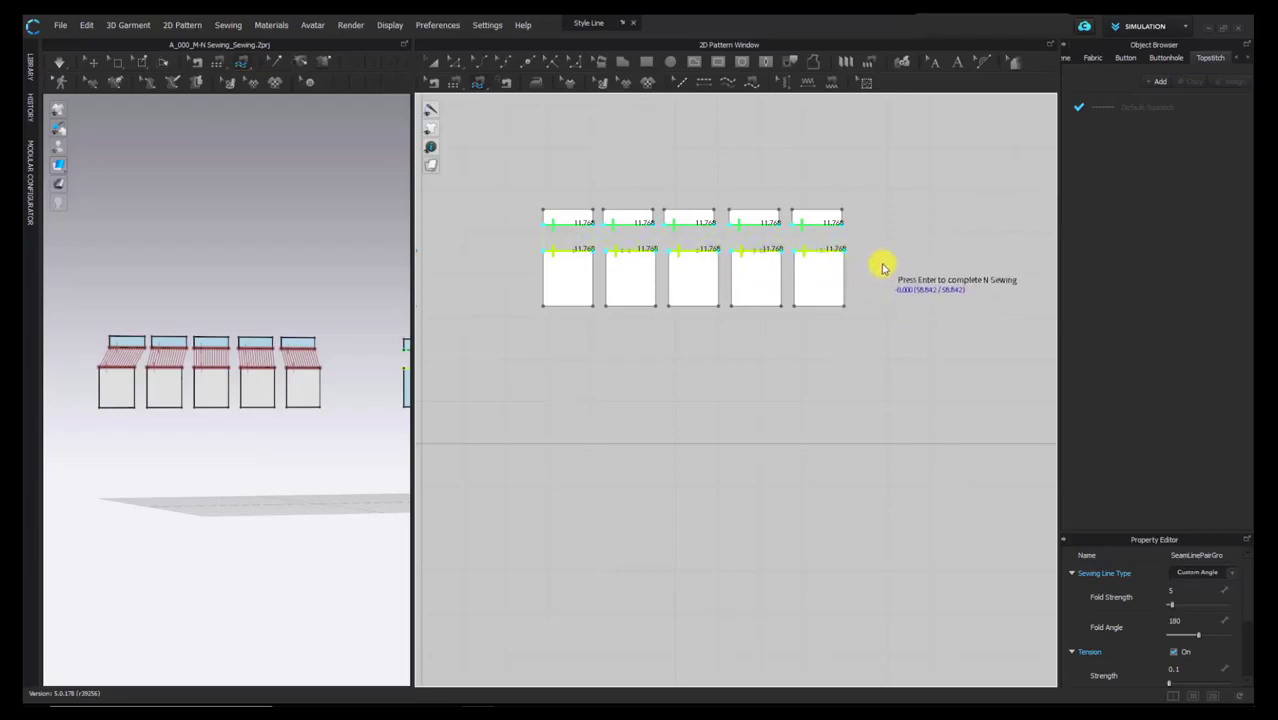
key("Return")
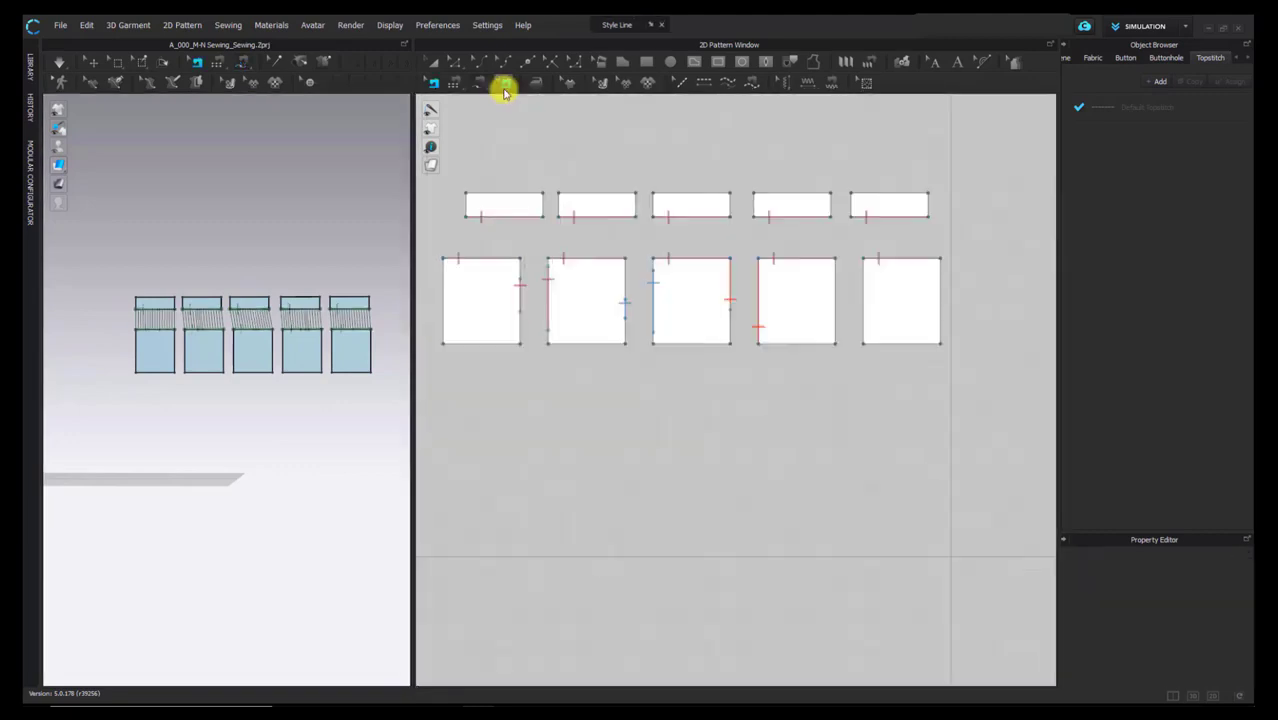
Step: Run Check Sewing Length with a length difference of 0.170 in and a ratio difference of 10%, placing its dialog above the patterns
left_click(505, 86)
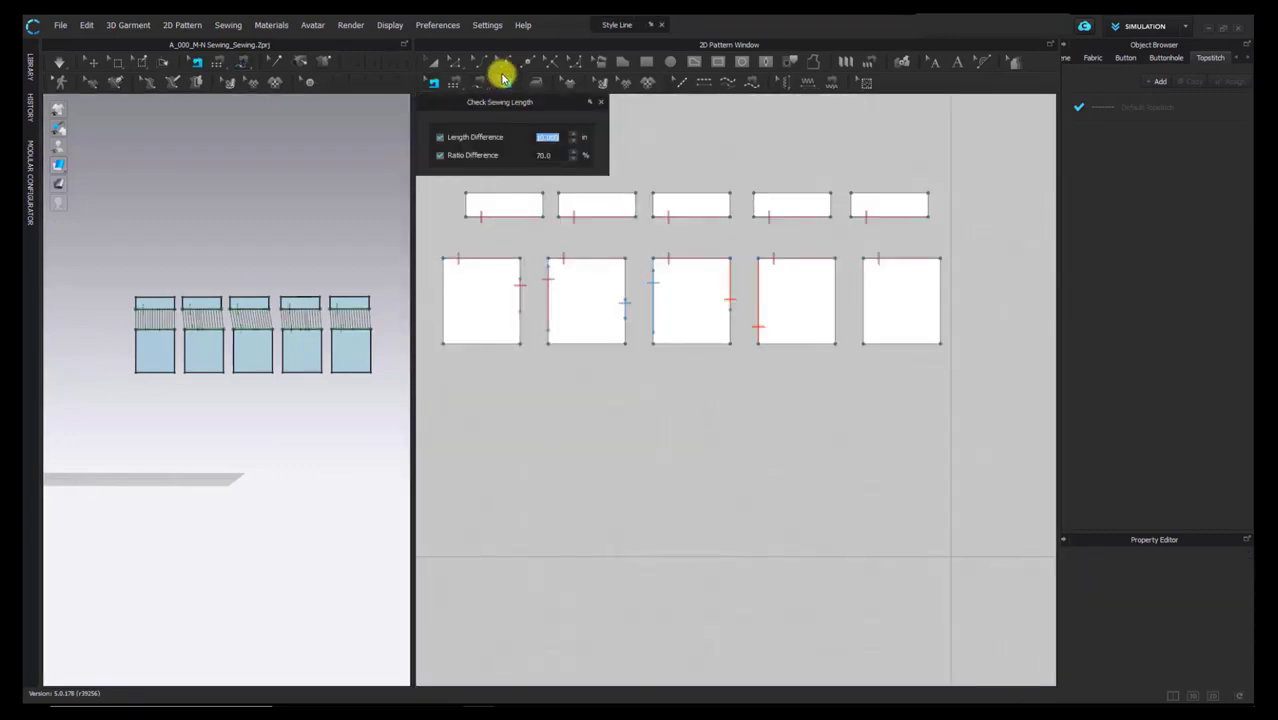
left_click(506, 84)
left_click_drag(490, 109, 554, 114)
left_click(563, 111)
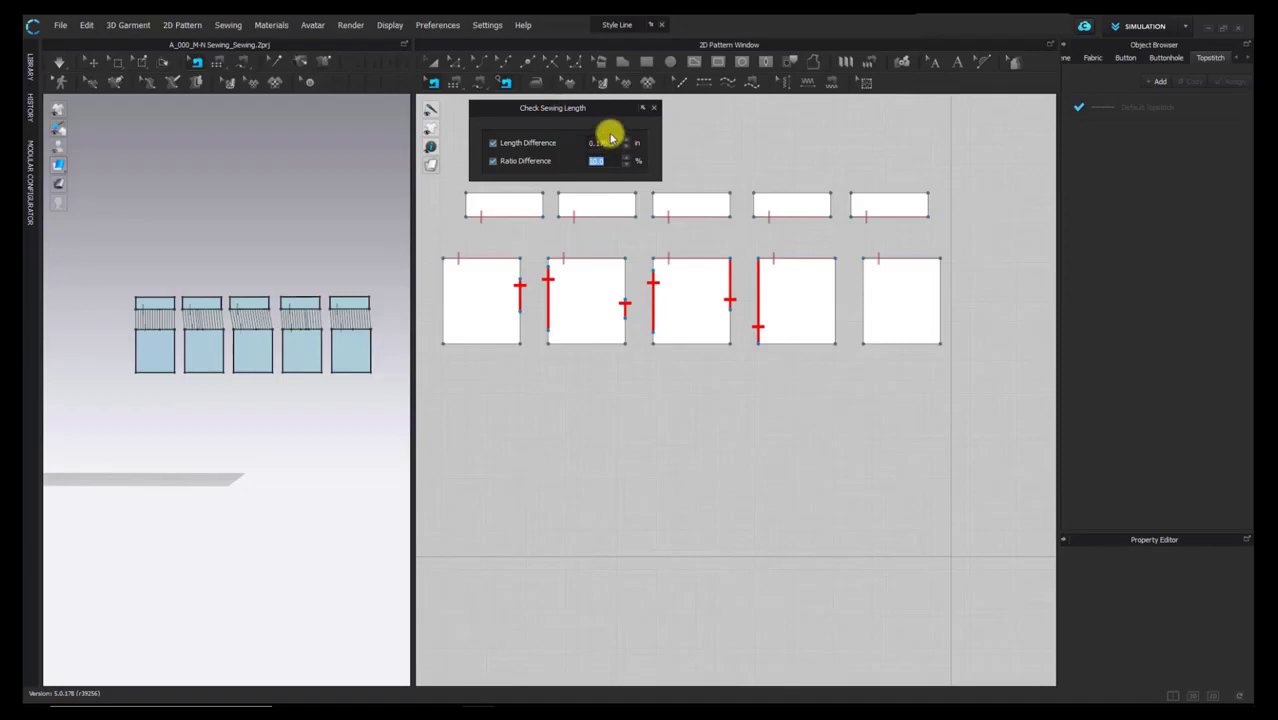
double_click(600, 143)
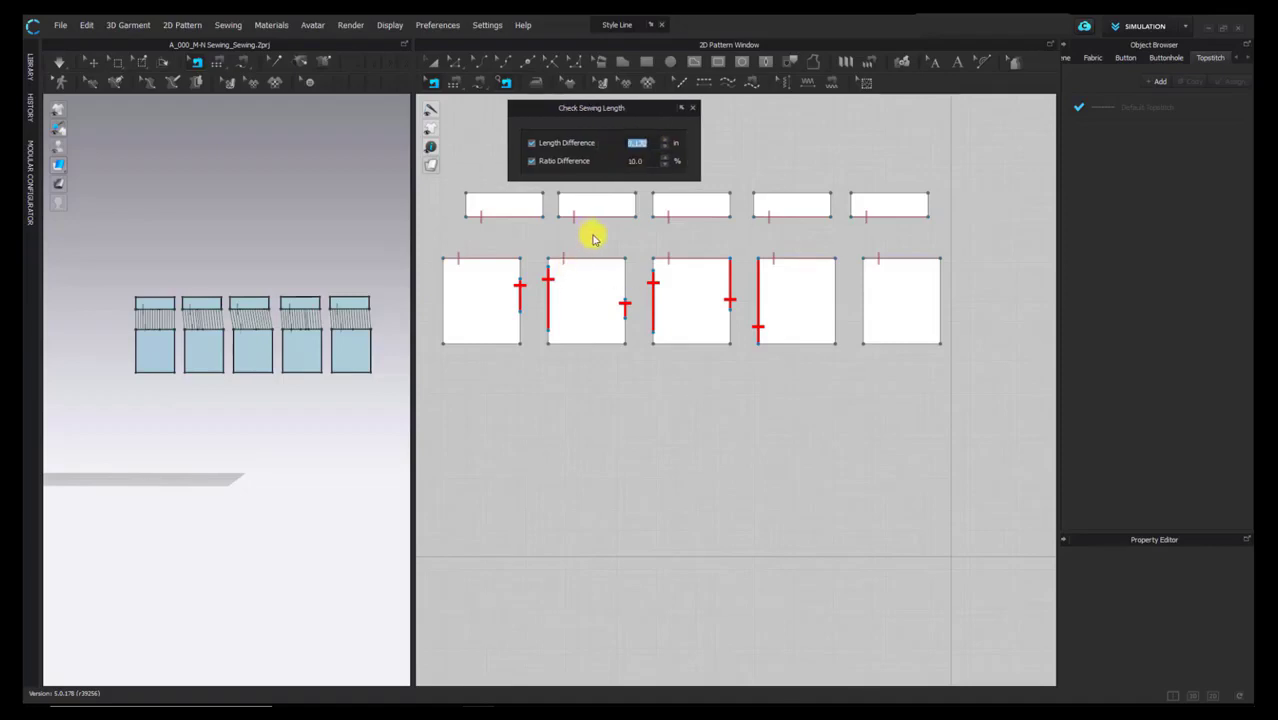
left_click(656, 145)
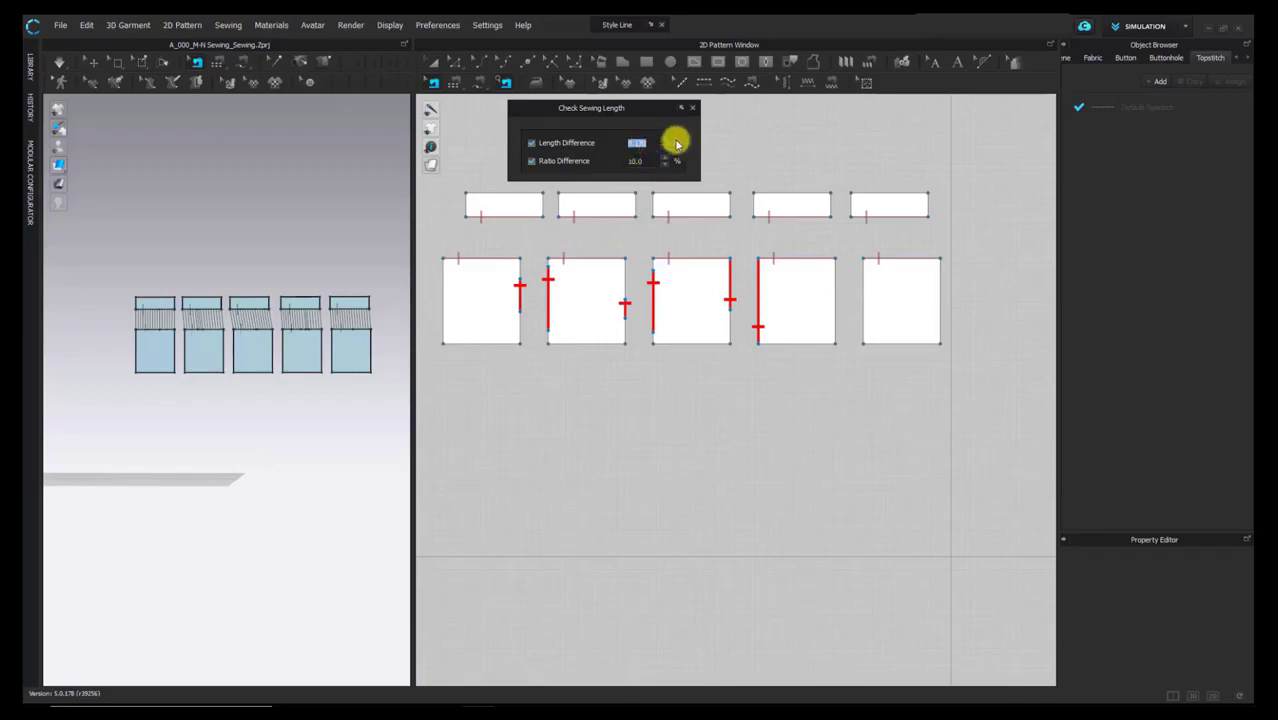
left_click_drag(635, 146, 653, 147)
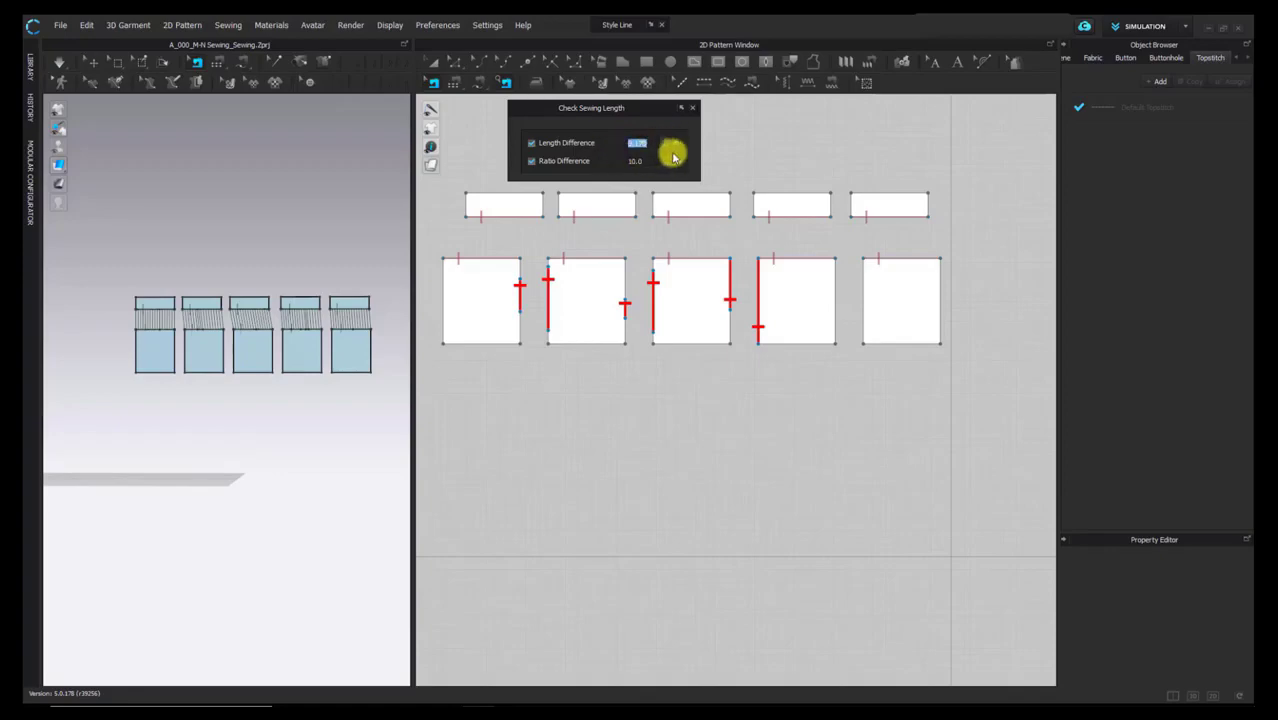
left_click_drag(543, 167, 534, 167)
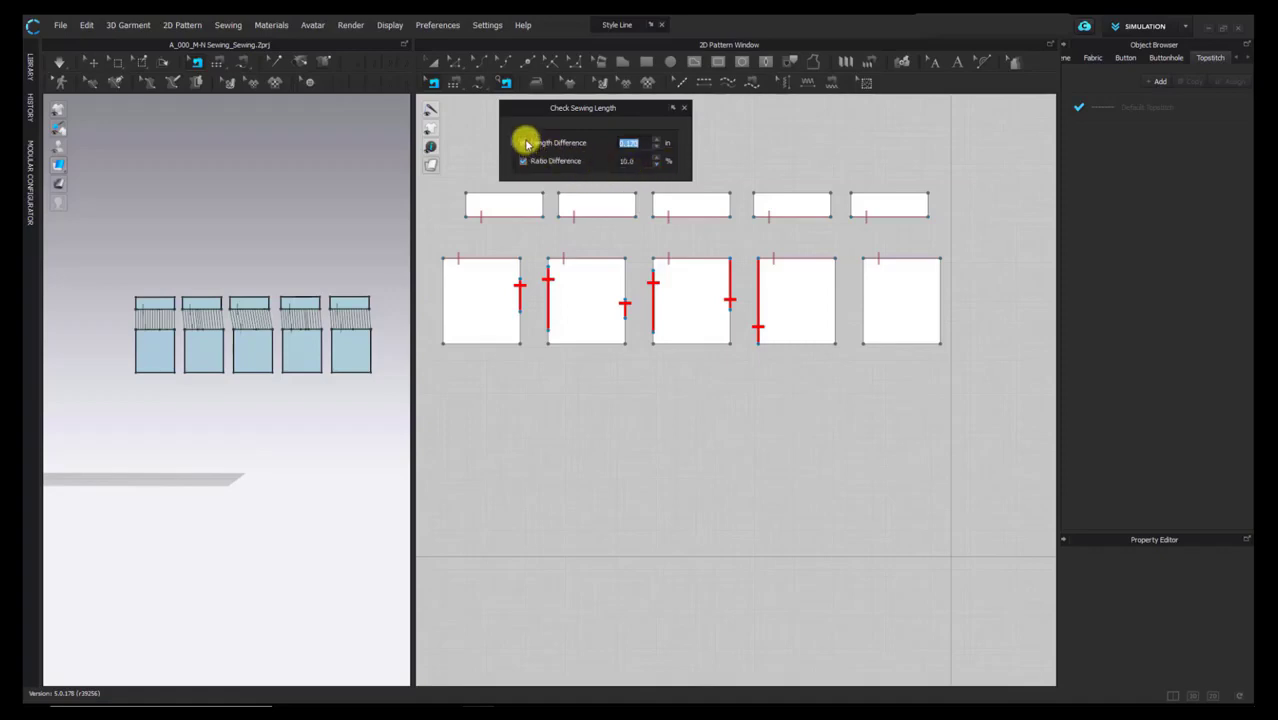
left_click_drag(591, 117, 597, 116)
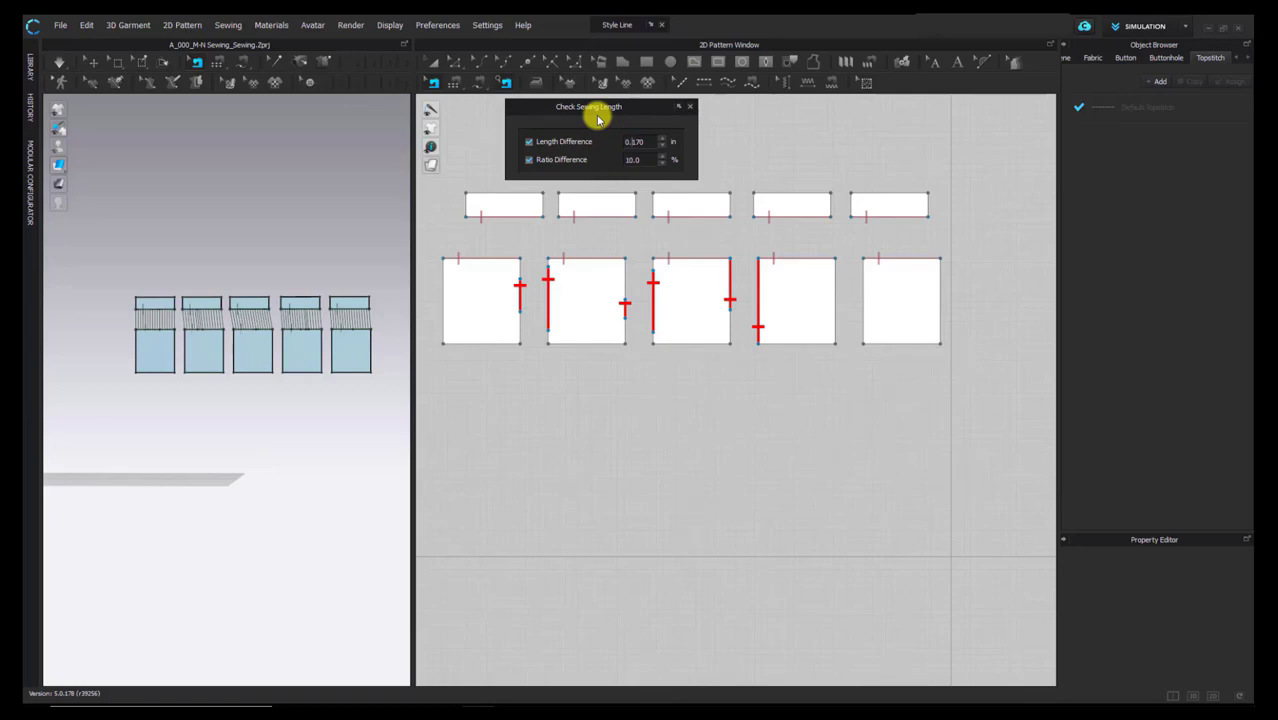
Step: Inspect the strip-to-square seam and the side seams between the first four squares for length differences, and close Check Sewing Length
left_click(622, 258)
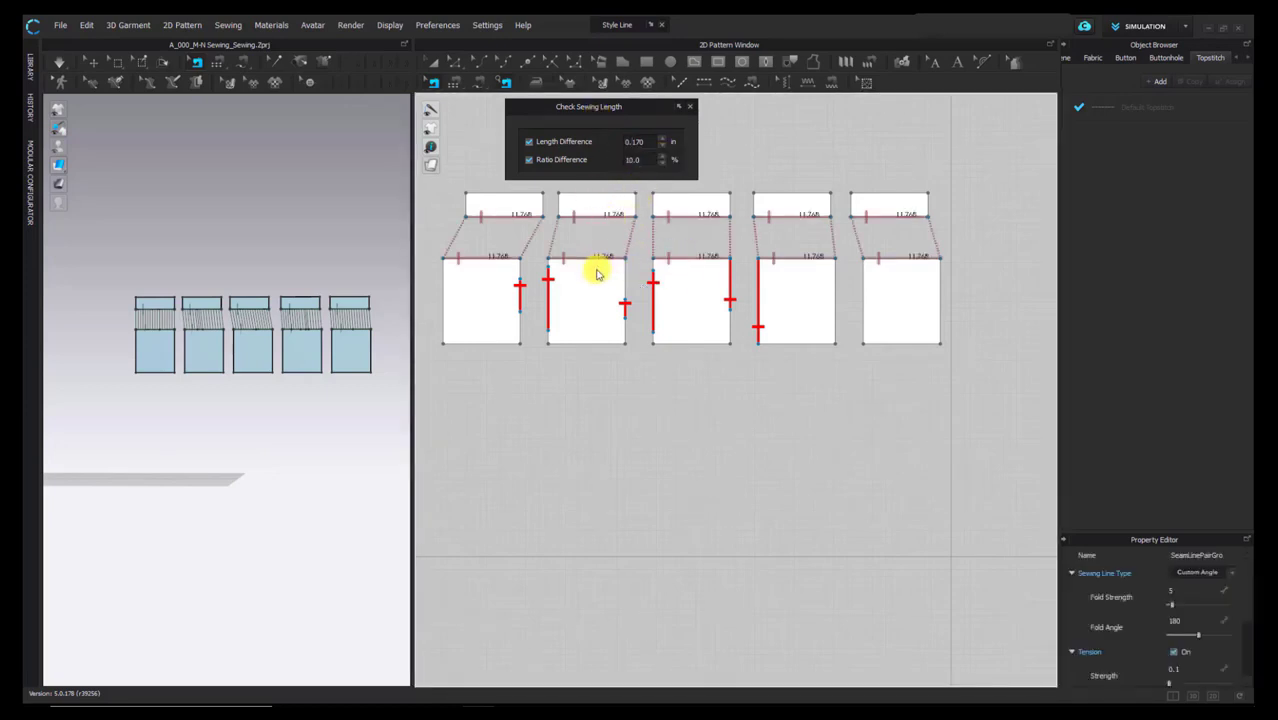
left_click(546, 280)
left_click(653, 287)
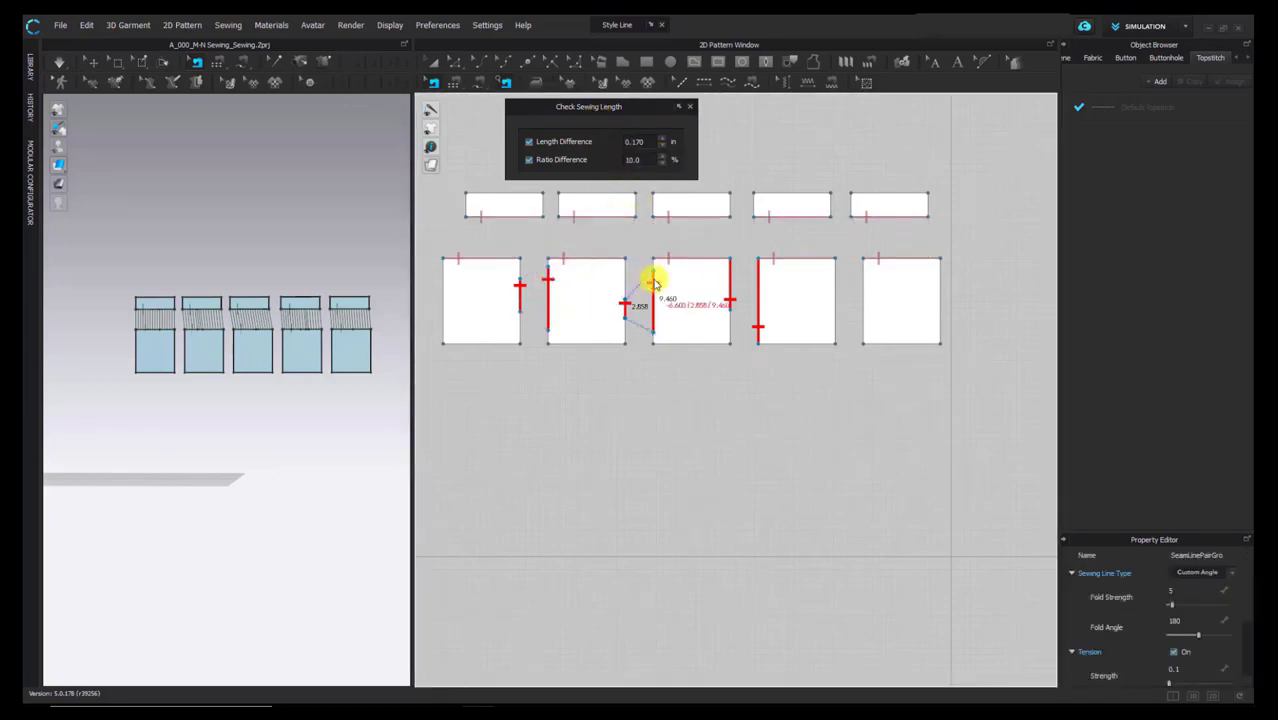
double_click(634, 141)
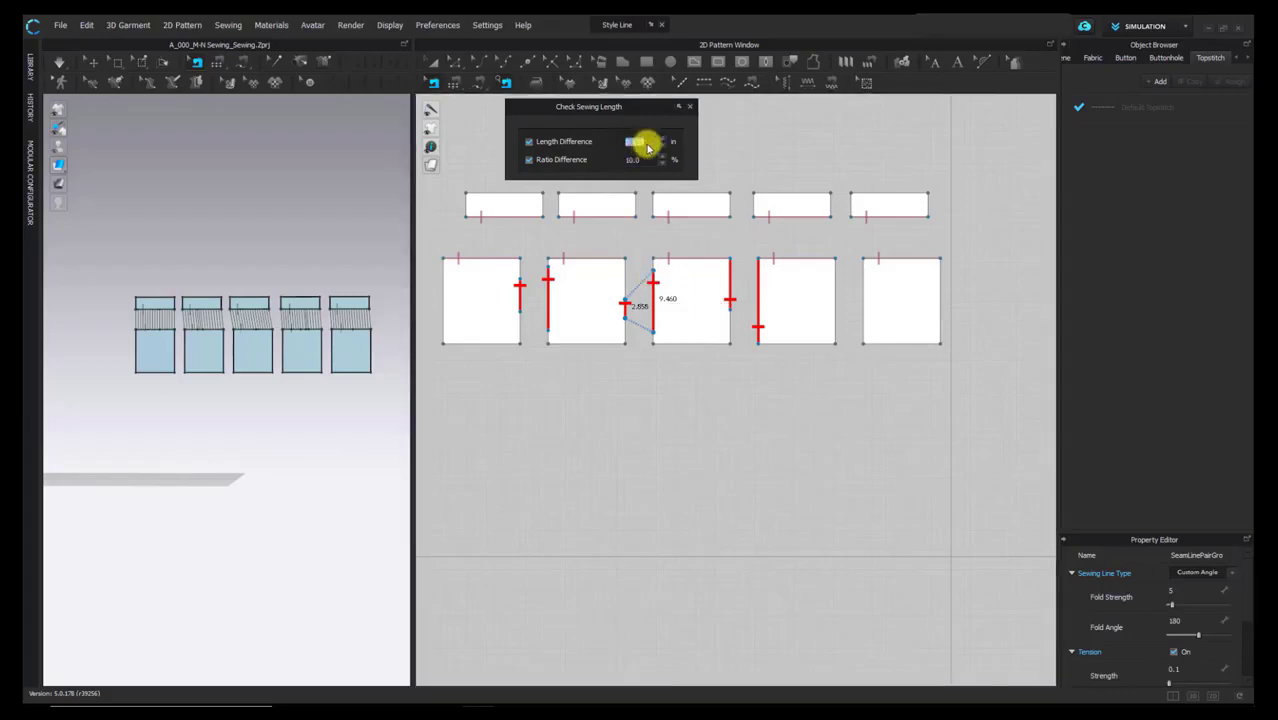
left_click(733, 282)
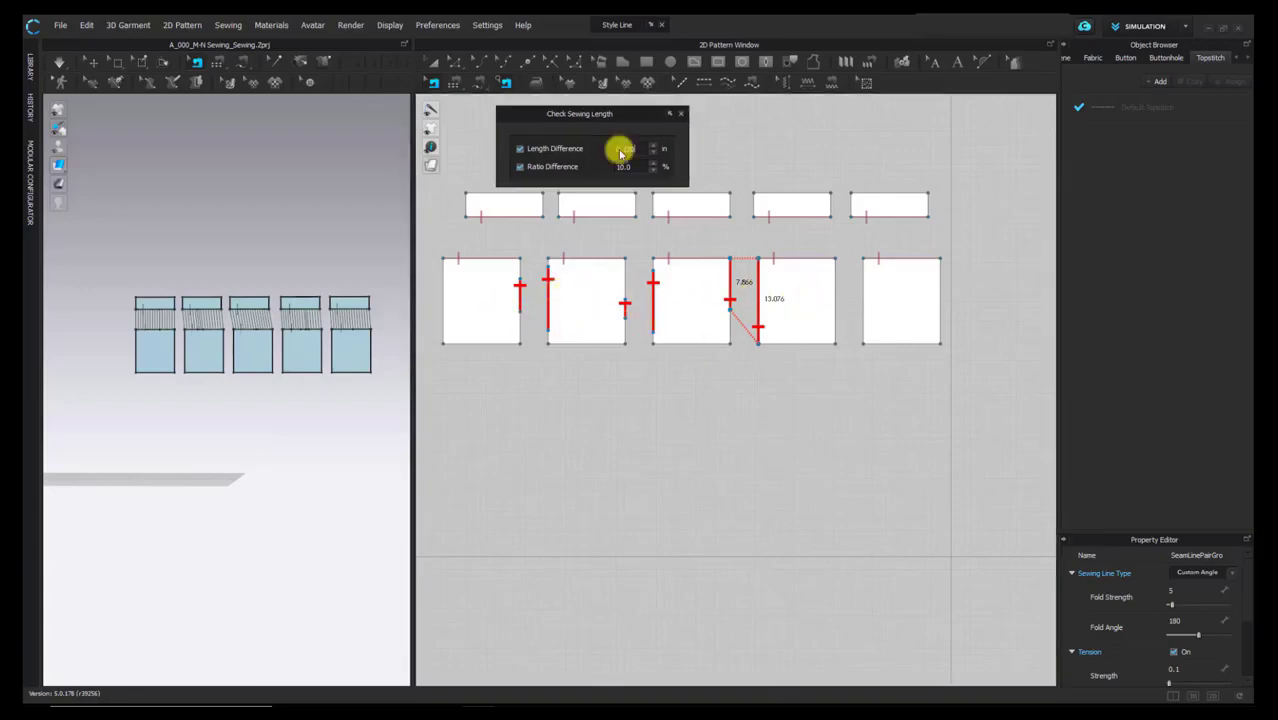
double_click(621, 151)
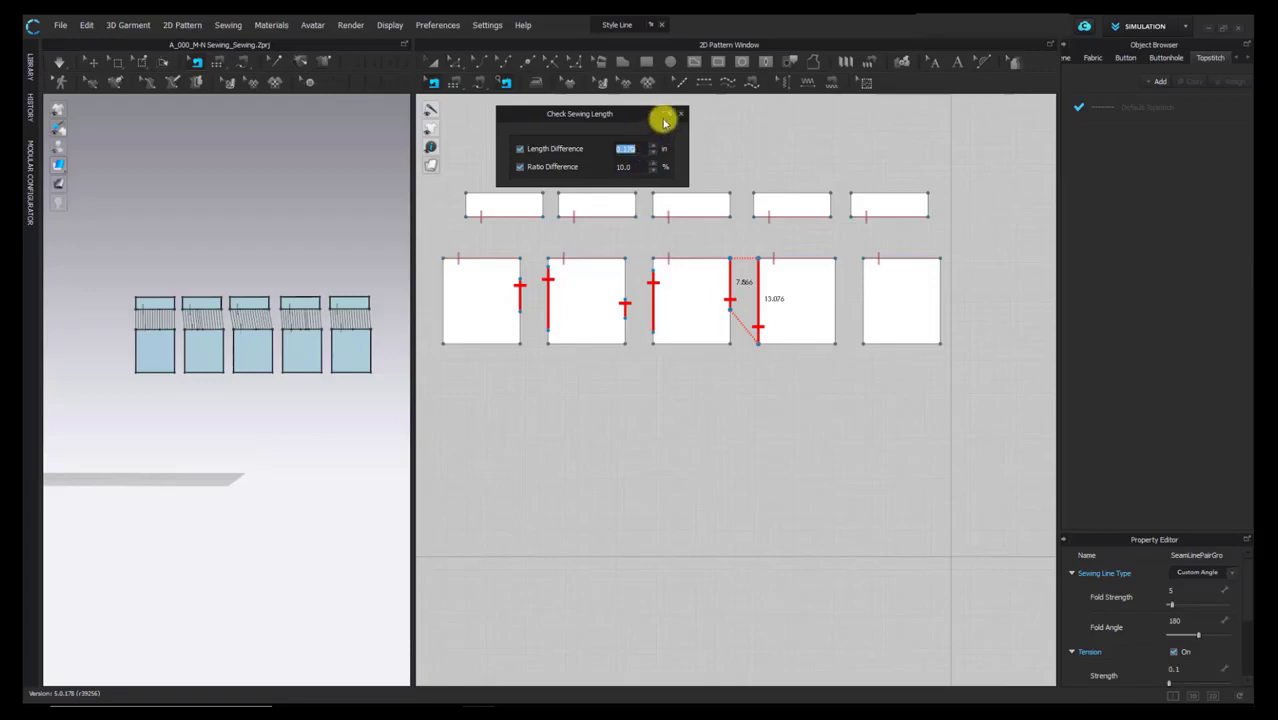
left_click_drag(671, 113, 705, 103)
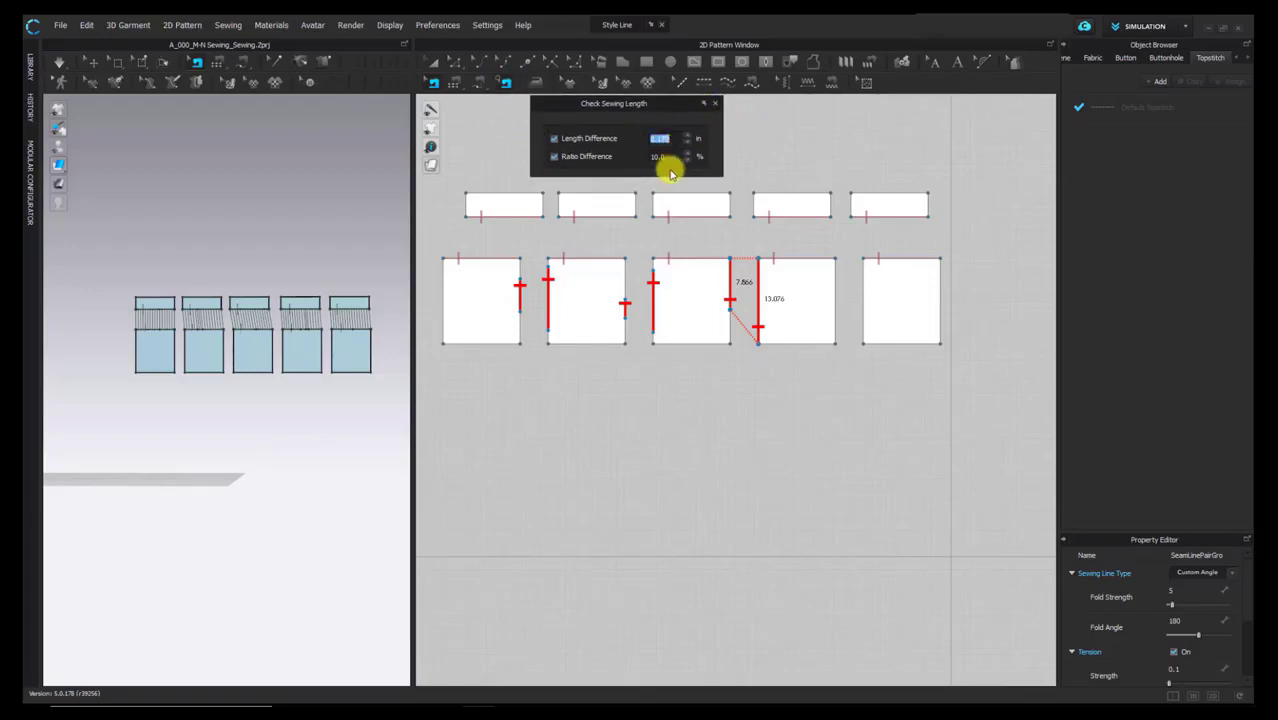
left_click_drag(655, 104, 698, 114)
left_click(698, 114)
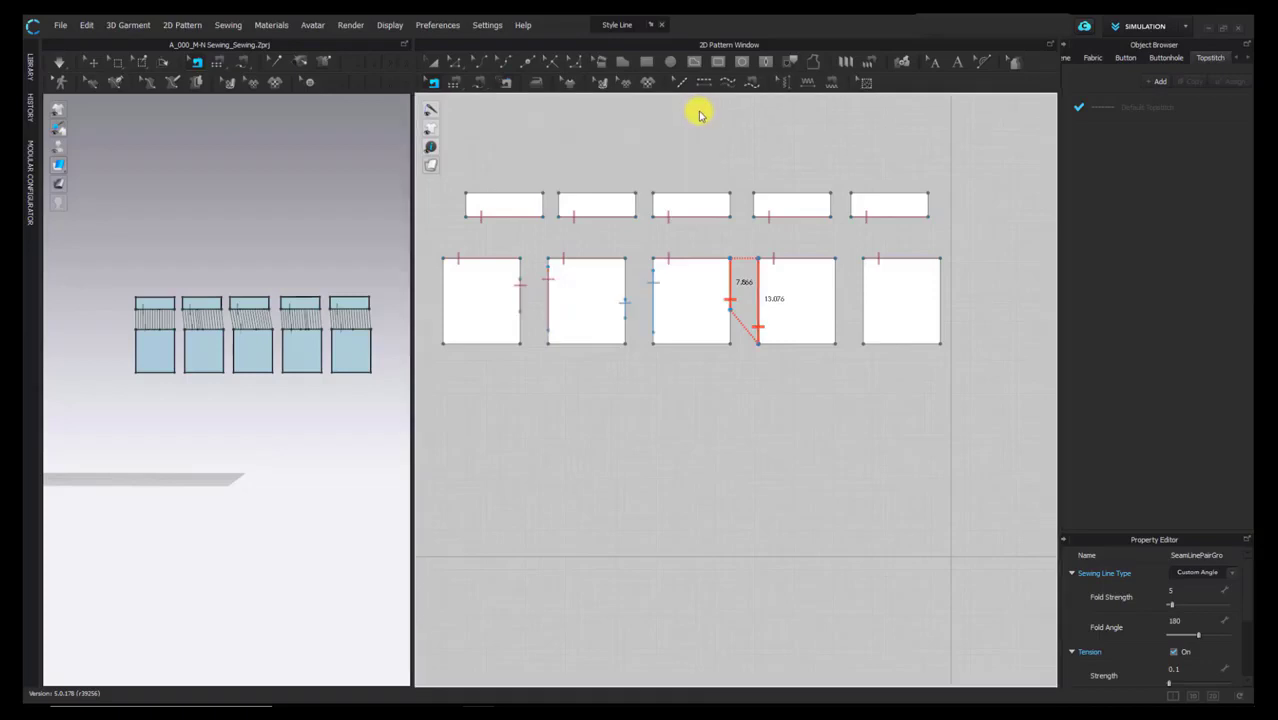
scroll(631, 126, "down", 3)
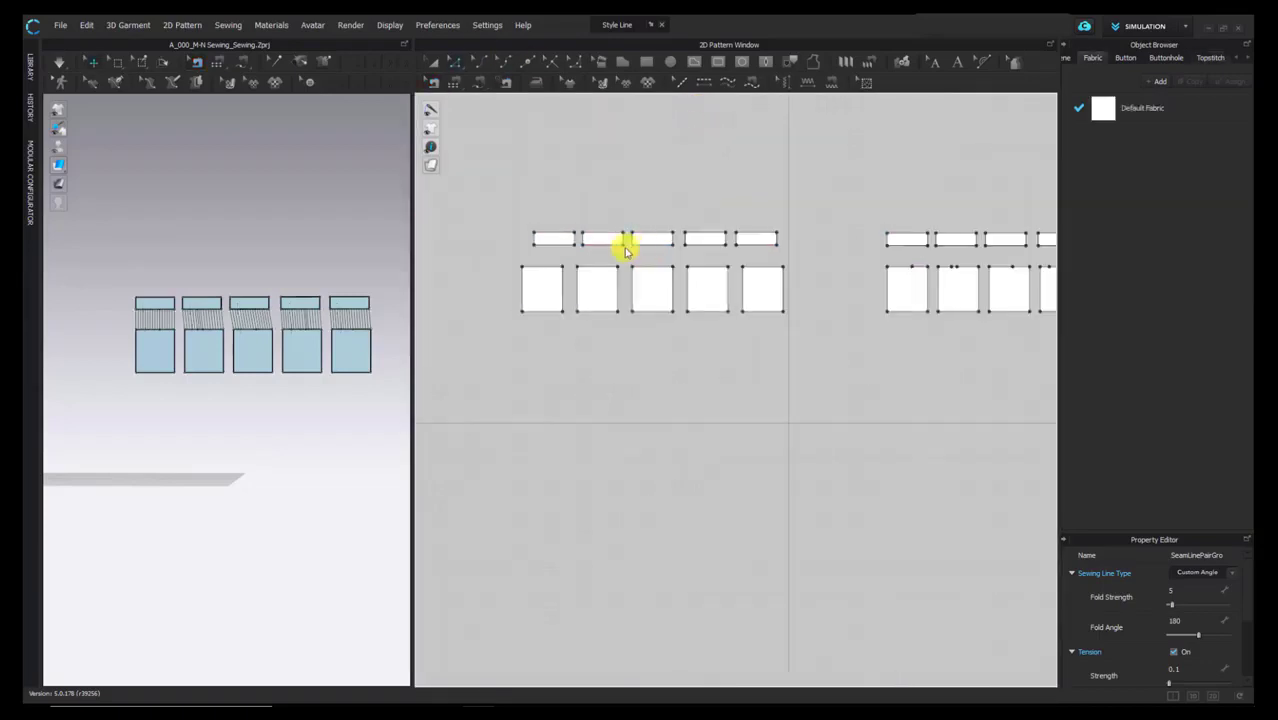
scroll(610, 235, "down", 2)
left_click(476, 80)
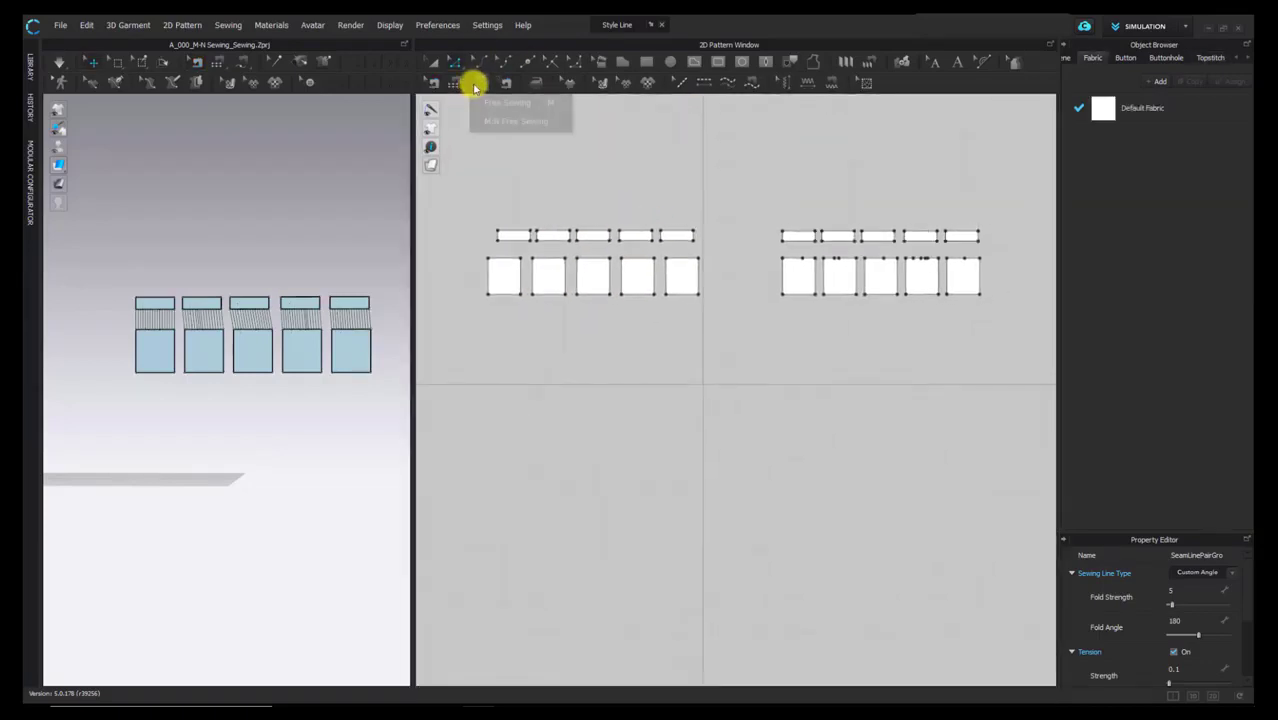
left_click(458, 86)
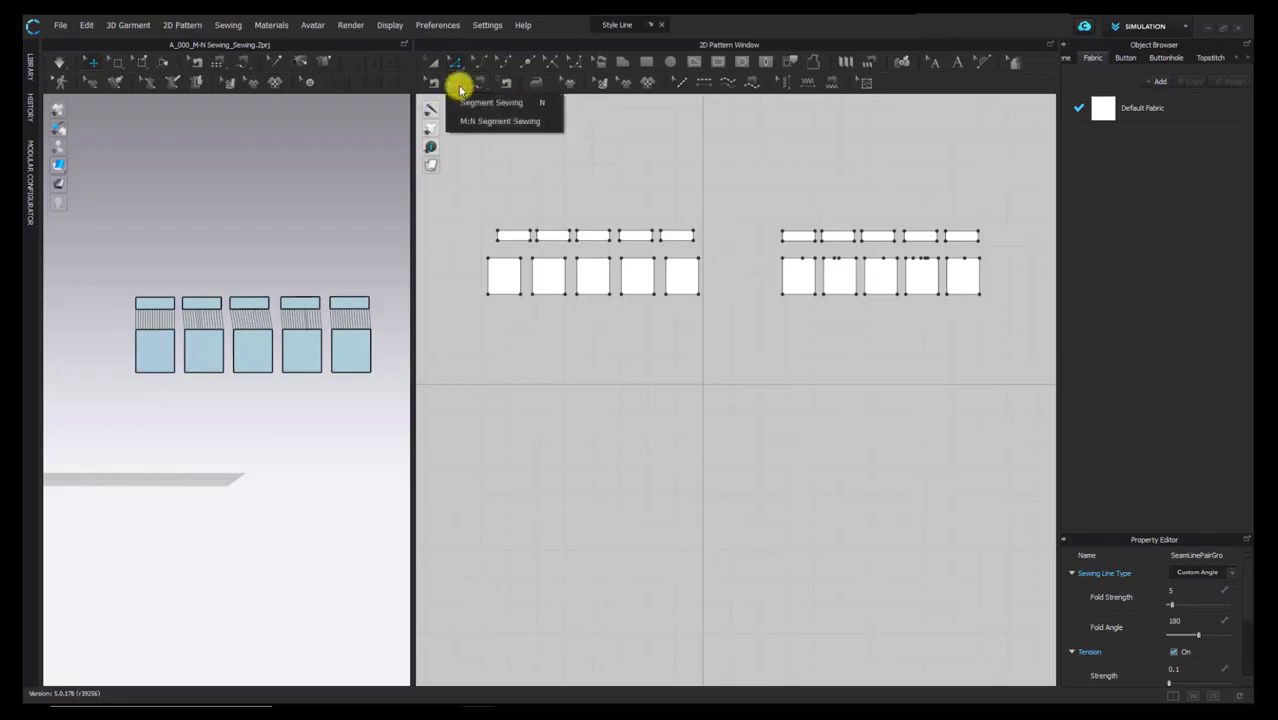
left_click(466, 104)
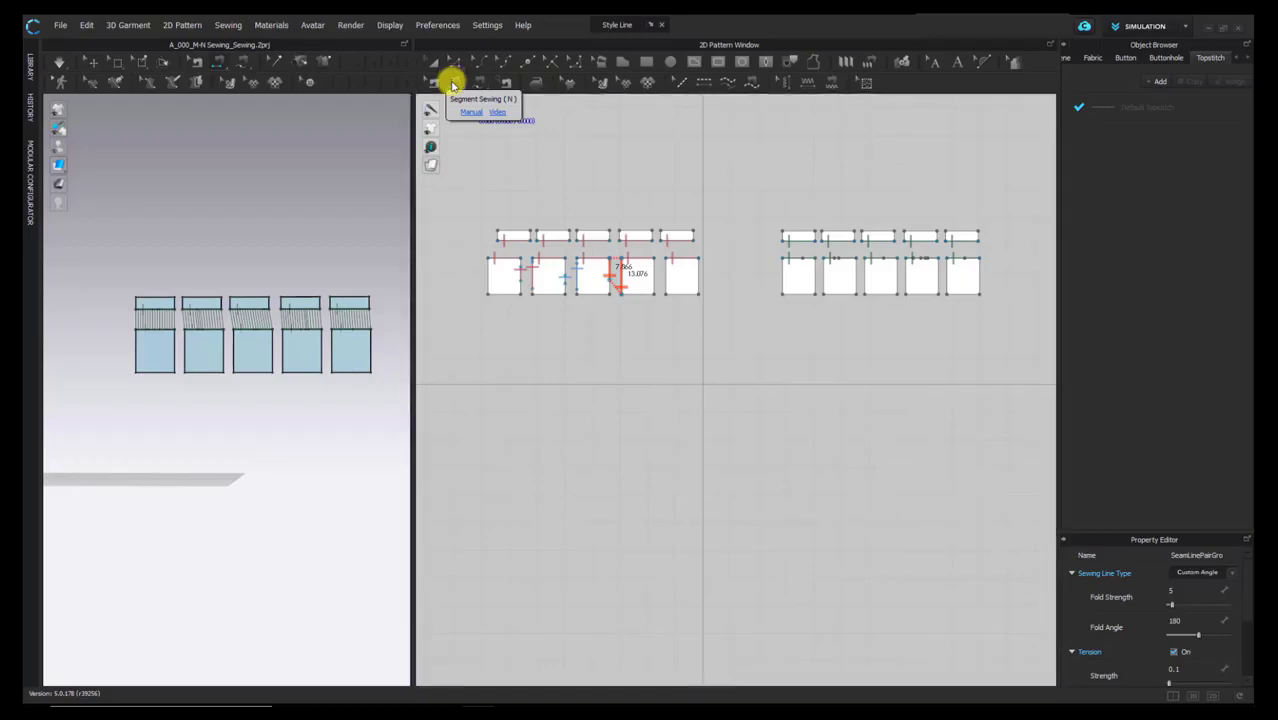
left_click(452, 80)
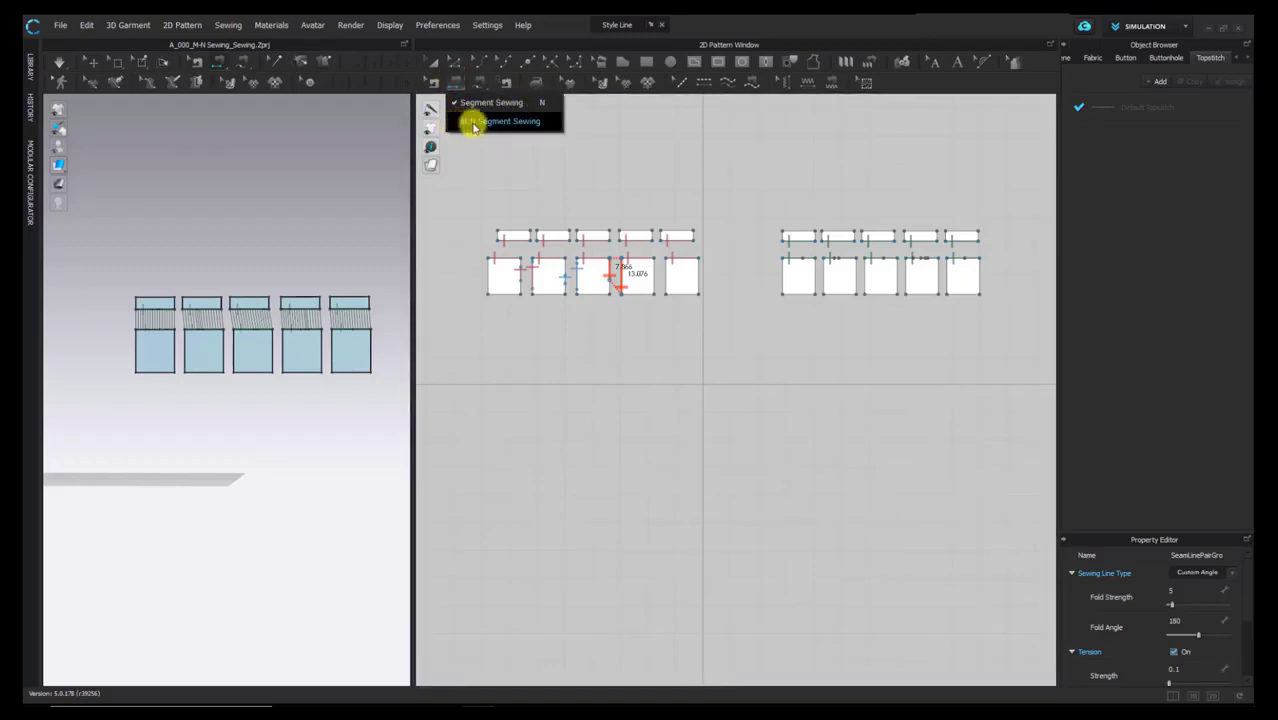
left_click(474, 122)
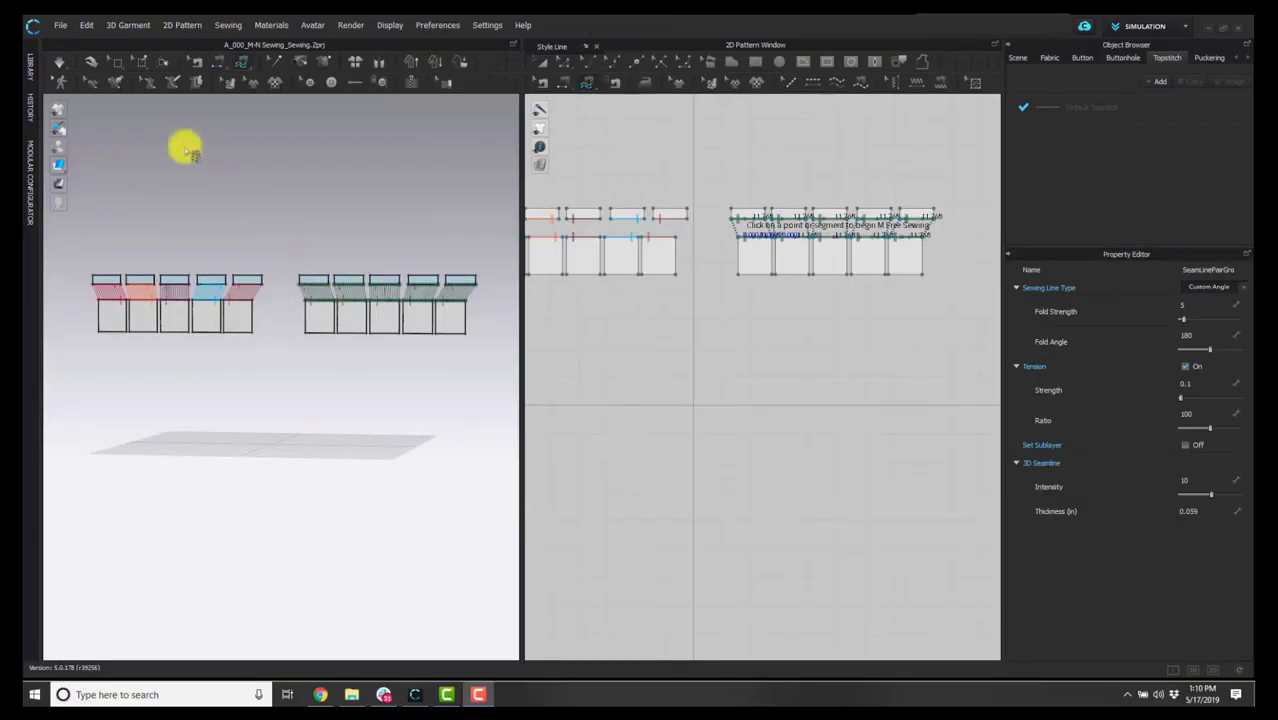
Step: Open the project 101_Segment Sewing Practice.Zprj from the CLO Training library folder
left_click(98, 69)
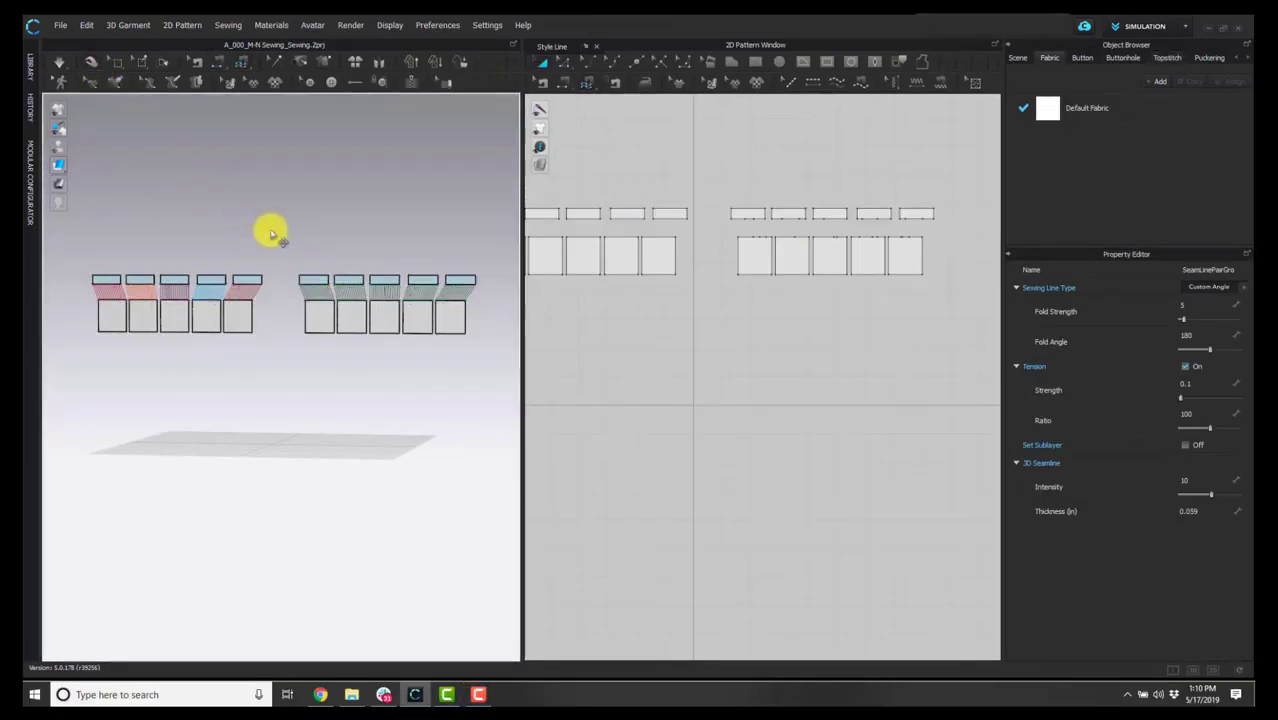
left_click(30, 70)
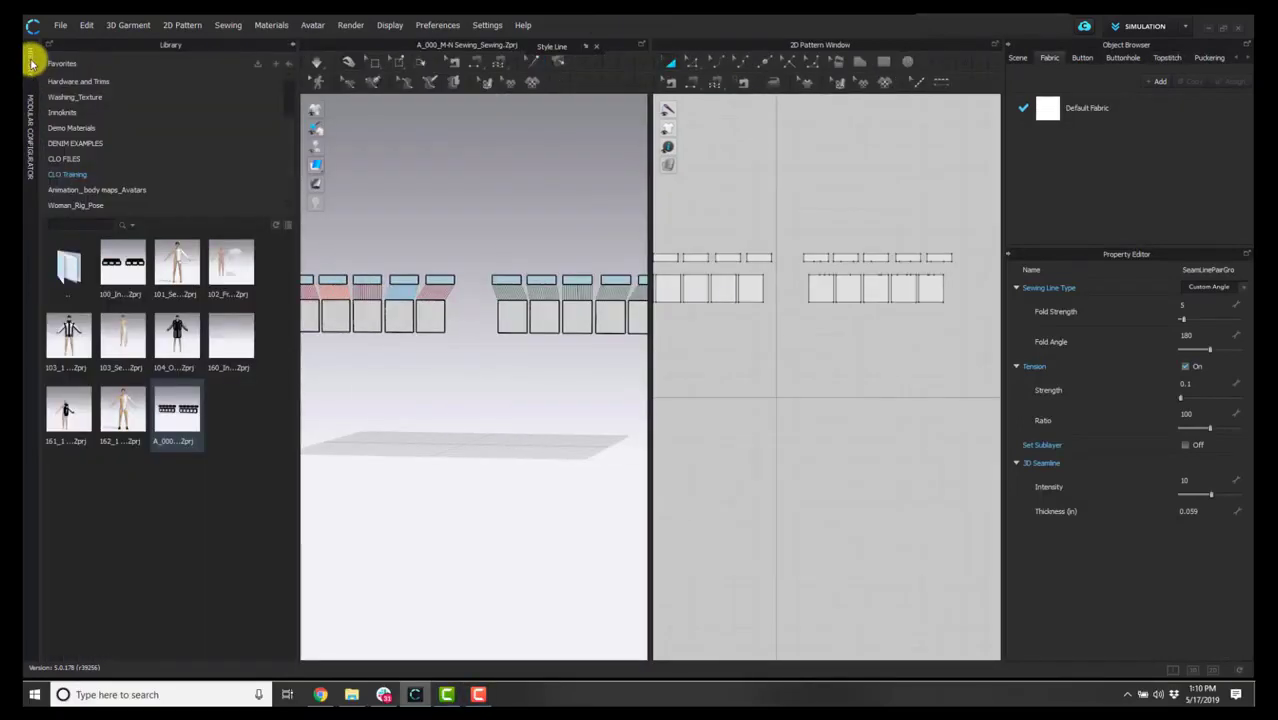
mouse_move(170, 261)
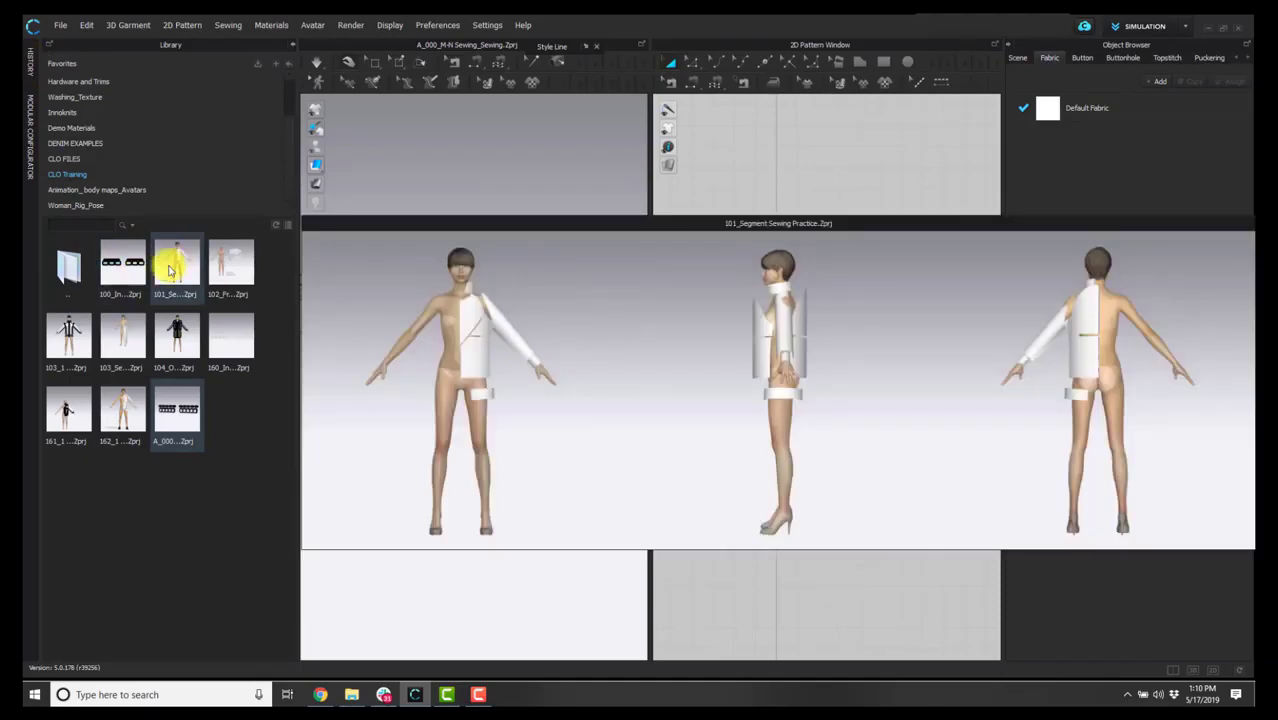
double_click(168, 259)
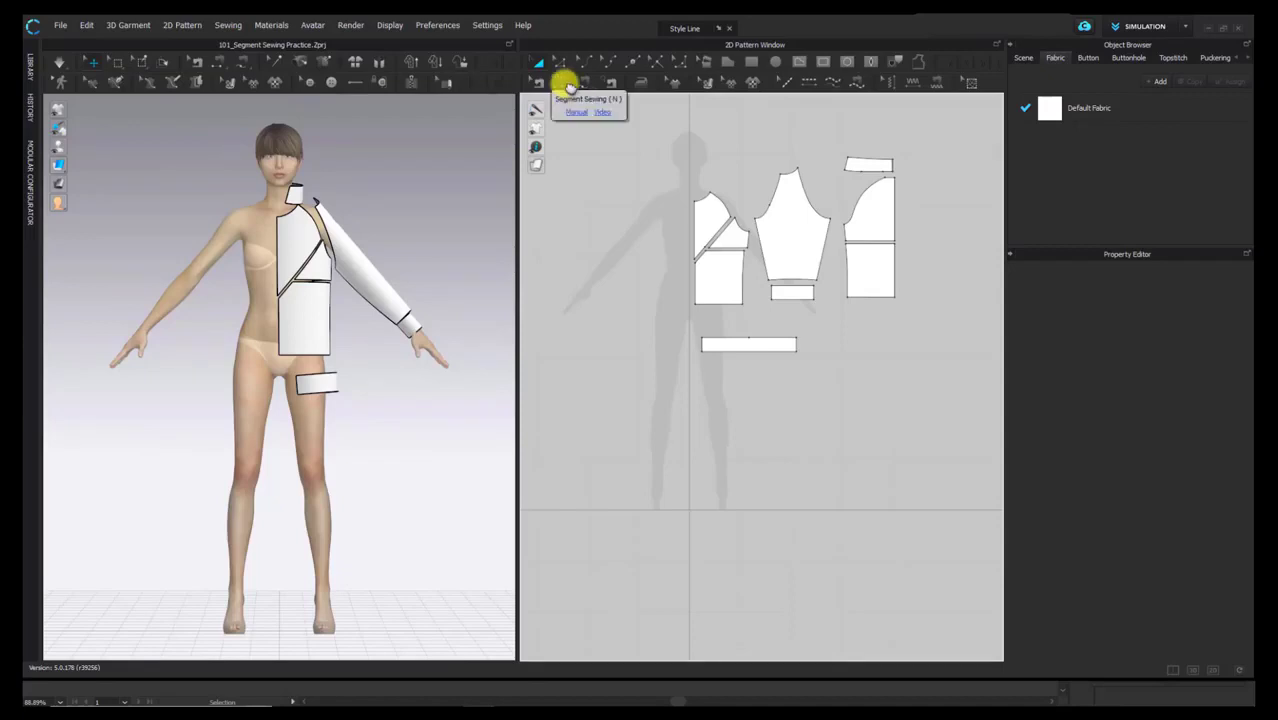
Step: With Segment Sewing, sew the lower edge of the small front side panel to the top edge of the lower front panel
left_click(566, 84)
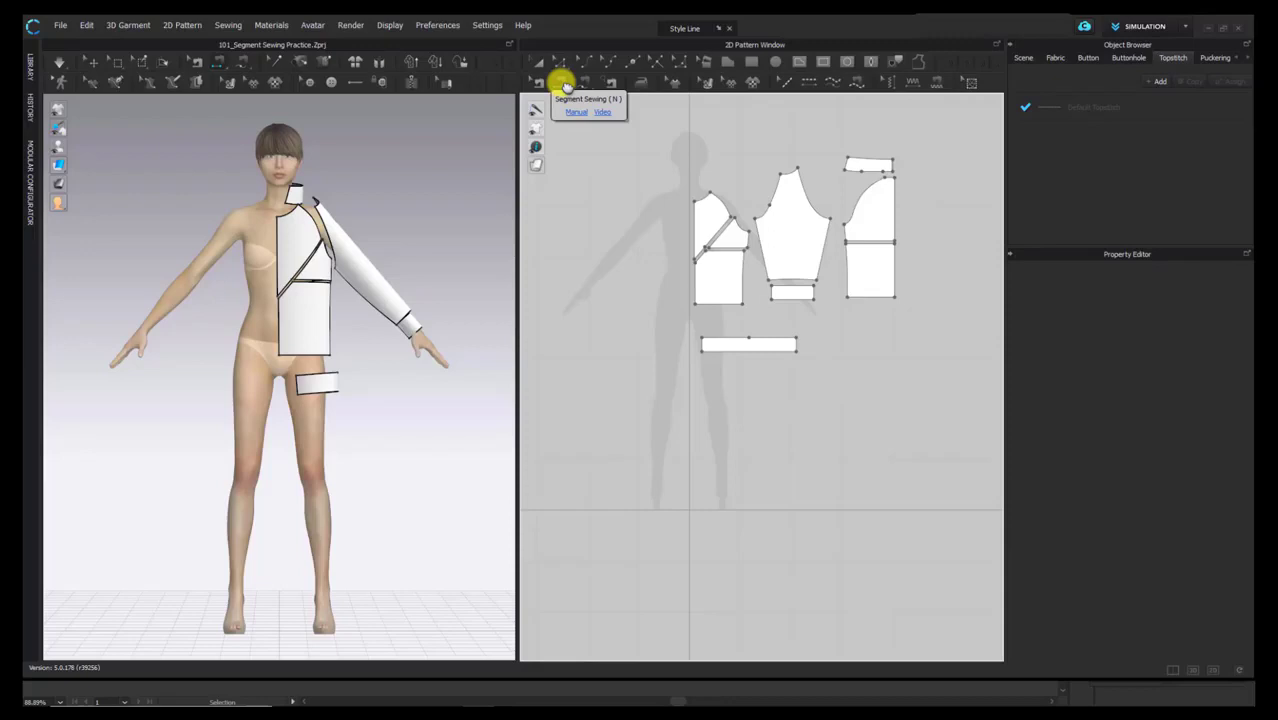
scroll(741, 241, "up", 5)
scroll(386, 281, "up", 3)
right_click_drag(386, 281, 465, 272)
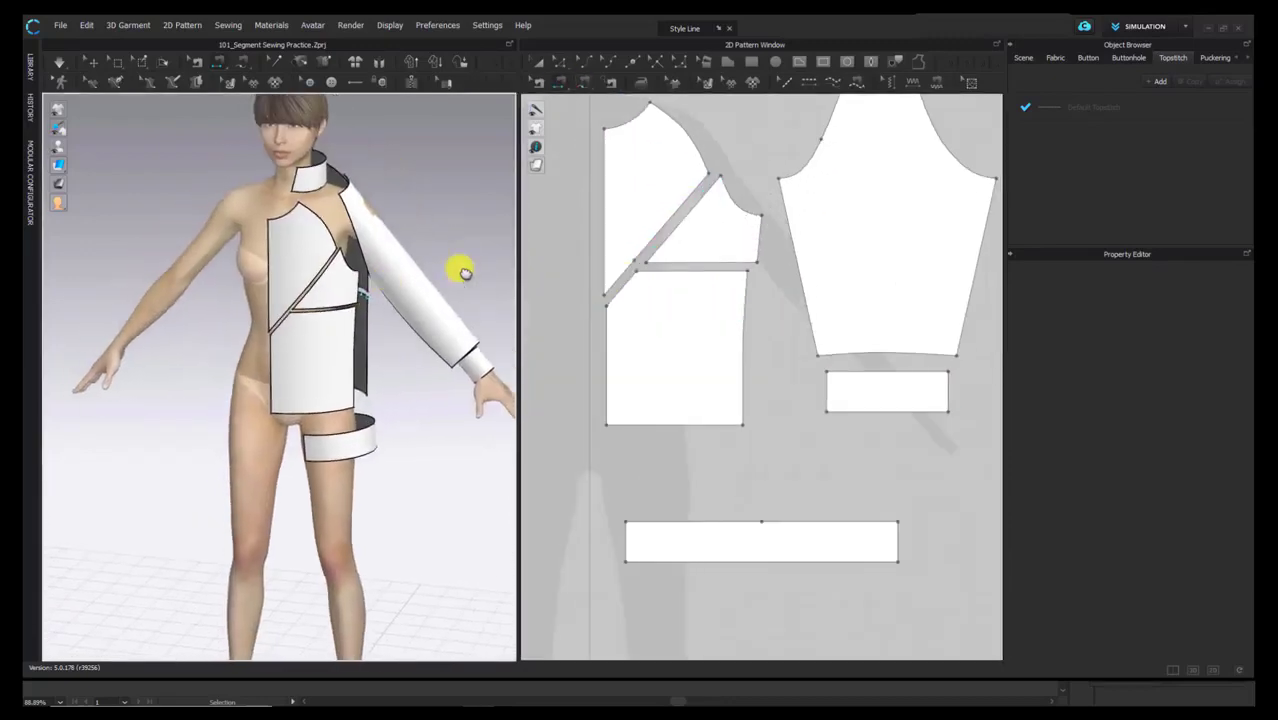
scroll(305, 305, "up", 3)
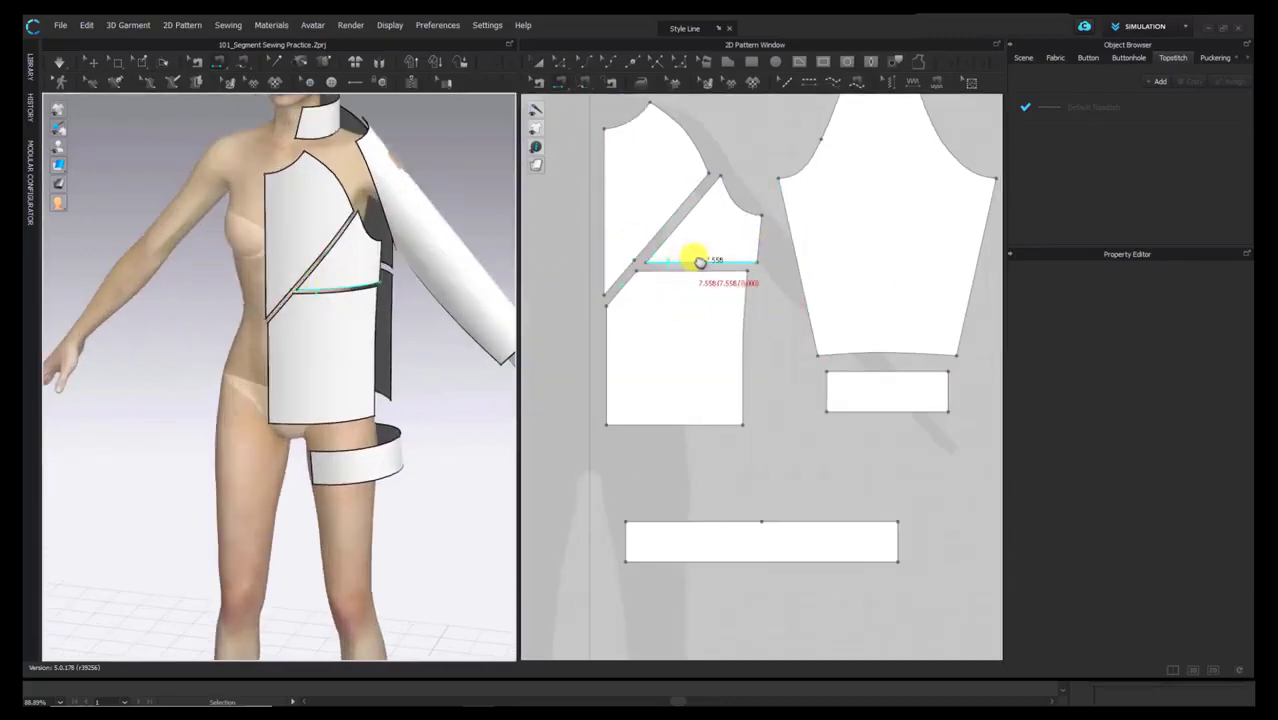
scroll(699, 262, "up", 3)
left_click(688, 286)
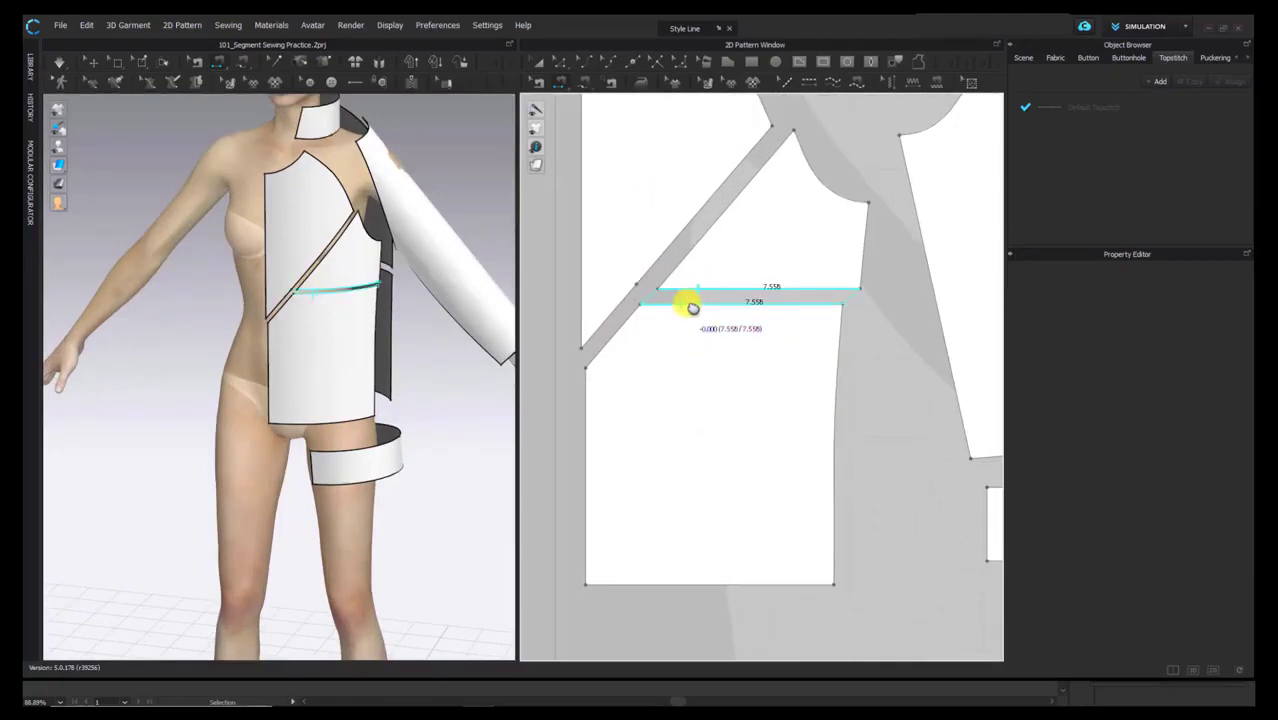
left_click(733, 302)
Step: Sew the upper front panel's long diagonal edge to the matching diagonal edge of the small side panel with Segment Sewing
right_click_drag(277, 266, 340, 262)
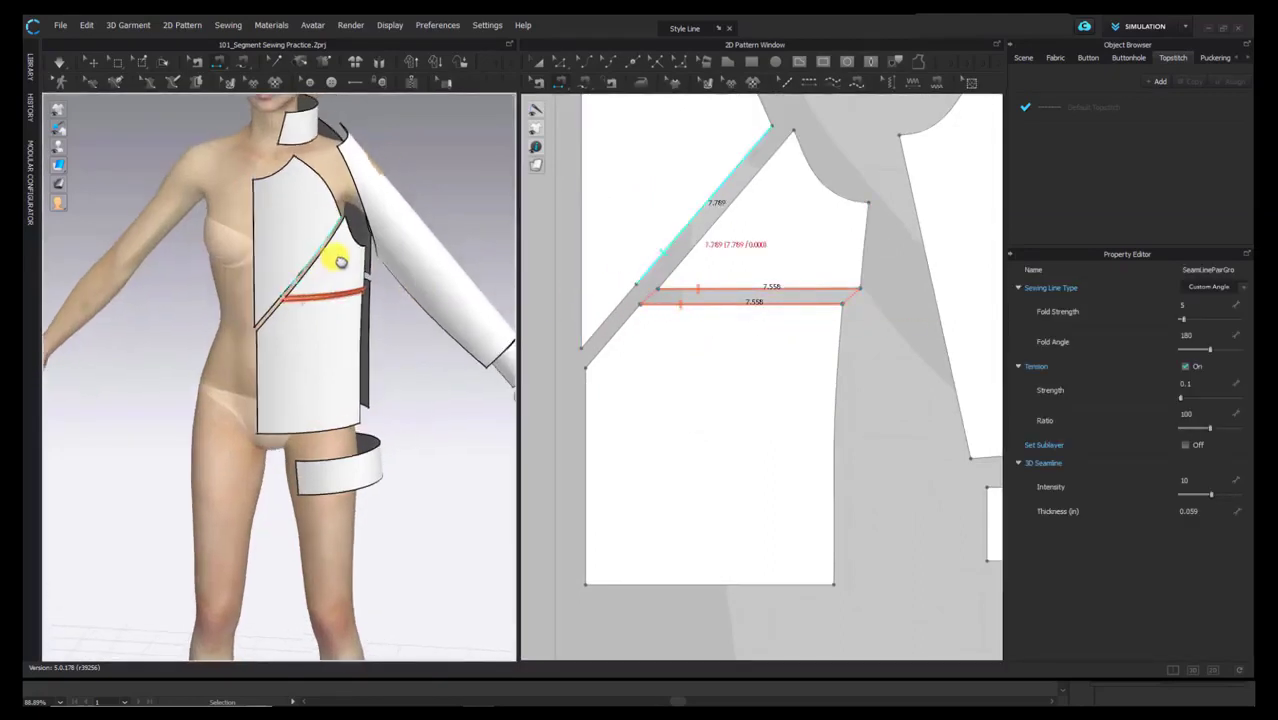
scroll(340, 262, "up", 3)
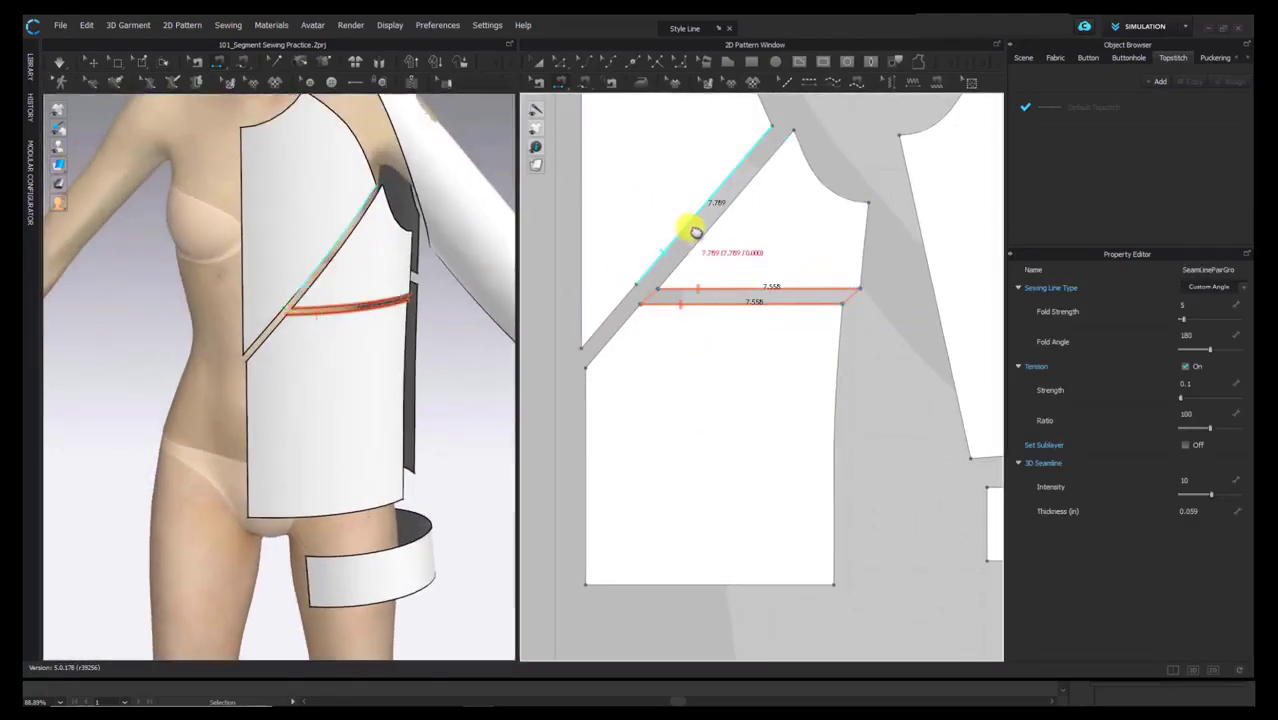
left_click(695, 232)
scroll(351, 251, "up", 3)
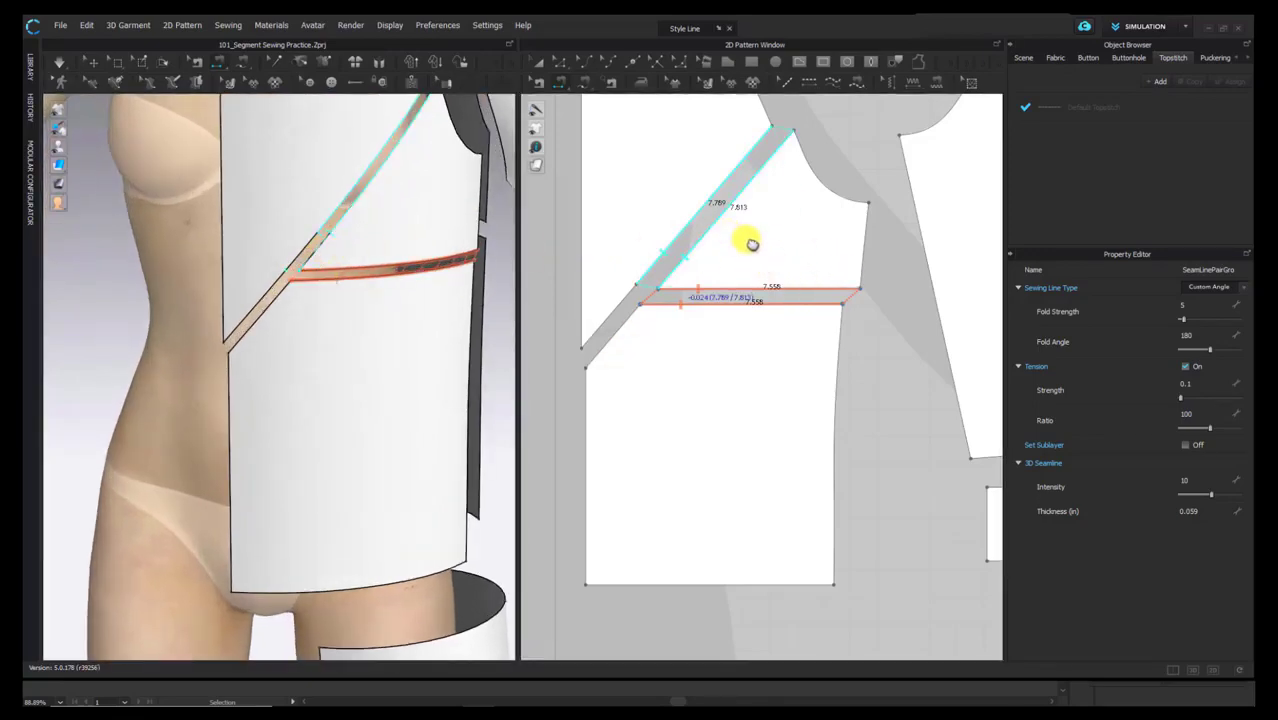
left_click(750, 243)
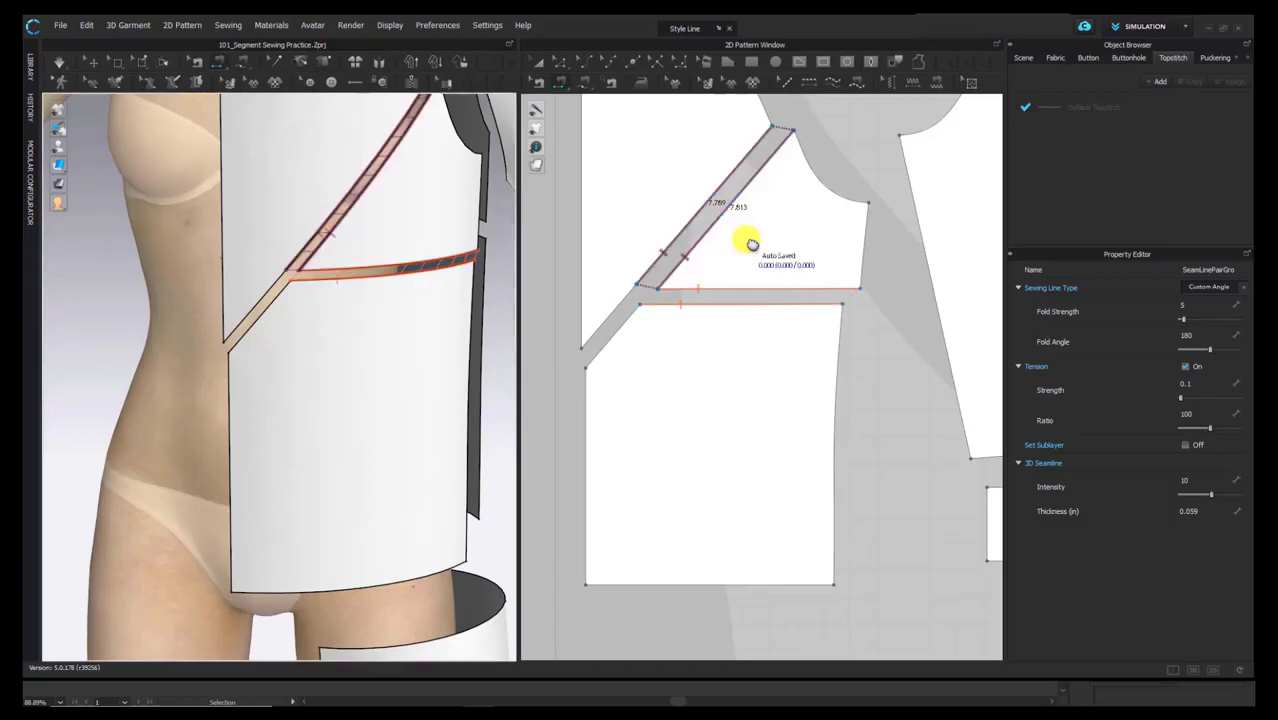
Step: Sew the front's short lower diagonal edges together and join the upper and lower back panels along their horizontal edges
left_click(258, 306)
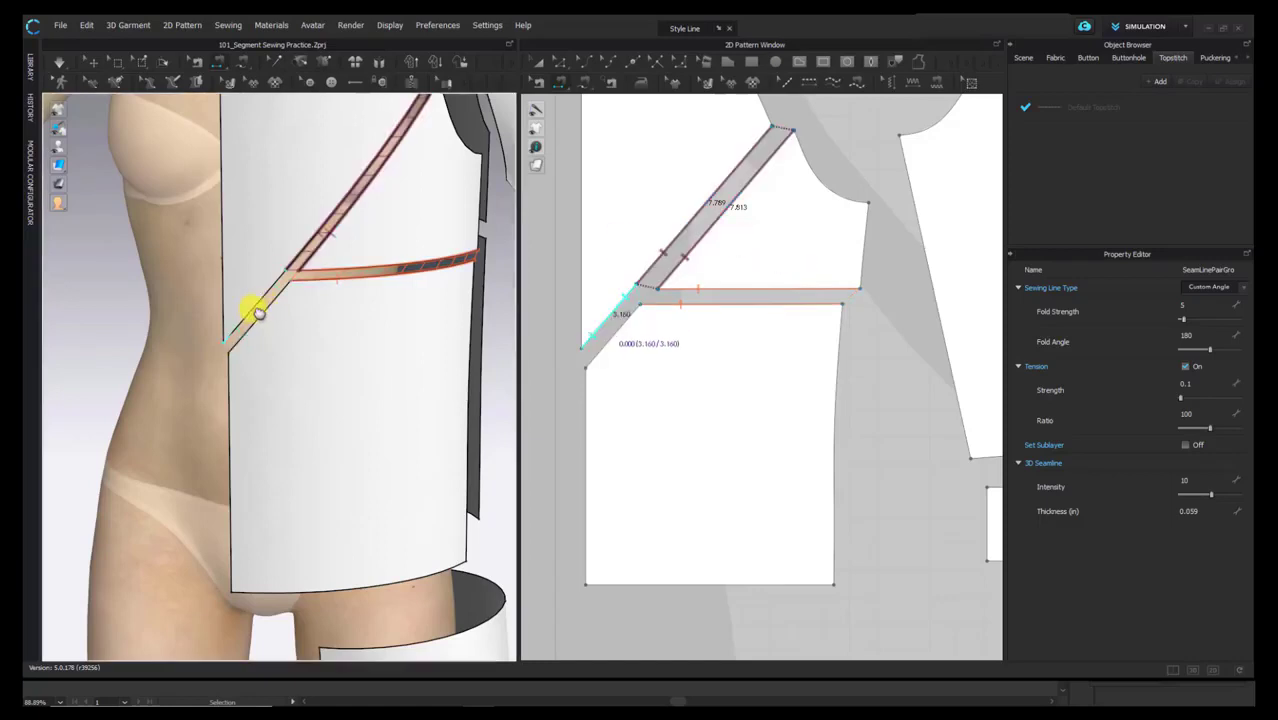
left_click(267, 295)
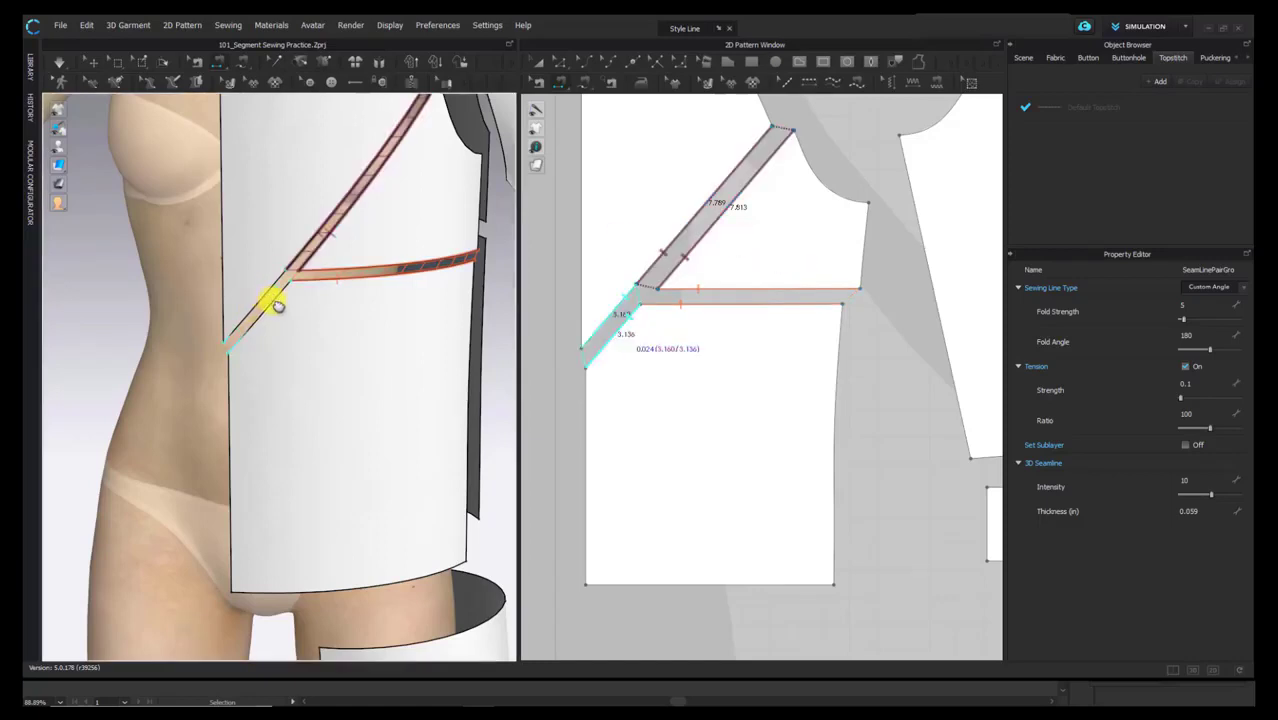
left_click(277, 300)
right_click_drag(445, 327, 272, 333)
left_click(270, 334)
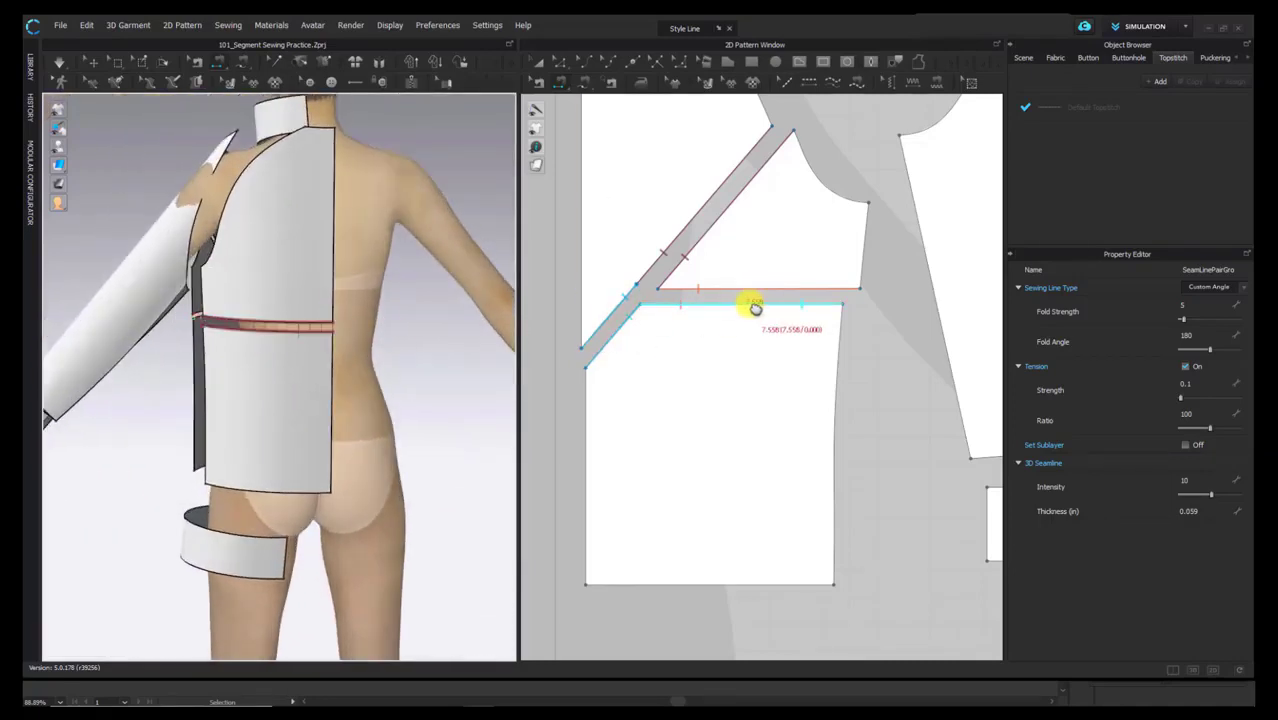
Step: Sew the upper back panel's curved armhole edge to the matching back curve of the sleeve
scroll(756, 308, "down", 4)
middle_click_drag(756, 308, 699, 343)
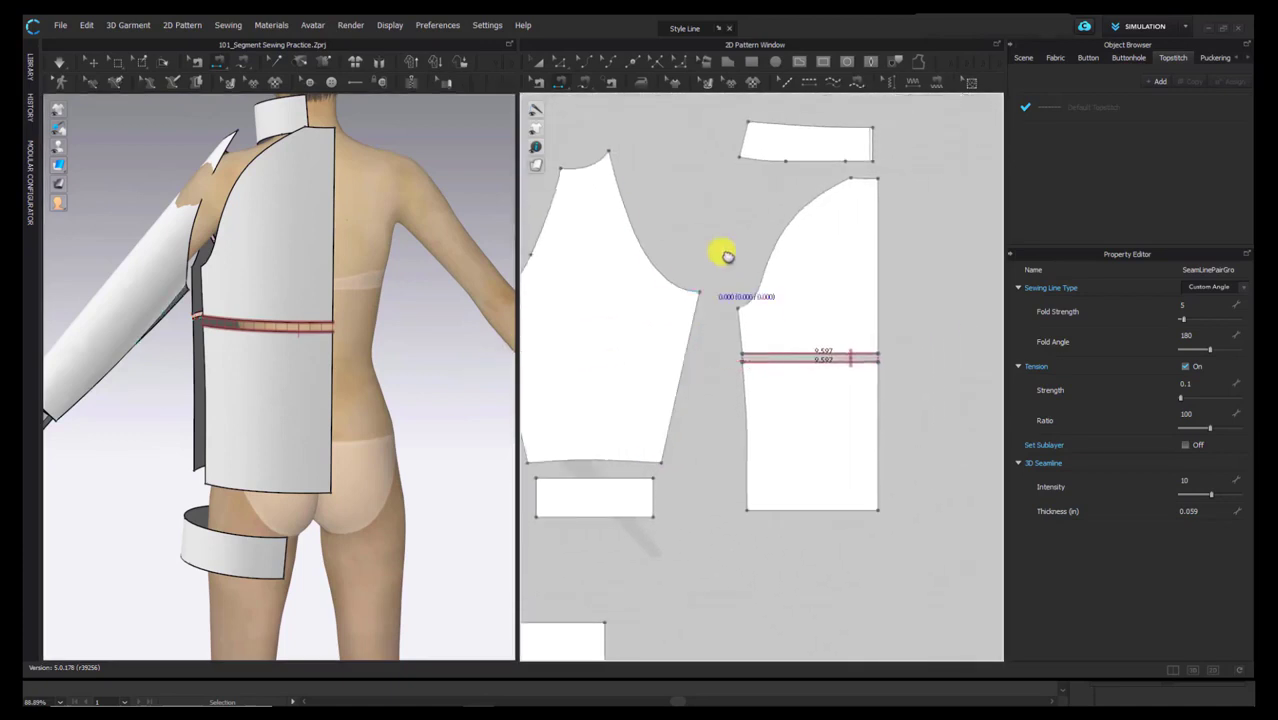
left_click(799, 222)
left_click(673, 228)
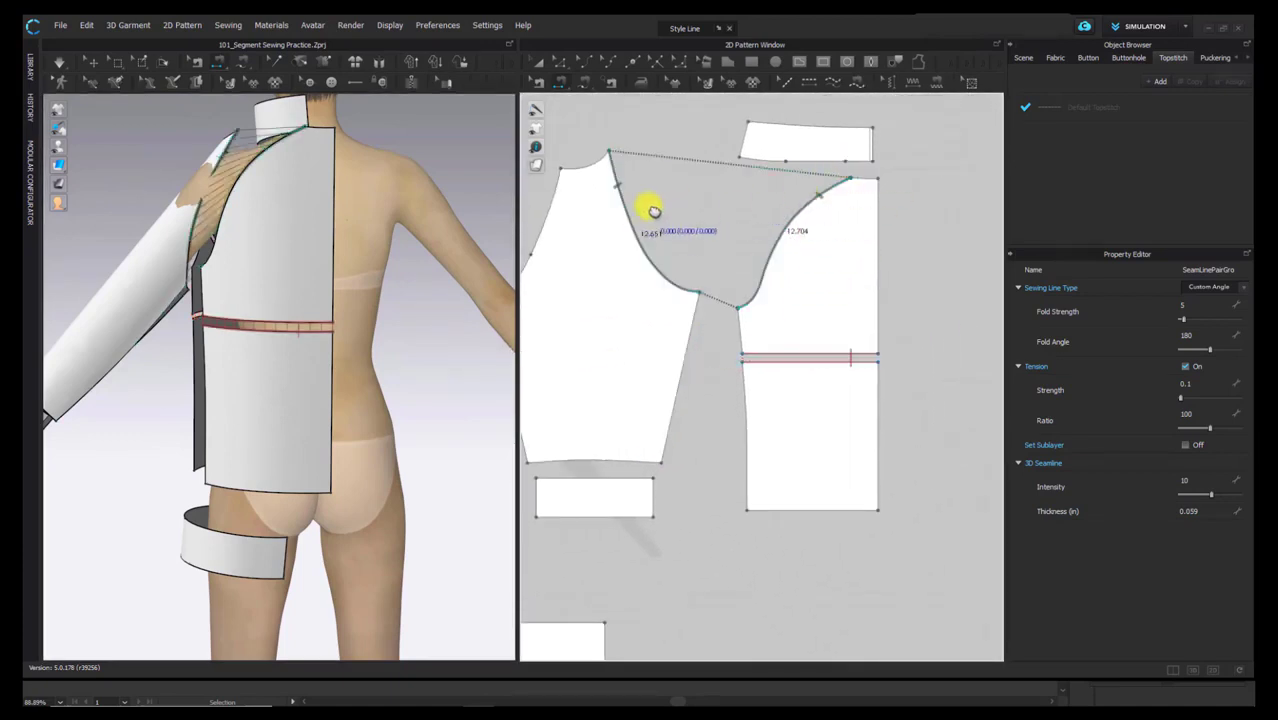
Step: Sew the lower and upper side seams between the front and back panels
scroll(670, 320, "down", 3)
right_click_drag(313, 427, 345, 409)
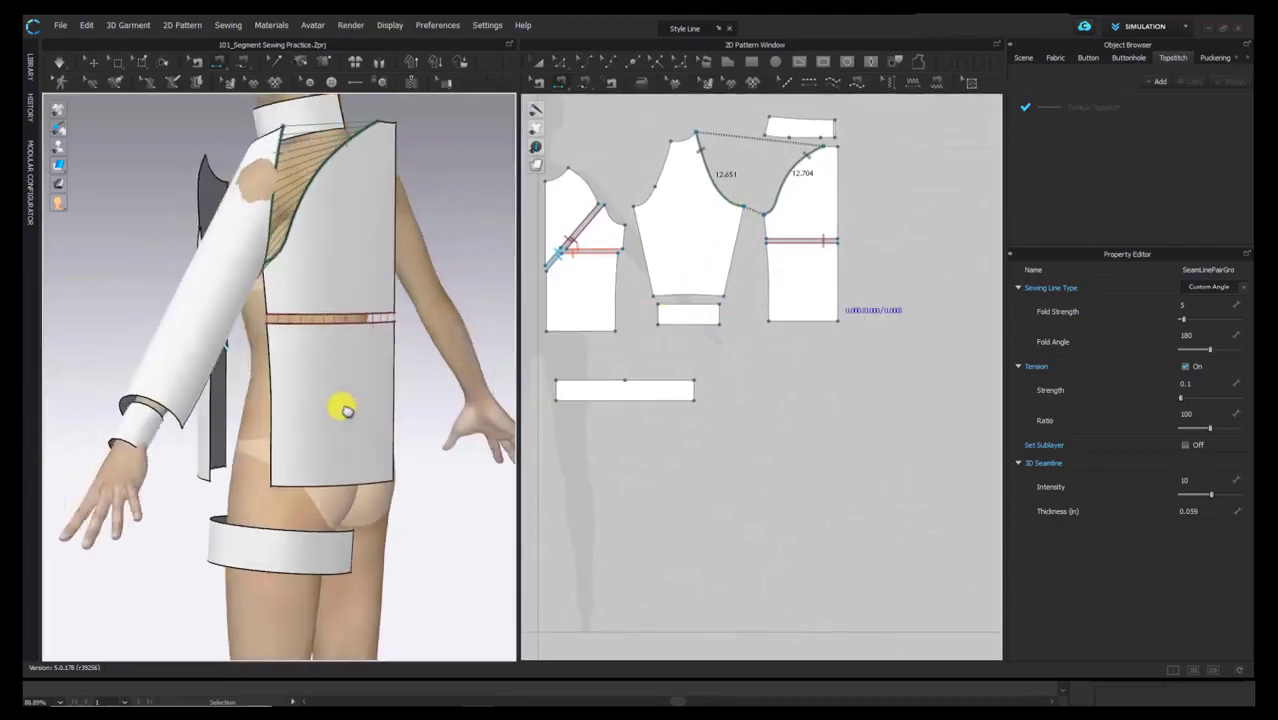
right_click_drag(277, 367, 365, 362)
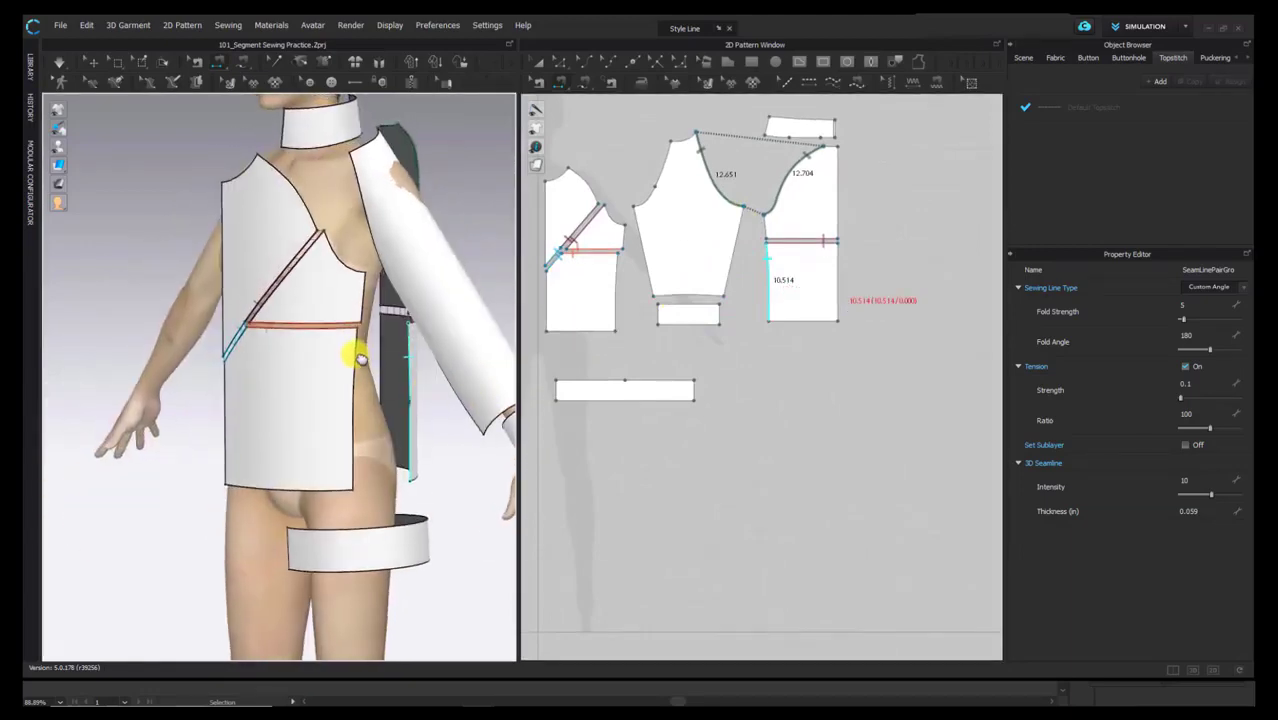
left_click(368, 360)
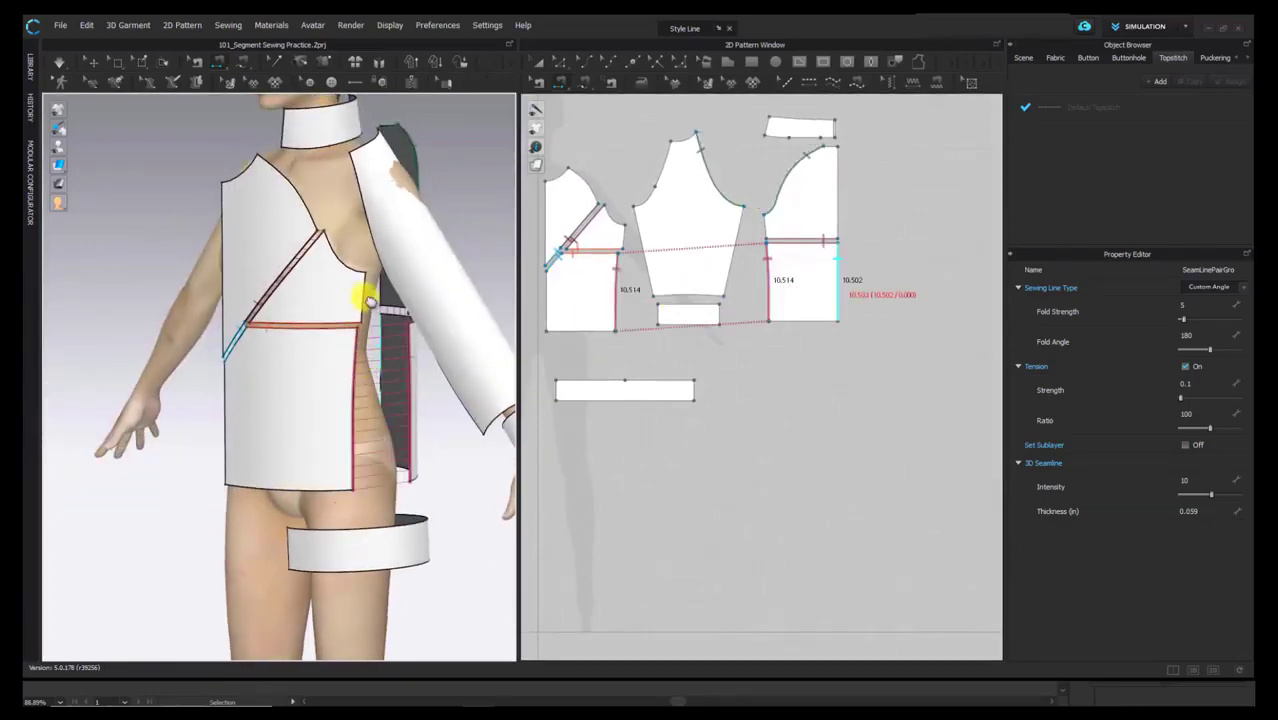
right_click_drag(385, 330, 262, 285)
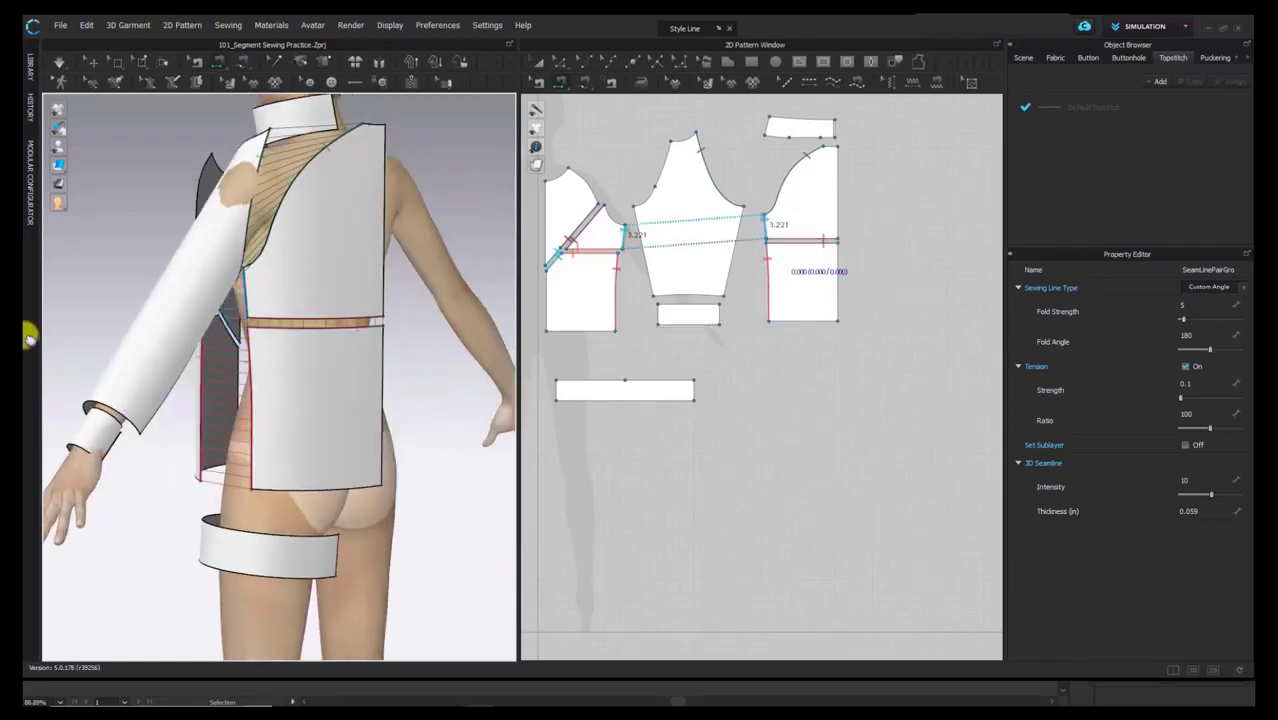
right_click(147, 332)
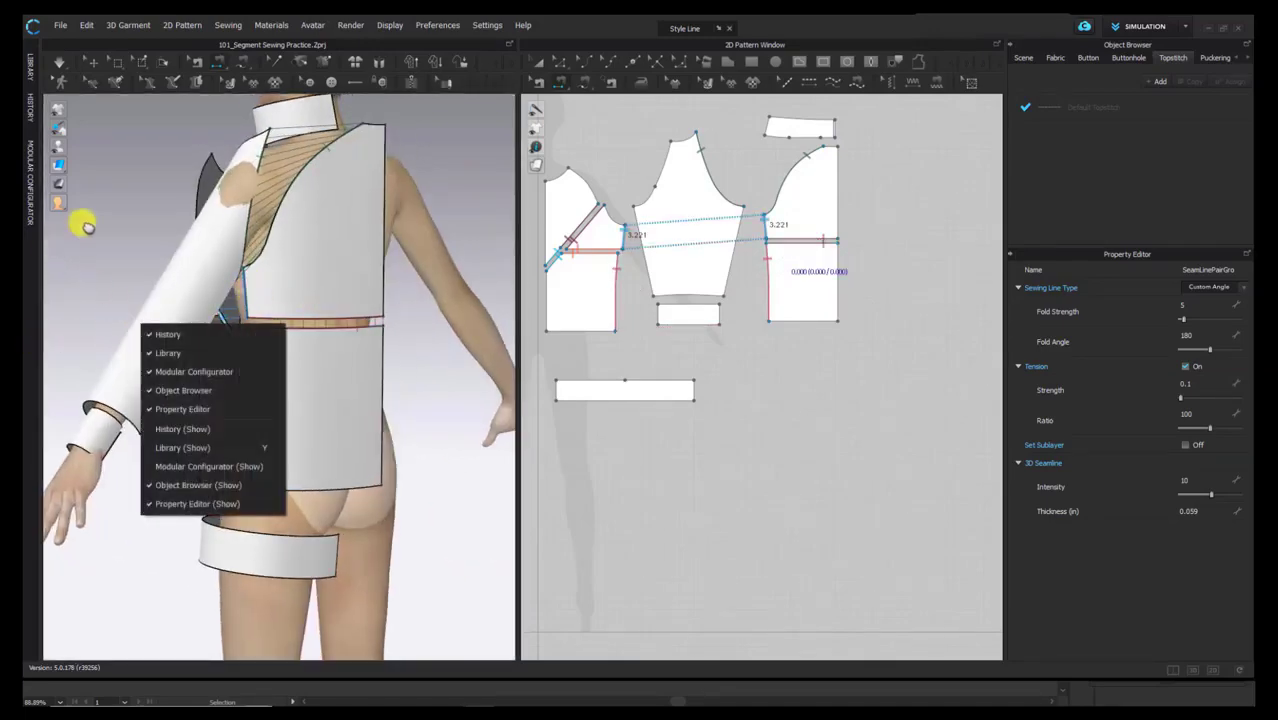
Step: Sew both front armhole segments, on the upper front and the side front panel, to the sleeve's matching front curve segments
right_click_drag(157, 200, 290, 190)
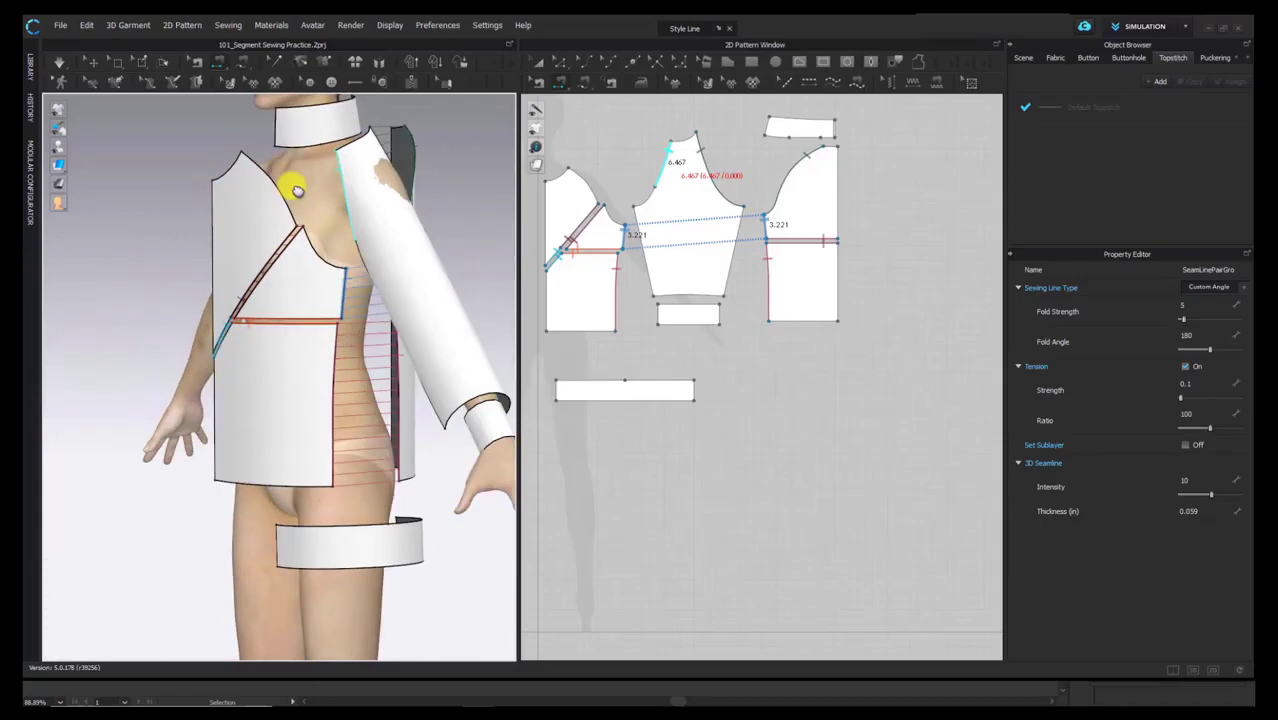
left_click(253, 168)
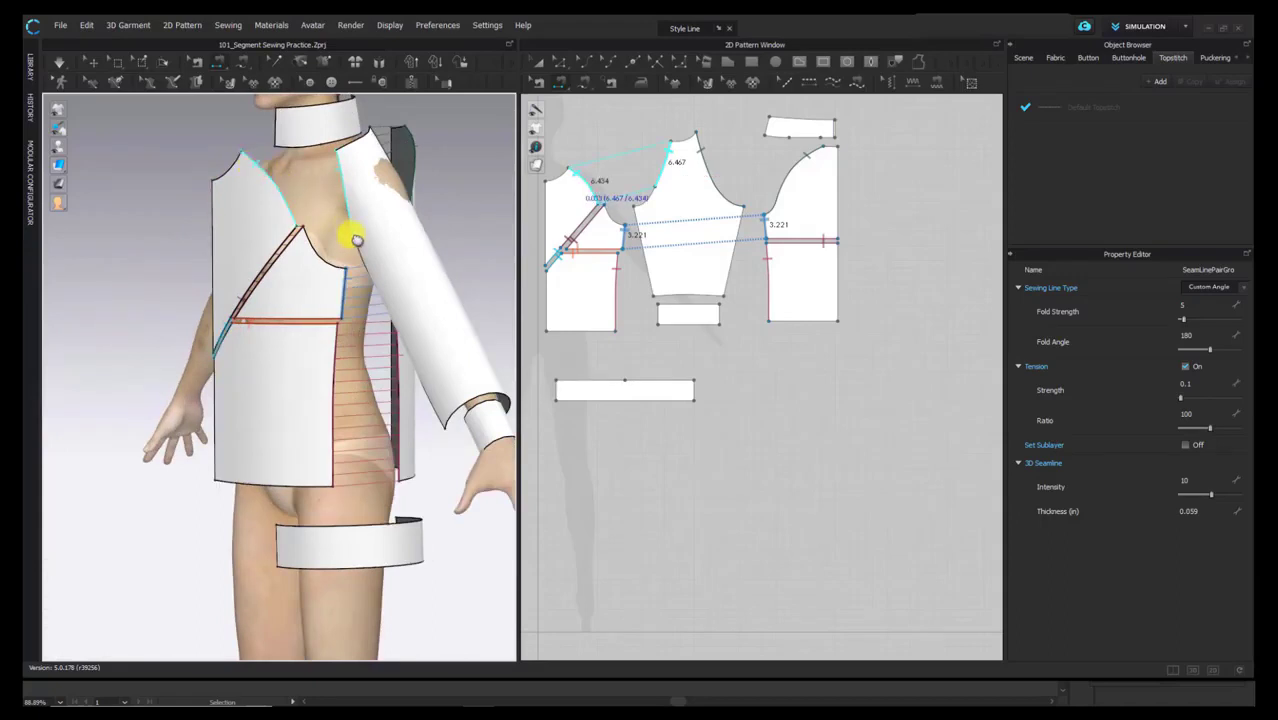
left_click(348, 240)
left_click(360, 249)
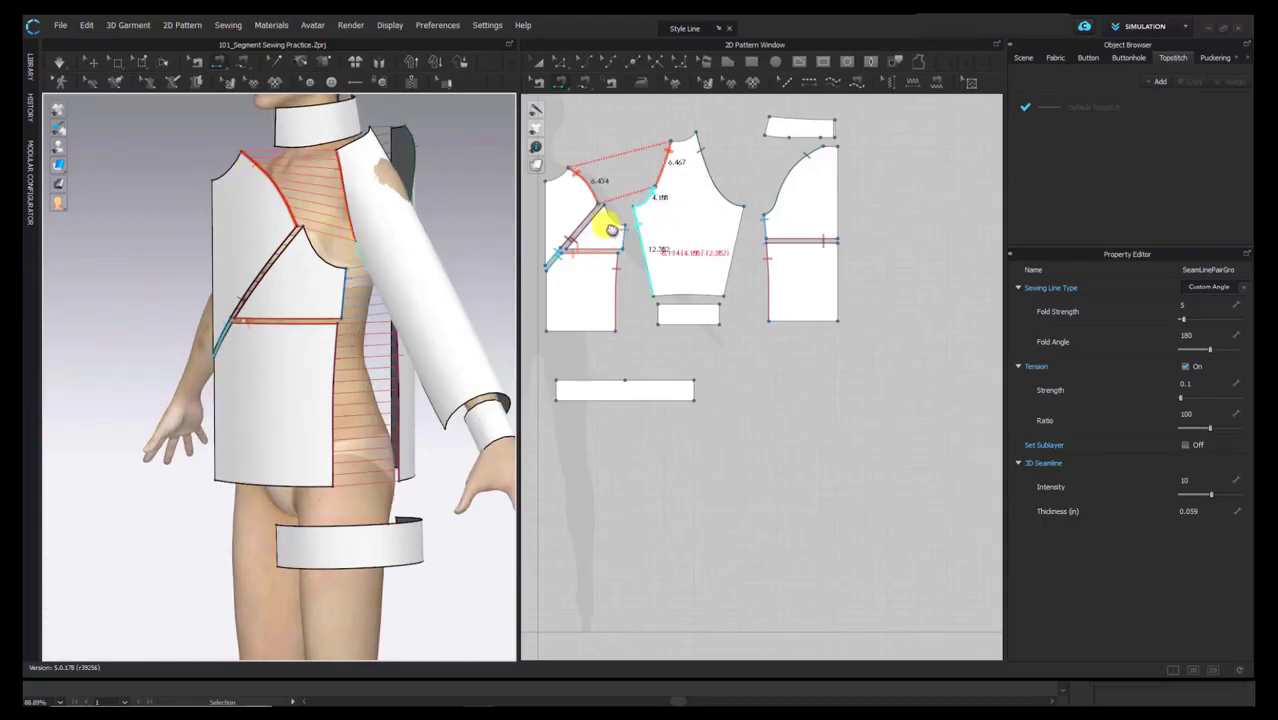
left_click(611, 217)
Step: Sew the collar's lower edge segments to the sleeve's neckline edge and the front panel's neckline
right_click_drag(392, 212, 365, 277)
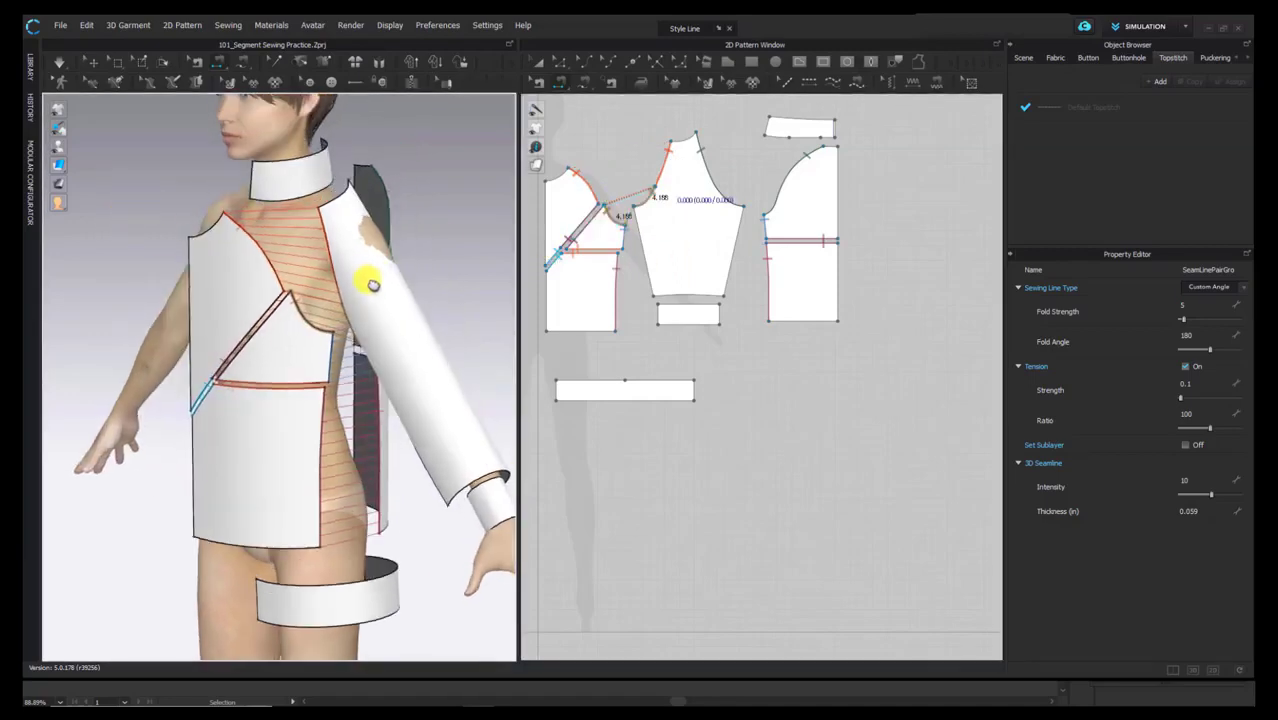
left_click(228, 220)
right_click_drag(228, 220, 338, 240)
left_click(317, 231)
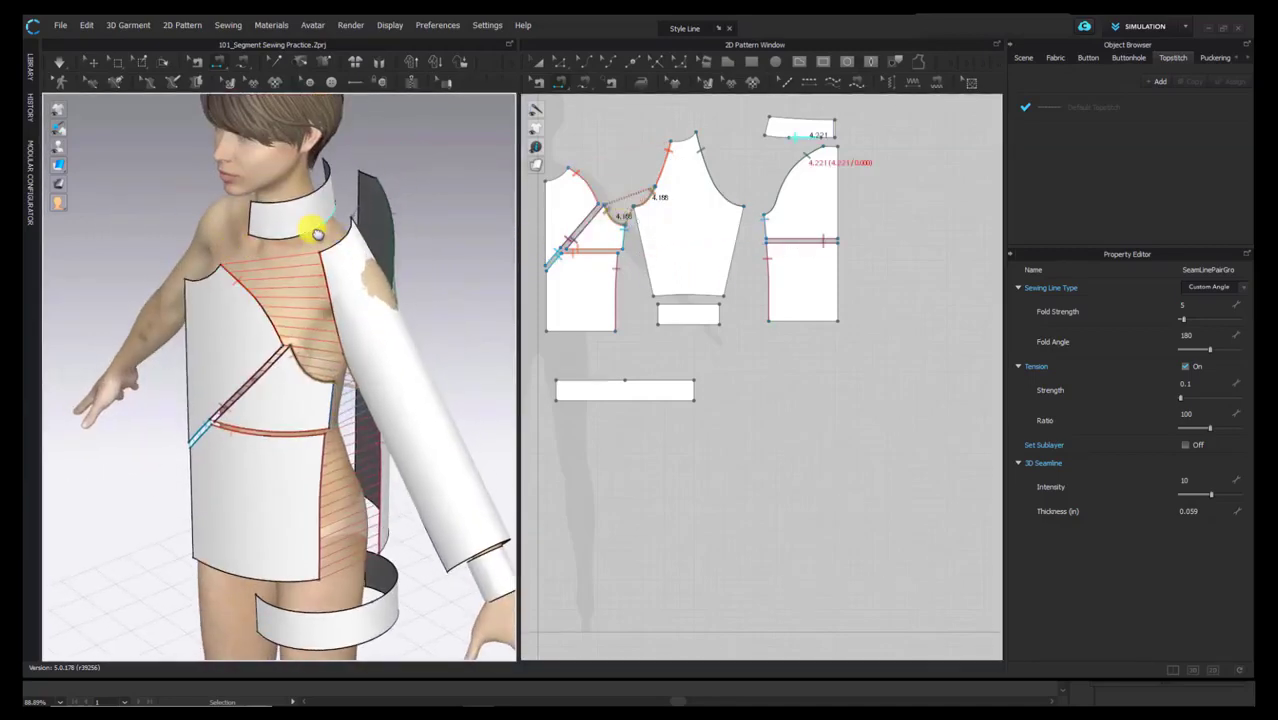
left_click(328, 250)
left_click(258, 240)
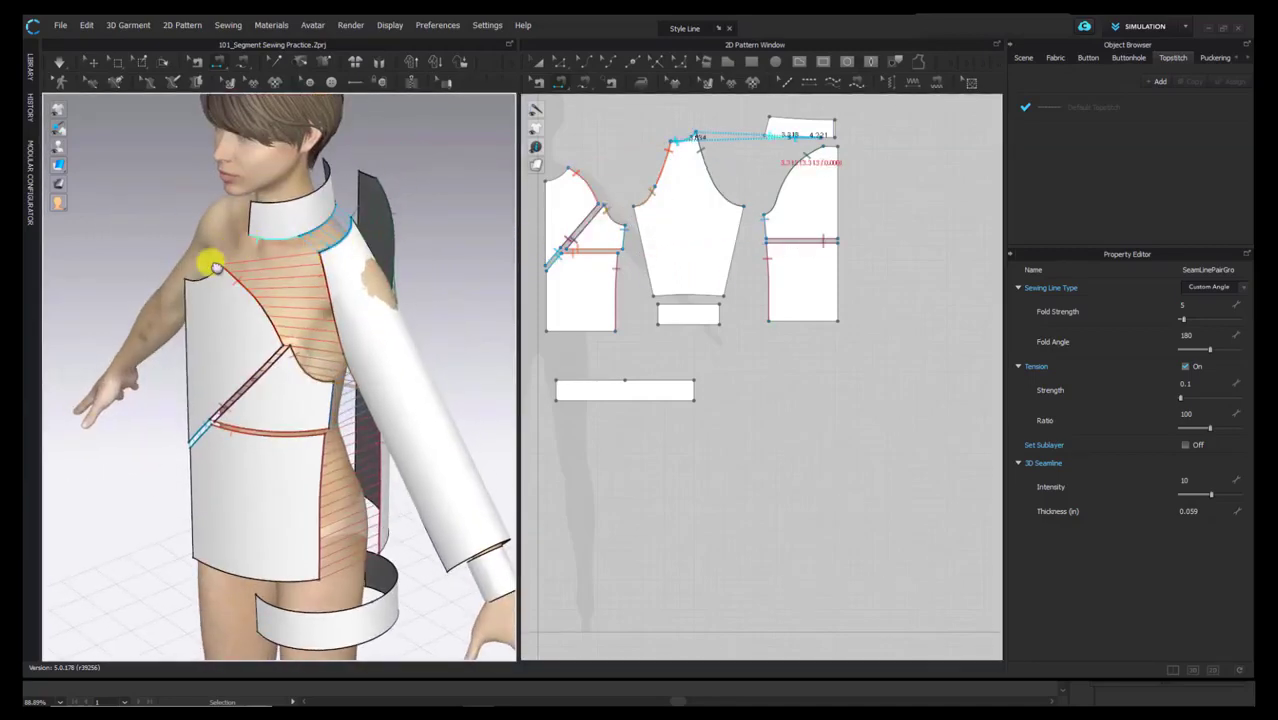
left_click(189, 279)
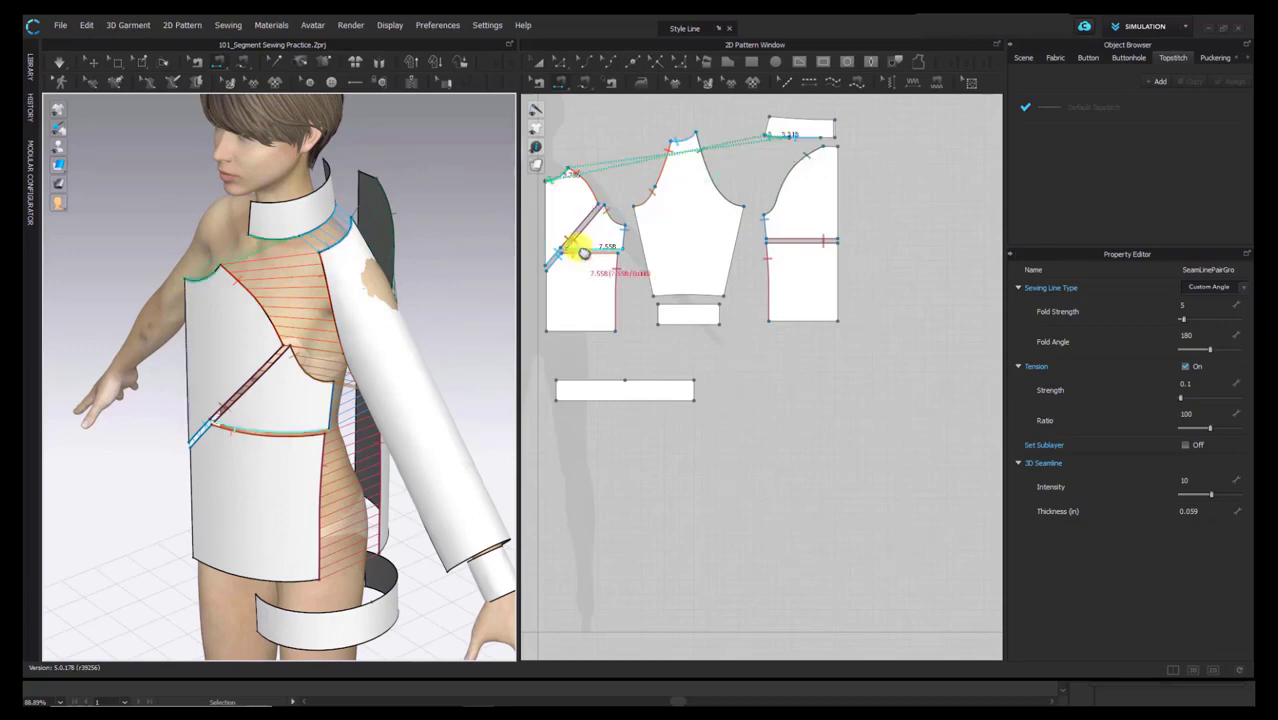
Step: Examine the direction of the seam between the collar and the front neckline on the avatar and in the flat pattern
right_click_drag(440, 235, 410, 231)
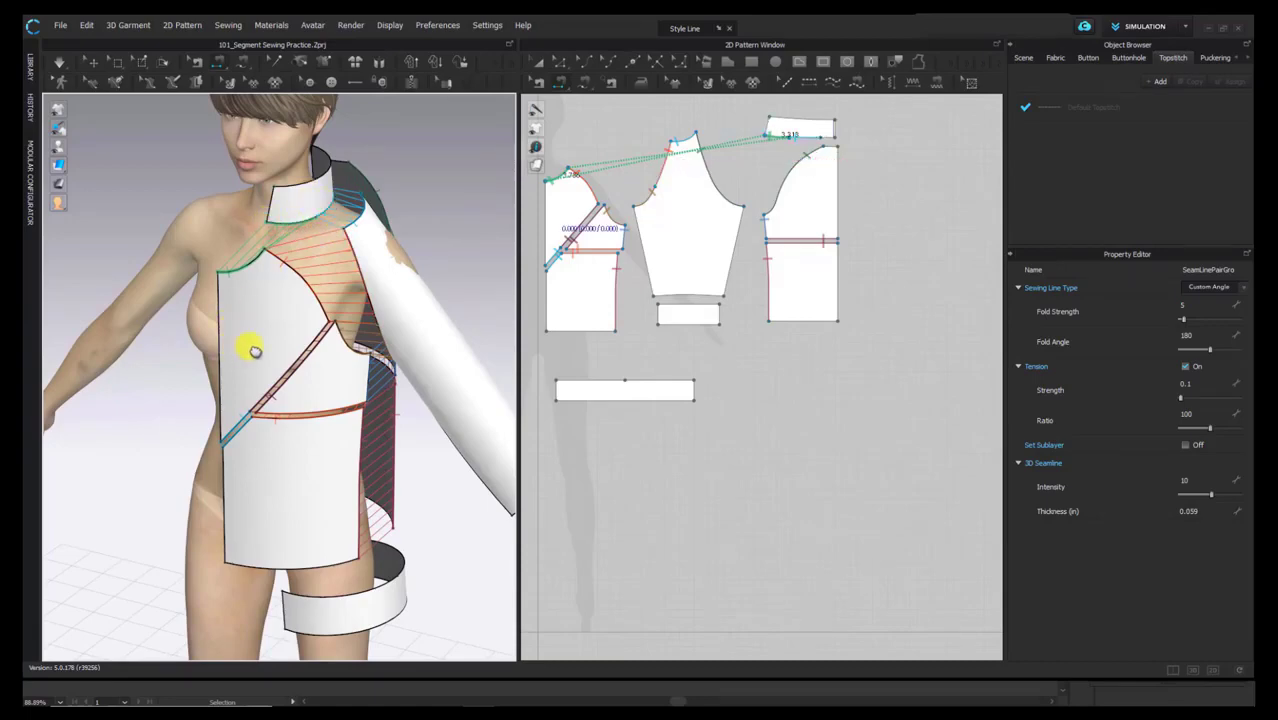
right_click_drag(253, 350, 271, 308)
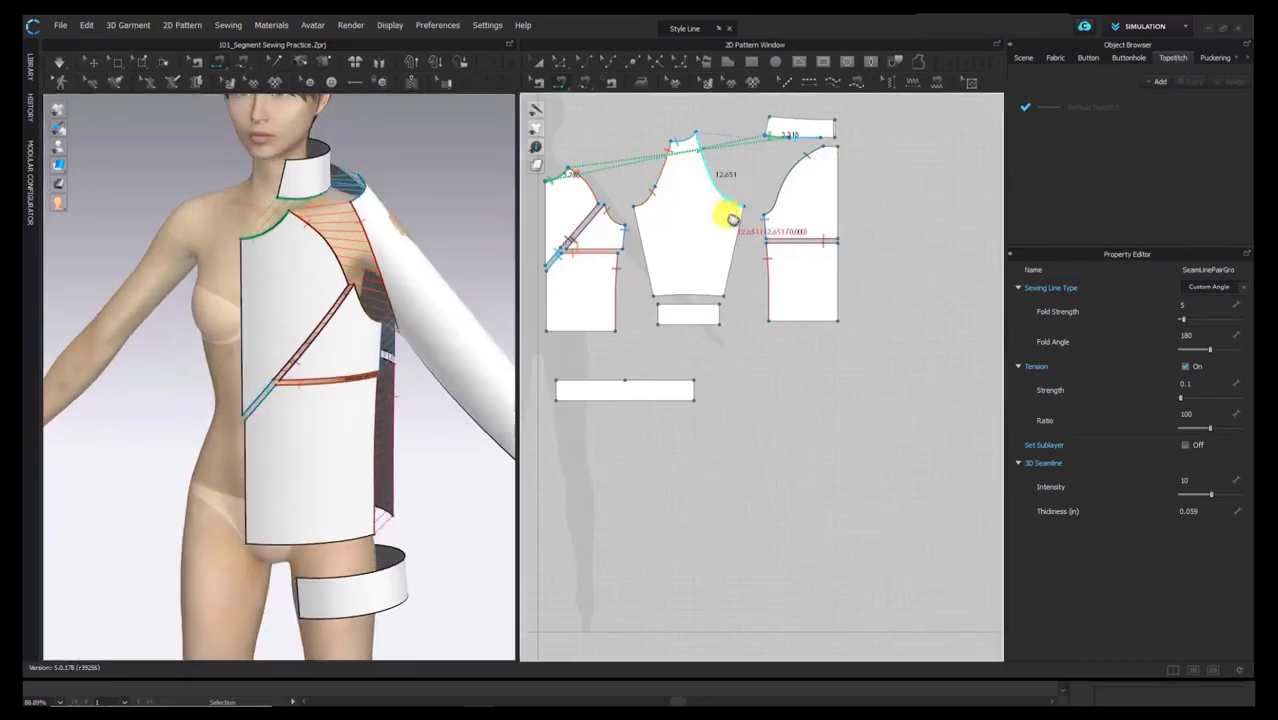
scroll(733, 218, "up", 4)
scroll(756, 274, "down", 2)
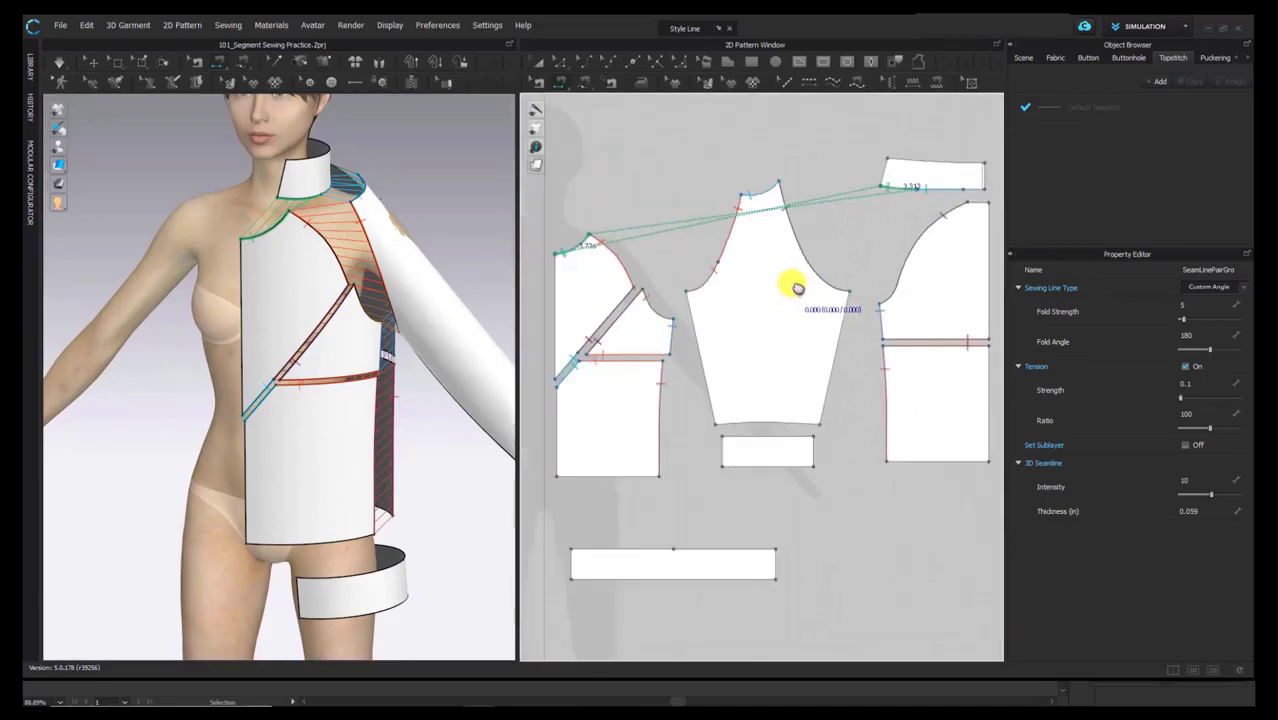
left_click(588, 245)
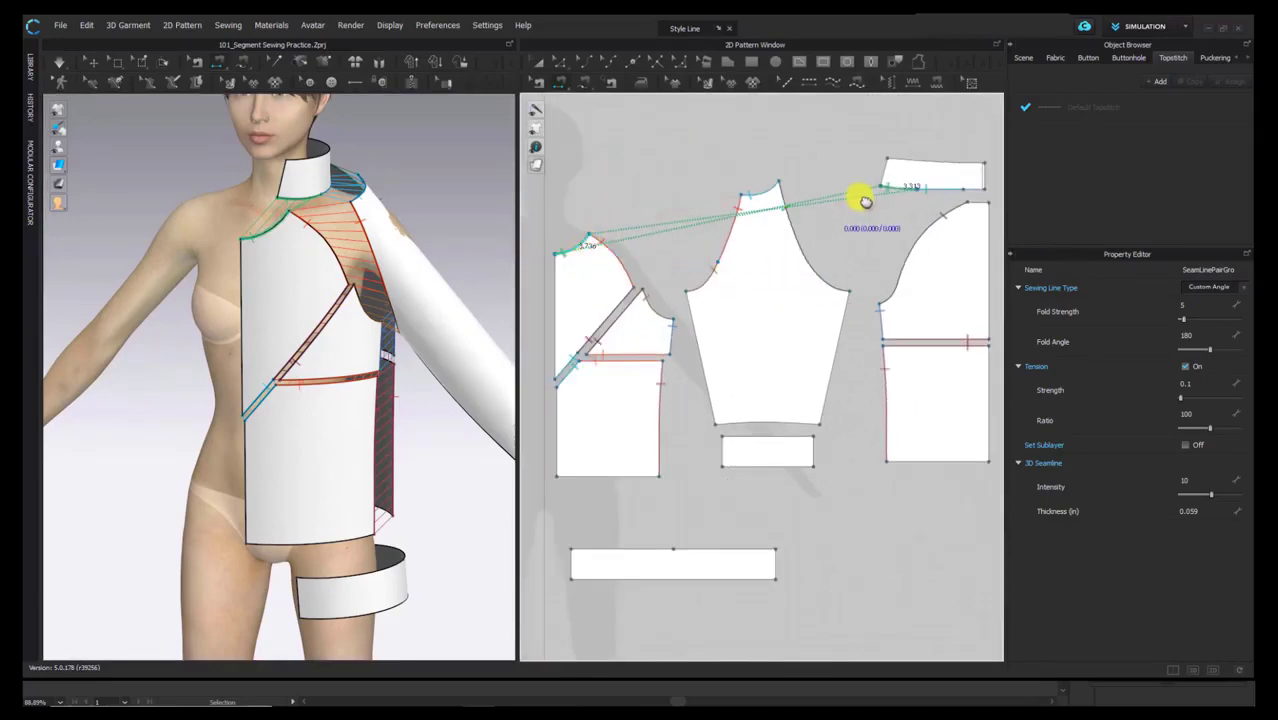
left_click(916, 182)
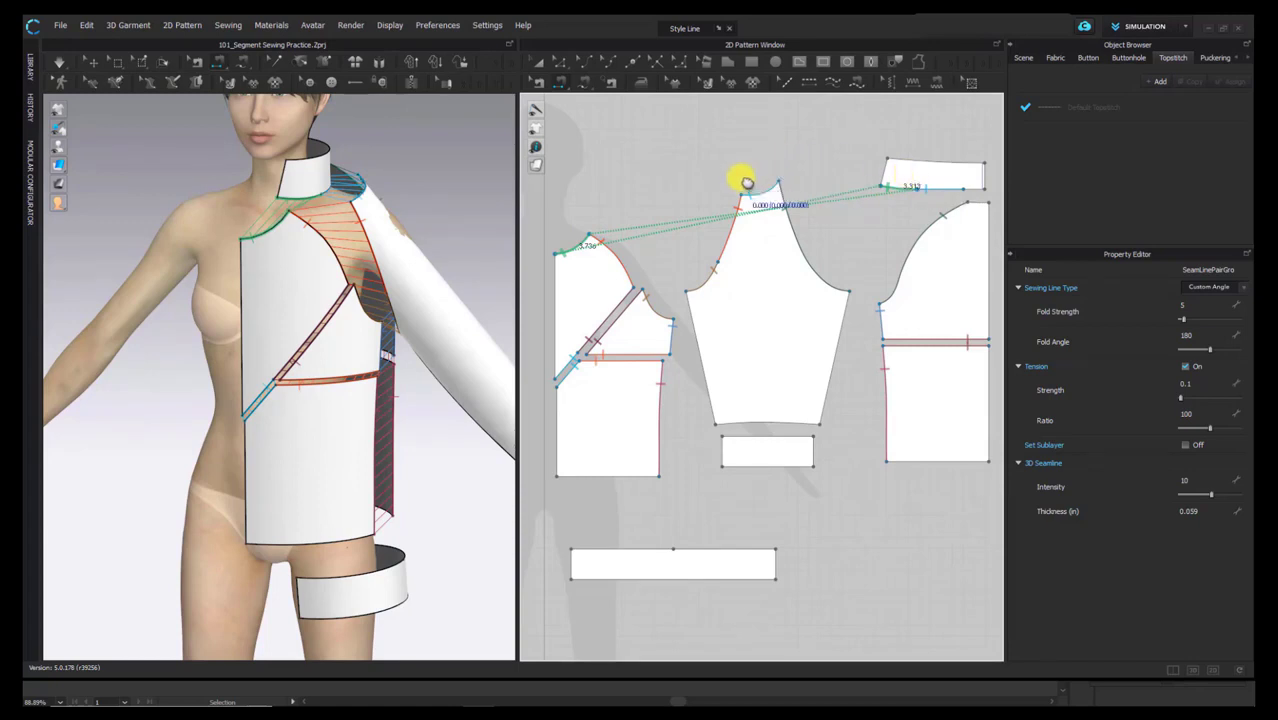
left_click(539, 82)
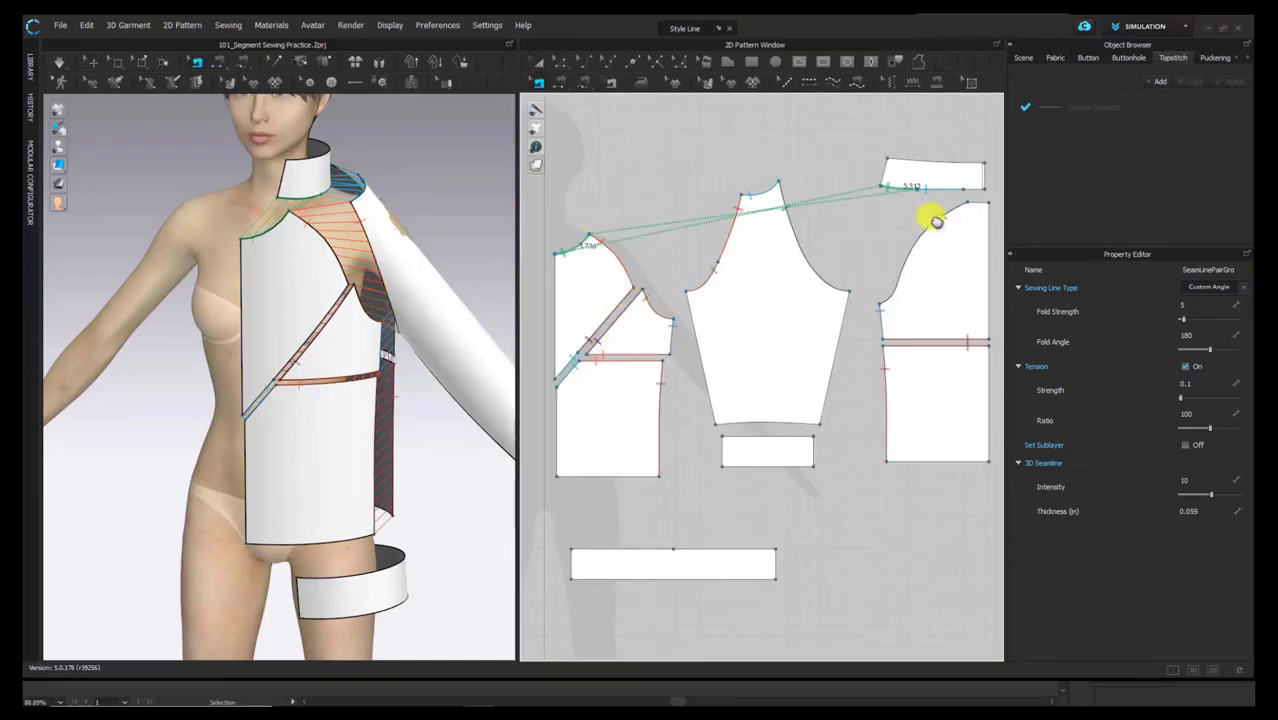
Step: Move the collar piece above the front panel and compare how its seam lines up with the front neckline
left_click(539, 62)
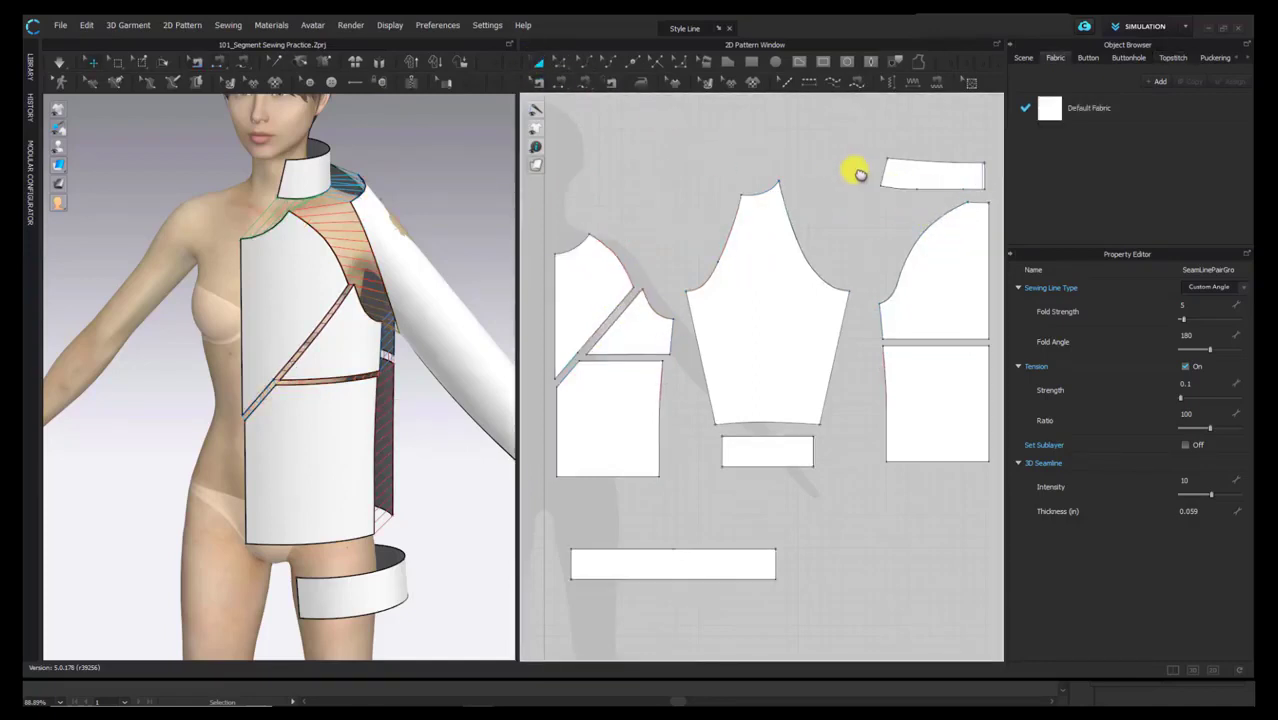
left_click(910, 176)
left_click_drag(910, 176, 601, 125)
left_click(539, 82)
left_click(585, 143)
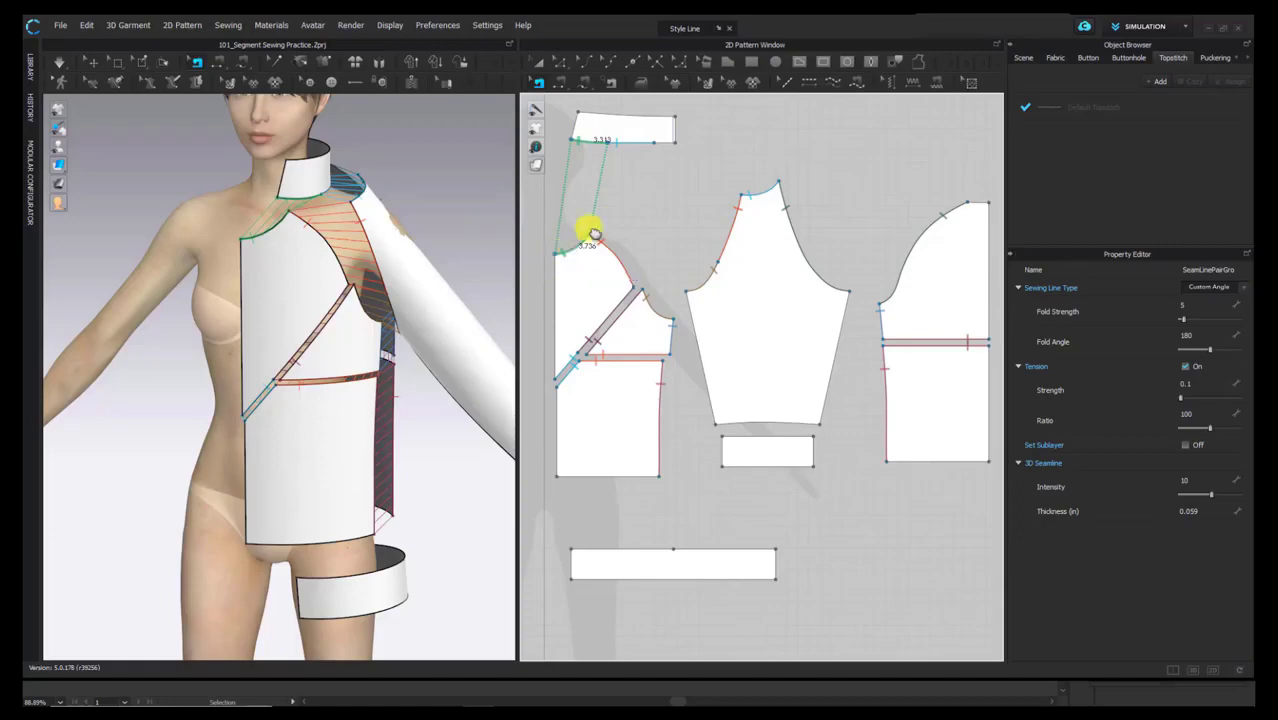
left_click(609, 143)
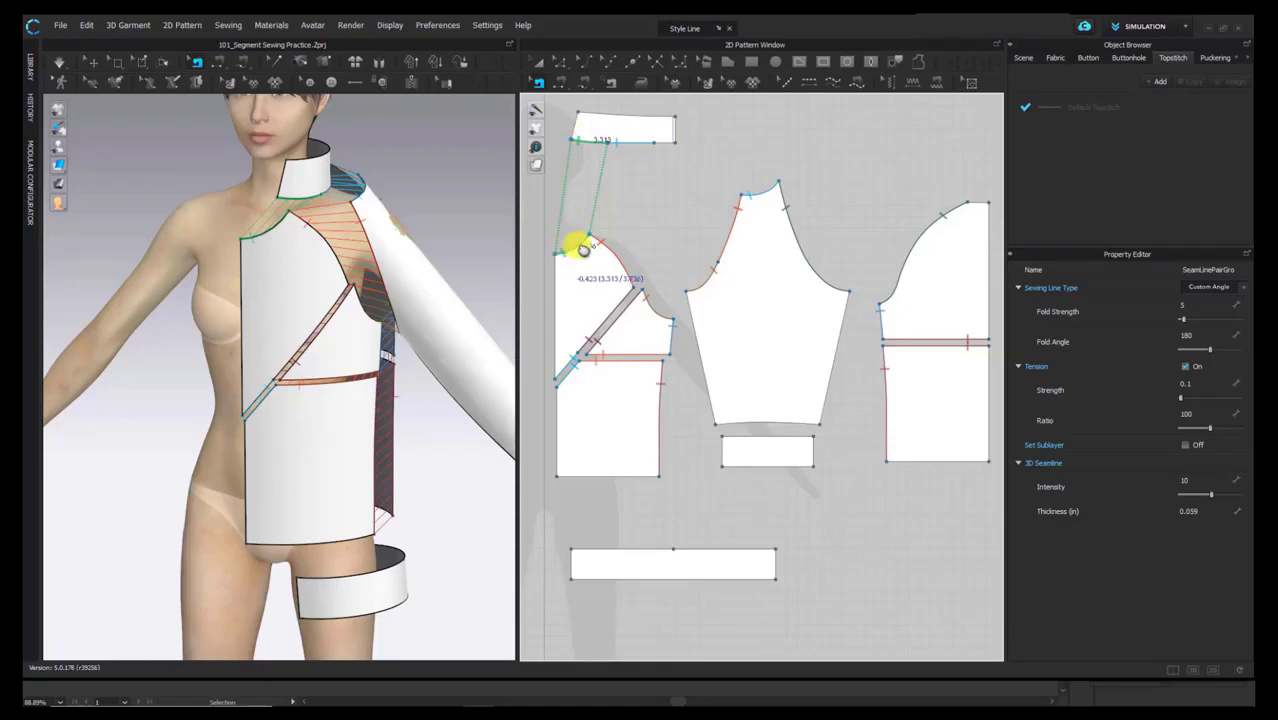
Step: Move the collar piece back above the back panel
left_click(539, 62)
left_click(601, 128)
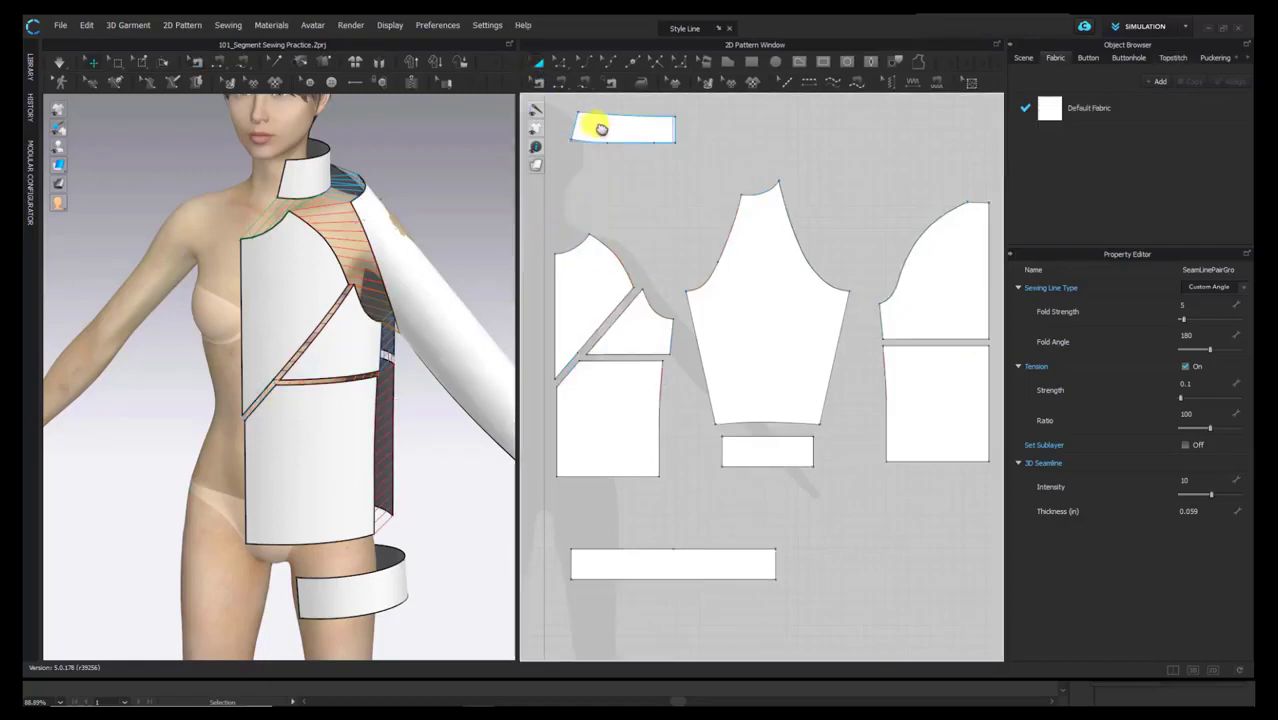
left_click_drag(601, 128, 909, 166)
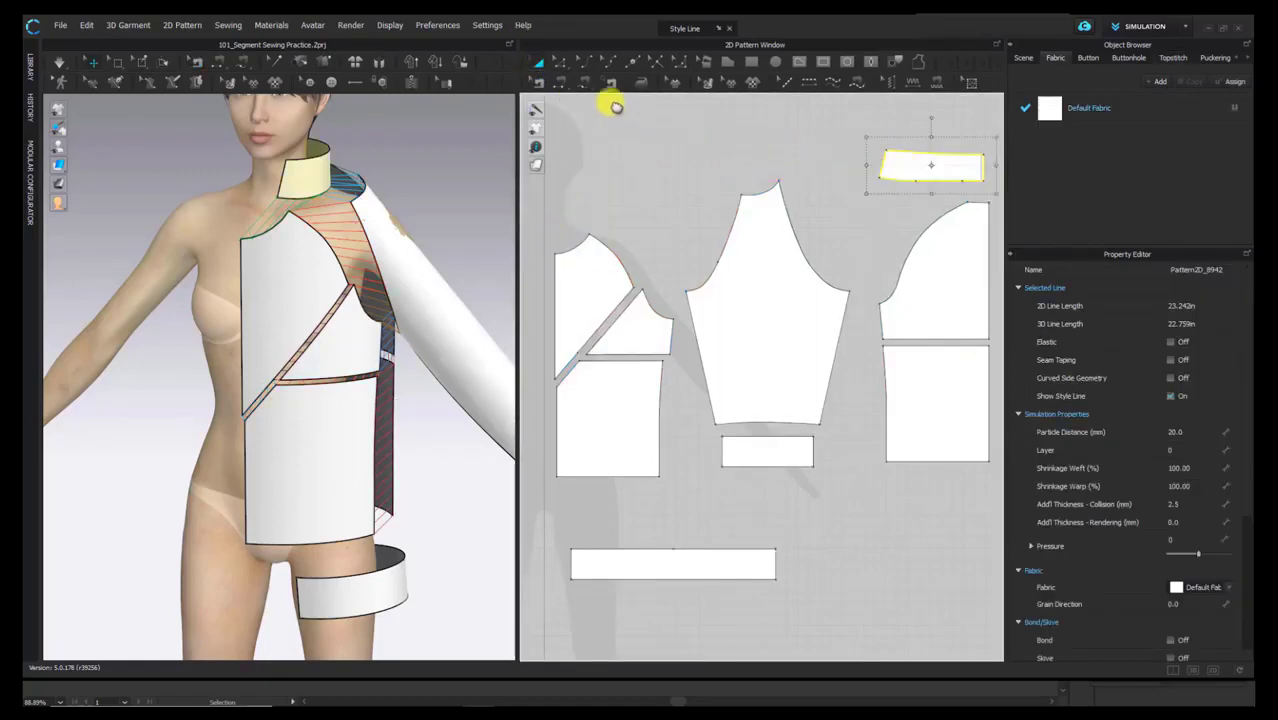
Step: Reverse the sewing direction of the seam between the collar and the front neckline
left_click(539, 82)
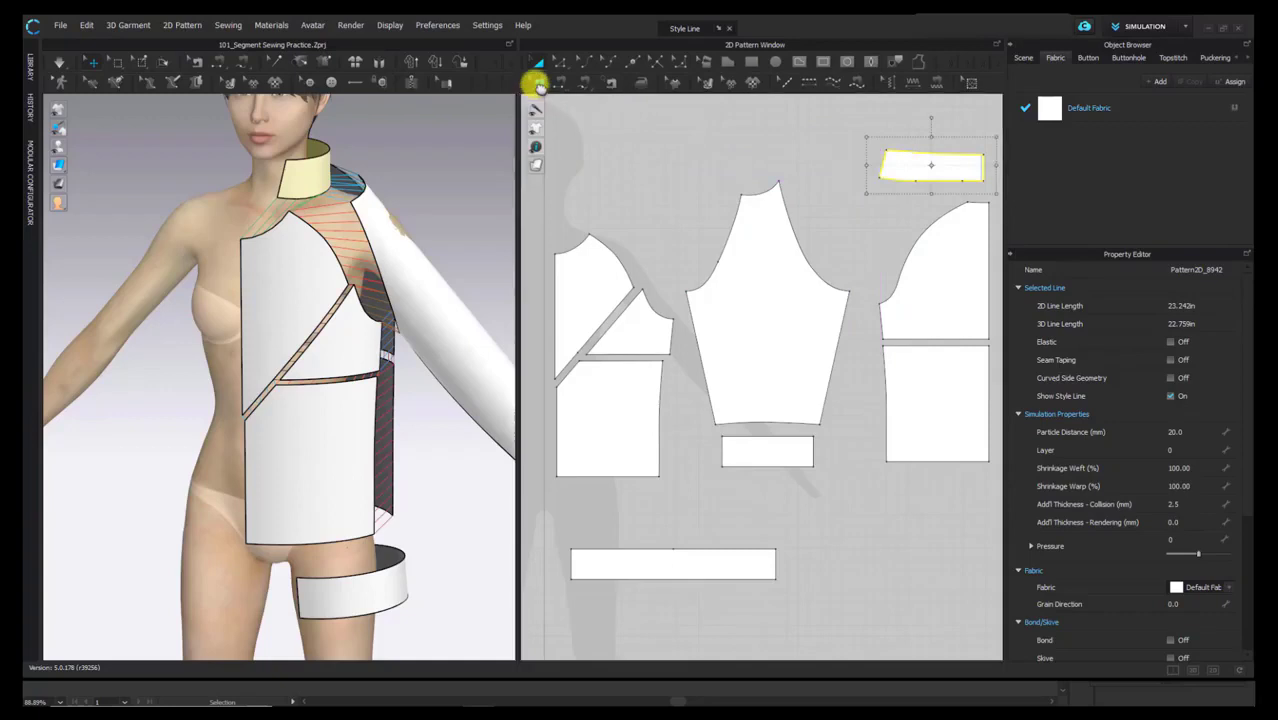
left_click(890, 185)
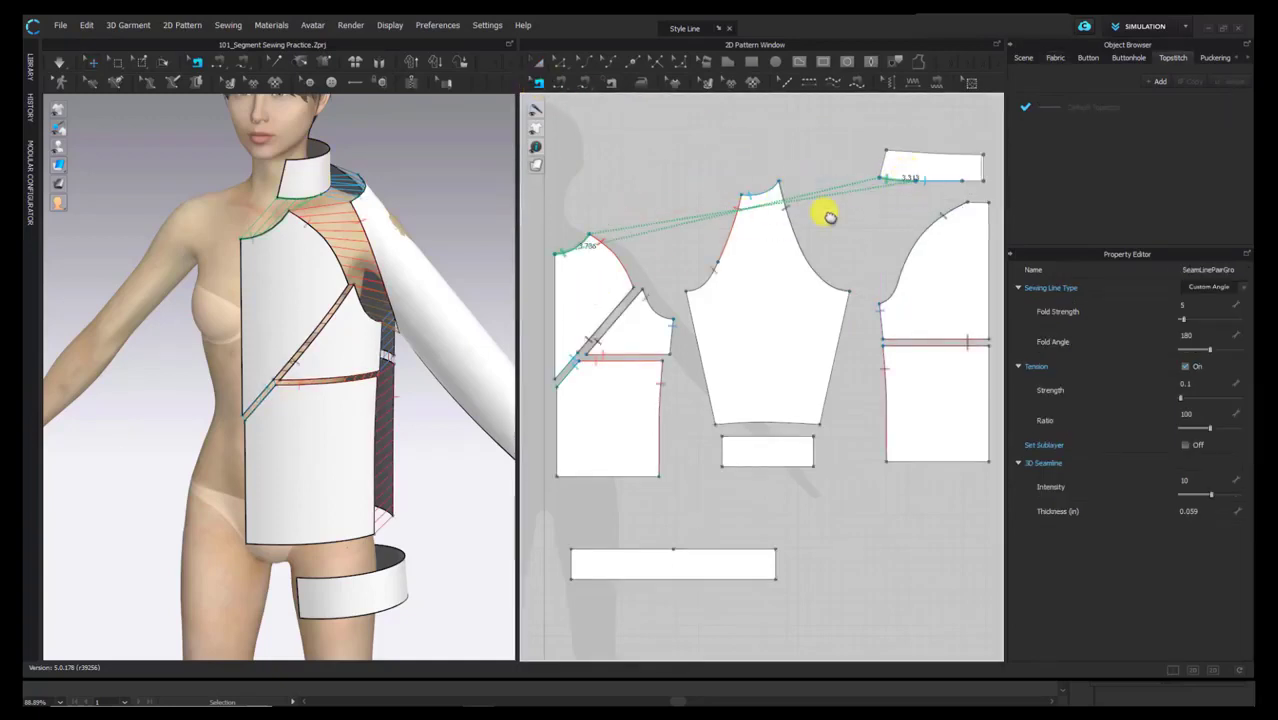
mouse_move(378, 216)
right_mouse_down()
mouse_move(307, 255)
mouse_move(317, 229)
mouse_move(265, 208)
mouse_move(379, 194)
right_mouse_up()
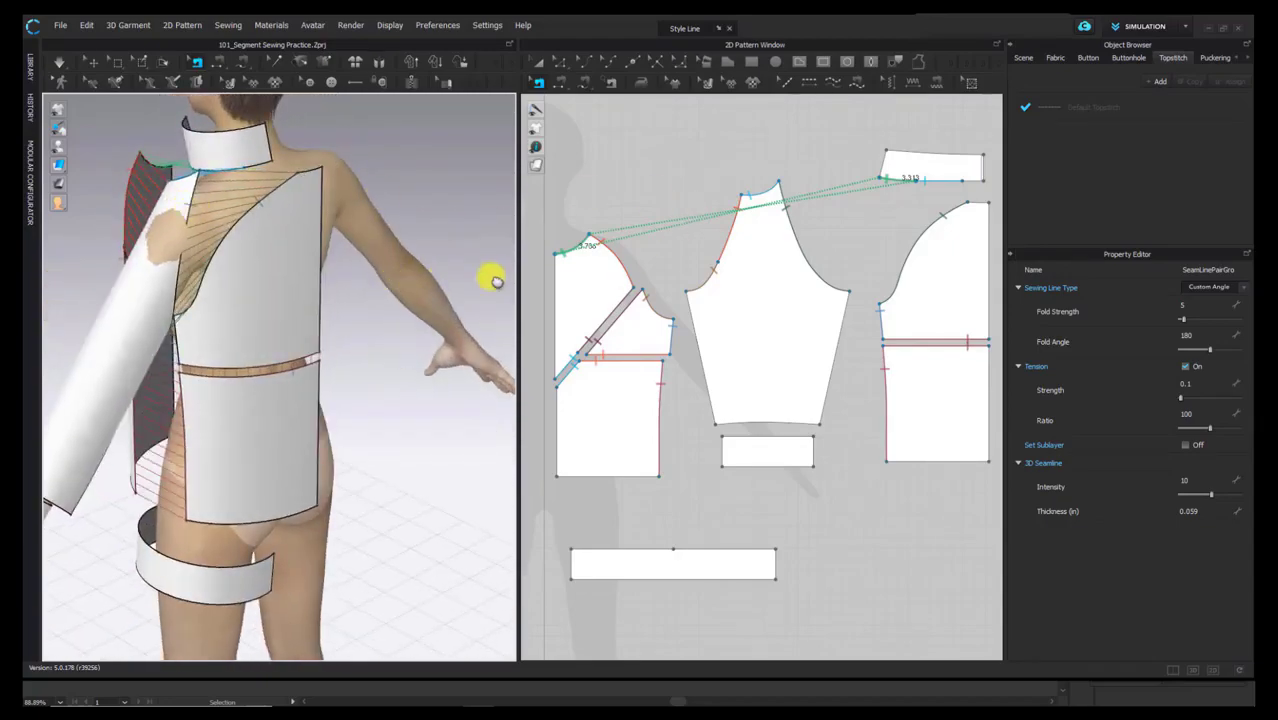
right_click_drag(250, 278, 465, 257)
scroll(688, 264, "up", 3)
scroll(531, 288, "down", 2)
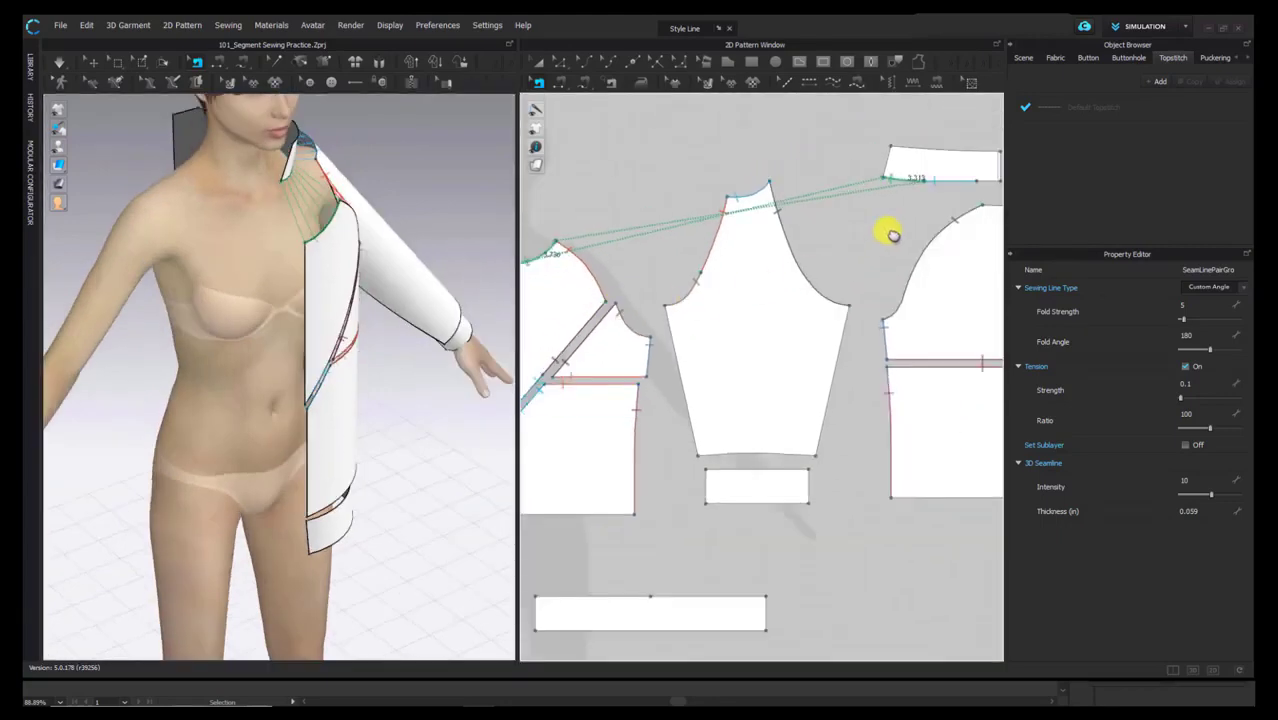
middle_click_drag(910, 219, 932, 227)
right_click(926, 188)
left_click(971, 217)
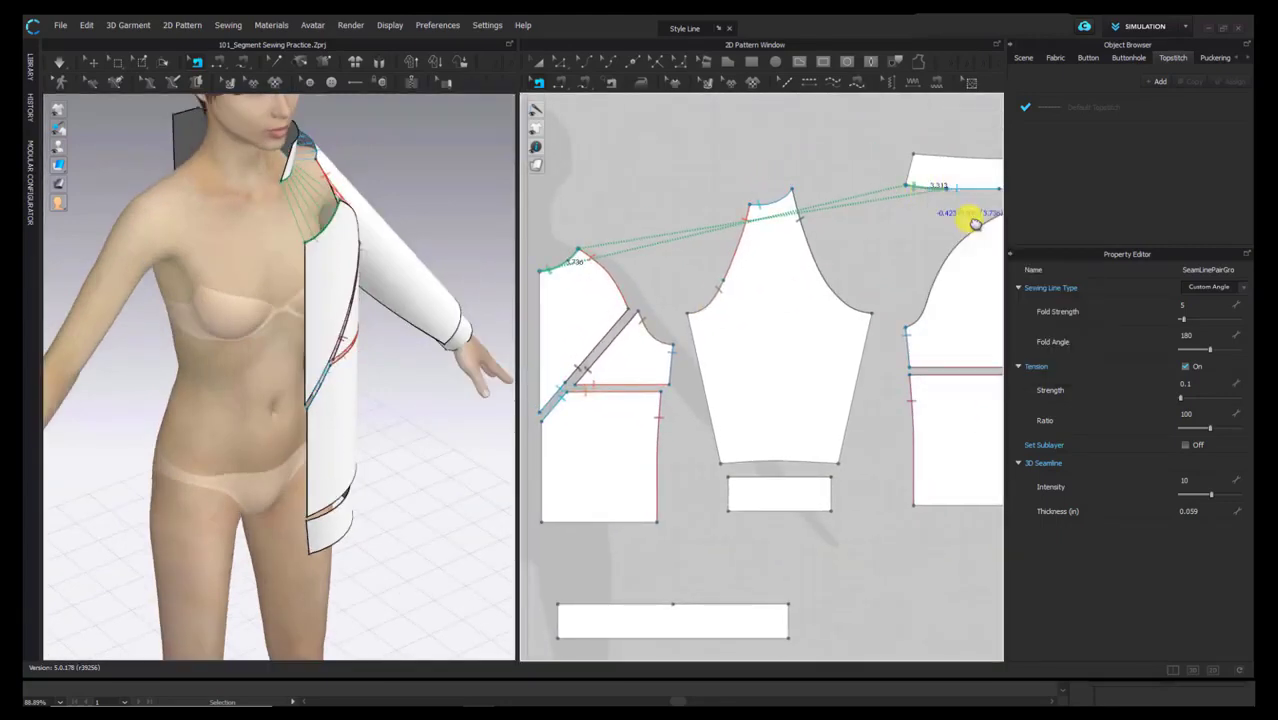
Step: Inspect the crossed collar seam on the avatar and reverse its sewing direction again to untwist it
right_click_drag(405, 228, 325, 233)
scroll(325, 233, "up", 3)
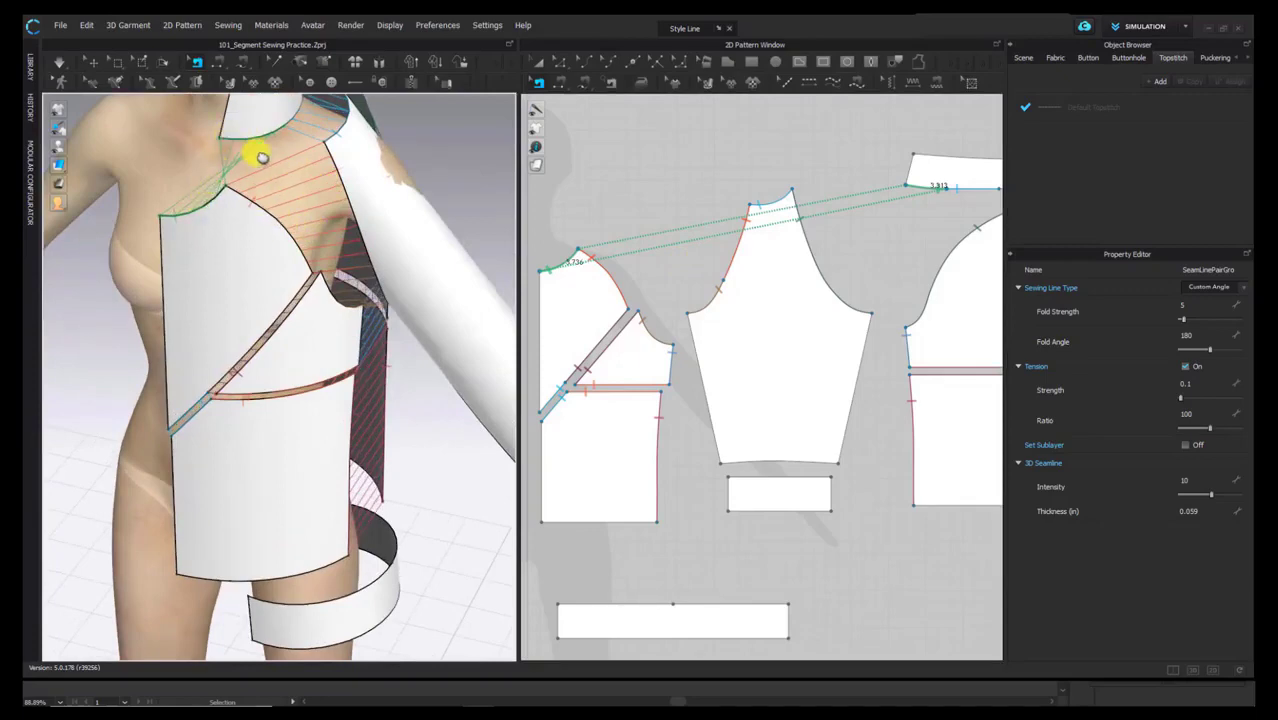
right_click(919, 188)
left_click(978, 226)
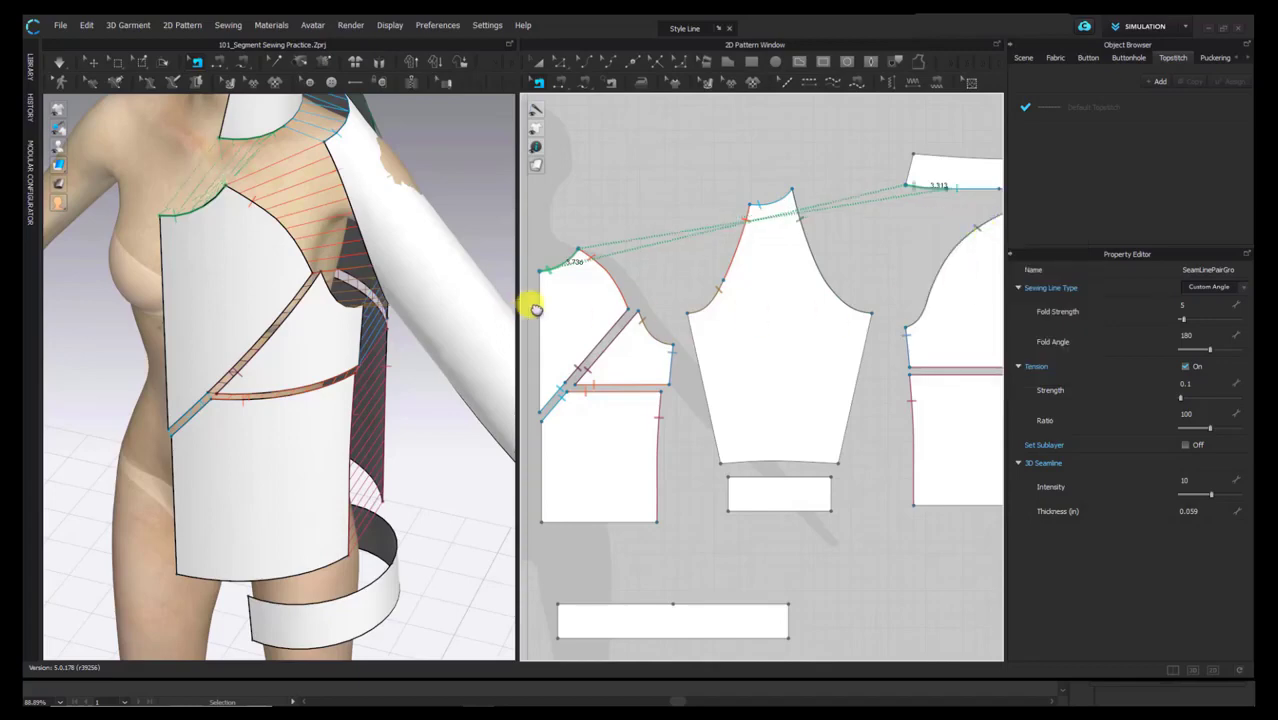
Step: Sew the remaining segment of the collar's lower edge to the back neckline
scroll(720, 250, "down", 3)
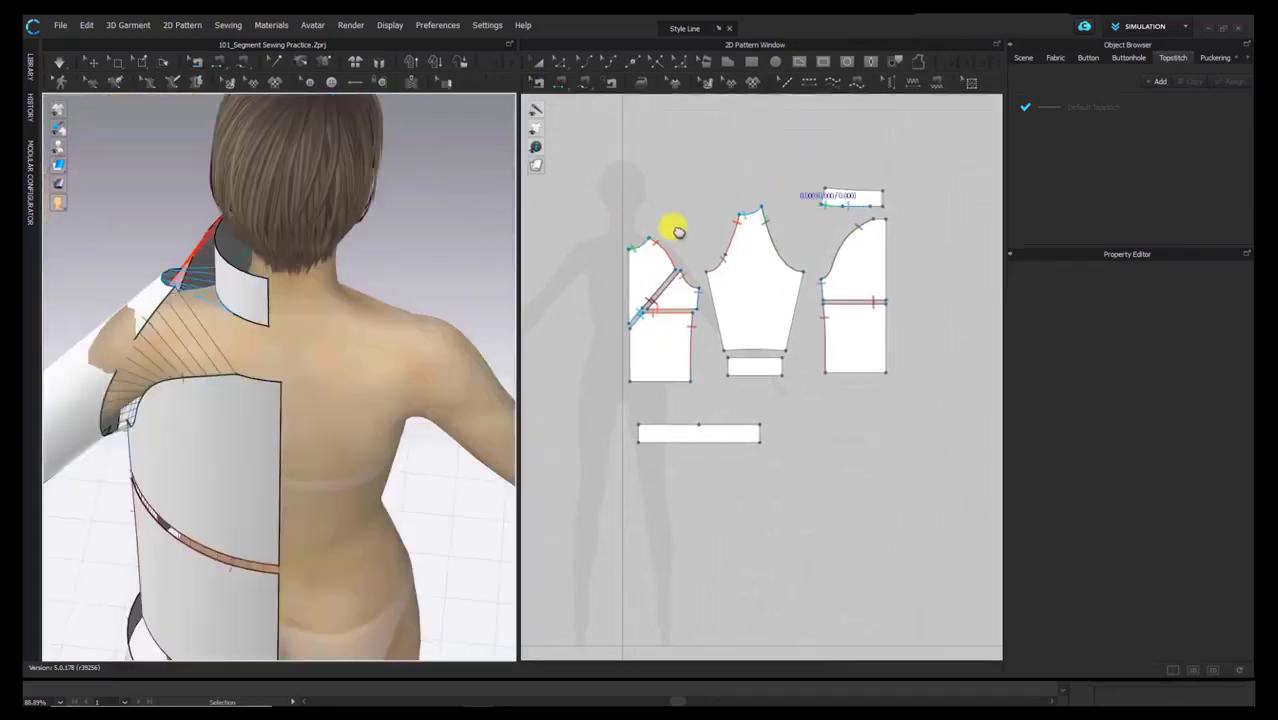
left_click(255, 383)
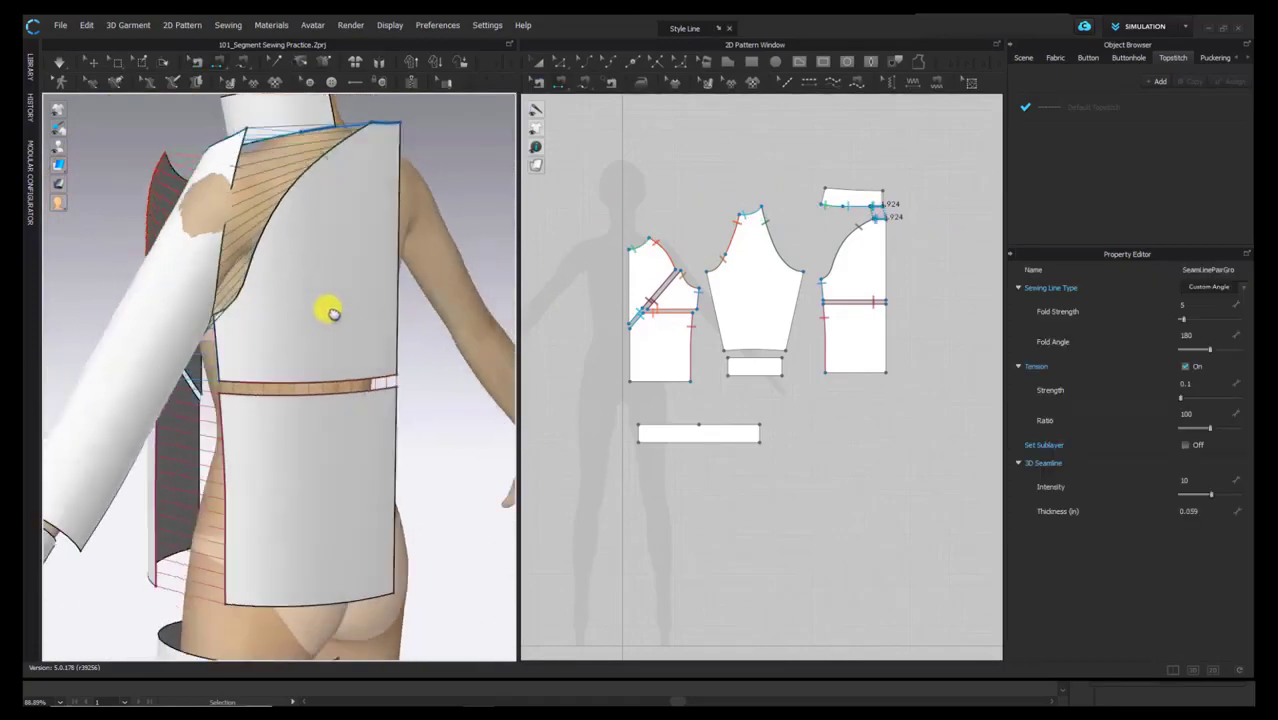
Step: Sew the front and back panel hems to the two halves of the hem band's upper edge
right_click_drag(334, 311, 328, 365)
middle_click_drag(328, 365, 98, 175)
left_click(677, 384)
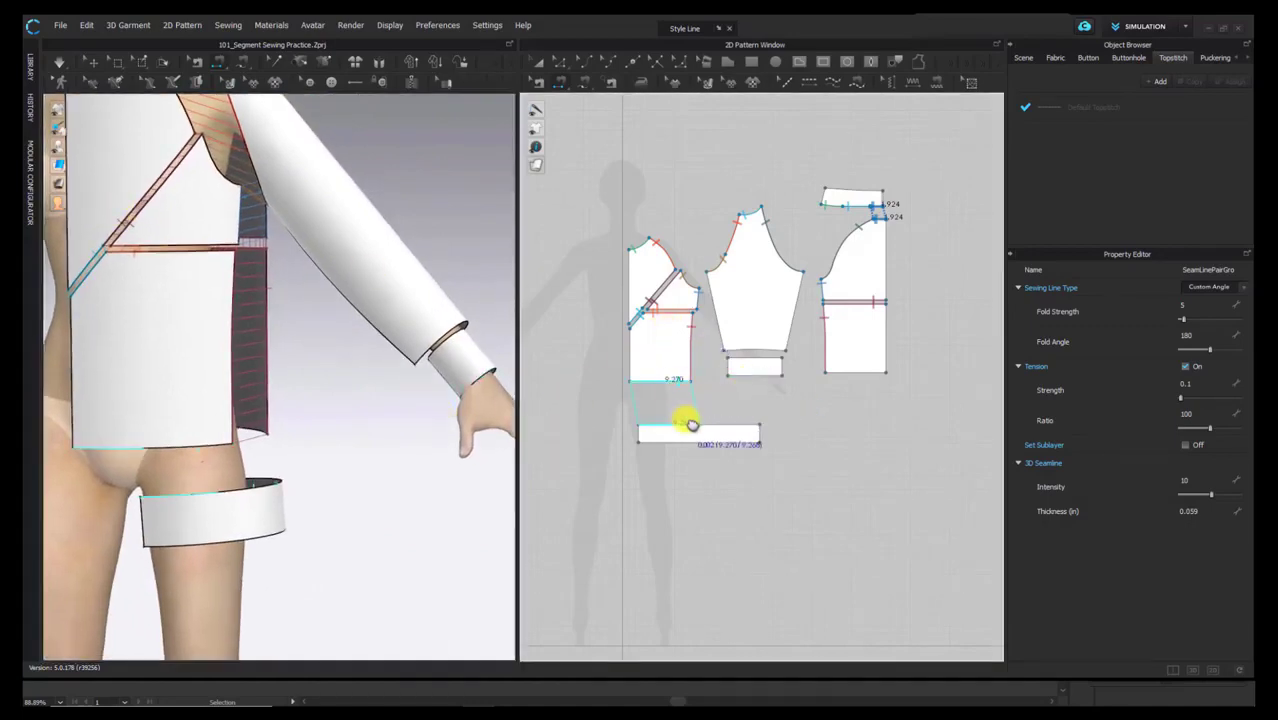
left_click(687, 419)
left_click(833, 371)
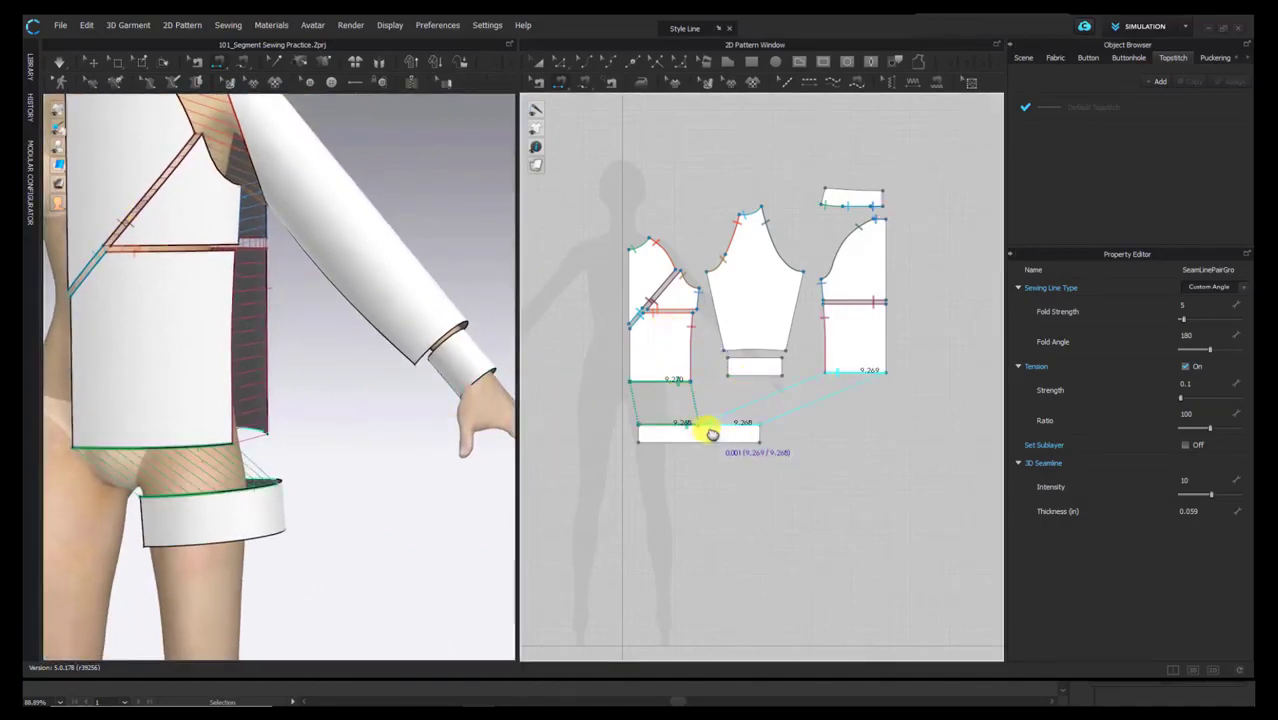
left_click(710, 427)
Step: Sew the sleeve's lower edge to the cuff and join the cuff's two short edges together
right_click_drag(290, 480, 262, 476)
left_click(738, 350)
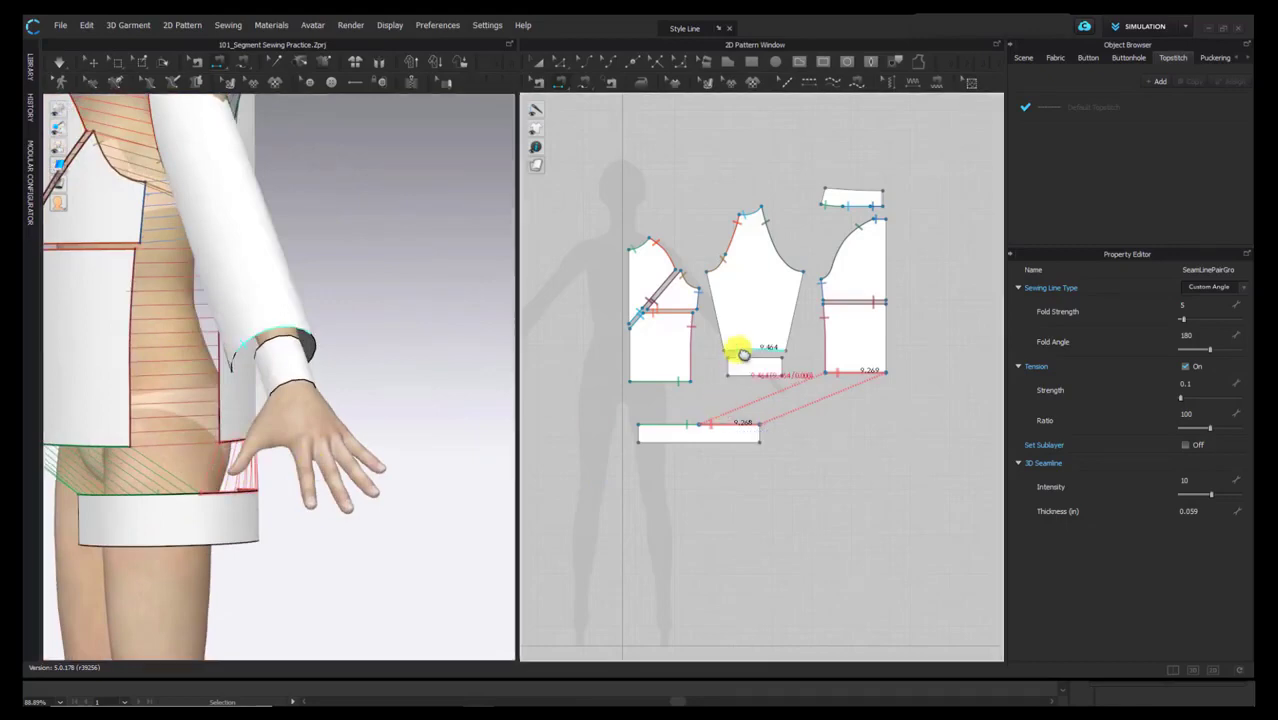
left_click(745, 367)
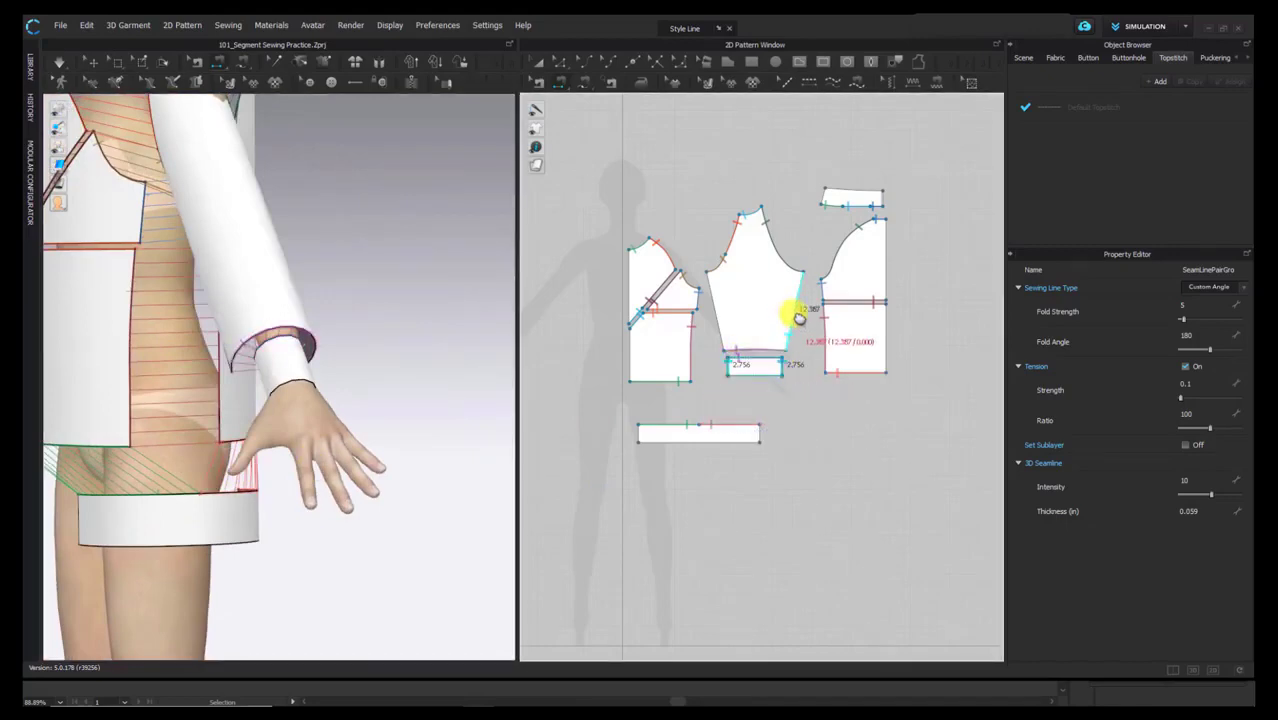
Step: Sew the sleeve's two underarm edges together
left_click(722, 312)
right_click_drag(200, 379, 163, 357)
scroll(163, 354, "down", 2)
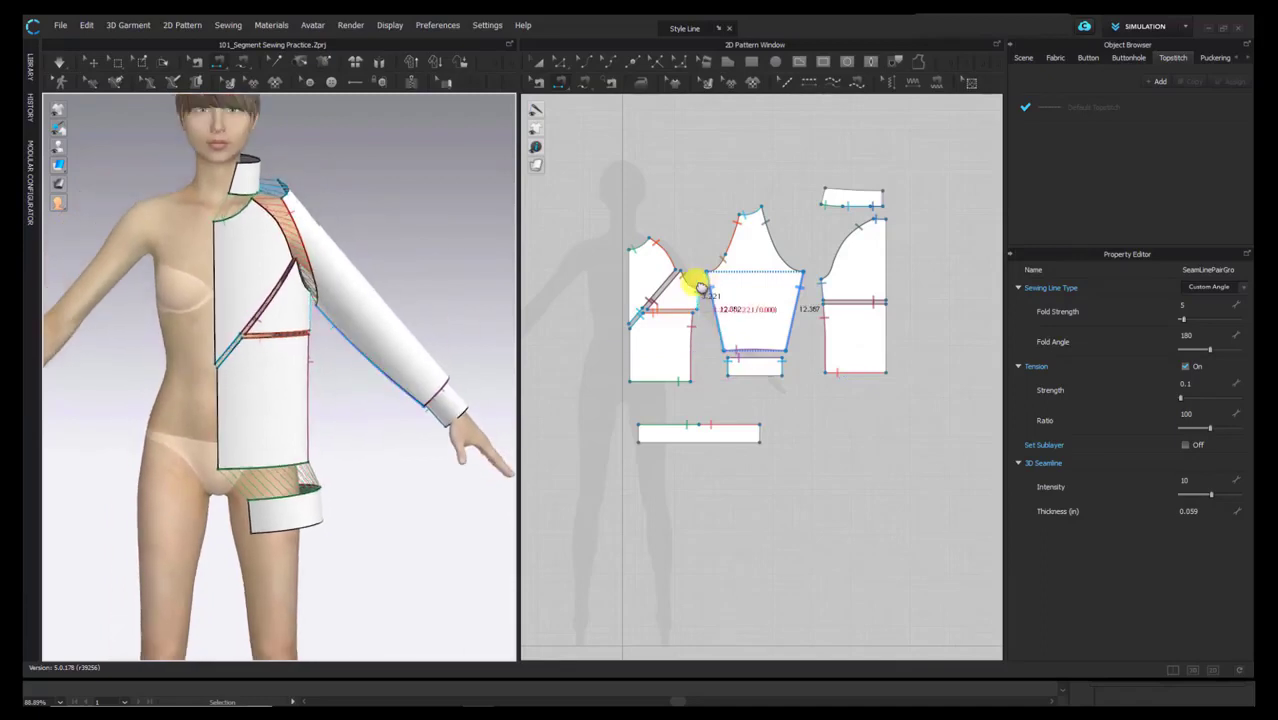
scroll(697, 285, "down", 2)
scroll(697, 285, "down", 1)
right_click_drag(670, 257, 688, 262)
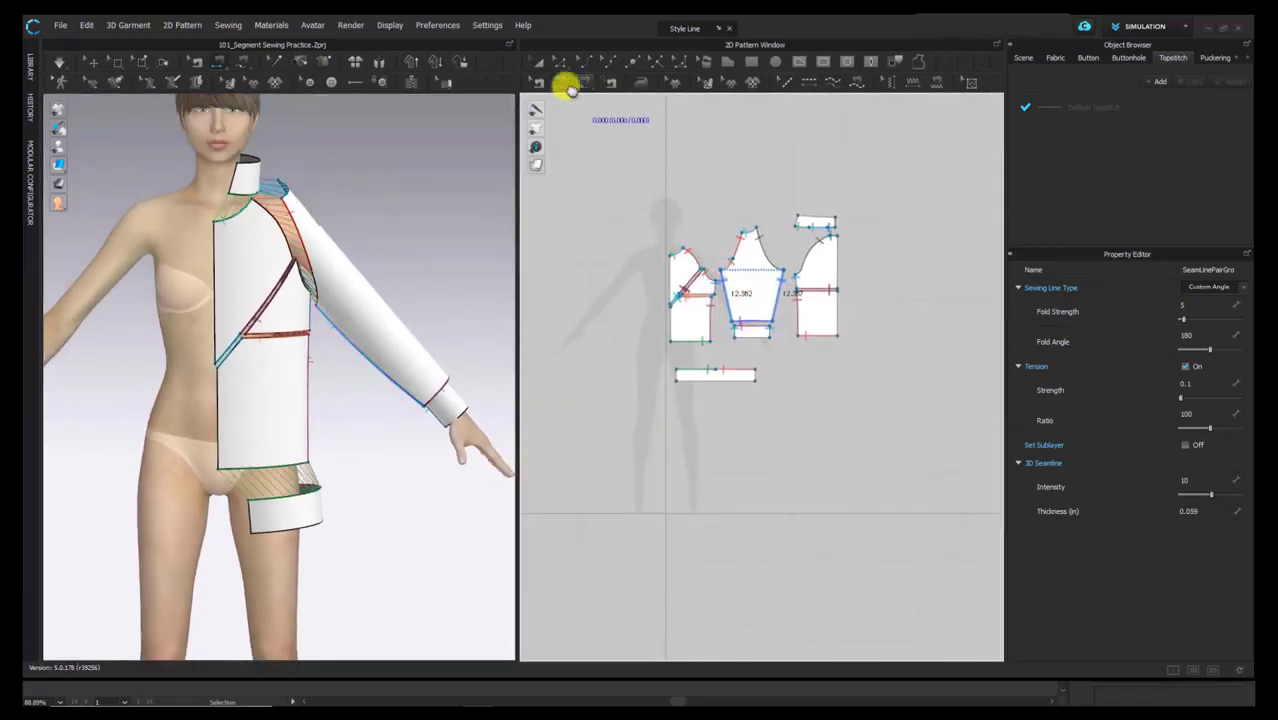
Step: Create a linked Symmetric Pattern (with Sewing) of all pattern pieces and place it on the opposite side of the avatar's center line
left_click(540, 62)
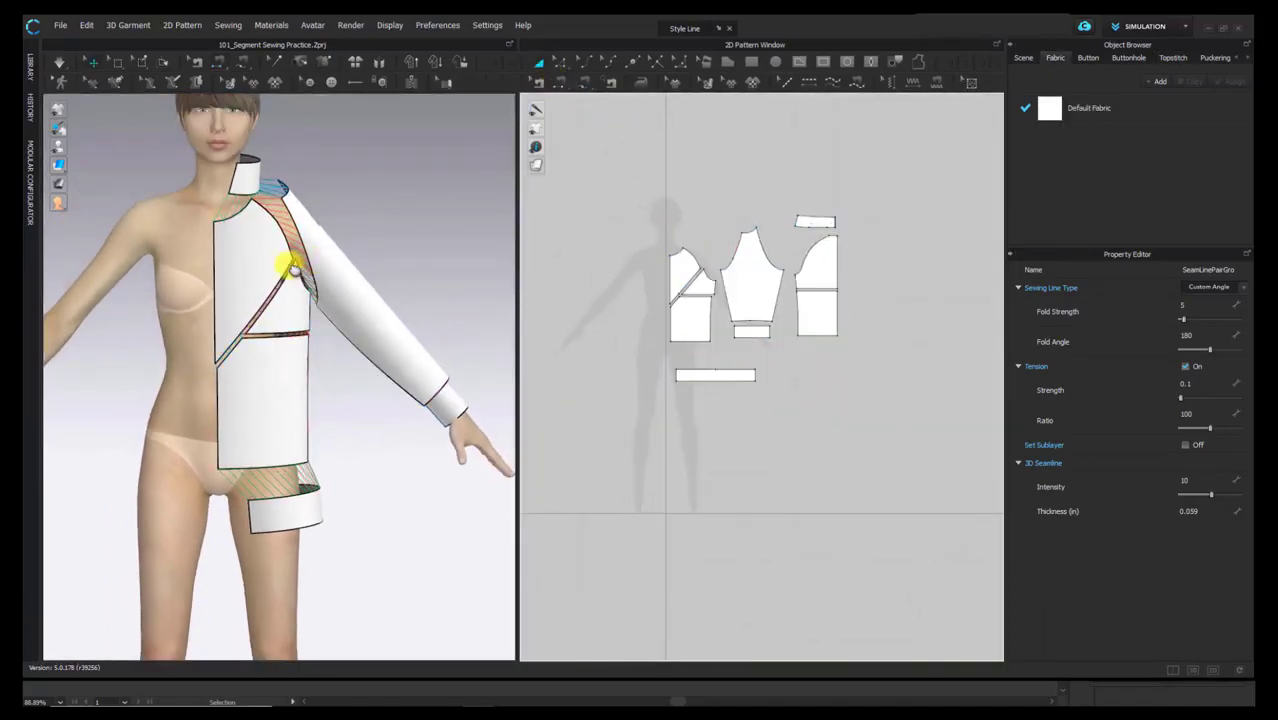
scroll(357, 251, "down", 4)
scroll(782, 248, "down", 3)
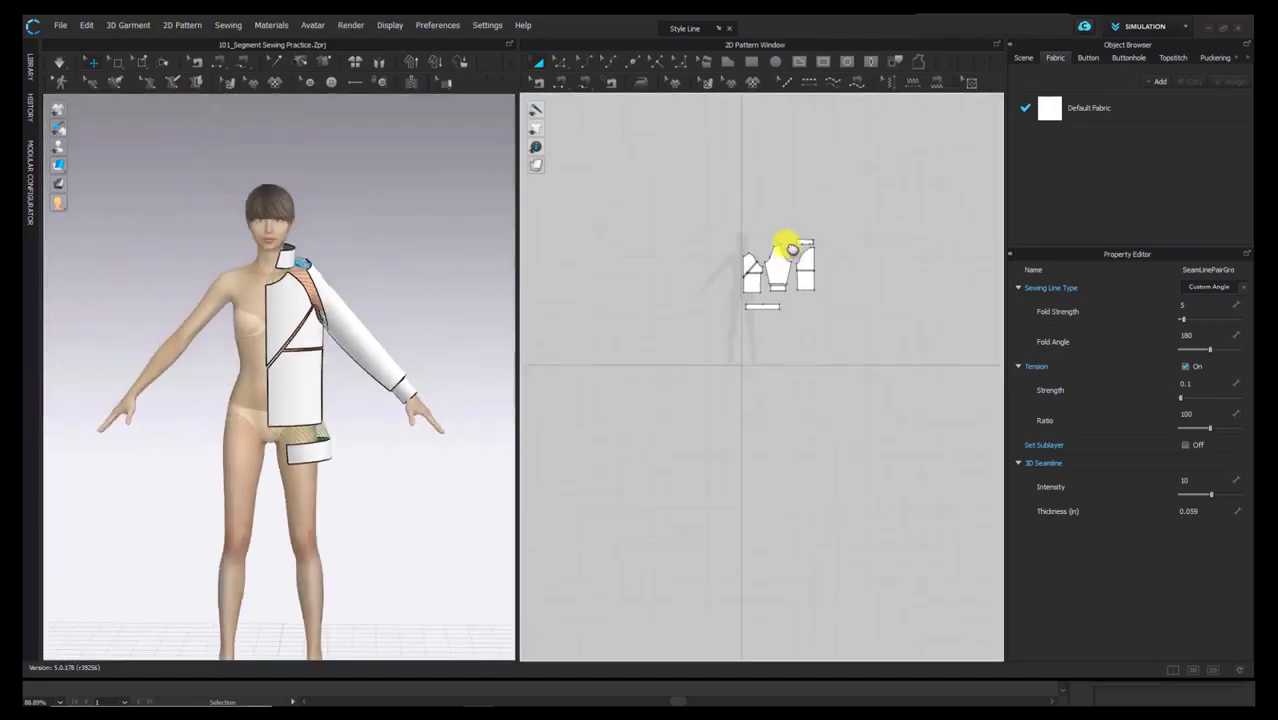
scroll(286, 321, "down", 3)
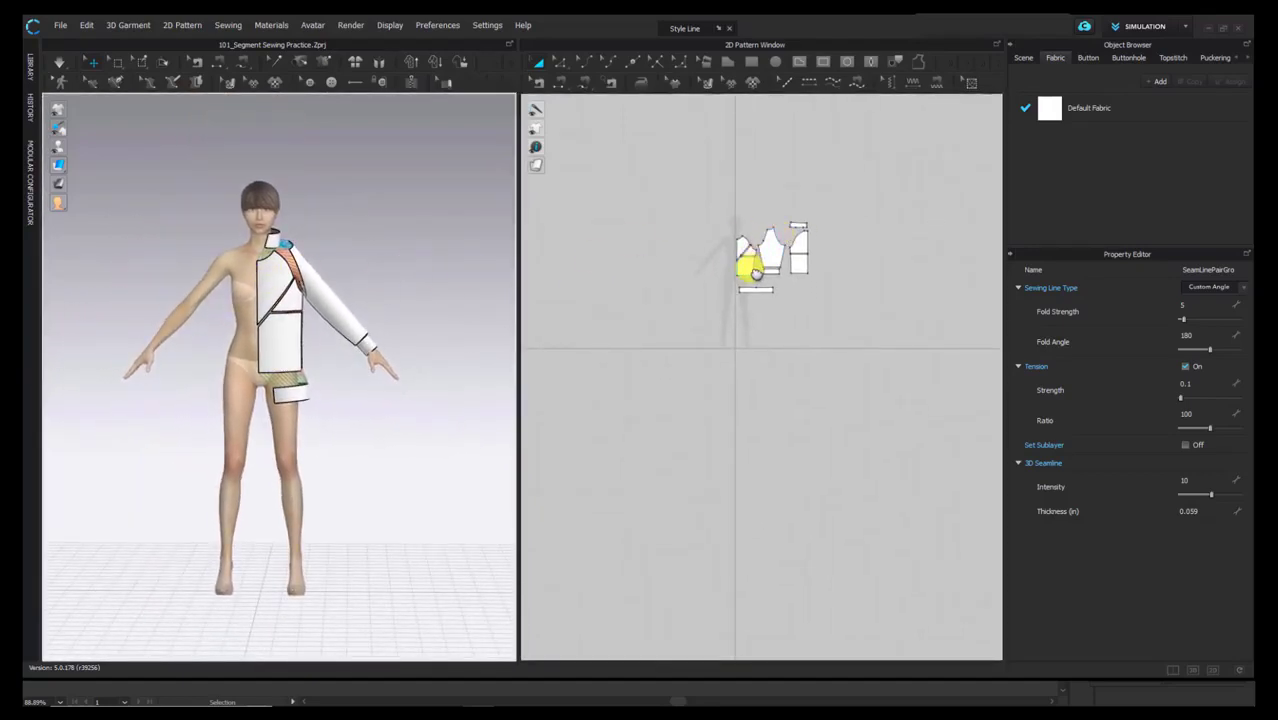
scroll(750, 285, "up", 2)
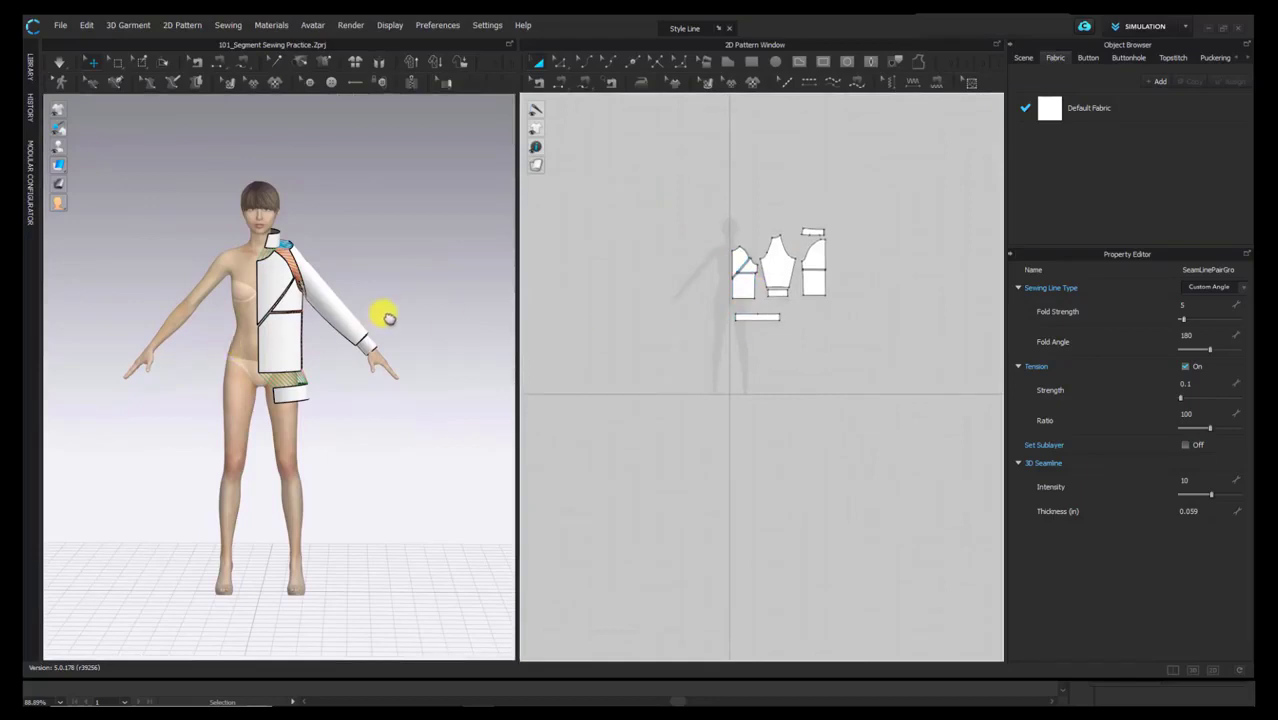
scroll(389, 318, "down", 1)
scroll(747, 285, "up", 3)
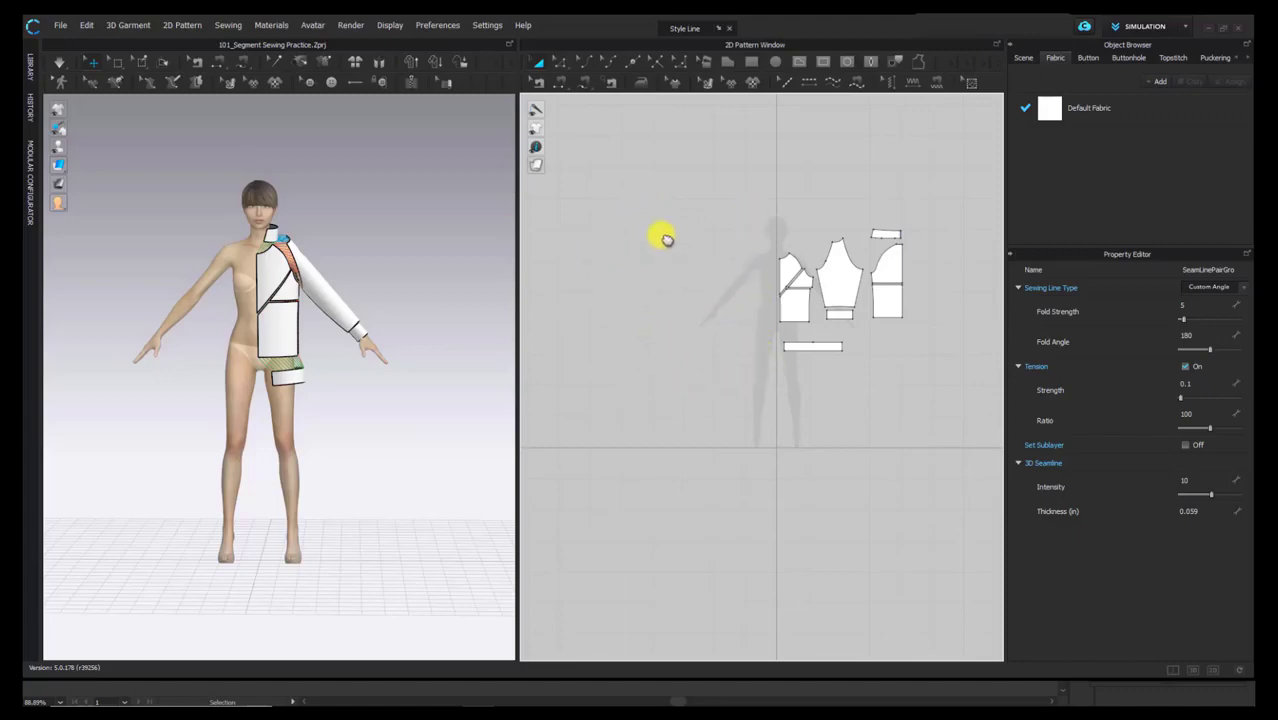
left_click(628, 122)
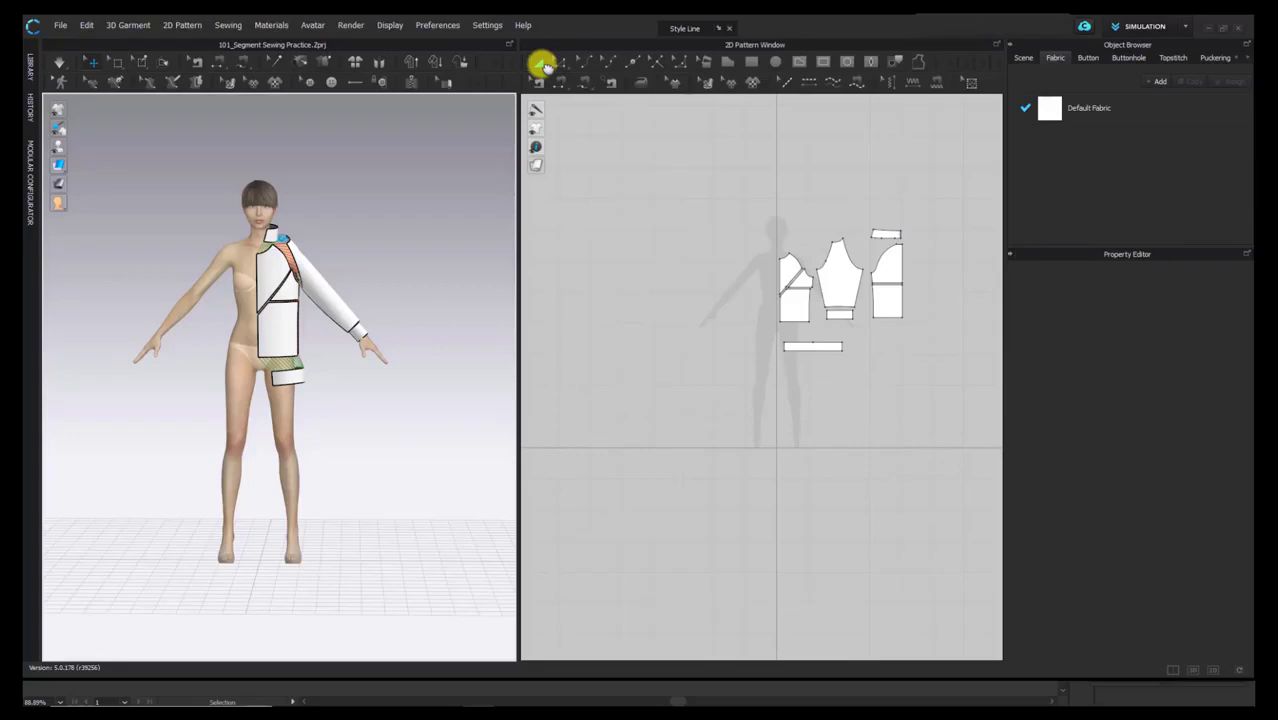
left_click(541, 64)
left_click_drag(708, 188, 945, 381)
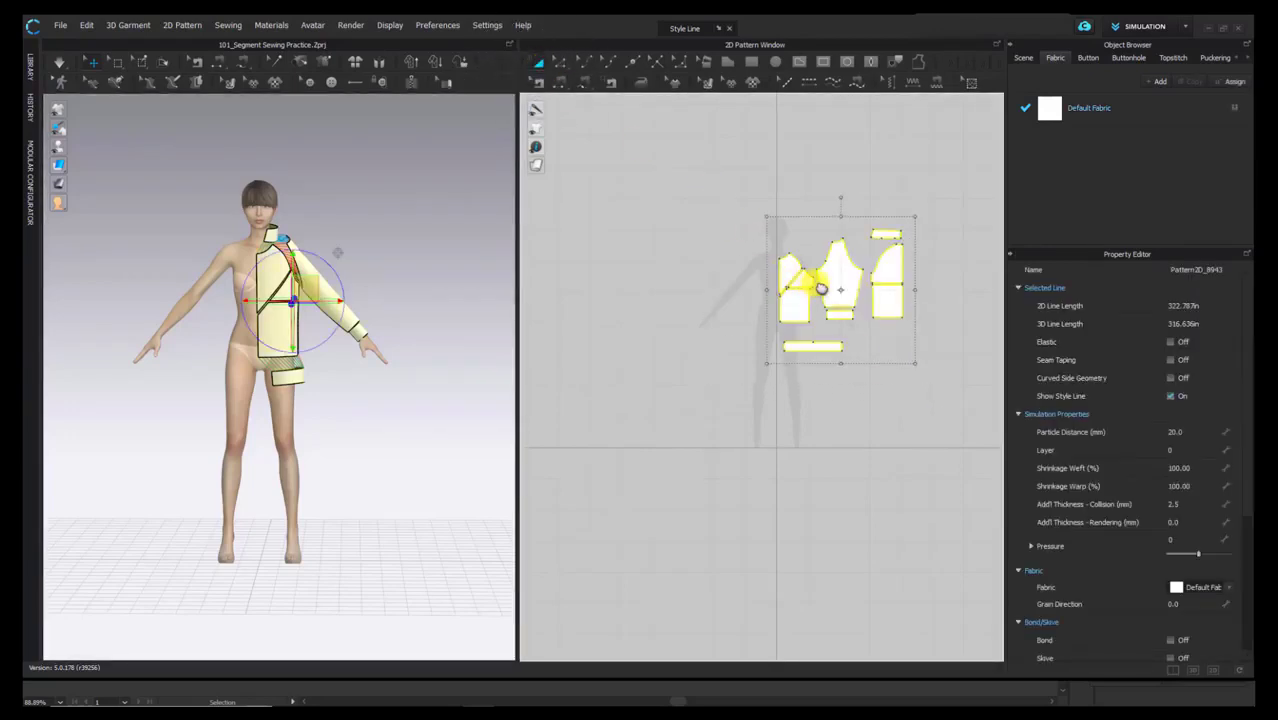
right_click(843, 280)
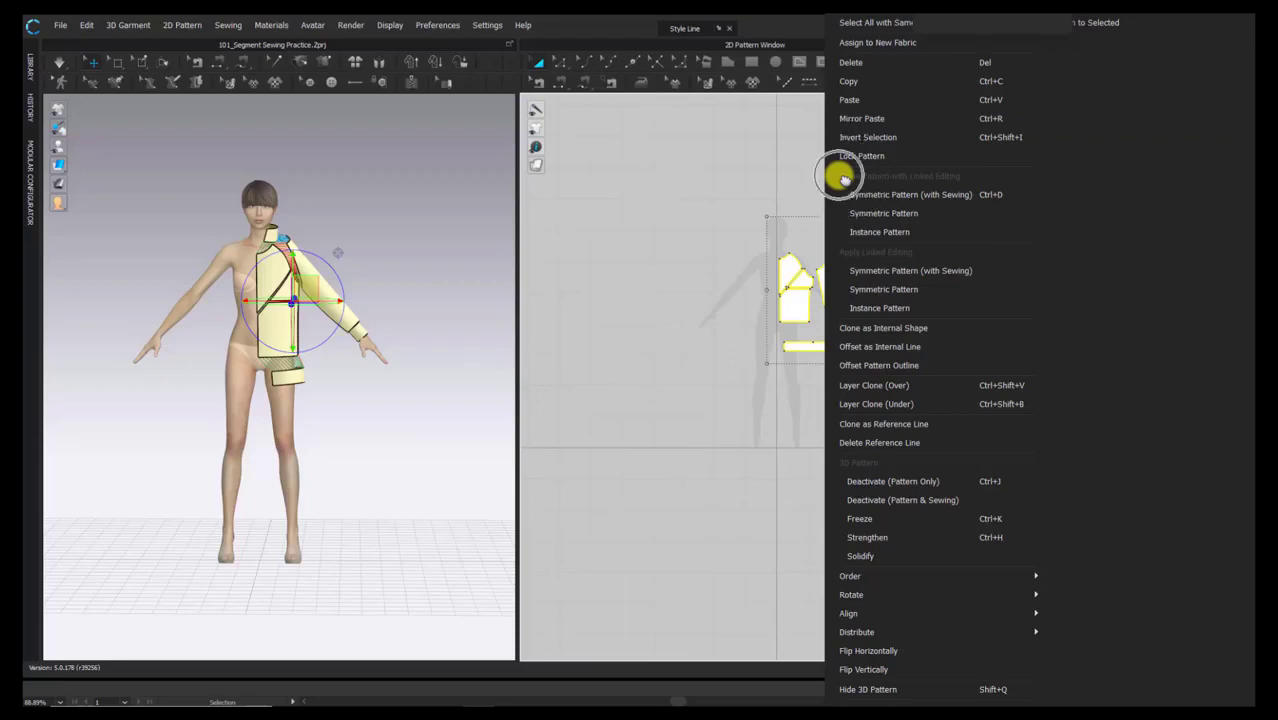
left_click(1030, 196)
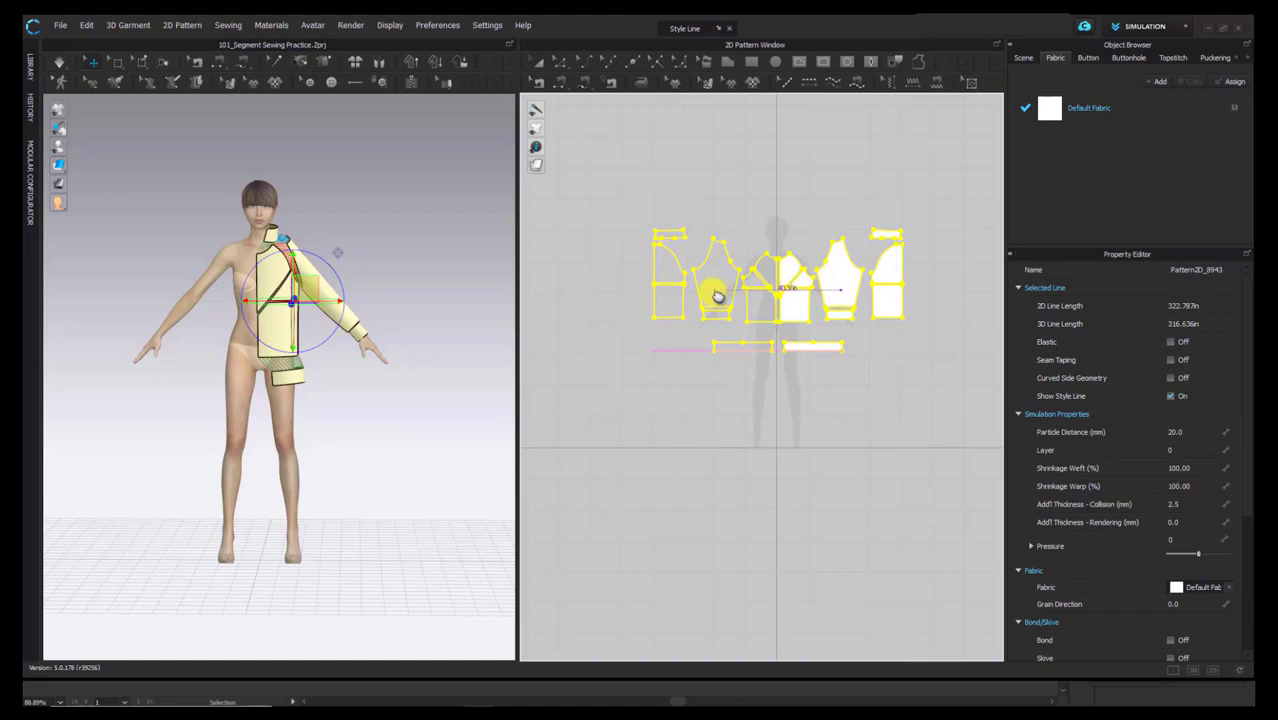
scroll(717, 296, "up", 5)
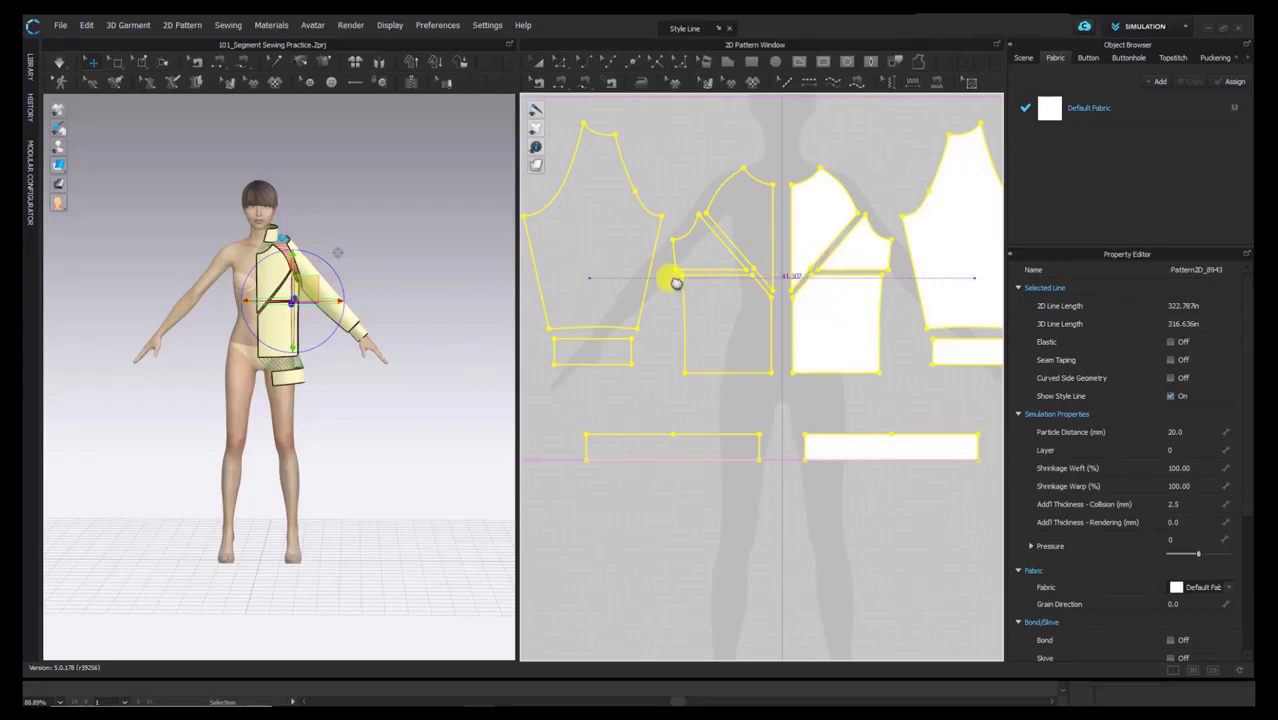
left_click(672, 280)
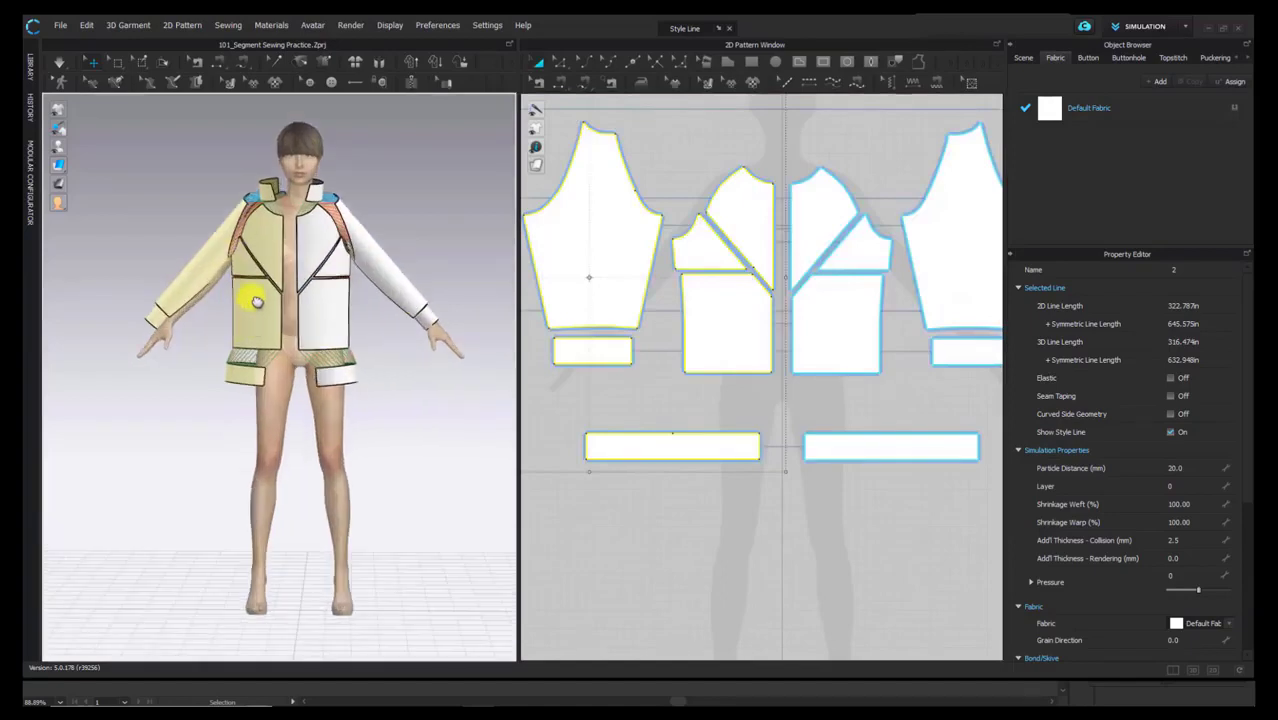
Step: Move the mirrored pieces sideways on the avatar until the center front edges of both halves meet
scroll(252, 288, "up", 3)
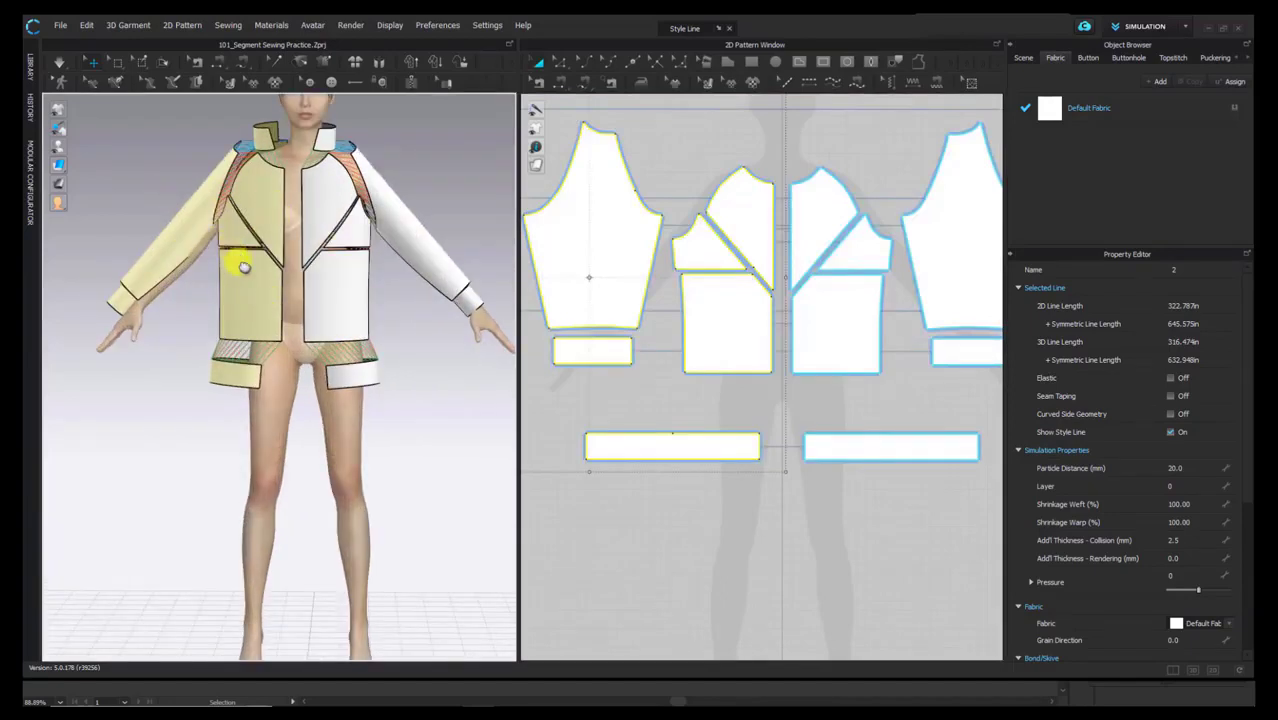
left_click(203, 234)
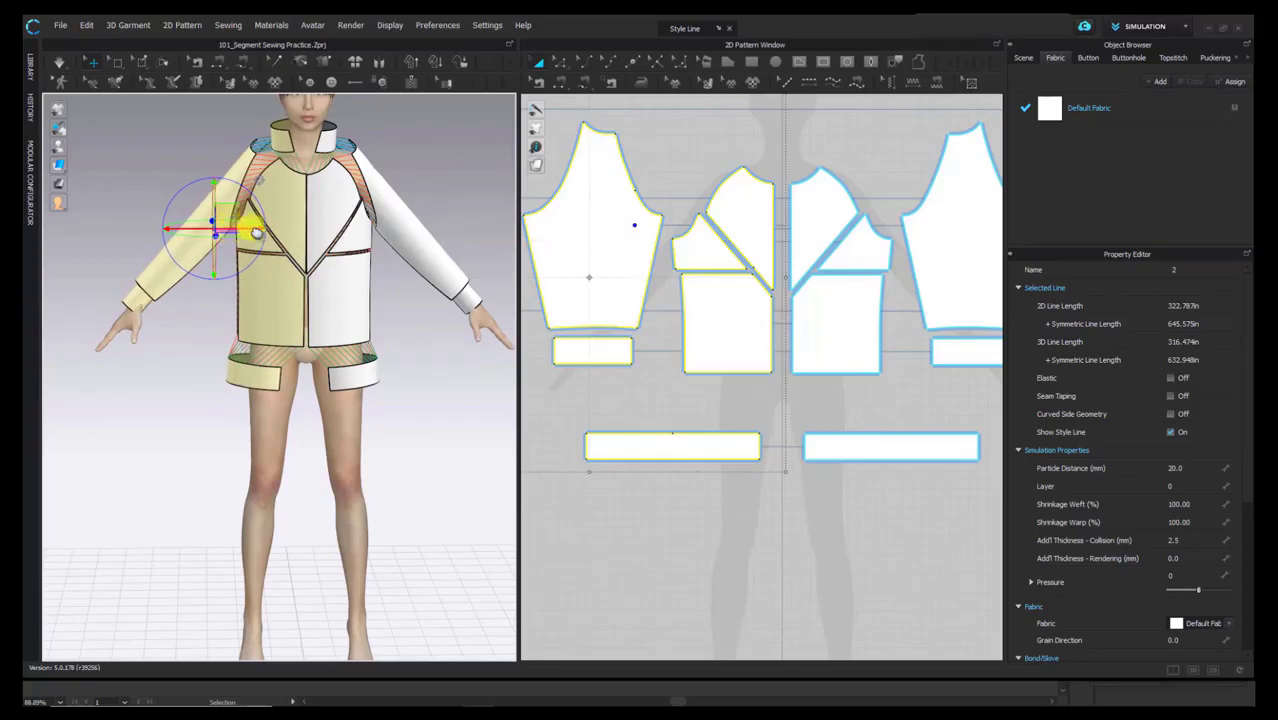
left_click(413, 160)
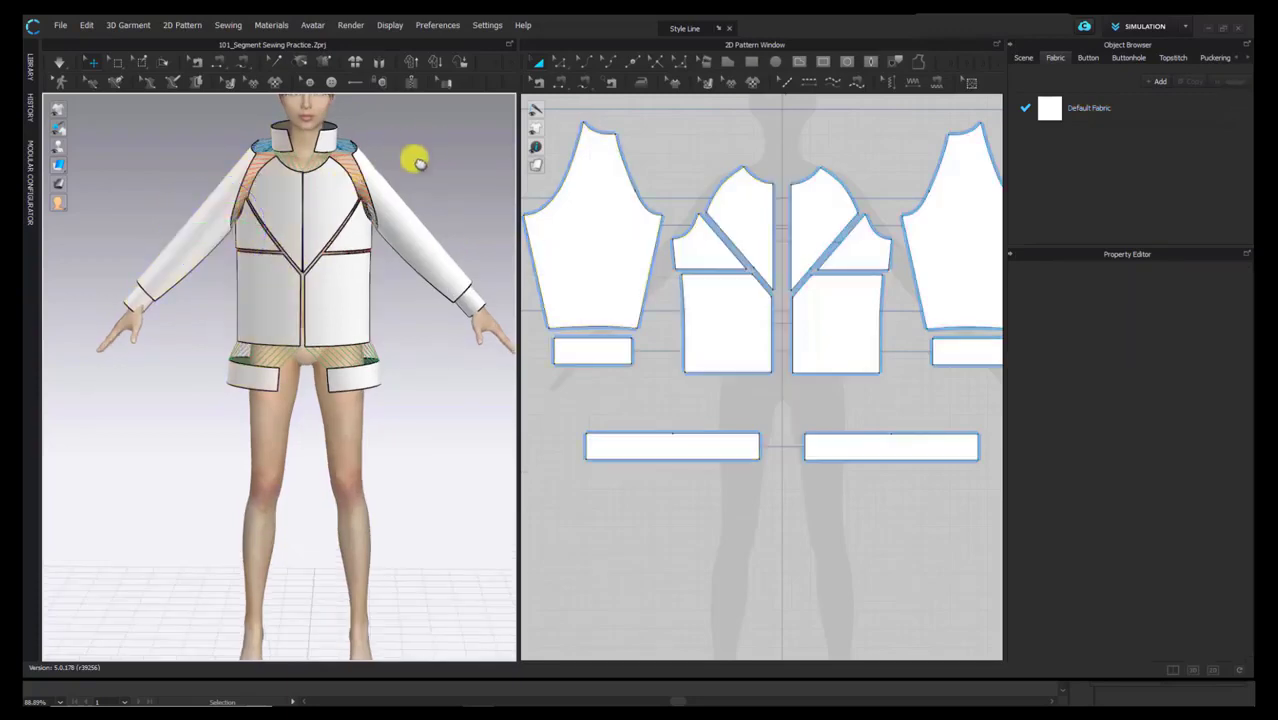
Step: Sew the center back edges of the upper and lower back panels to their mirrored counterparts with Segment Sewing
scroll(762, 248, "down", 6)
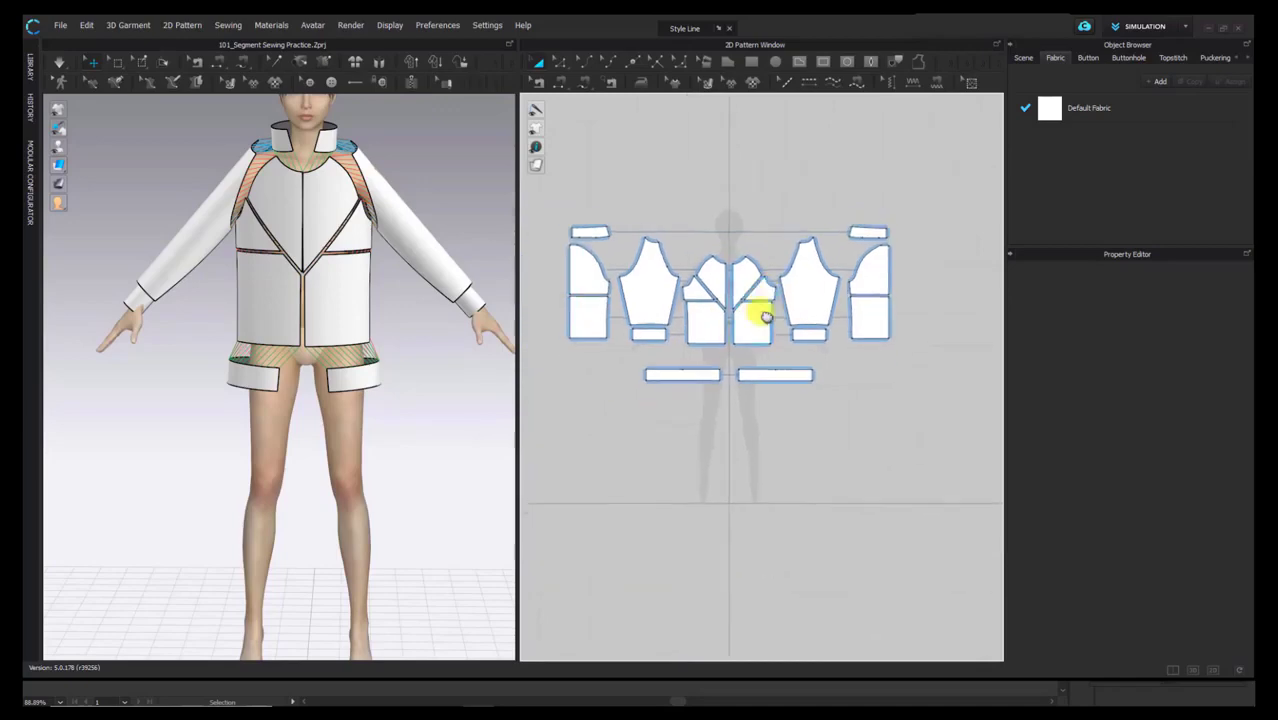
right_click_drag(397, 246, 208, 257)
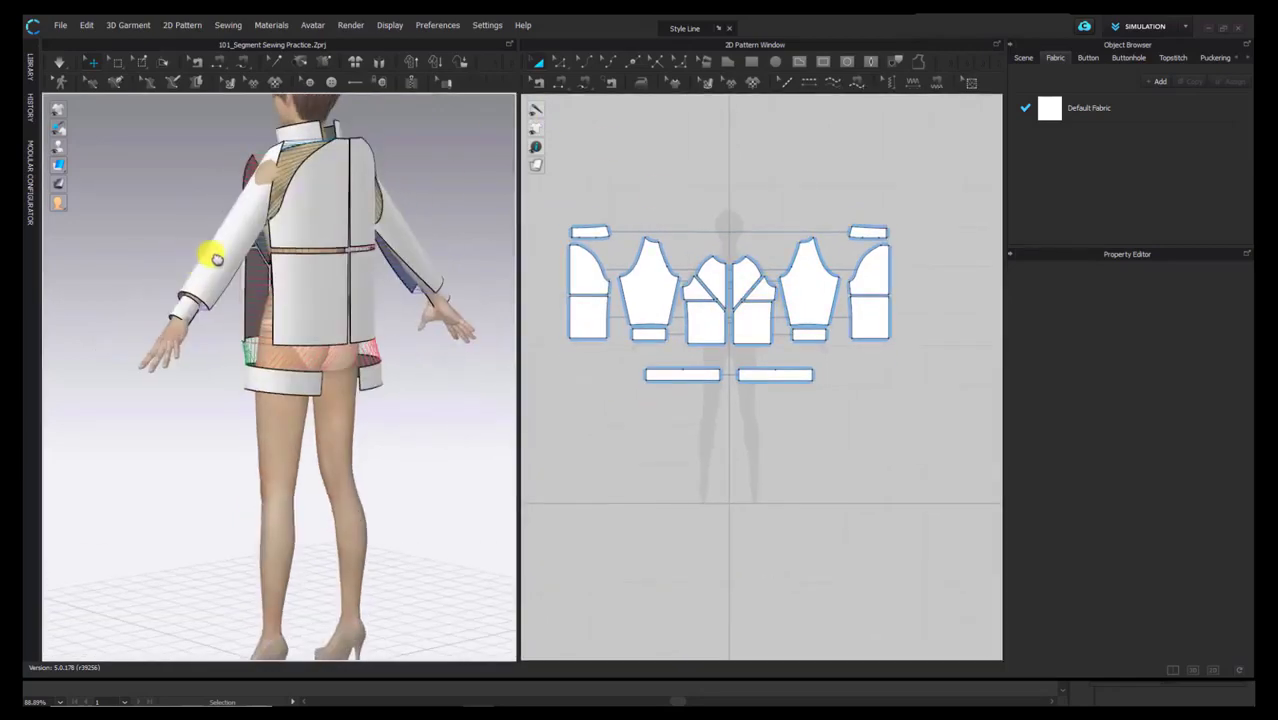
left_click(563, 80)
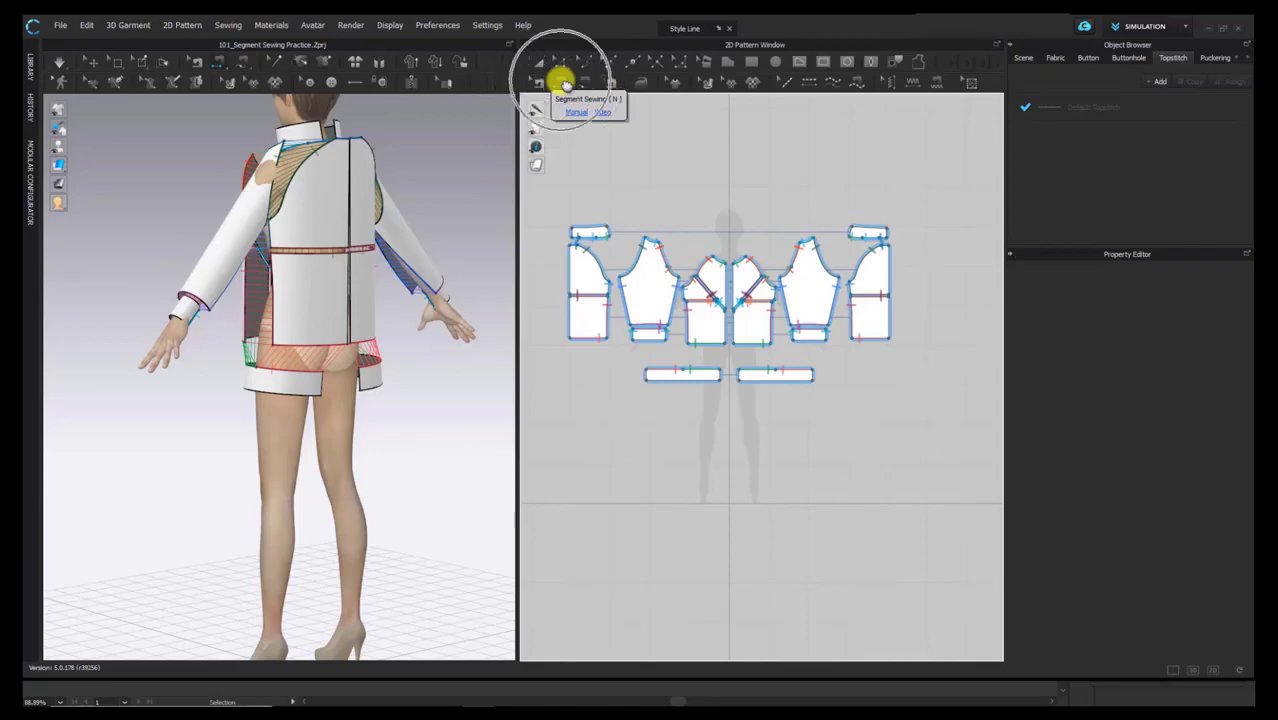
left_click(852, 261)
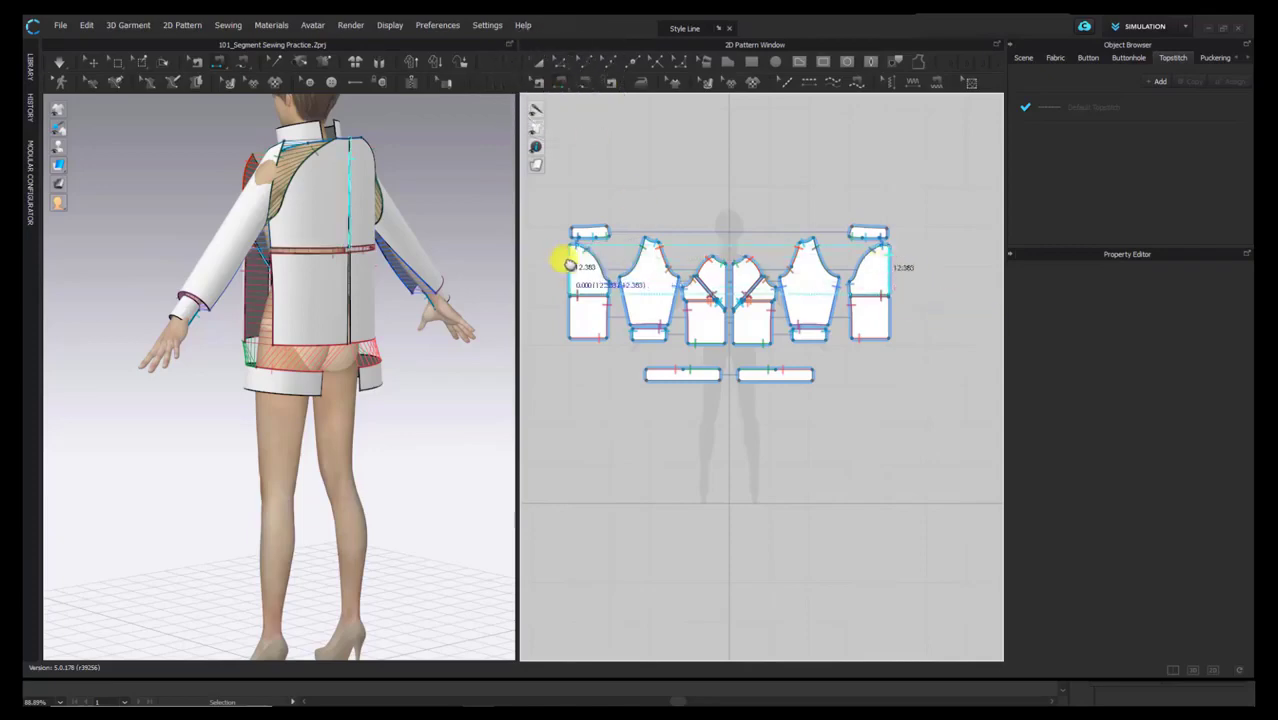
left_click(887, 317)
left_click(580, 314)
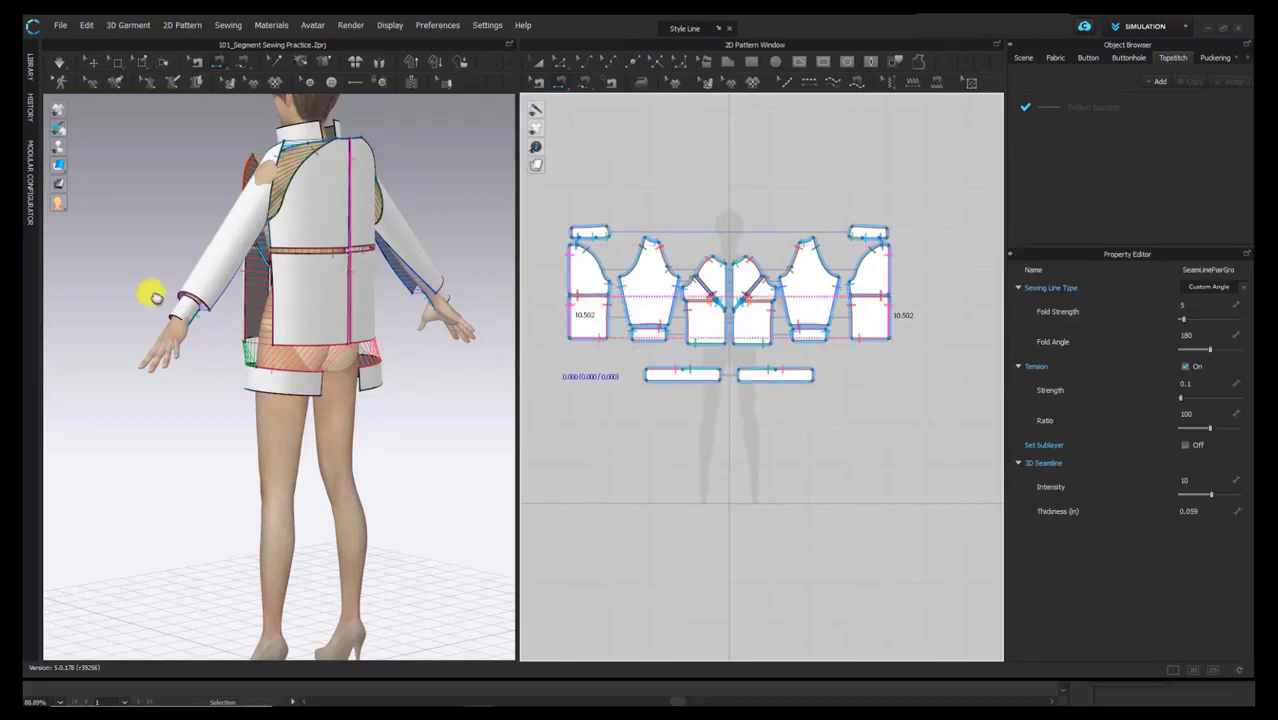
Step: Sew the two upper front pieces together along the center front and simulate the garment on the avatar
right_click_drag(151, 288, 261, 310)
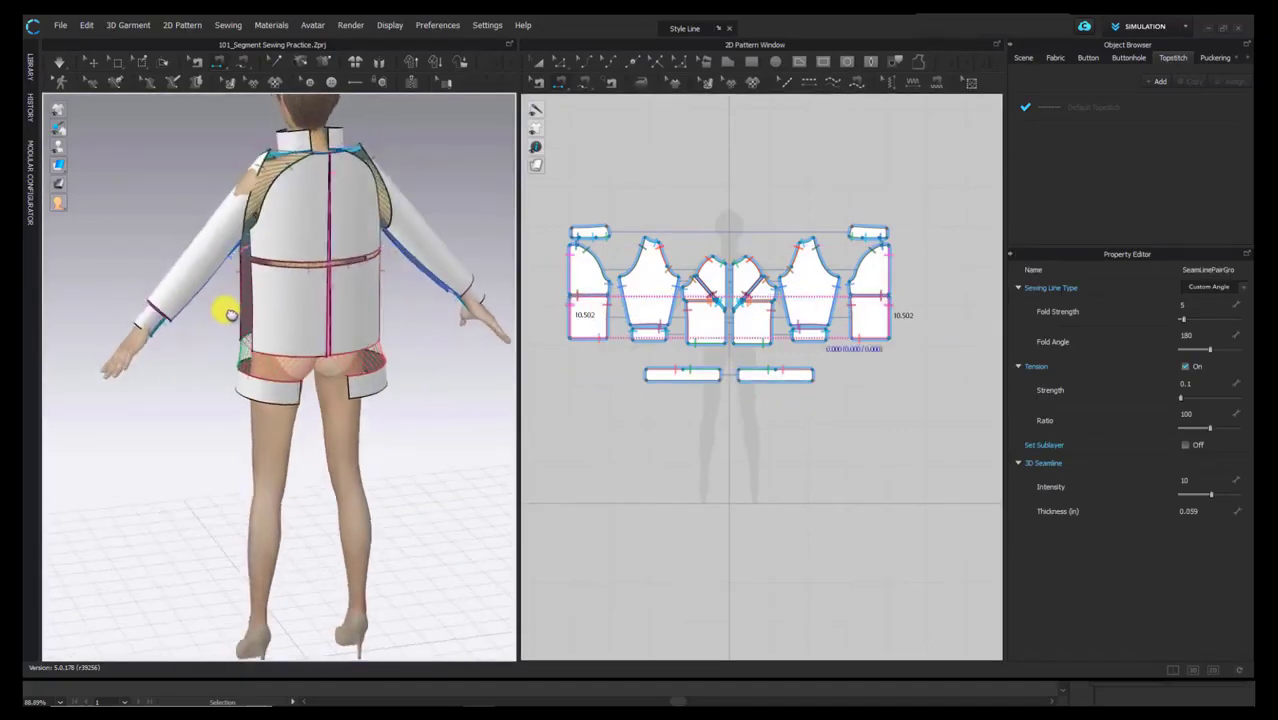
right_click_drag(265, 358, 331, 346)
scroll(711, 318, "up", 3)
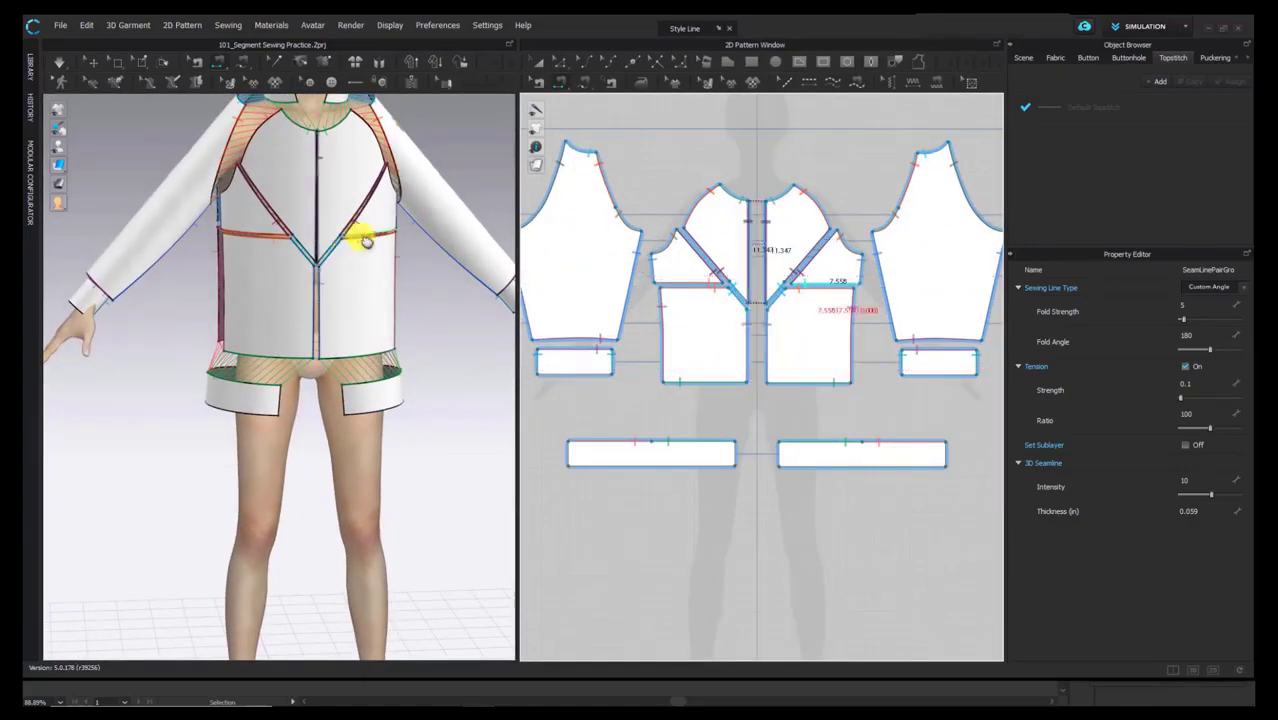
scroll(344, 310, "down", 2)
key("space")
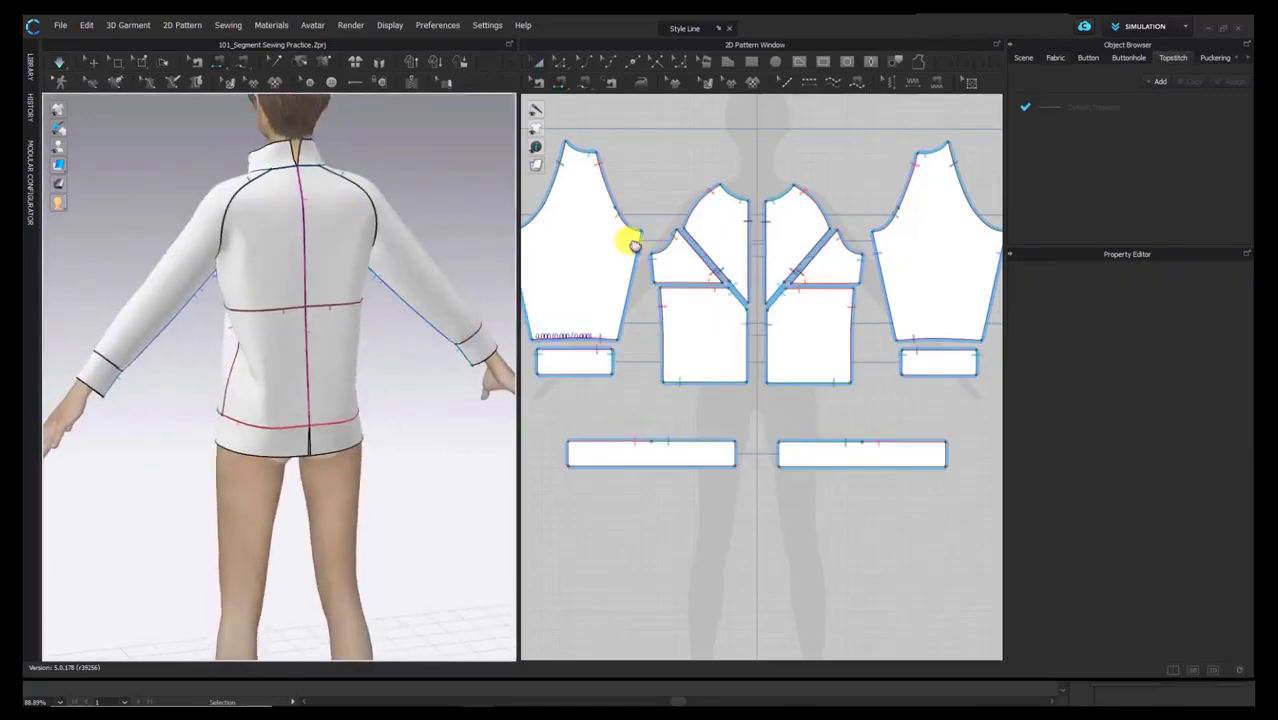
Step: Sew the two hem bands together at the center back and reverse the seam's direction to untwist it
scroll(675, 177, "down", 4)
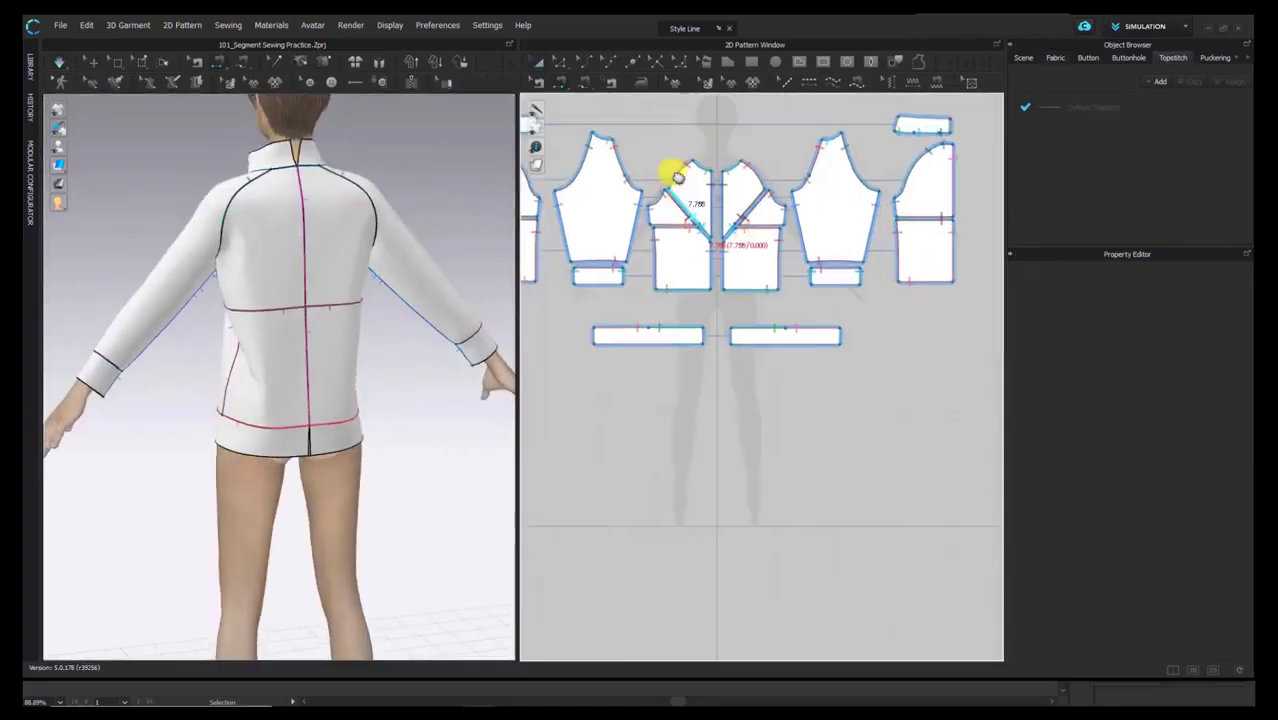
left_click(805, 262)
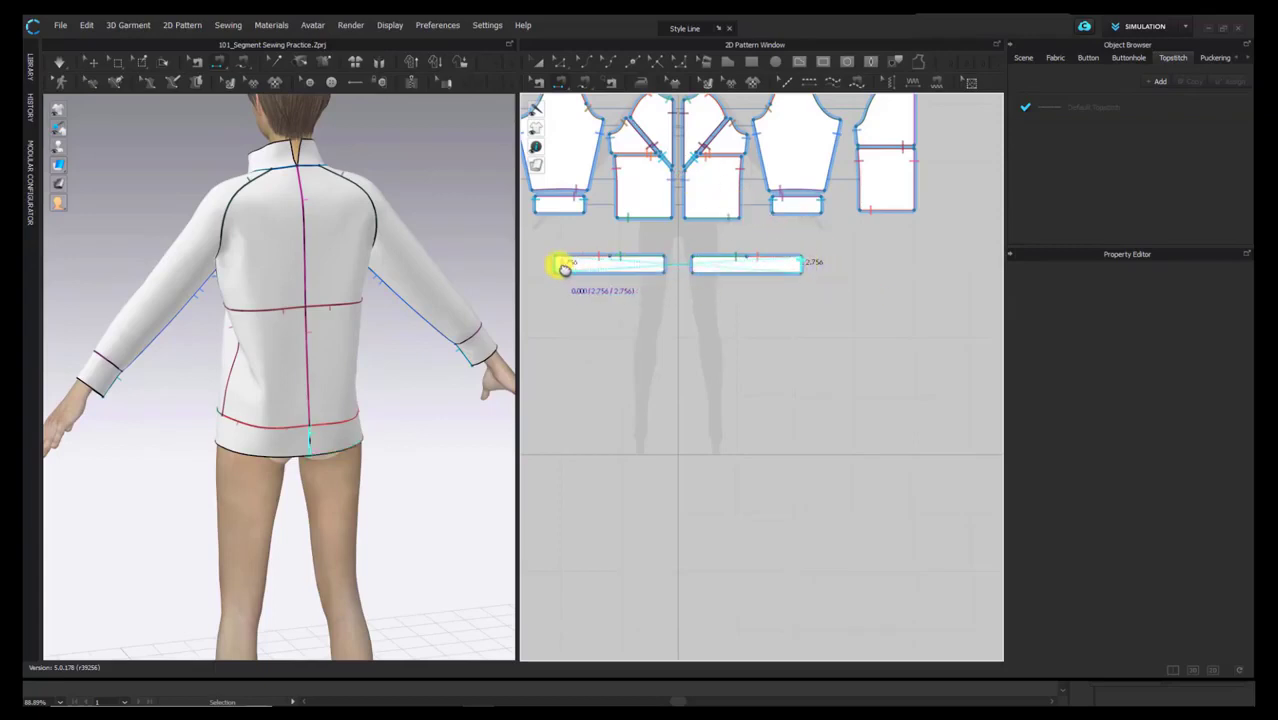
left_click(832, 267)
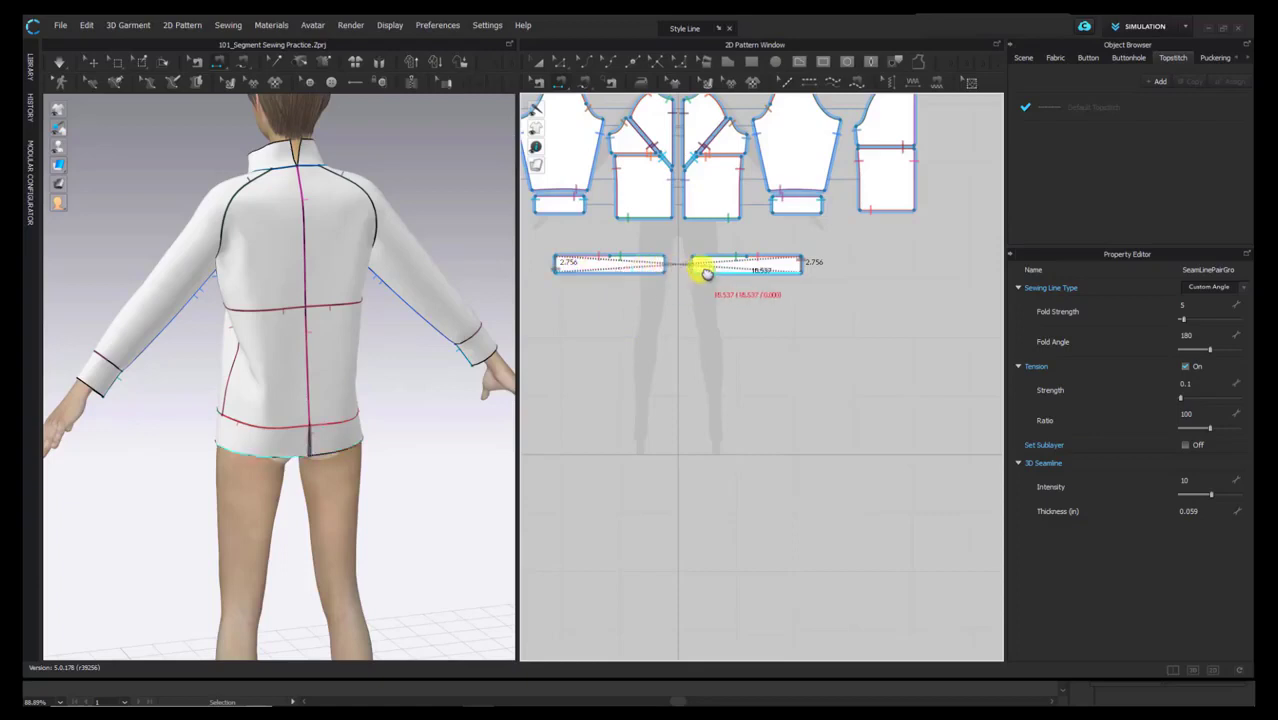
key("ctrl+b")
Step: Sew the center back edges of the two collar pieces together and check the joined jacket from the front
middle_click_drag(806, 233, 813, 300)
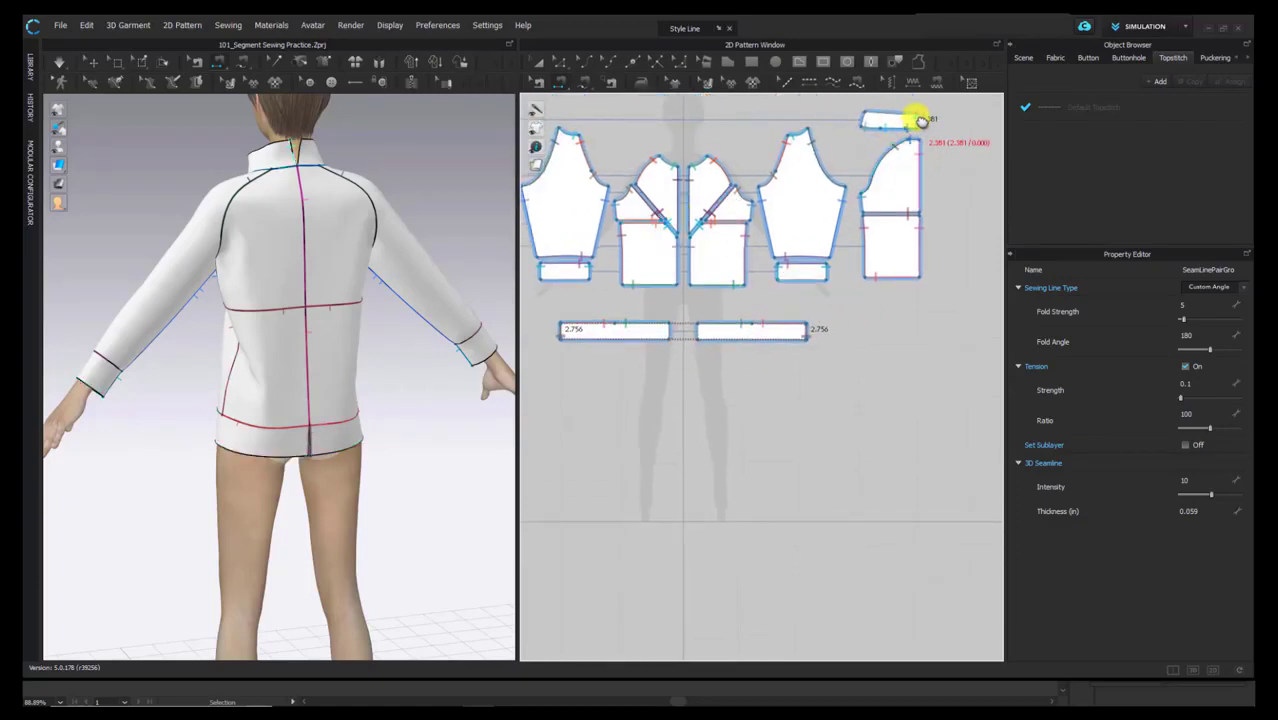
middle_click_drag(920, 120, 960, 124)
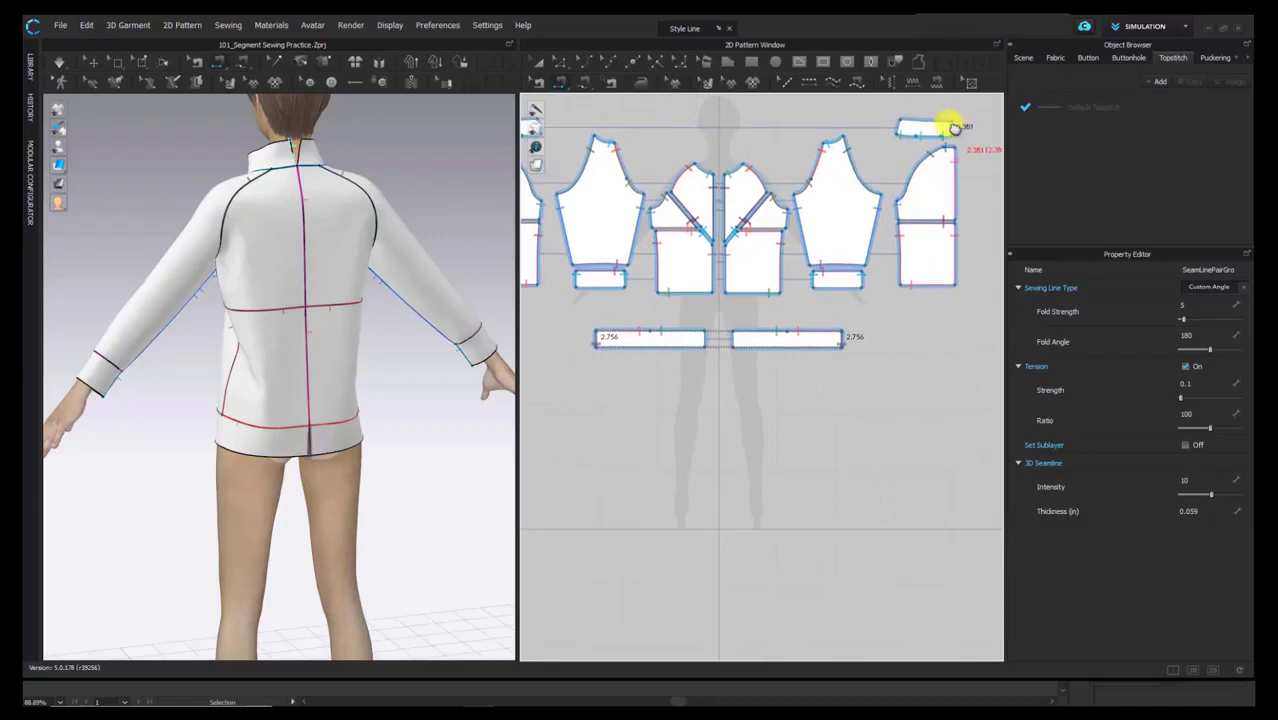
middle_click_drag(709, 143, 857, 162)
left_click(628, 146)
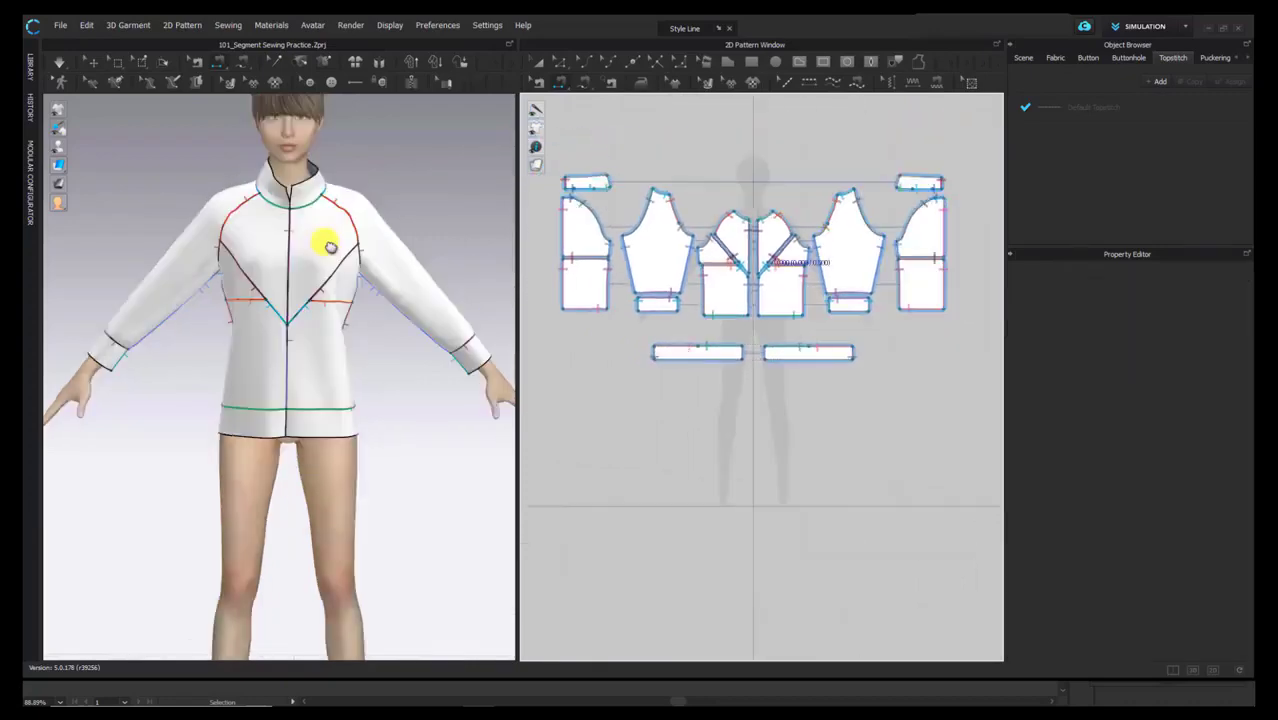
scroll(370, 275, "down", 1)
right_click_drag(370, 275, 254, 284)
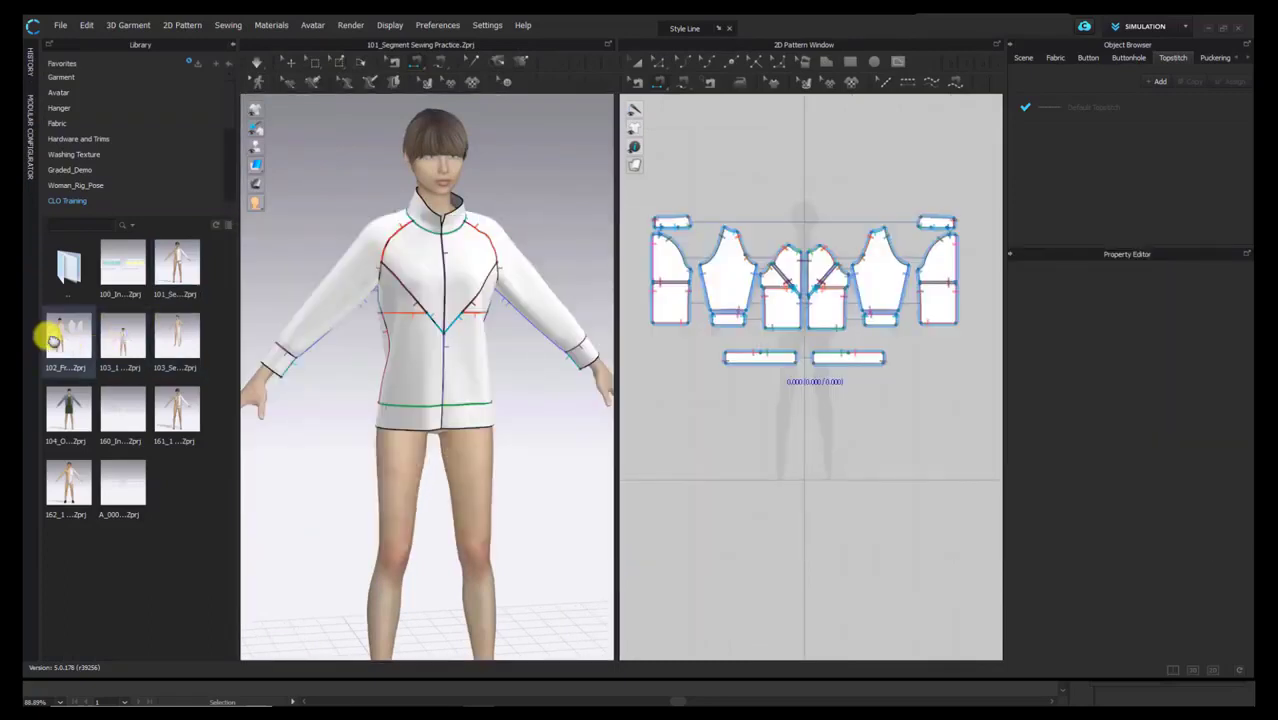
Step: Open the 102_Free Sewing Practice.Zprj project from the CLO Training library folder
mouse_move(55, 340)
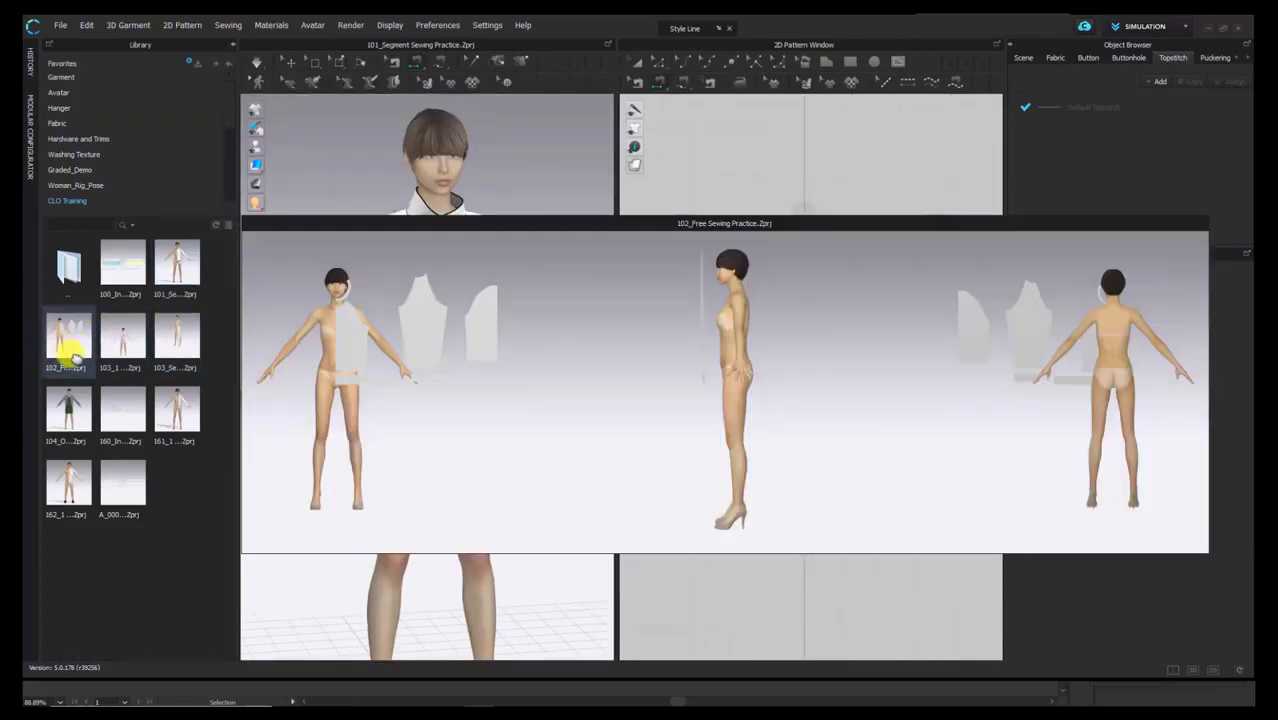
double_click(72, 356)
left_click(531, 374)
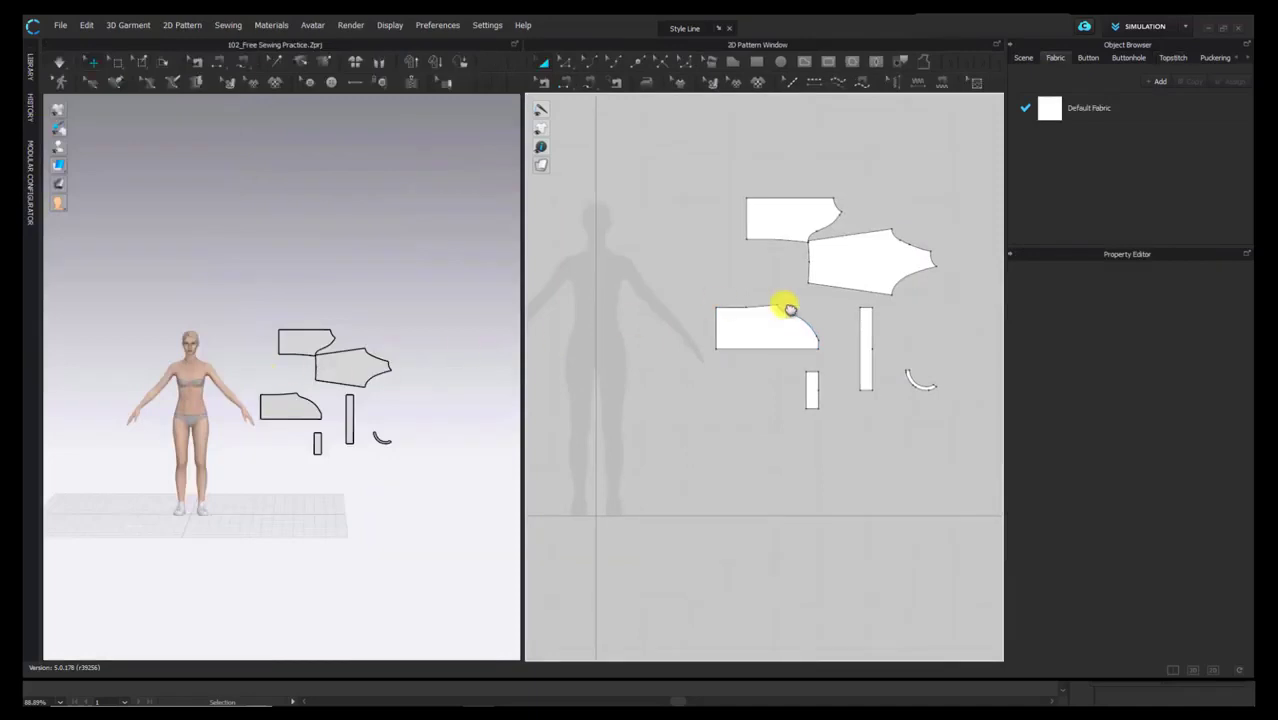
right_click_drag(820, 309, 845, 298)
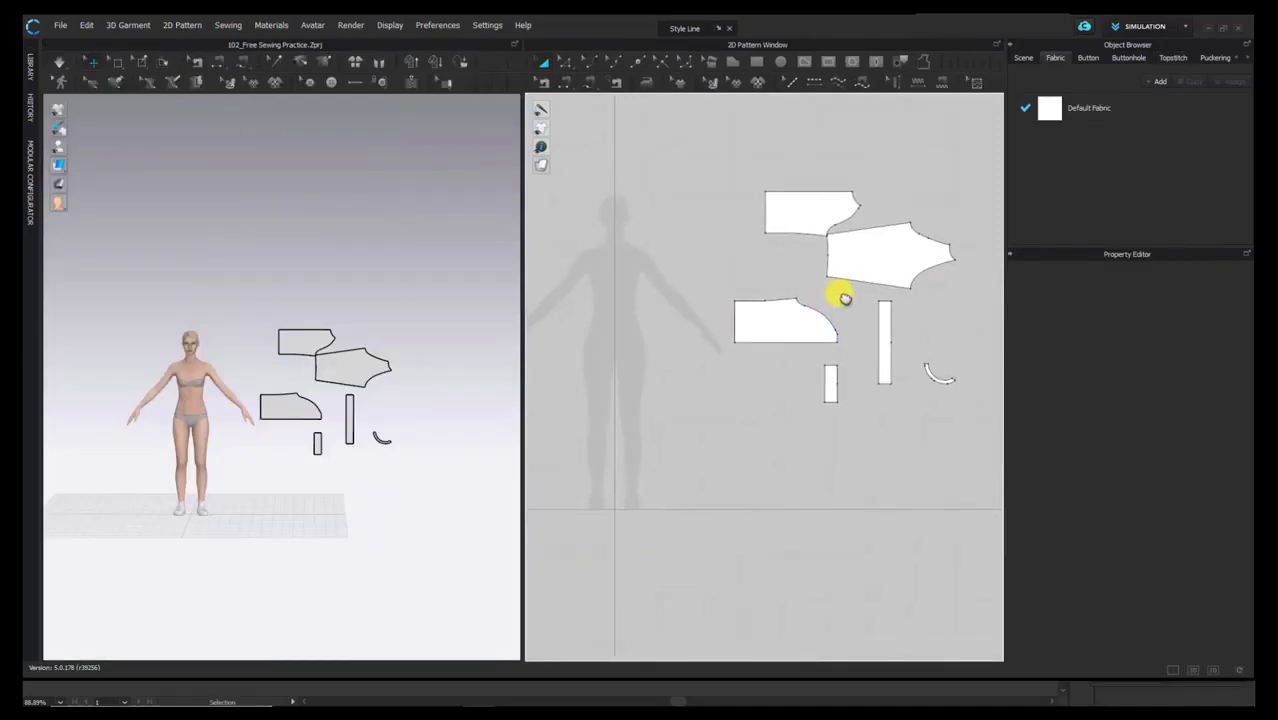
middle_click_drag(255, 325, 256, 252)
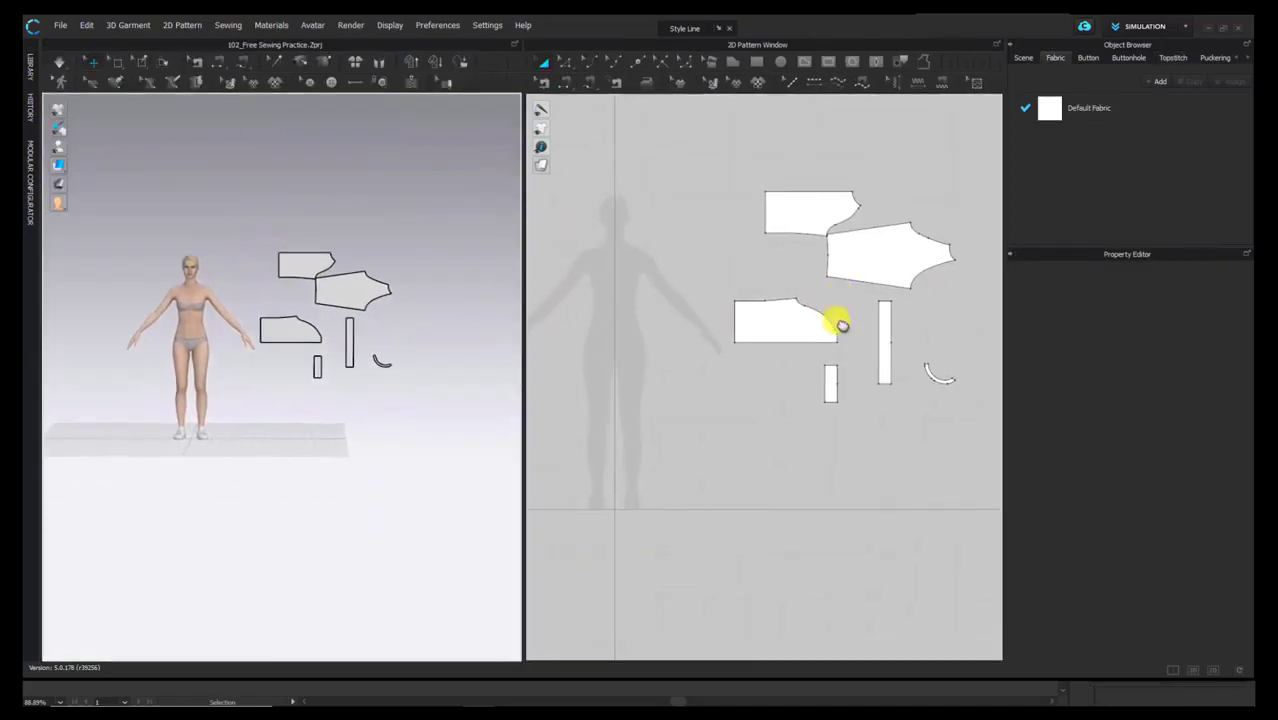
Step: Rotate all pattern pieces together about 90 degrees counterclockwise so that they stand upright in the 2D window
left_click_drag(840, 324, 754, 168)
left_click(815, 211)
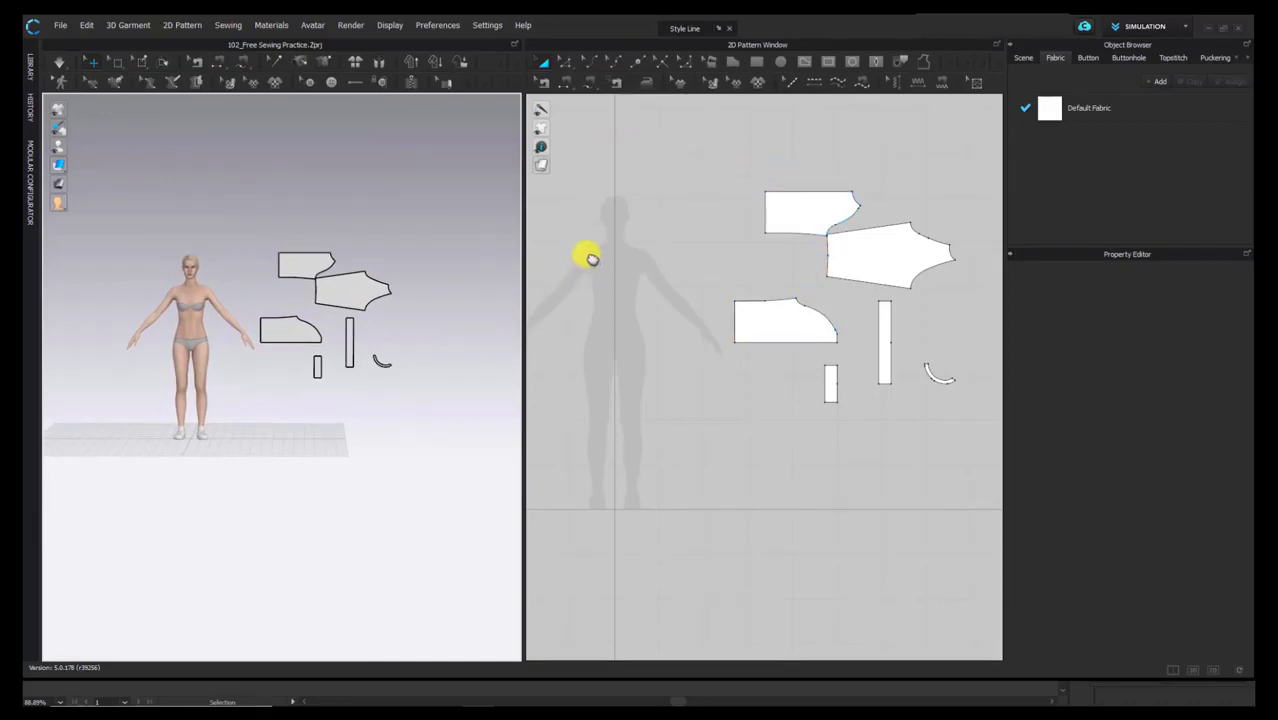
middle_click_drag(588, 256, 569, 250)
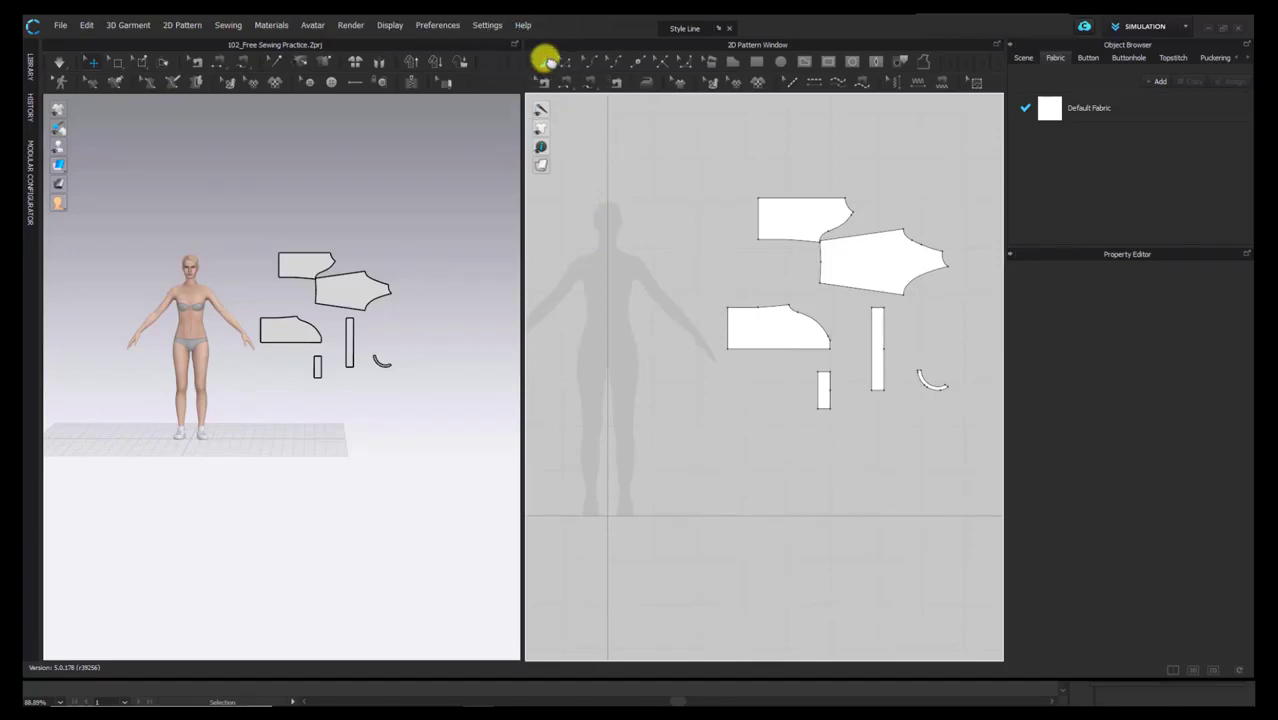
left_click_drag(671, 148, 965, 452)
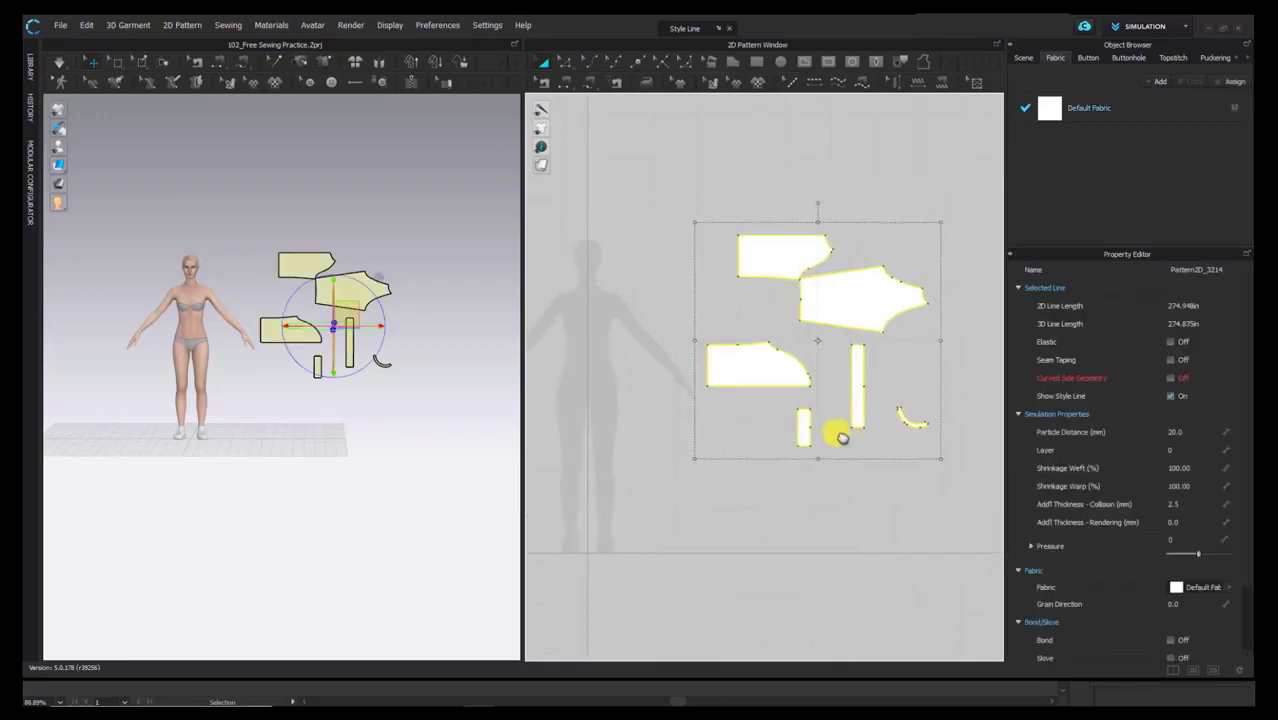
middle_click_drag(842, 438, 836, 433)
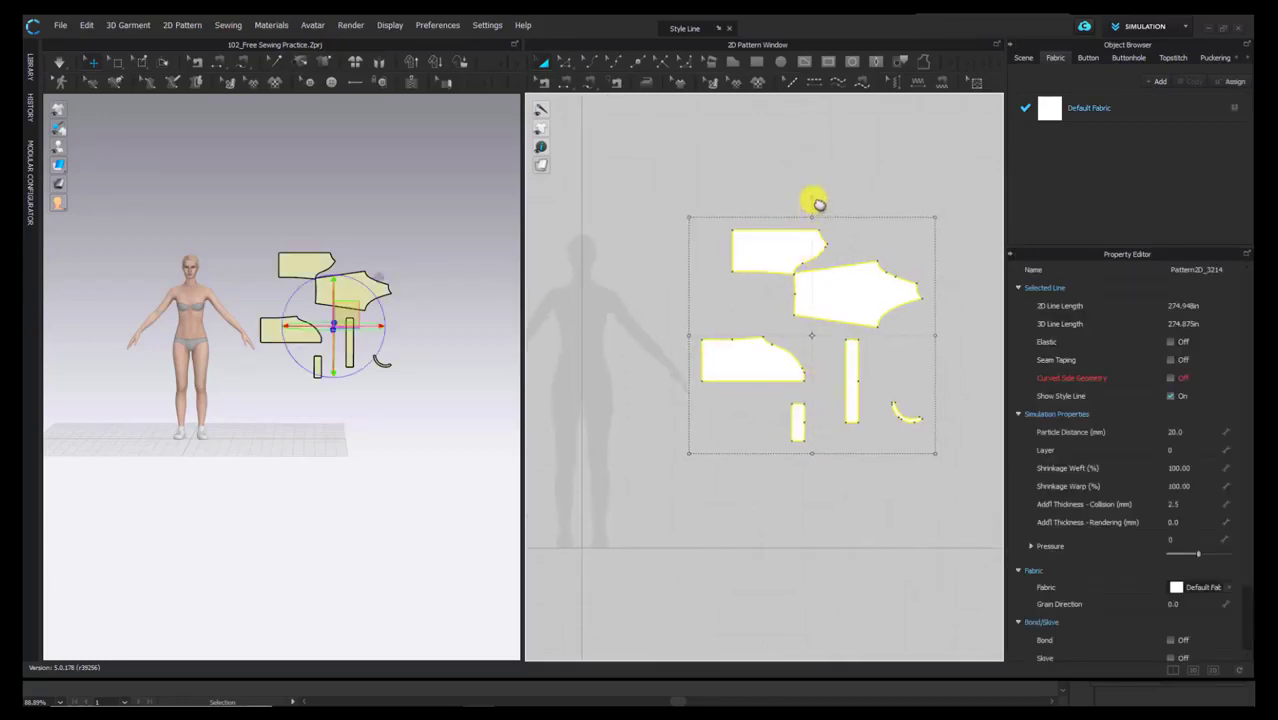
left_click_drag(817, 204, 727, 379)
left_click(745, 437)
middle_click_drag(745, 437, 782, 387)
Step: Place the front panel beside the center line, the back panel to its right and the sleeve below them
left_click_drag(765, 342, 650, 312)
left_click_drag(795, 251, 731, 230)
left_click_drag(861, 368, 776, 316)
left_click_drag(743, 275, 733, 451)
left_click_drag(779, 336, 732, 322)
left_click(836, 257)
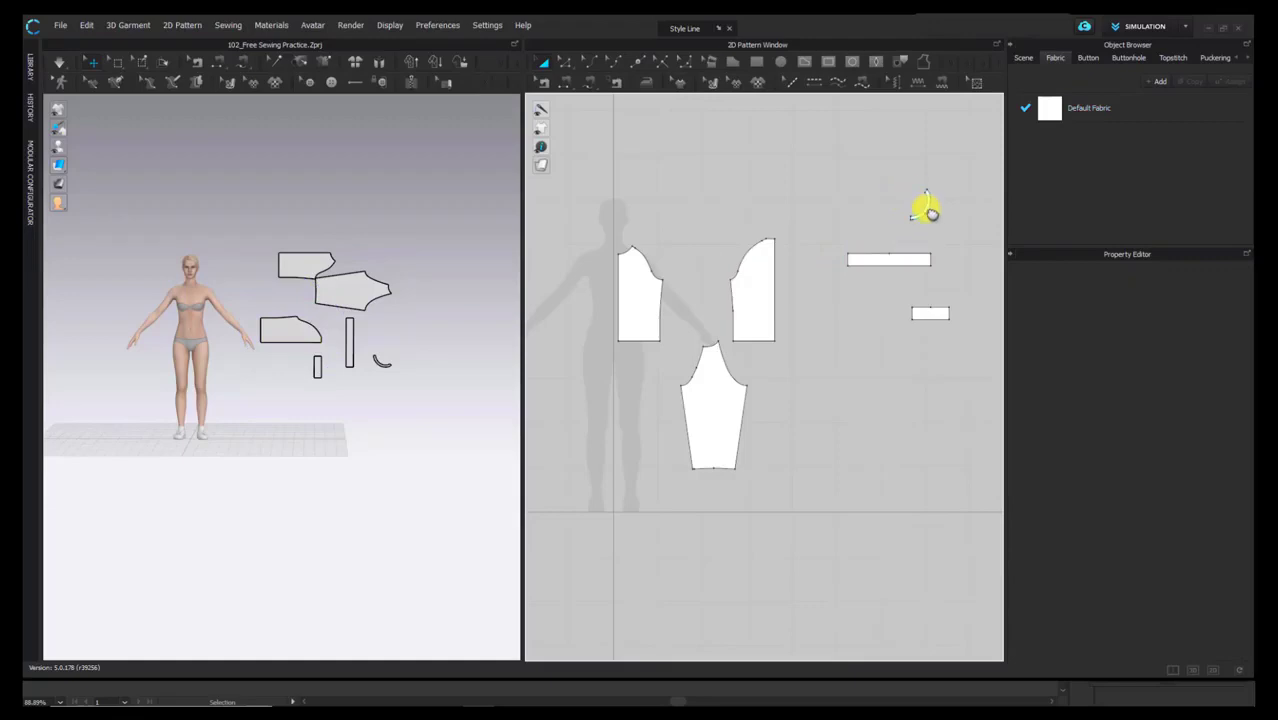
Step: Arrange the collar above the front panel, the hem band below the panels, and the sleeve above with its cuff underneath
left_click_drag(926, 207, 641, 219)
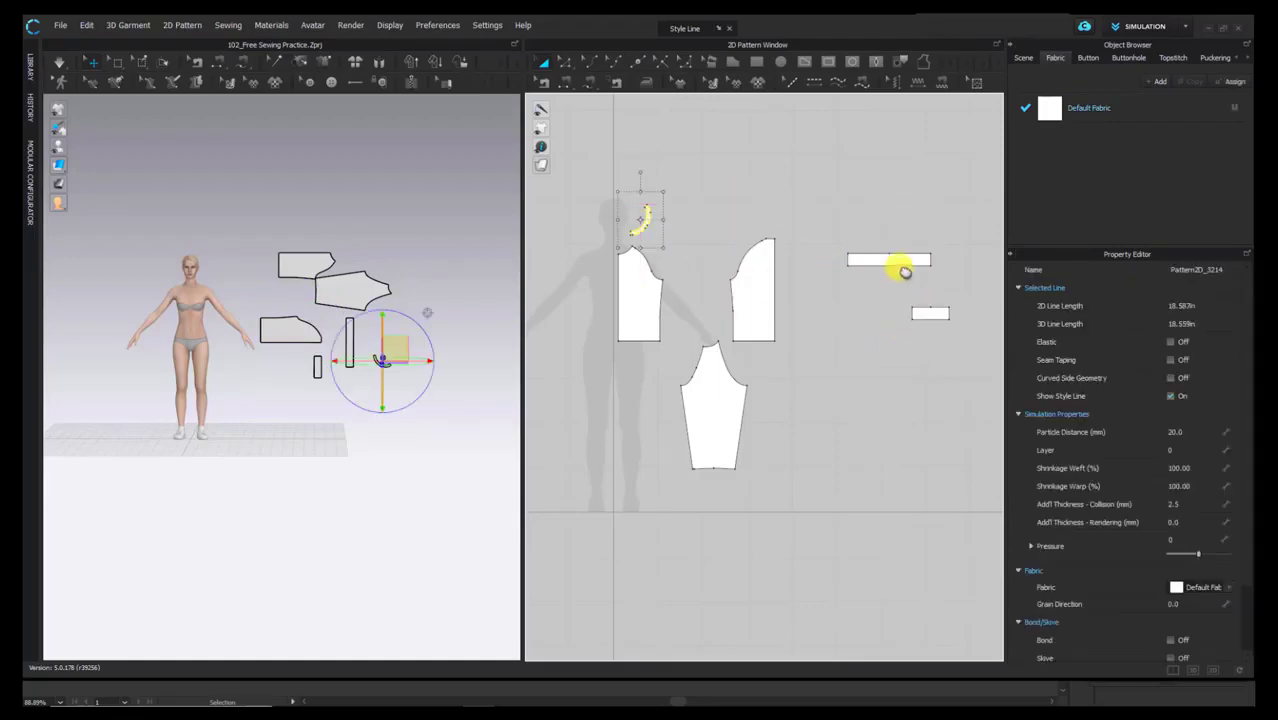
left_click_drag(903, 271, 701, 369)
left_click_drag(727, 442, 710, 245)
left_click_drag(920, 322, 696, 276)
left_click(866, 323)
scroll(866, 323, "down", 1)
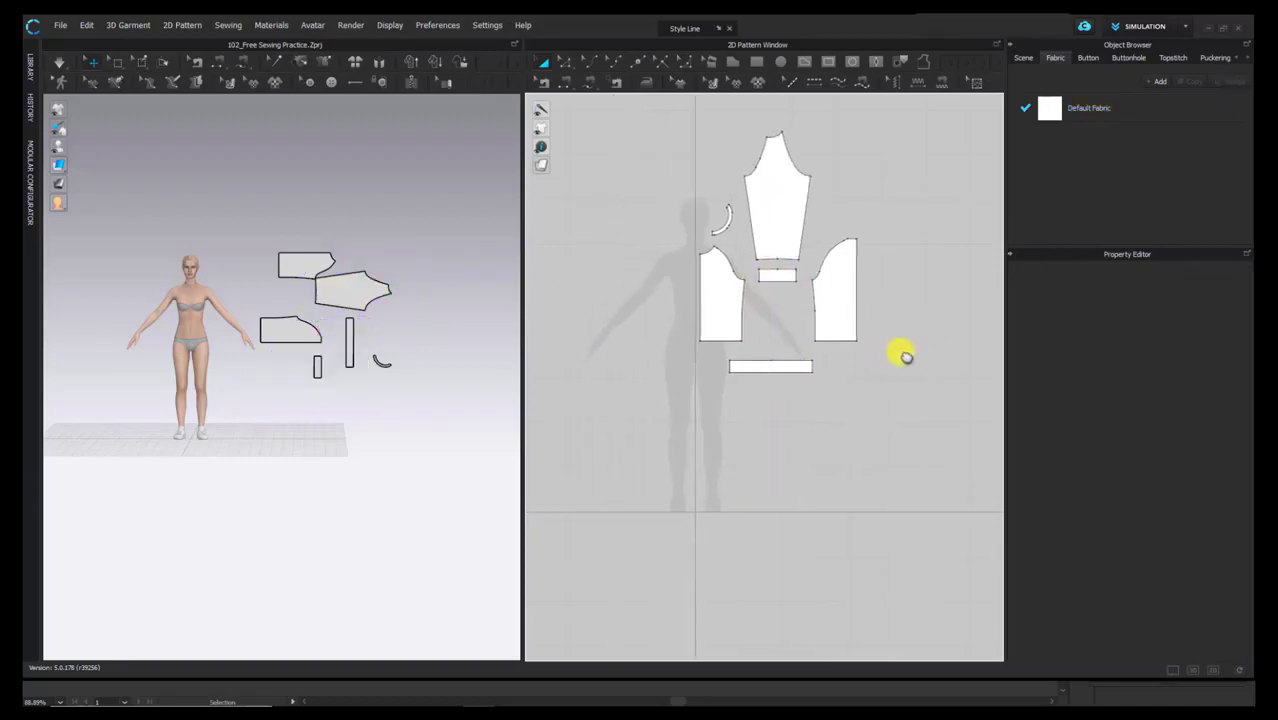
Step: Move the back panel farther right, leaving a wide gap beside the sleeve
scroll(881, 365, "up", 3)
left_click_drag(830, 345, 950, 362)
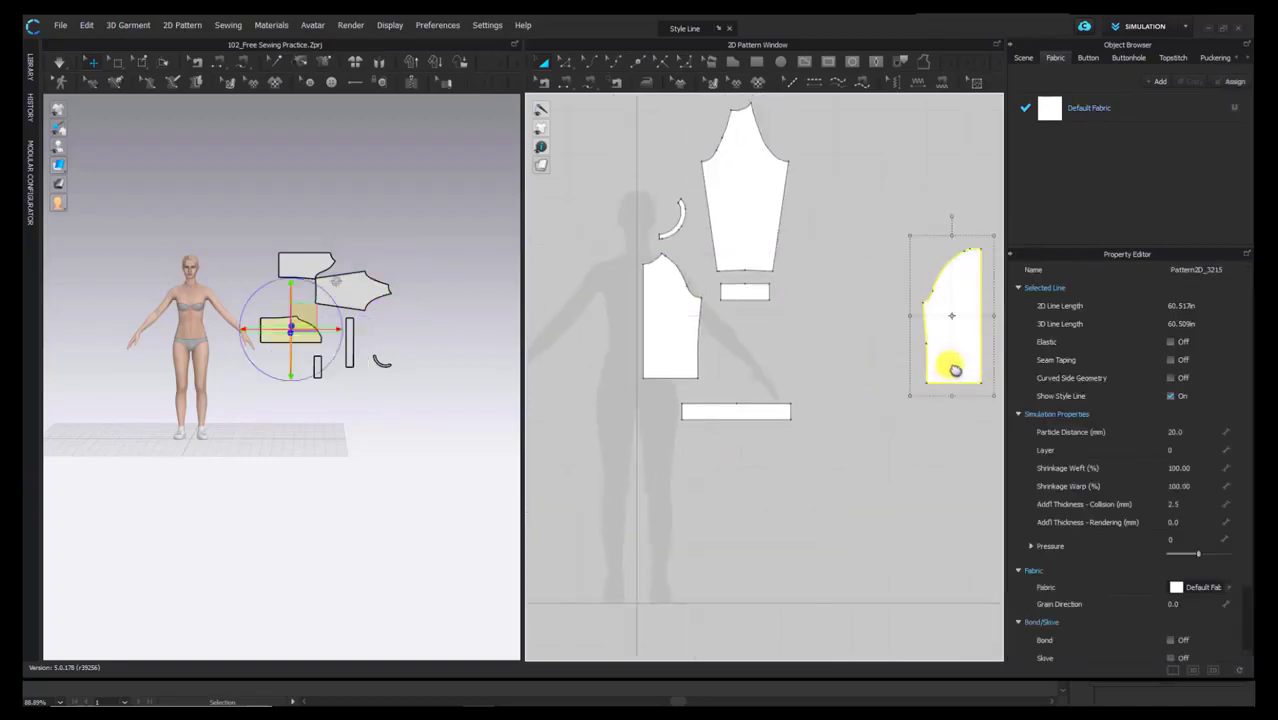
scroll(850, 392, "down", 2)
left_click(713, 288)
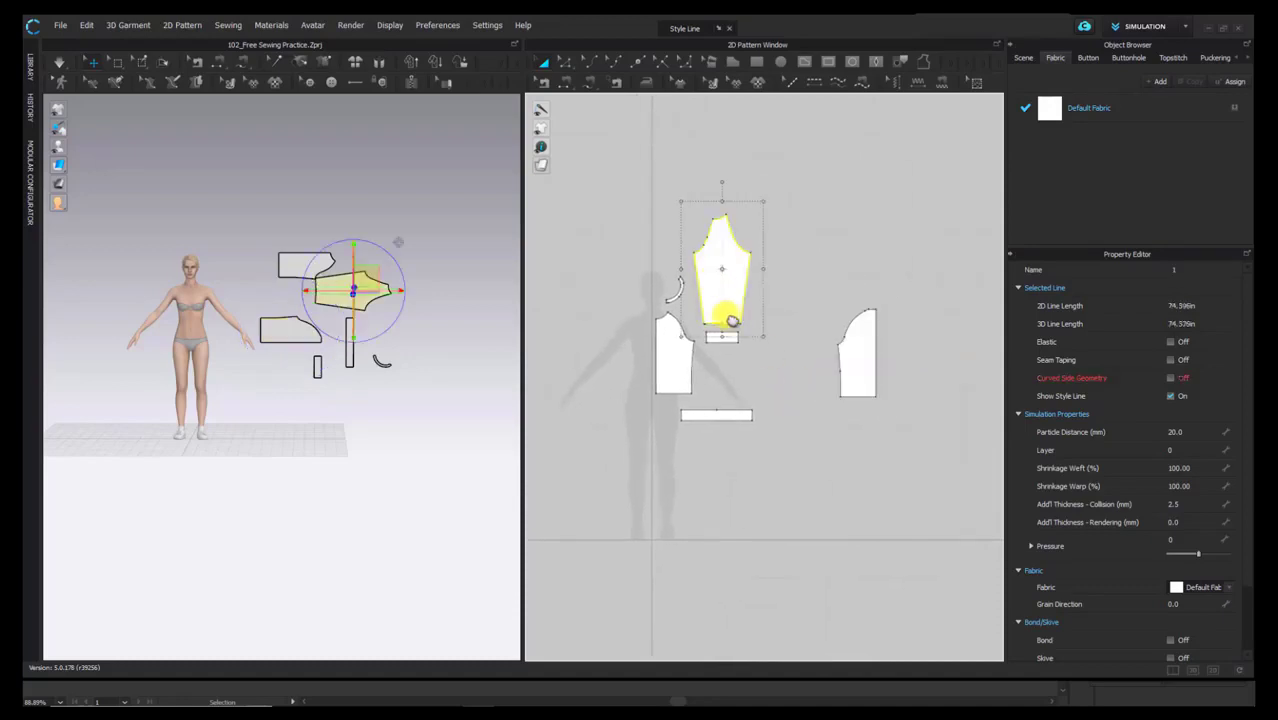
scroll(730, 345, "up", 3)
scroll(760, 362, "down", 2)
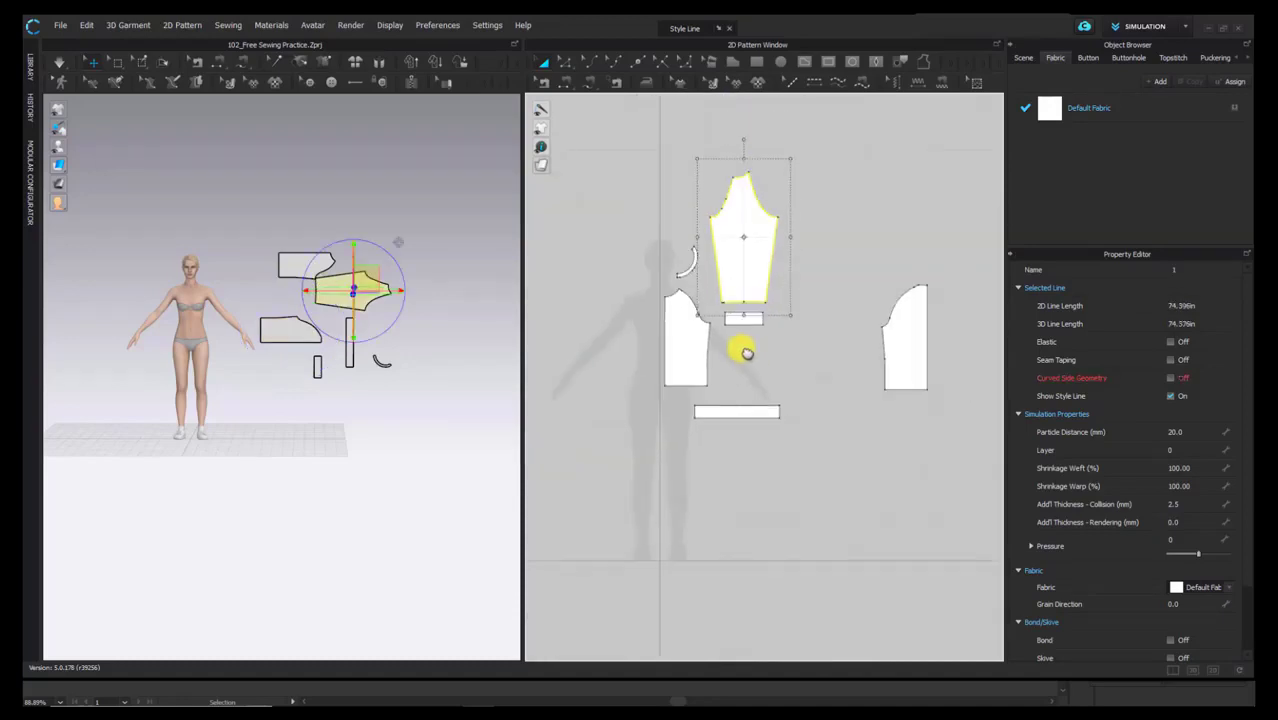
left_click(889, 212)
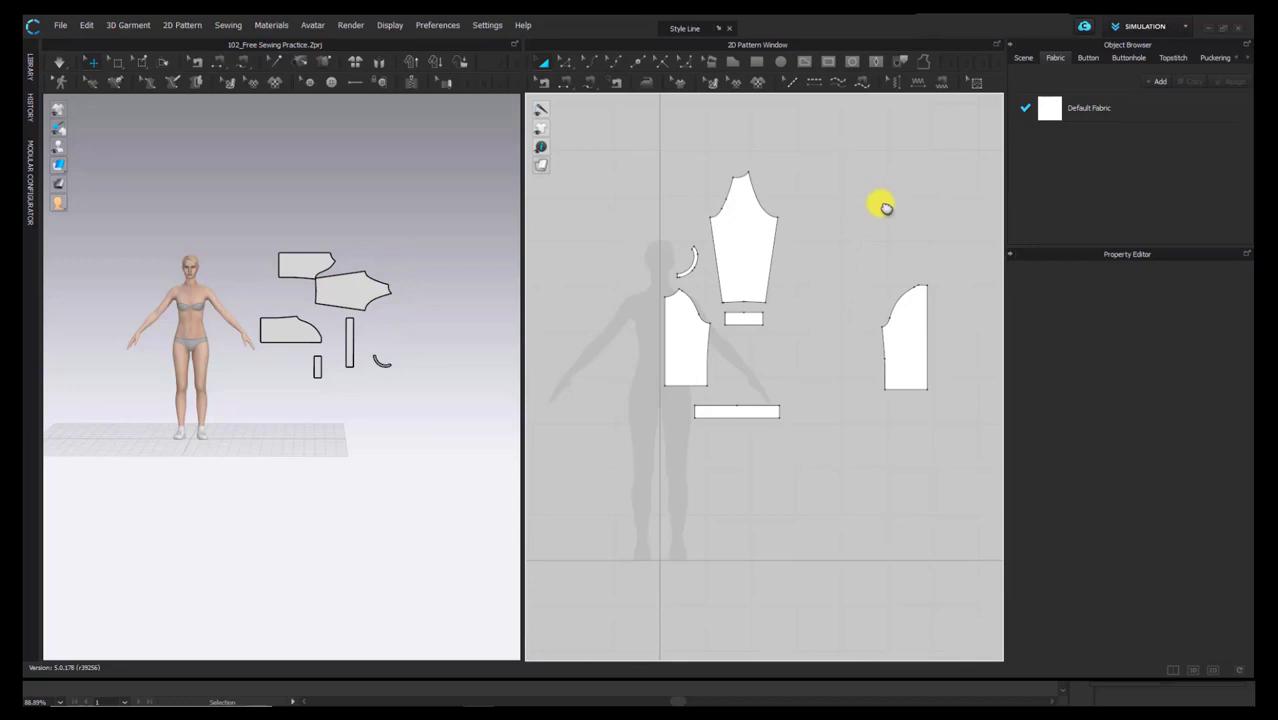
Step: Lower the cuff and sleeve between the front and back panels and bring the back panel closer to the sleeve
middle_click_drag(731, 257, 698, 303)
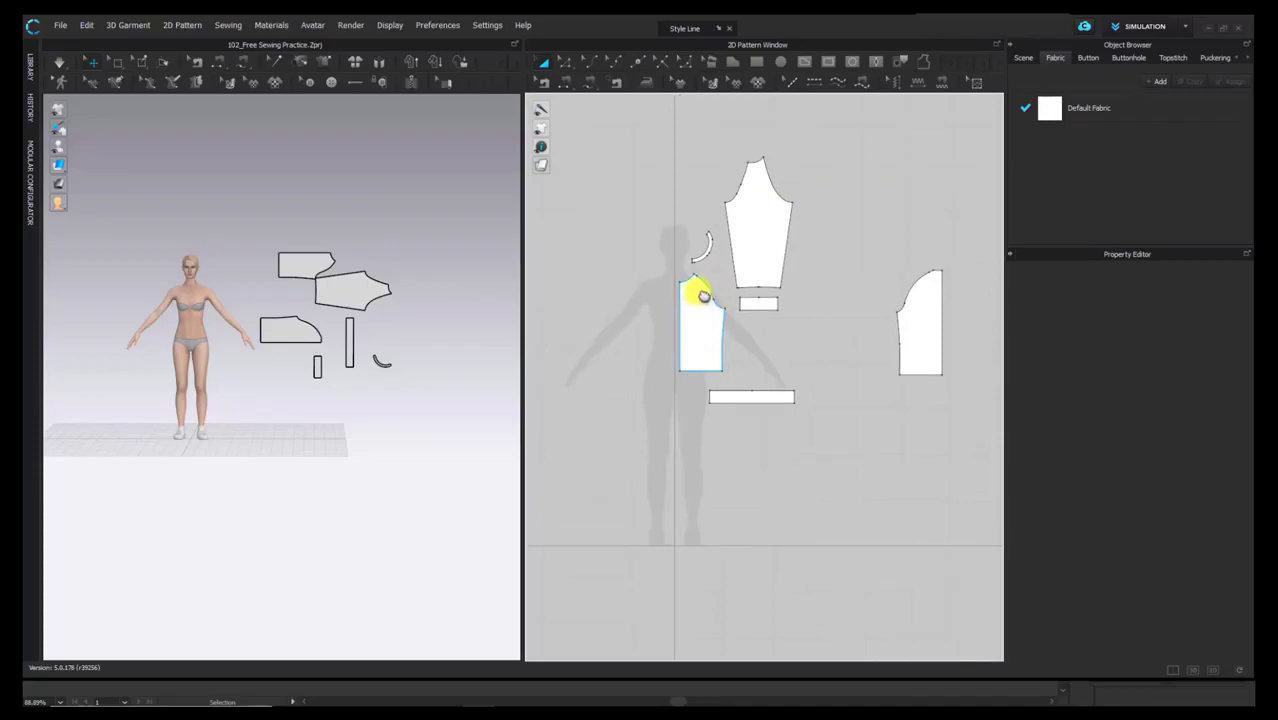
left_click(757, 306)
left_click_drag(766, 361, 767, 365)
left_click_drag(764, 257, 776, 309)
left_click_drag(916, 339, 825, 320)
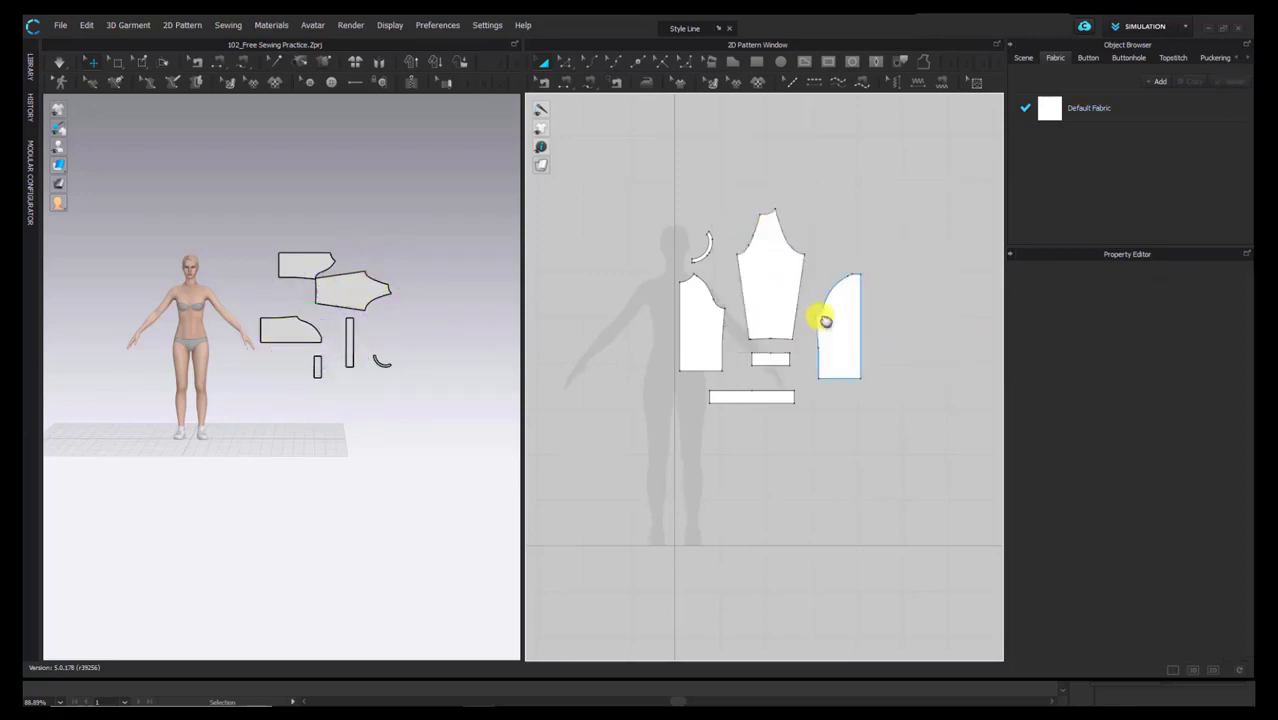
Step: Bring the front and back panels together below the hem band so that their underarm points meet
left_click_drag(718, 337, 798, 467)
left_click_drag(850, 334, 827, 457)
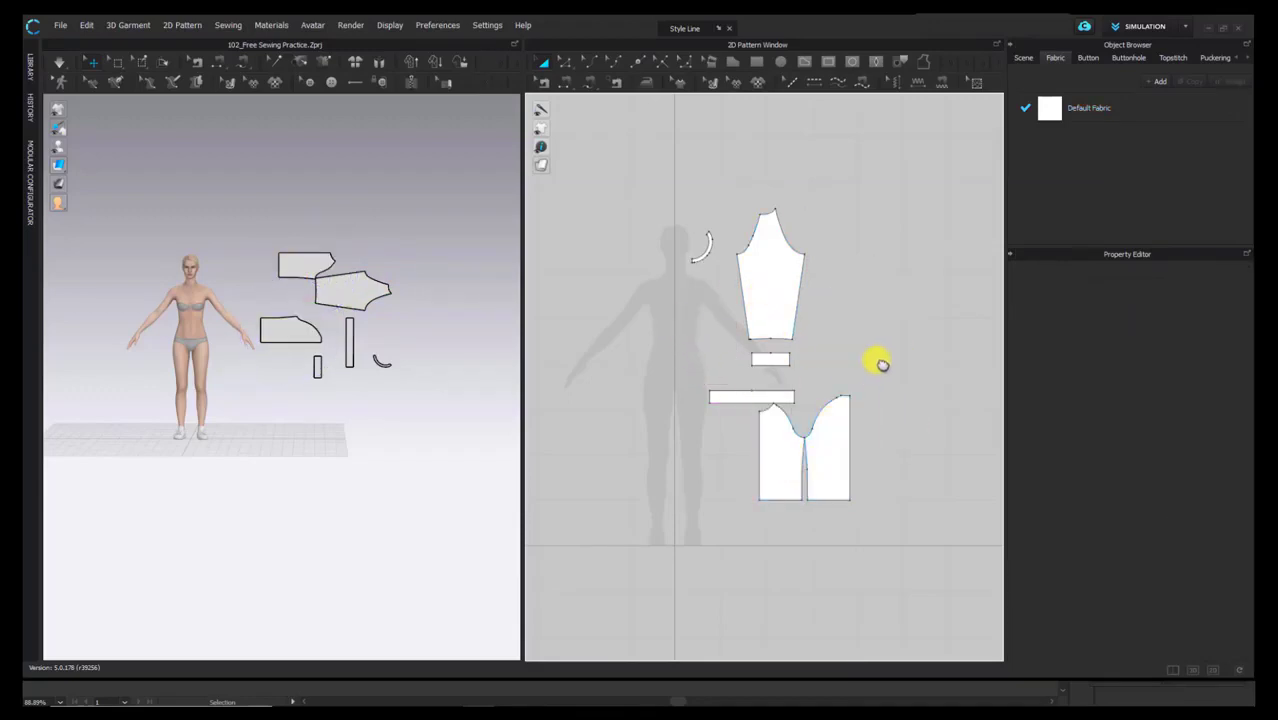
left_click(779, 278)
Step: Place the front and back panels on either side of the sleeve and center the sleeve between them
left_click_drag(785, 442, 714, 327)
left_click_drag(848, 450, 897, 331)
left_click(830, 243)
left_click_drag(779, 283, 794, 288)
left_click(826, 305)
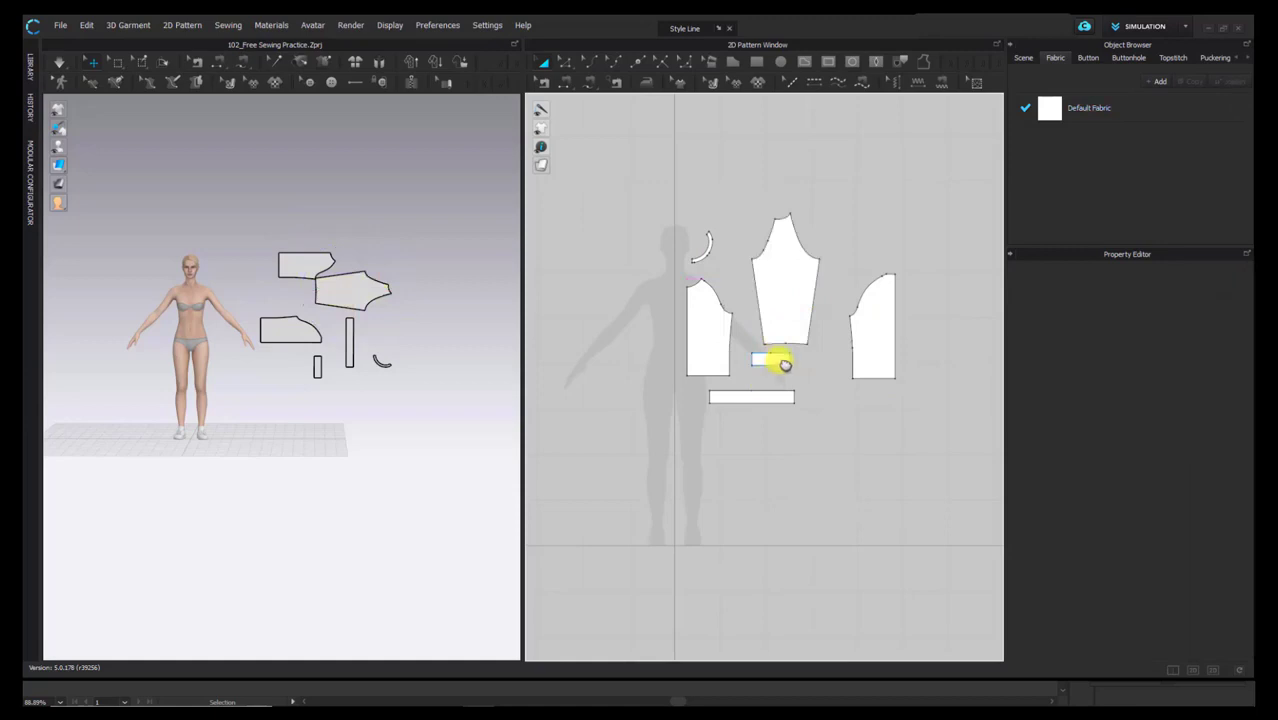
Step: Place the cuff directly under the sleeve opening and the hem band below the gap between the body panels
left_click_drag(785, 365, 796, 423)
left_click(833, 419)
left_click(819, 442)
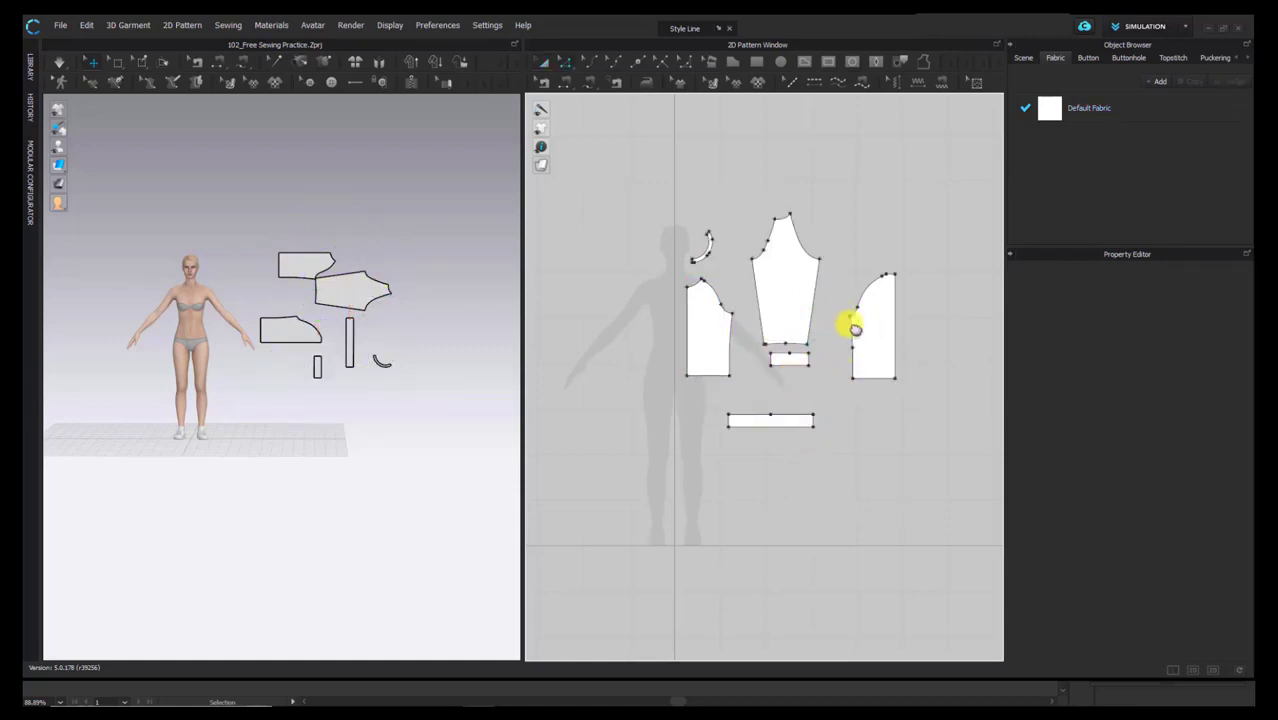
Step: Compare the lengths of the back and front panels' side seam edges
left_click(850, 355)
left_click(731, 345)
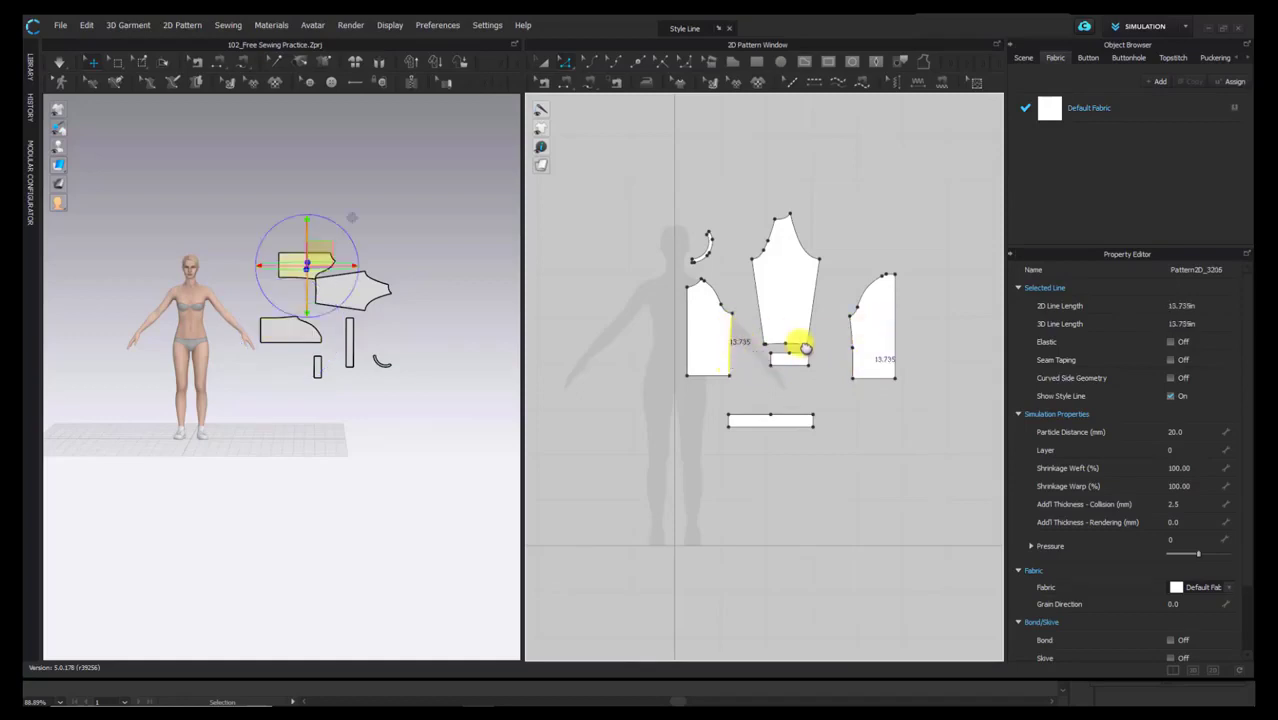
left_click(833, 285)
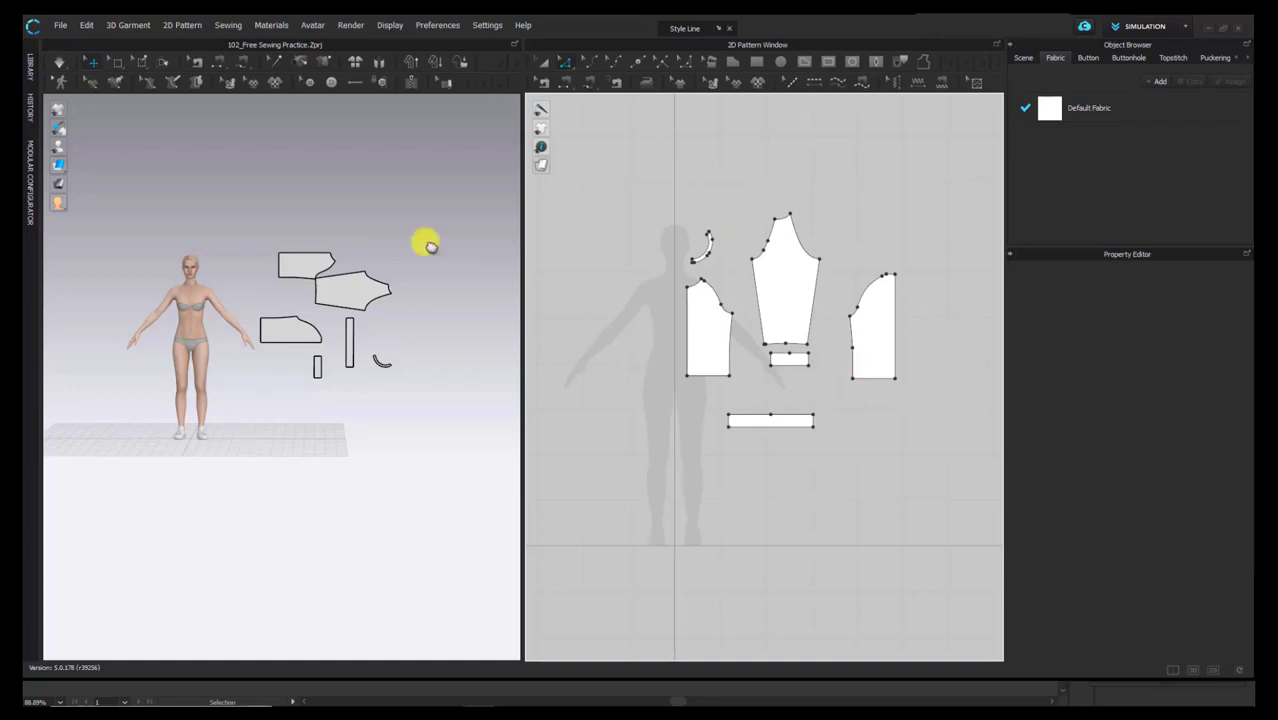
Step: Reset the 3D arrangement of all pieces to match their 2D layout, then activate the Transform Pattern tool
left_click(357, 62)
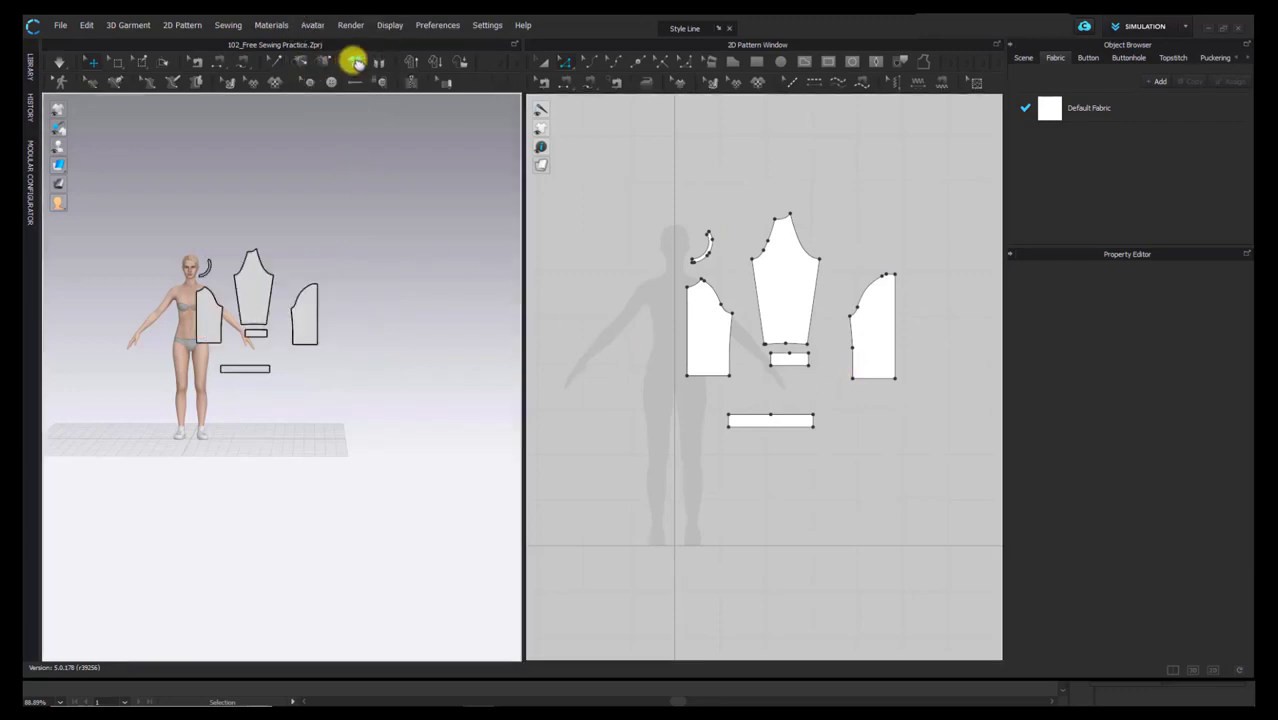
scroll(300, 294, "up", 3)
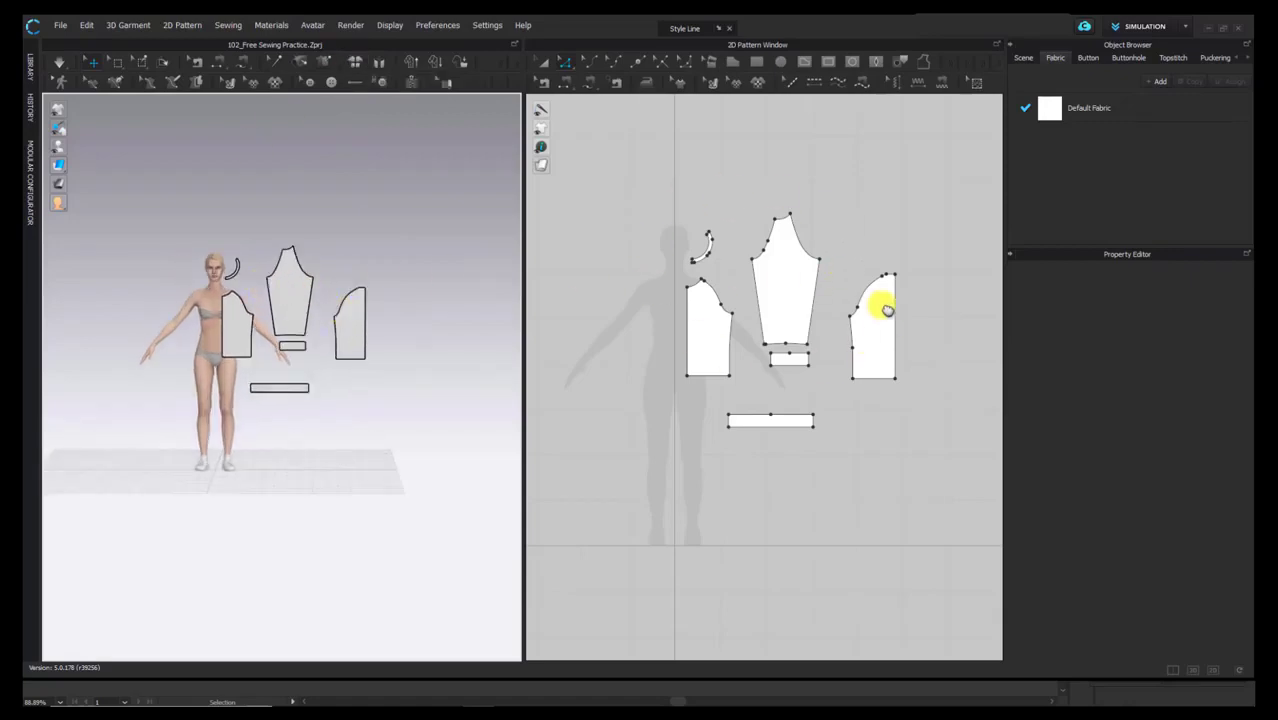
key("a")
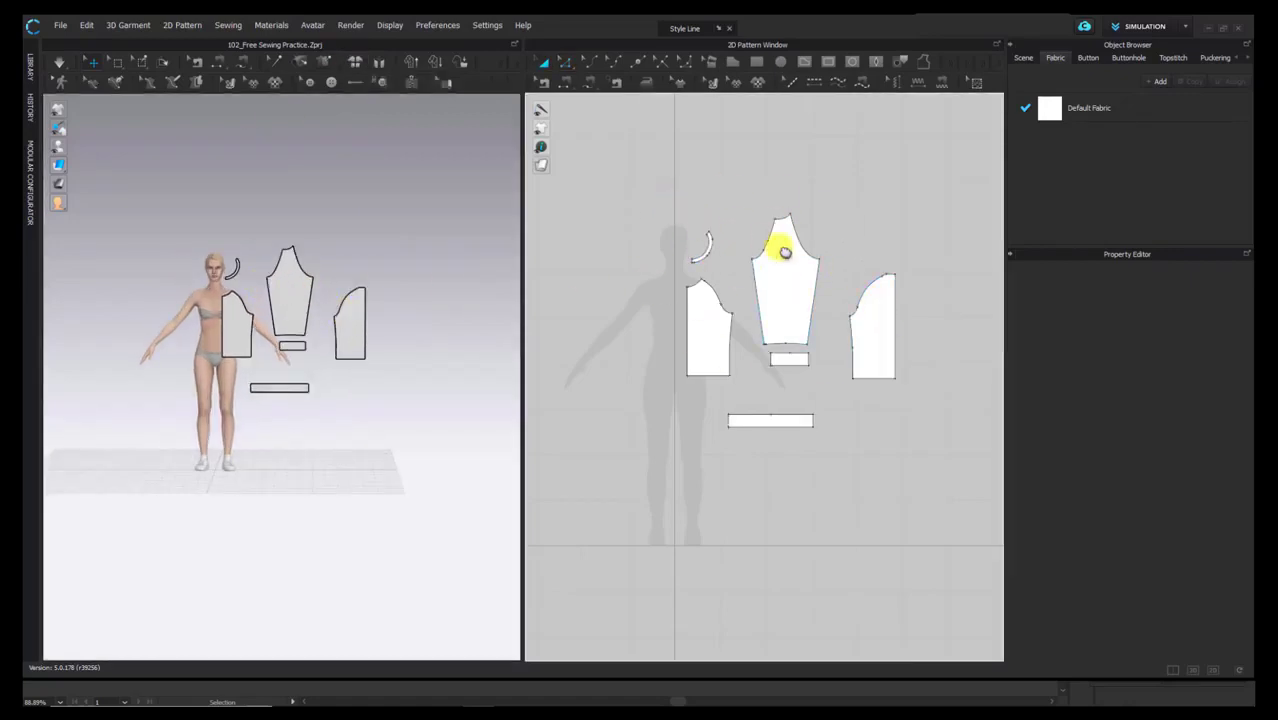
Step: Display the arrangement points around the avatar and inspect the pieces beside it
right_click_drag(320, 336, 334, 354)
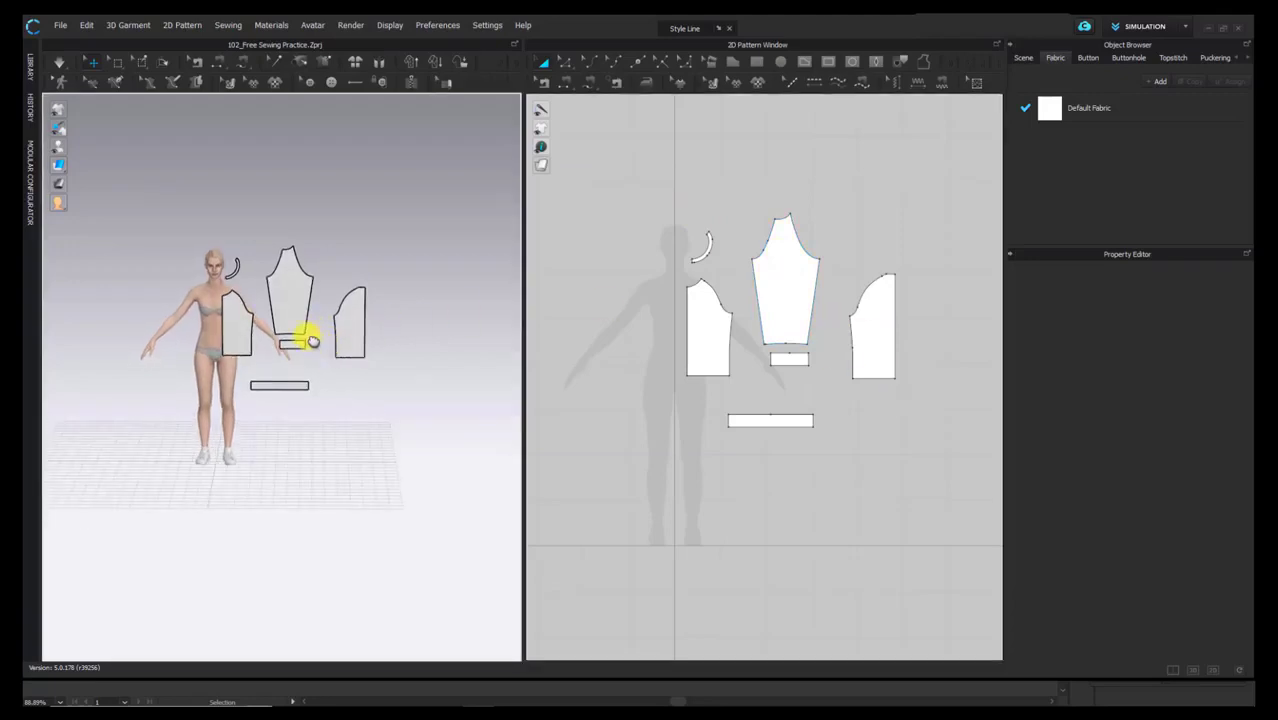
middle_click_drag(232, 318, 268, 323)
scroll(256, 323, "up", 2)
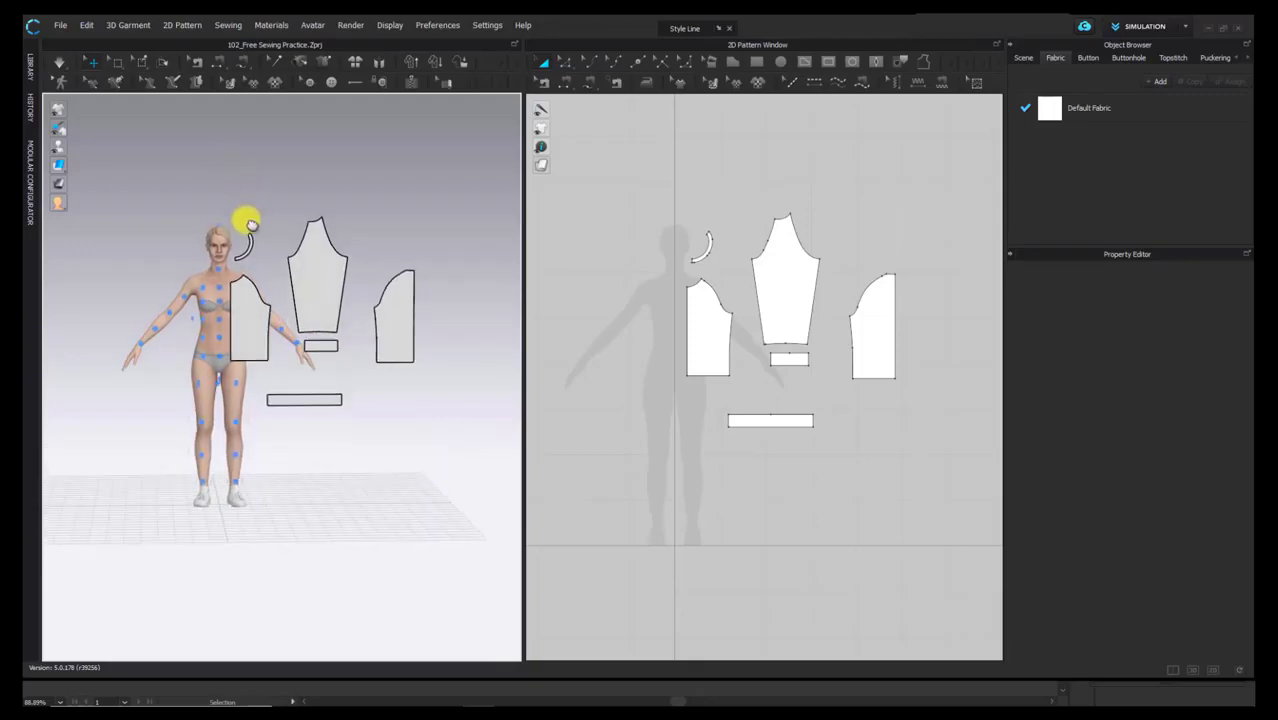
scroll(252, 250, "up", 2)
middle_click_drag(257, 275, 258, 290)
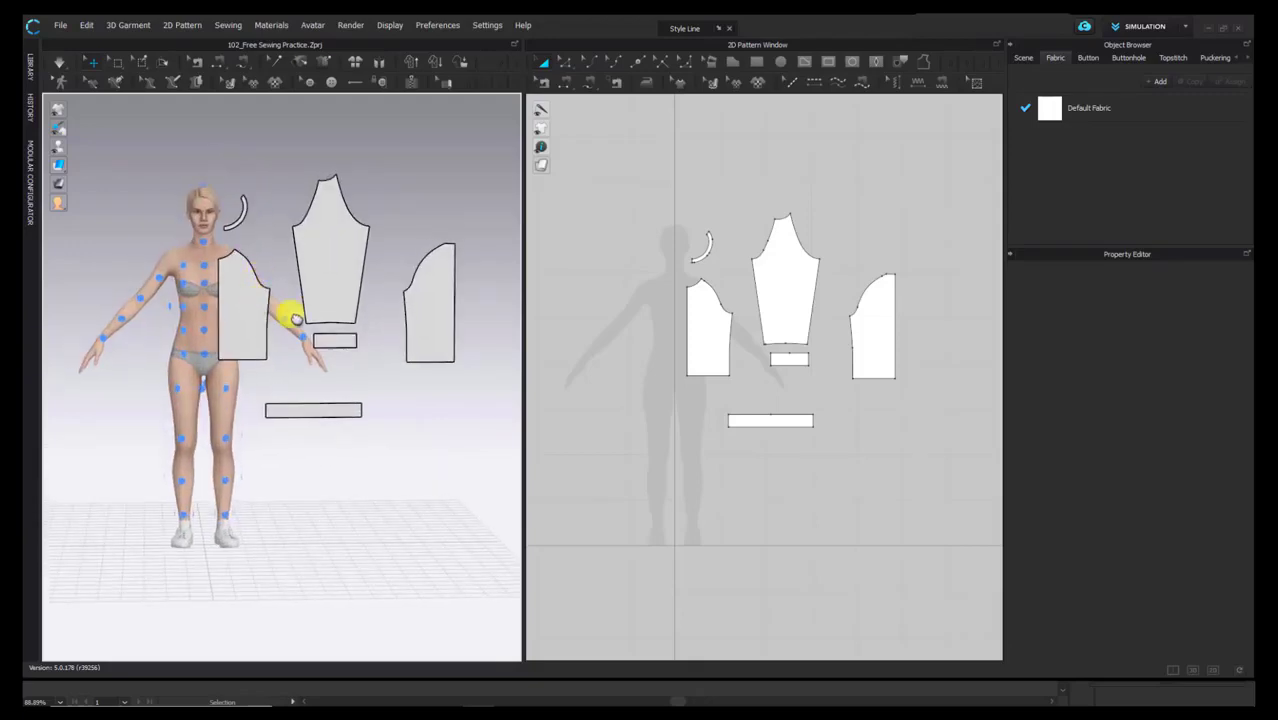
right_click_drag(310, 326, 276, 333)
scroll(309, 334, "up", 3)
scroll(191, 317, "up", 3)
scroll(233, 328, "down", 5)
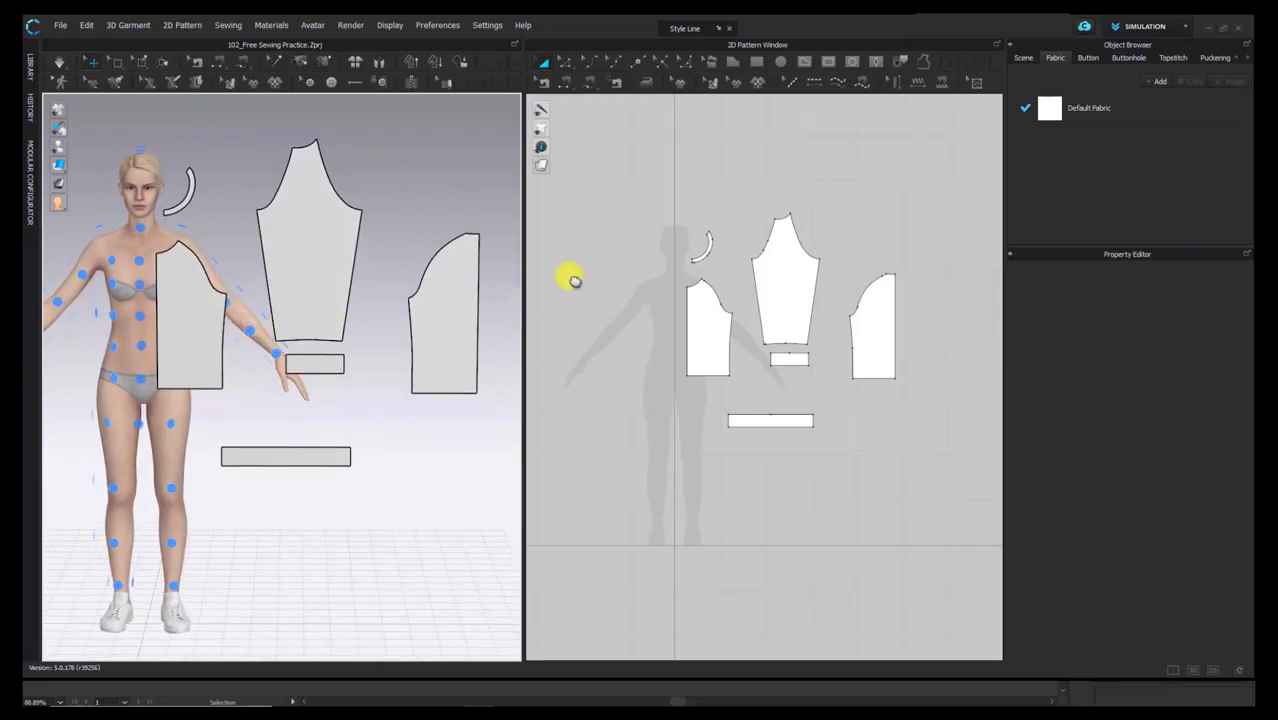
Step: Select all the pattern pieces and move them together in 3D up and away from the avatar
scroll(234, 297, "down", 3)
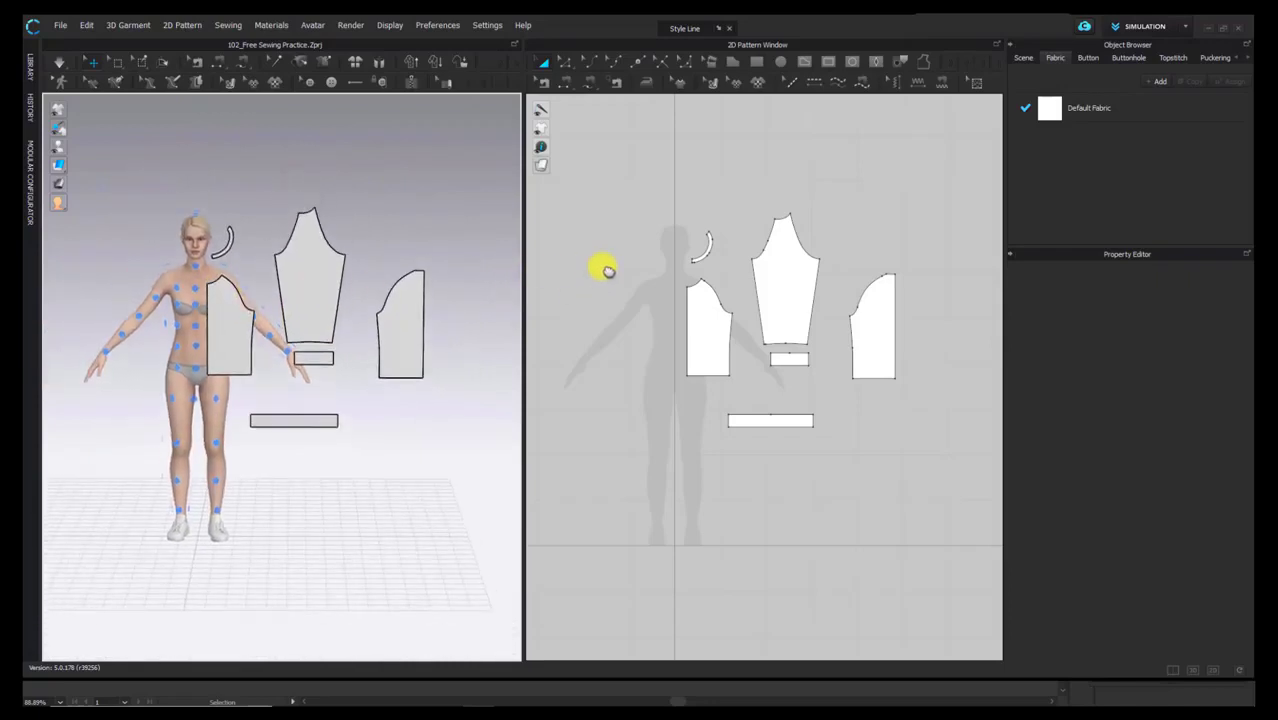
left_click_drag(615, 205, 953, 500)
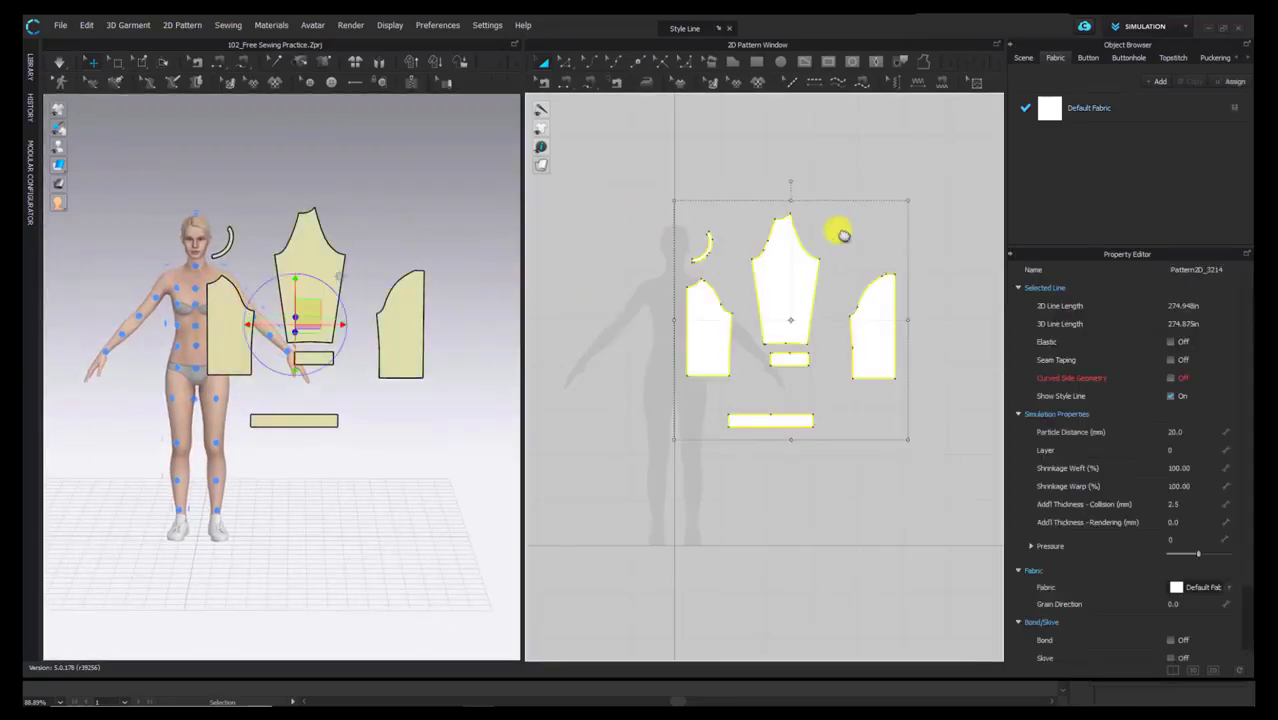
left_click(800, 208)
left_click(636, 185)
left_click_drag(625, 155, 914, 462)
right_click_drag(253, 307, 315, 307)
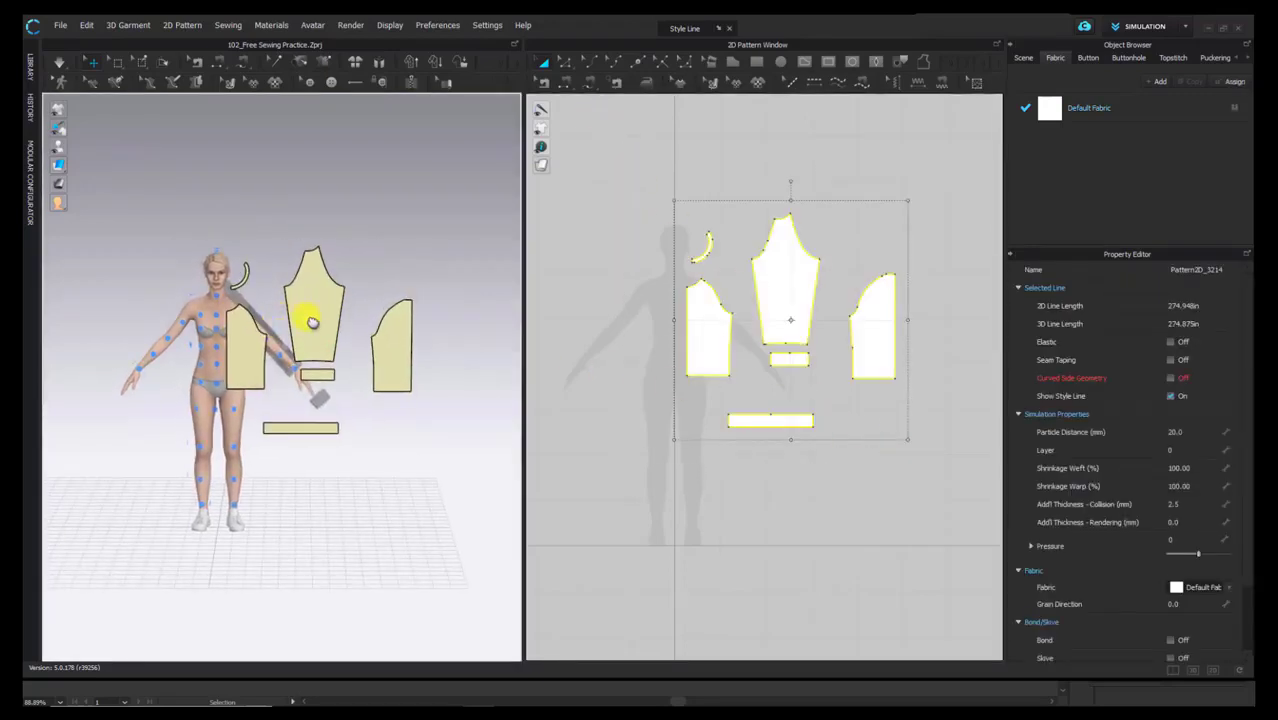
left_click_drag(309, 337, 402, 198)
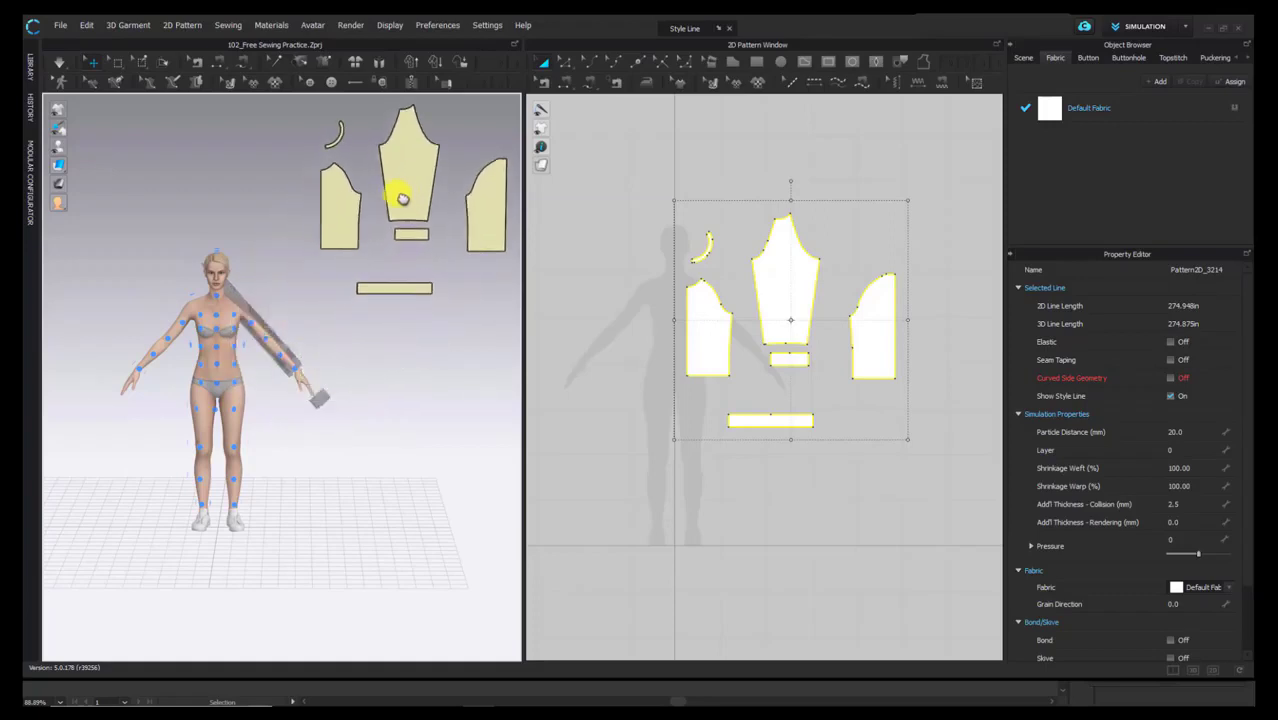
left_click(404, 380)
middle_click_drag(291, 343, 303, 299)
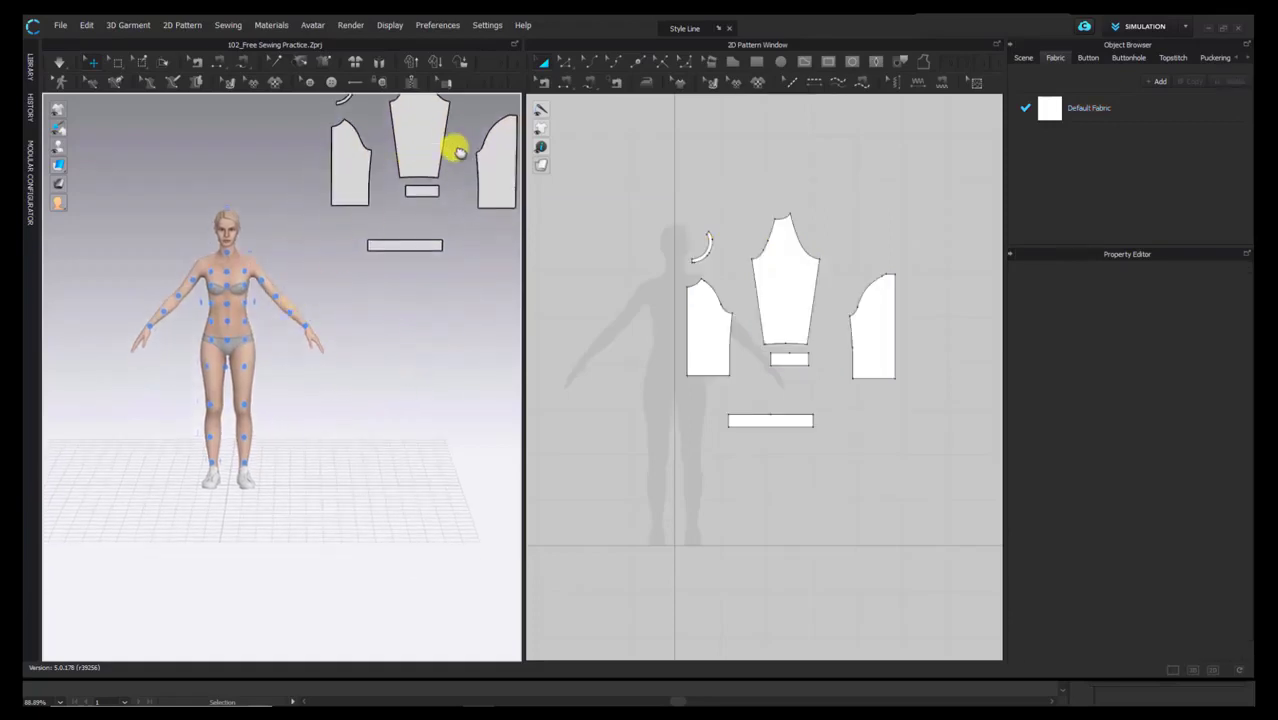
middle_click_drag(364, 303, 371, 274)
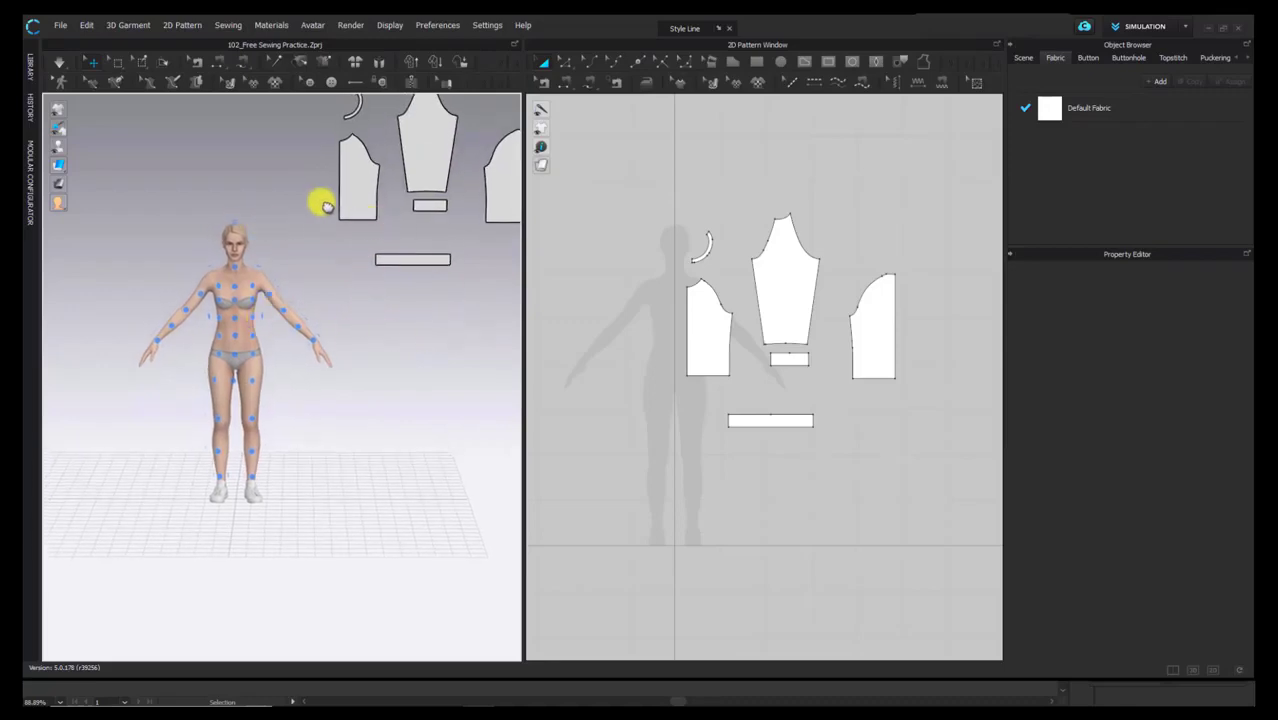
Step: Arrange the front panel on the arrangement point at the left side of the avatar's front torso
left_click(363, 197)
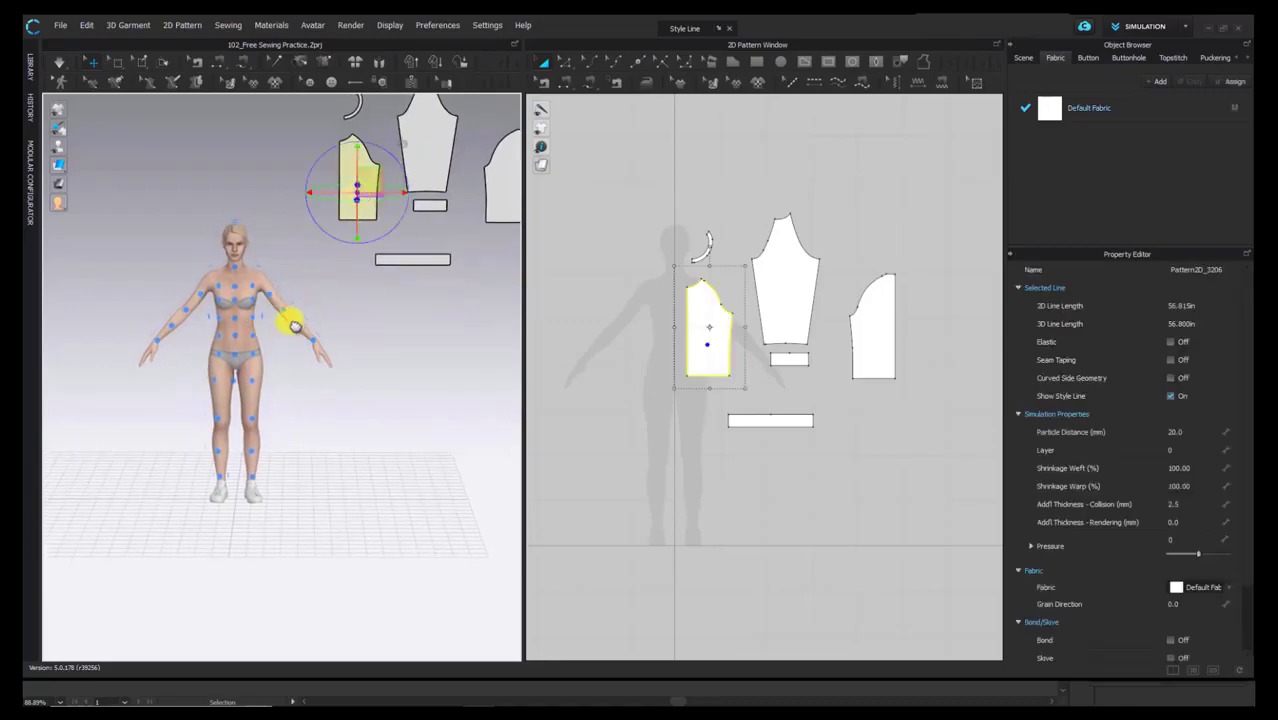
left_click(258, 322)
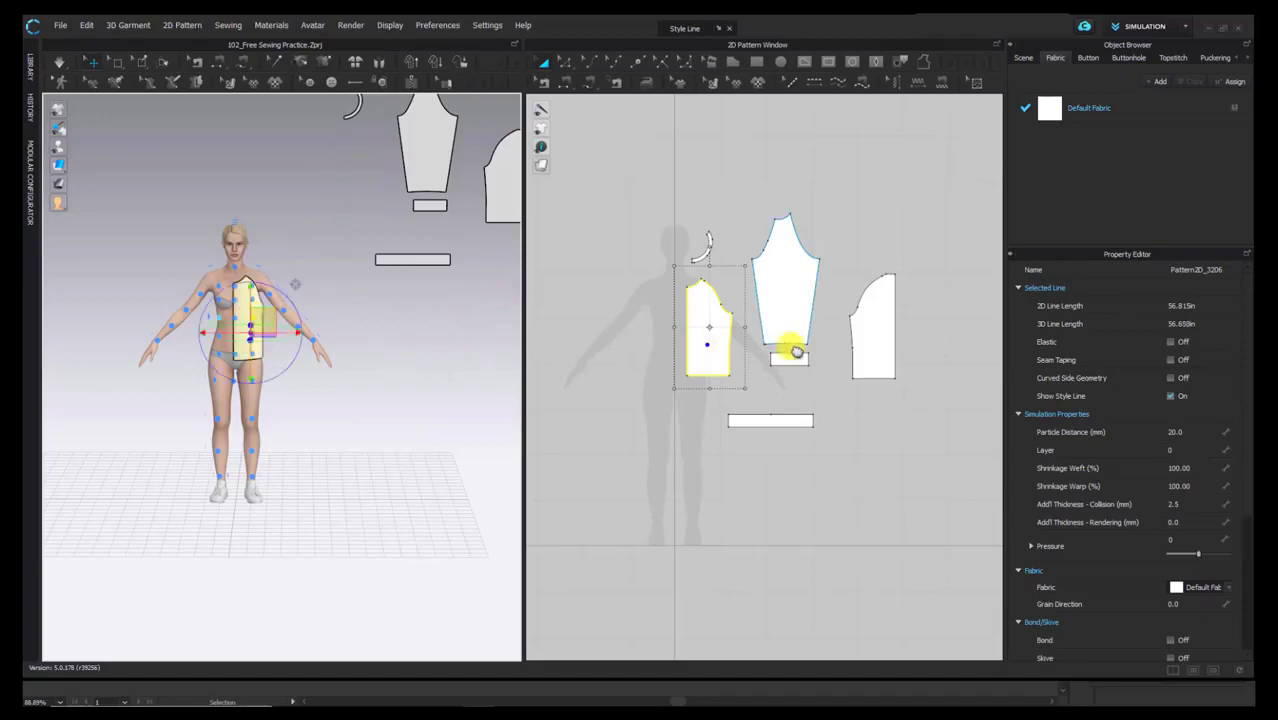
left_click(334, 348)
Step: Arrange the sleeve around the avatar's left arm using the outer arm arrangement point
scroll(345, 348, "up", 3)
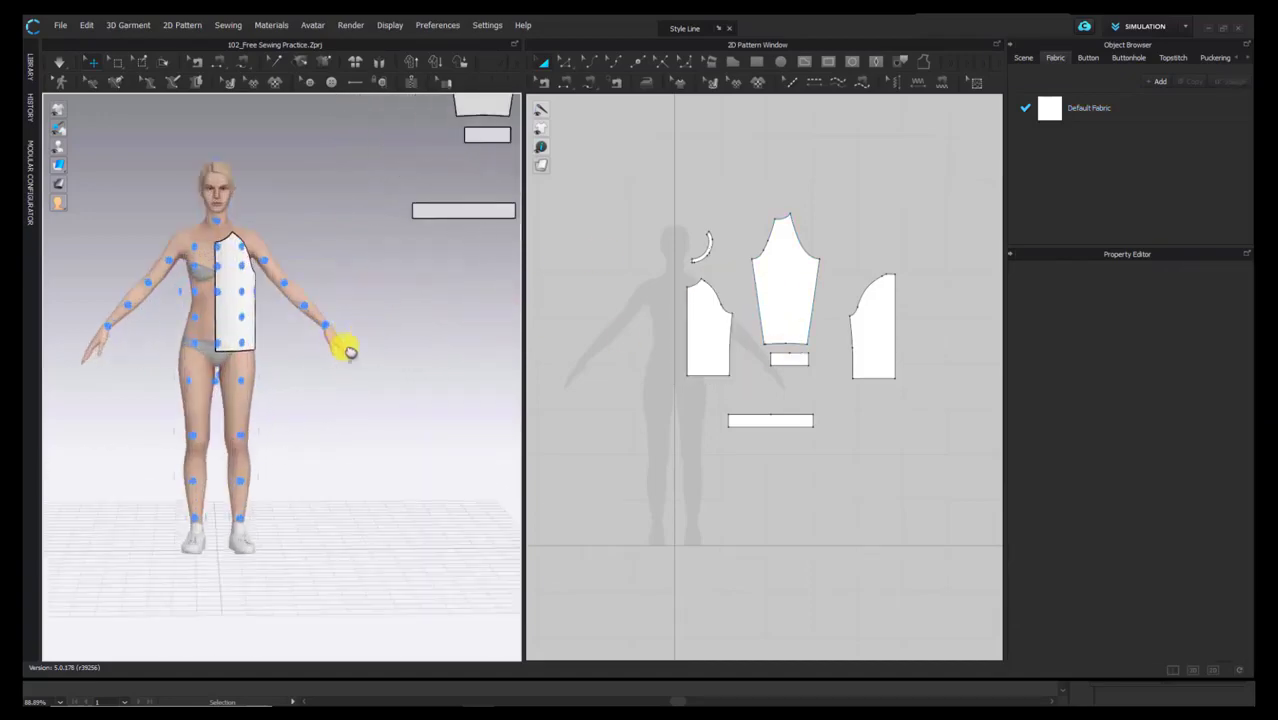
scroll(358, 332, "up", 5)
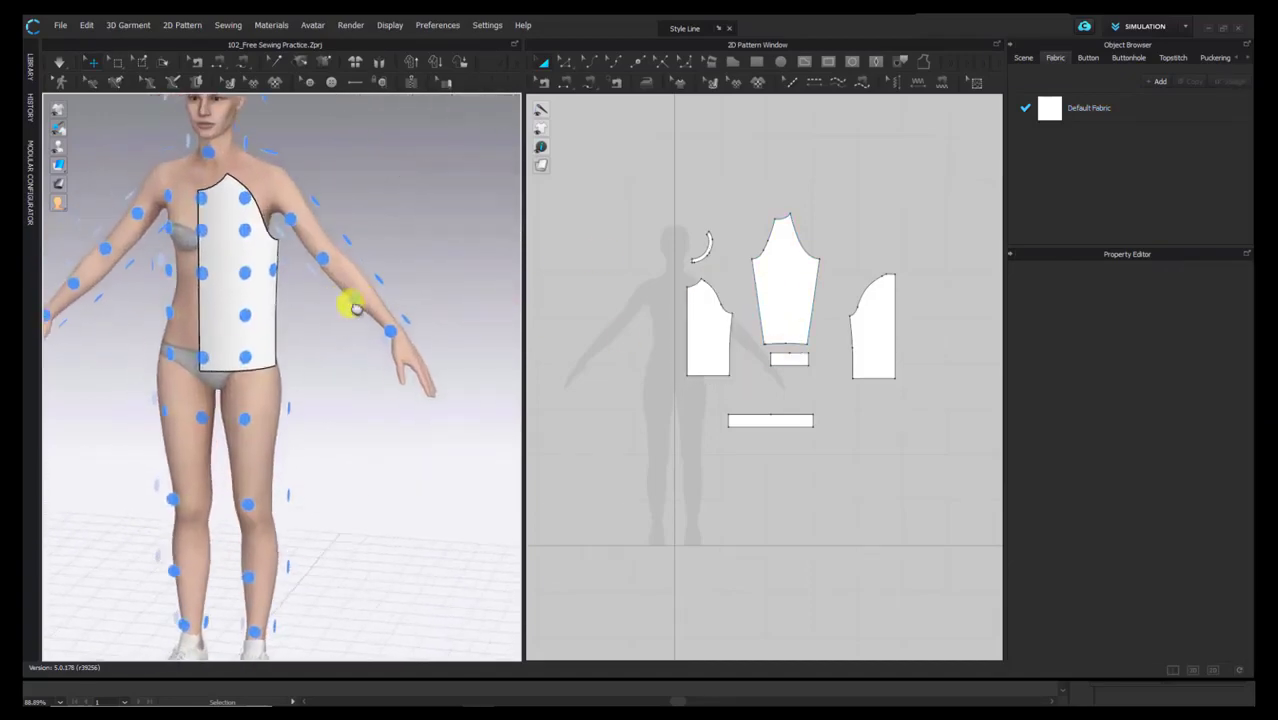
scroll(346, 300, "down", 1)
middle_click_drag(346, 301, 350, 371)
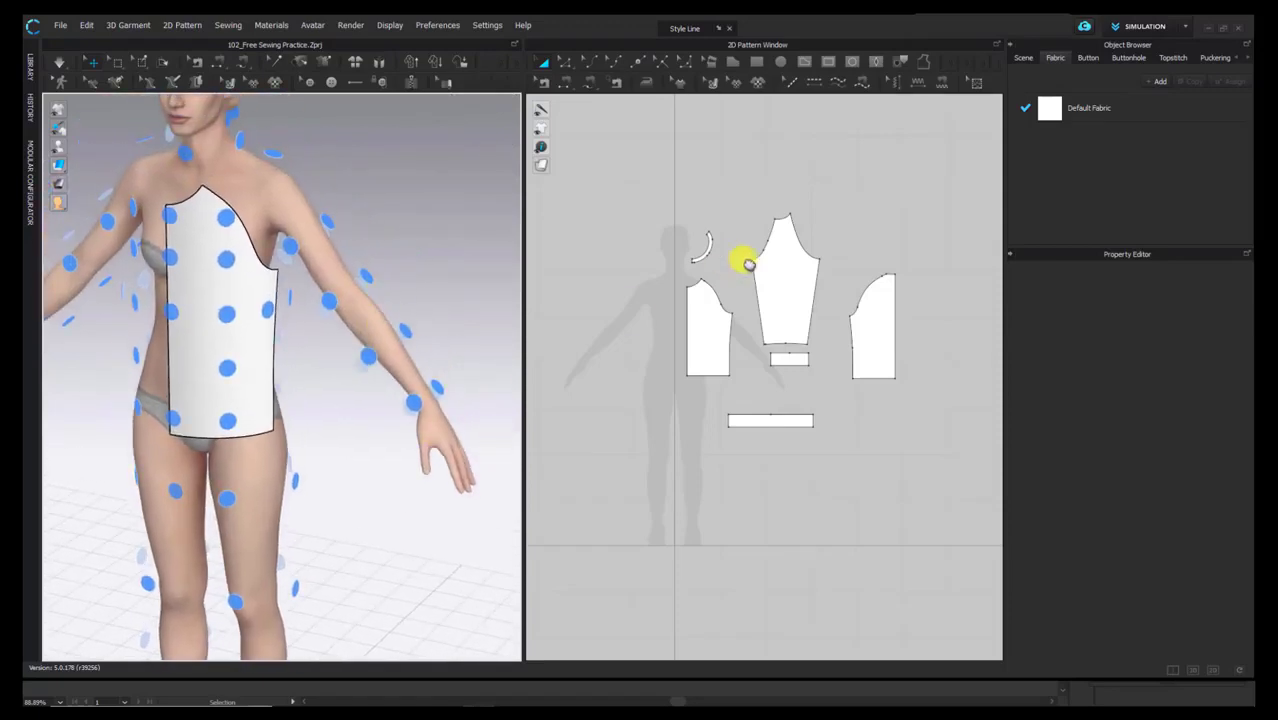
left_click(793, 282)
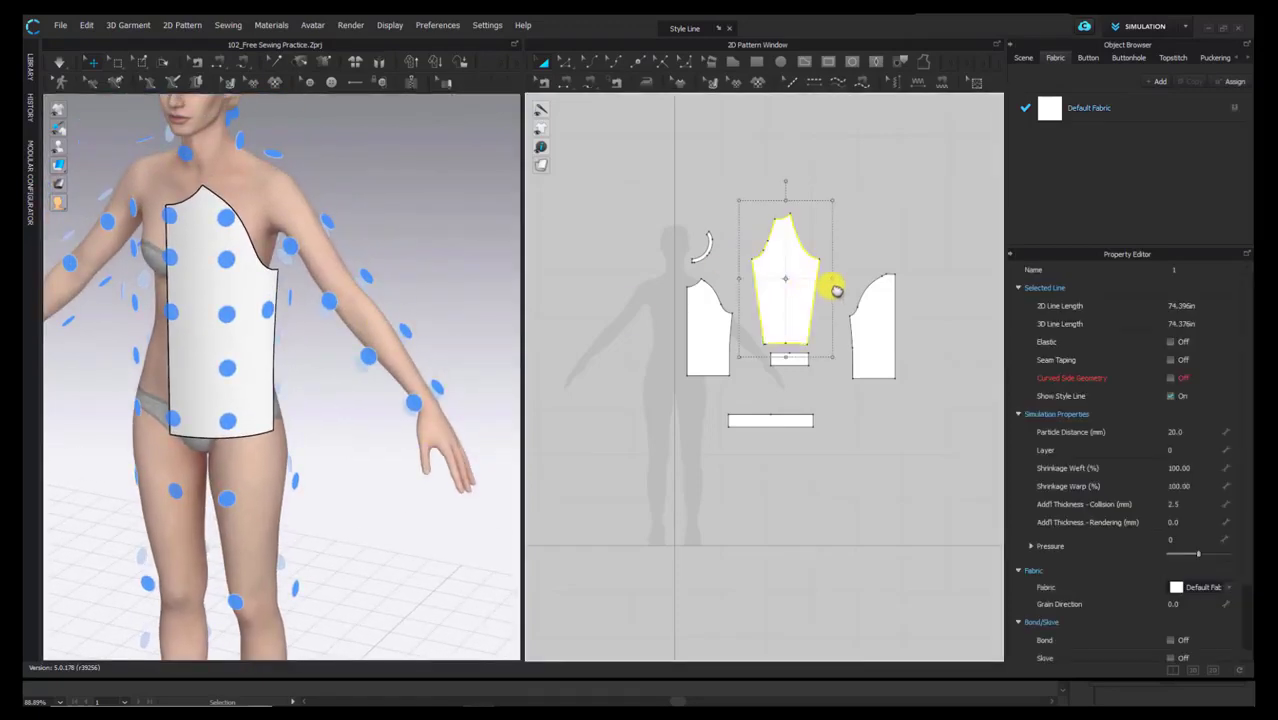
mouse_move(373, 282)
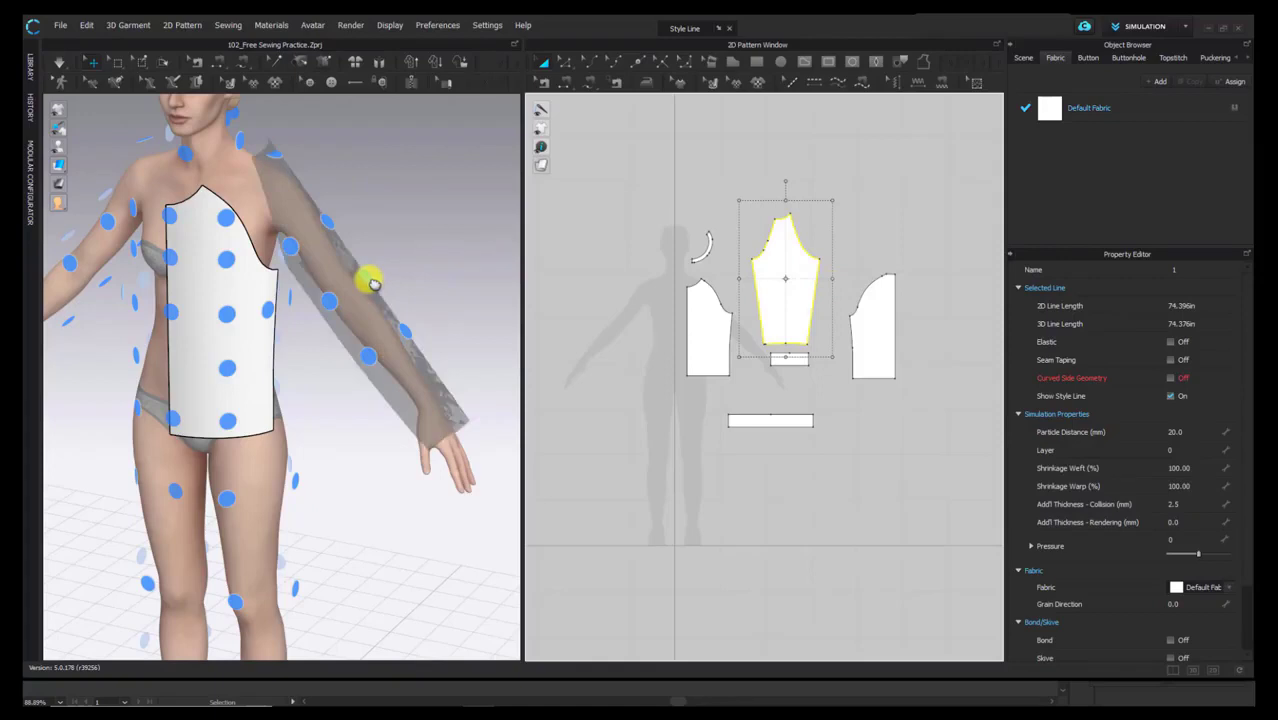
left_click(372, 284)
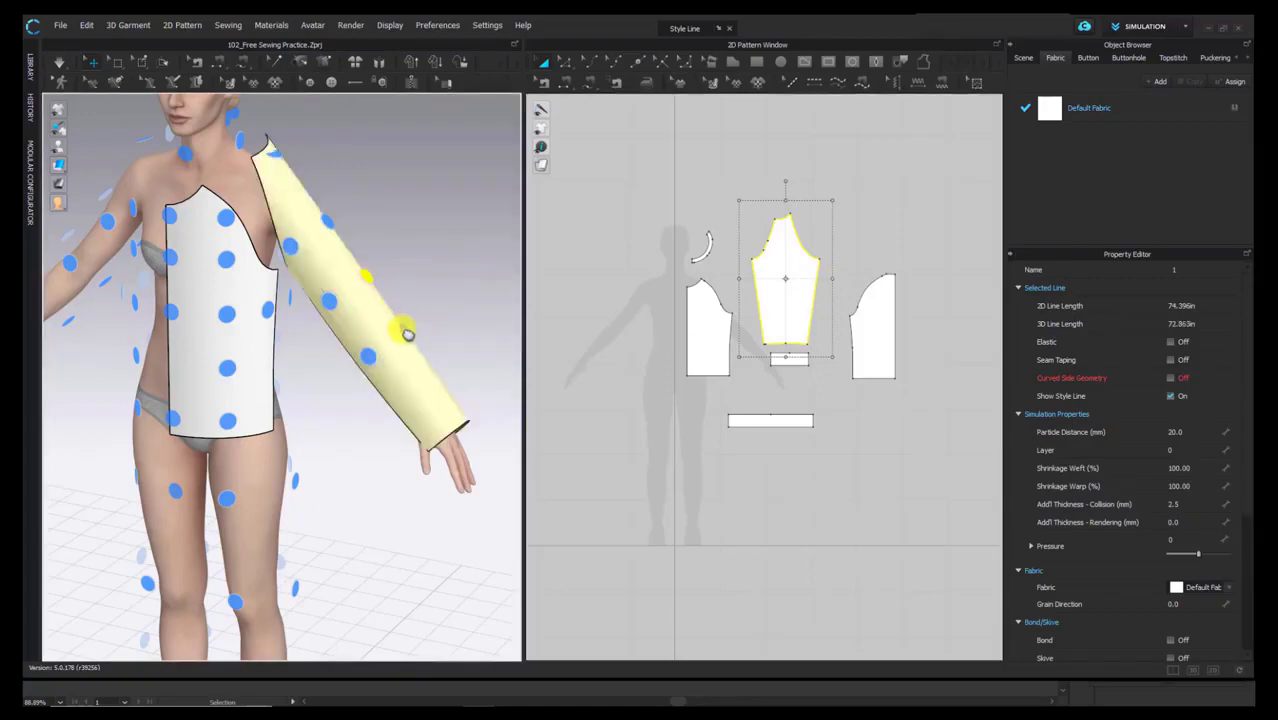
Step: Arrange the back panel on the arrangement point at the left side of the avatar's back
right_click_drag(407, 334, 216, 317)
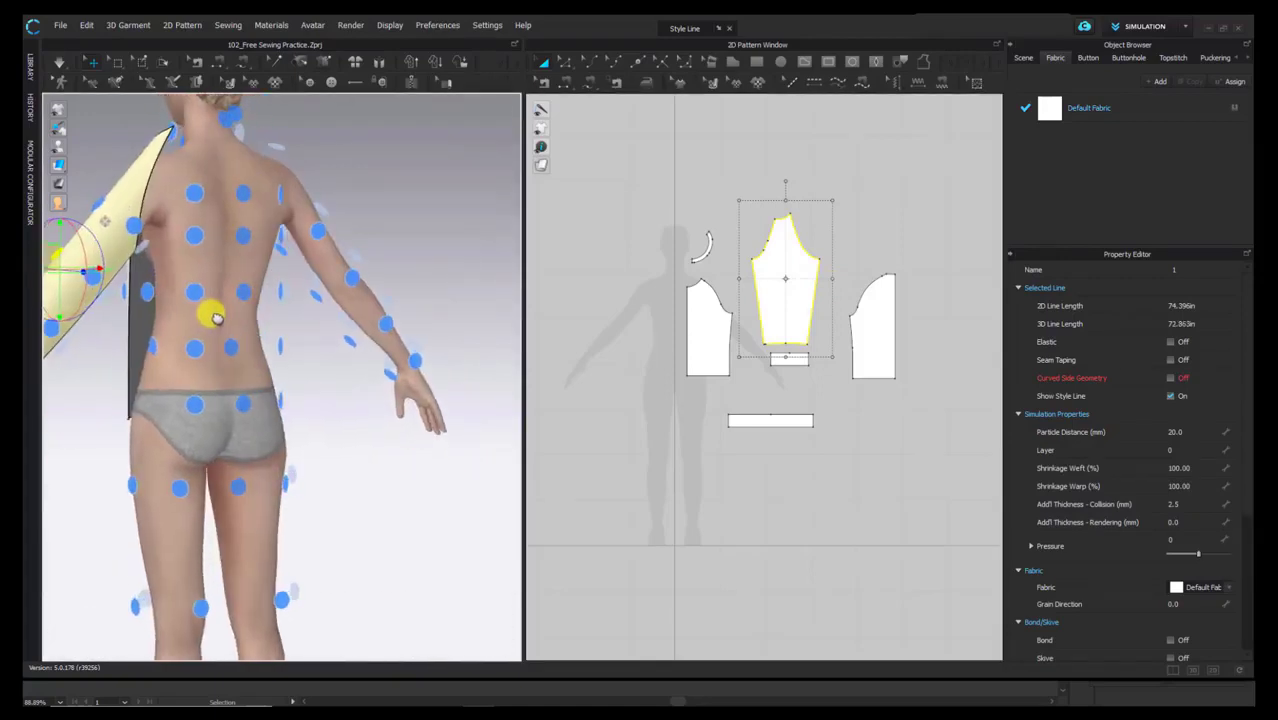
left_click(884, 334)
middle_click_drag(296, 302, 350, 313)
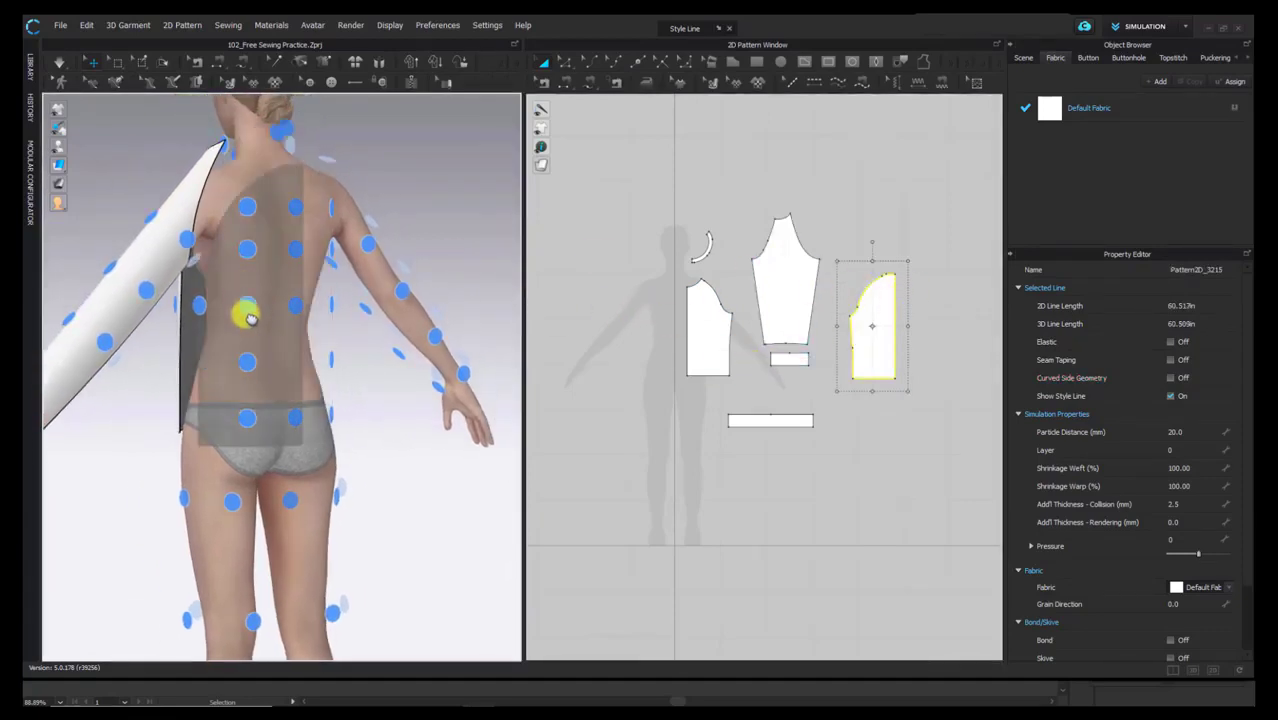
left_click(250, 308)
Step: Arrange the cuff around the avatar's left wrist, just below the sleeve opening
right_click_drag(103, 334, 322, 360)
left_click(778, 362)
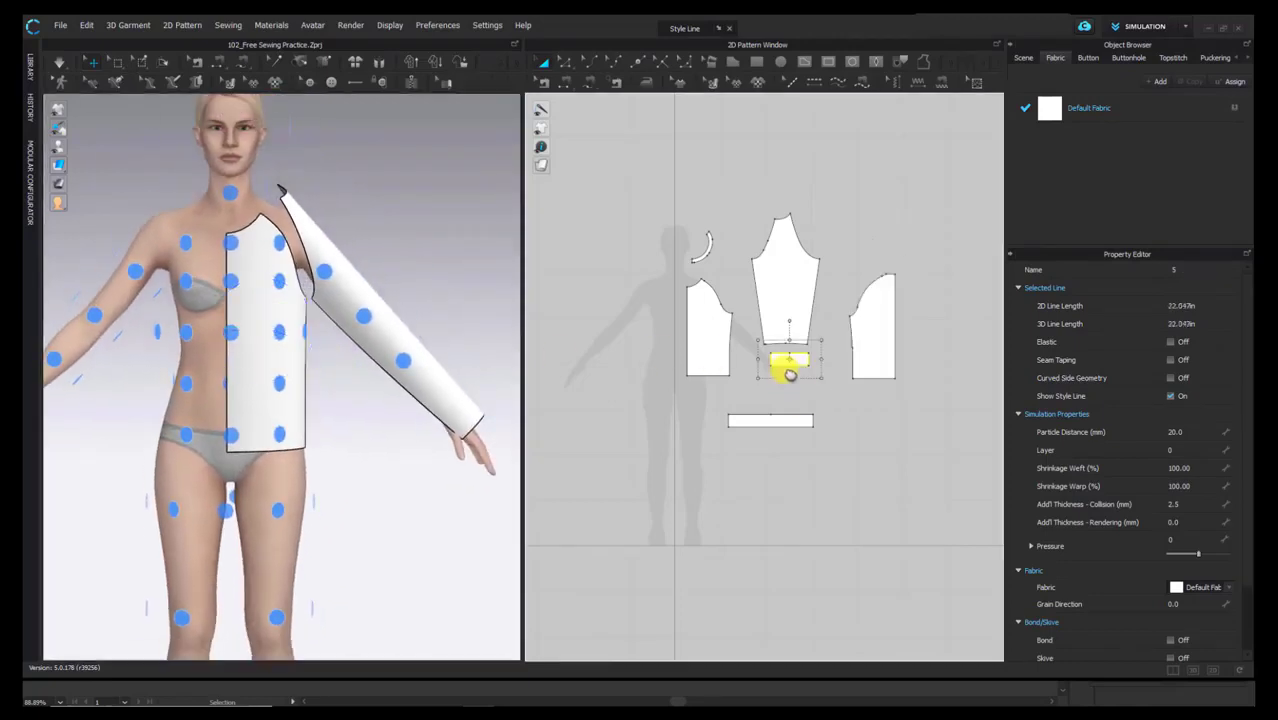
right_click_drag(394, 322, 385, 305)
left_click_drag(407, 318, 365, 295)
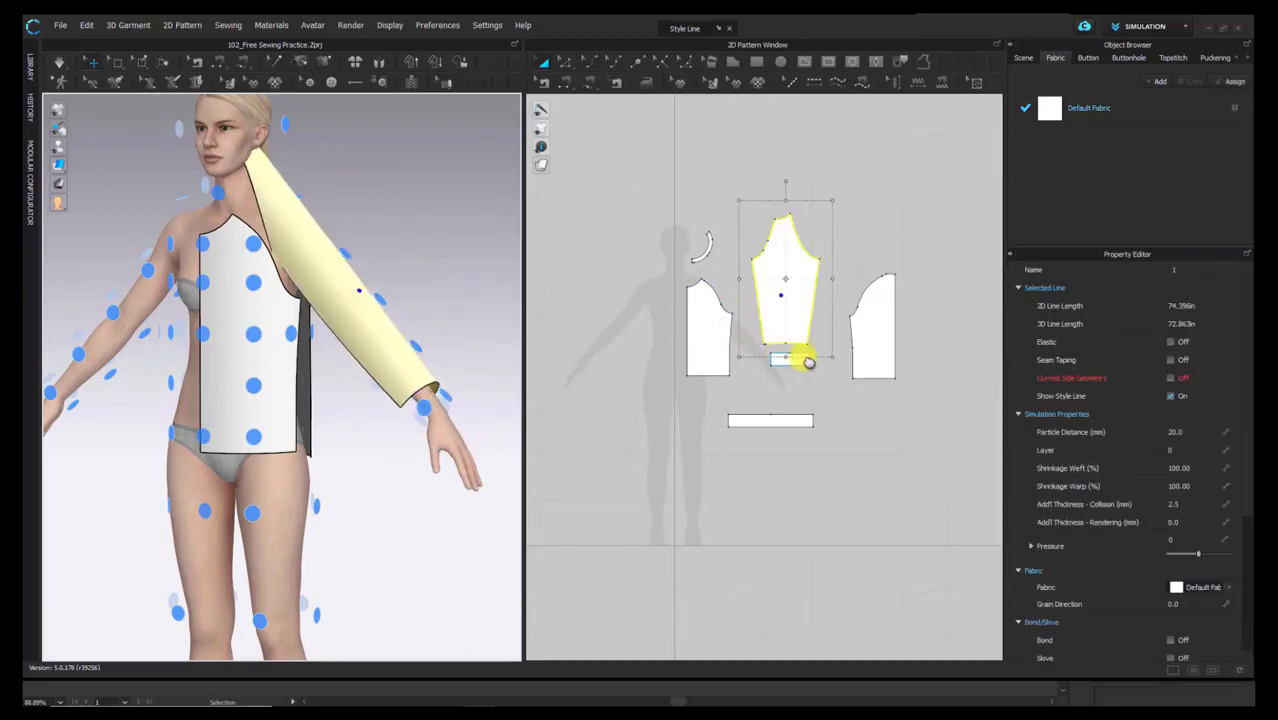
left_click(805, 361)
left_click(446, 396)
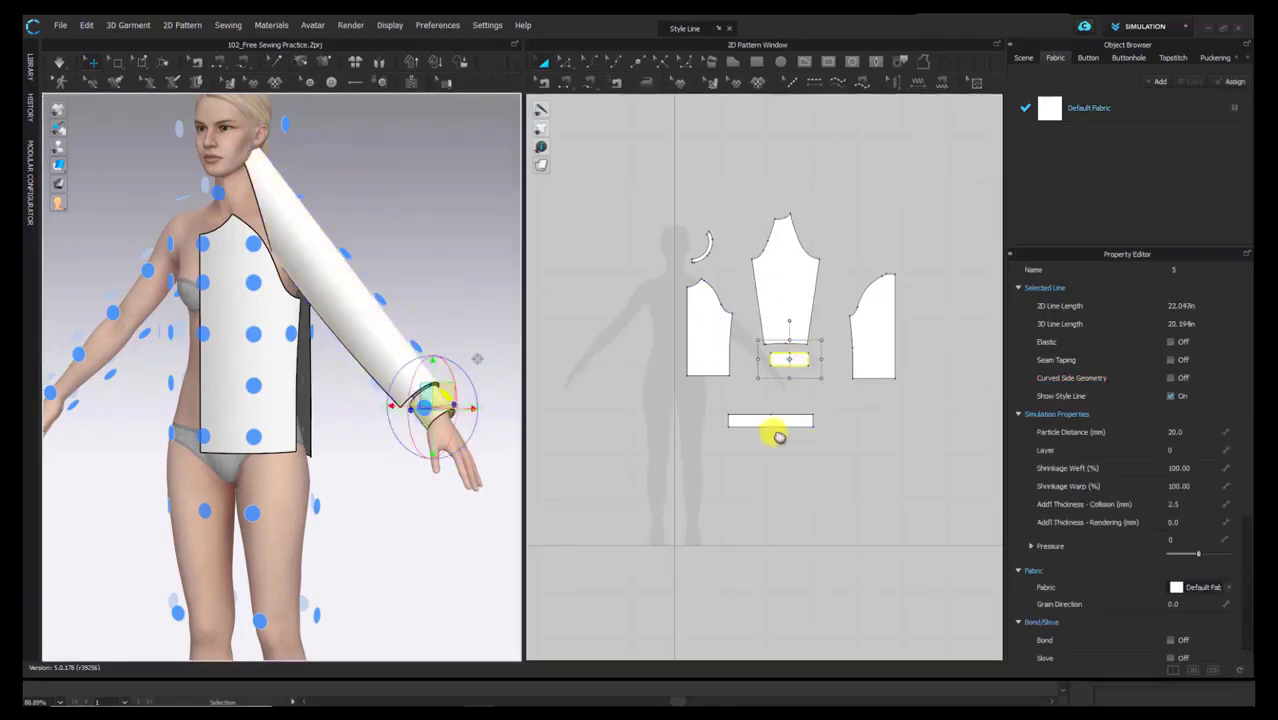
Step: Arrange the hem band around the avatar's left upper thigh, below the body panels
left_click(779, 437)
left_click(785, 425)
right_click_drag(351, 436, 385, 450)
middle_click_drag(385, 450, 431, 341)
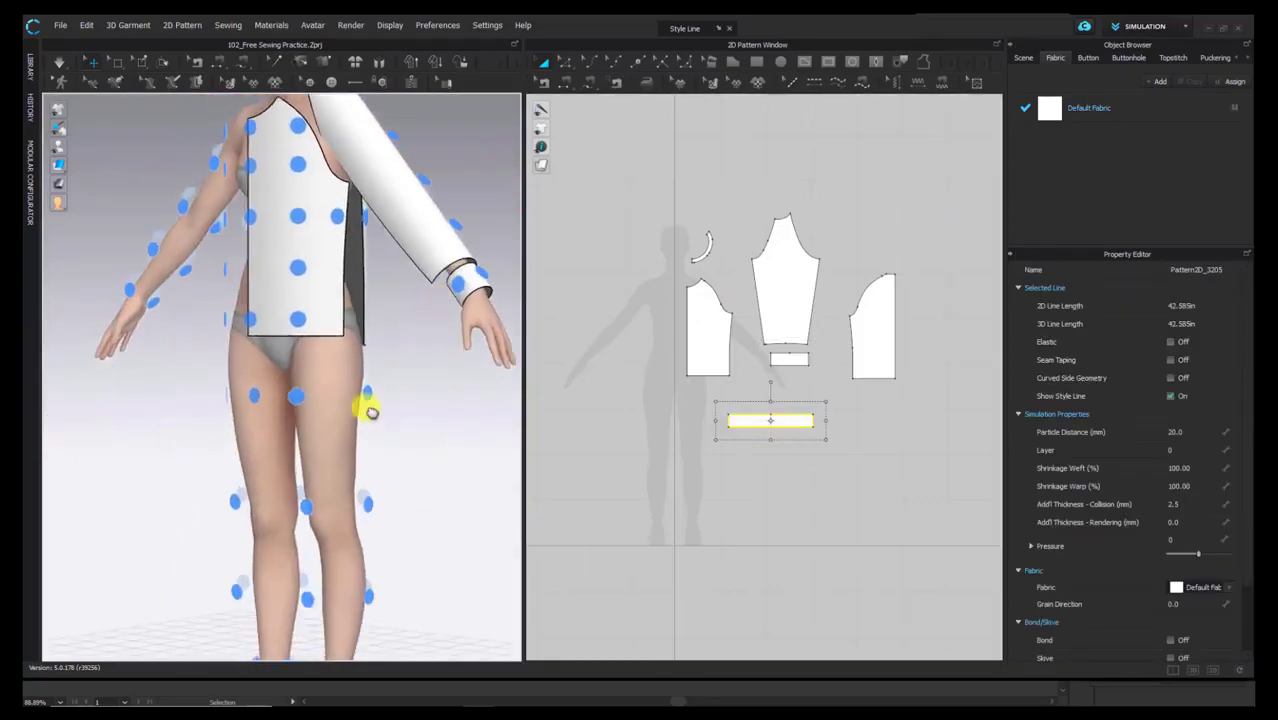
left_click(369, 396)
right_click_drag(397, 399, 282, 358)
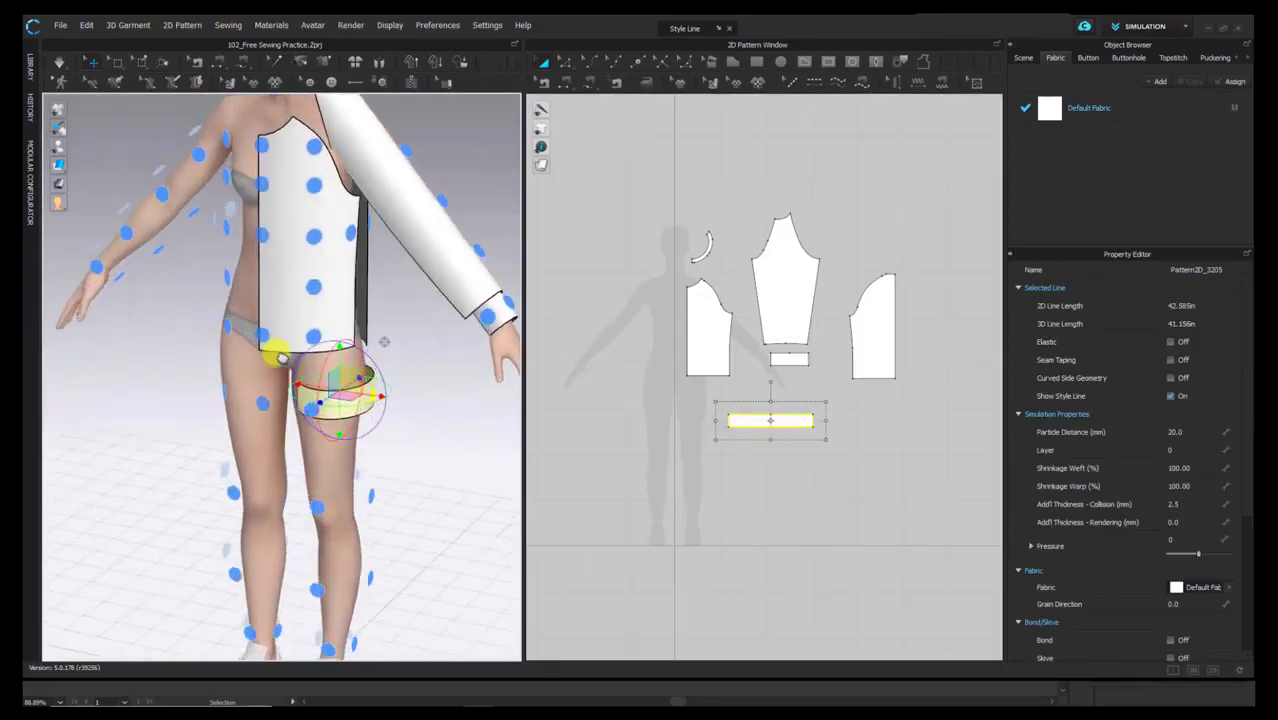
right_click_drag(367, 371, 222, 378)
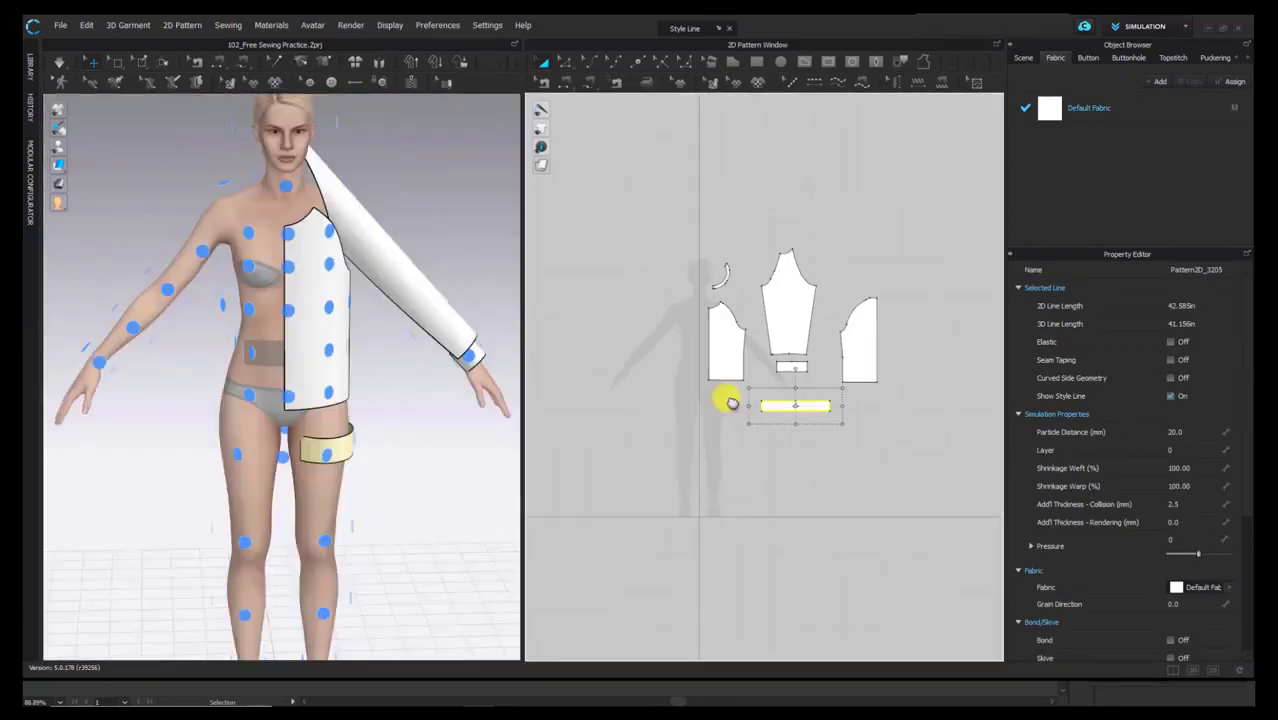
Step: Create Symmetric Pattern (with Sewing) copies of all the pieces and place them across the avatar's center line from the originals
middle_click_drag(734, 403, 780, 432)
right_click_drag(383, 413, 347, 405)
scroll(768, 419, "down", 2)
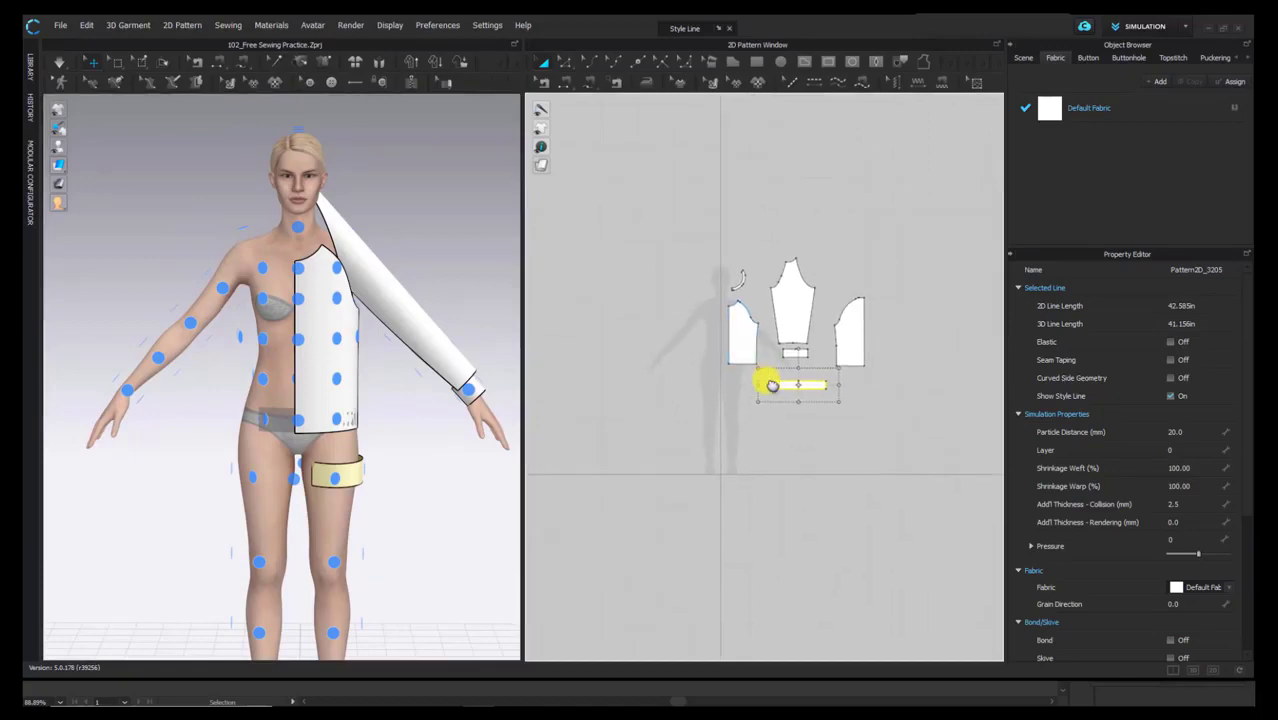
left_click_drag(718, 252, 903, 414)
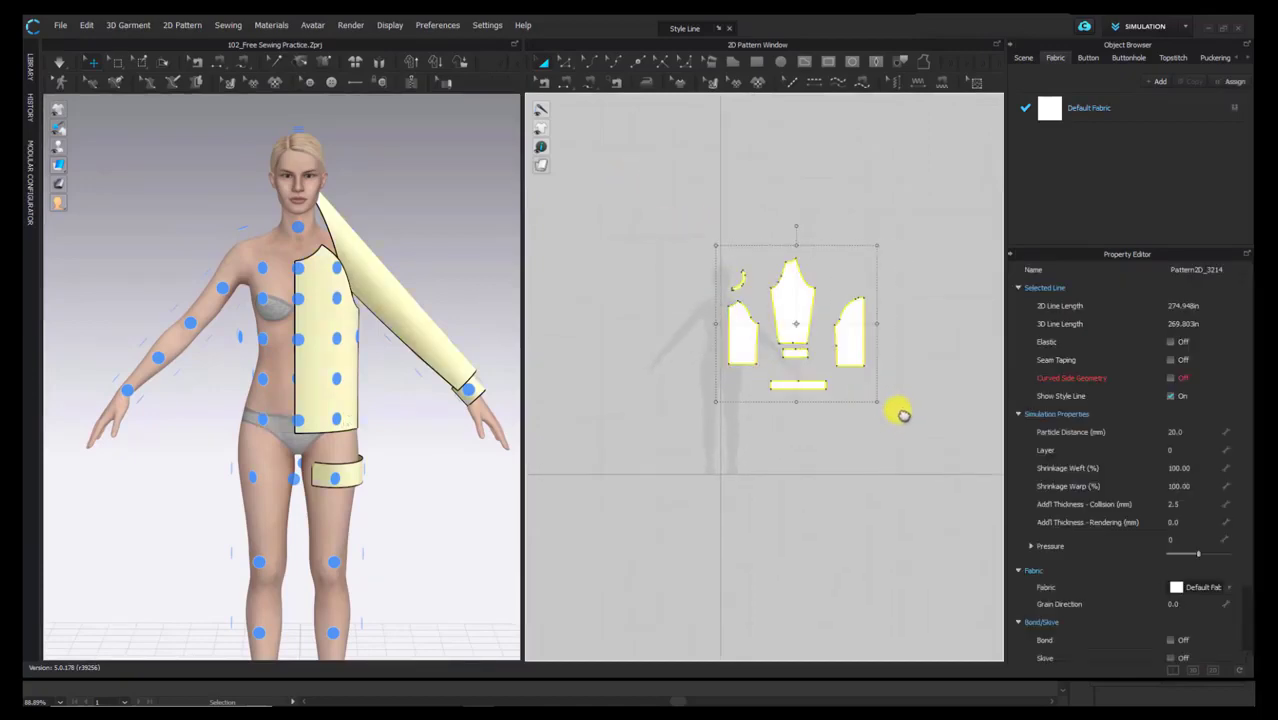
right_click(790, 318)
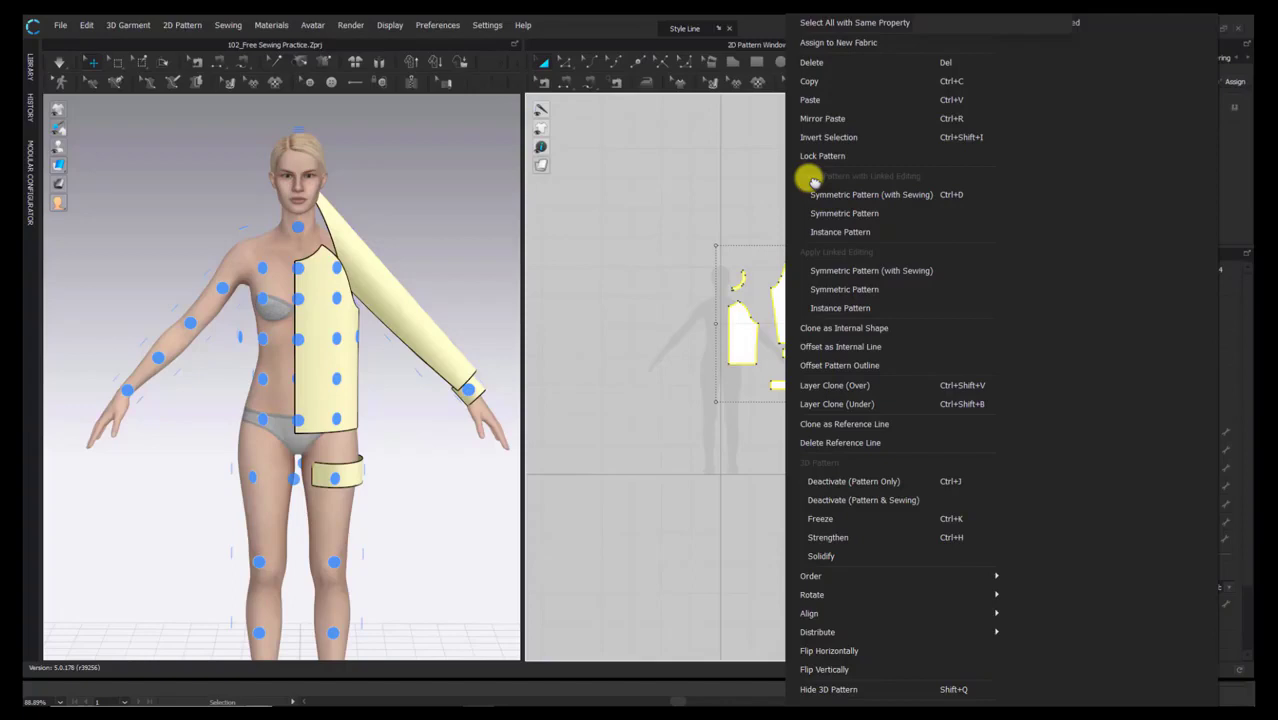
left_click(936, 195)
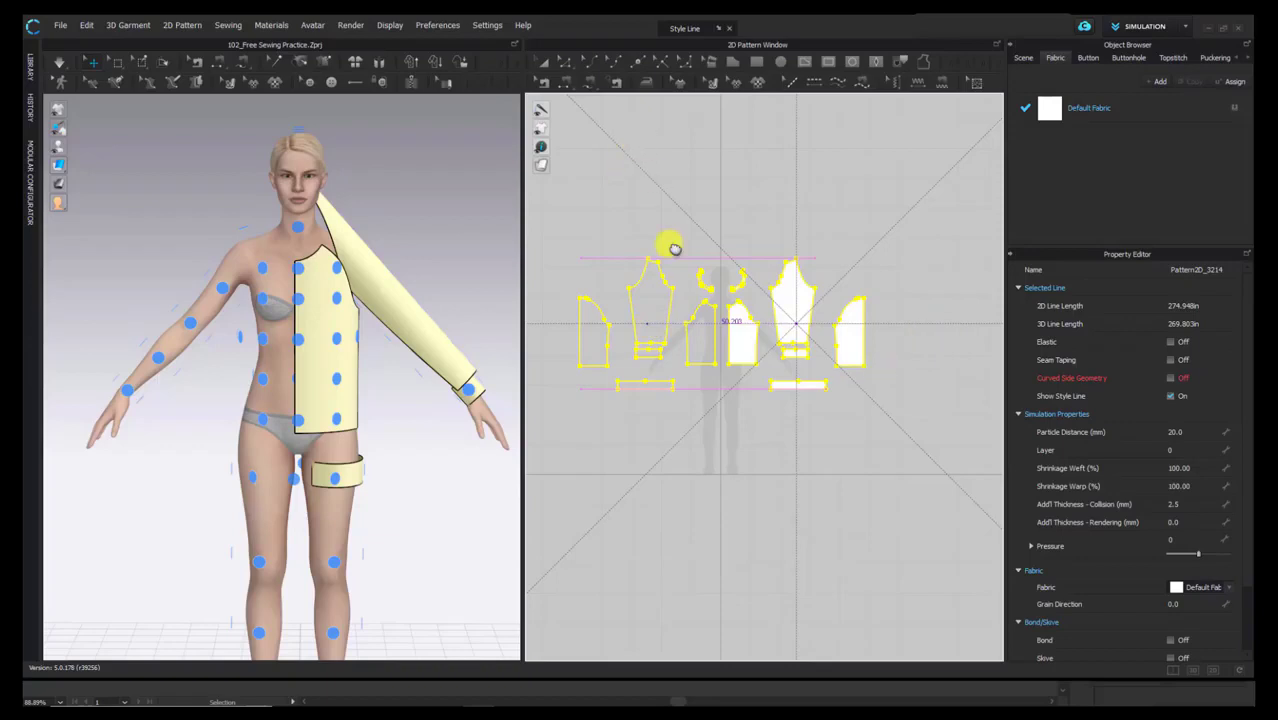
left_click(735, 347)
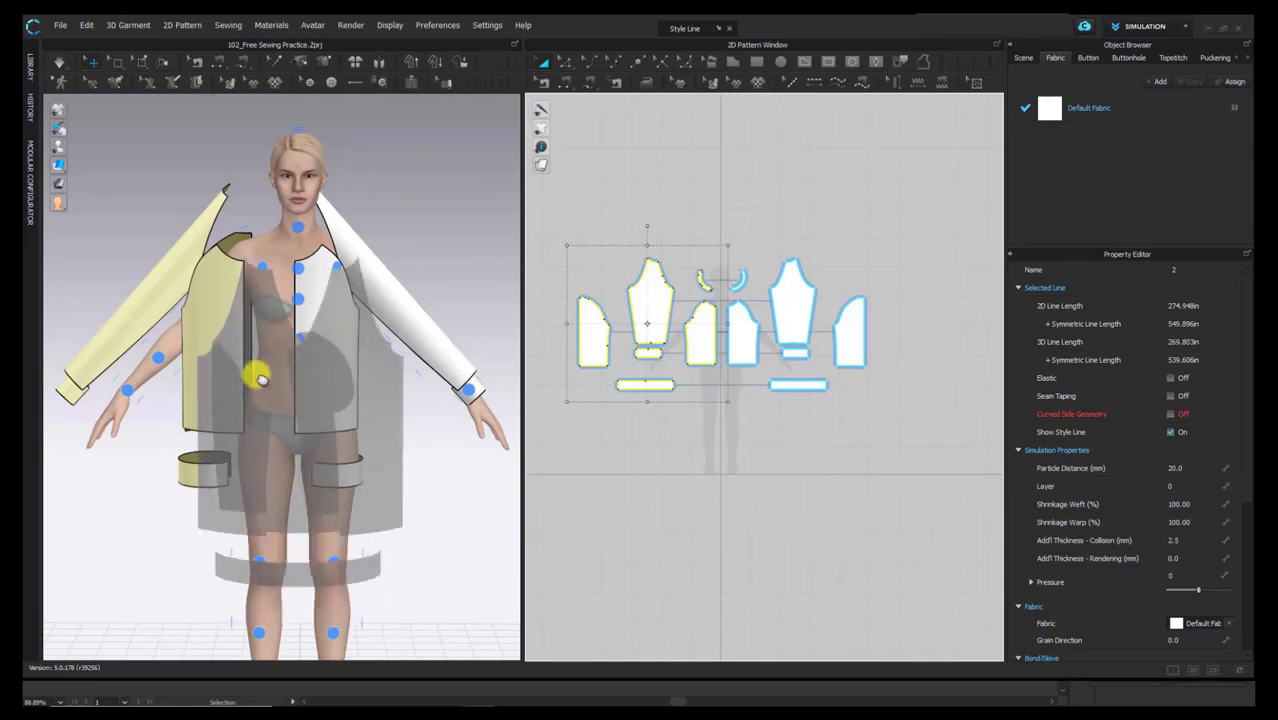
Step: Hide the arrangement points and slide the mirrored pieces inward in 3D until the front panels nearly meet at the center
left_click(293, 307)
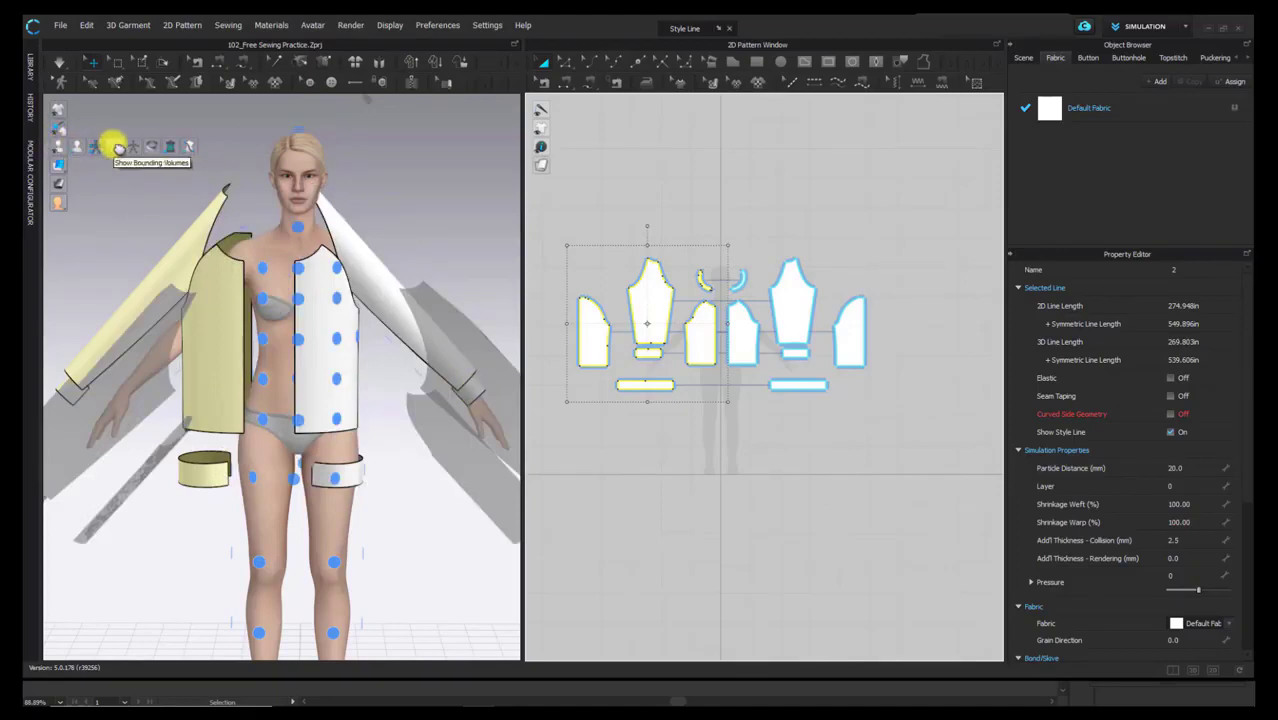
left_click(104, 147)
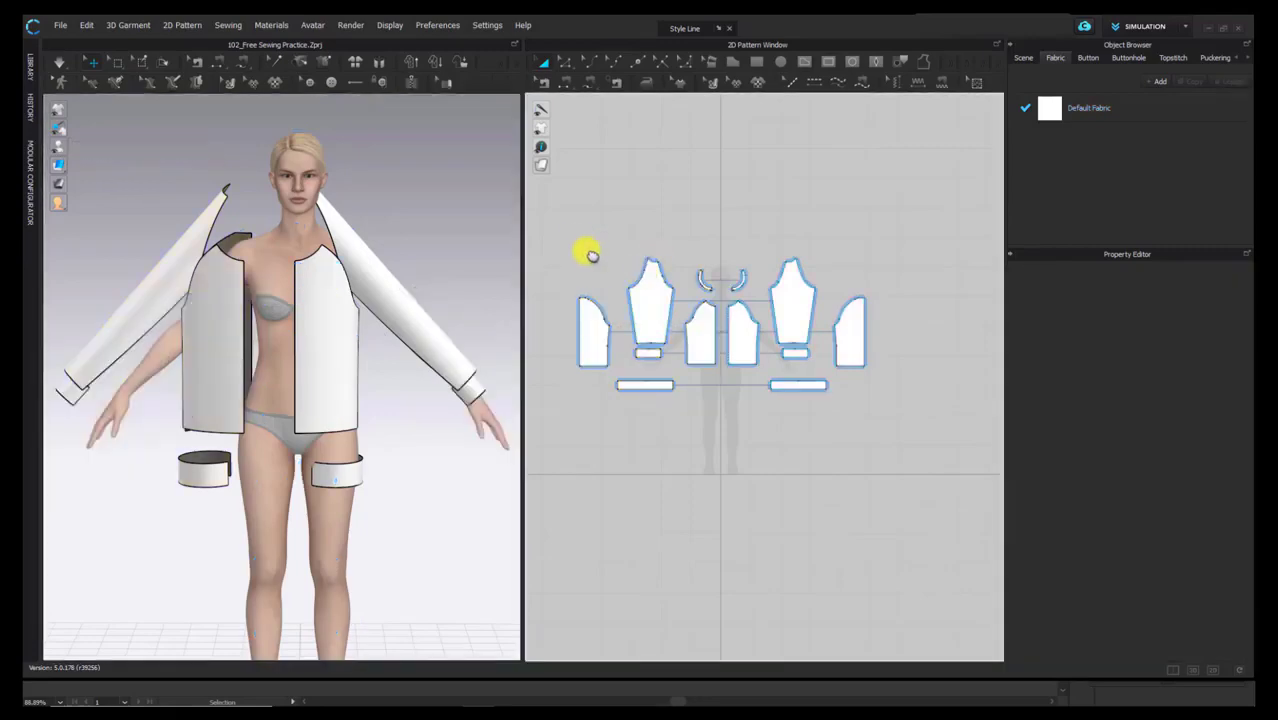
left_click_drag(554, 225, 722, 423)
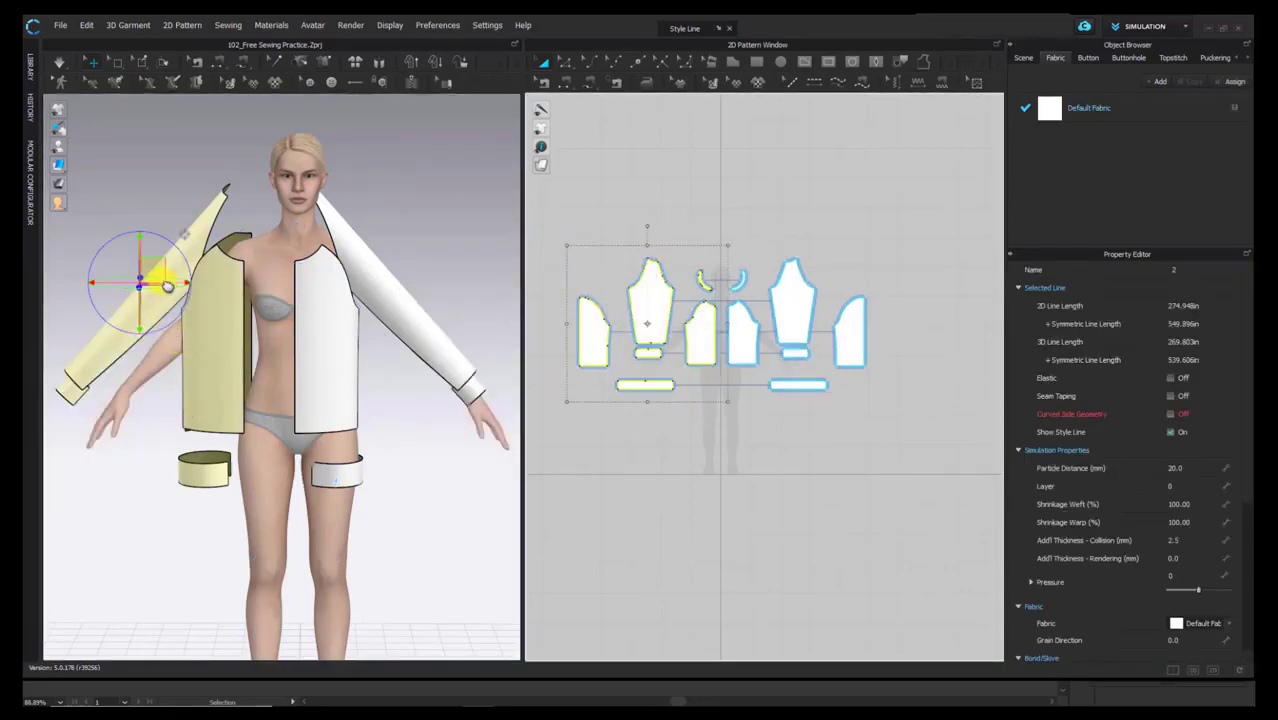
right_click_drag(180, 243, 176, 298)
left_click_drag(178, 296, 223, 395)
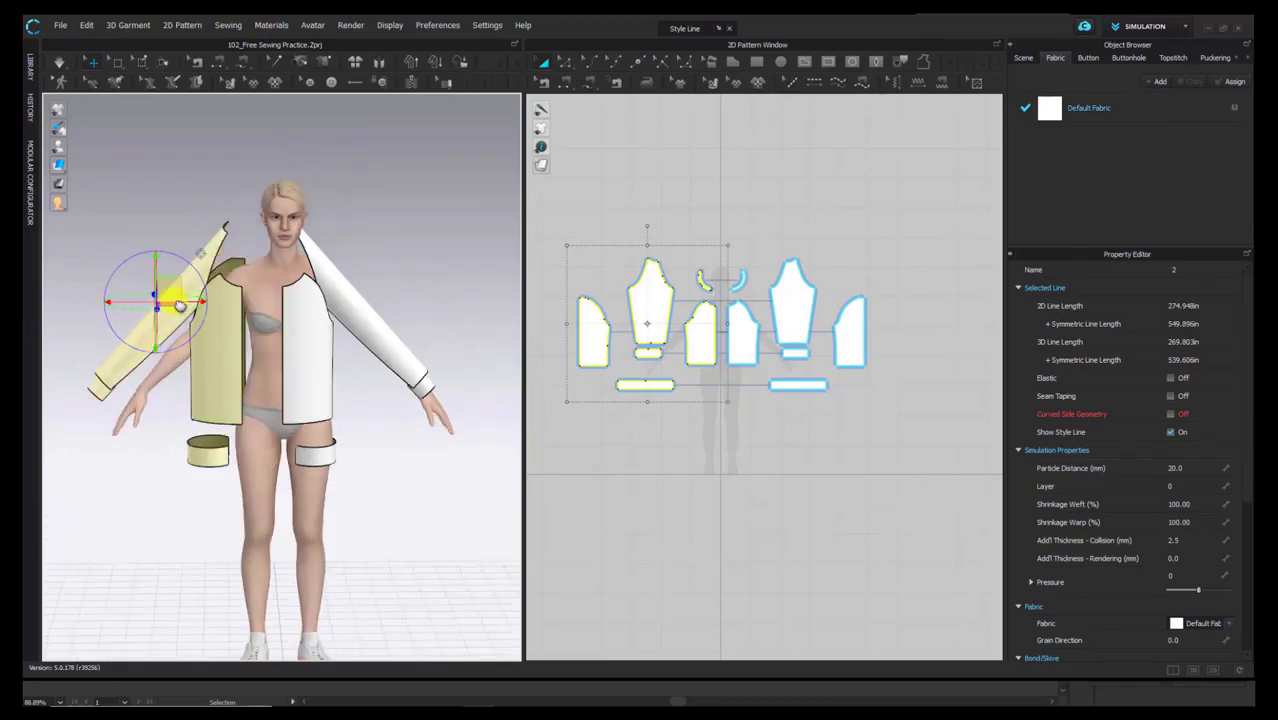
left_click_drag(201, 308, 240, 312)
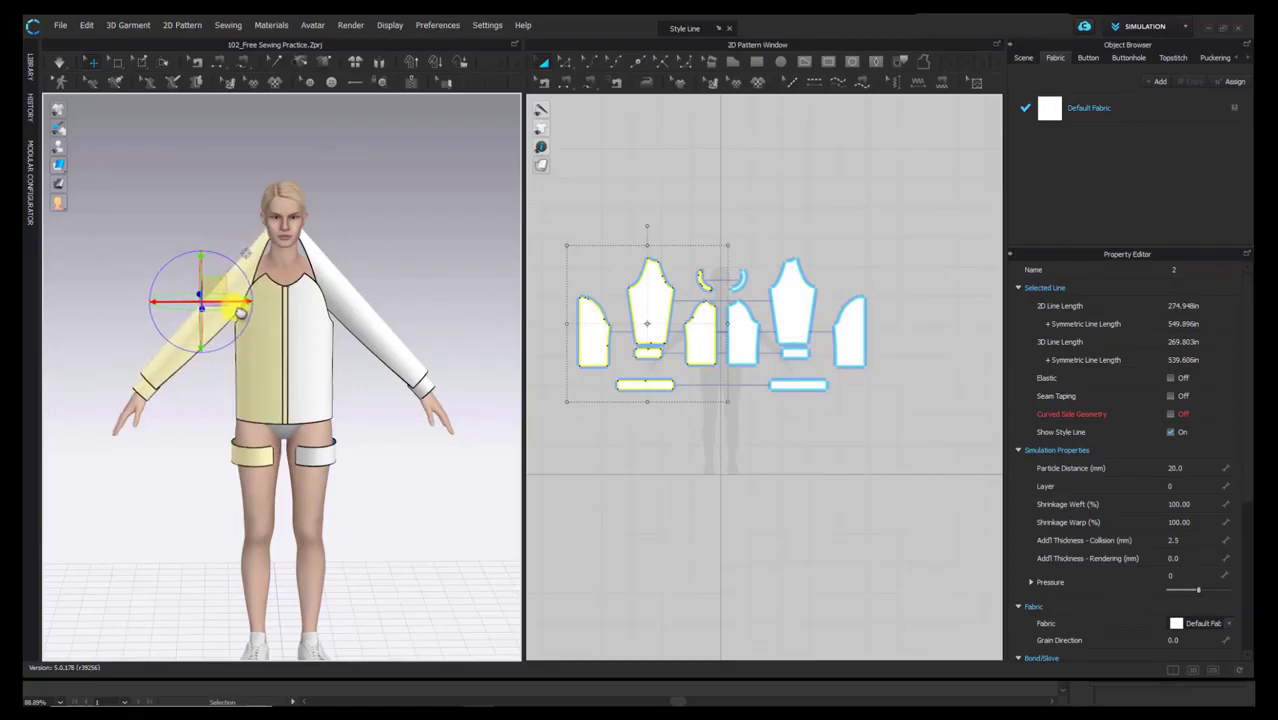
right_click_drag(228, 294, 250, 415)
Step: Clear the pattern selection with the Edit Pattern tool and widen the 2D Pattern Window at the expense of the 3D view
left_click(301, 458)
left_click(164, 347)
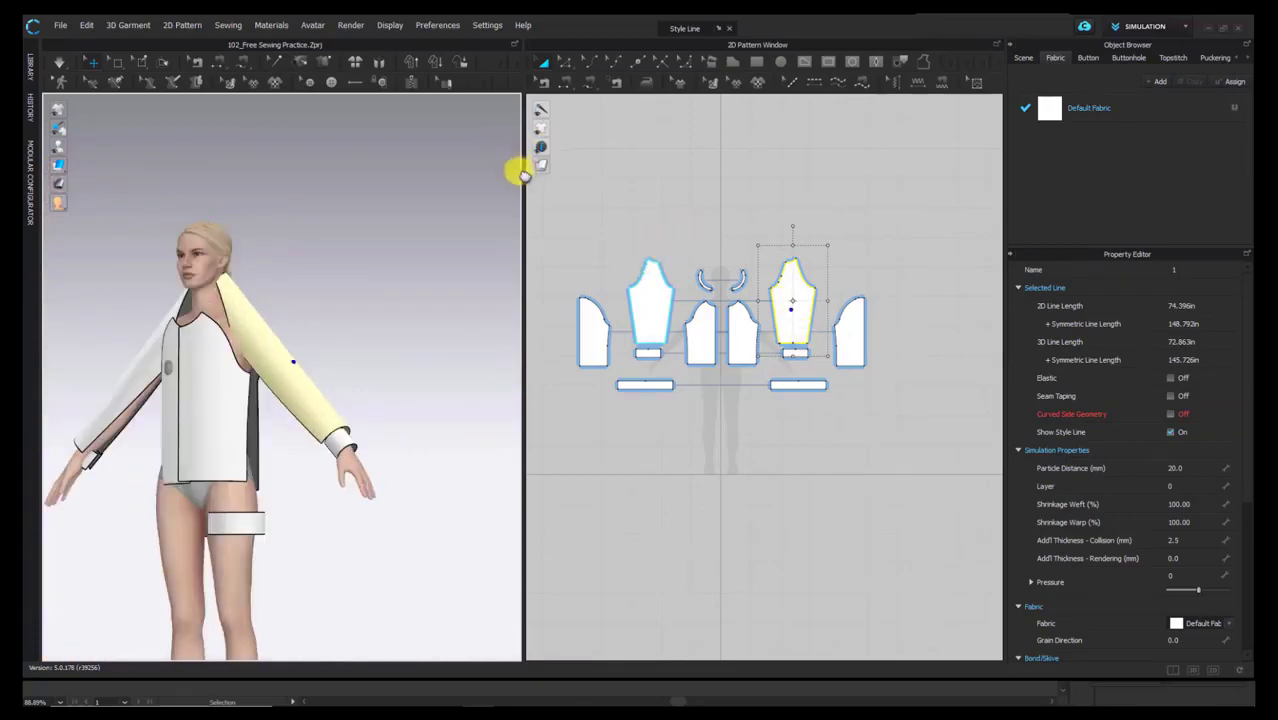
right_click_drag(384, 280, 425, 262)
middle_click_drag(425, 262, 460, 194)
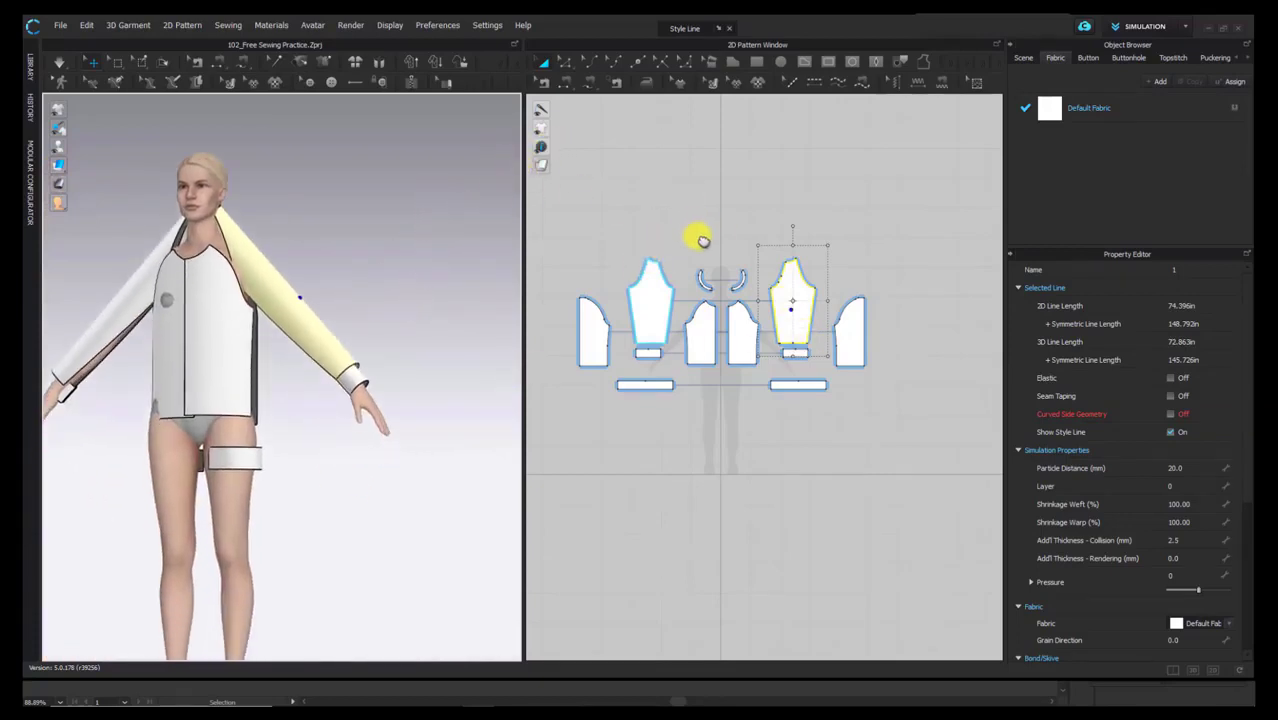
left_click(565, 62)
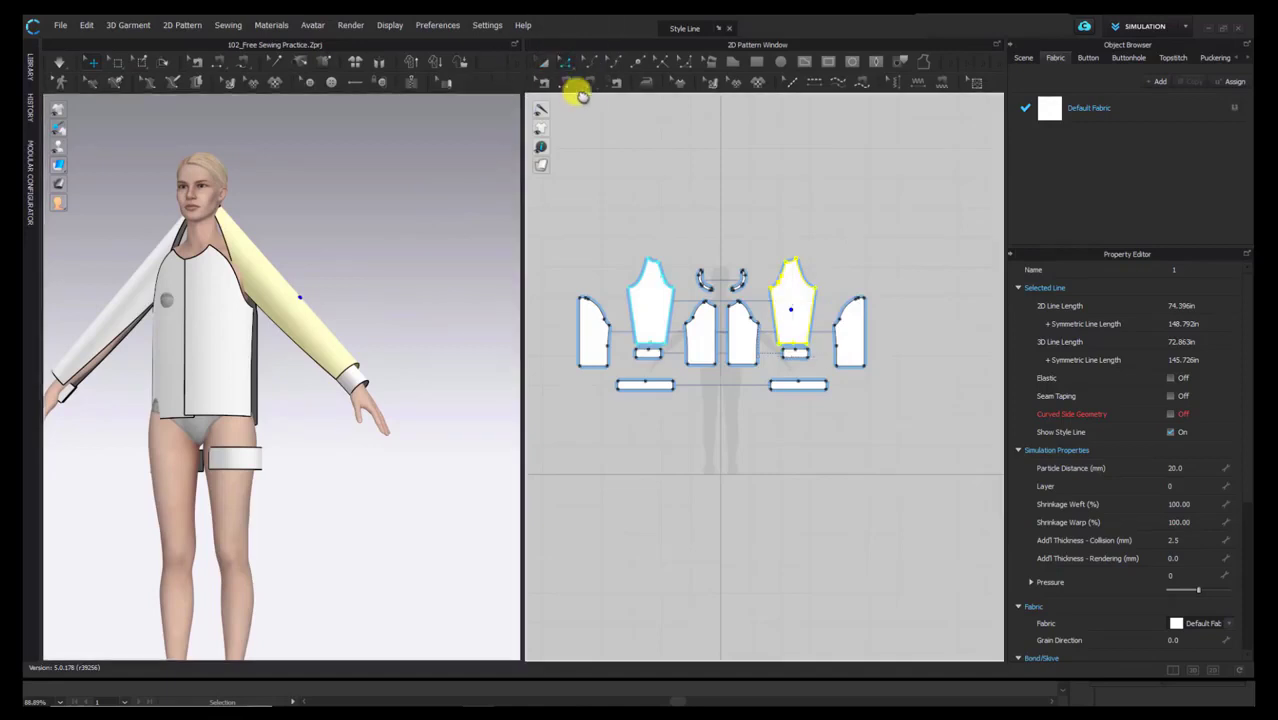
left_click(676, 232)
middle_click_drag(755, 350, 755, 321)
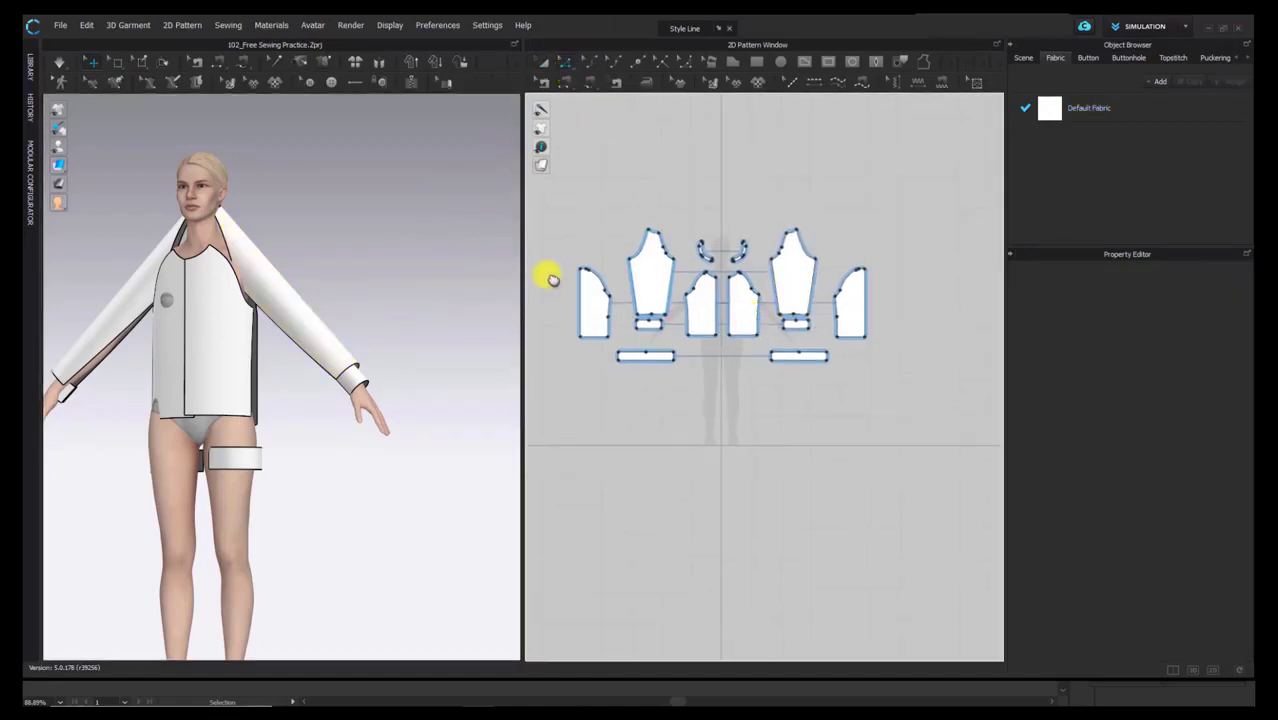
left_click_drag(527, 268, 405, 300)
scroll(659, 331, "up", 6)
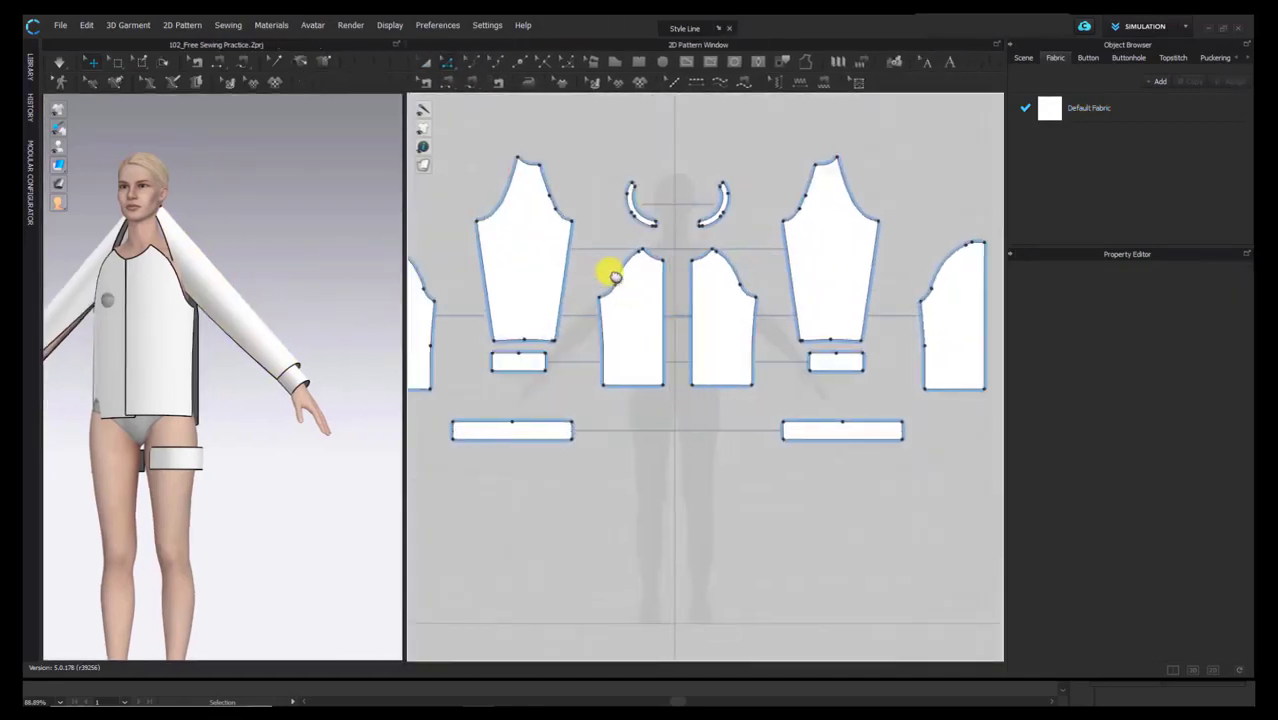
Step: Examine the flat pattern pieces in 2D alongside their arrangement around the avatar in 3D
scroll(701, 257, "up", 3)
scroll(643, 312, "down", 4)
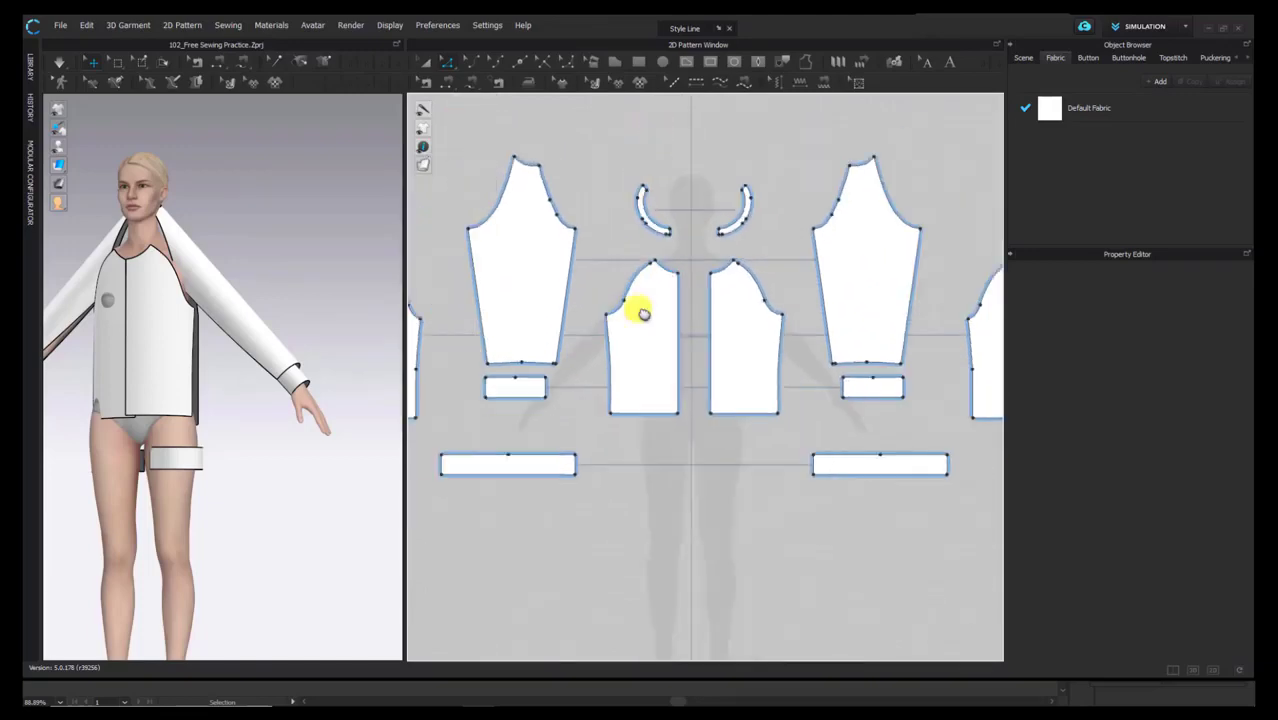
middle_click_drag(645, 314, 728, 295)
middle_click_drag(485, 320, 524, 350)
right_click_drag(314, 298, 310, 329)
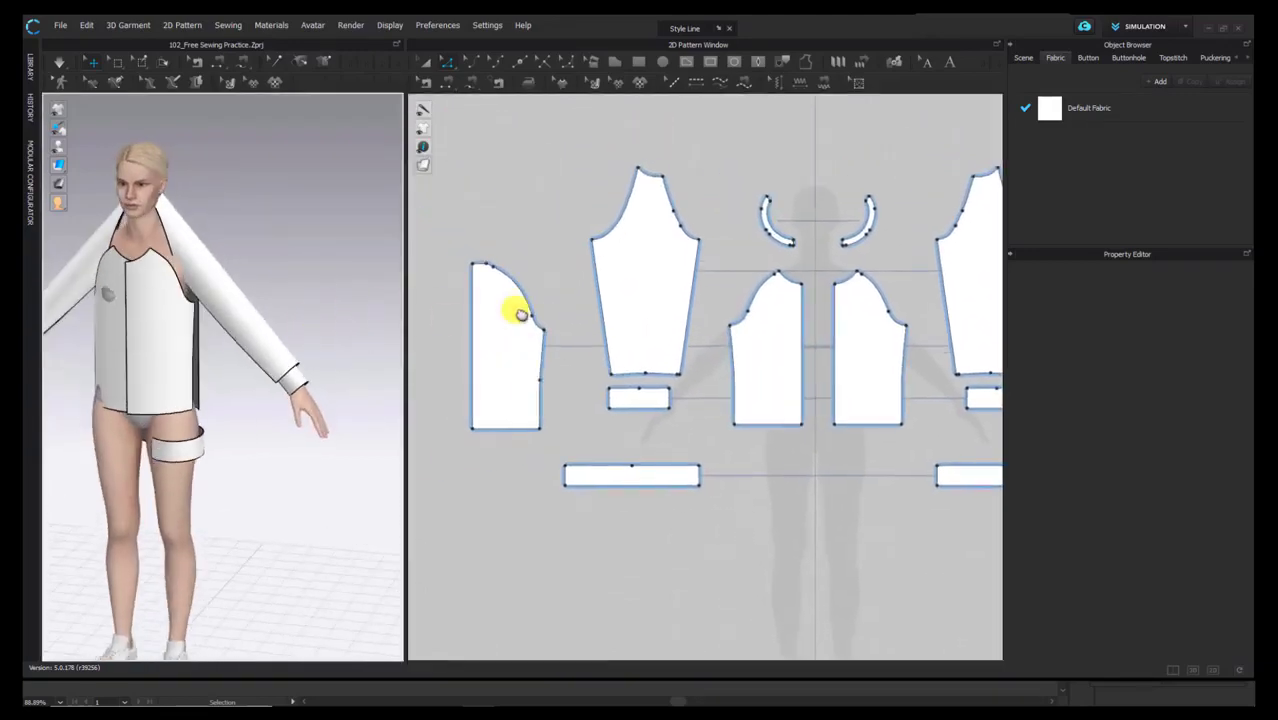
middle_click_drag(640, 332, 584, 366)
right_click_drag(250, 323, 203, 309)
right_click_drag(237, 216, 265, 217)
Step: Hide the avatar in the 3D window so only the arranged garment pieces are displayed
key("shift+a")
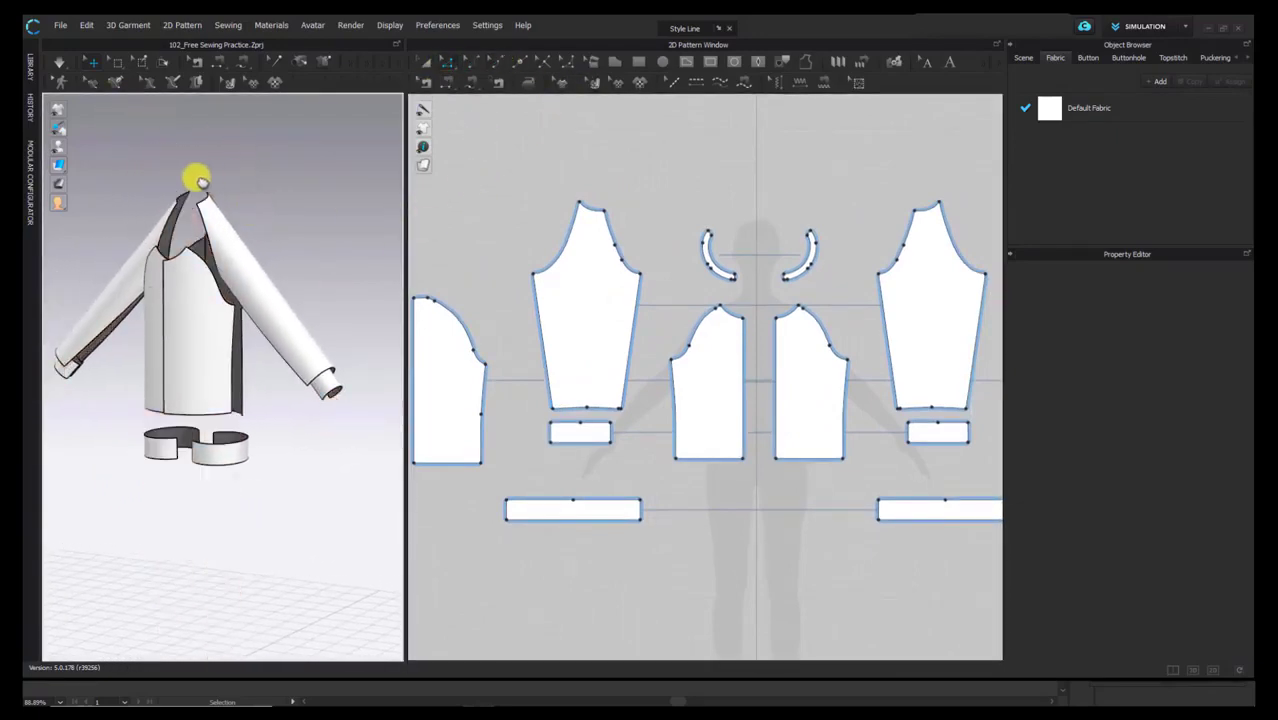
key("shift+a")
mouse_move(58, 148)
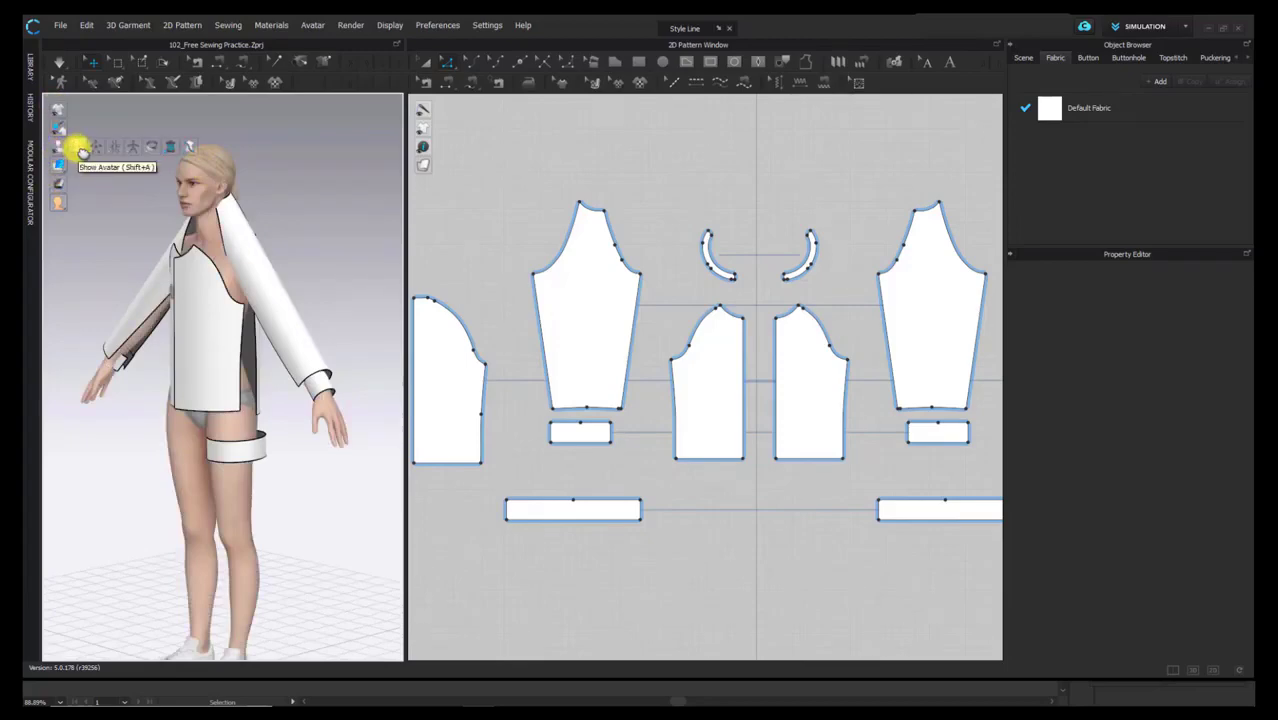
left_click(83, 149)
left_click(83, 149)
left_click(83, 149)
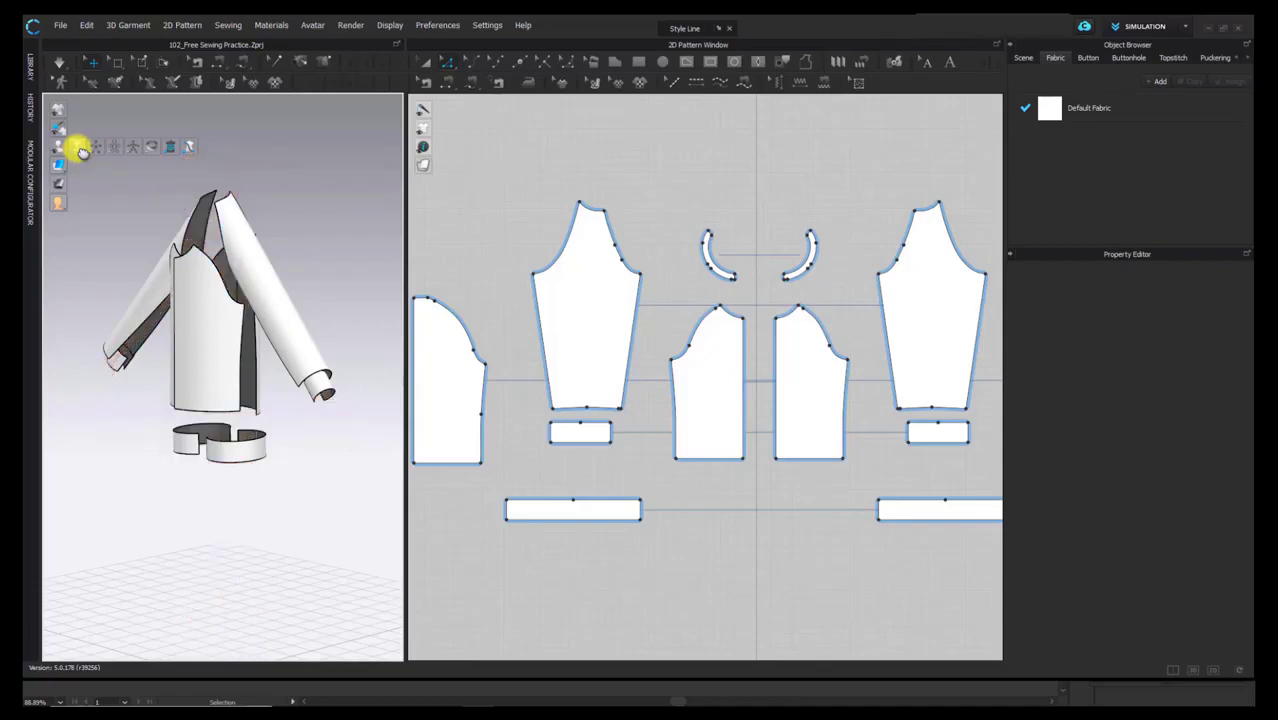
mouse_move(120, 230)
right_mouse_down()
mouse_move(142, 228)
mouse_move(120, 223)
right_mouse_up()
scroll(150, 221, "down", 2)
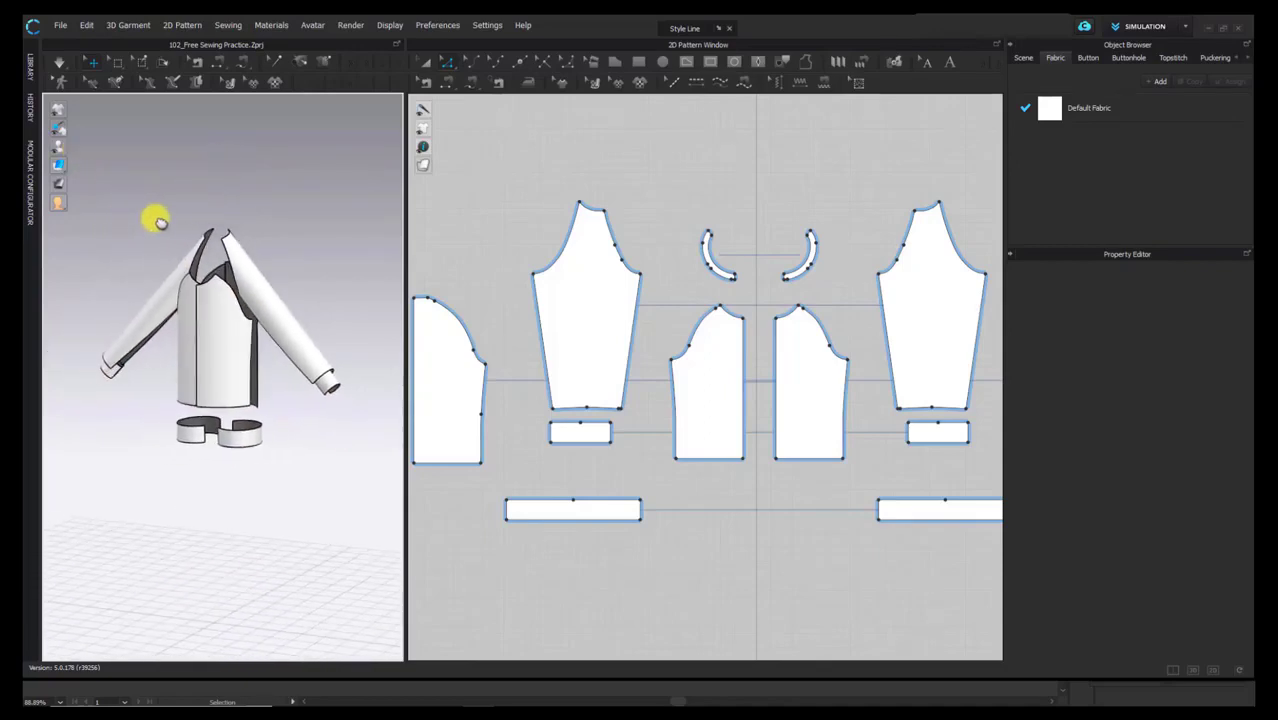
key("shift+a")
mouse_move(160, 220)
middle_mouse_down()
mouse_move(185, 222)
mouse_move(174, 202)
middle_mouse_up()
key("shift+a")
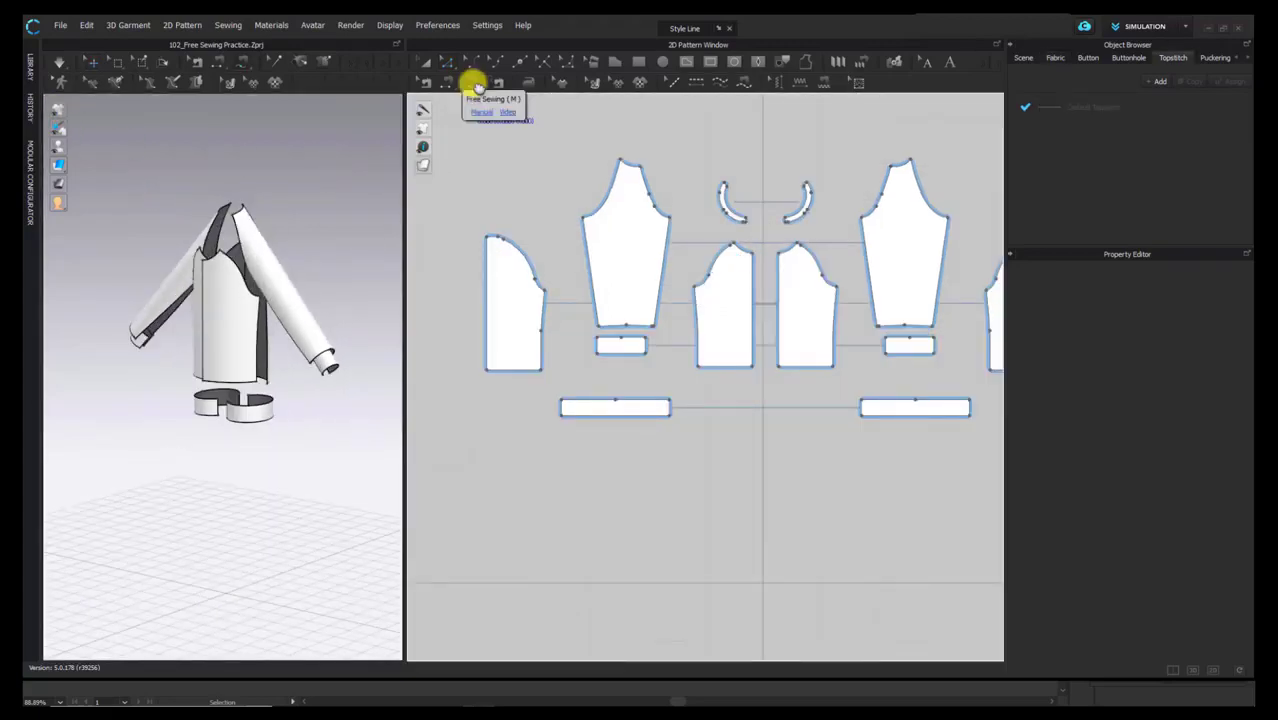
Step: Free-sew the sleeve's front raglan edge to the front panel's armhole curve, from the neckline down to the underarm
left_click(474, 83)
middle_click_drag(684, 226, 613, 168)
right_click_drag(299, 228, 285, 211)
scroll(288, 211, "up", 3)
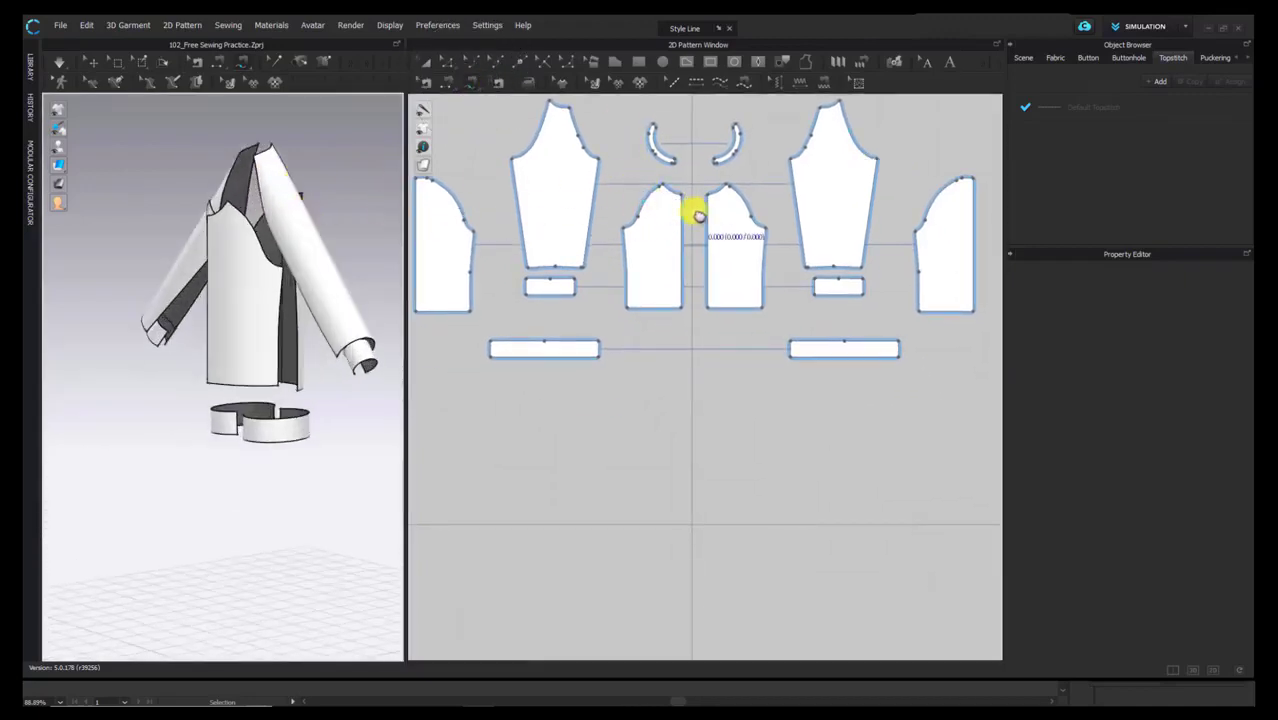
middle_click_drag(626, 215, 690, 322)
scroll(615, 270, "up", 3)
scroll(622, 200, "down", 4)
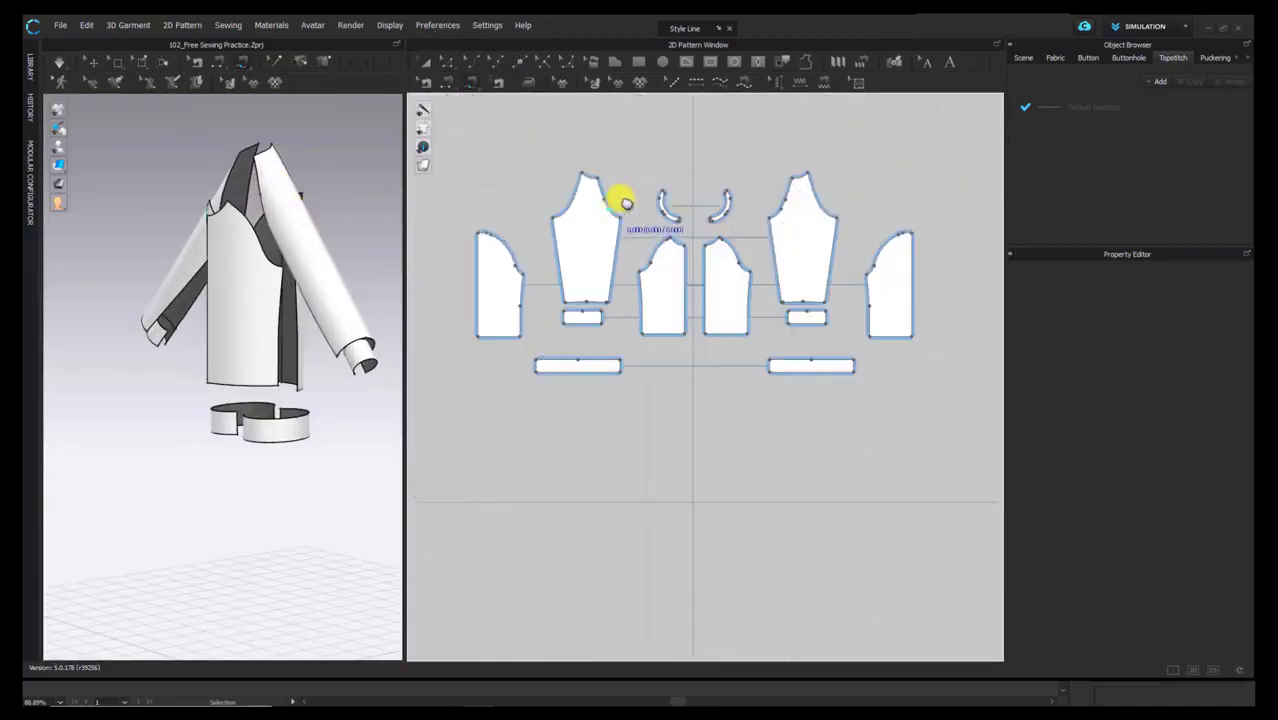
scroll(613, 195, "up", 1)
left_click(596, 186)
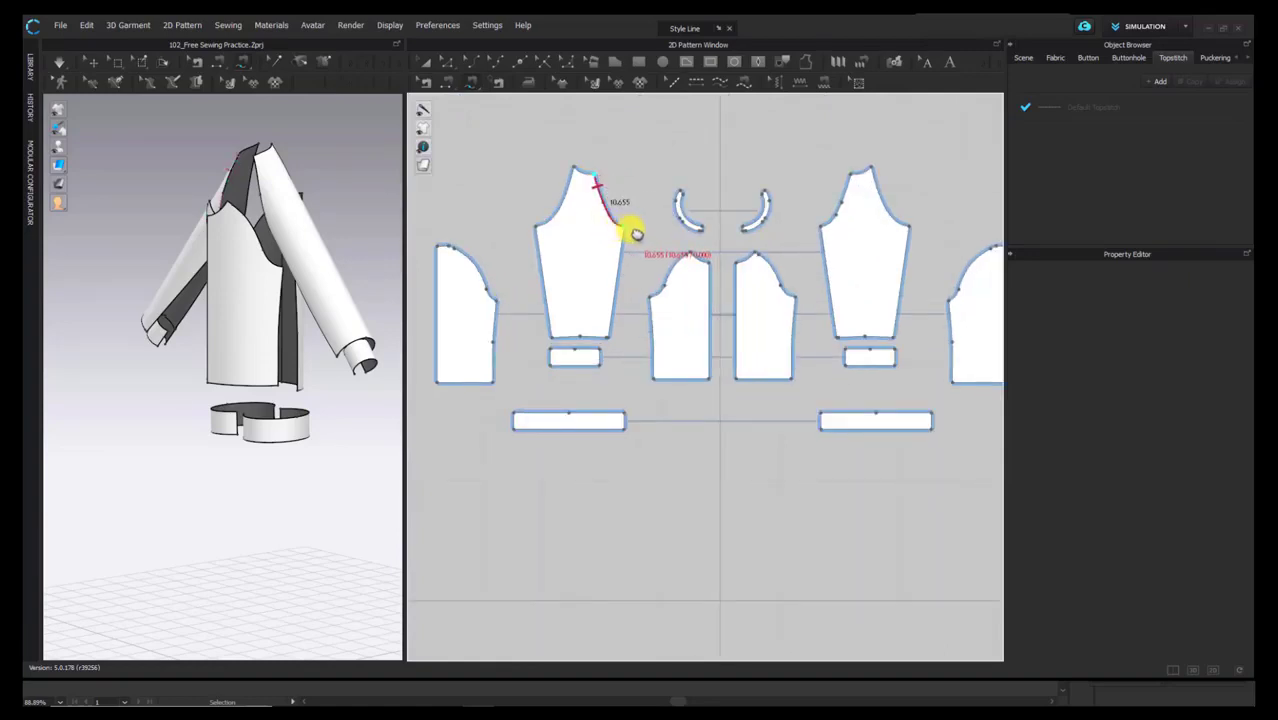
left_click(688, 258)
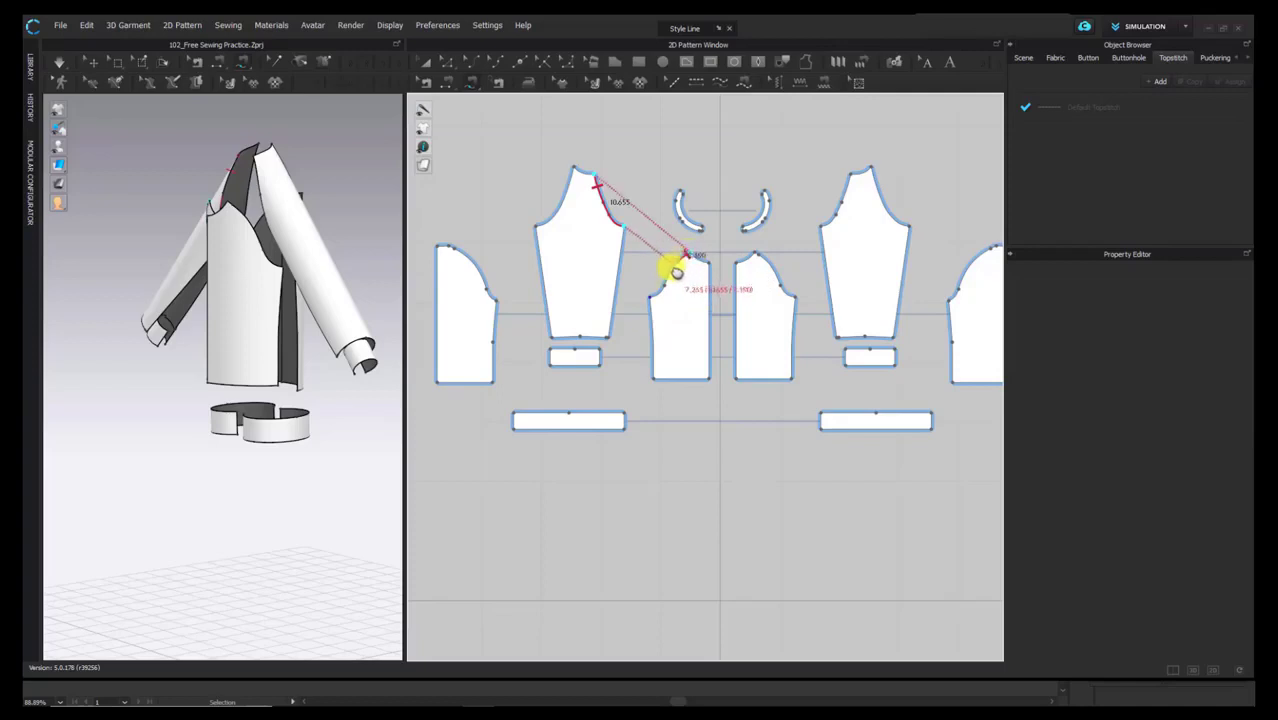
left_click(655, 297)
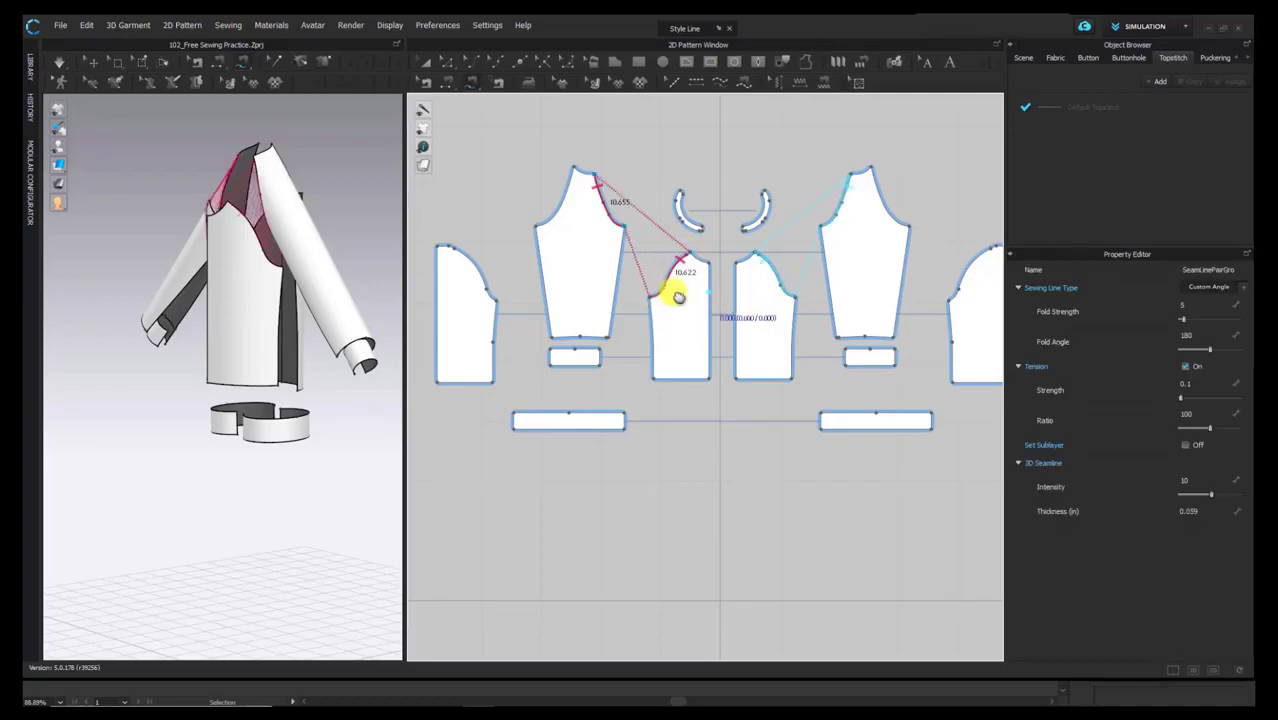
Step: Free-sew the front panel's side edge to the back panel's side edge in 3D, from underarm to hem
mouse_move(251, 305)
right_mouse_down()
mouse_move(334, 305)
mouse_move(272, 308)
right_mouse_up()
scroll(273, 309, "up", 2)
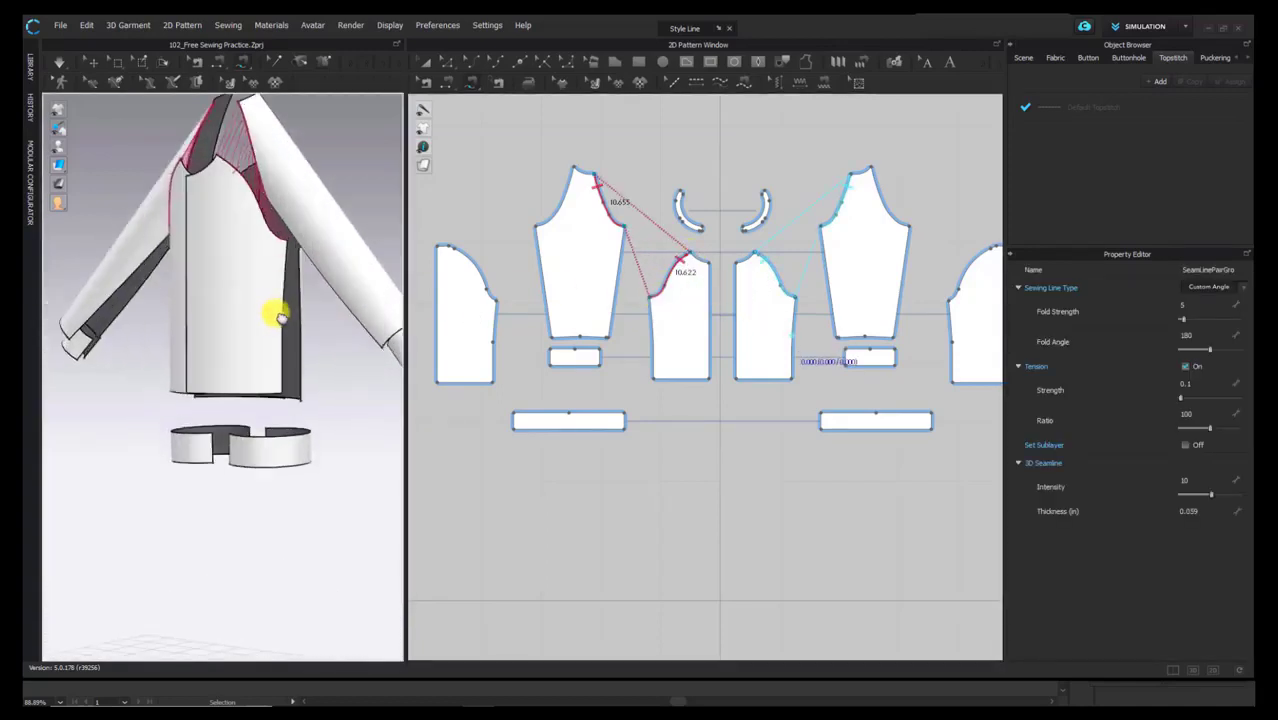
middle_click_drag(315, 311, 262, 312)
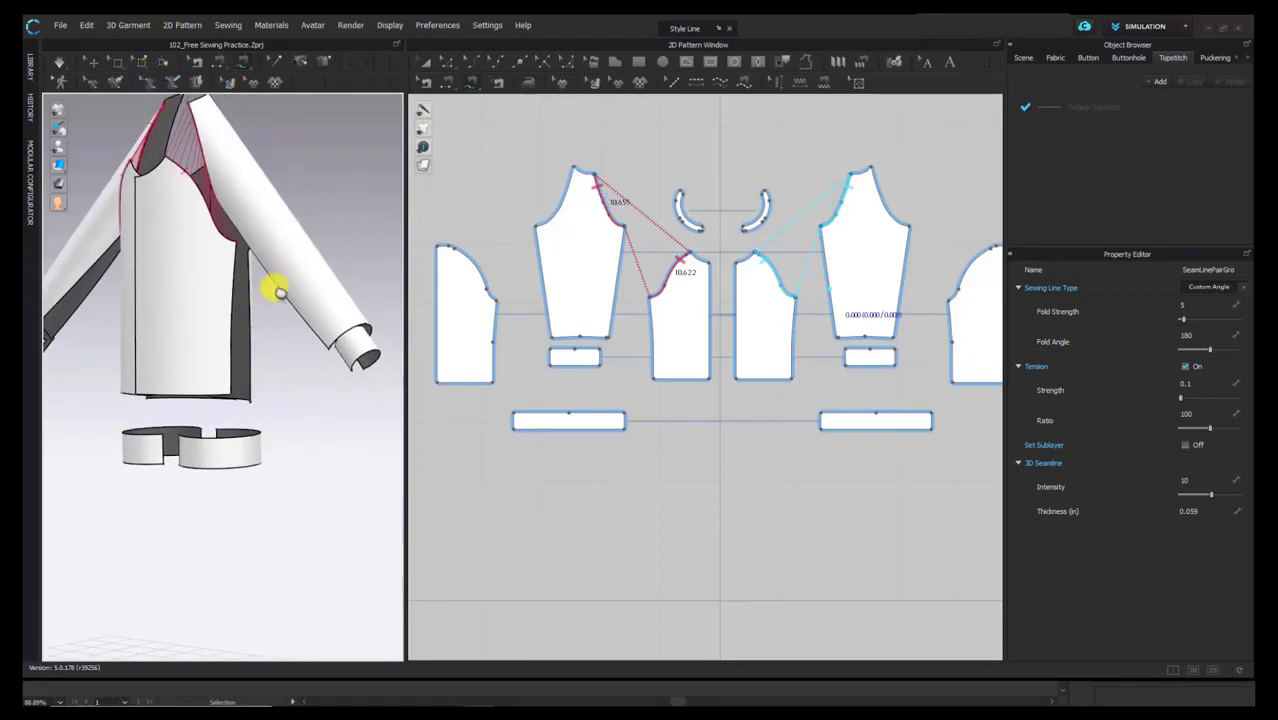
left_click(236, 263)
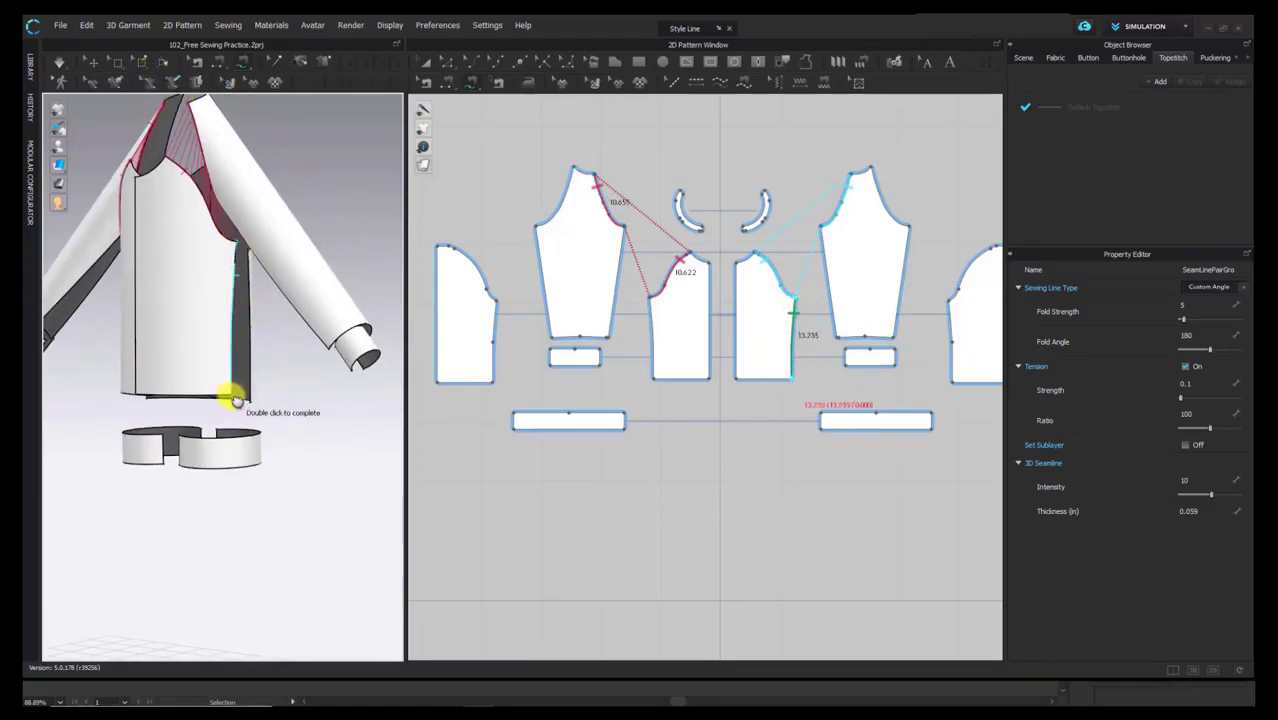
left_click(236, 400)
right_click_drag(260, 362, 125, 336)
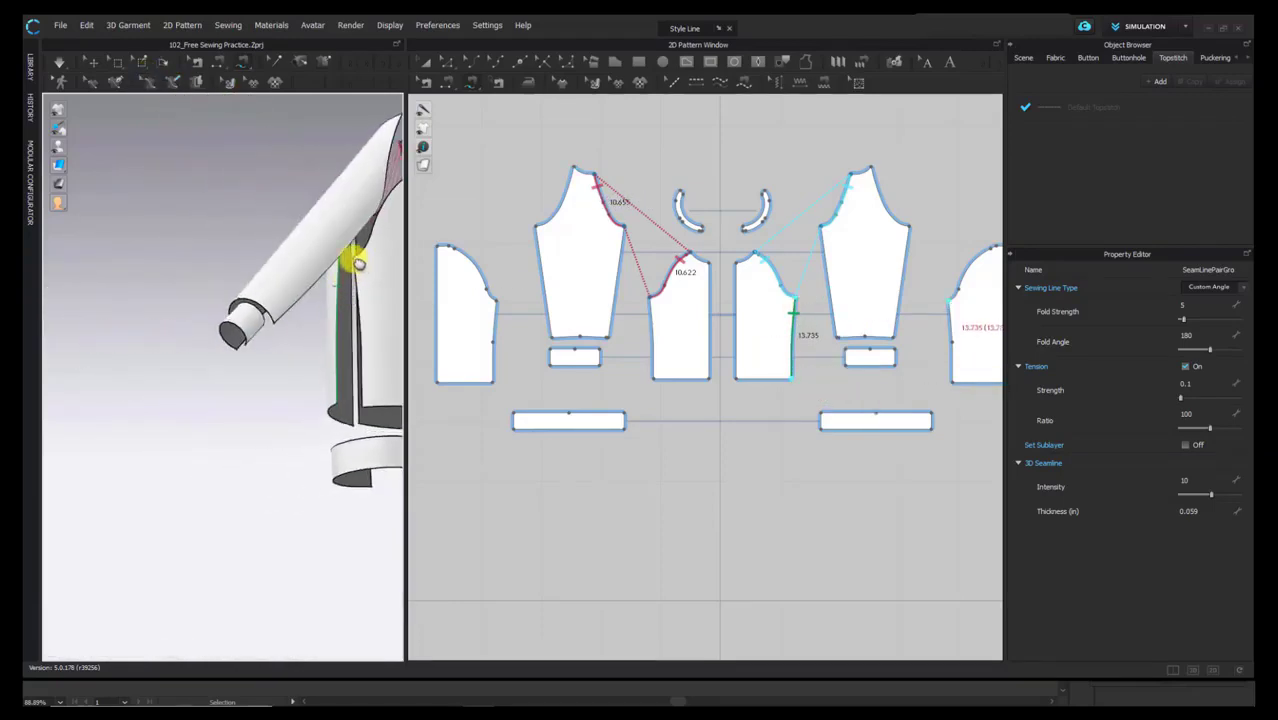
left_click(358, 274)
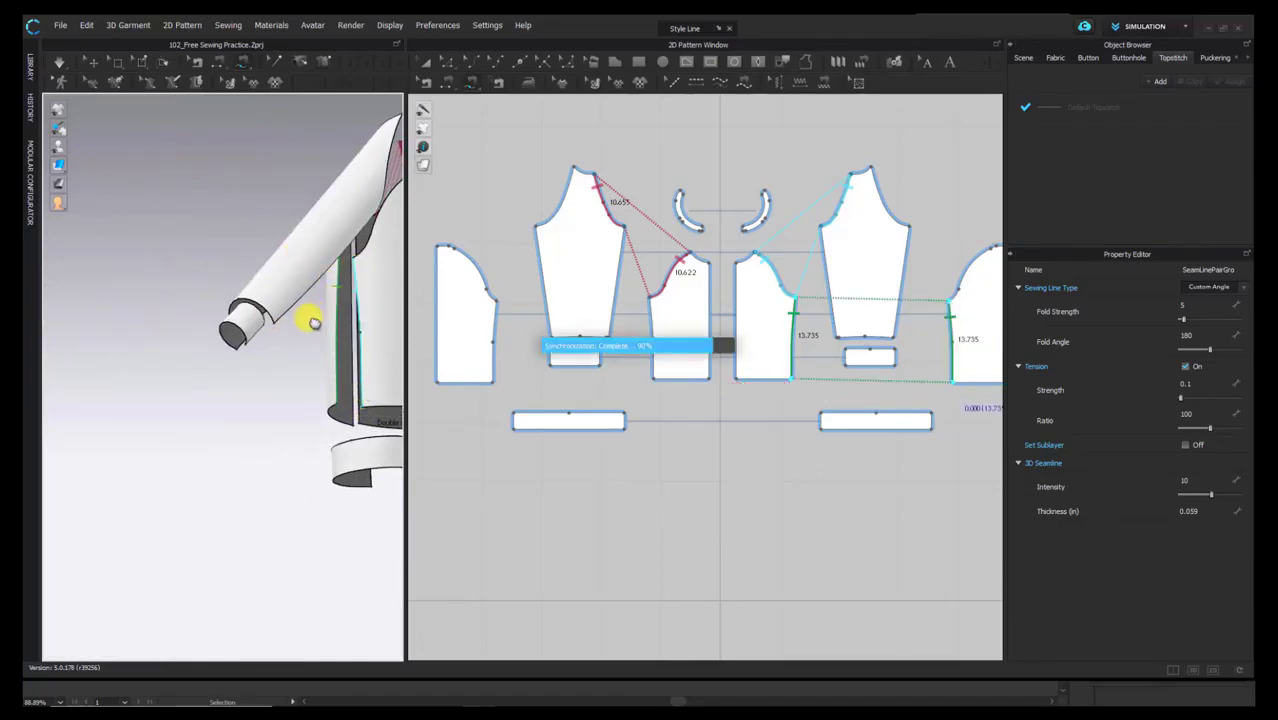
left_click(314, 331)
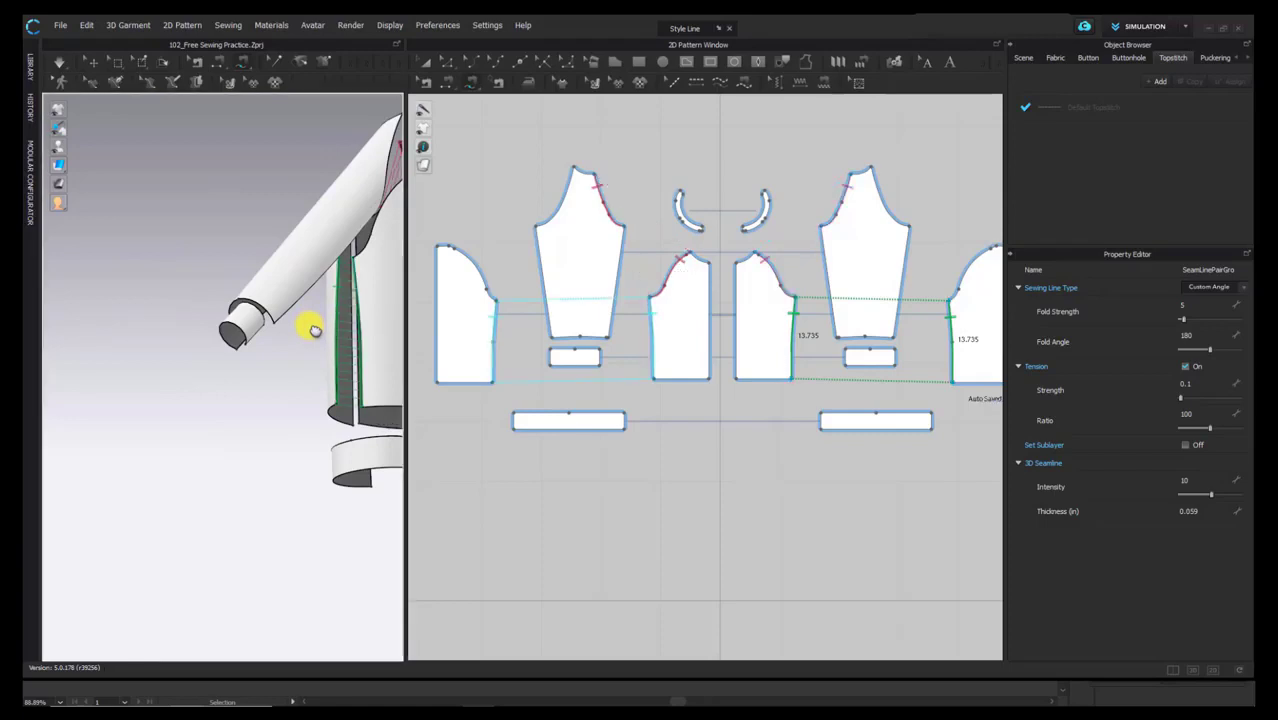
Step: Free-sew the back panel's armhole curve to the sleeve's back raglan edge, ending at the underarm
middle_click_drag(307, 327, 168, 294)
right_click_drag(168, 294, 110, 292)
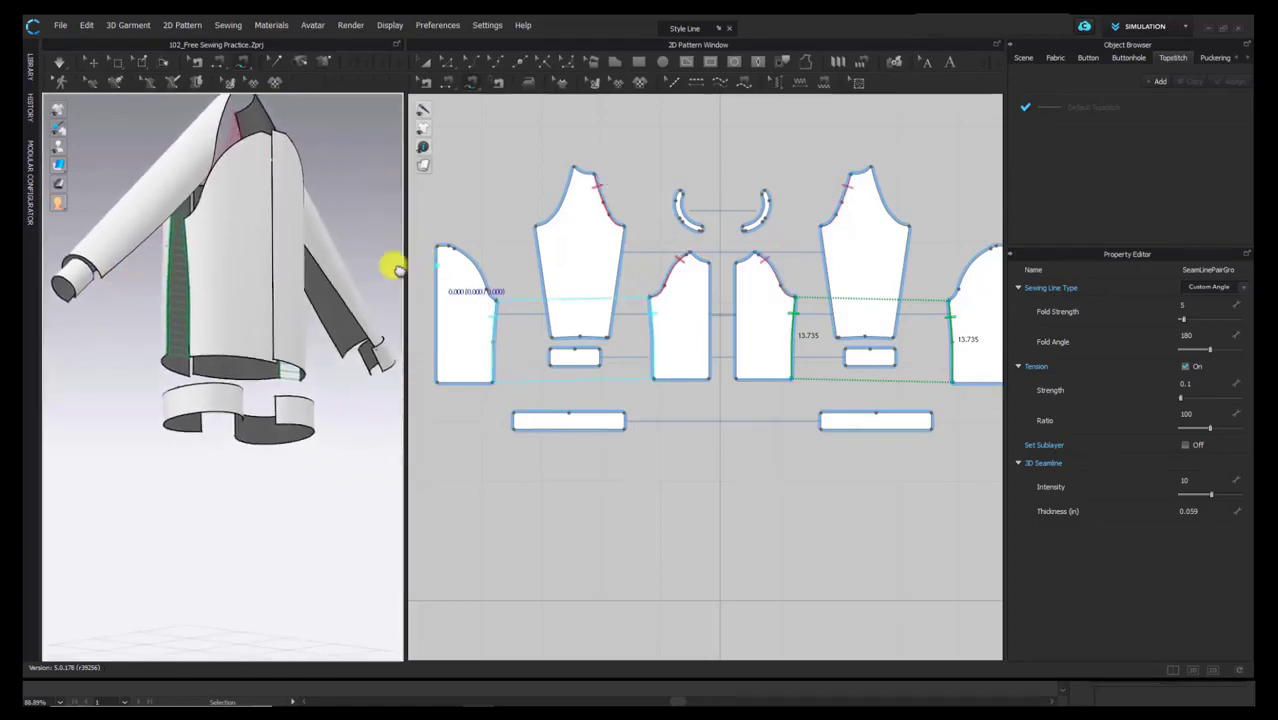
right_click_drag(396, 270, 217, 282)
scroll(753, 289, "down", 4)
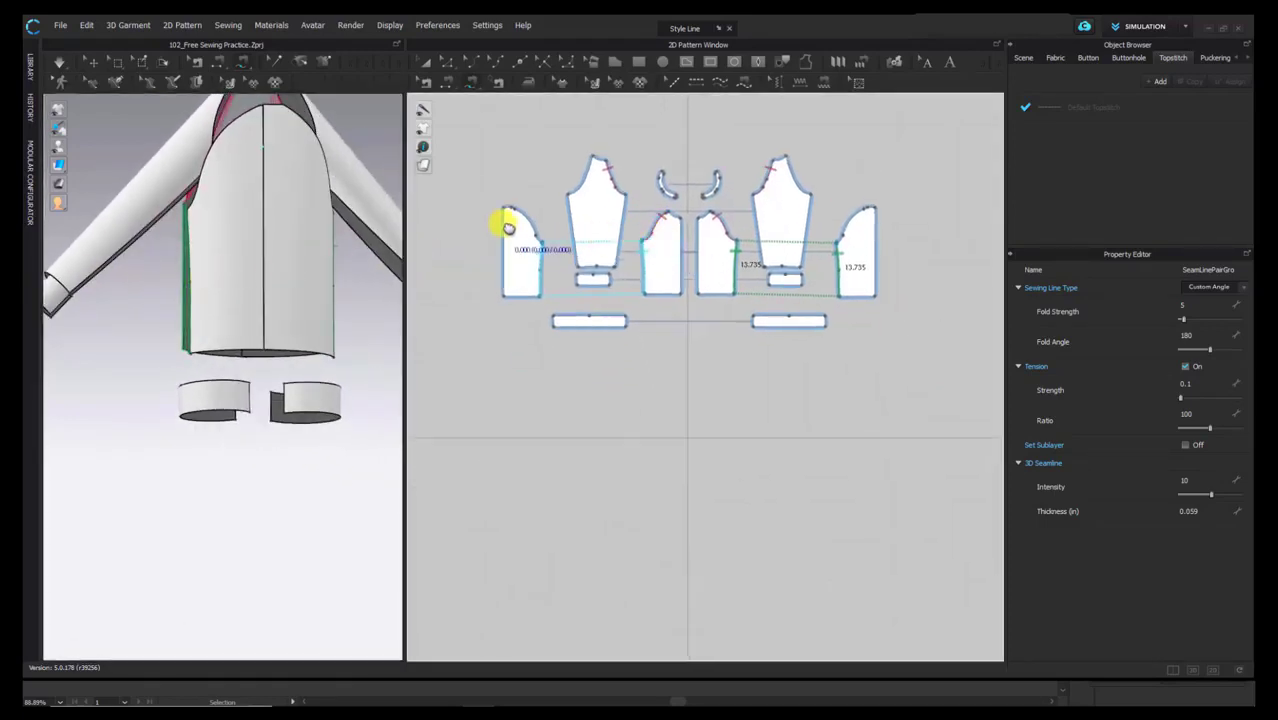
scroll(553, 204, "up", 3)
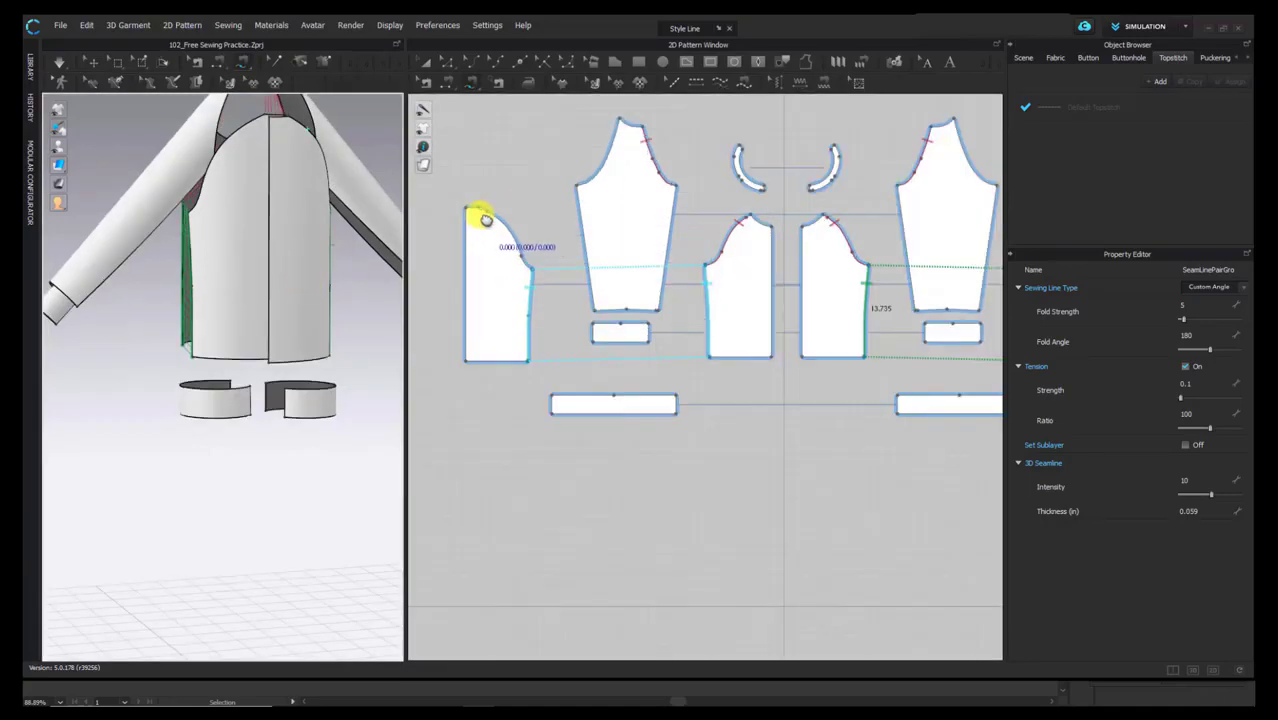
left_click(537, 276)
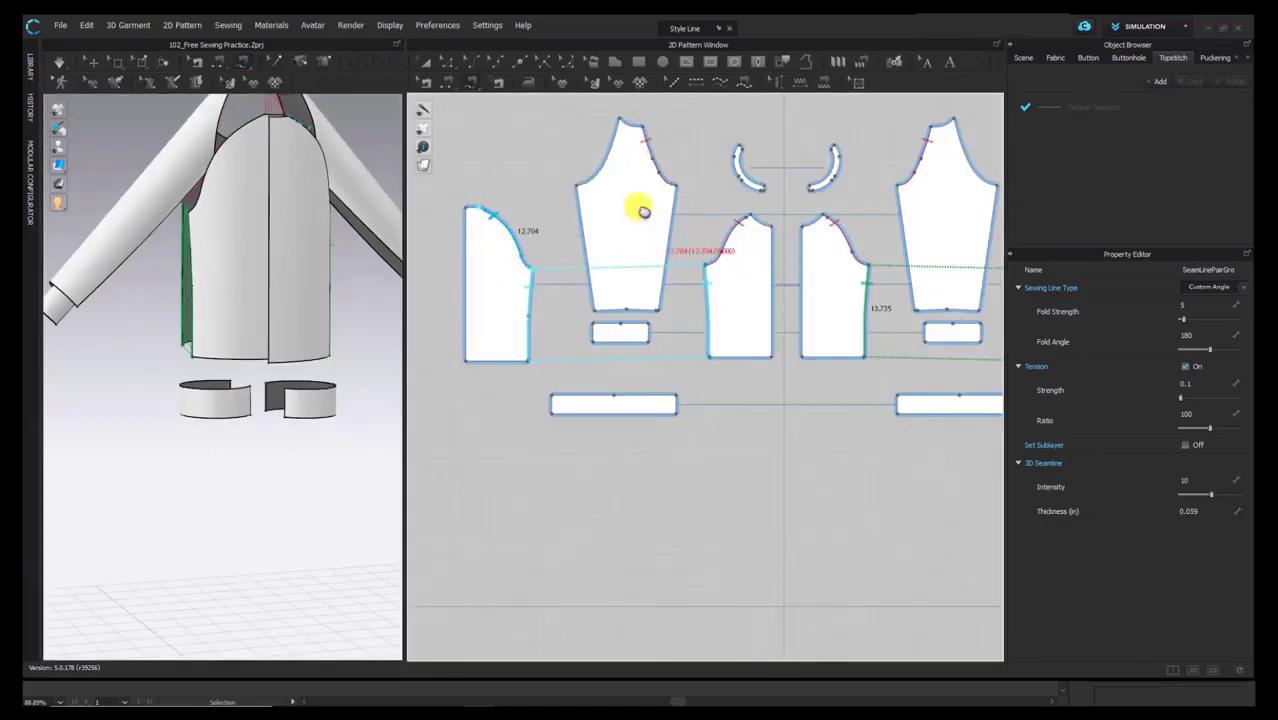
left_click(572, 178)
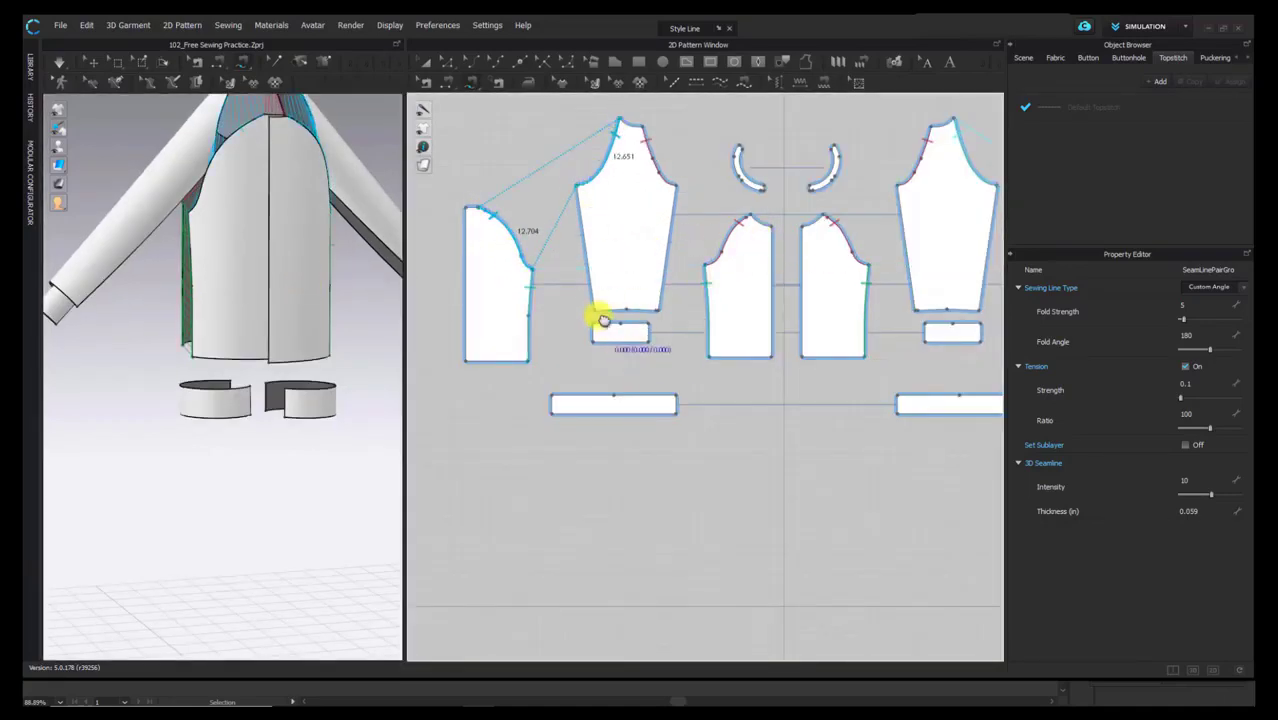
Step: Free-sew the sleeve's lower edge to the upper edge of the cuff along their full widths
left_click(663, 314)
left_click(595, 324)
left_click(651, 325)
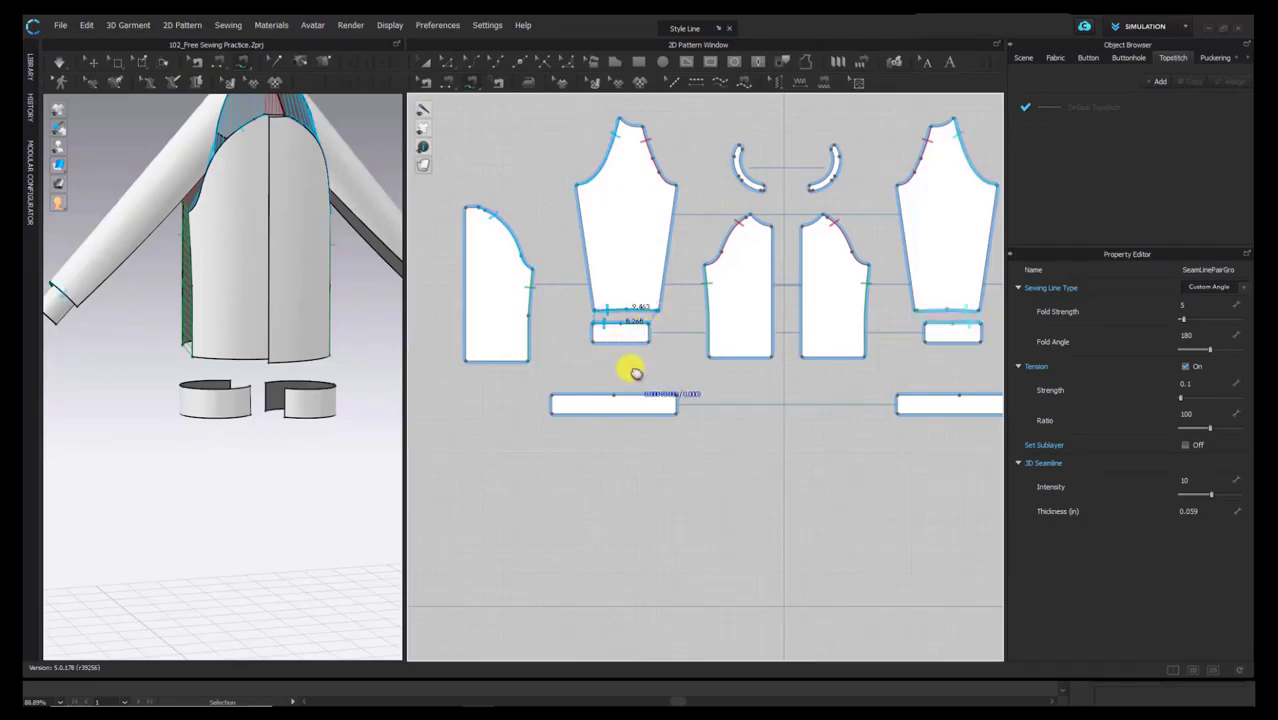
Step: Start a free-sewing seam along the full outer curve of the collar half, beginning at its front end
scroll(633, 371, "down", 3)
scroll(716, 274, "up", 3)
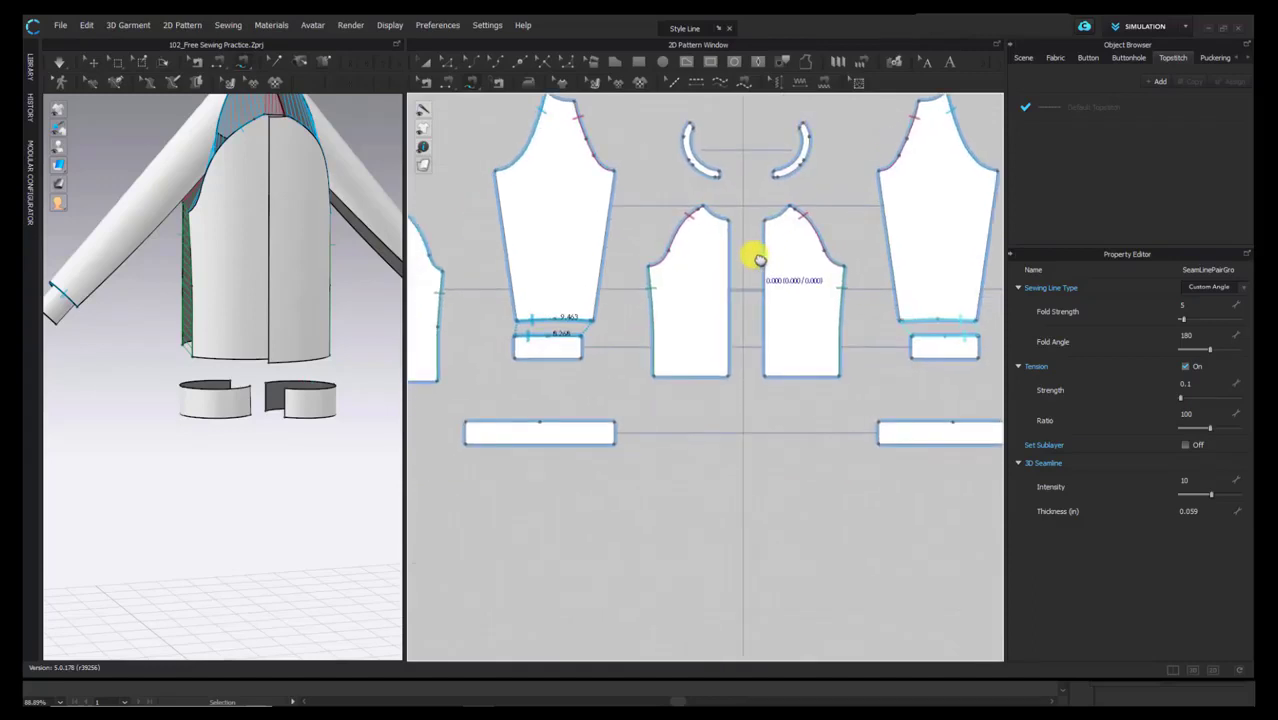
scroll(793, 214, "down", 3)
scroll(750, 250, "up", 1)
scroll(750, 250, "up", 4)
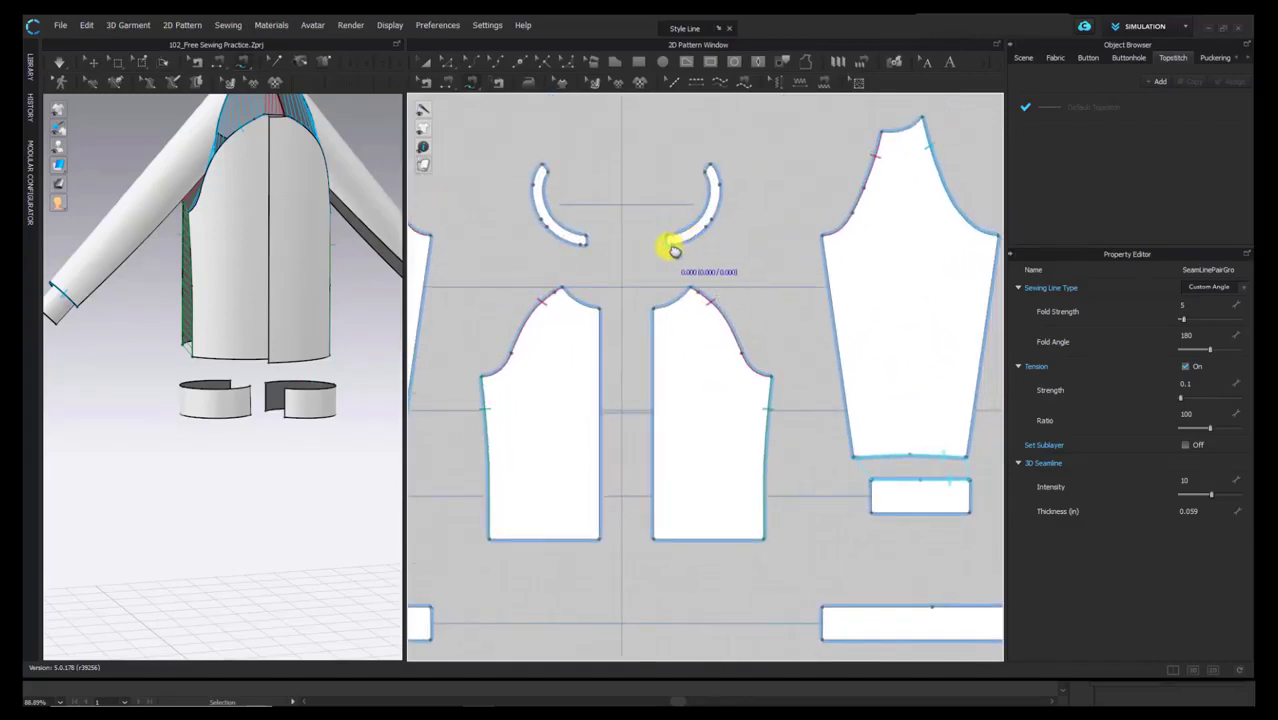
scroll(669, 247, "up", 3)
left_click(671, 232)
middle_click_drag(706, 228, 656, 268)
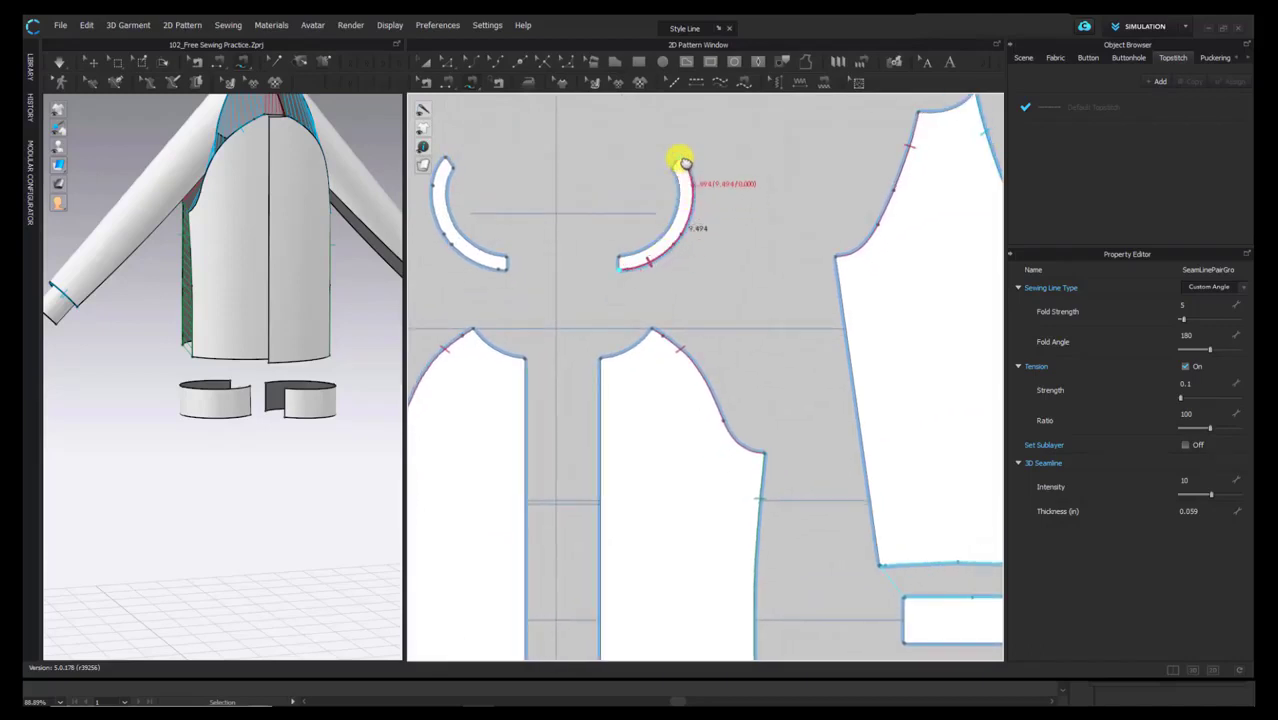
left_click(681, 169)
Step: Sew the collar's outer curve to the front panel's neckline, the sleeve's top edge and the back panel's neckline in sequence
middle_click_drag(655, 262, 618, 250)
left_click(617, 250)
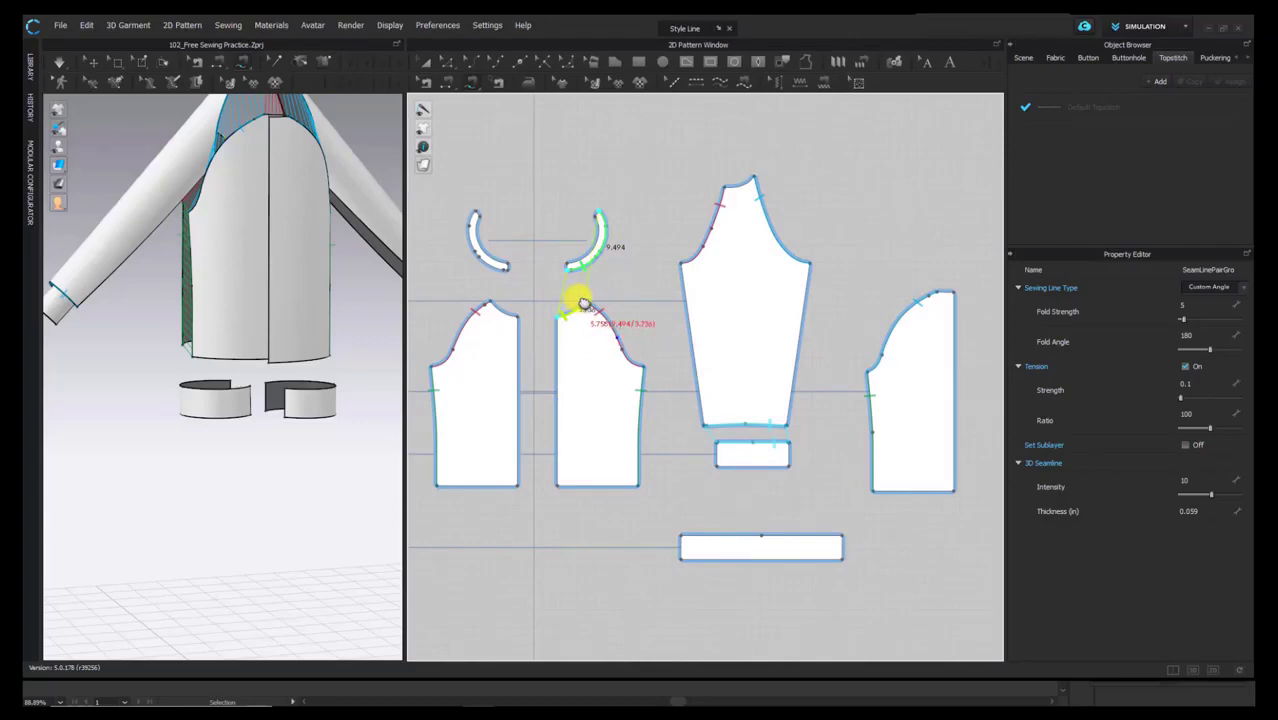
scroll(856, 300, "up", 4)
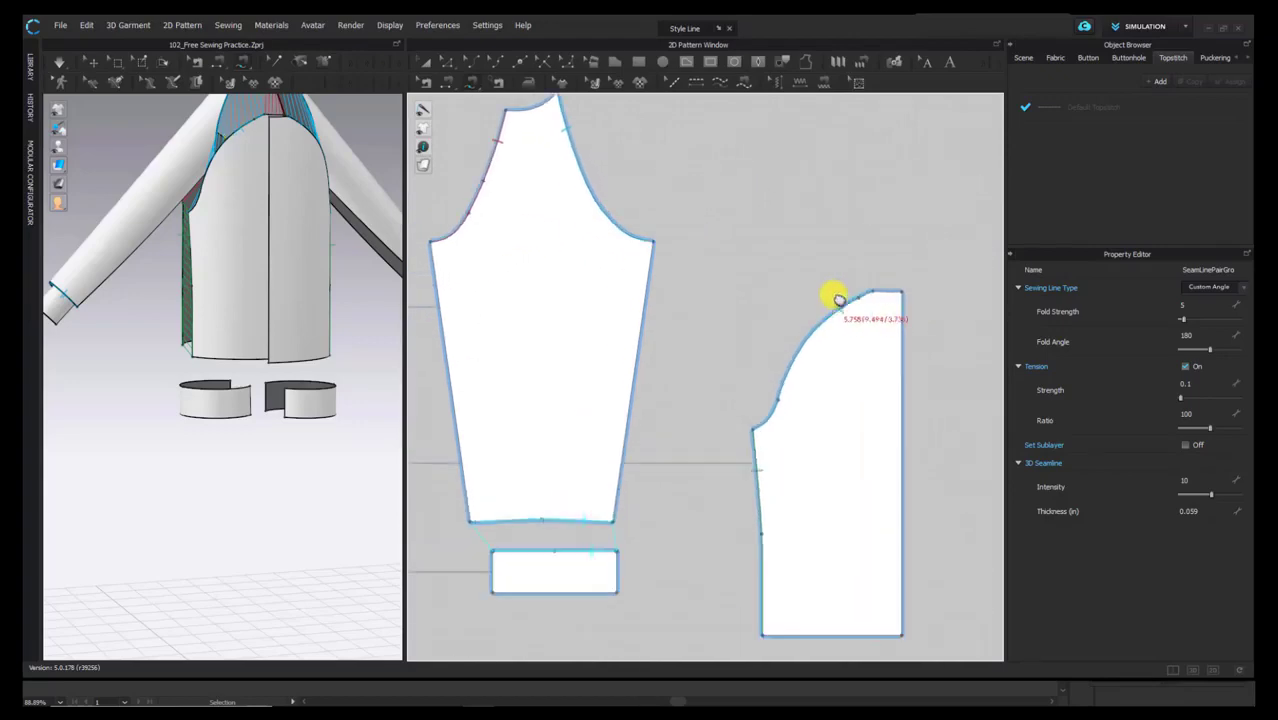
scroll(884, 300, "down", 3)
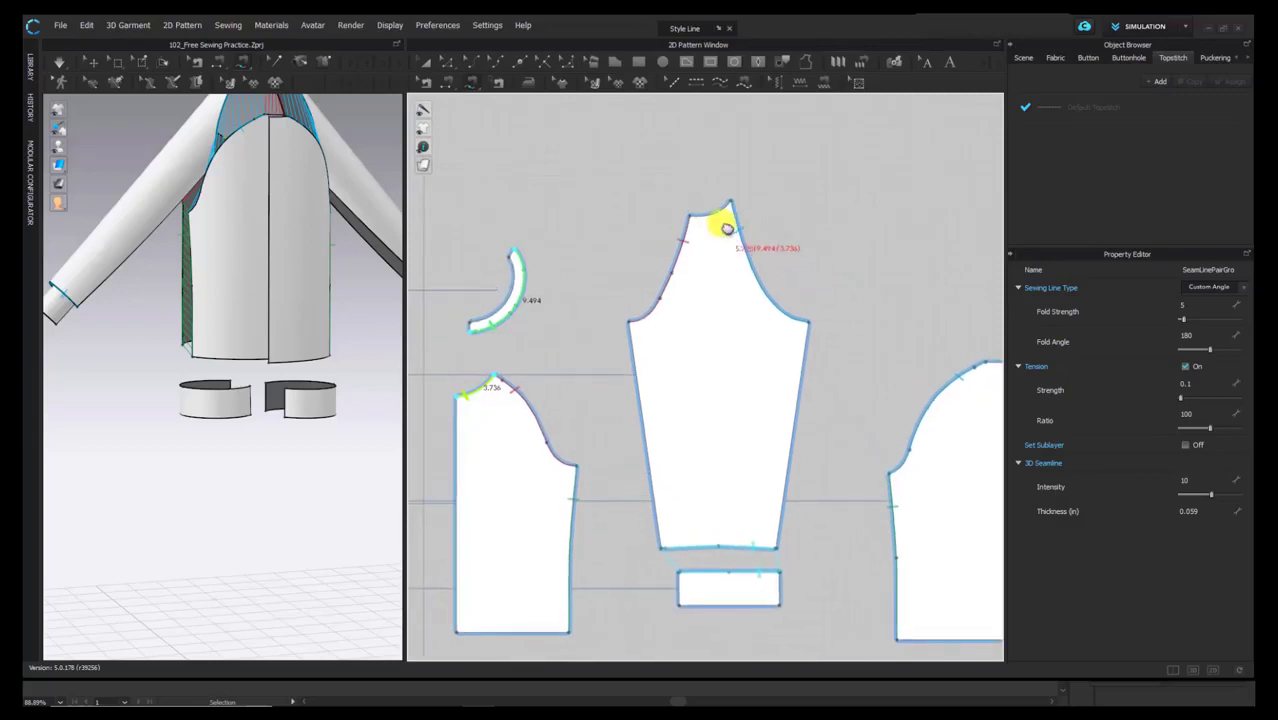
left_click(696, 219)
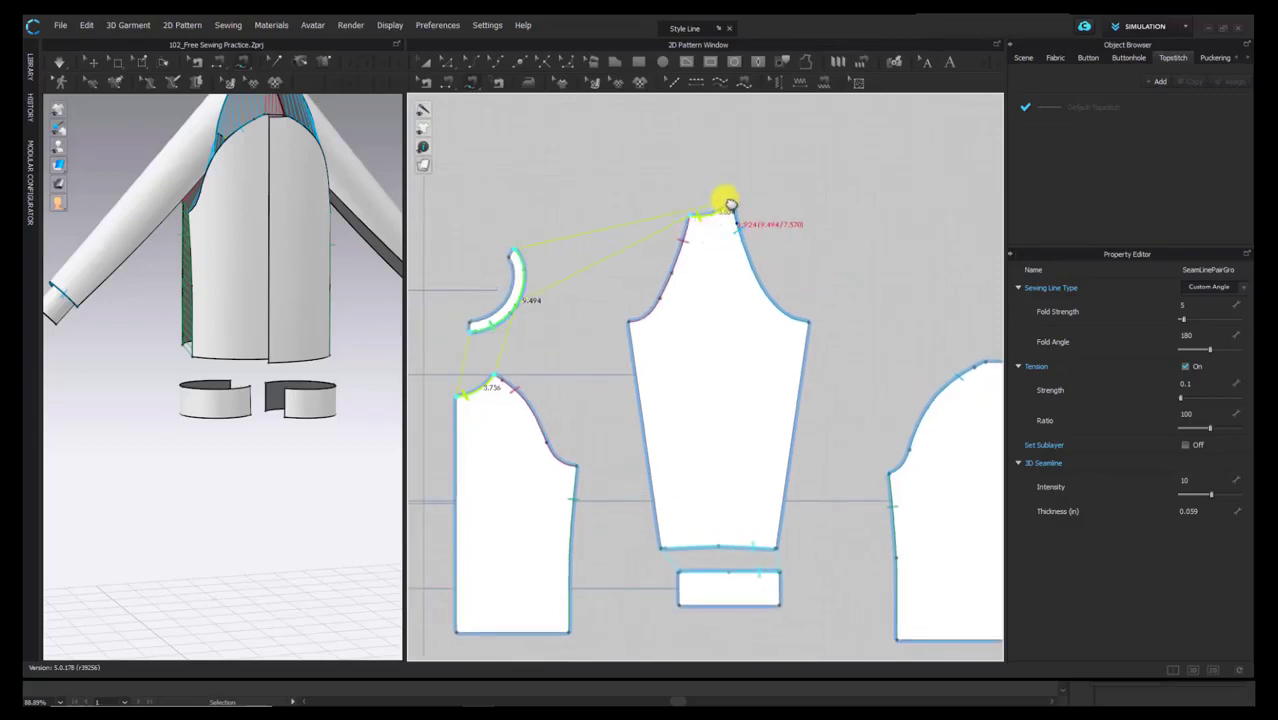
middle_click_drag(844, 340, 776, 300)
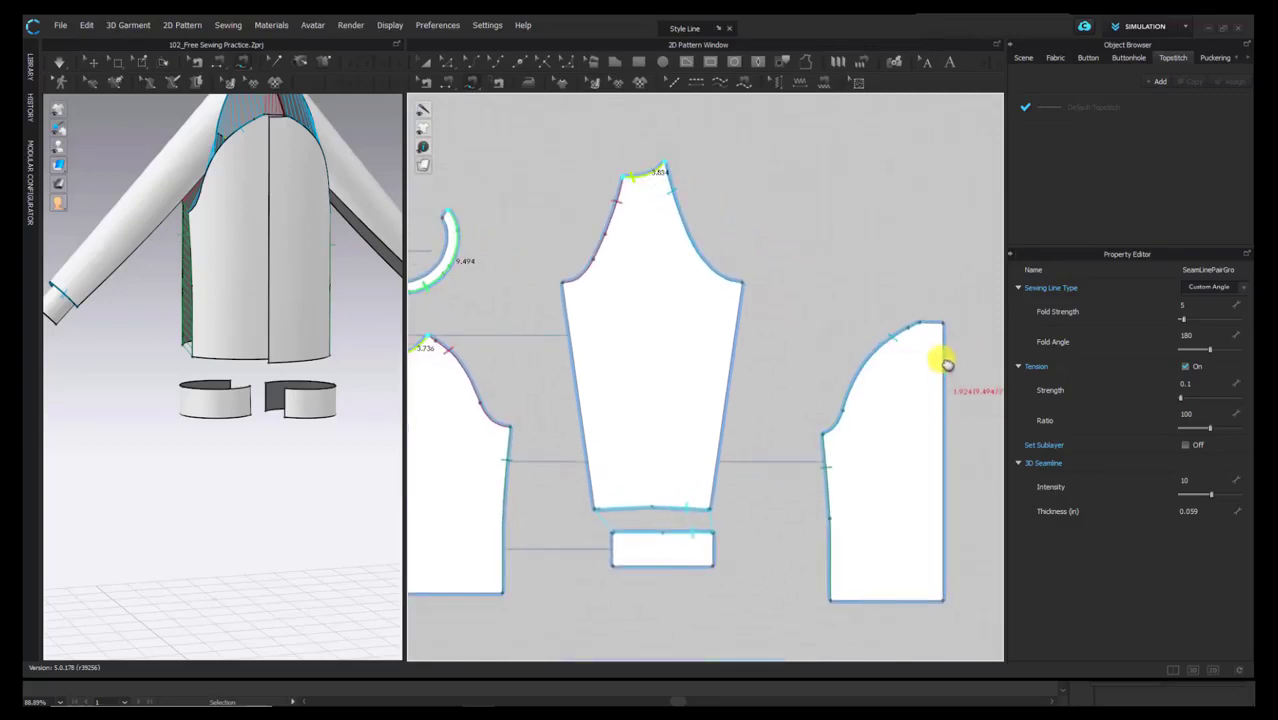
left_click(921, 323)
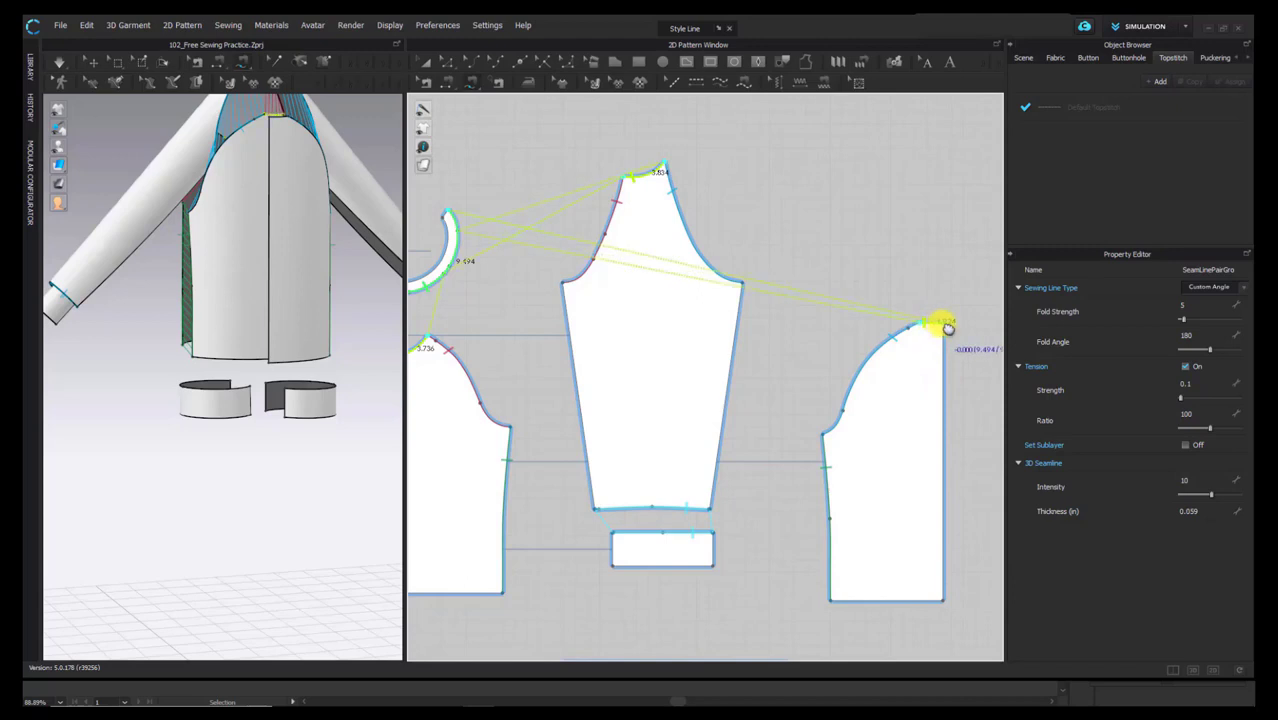
left_click(962, 326)
scroll(285, 434, "down", 3)
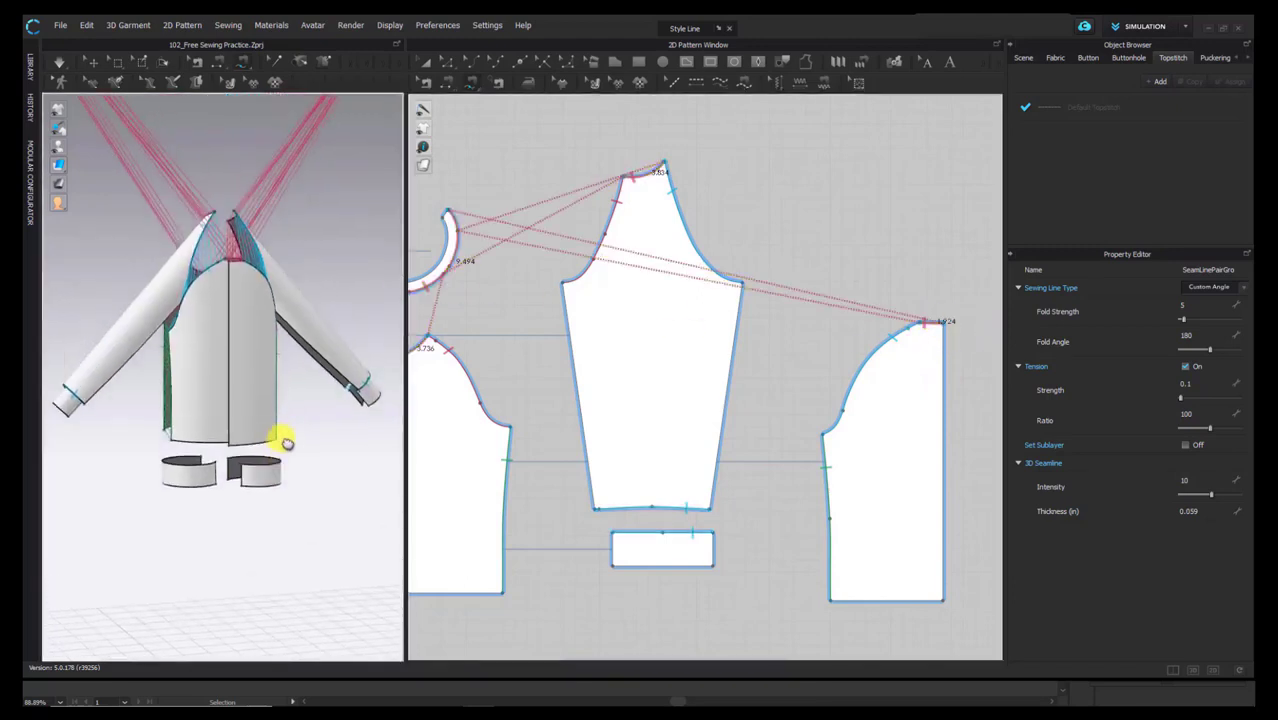
Step: Show the avatar in 3D and switch to selecting and moving garment pieces
middle_click_drag(270, 431, 290, 502)
scroll(290, 502, "down", 3)
key("shift+a")
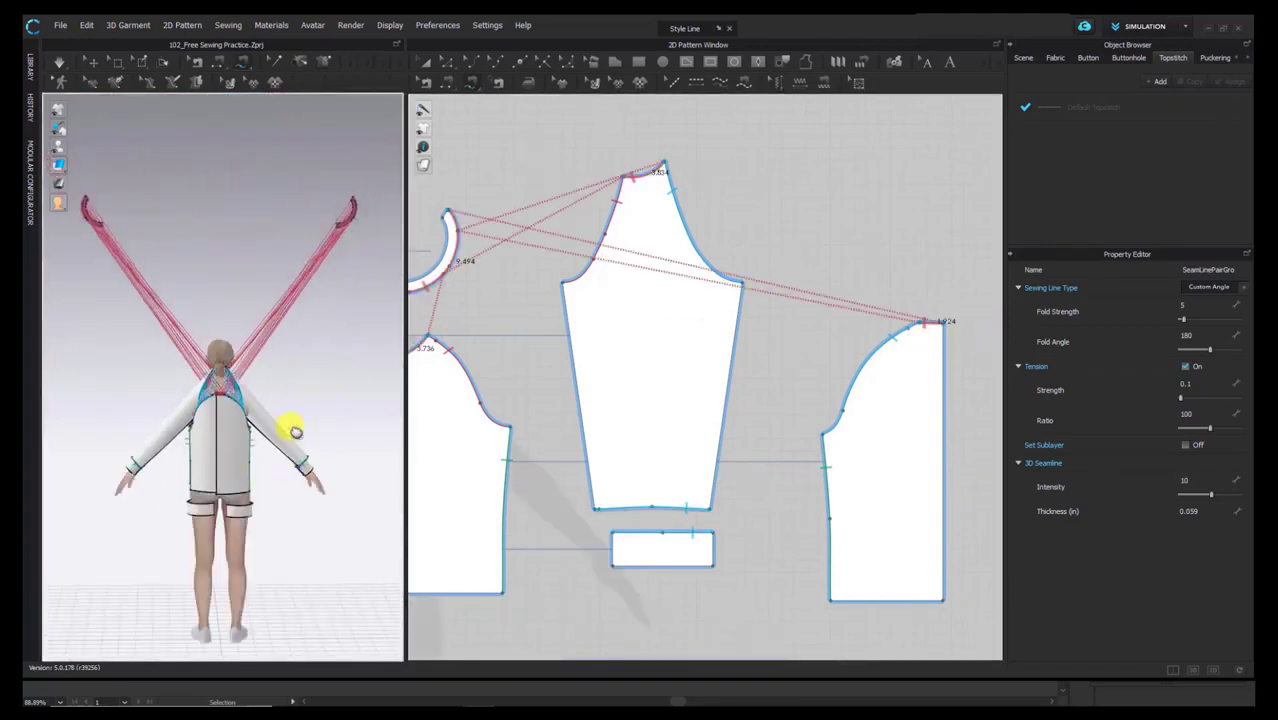
right_click_drag(304, 374, 230, 376)
left_click(92, 62)
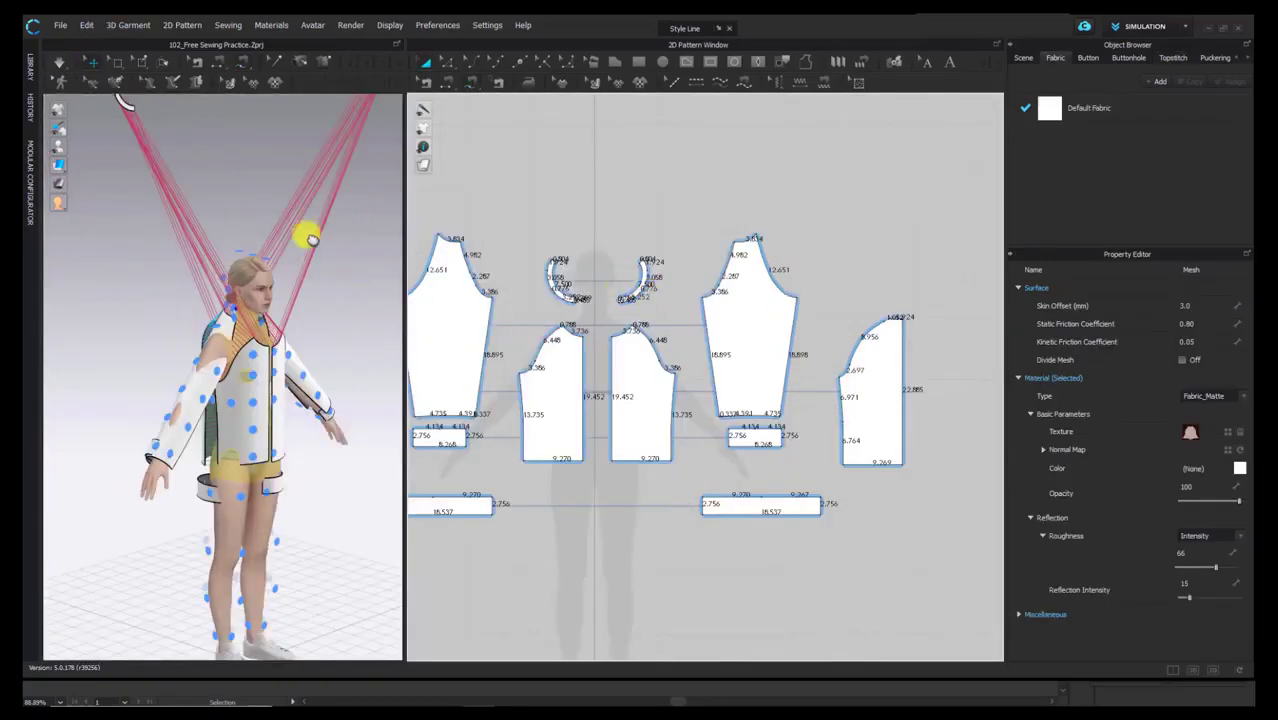
right_click_drag(192, 138, 136, 140)
left_click(134, 138)
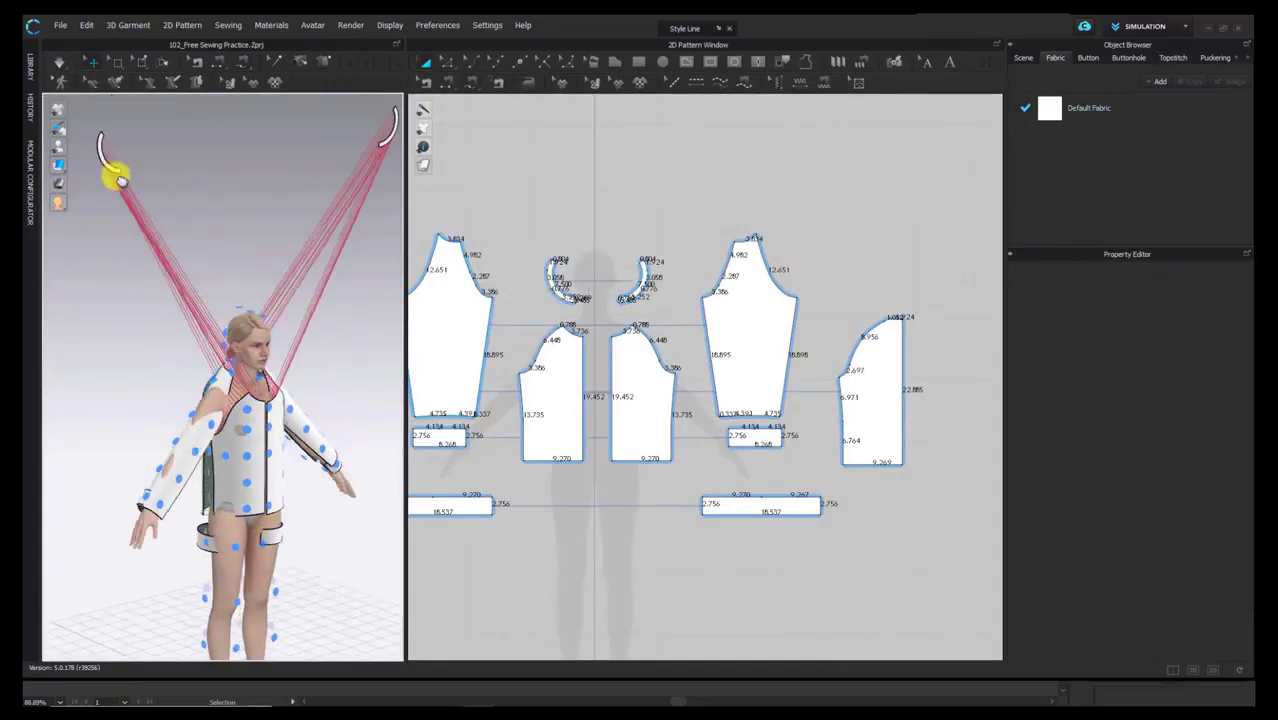
Step: Bring the raised collar pieces down beside the avatar's head
left_click(117, 176)
scroll(262, 384, "up", 5)
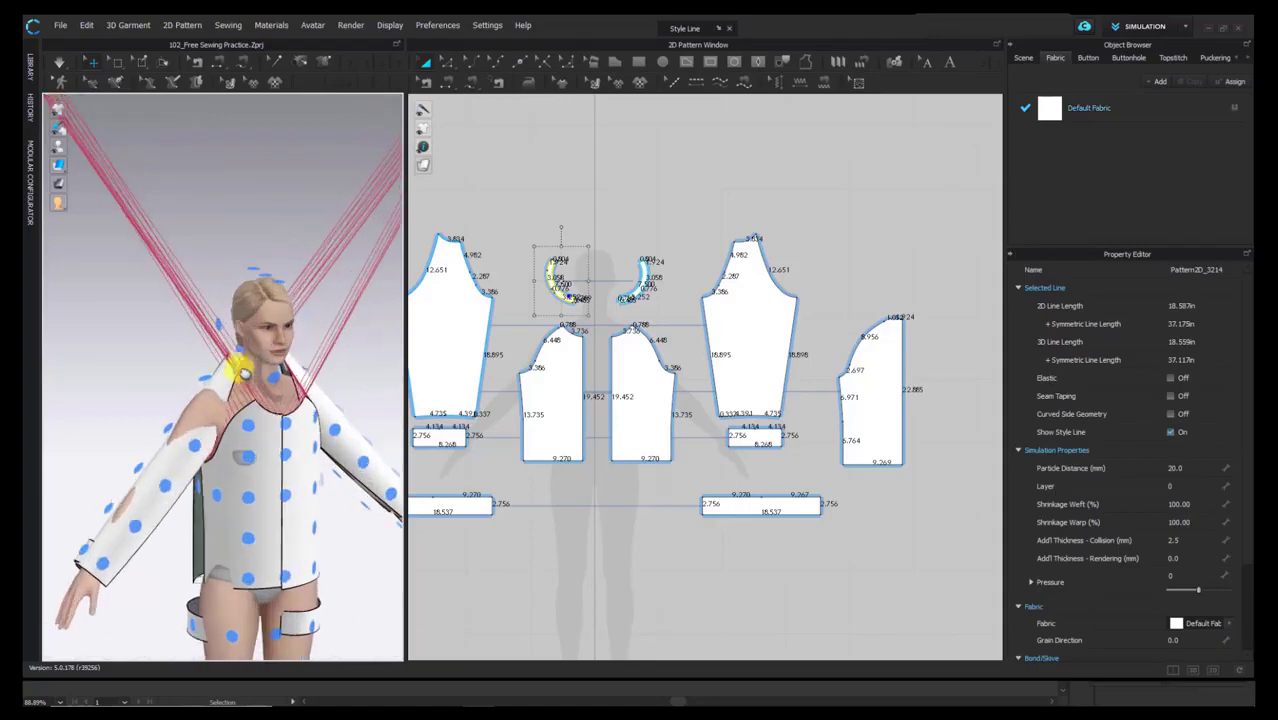
left_click(226, 333)
right_click_drag(240, 340, 296, 338)
scroll(296, 338, "up", 3)
middle_click_drag(296, 338, 231, 374)
left_click(316, 223)
left_click(175, 351)
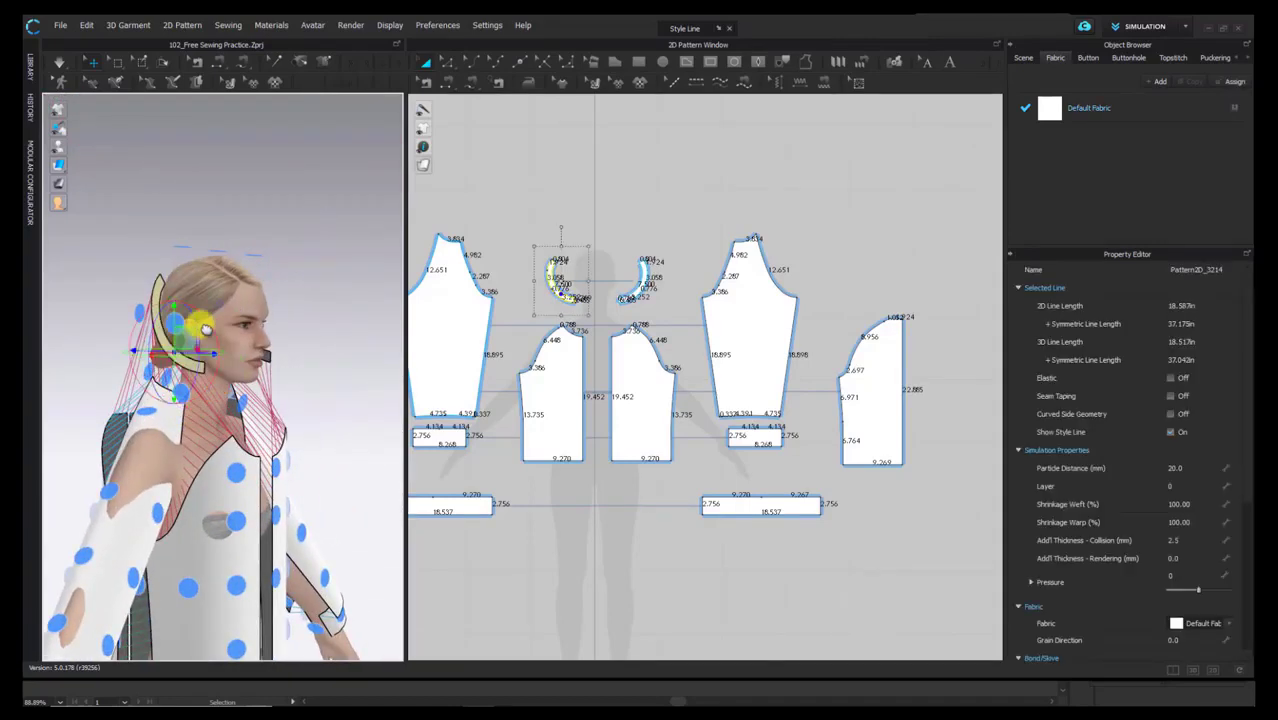
Step: Rotate the first collar half toward horizontal and lower it beside the avatar's neck, above the neckline
right_click_drag(175, 351, 162, 352)
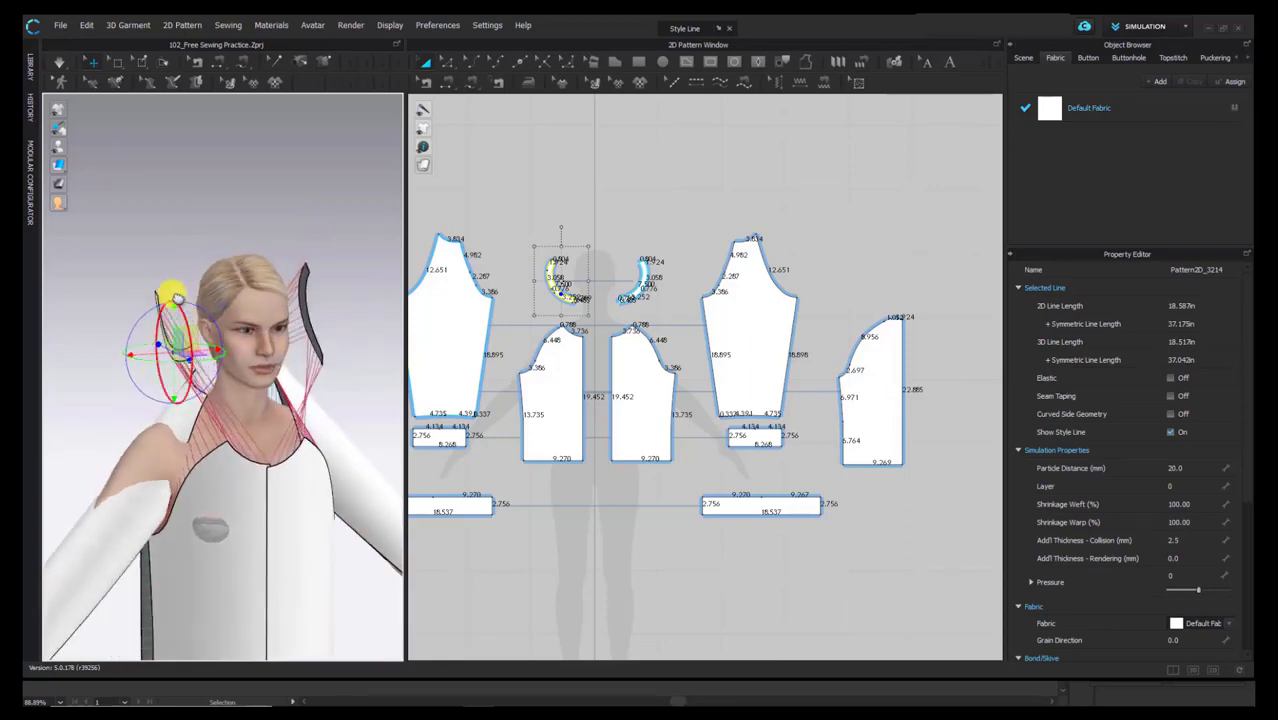
left_click_drag(202, 314, 279, 358)
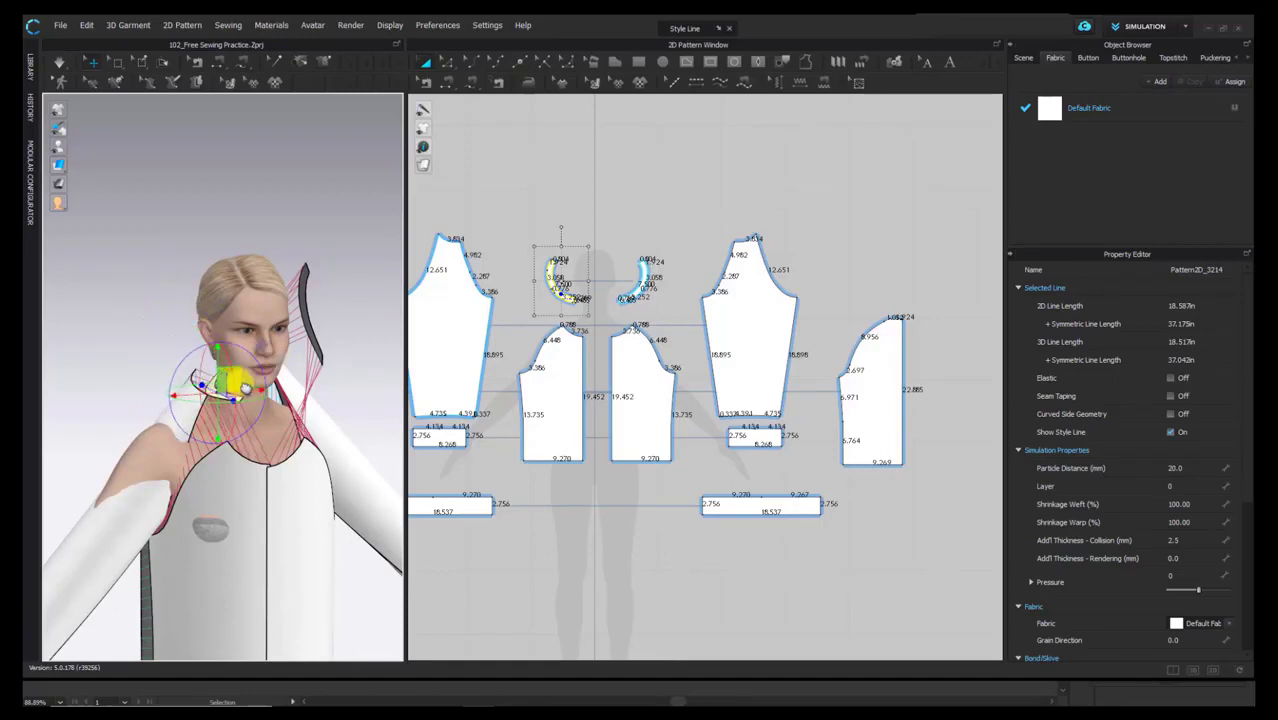
right_click_drag(246, 388, 130, 396)
Step: Rotate the opposite collar half toward horizontal, lower it beside the neck, and clear the selection
left_click(132, 350)
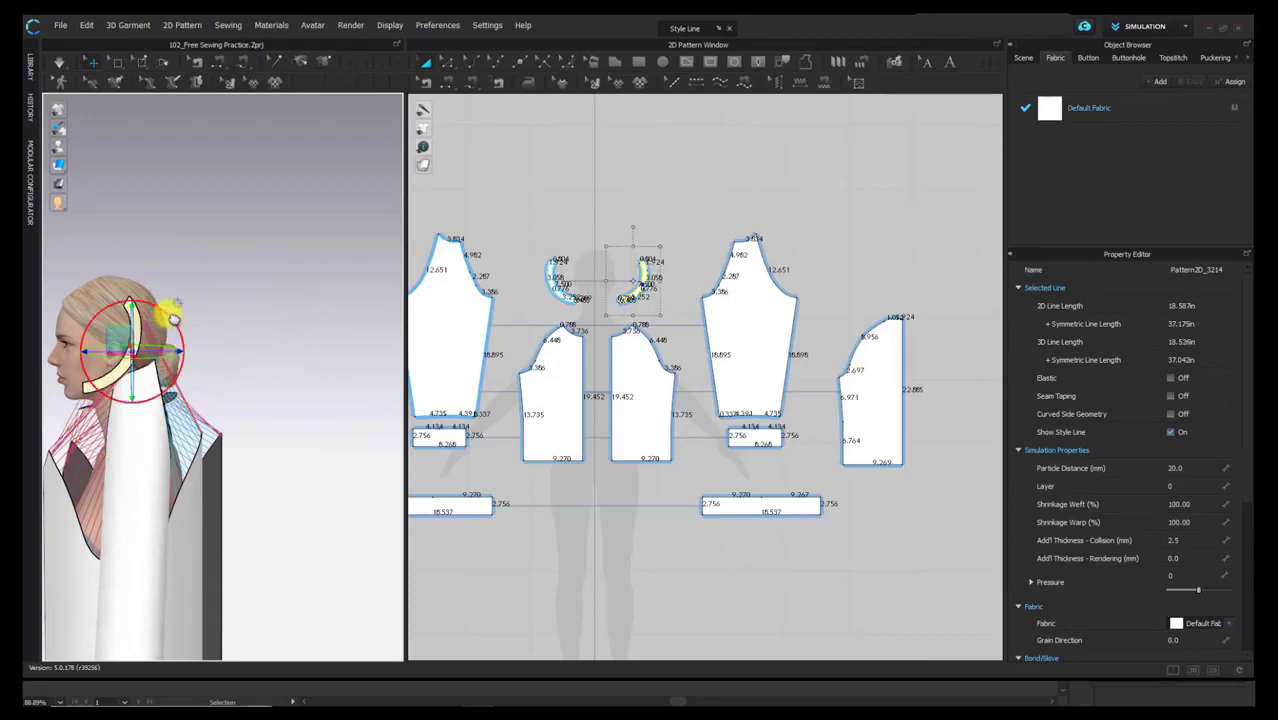
left_click_drag(200, 349, 210, 371)
right_click_drag(155, 415, 257, 419)
left_click_drag(181, 331, 120, 302)
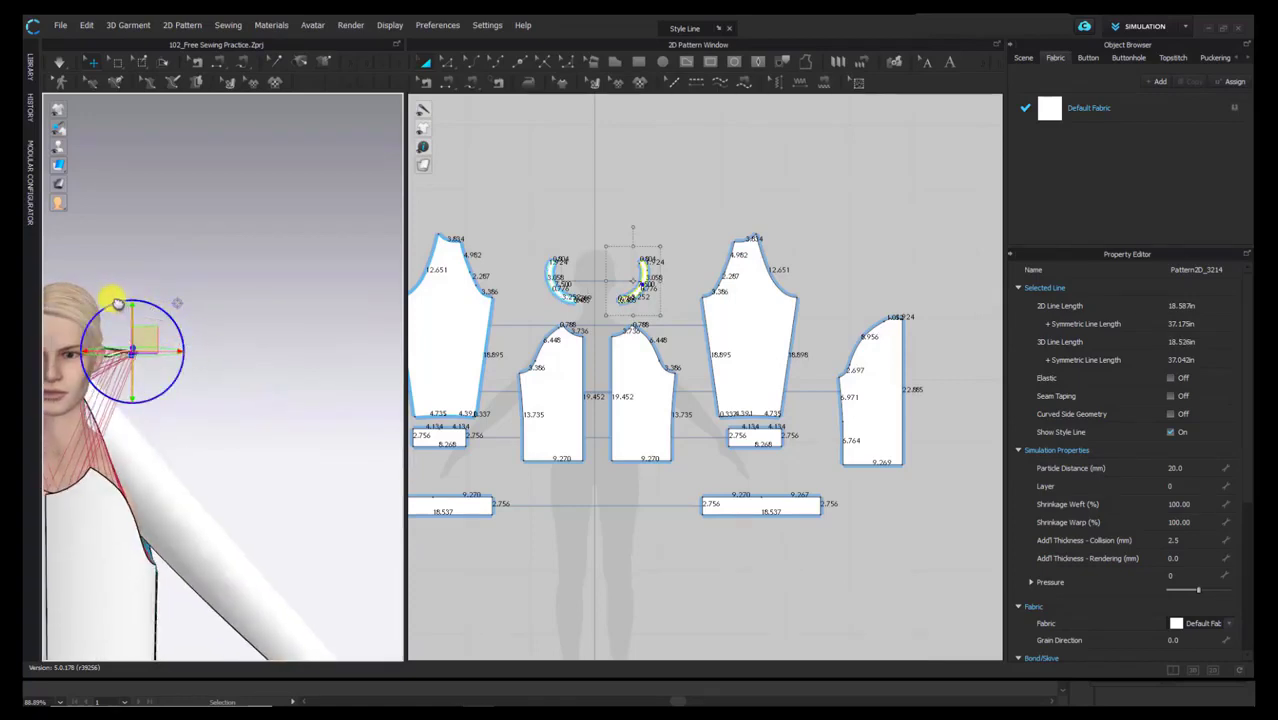
left_click_drag(143, 378, 145, 444)
middle_click_drag(151, 447, 190, 325)
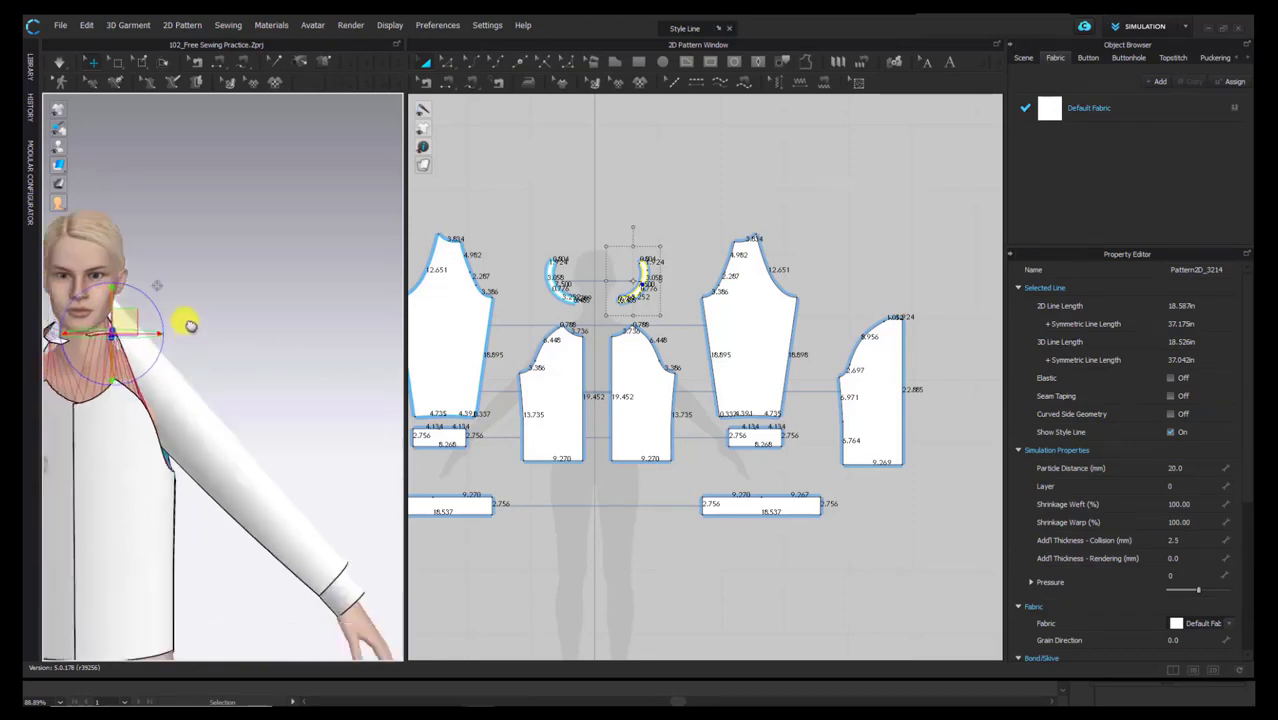
scroll(191, 333, "down", 1)
left_click(210, 397)
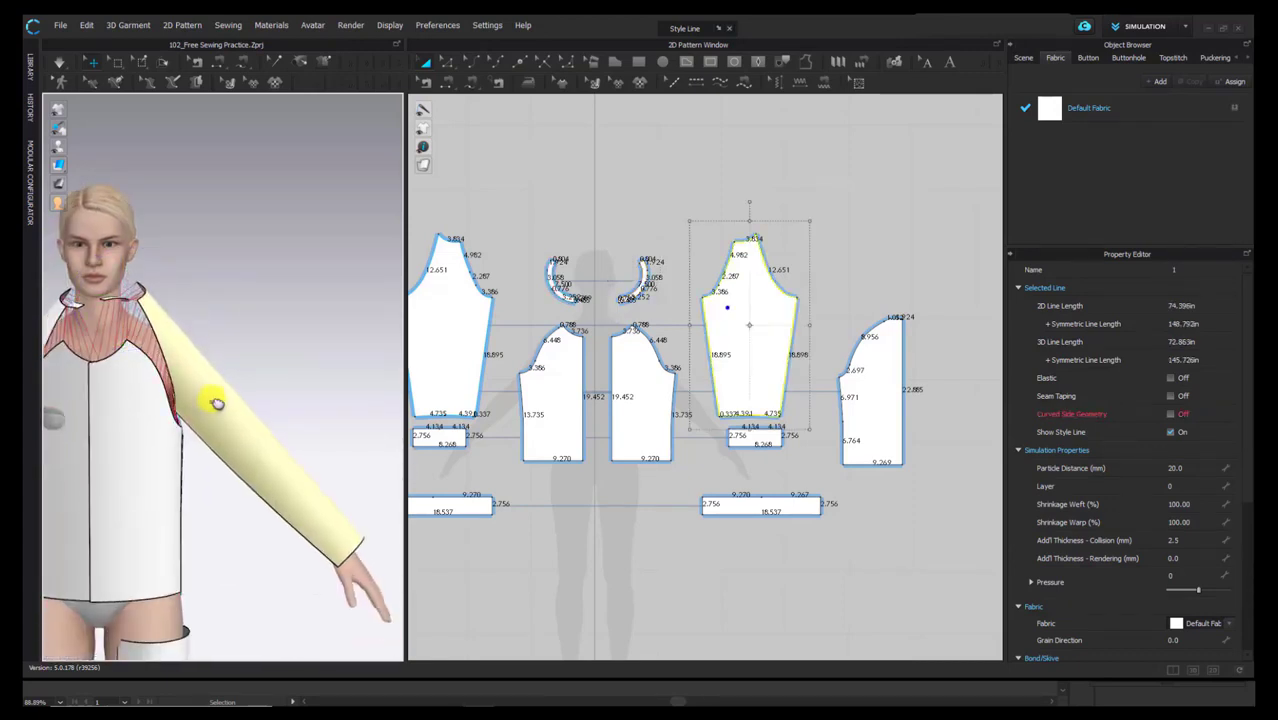
left_click(215, 340)
scroll(215, 340, "down", 2)
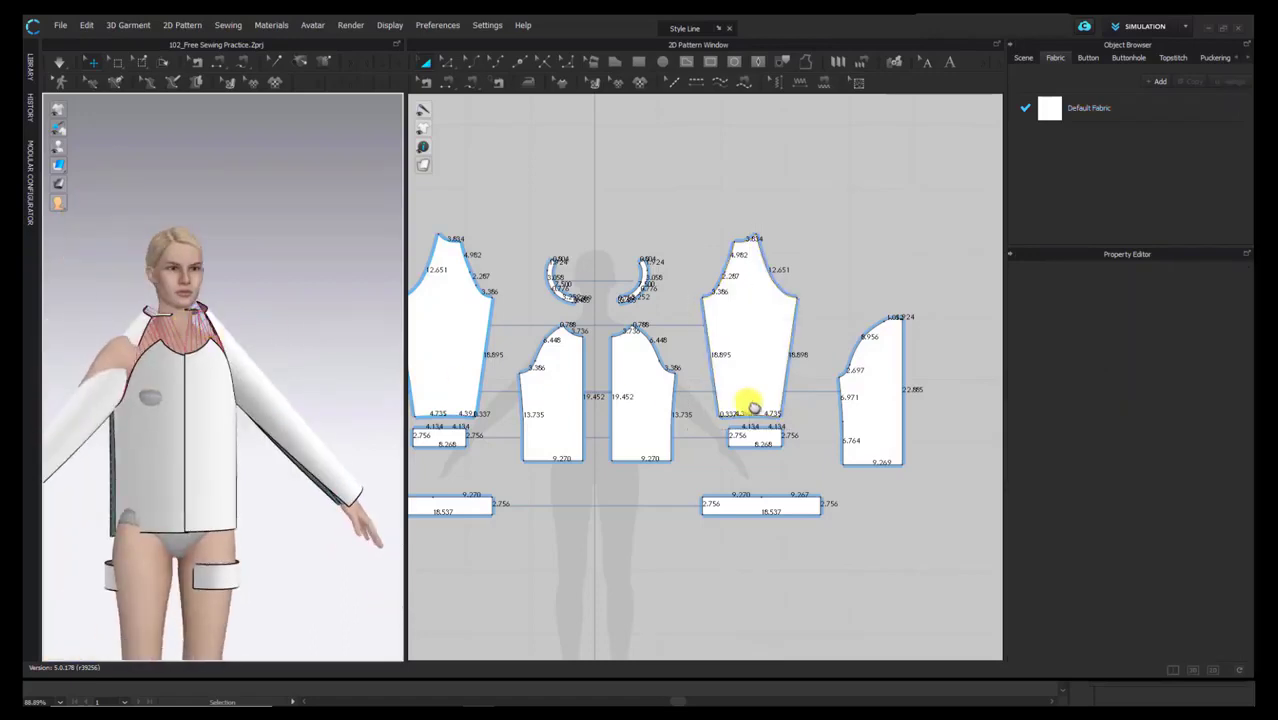
Step: Start a free-sewing seam along the full upper edge of the hem band, from its front end to its back end
middle_click_drag(784, 412, 804, 289)
middle_click_drag(801, 335, 813, 337)
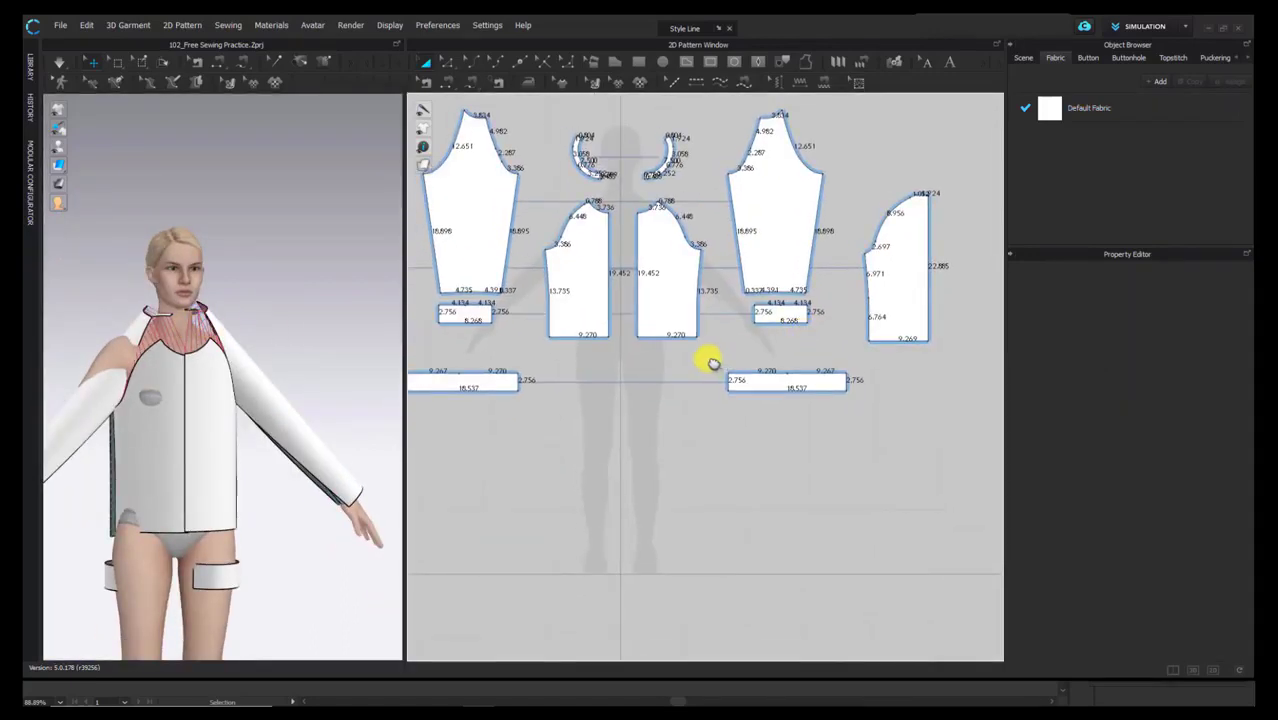
middle_click_drag(567, 281, 585, 310)
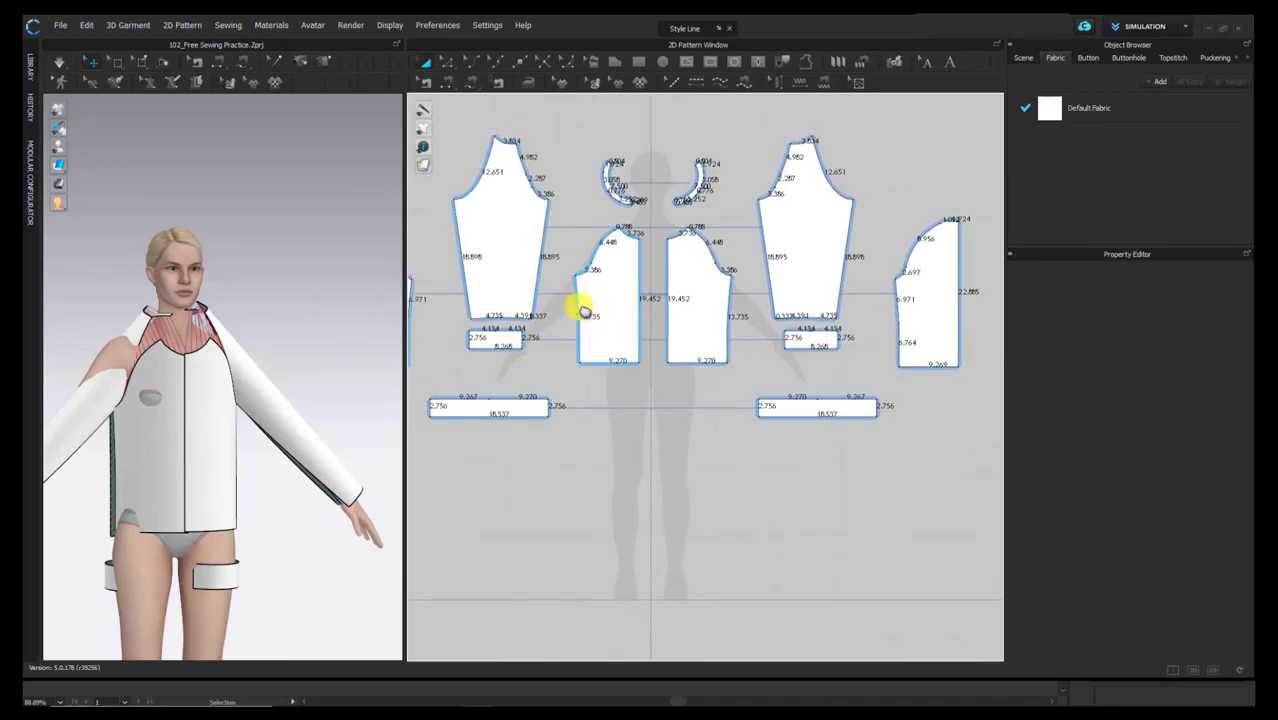
scroll(685, 371, "down", 3)
left_click(470, 82)
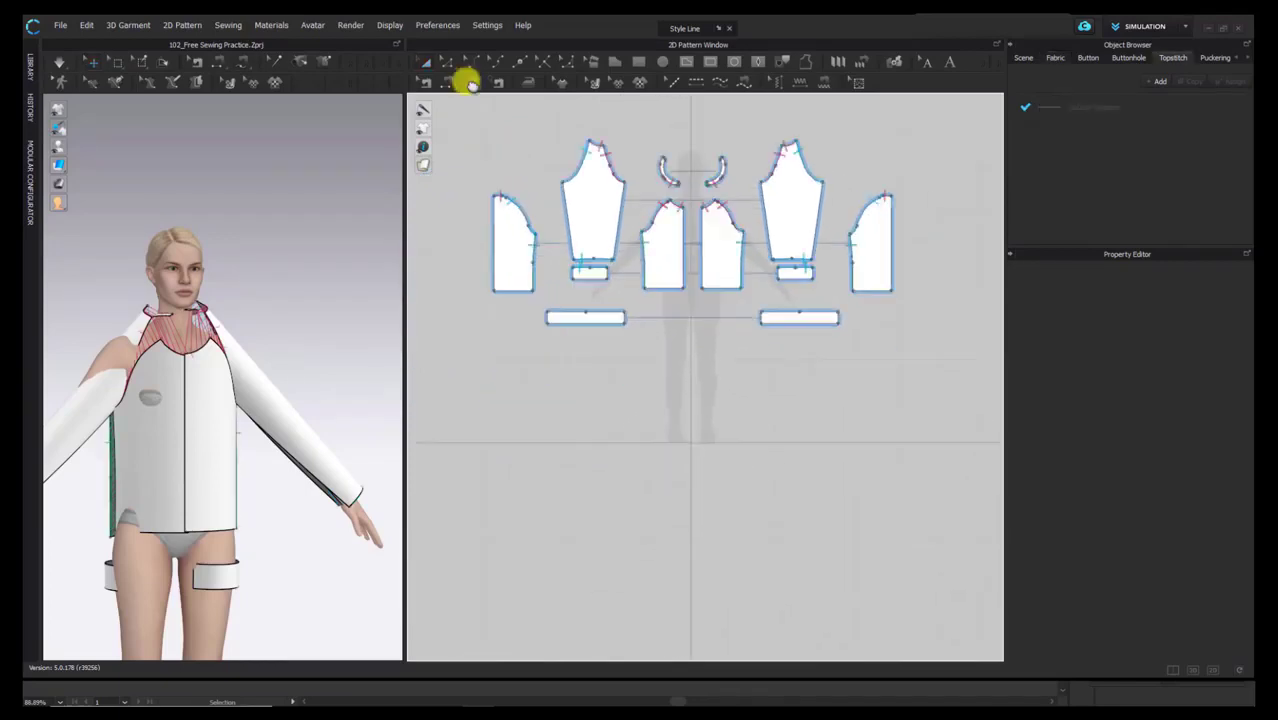
middle_click_drag(716, 330, 666, 339)
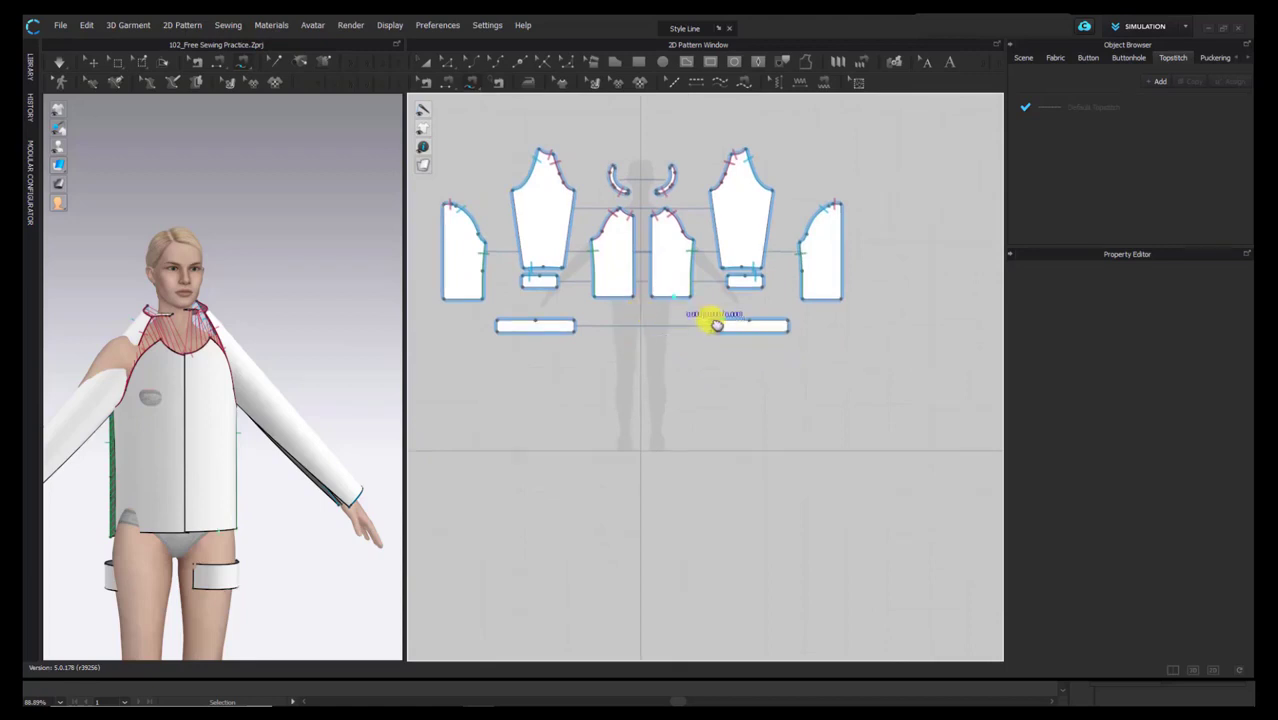
scroll(719, 329, "up", 2)
left_click(716, 325)
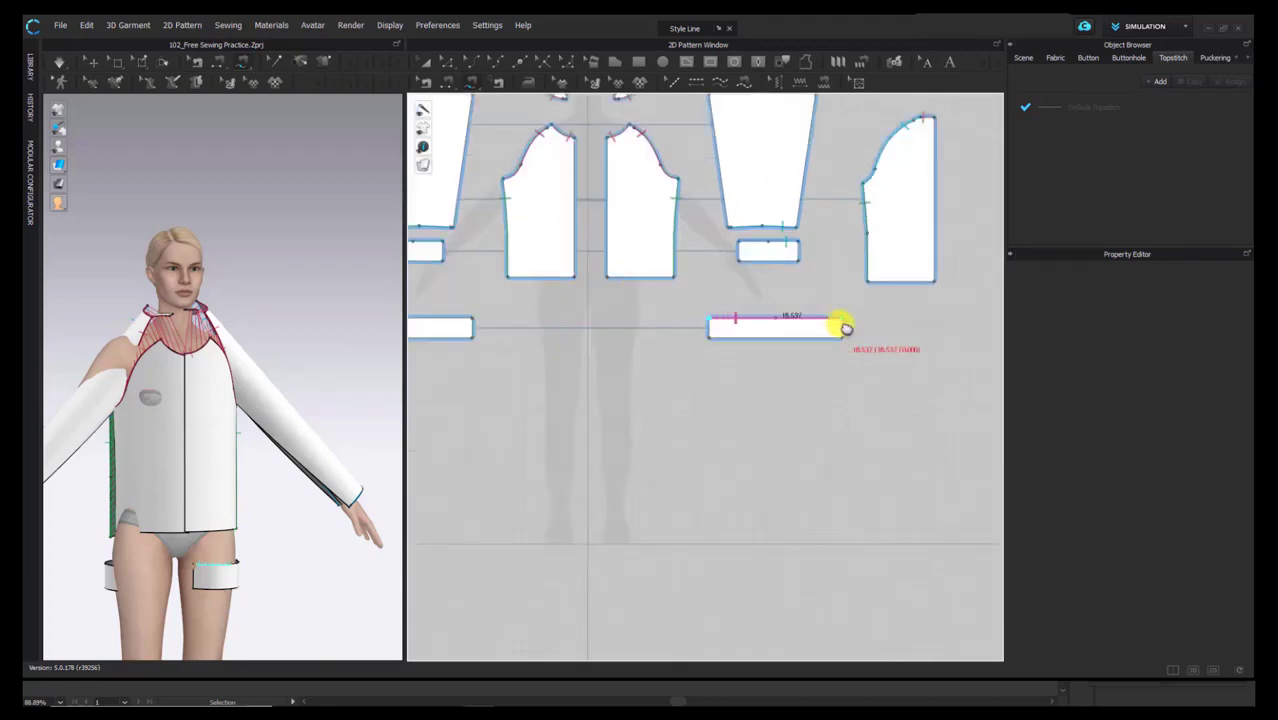
left_click(845, 327)
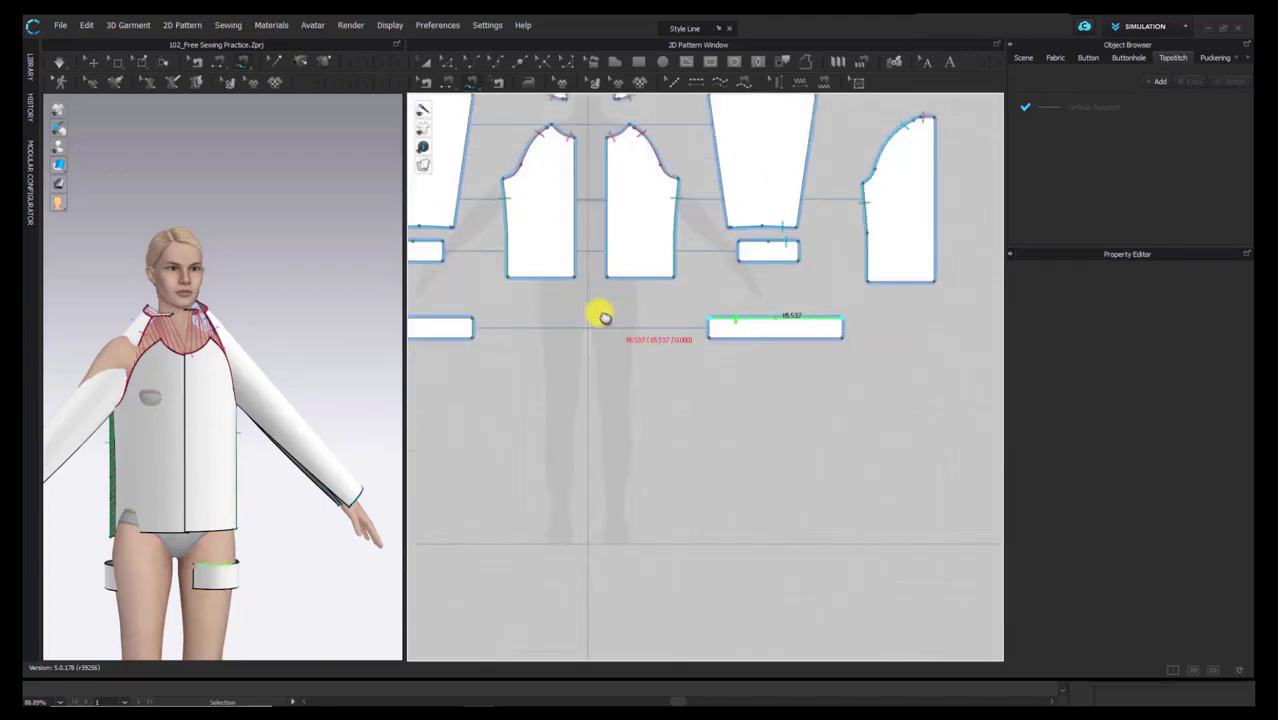
Step: Sew the hem band's upper edge to the lower edges of the front panel and the back panel
left_click(612, 277)
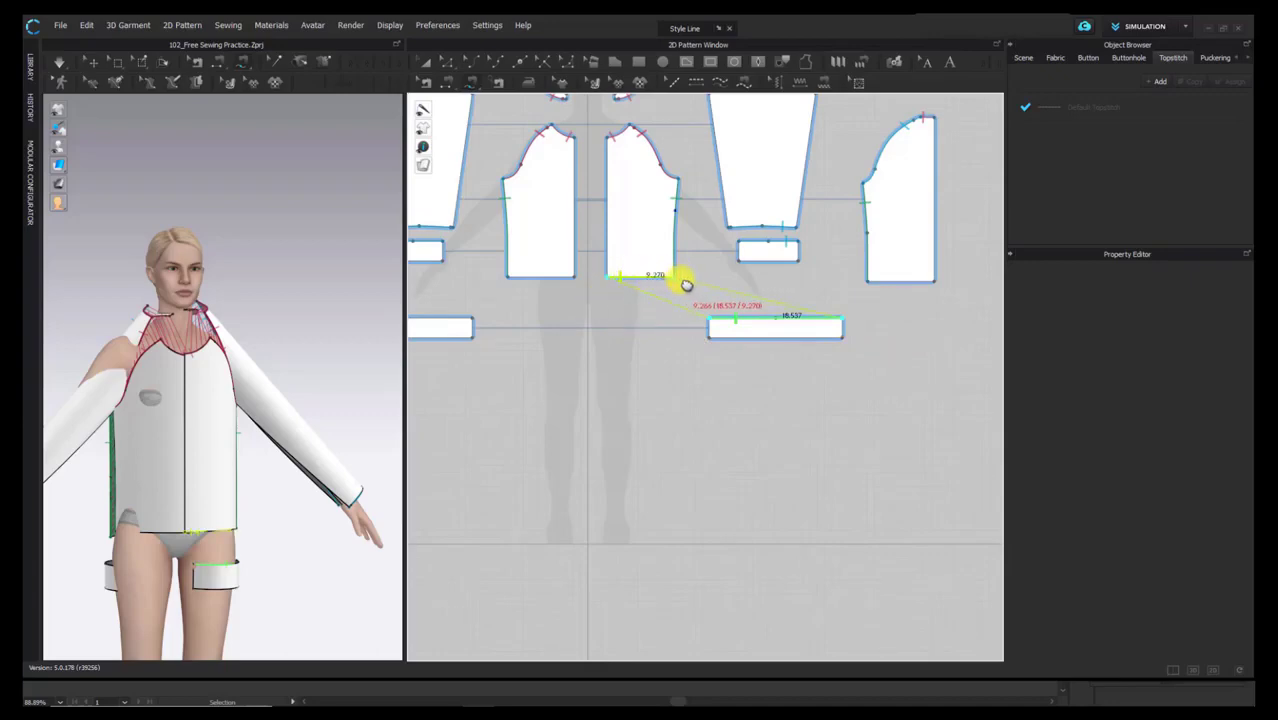
left_click(679, 278)
left_click(876, 282)
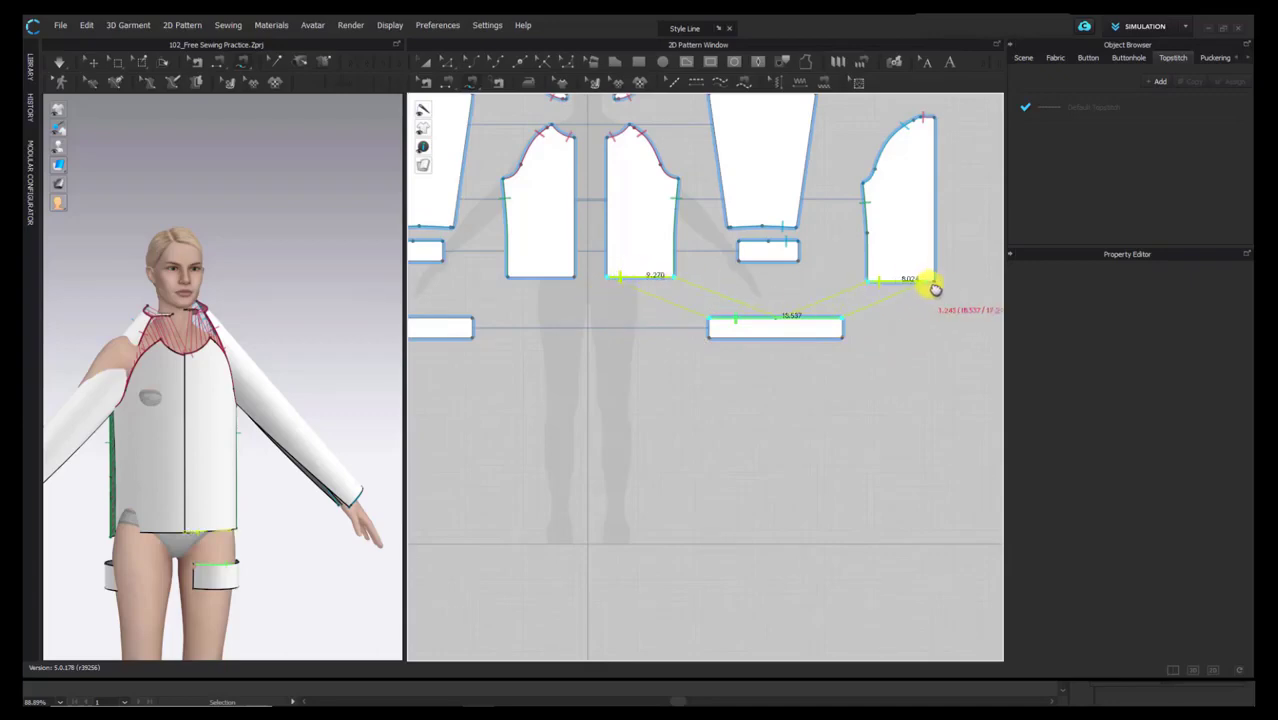
left_click(934, 281)
key("Return")
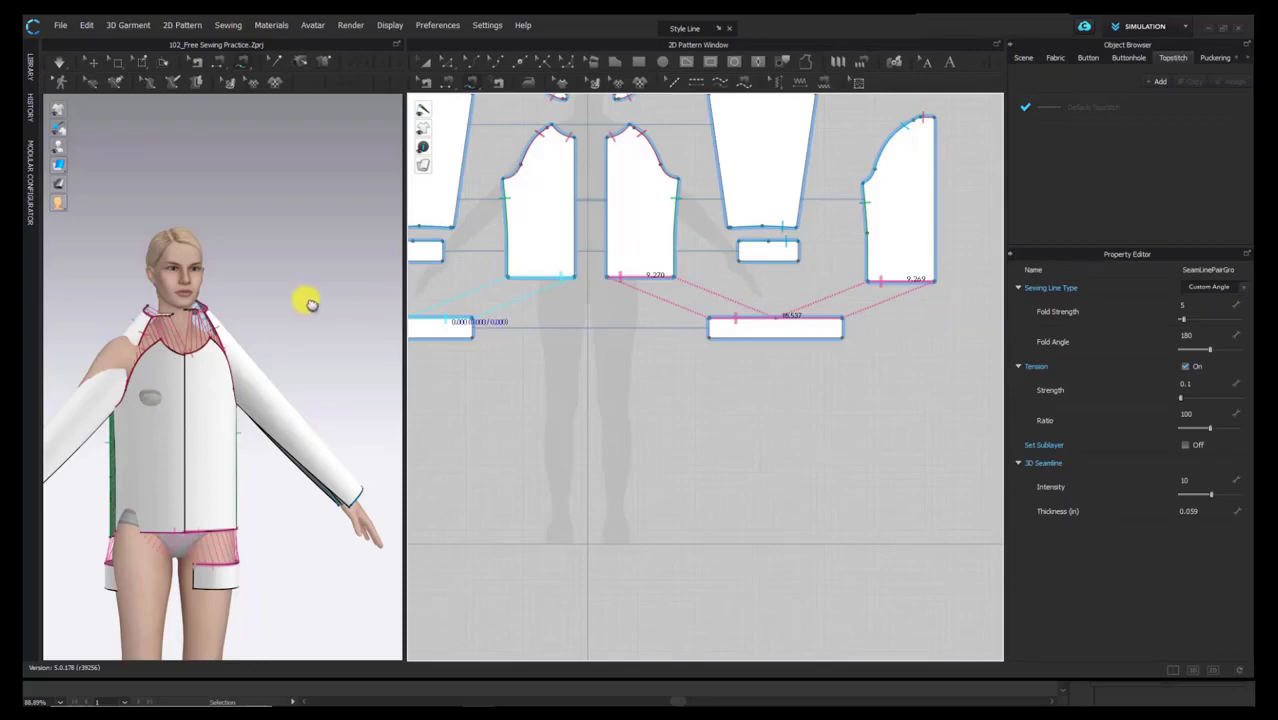
Step: Sew the two back panels together along the center back edges and the two front panels together along the center front edges
scroll(308, 302, "down", 1)
middle_click_drag(308, 302, 305, 277)
scroll(614, 328, "down", 2)
right_click_drag(228, 322, 547, 264)
scroll(622, 260, "down", 3)
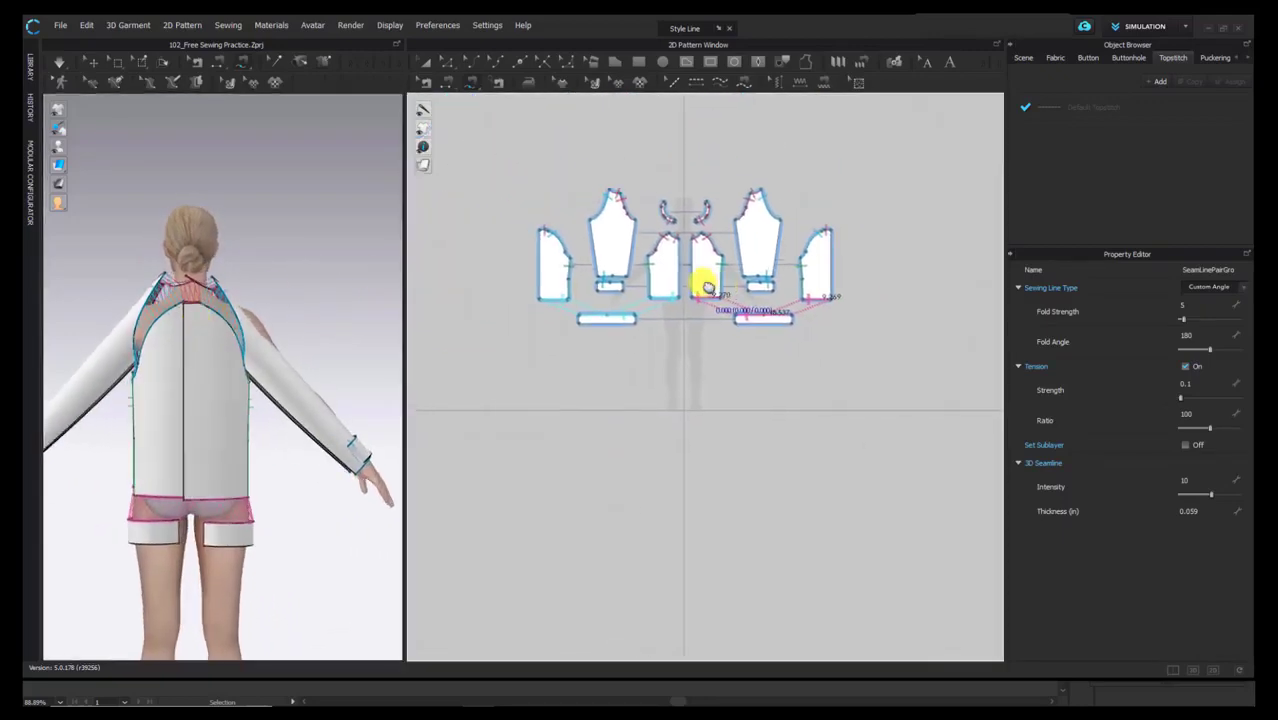
right_click_drag(280, 277, 257, 261)
left_click(451, 79)
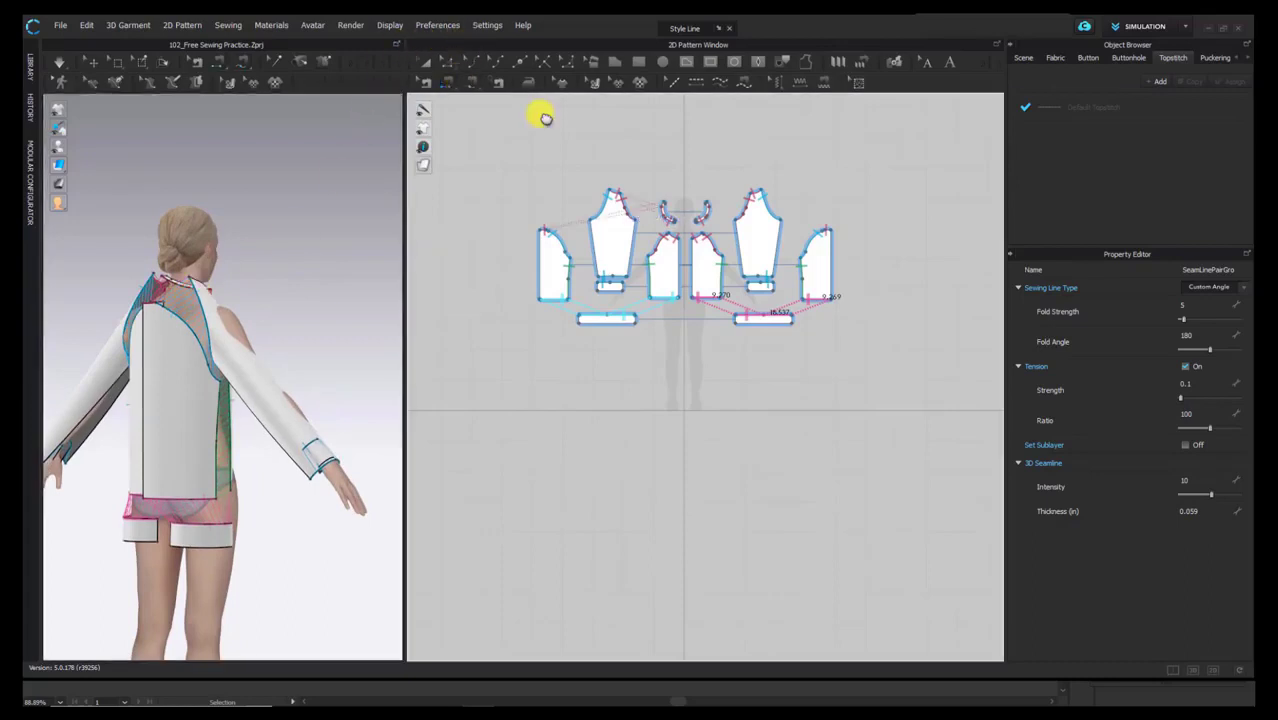
left_click(837, 254)
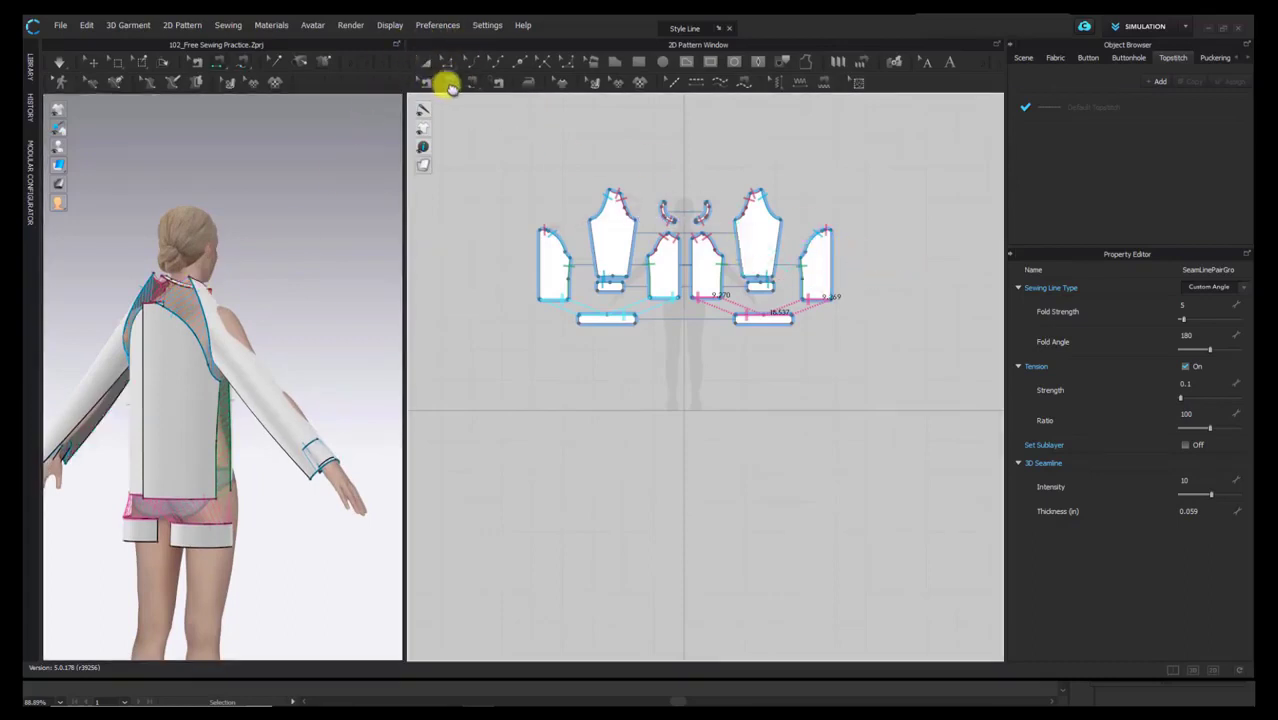
left_click(830, 257)
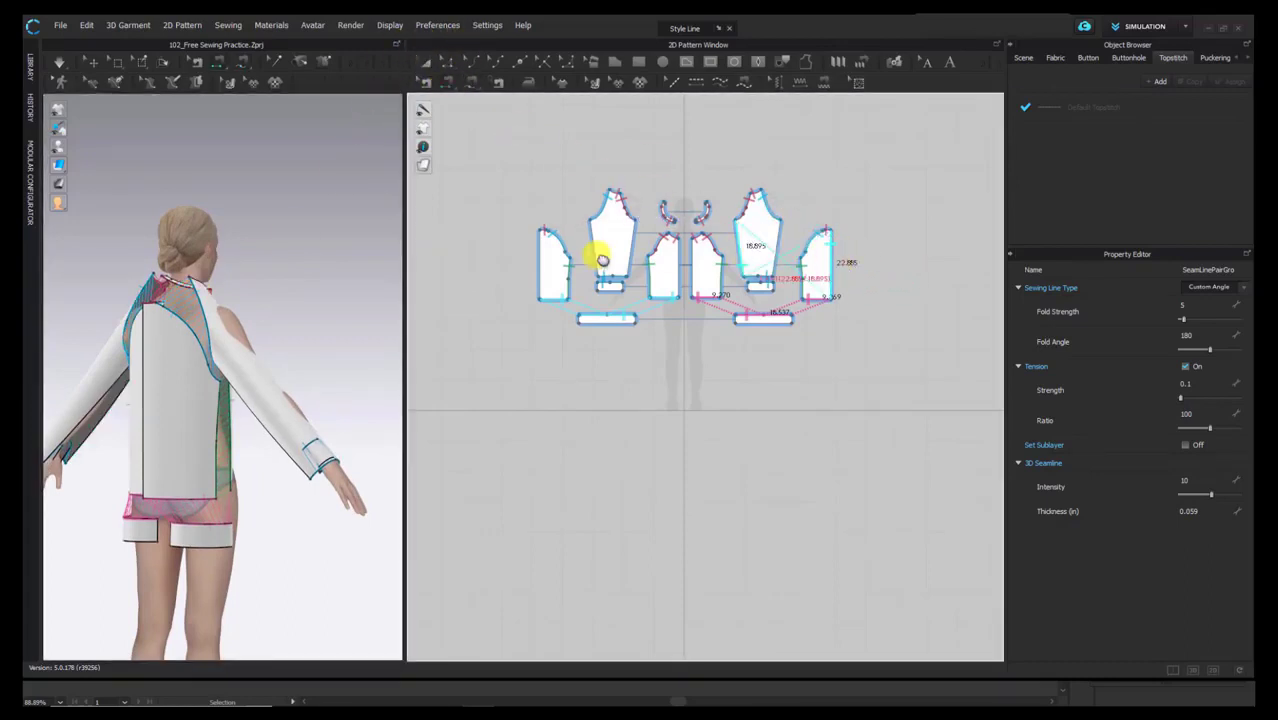
left_click(532, 256)
left_click(701, 252)
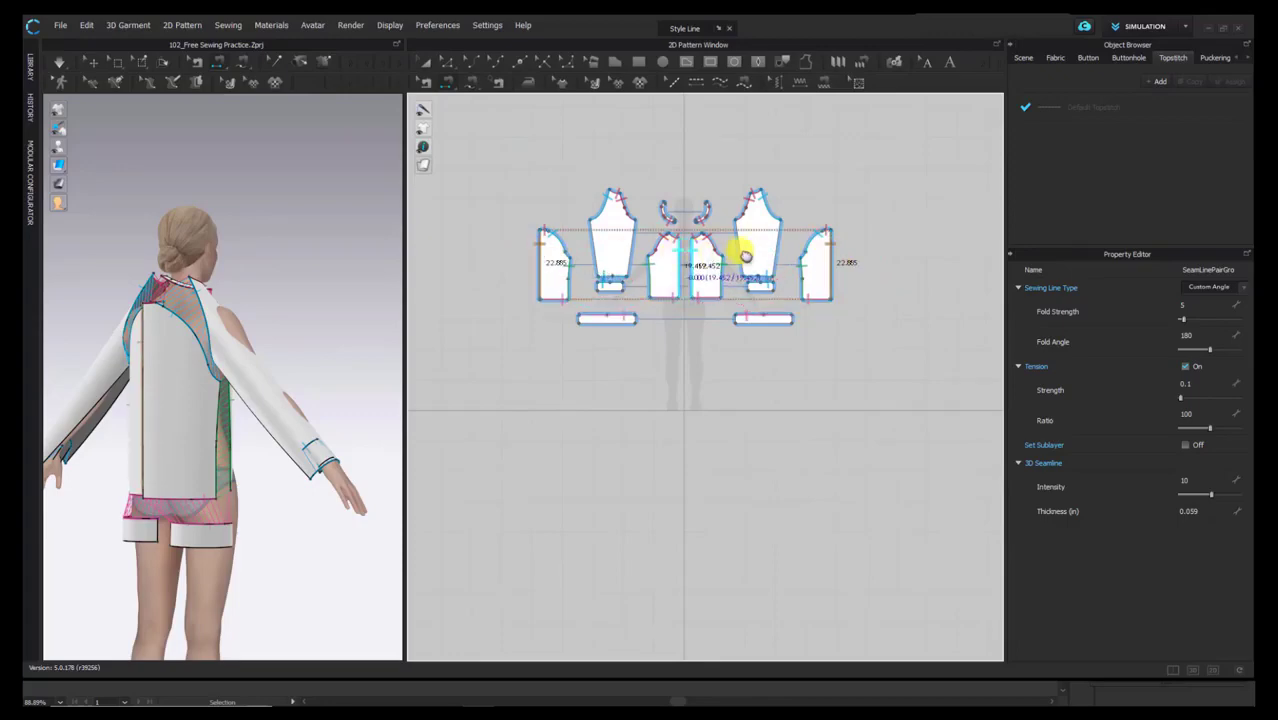
Step: Simulate the sewn garment to drape it on the avatar, and check the sleeve and cuff from the front
mouse_move(225, 280)
right_mouse_down()
mouse_move(211, 285)
mouse_move(240, 277)
mouse_move(210, 263)
right_mouse_up()
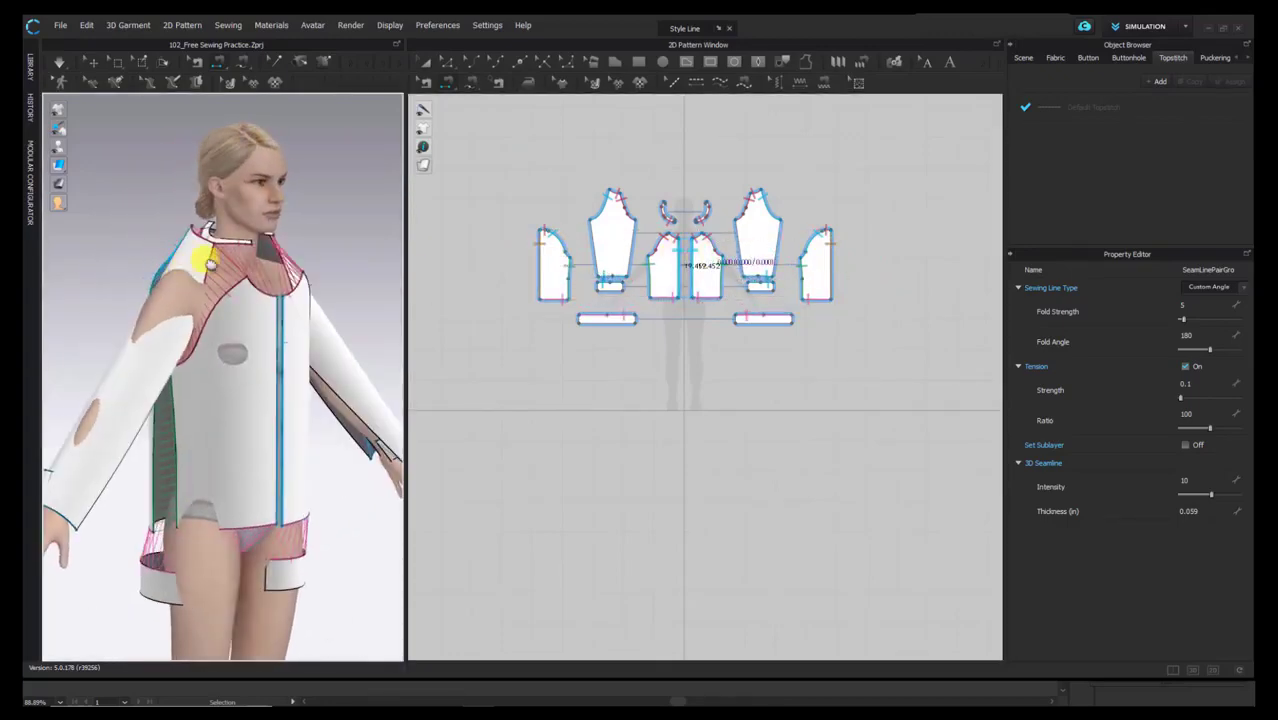
key("space")
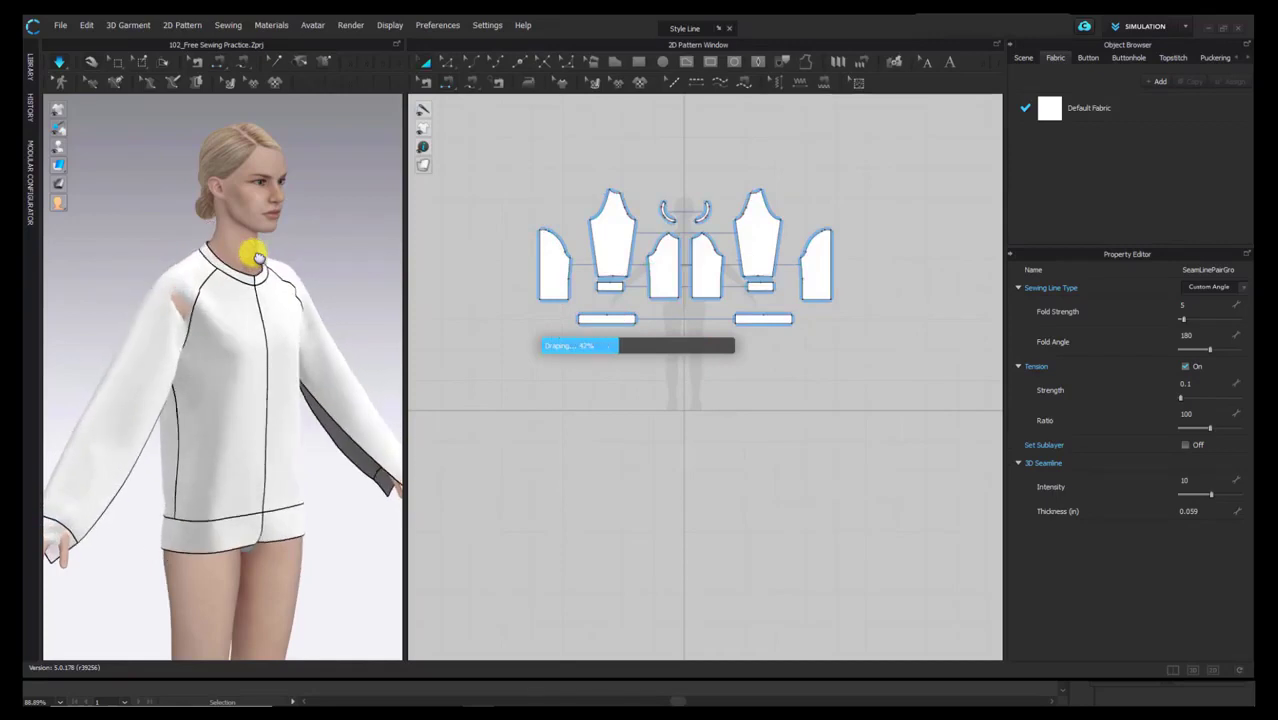
left_click(205, 335)
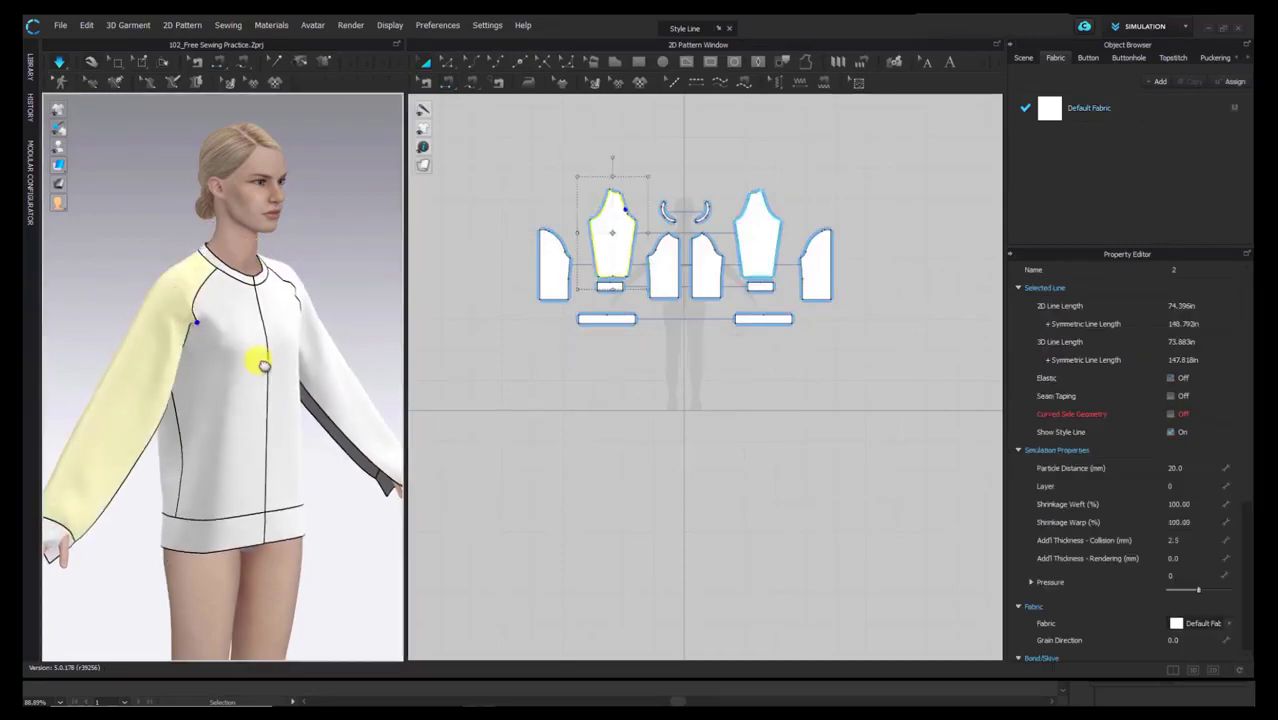
mouse_move(262, 365)
right_mouse_down()
mouse_move(131, 371)
mouse_move(252, 366)
right_mouse_up()
right_click_drag(145, 272, 330, 250)
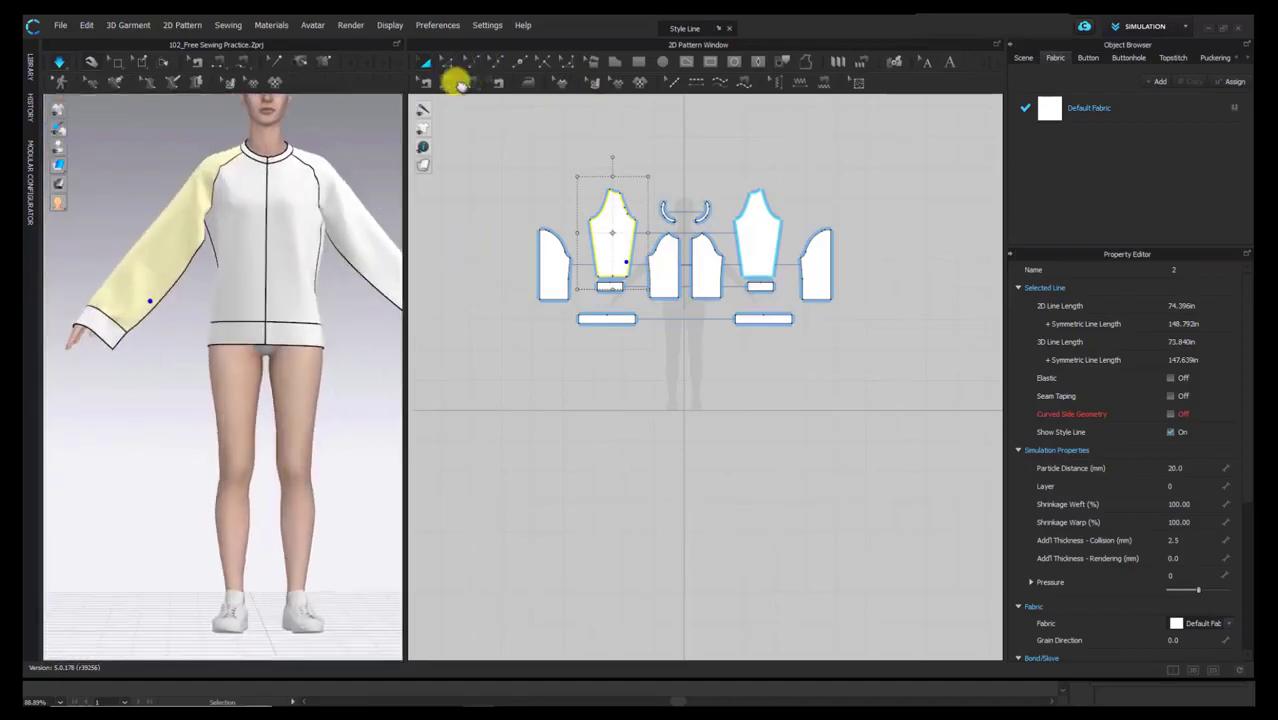
Step: Sew the sleeve's two long underarm edges together and close the cuff by sewing its two short ends together
left_click(459, 84)
scroll(619, 240, "up", 4)
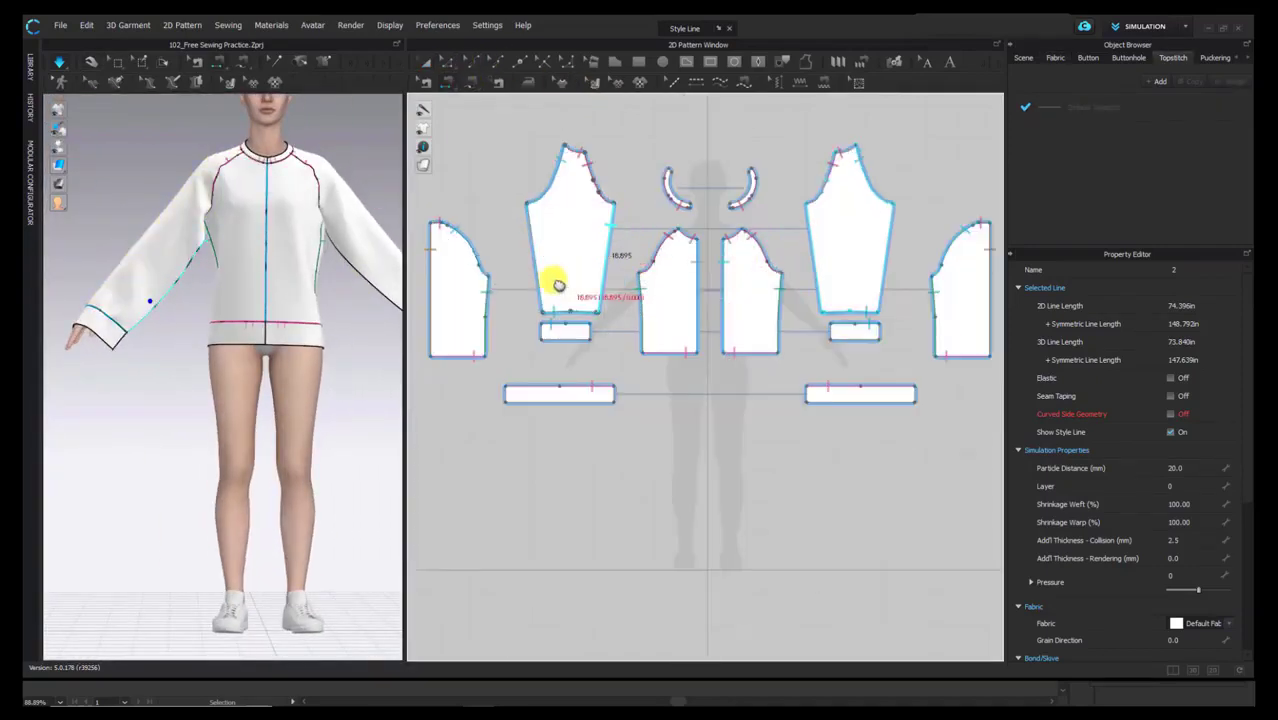
scroll(555, 285, "up", 3)
left_click(523, 179)
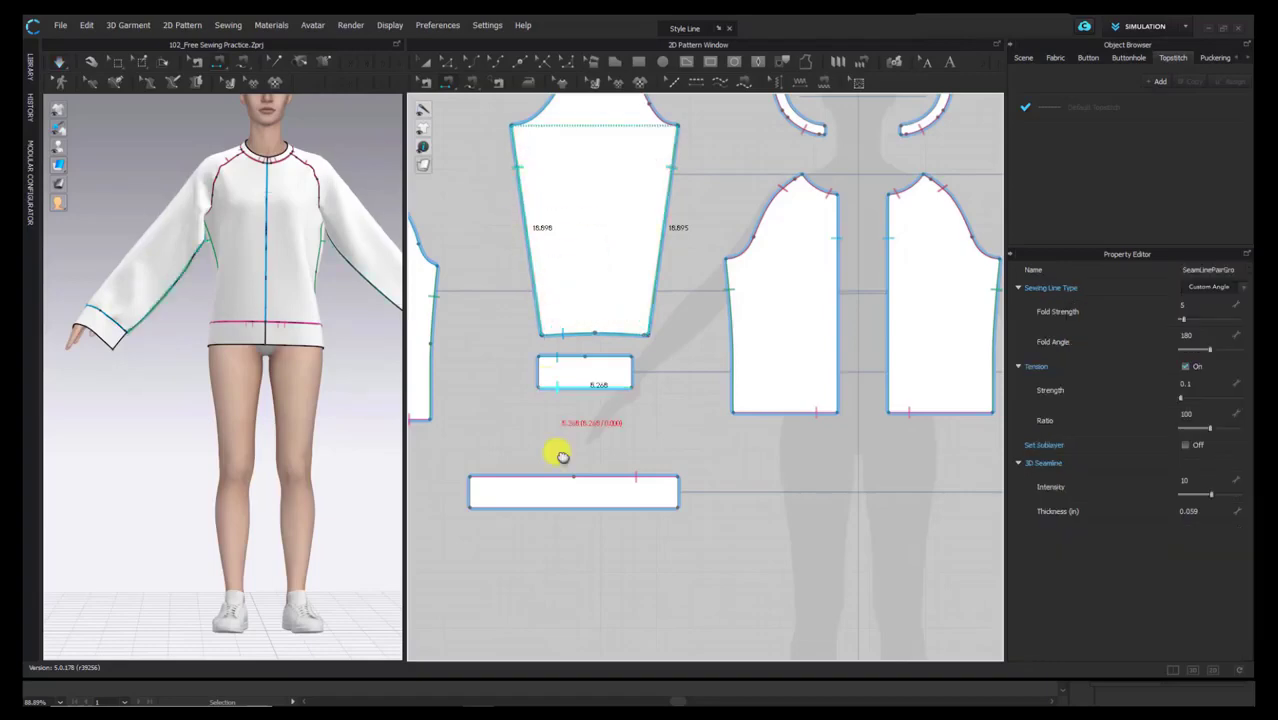
left_click(555, 378)
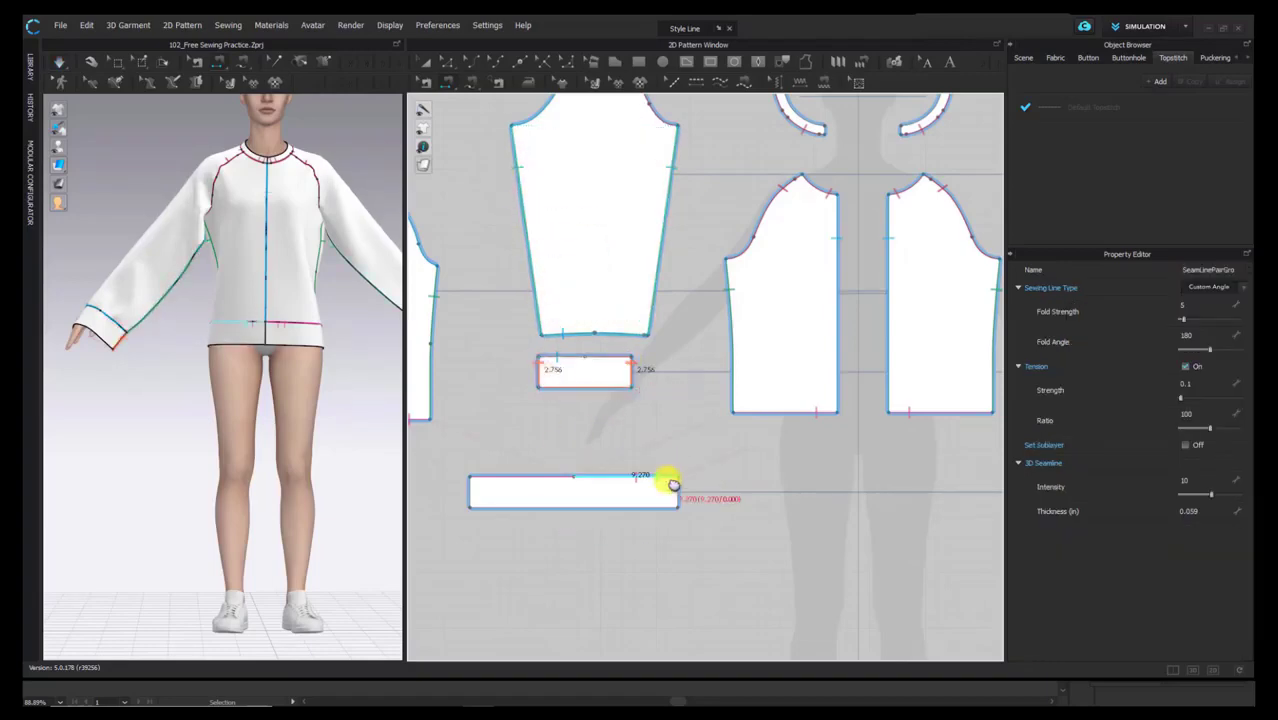
Step: Sew the hem bands' short ends together at center front and center back, and simulate the garment again
scroll(542, 485, "down", 4)
left_click(587, 414)
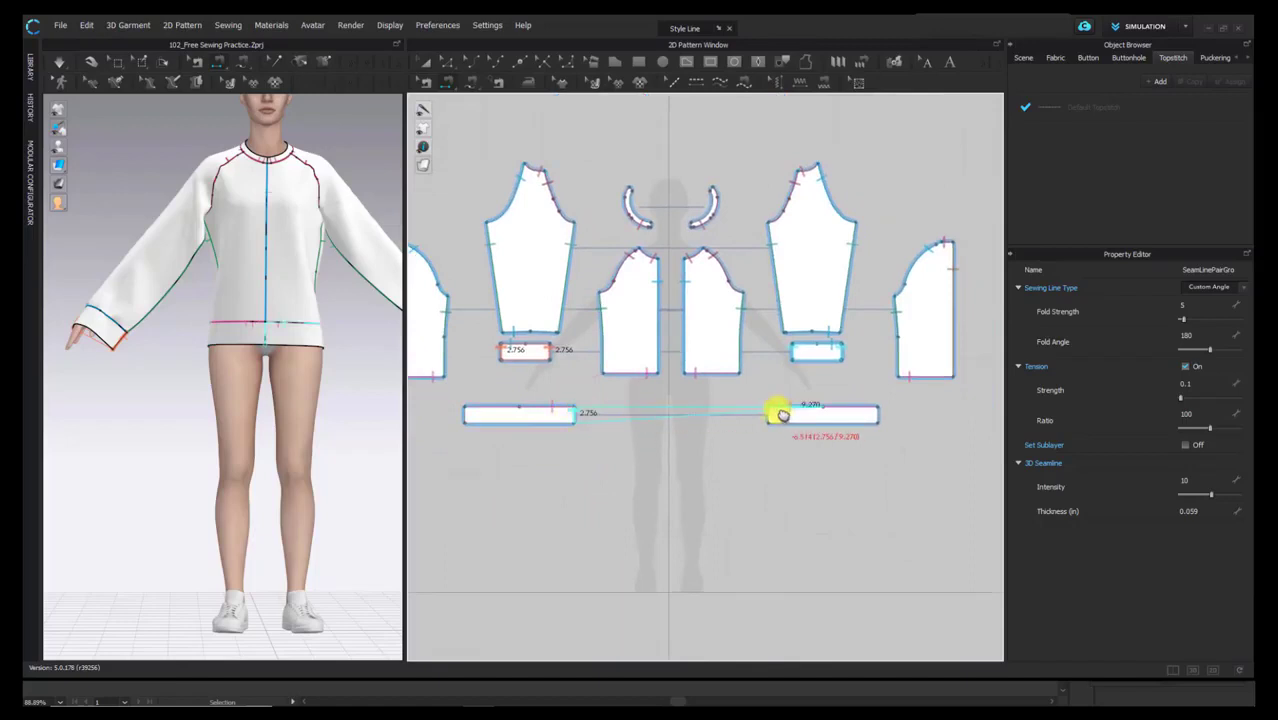
left_click(879, 413)
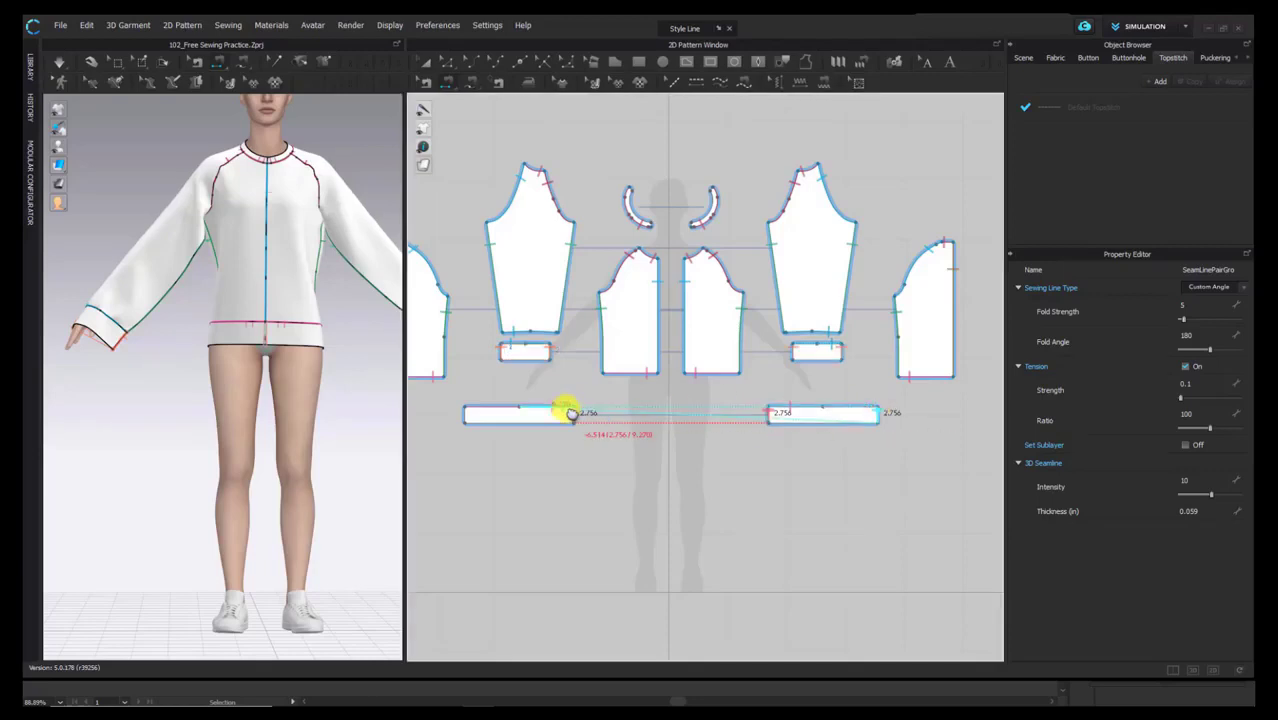
left_click(471, 411)
key("space")
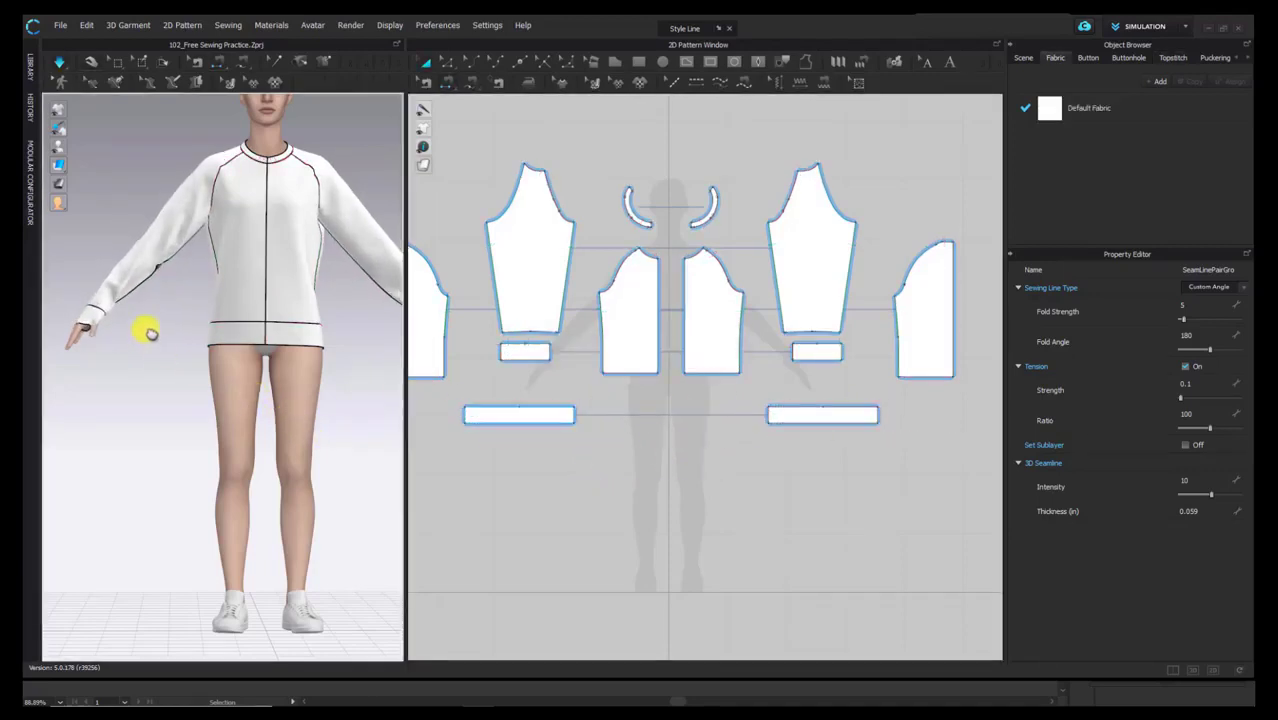
left_click(185, 286)
left_click(271, 243)
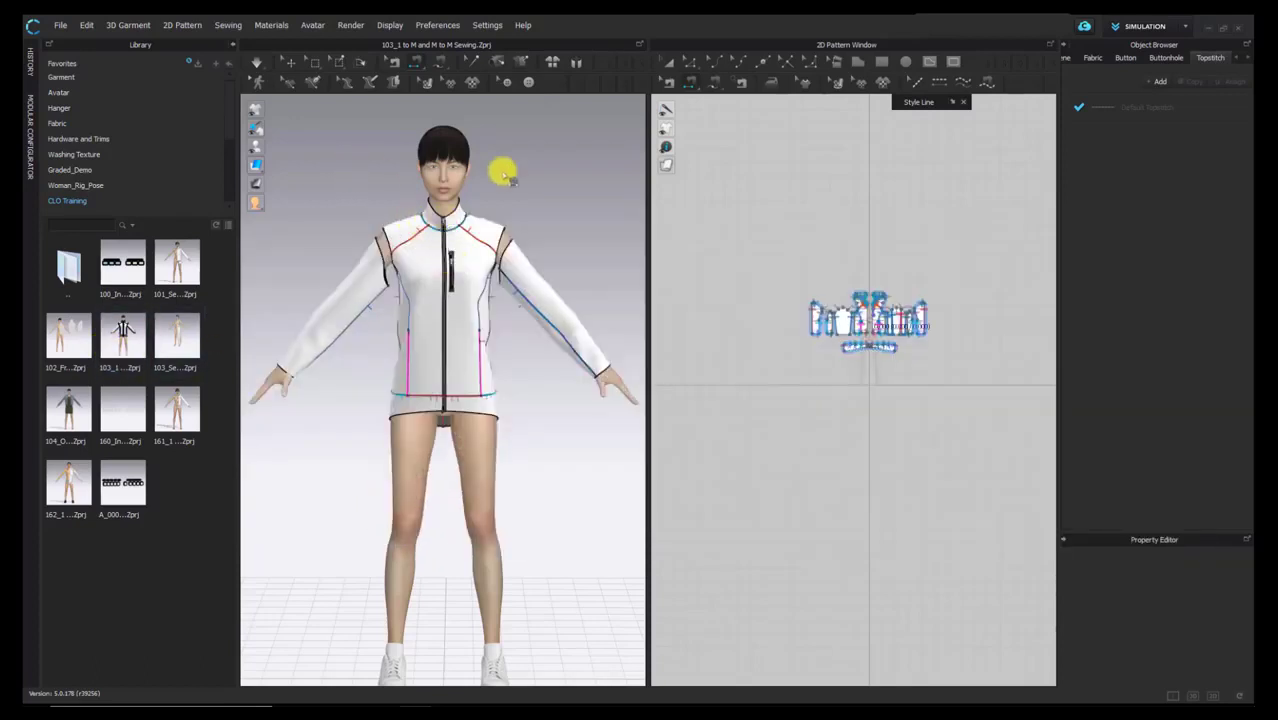
Step: Collapse the library in the 103_1 to M and M to M Sewing project and examine the jacket's armholes and sleeves on the avatar
scroll(856, 328, "up", 5)
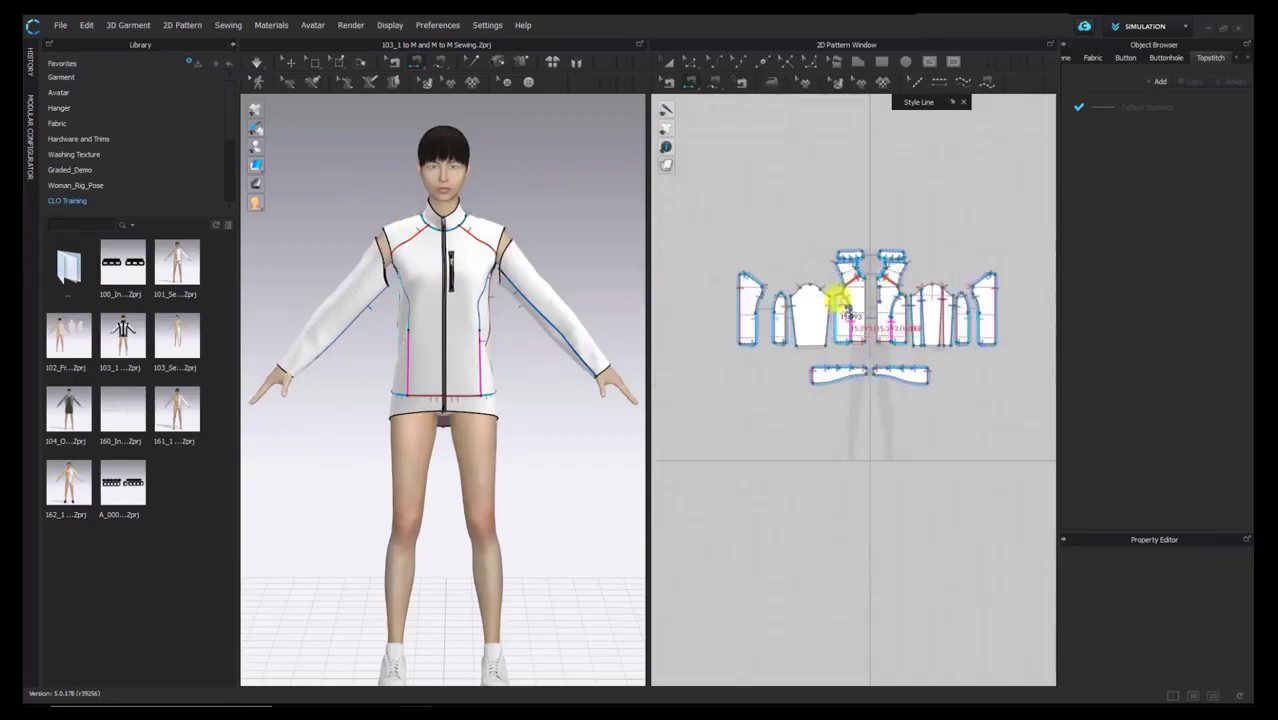
left_click(232, 44)
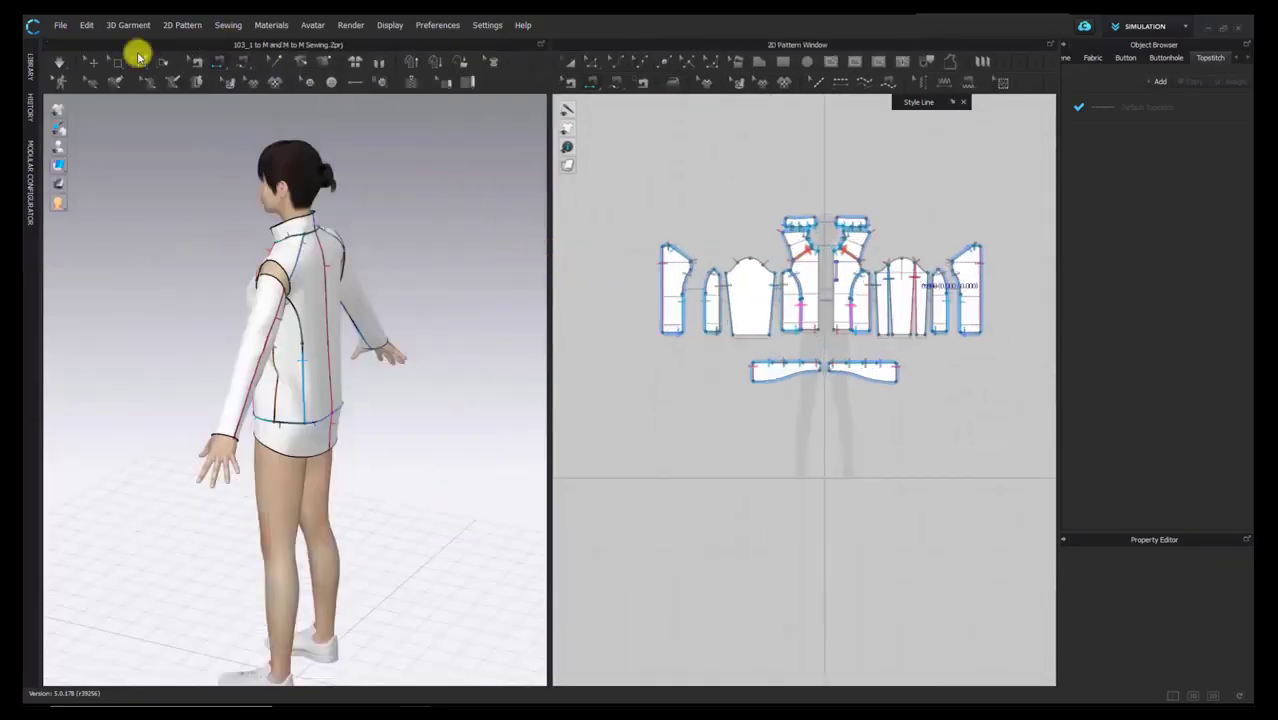
right_click_drag(374, 248, 423, 281)
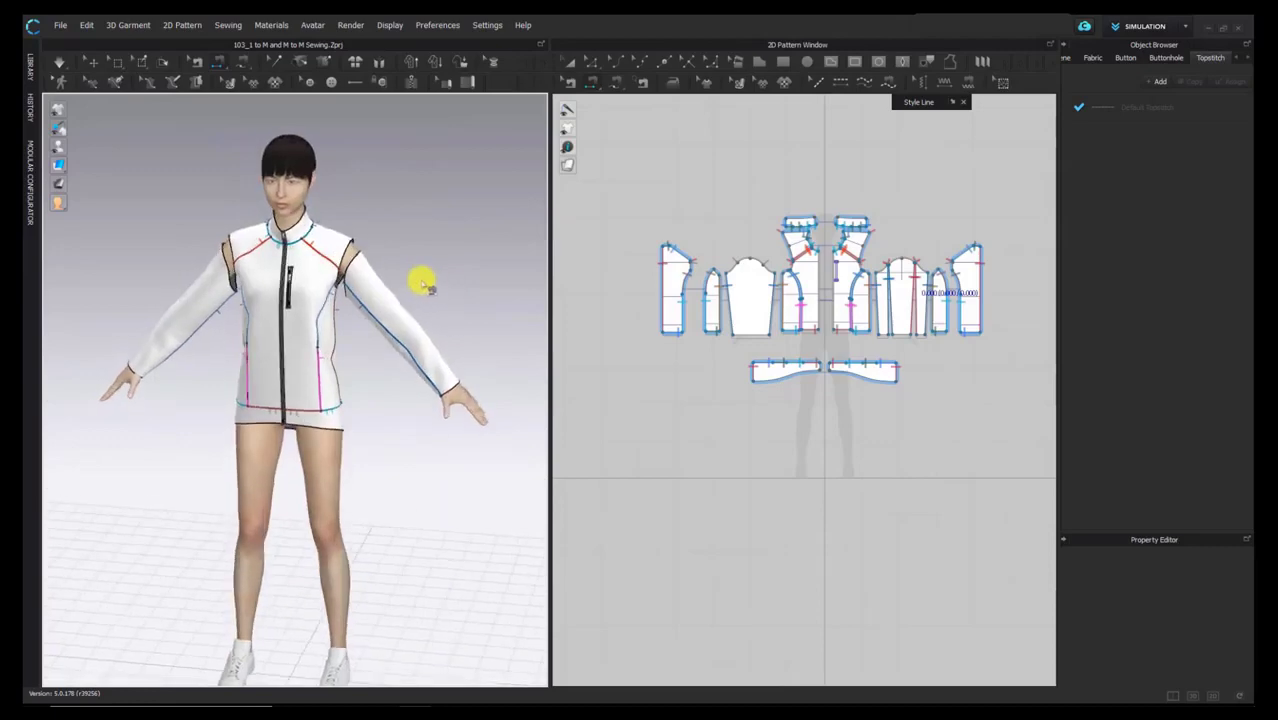
scroll(424, 285, "up", 1)
scroll(424, 286, "up", 2)
middle_click_drag(393, 270, 388, 312)
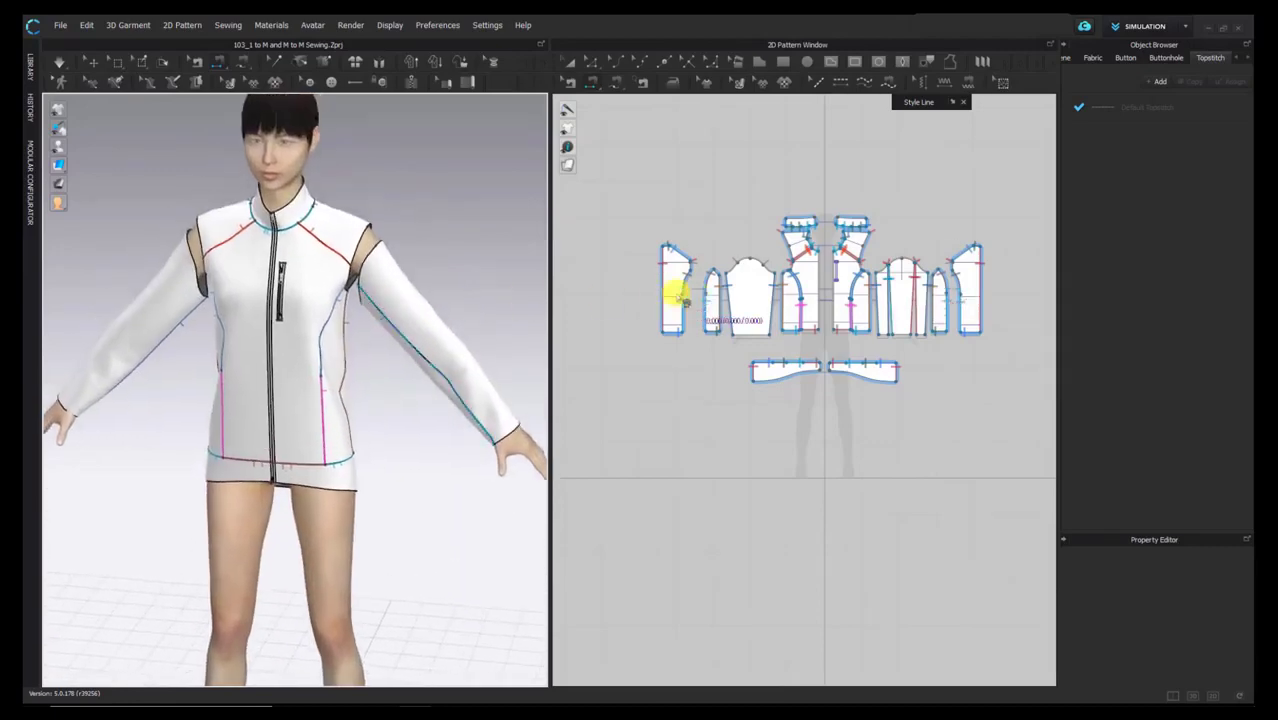
right_click_drag(408, 297, 303, 295)
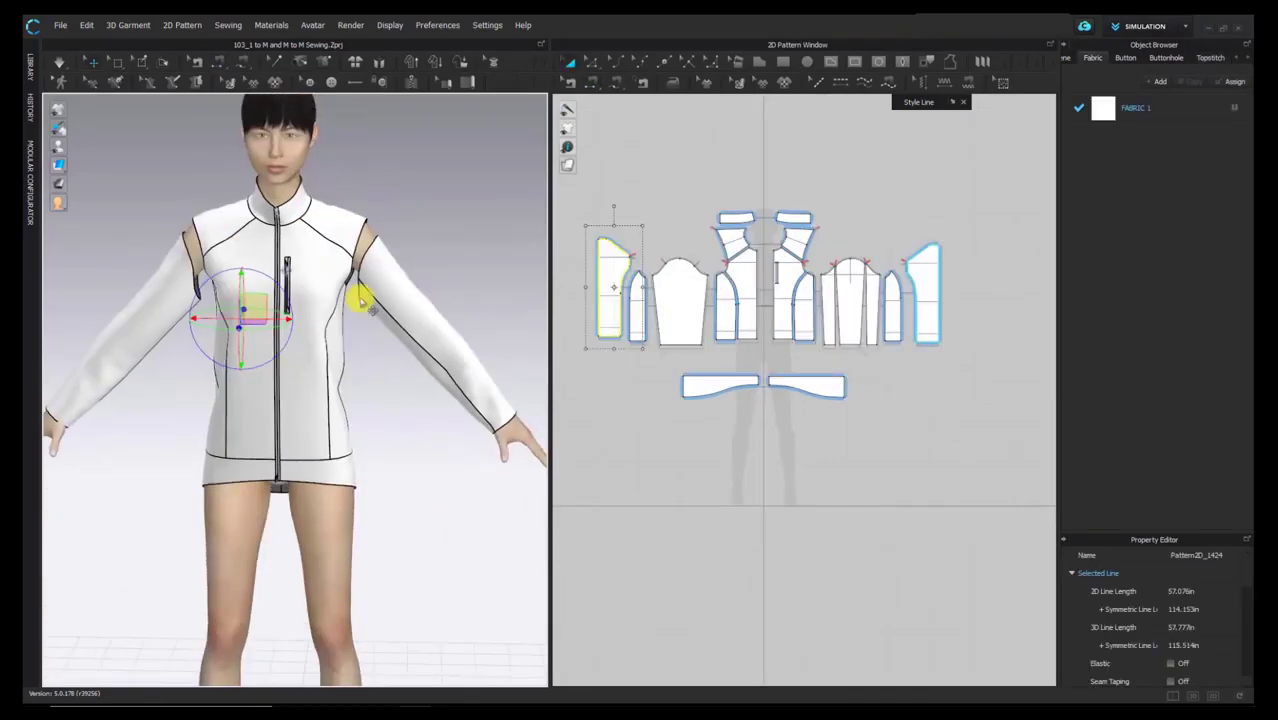
middle_click_drag(357, 294, 357, 322)
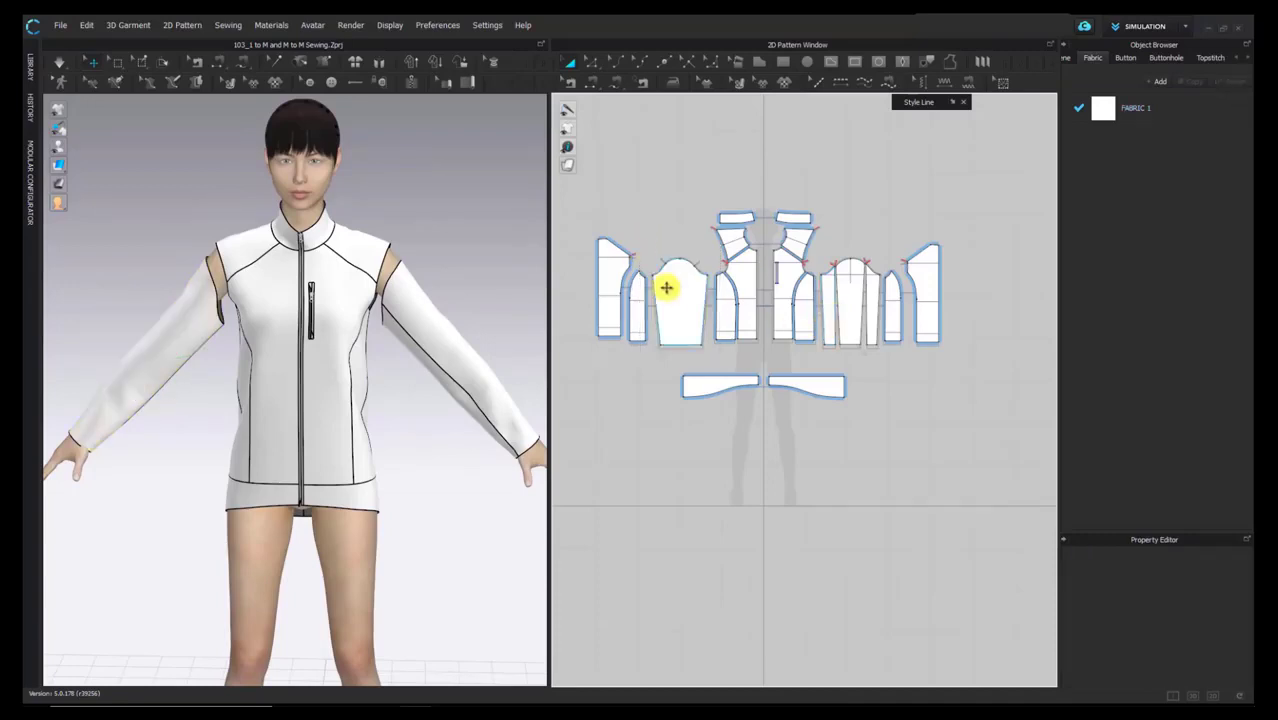
Step: Examine the one-piece sleeve, the body pieces forming its armhole, and the separate panels of the opposite sleeve
scroll(700, 300, "up", 3)
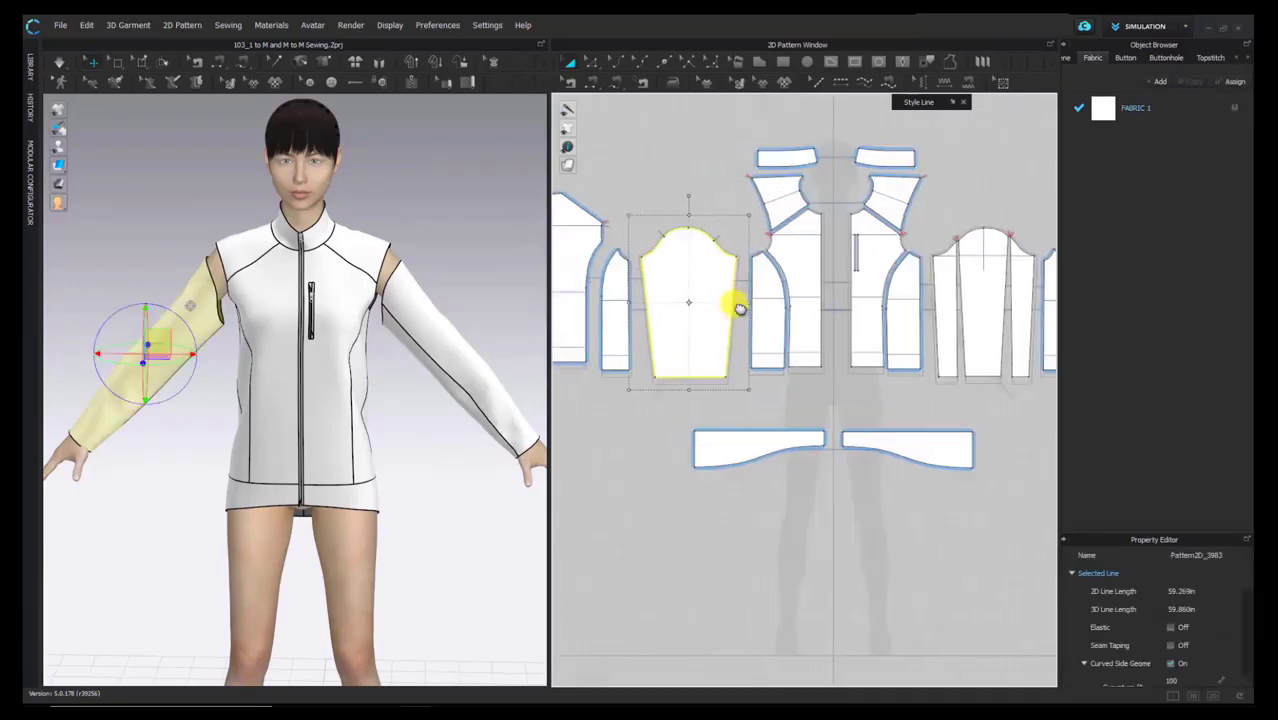
left_click(740, 309)
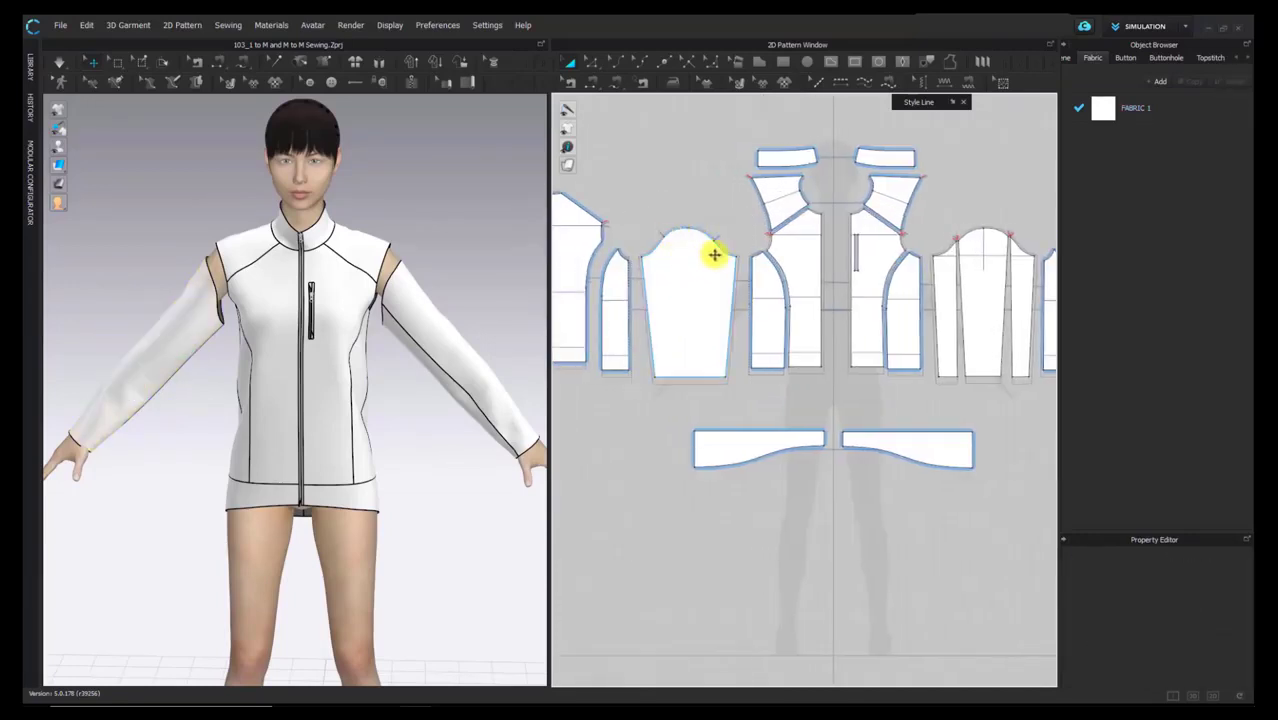
left_click(767, 272)
left_click(780, 246)
left_click(774, 211)
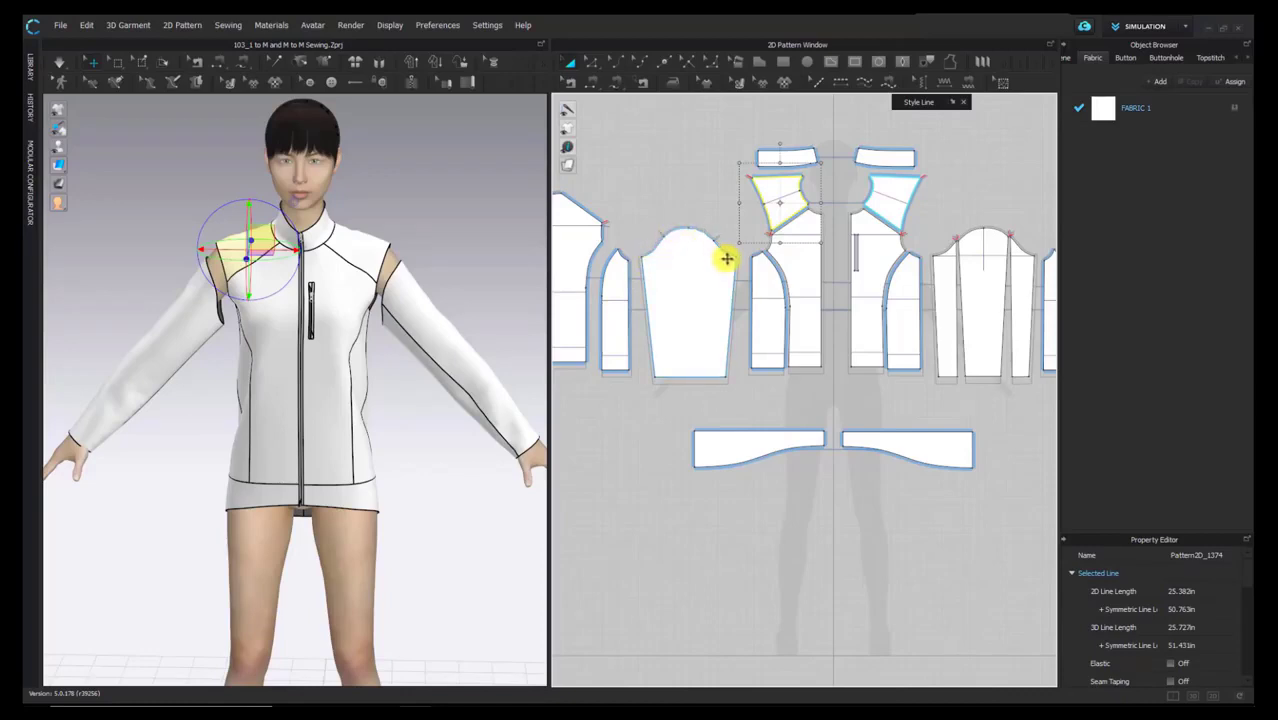
middle_click_drag(748, 264, 694, 282)
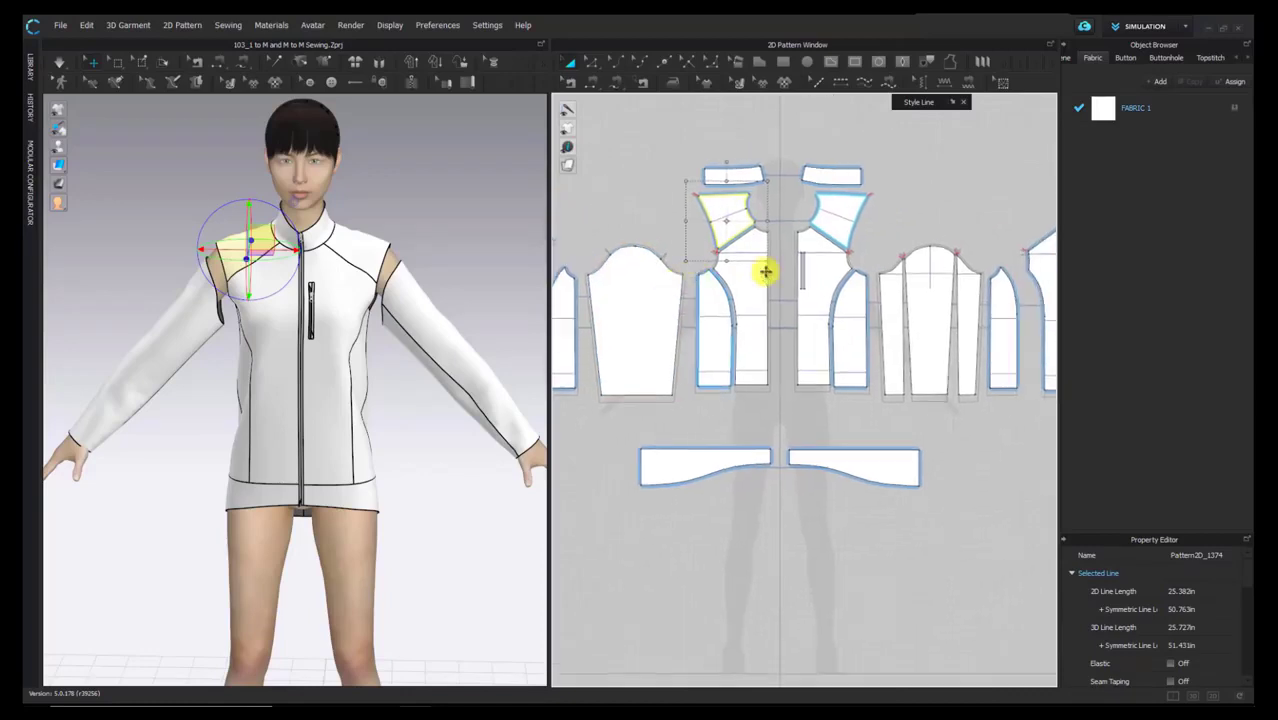
scroll(892, 283, "down", 2)
middle_click_drag(892, 283, 886, 279)
left_click(887, 279)
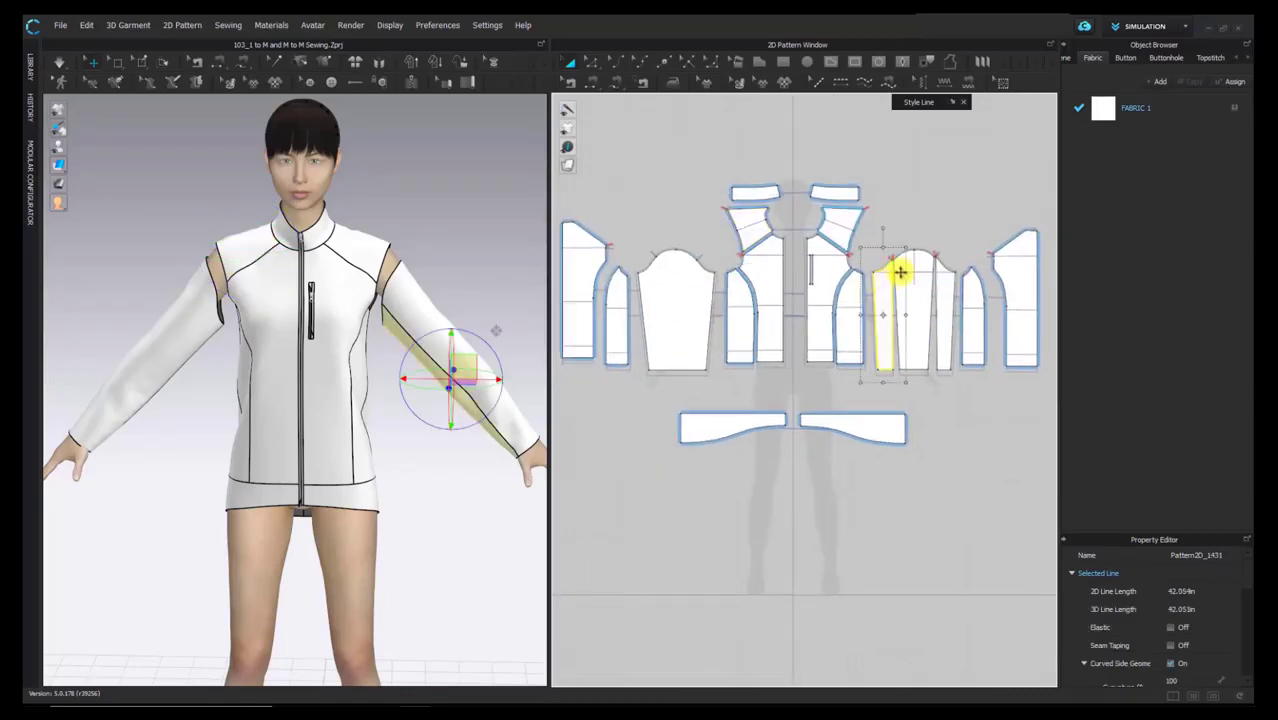
left_click(918, 262)
left_click(935, 268)
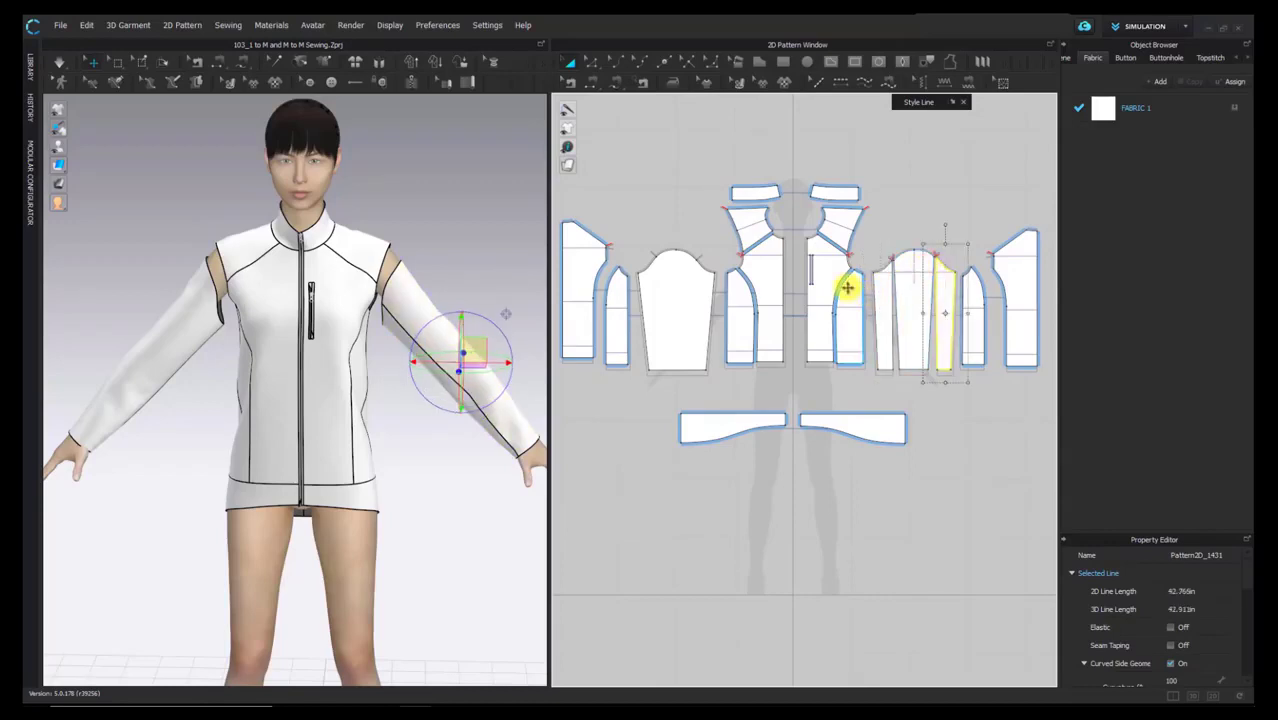
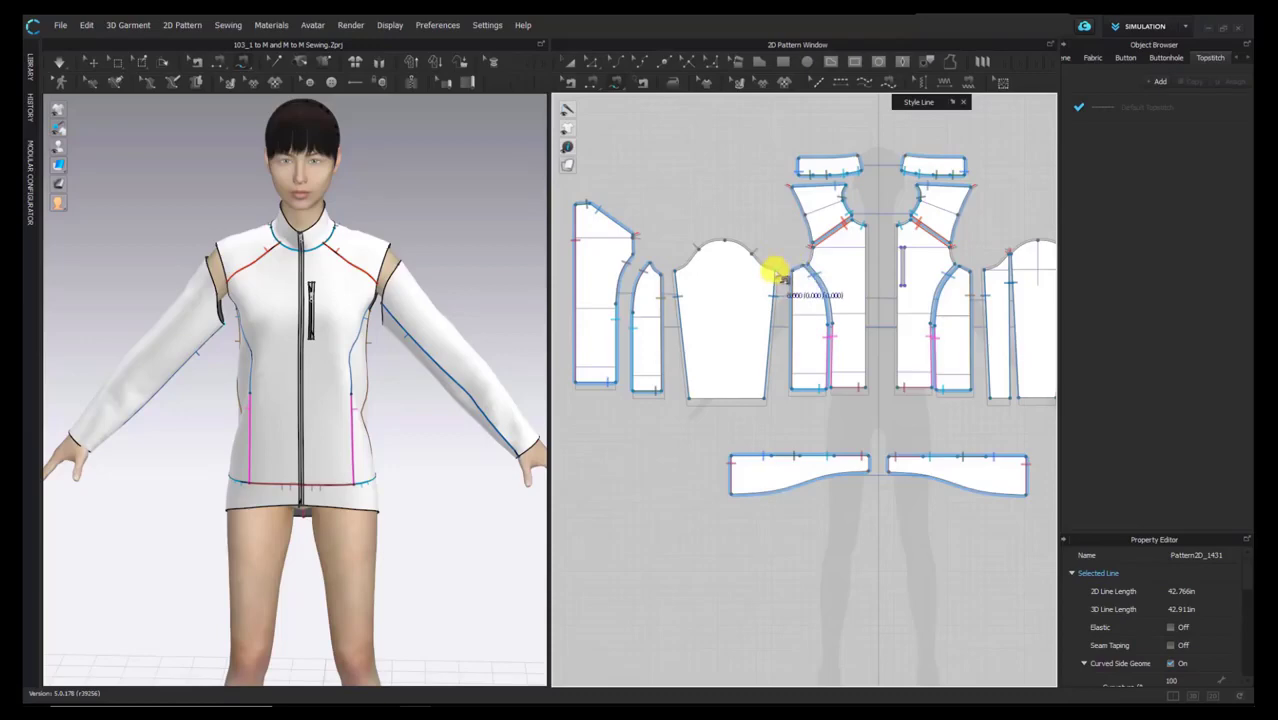
Step: Sew the one-piece sleeve's full cap to the armhole edges of the front, shoulder and back pieces as one 1:M free-sewing seam
middle_click_drag(779, 278, 781, 299)
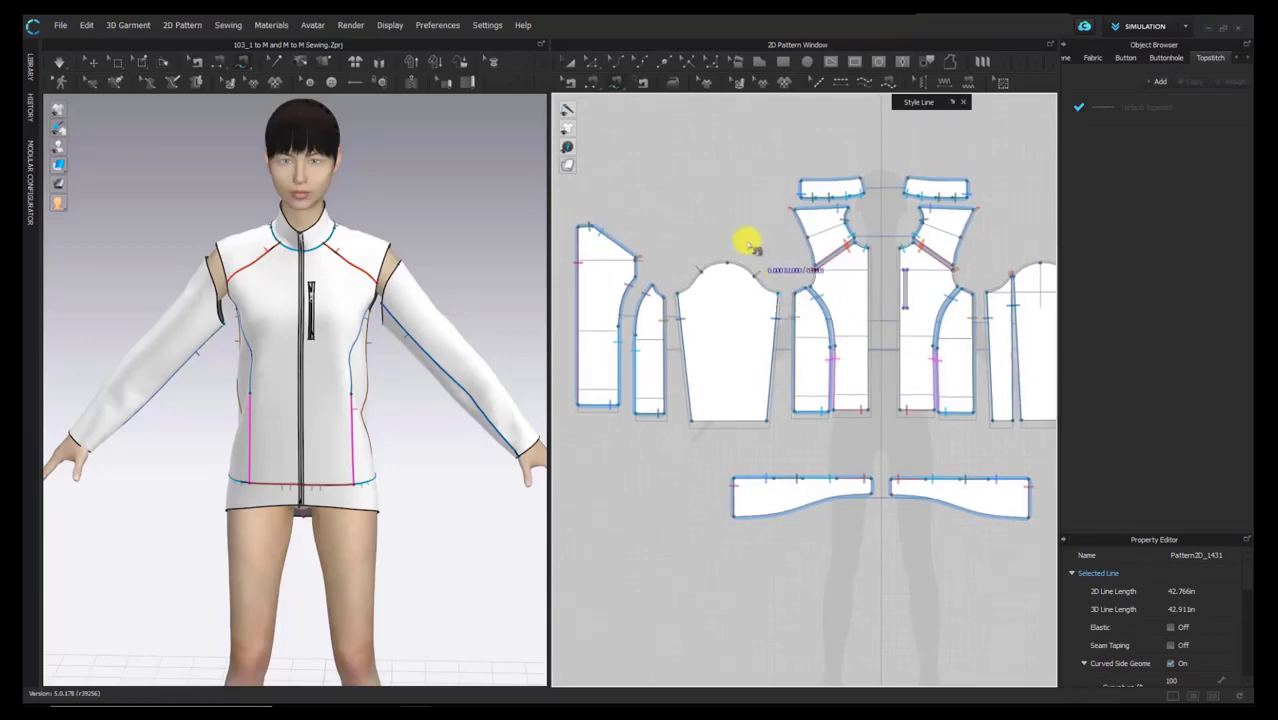
left_click(781, 295)
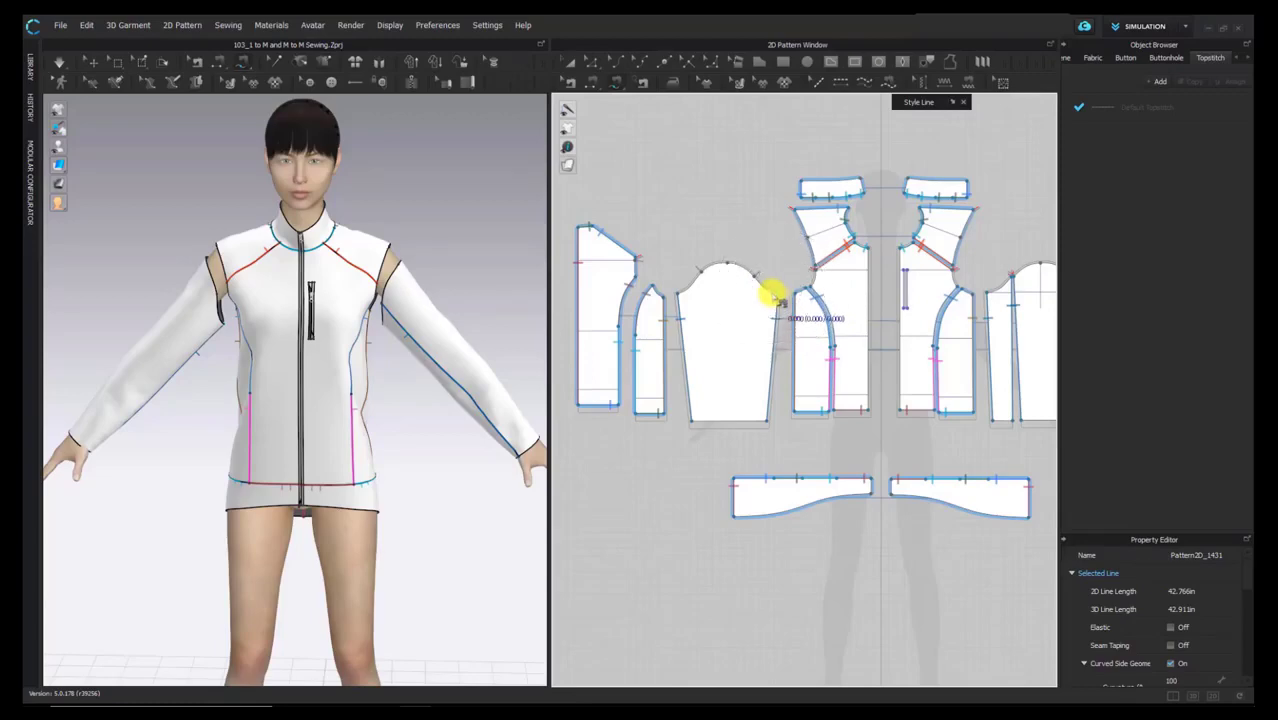
left_click(686, 298)
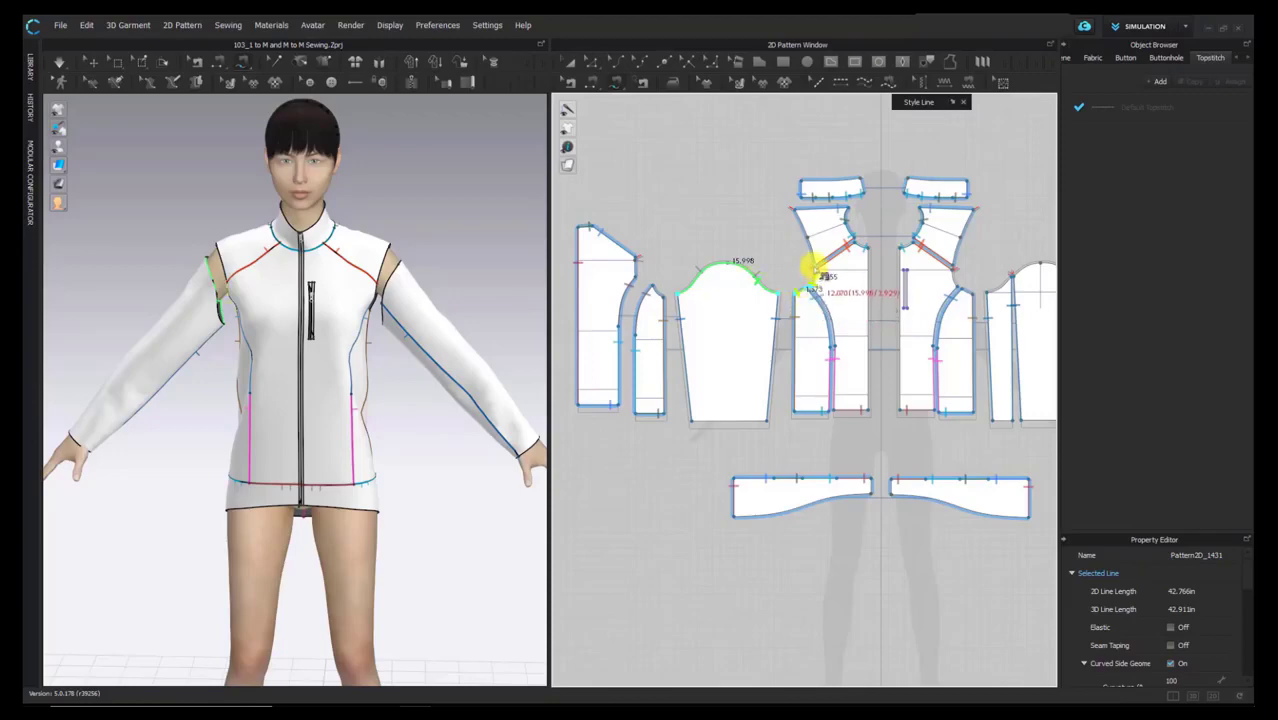
left_click(787, 207)
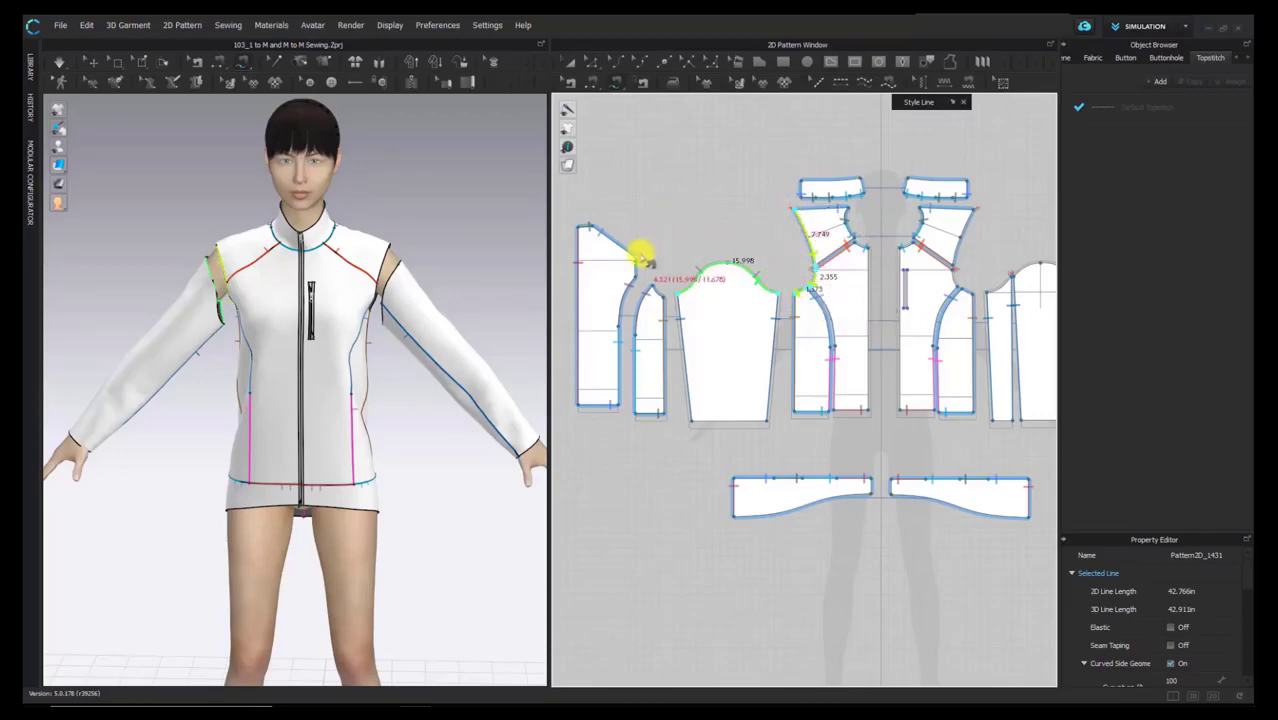
left_click_drag(660, 288, 668, 298)
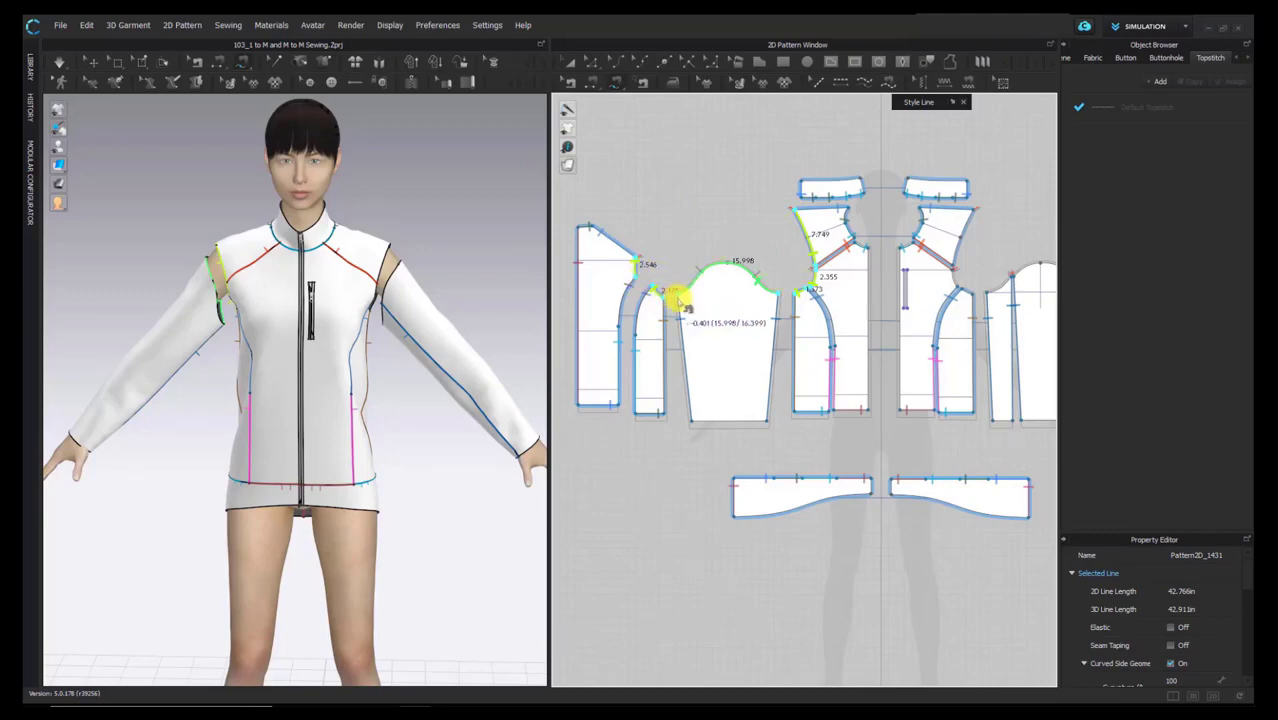
key("Return")
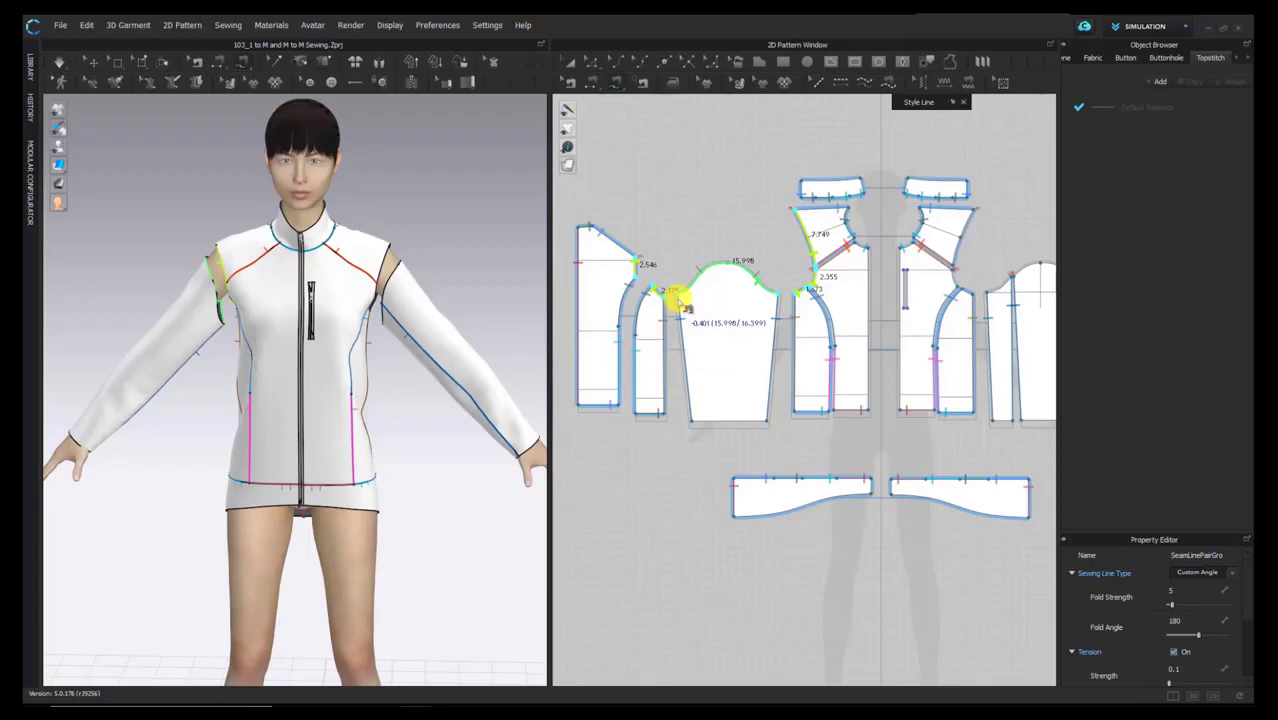
Step: Complete the one-piece sleeve's 1:M seam at the underarm end of the side-back piece
left_click(684, 300)
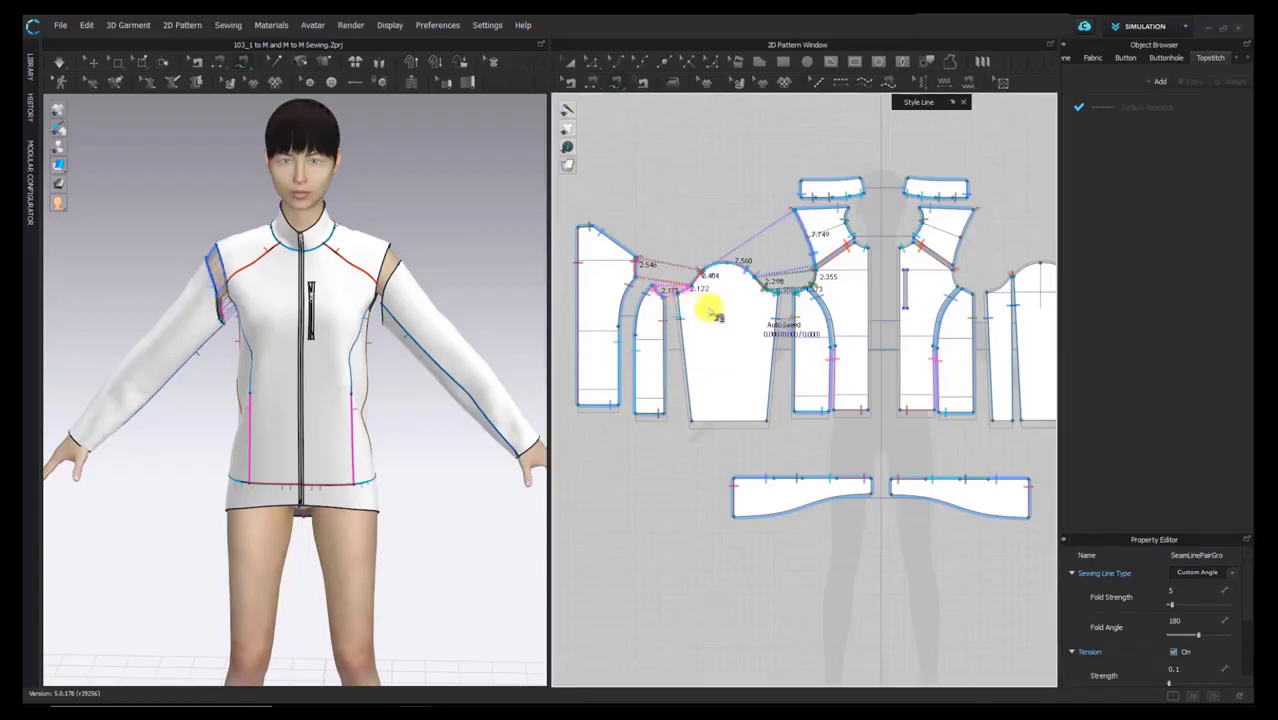
right_click_drag(208, 338, 330, 348)
scroll(848, 300, "down", 2)
middle_click_drag(845, 299, 630, 296)
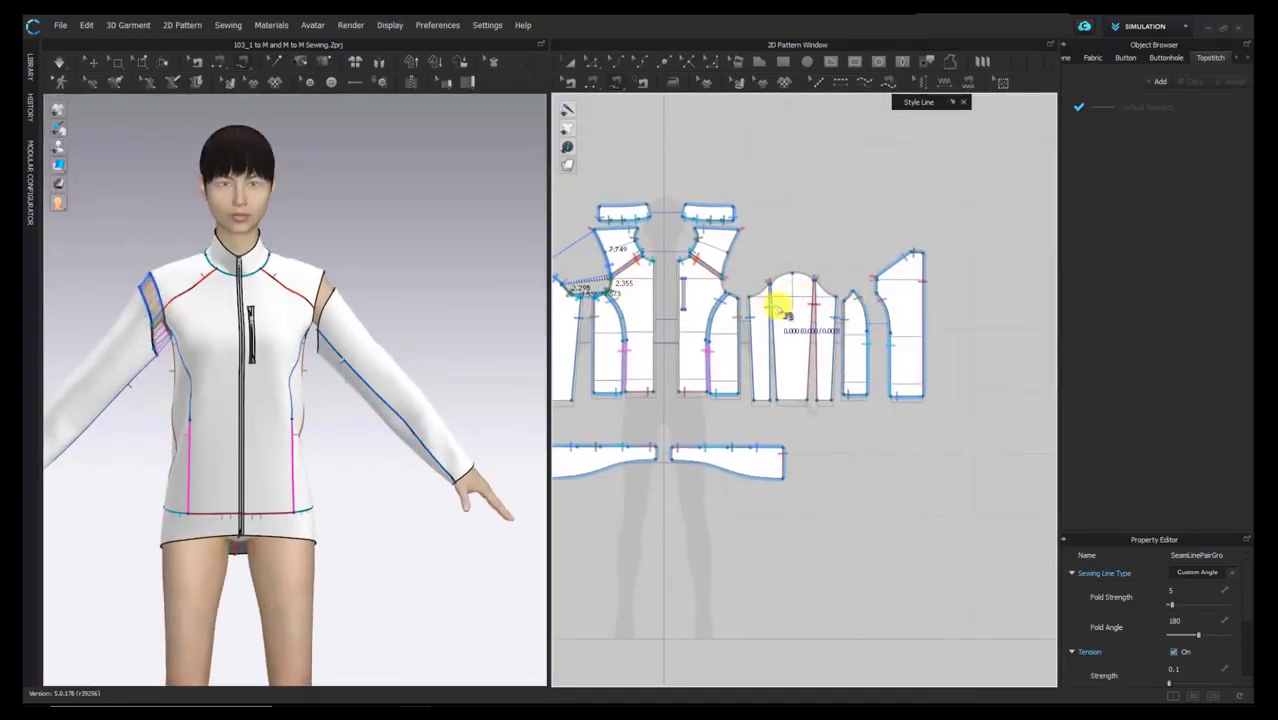
Step: Sew the three sleeve panels' cap edges to the front, shoulder and back armhole edges as one M:N free-sewing seam
left_click(611, 83)
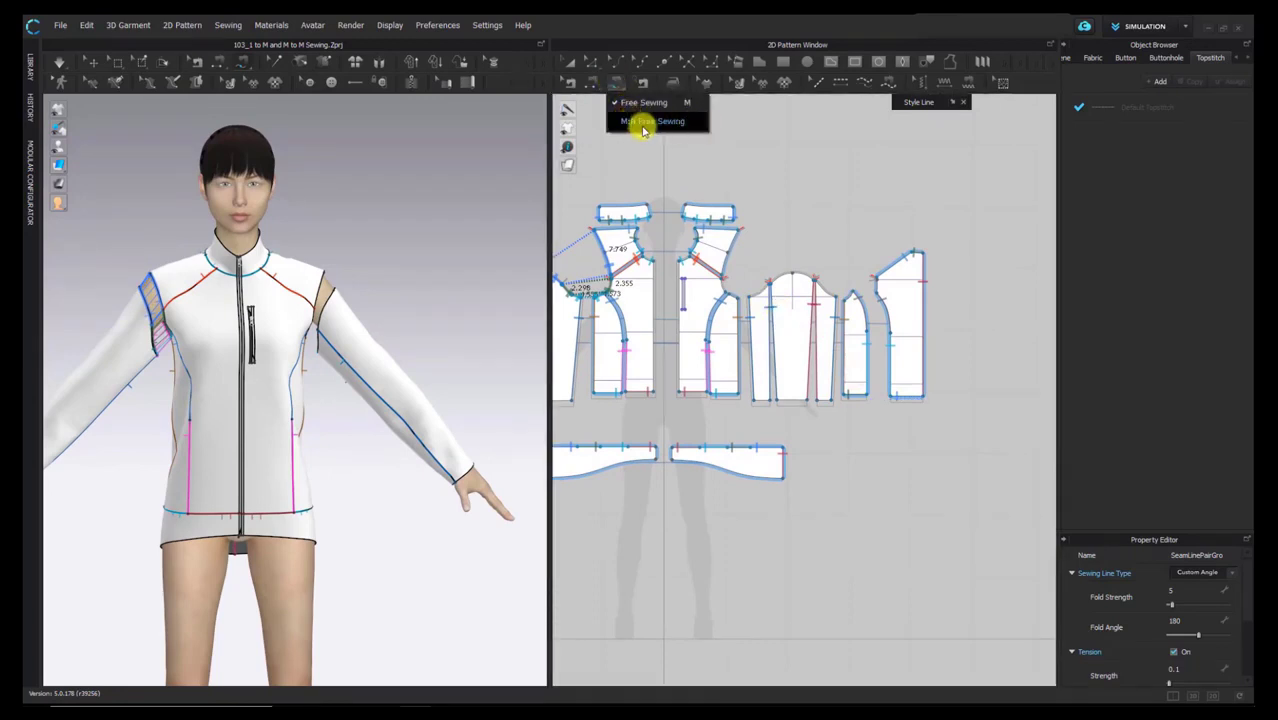
left_click(643, 124)
scroll(830, 306, "up", 3)
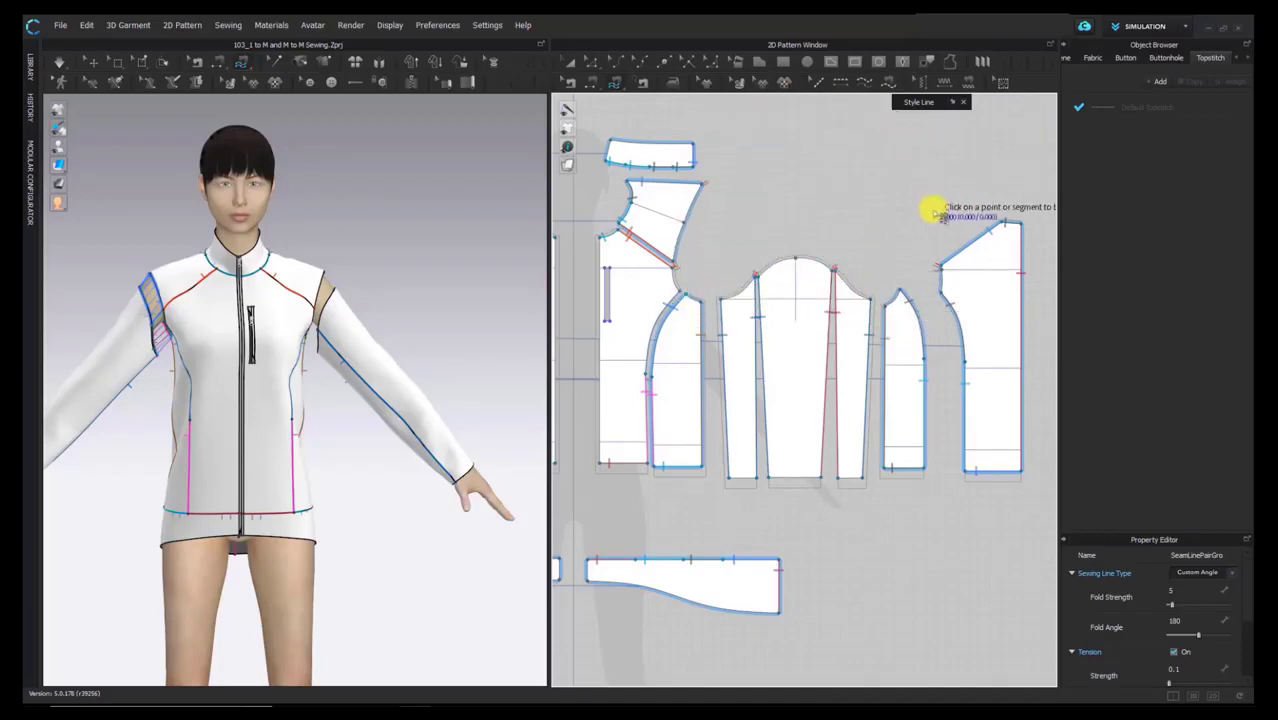
left_click(723, 301)
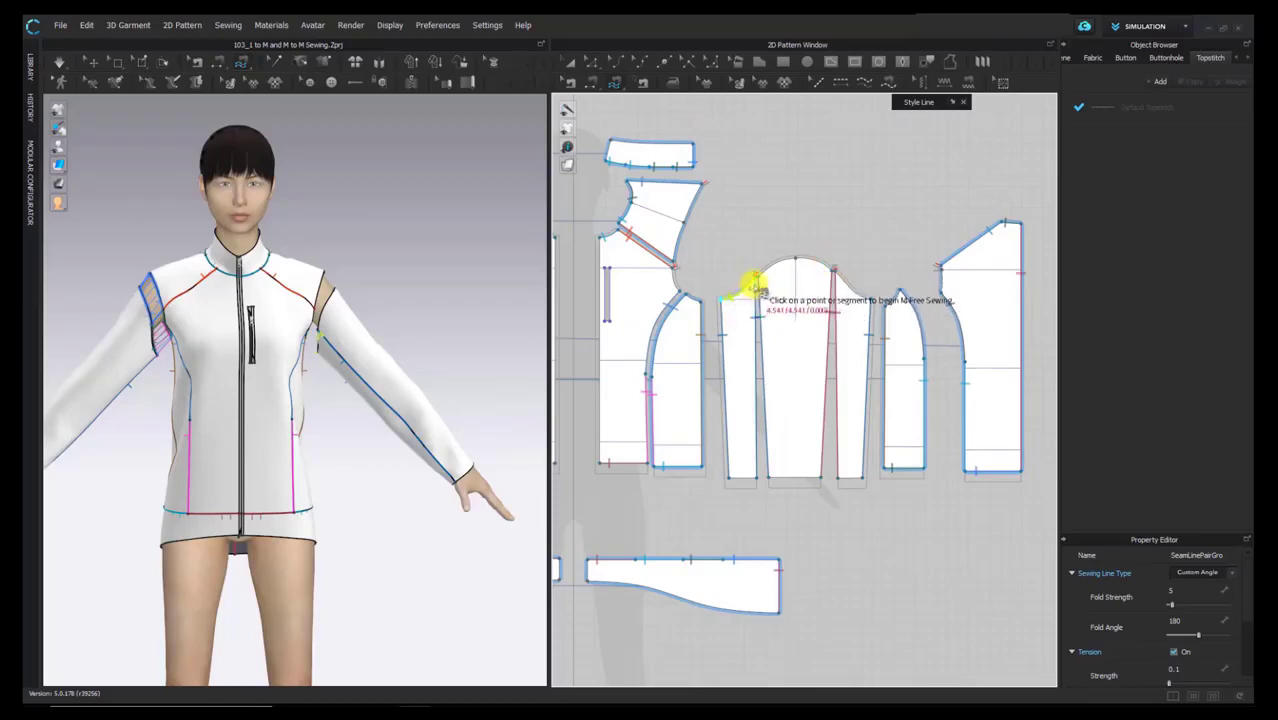
left_click(836, 272)
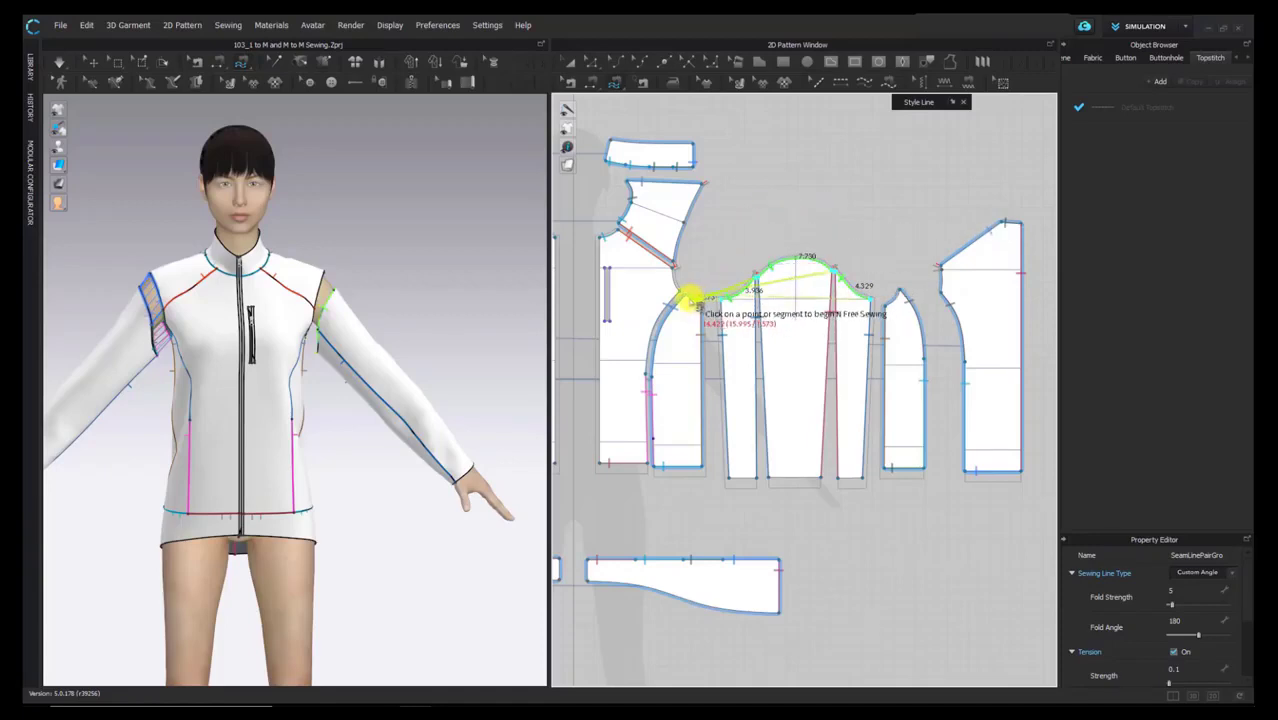
left_click(677, 278)
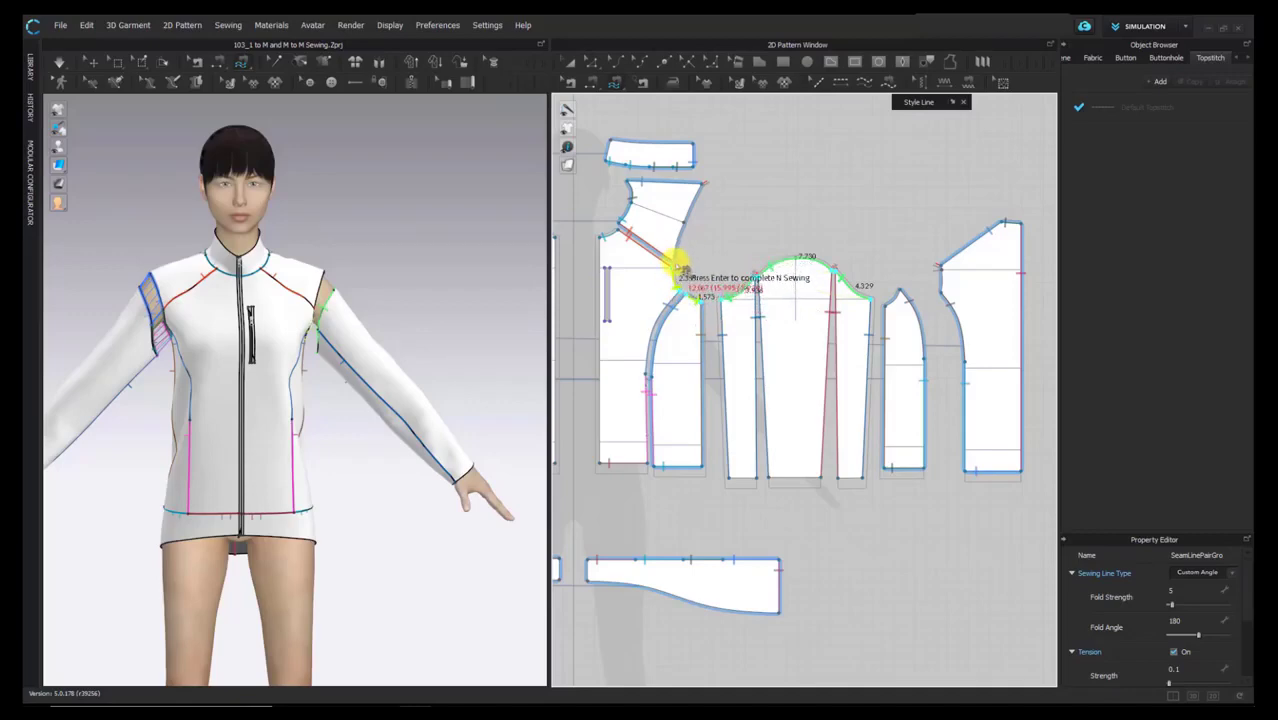
left_click(702, 182)
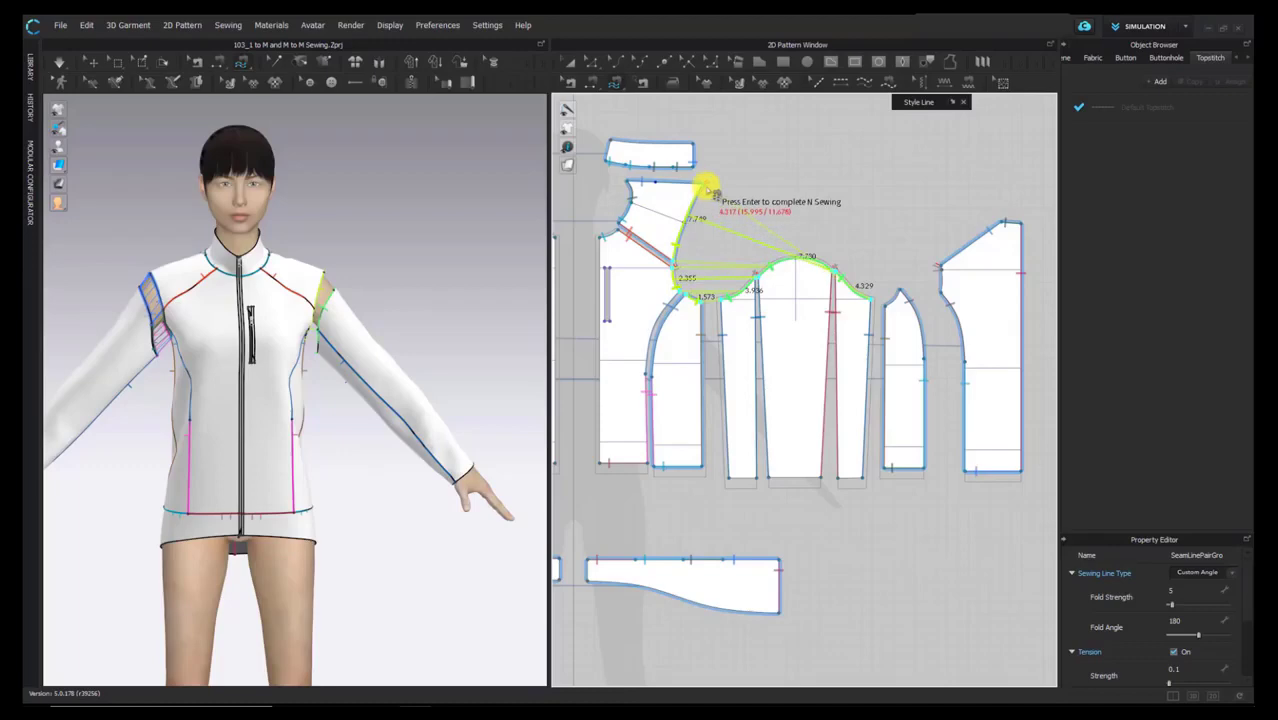
left_click(940, 267)
left_click(941, 293)
left_click(900, 293)
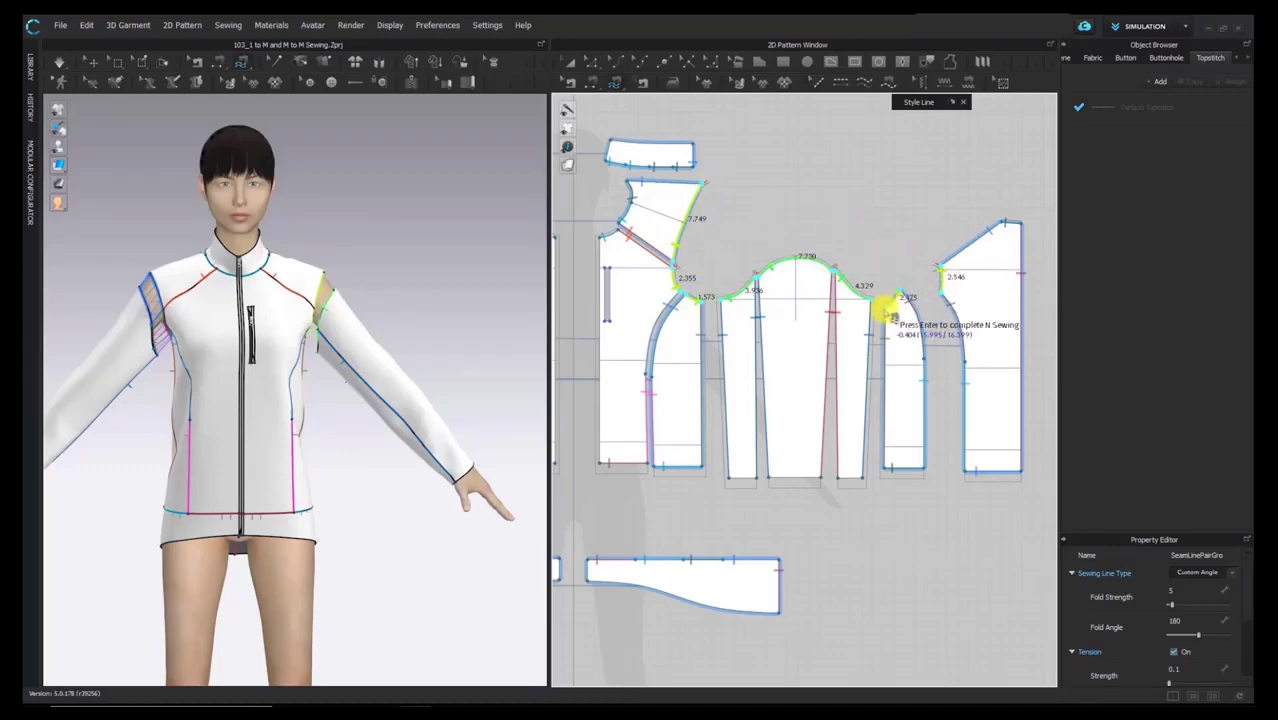
key("Return")
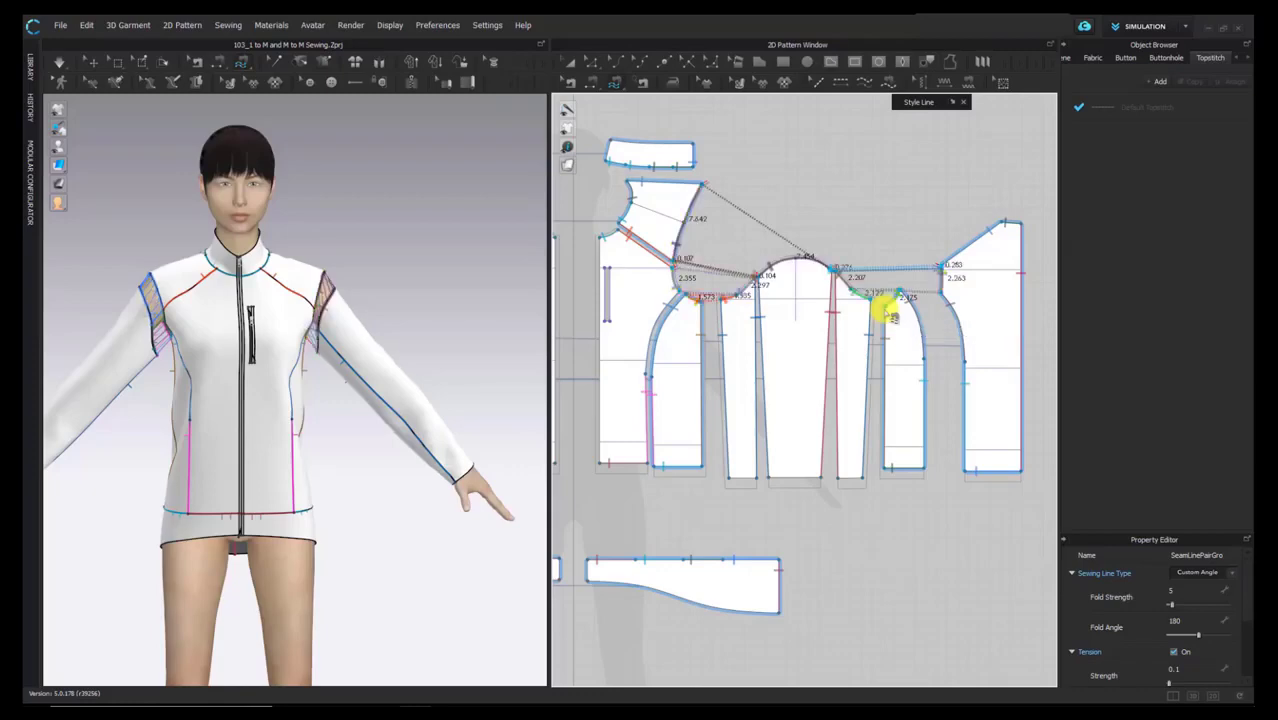
Step: Reopen the 103_1 to M and M to N Sewing project with garment and avatar, discarding the unsaved changes
right_click_drag(337, 251, 365, 265)
scroll(371, 280, "up", 4)
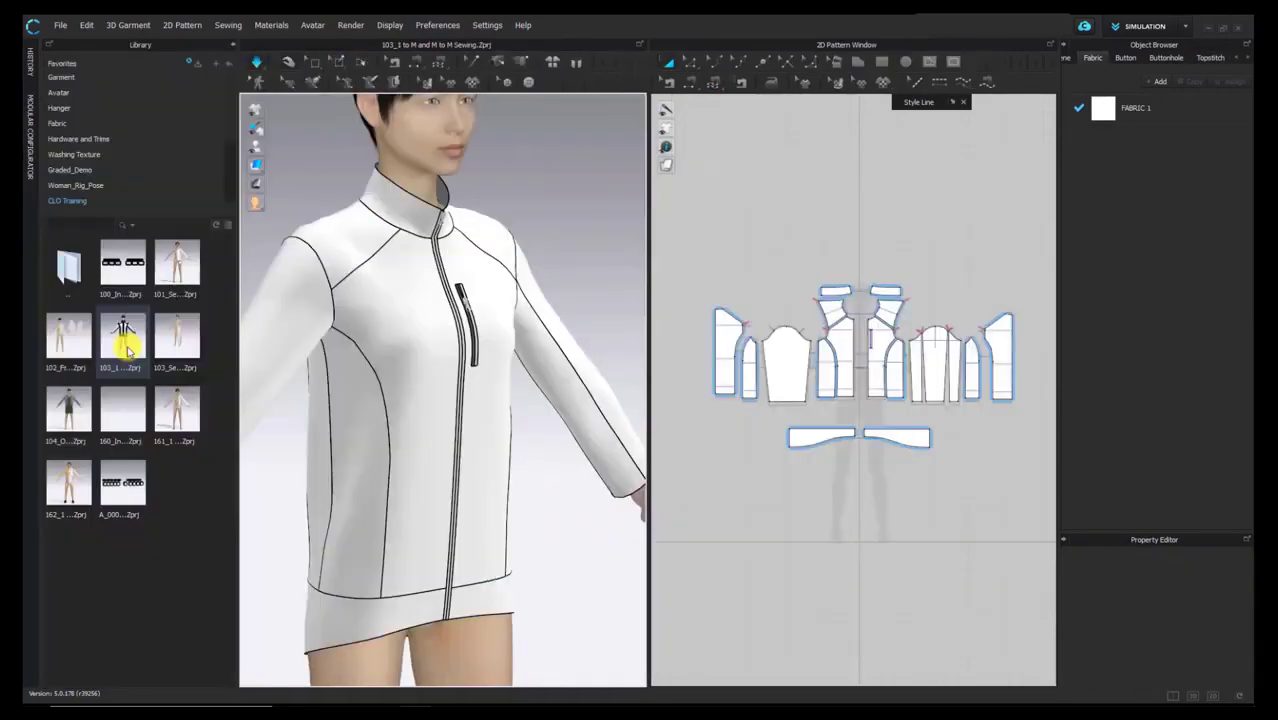
mouse_move(127, 347)
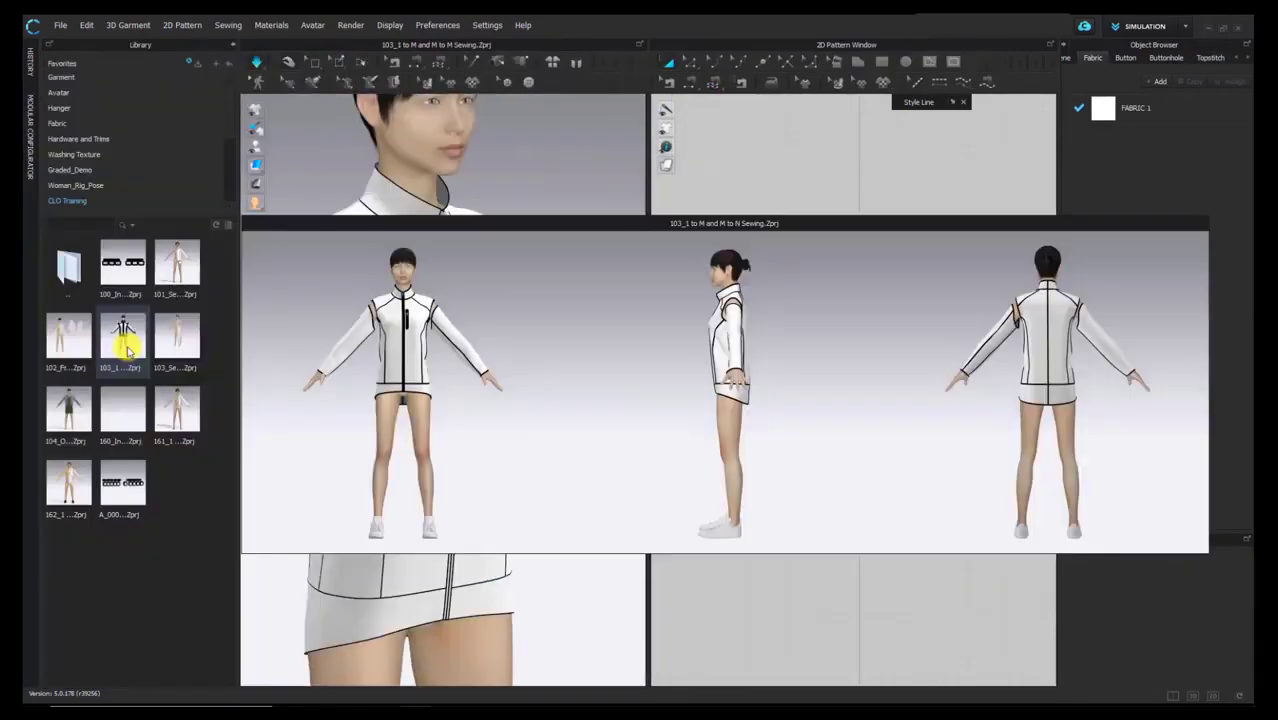
double_click(127, 343)
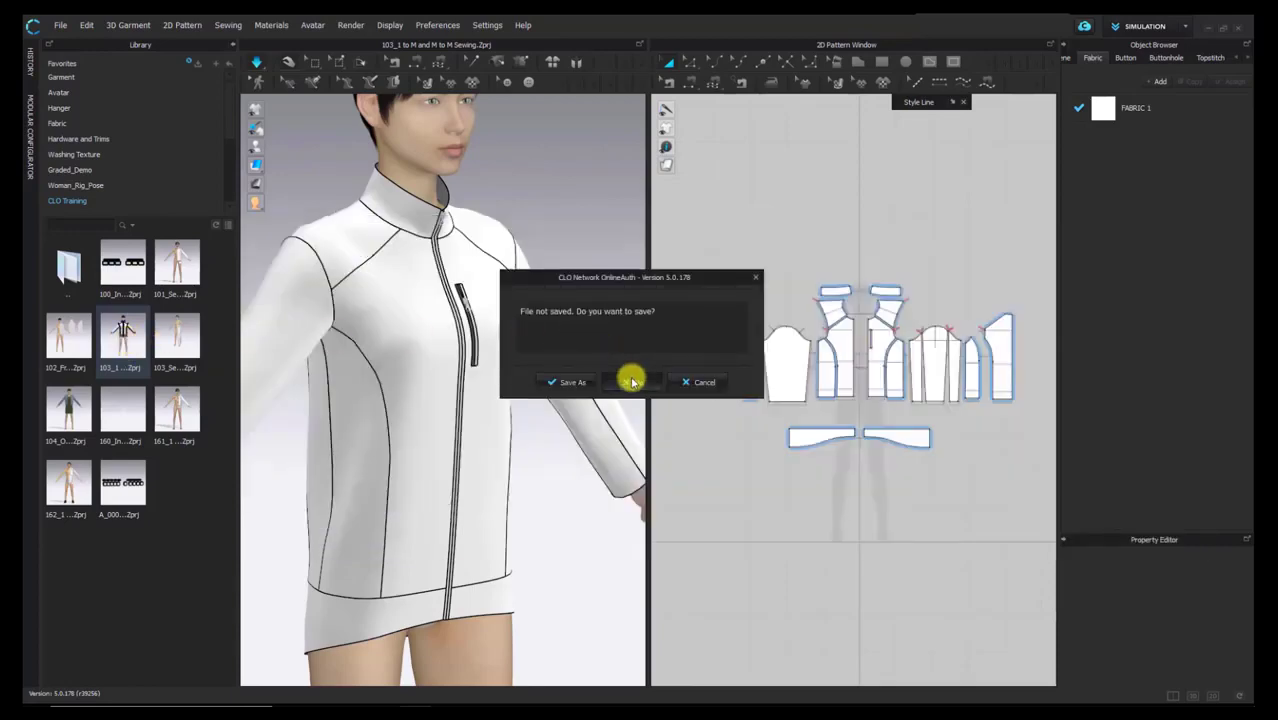
left_click(629, 372)
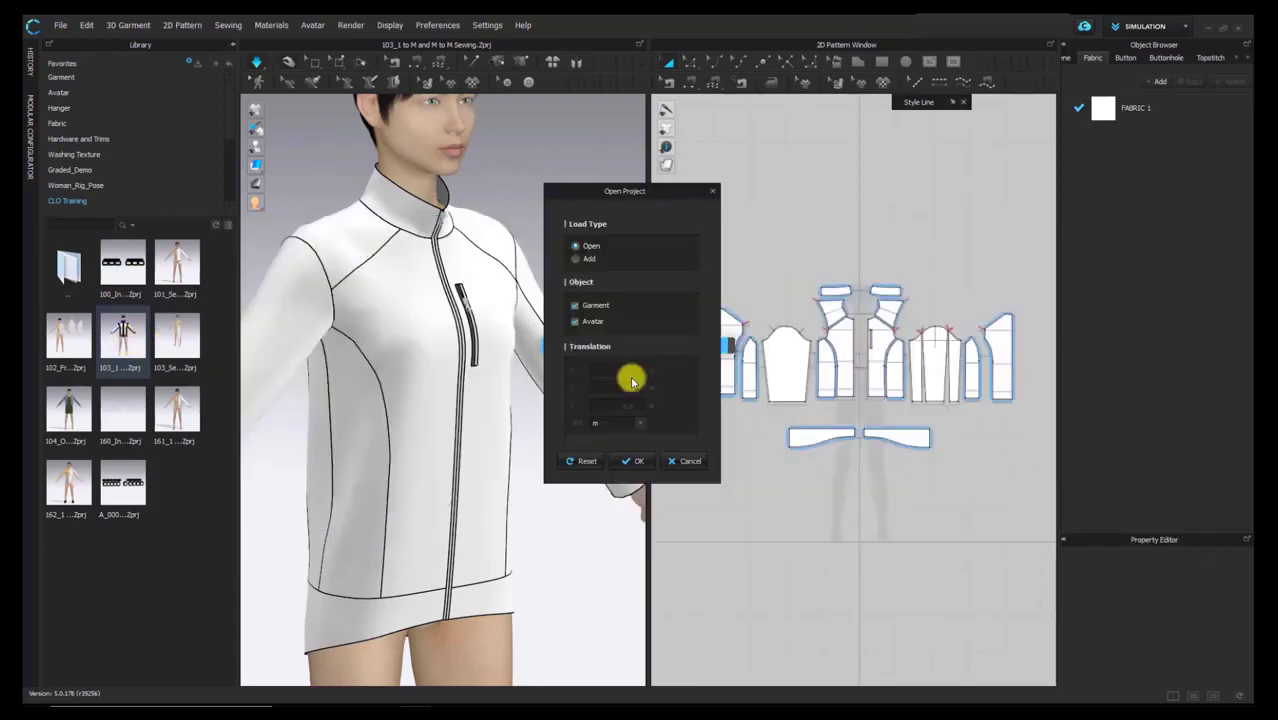
left_click(631, 459)
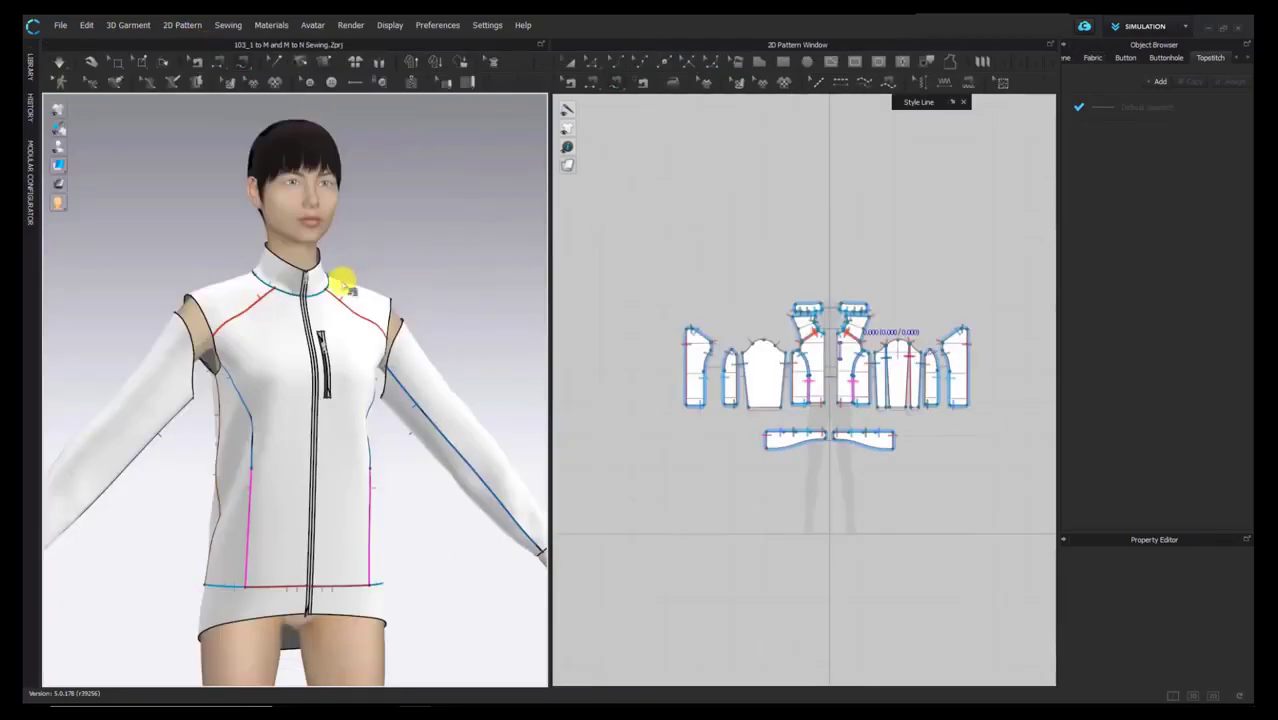
Step: Move the shoulder, front, side and back pieces slightly apart around the one-piece sleeve's armhole on the avatar
right_click_drag(345, 284, 383, 285)
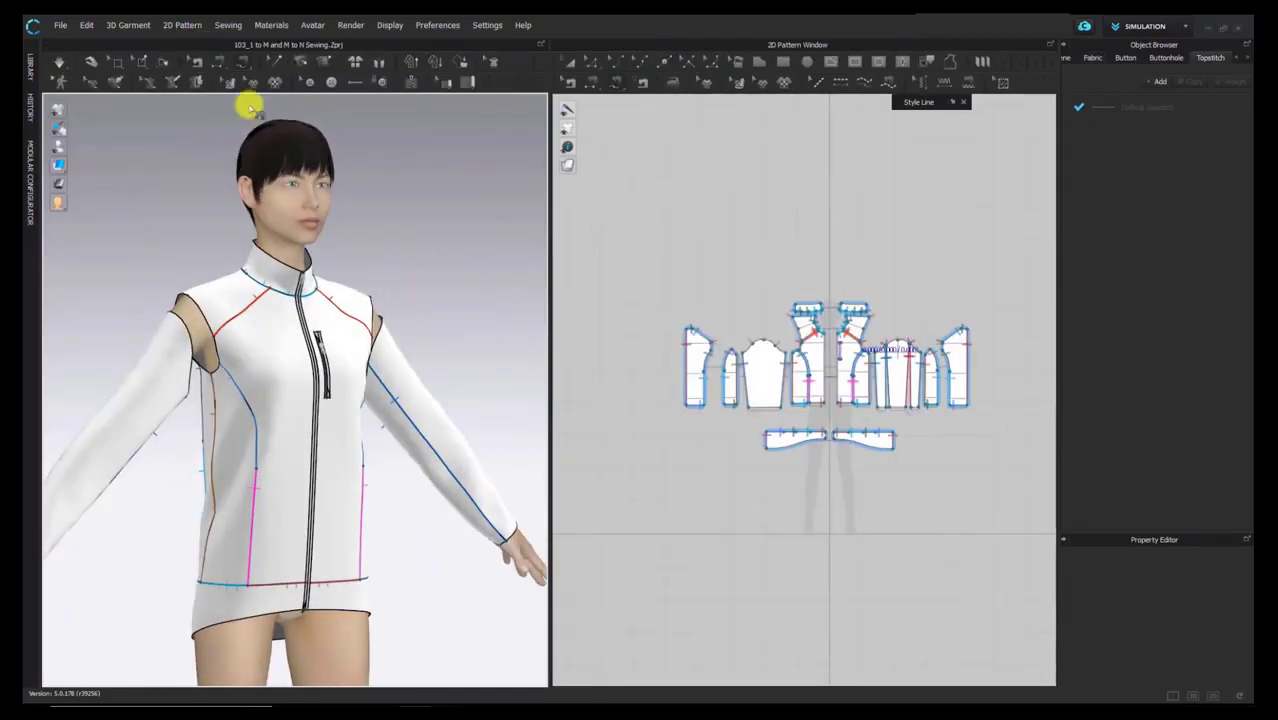
scroll(240, 297, "up", 4)
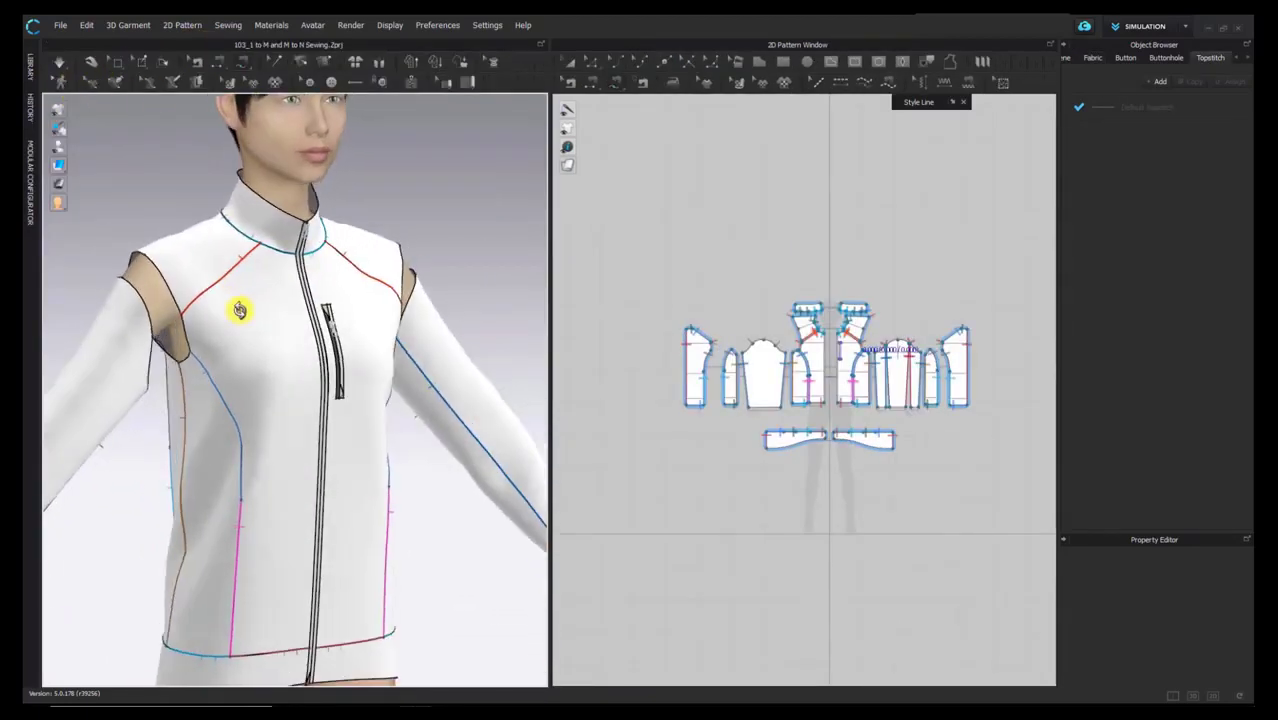
right_click_drag(240, 310, 194, 237)
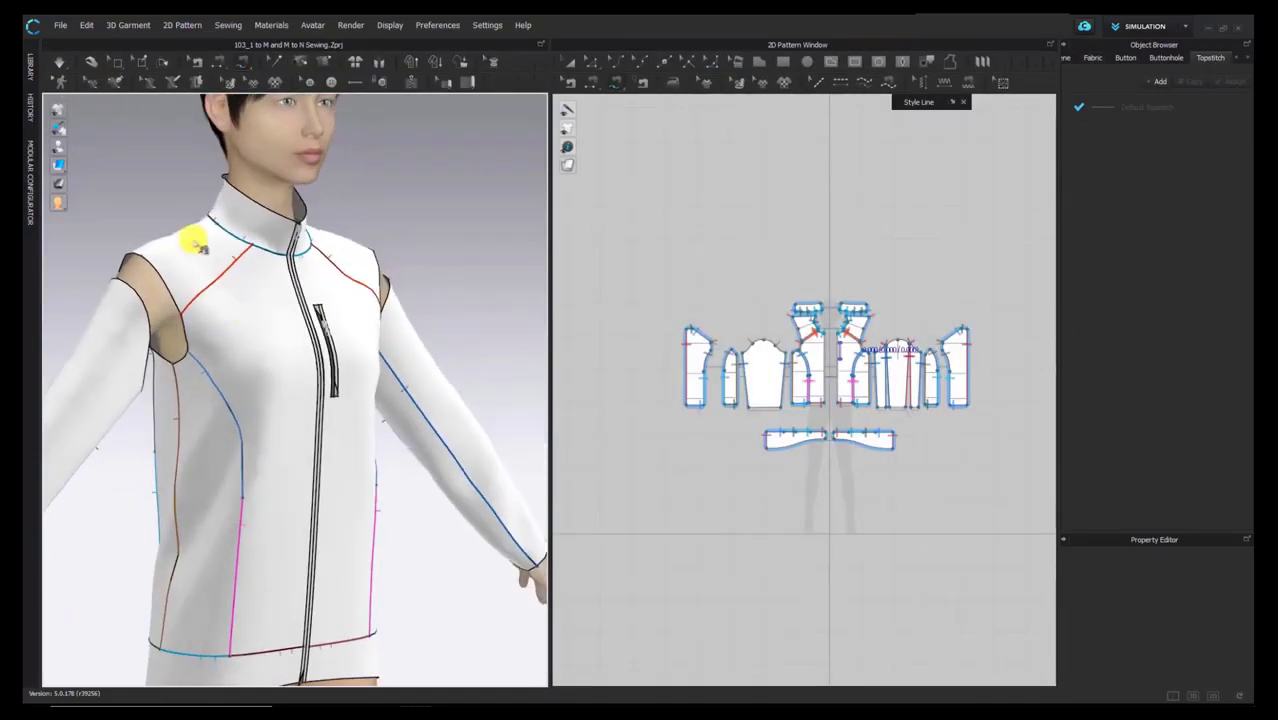
left_click(88, 61)
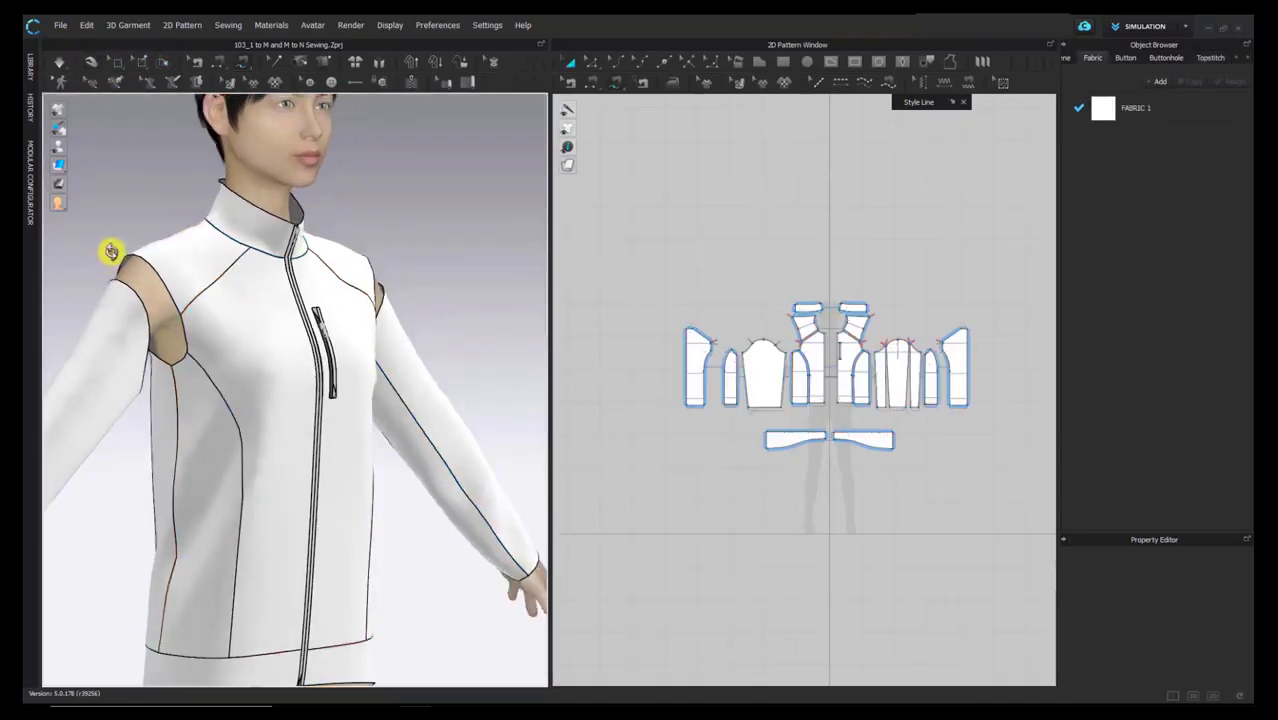
right_click_drag(111, 251, 153, 270)
left_click_drag(155, 272, 153, 262)
left_click_drag(199, 331, 208, 335)
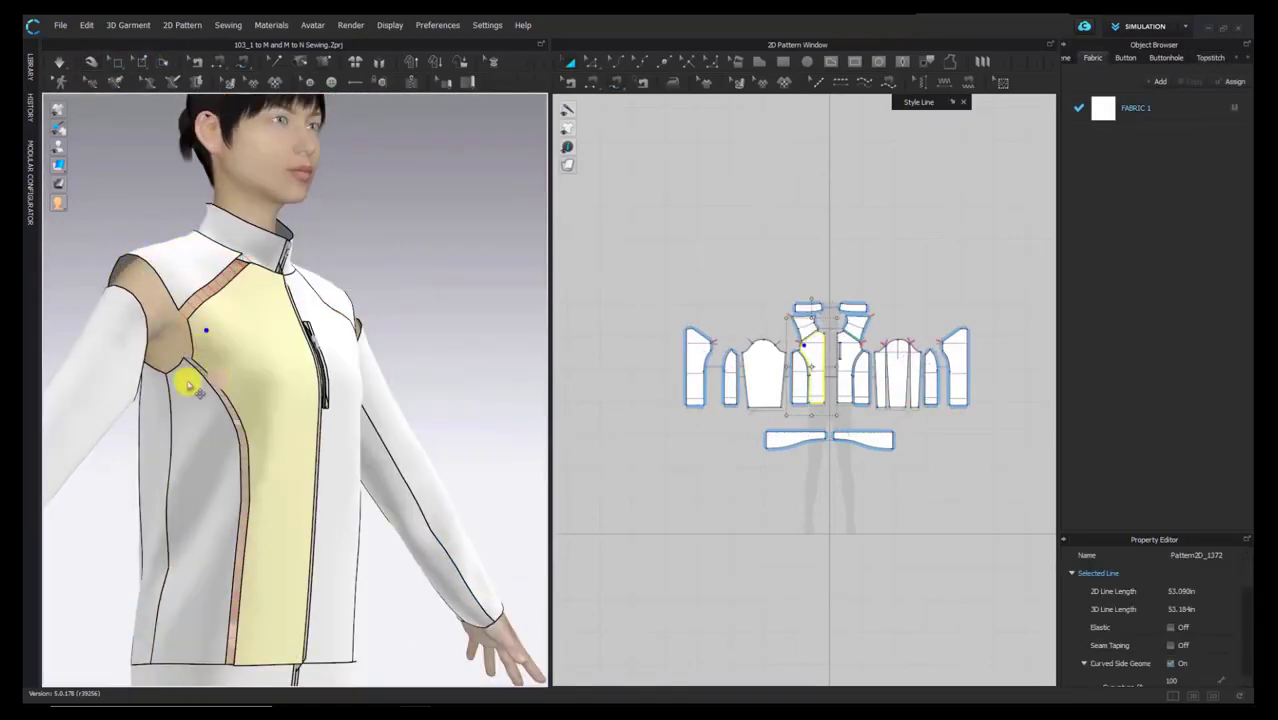
left_click_drag(187, 381, 189, 388)
right_click_drag(143, 408, 29, 374)
left_click(107, 360)
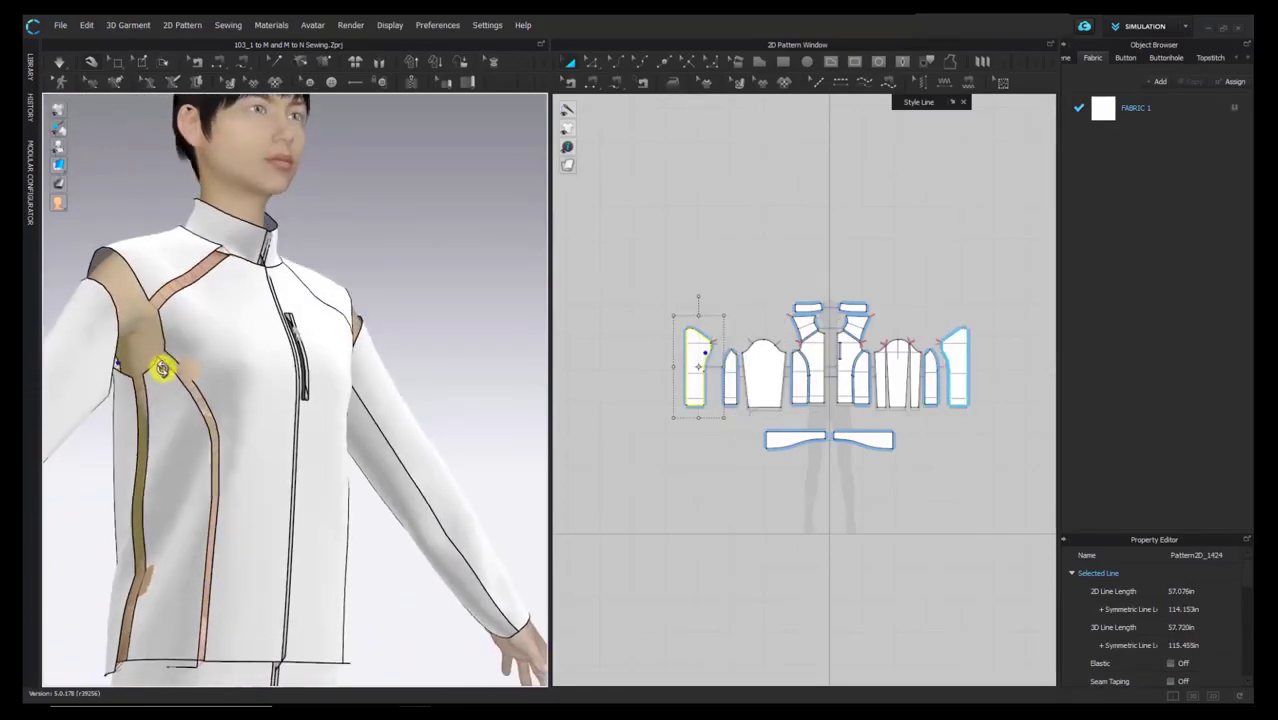
Step: Move the shoulder and front pieces slightly apart at the three-panel sleeve's armhole on the avatar
scroll(200, 330, "up", 5)
right_click_drag(200, 330, 402, 375)
right_click_drag(344, 450, 294, 260)
left_click(289, 260)
right_click_drag(311, 398, 282, 262)
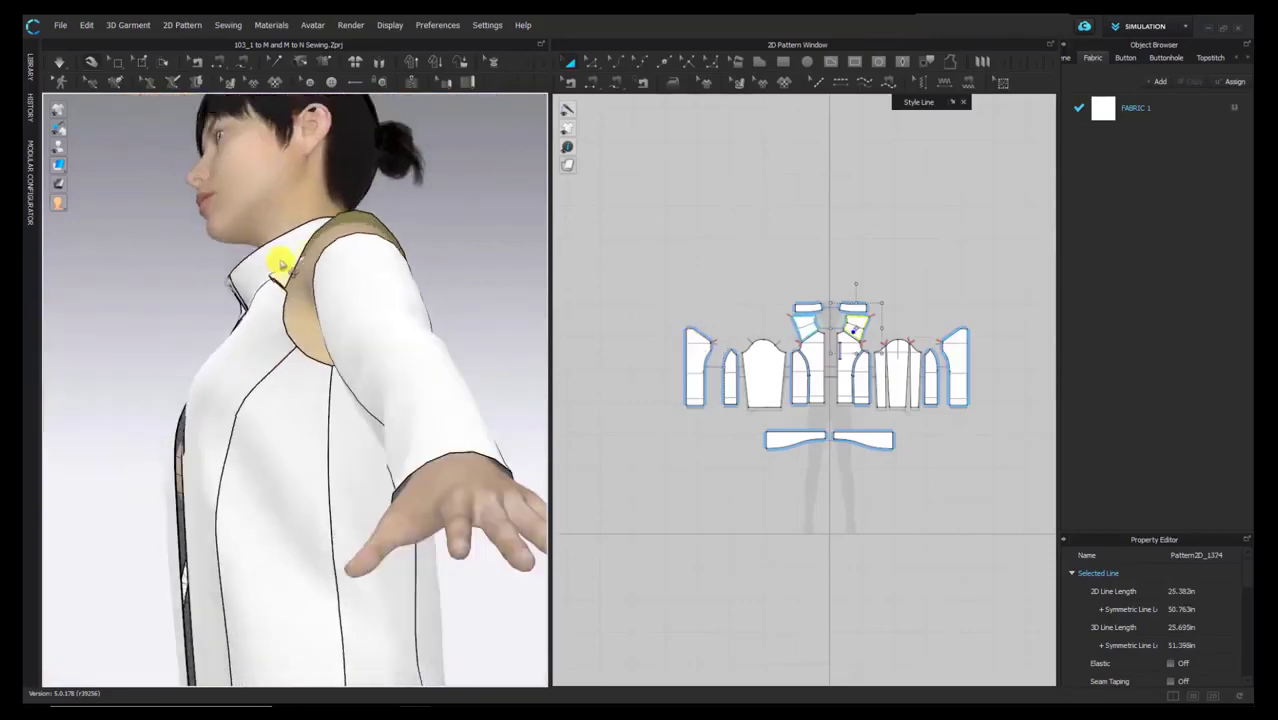
left_click(277, 260)
mouse_move(277, 337)
left_mouse_down()
mouse_move(264, 339)
mouse_move(278, 356)
left_mouse_up()
Step: Separate the back and side-back pieces around the underside of the three-panel sleeve's armhole
right_click_drag(330, 440, 330, 400)
left_click_drag(312, 306, 240, 280)
right_click_drag(240, 280, 300, 335)
left_click_drag(318, 325, 277, 340)
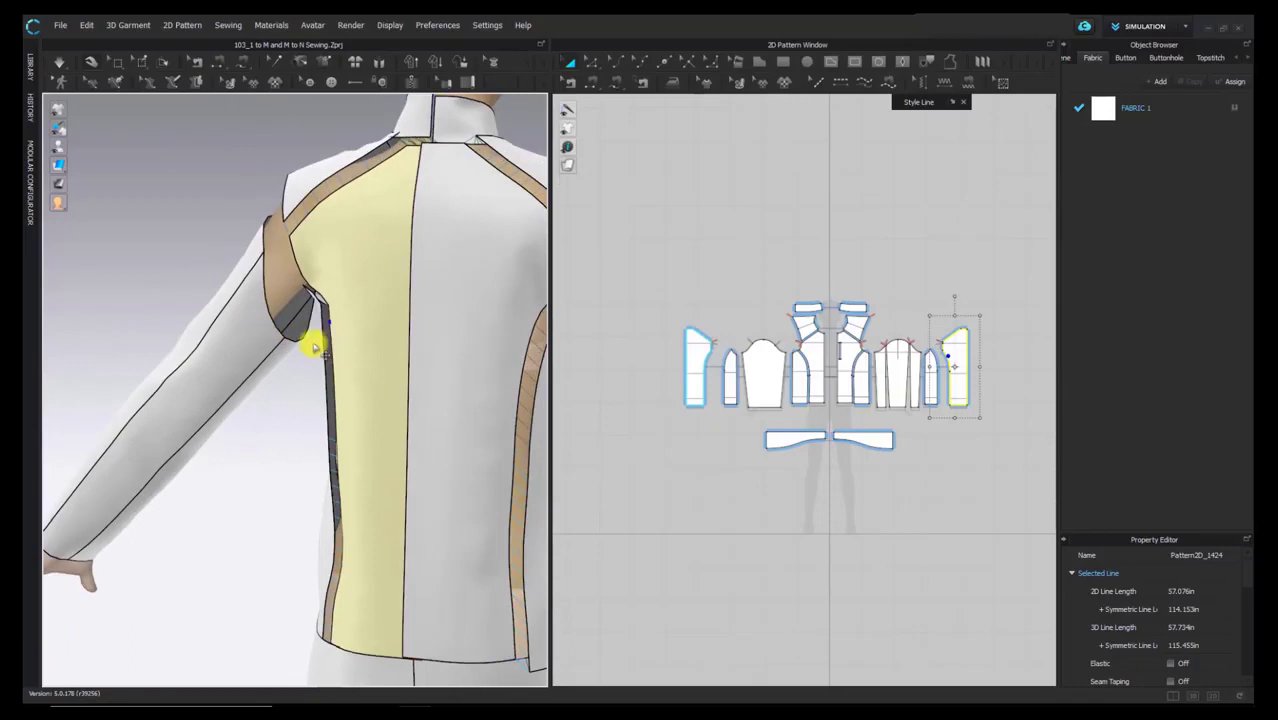
left_click(308, 357)
right_click_drag(308, 367, 280, 328)
left_click(270, 318)
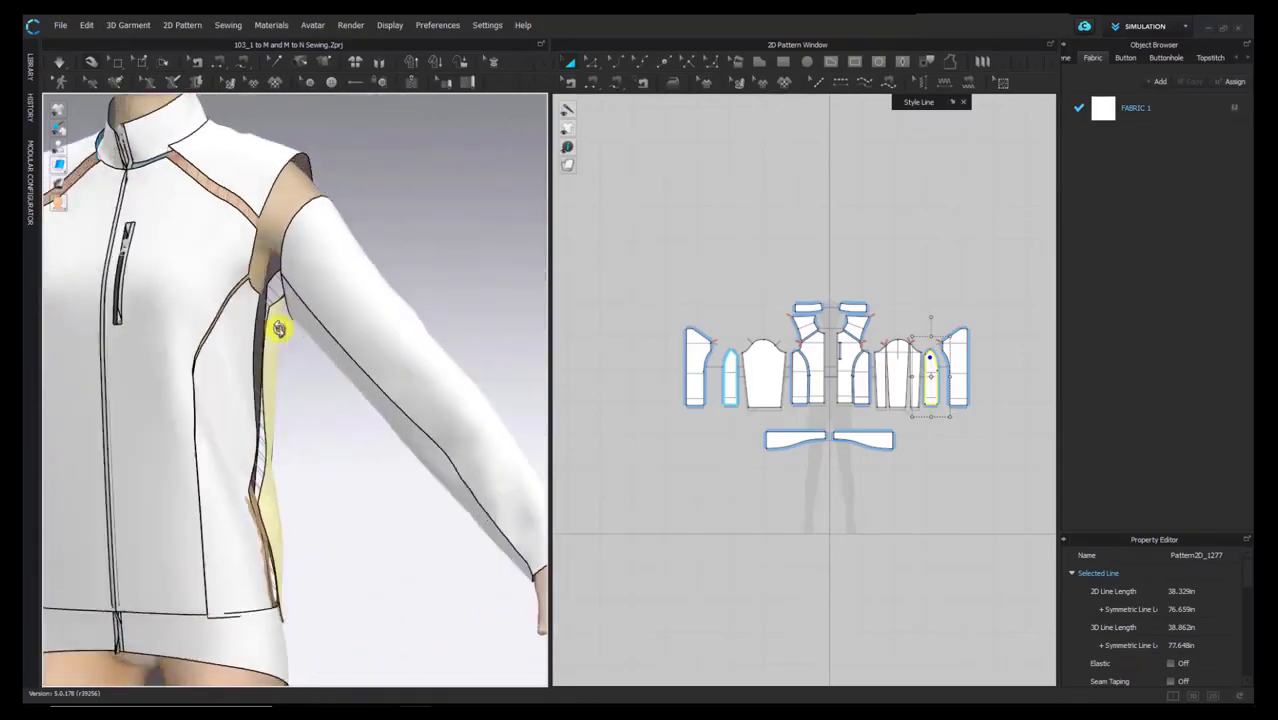
Step: Move the three-panel sleeve's panels and the collar slightly away from the adjoining pieces
left_click(332, 262)
right_click_drag(332, 262, 310, 334)
left_click(311, 334)
left_click(243, 332)
middle_click_drag(308, 337, 267, 283)
left_click(120, 225)
middle_click_drag(120, 225, 236, 240)
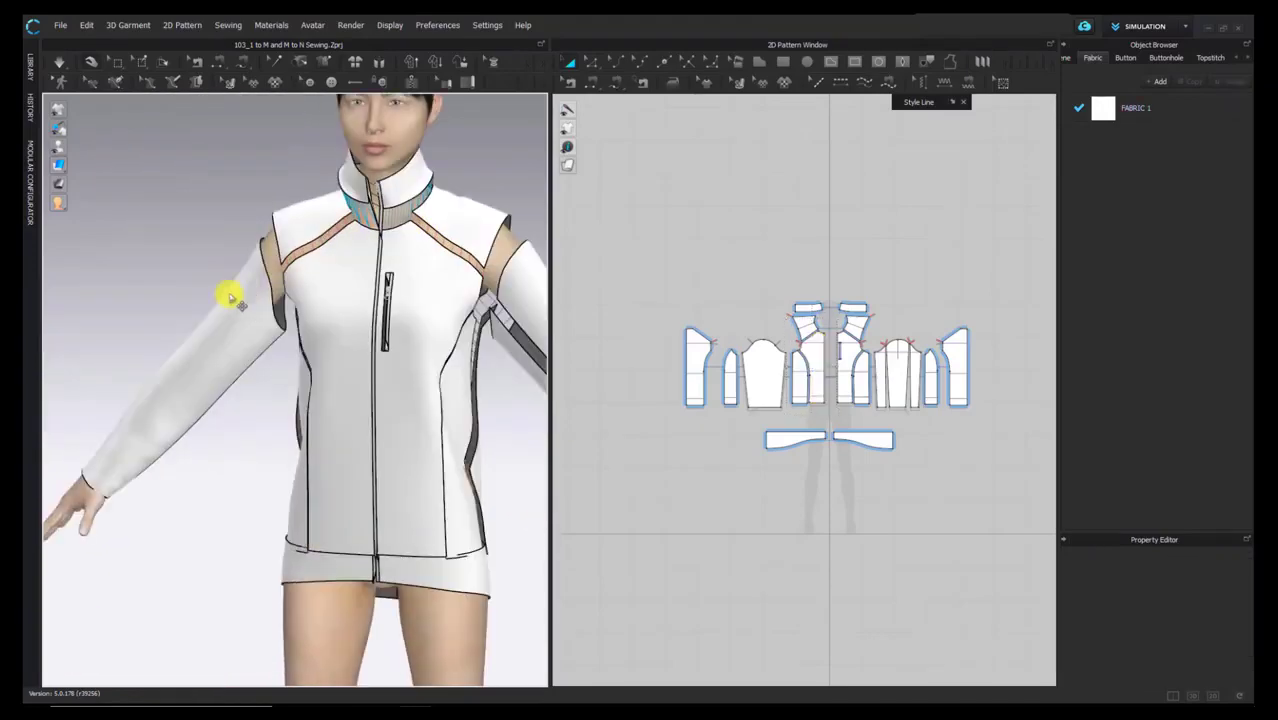
Step: Pull the one-piece sleeve away from its armhole and arrange it around the avatar's arm
left_click_drag(234, 294, 110, 212)
right_click_drag(110, 212, 272, 266)
key("shift+f")
left_click(201, 327)
left_click(168, 252)
key("shift+f")
Step: Sew the one-piece sleeve's full cap to the front, shoulder and back armhole edges as one 1:M free-sewing seam directly on the 3D garment
left_click(243, 62)
right_click_drag(335, 335, 338, 290)
scroll(303, 331, "up", 3)
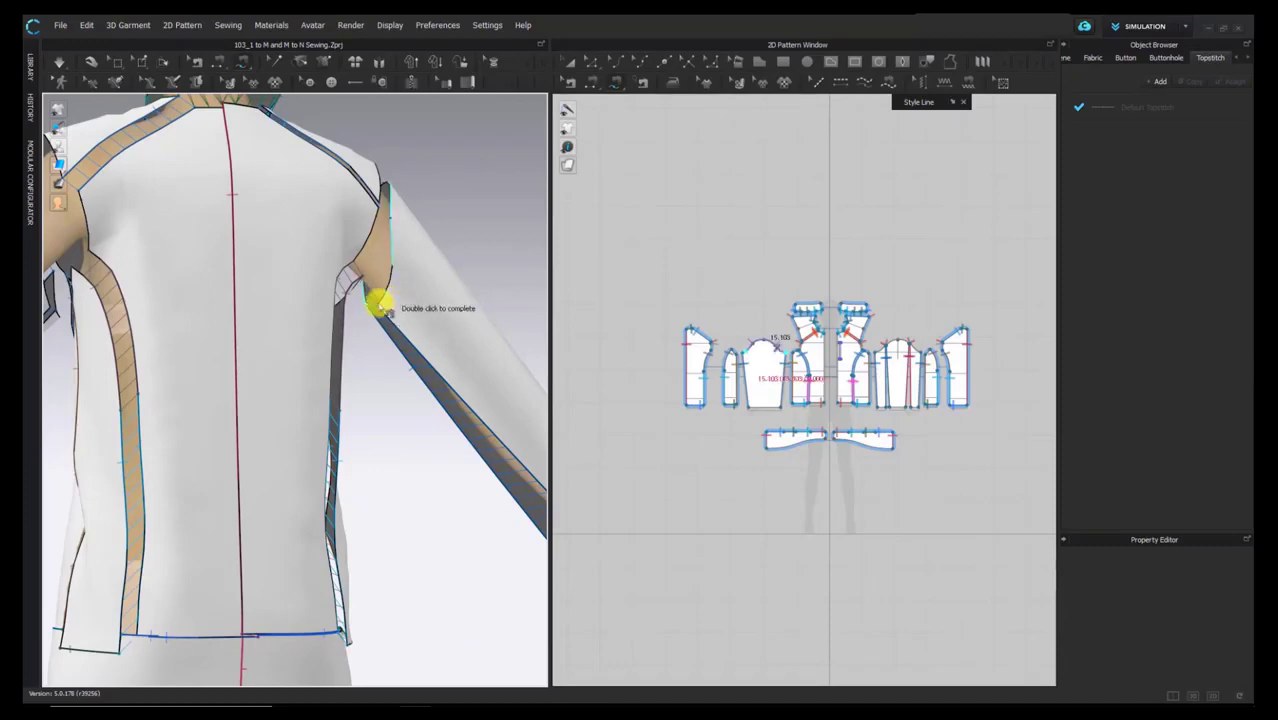
scroll(386, 314, "up", 5)
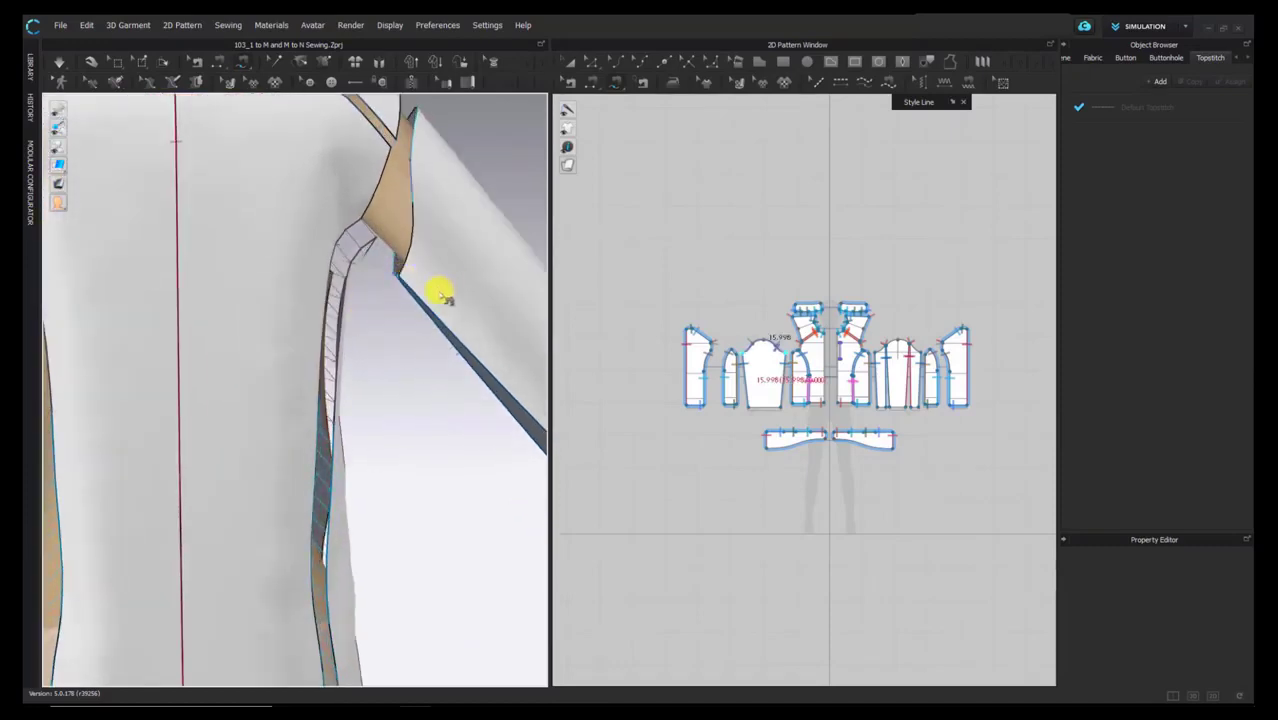
right_click_drag(440, 293, 254, 328)
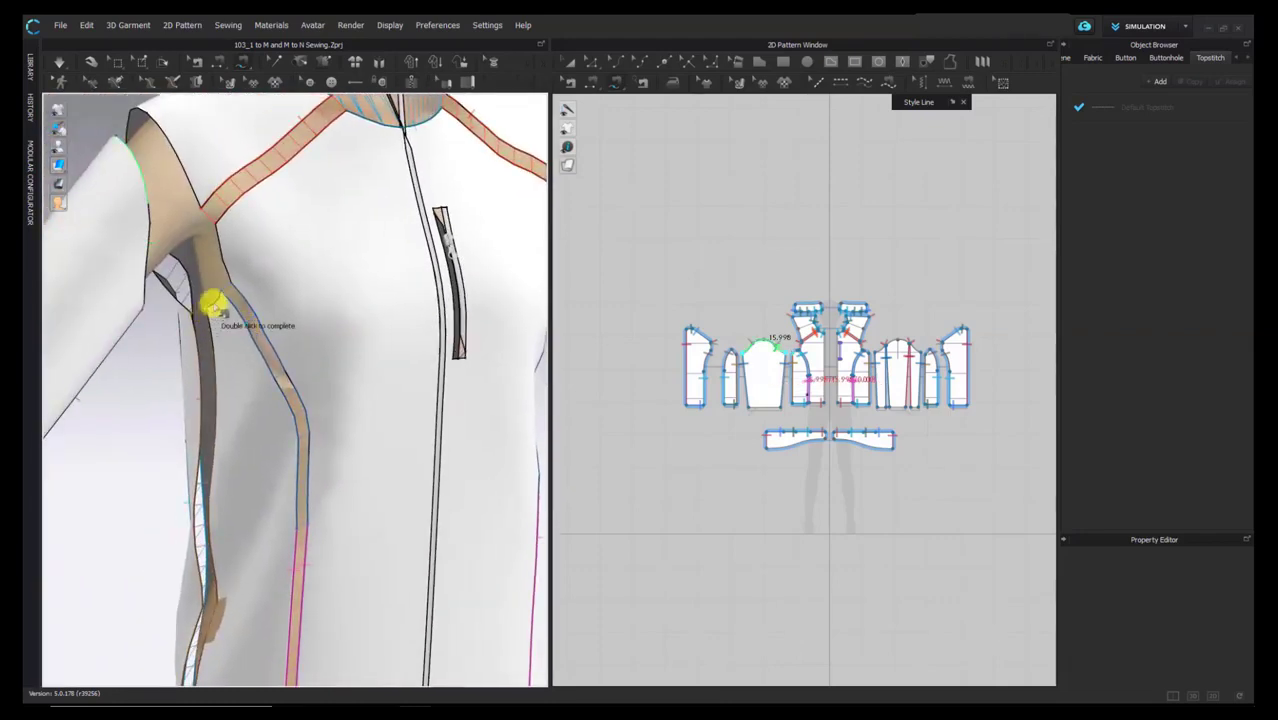
left_click(212, 306)
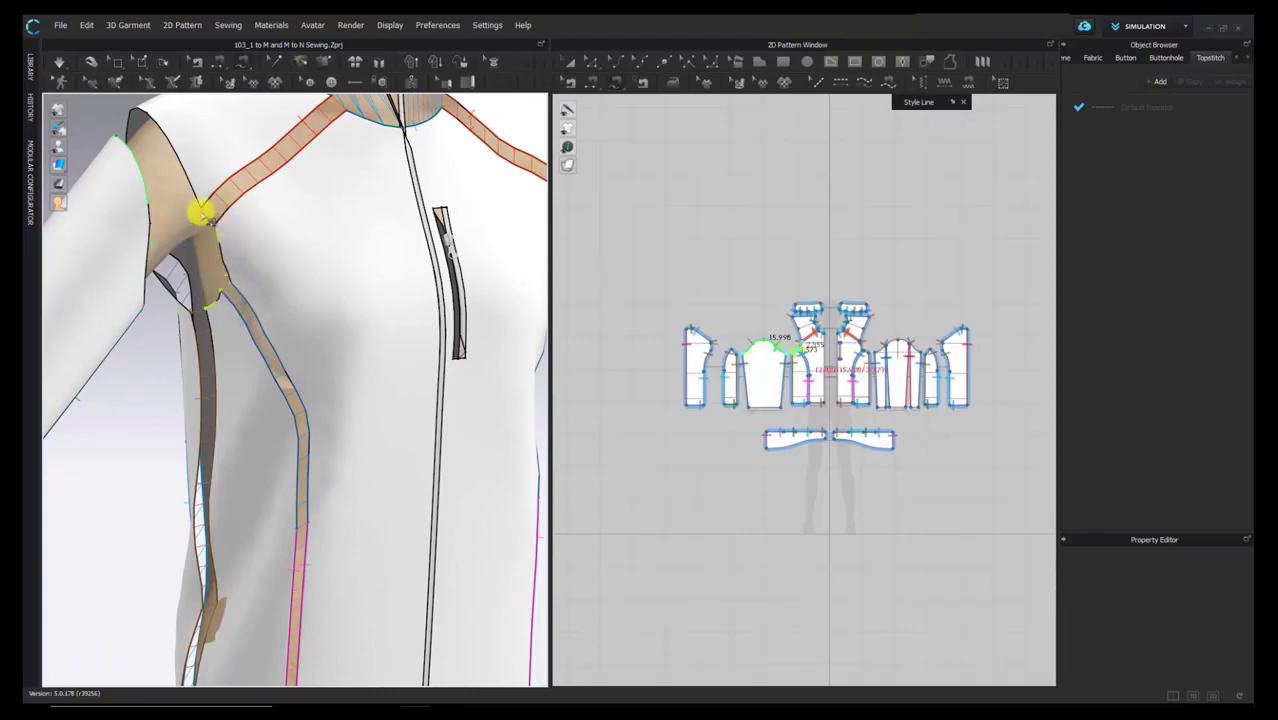
right_click_drag(203, 208, 443, 195)
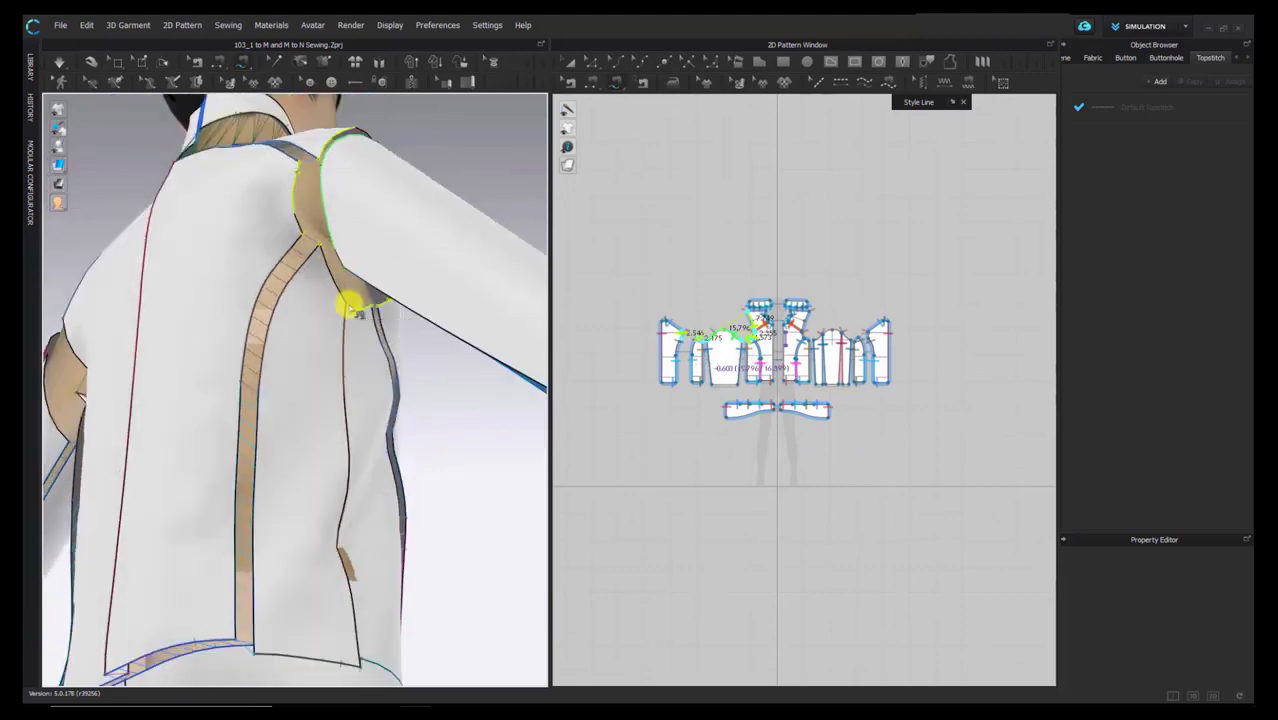
right_click_drag(432, 257, 222, 304)
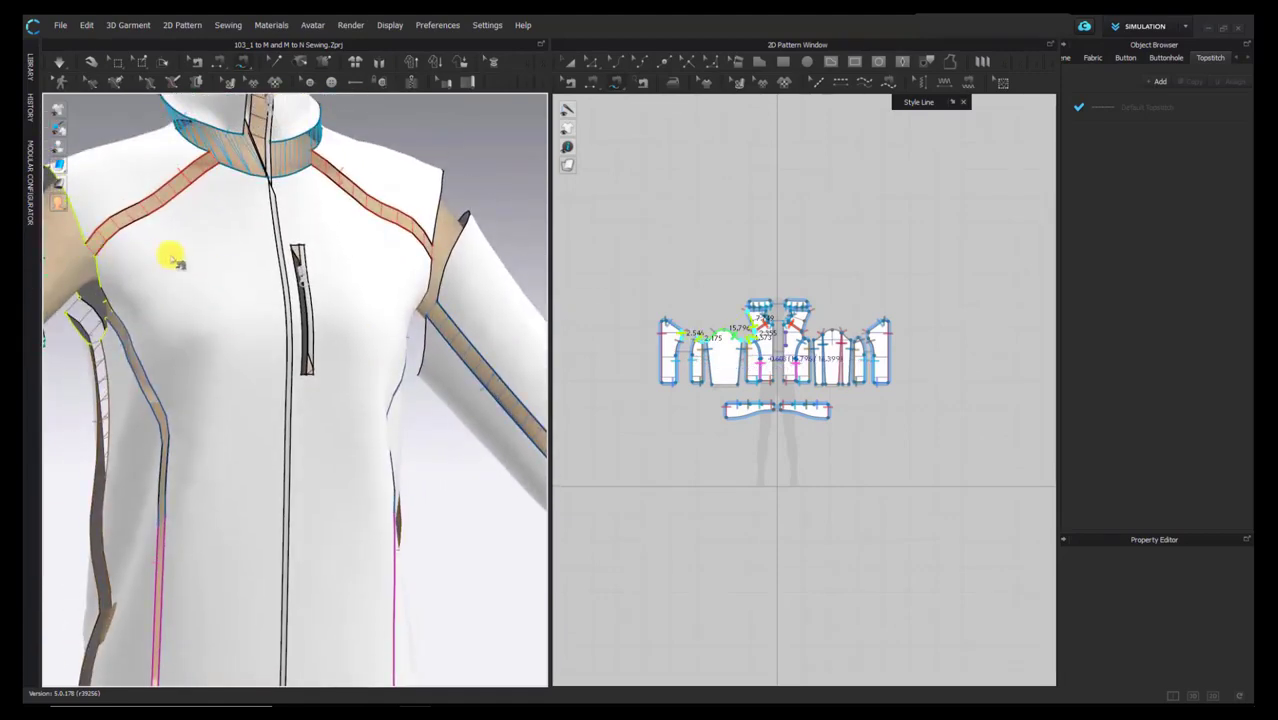
left_click(98, 250)
key("Return")
Step: Start M:N Segment Sewing and select the three-panel sleeve's cap edges from front to back on the 3D garment as the M side
middle_click_drag(101, 243, 200, 340)
right_click_drag(180, 400, 168, 466)
right_click_drag(190, 410, 199, 381)
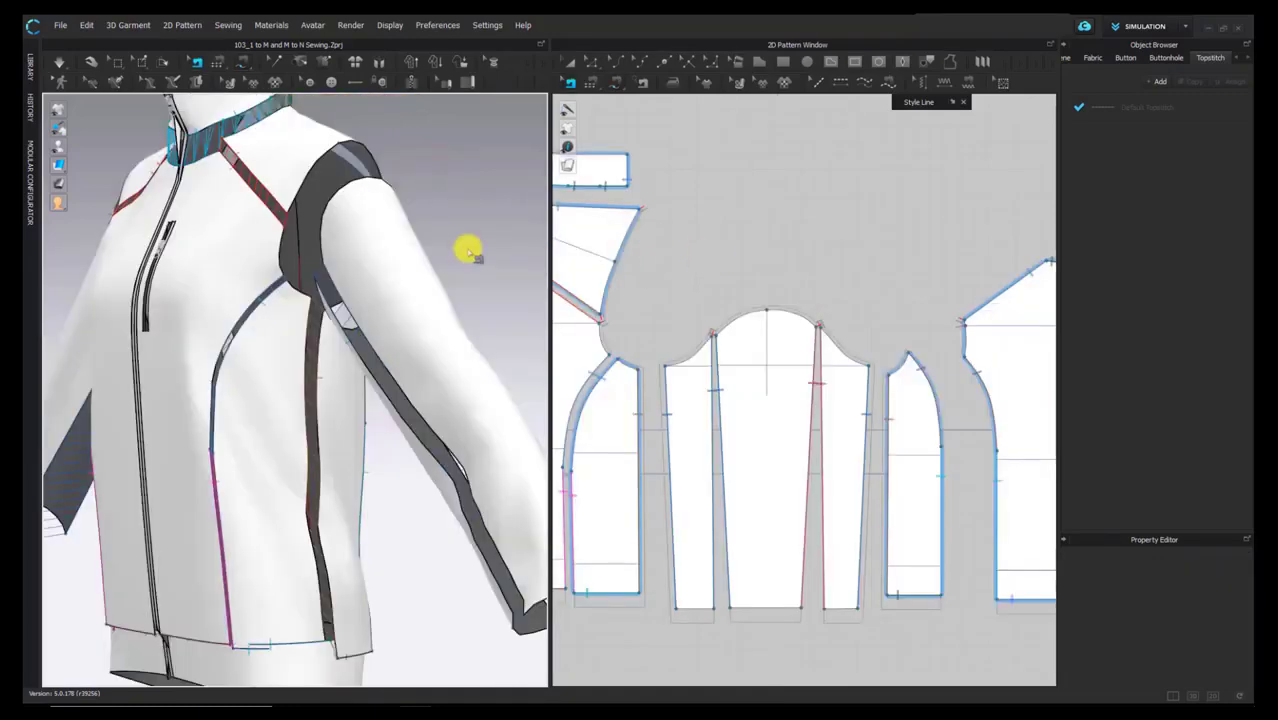
right_click_drag(465, 248, 499, 314)
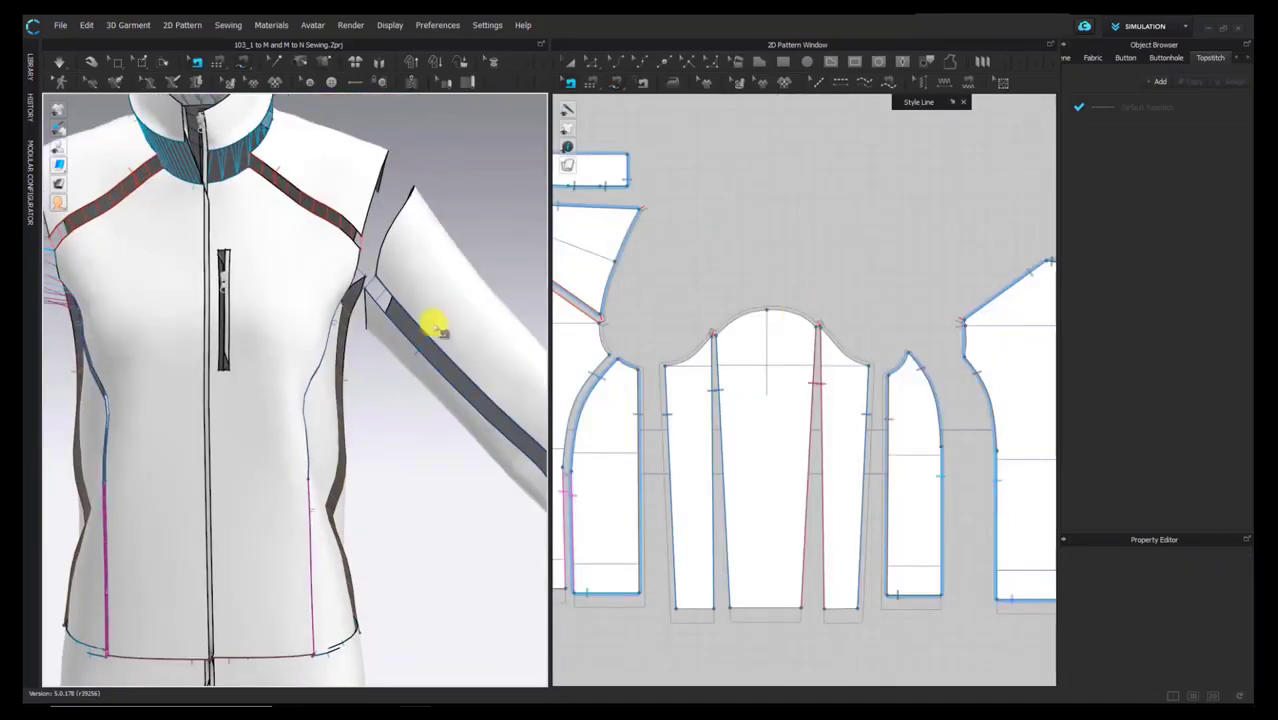
scroll(440, 326, "down", 1)
middle_click_drag(442, 326, 431, 349)
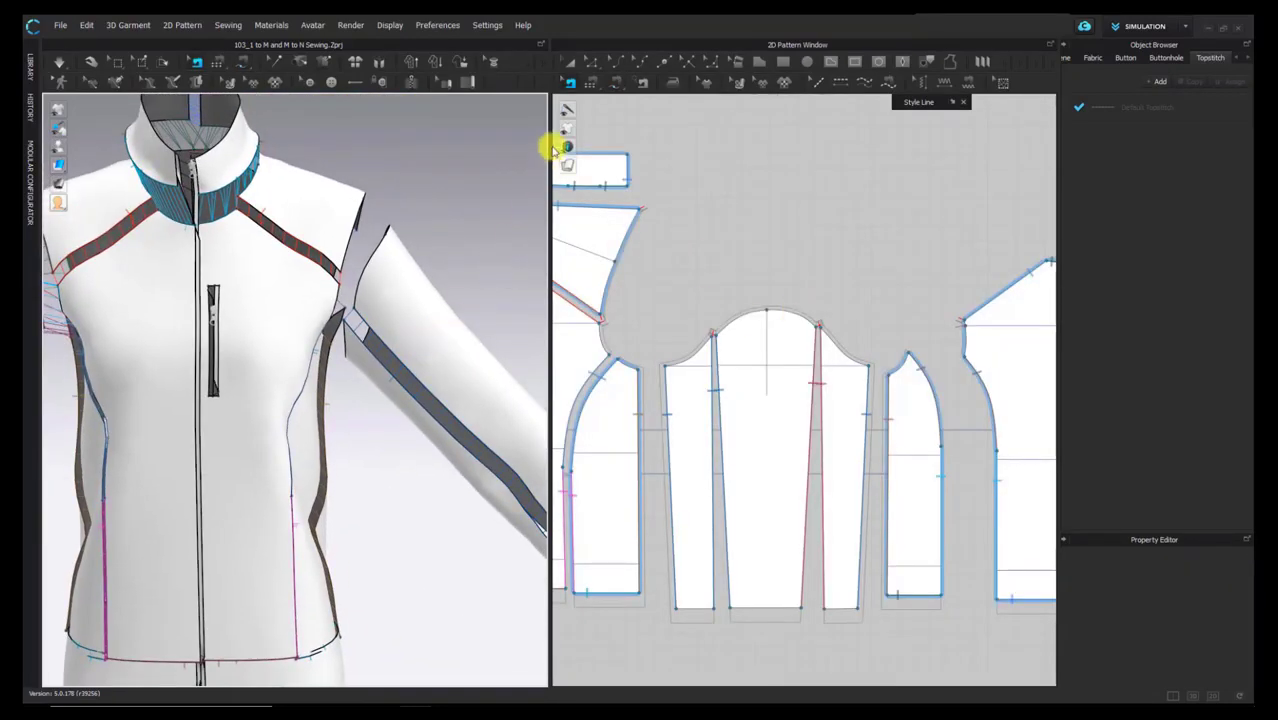
left_click(583, 84)
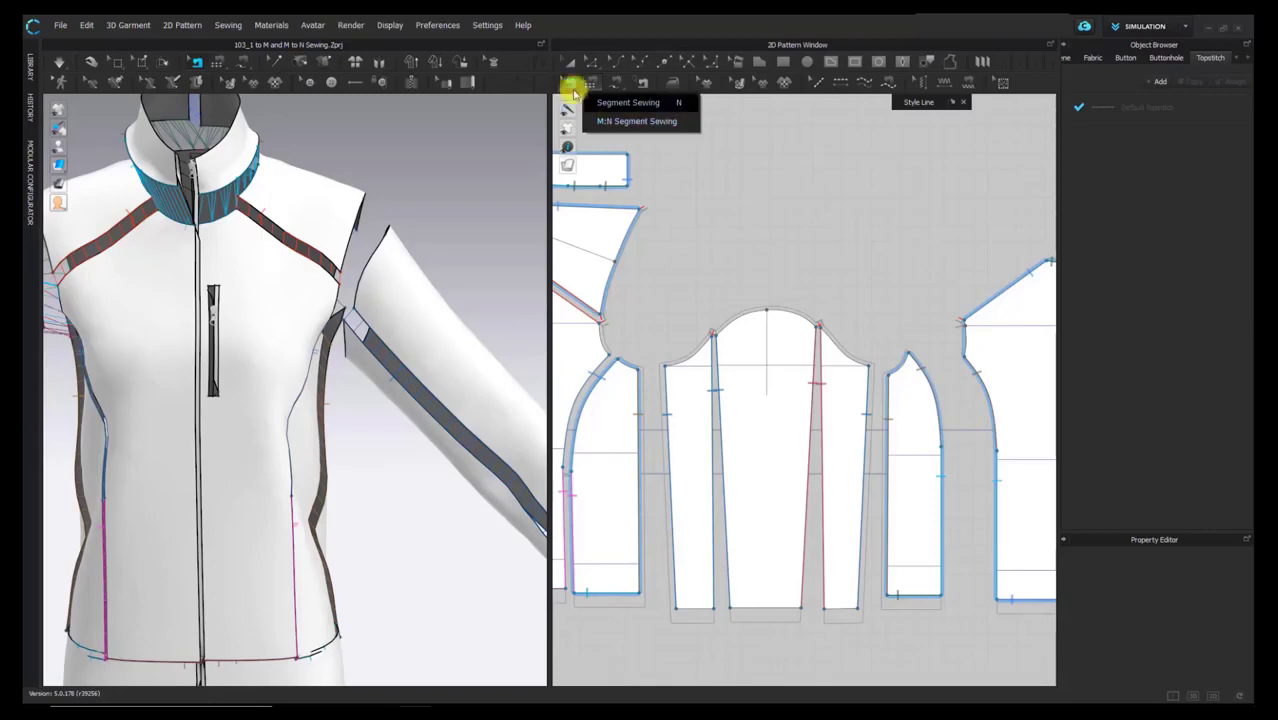
left_click(640, 121)
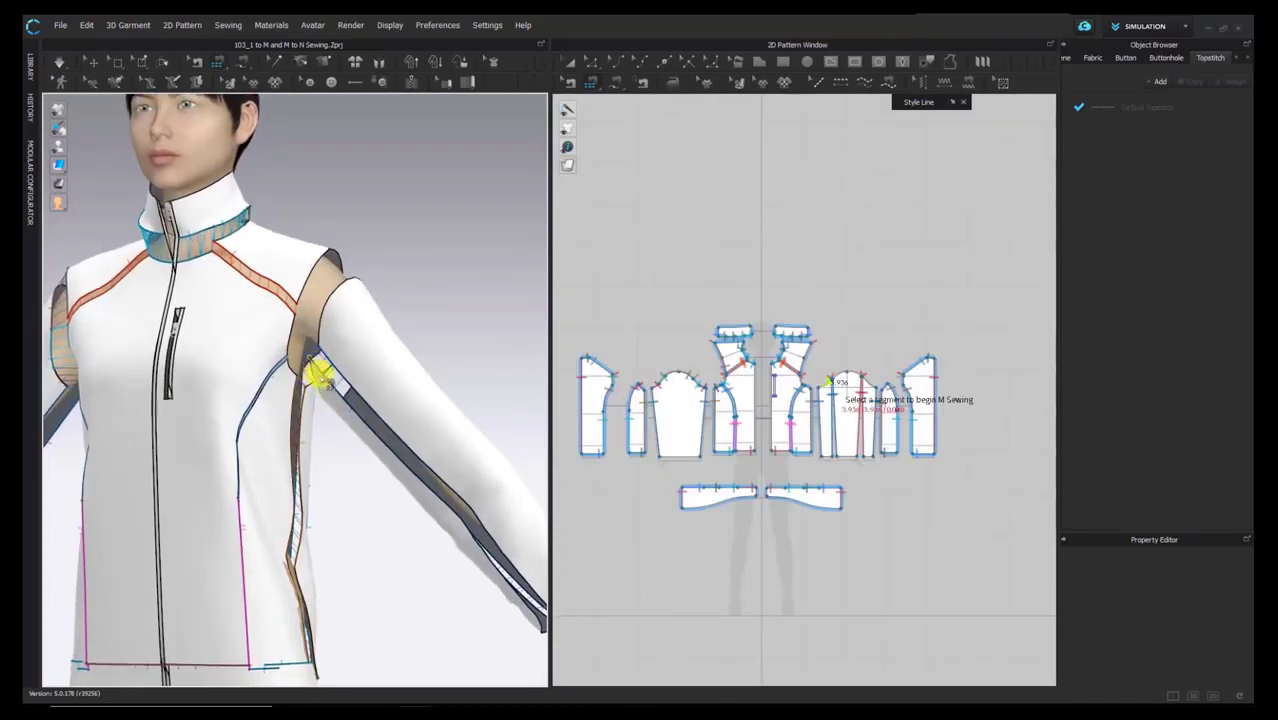
right_click_drag(314, 390, 340, 395)
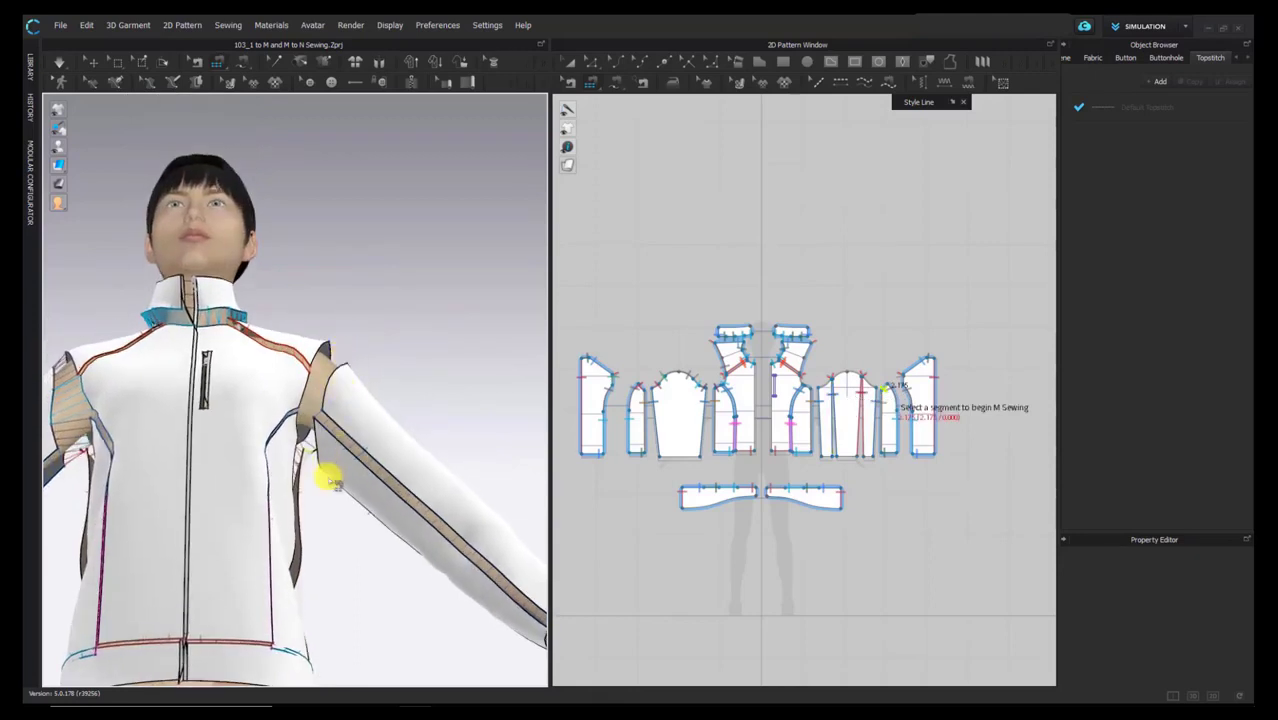
scroll(320, 463, "up", 5)
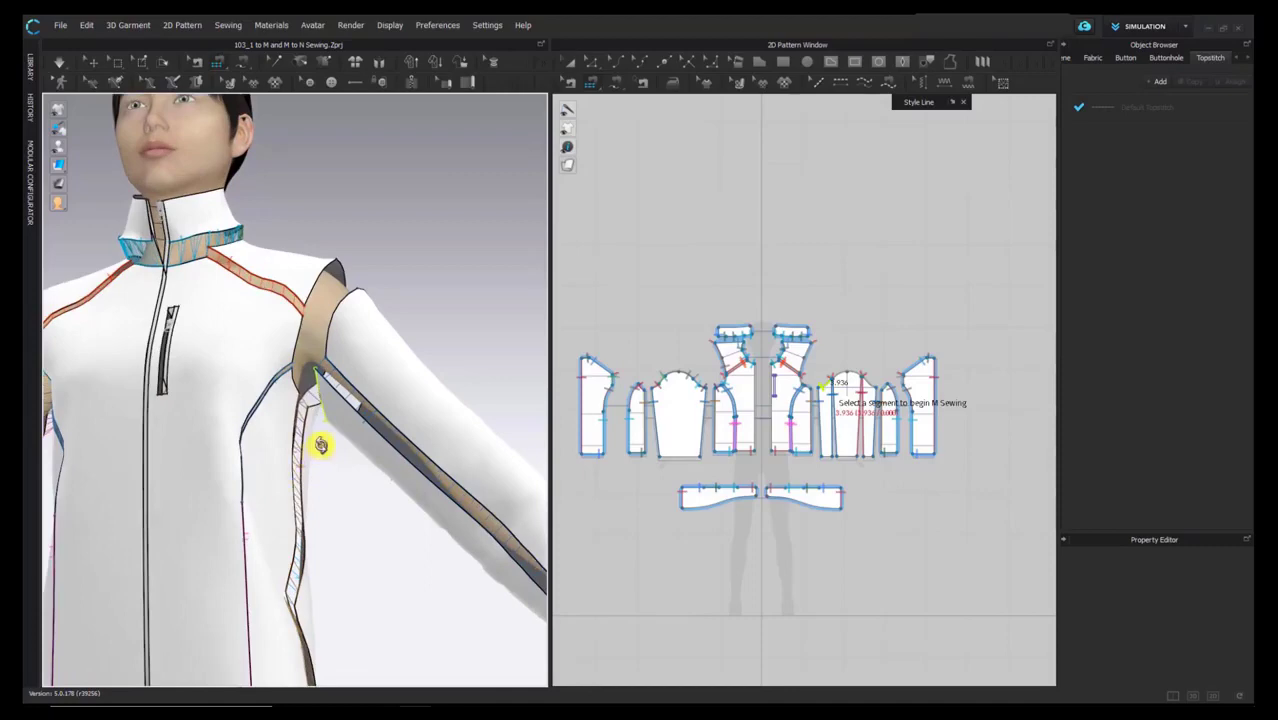
mouse_move(321, 445)
right_mouse_down()
mouse_move(333, 436)
mouse_move(327, 451)
right_mouse_up()
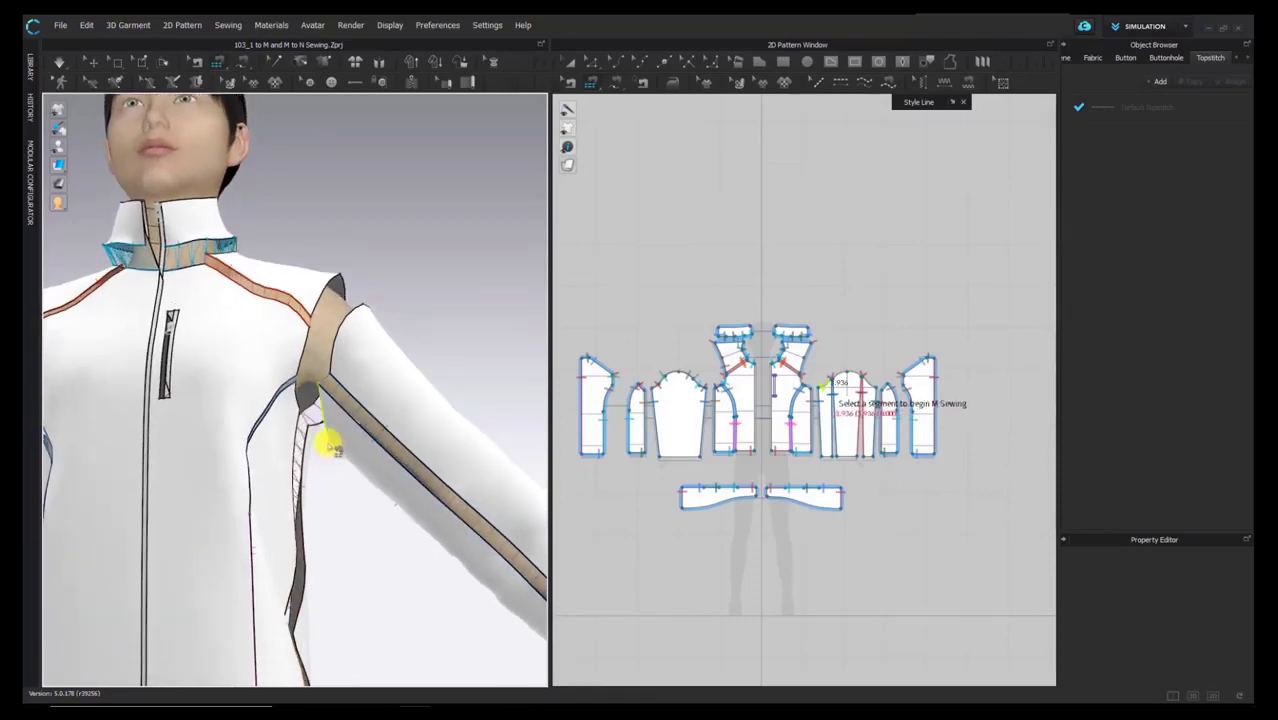
mouse_move(335, 450)
right_mouse_down()
mouse_move(337, 434)
mouse_move(330, 460)
right_mouse_up()
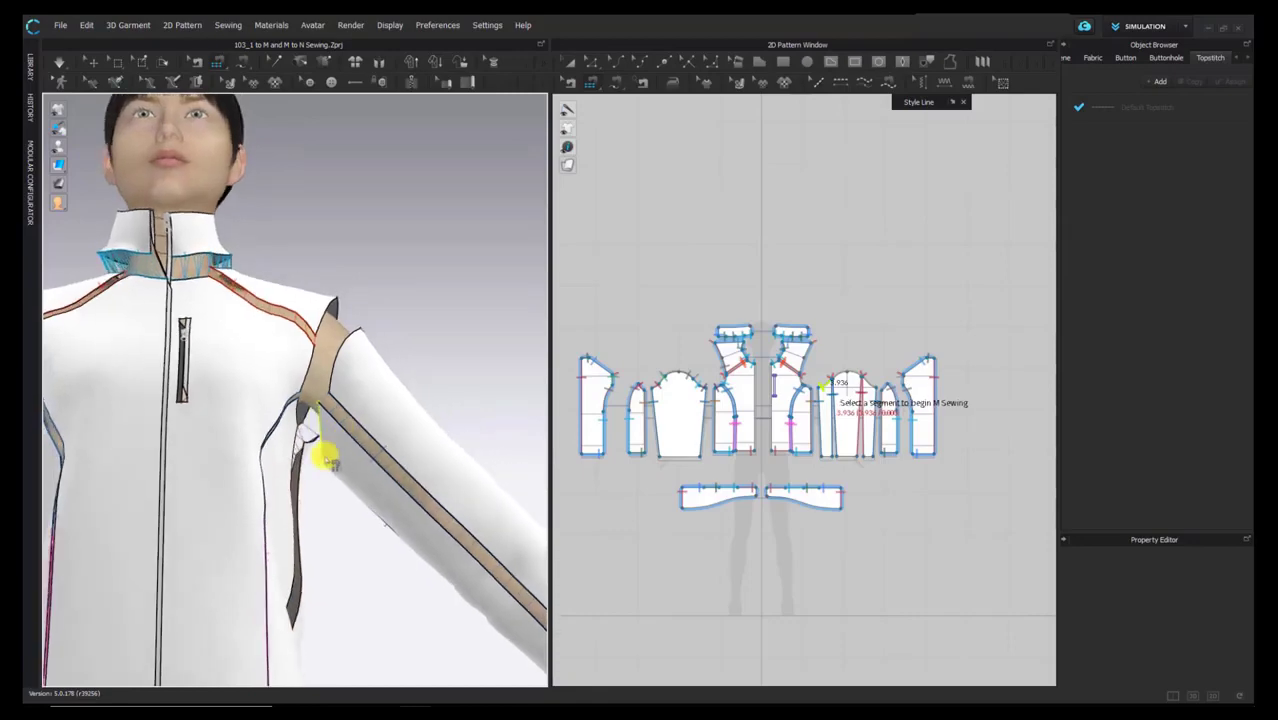
left_click(329, 395)
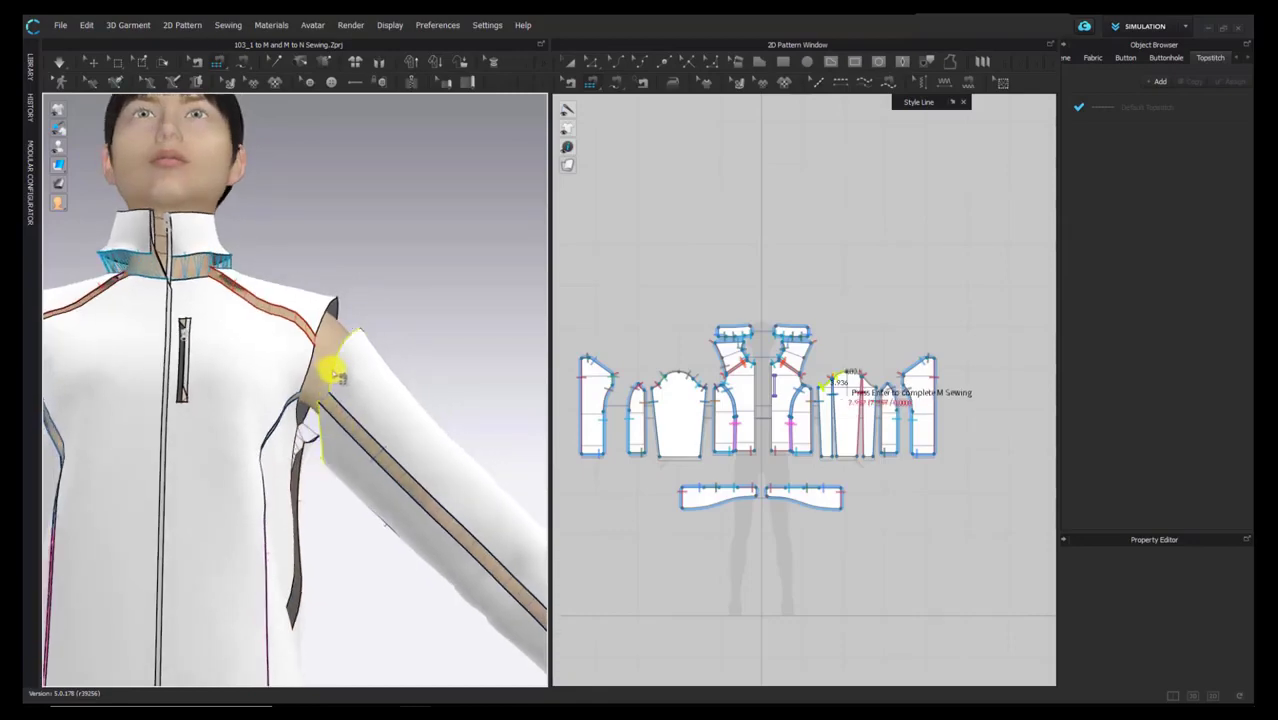
right_click_drag(342, 371, 207, 420)
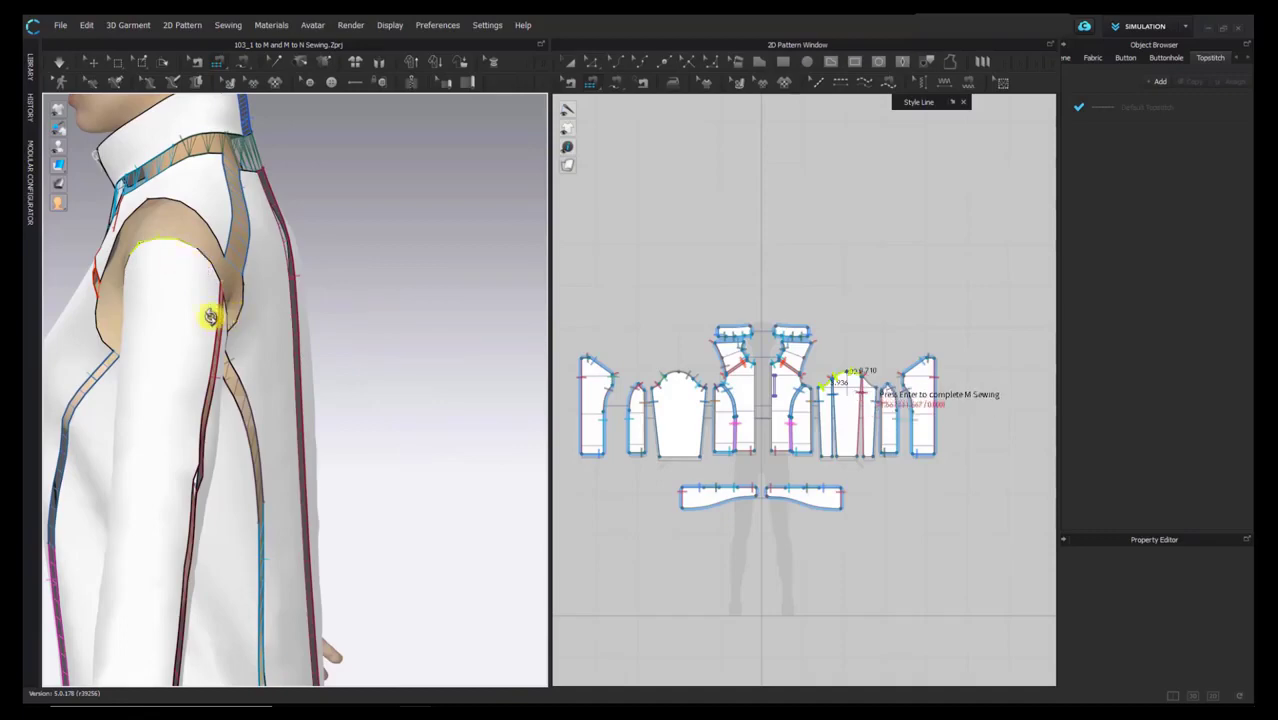
right_click_drag(208, 314, 205, 348)
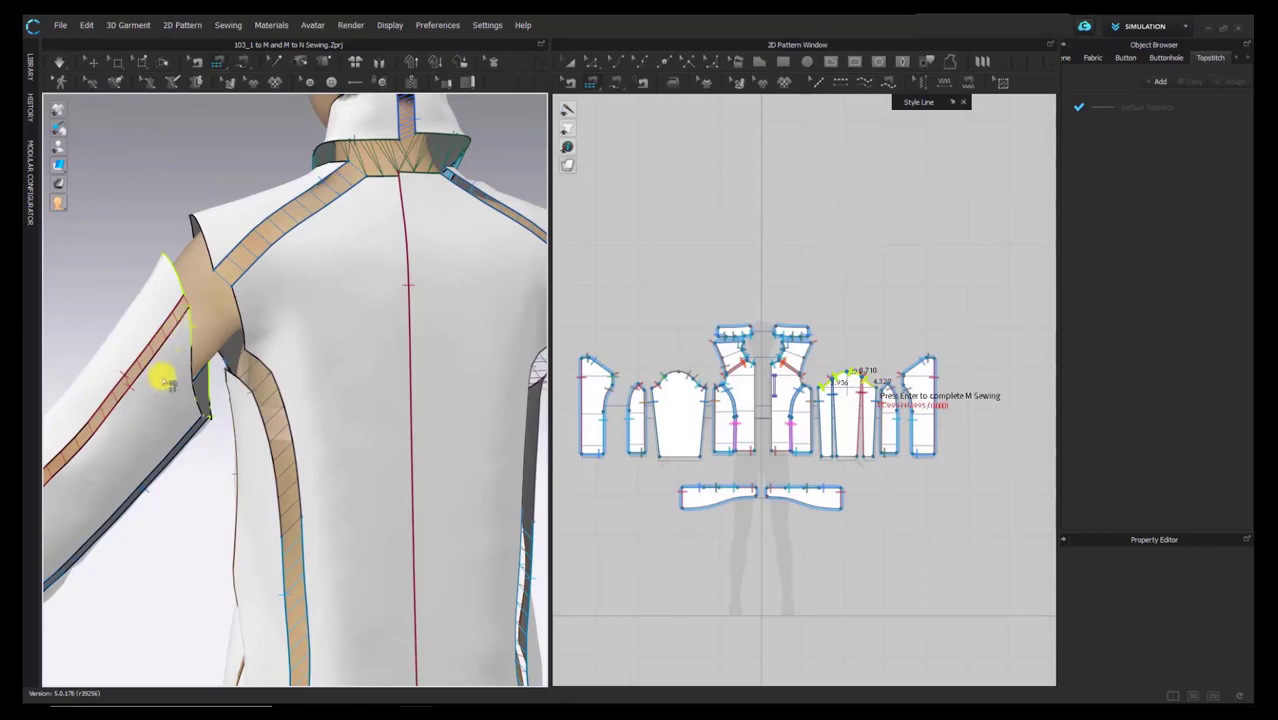
key("Return")
Step: Select the side-front, front, shoulder, back and side-back armhole edges as the N side and complete the three-panel sleeve's M:N seam in 3D
right_click_drag(165, 374, 208, 385)
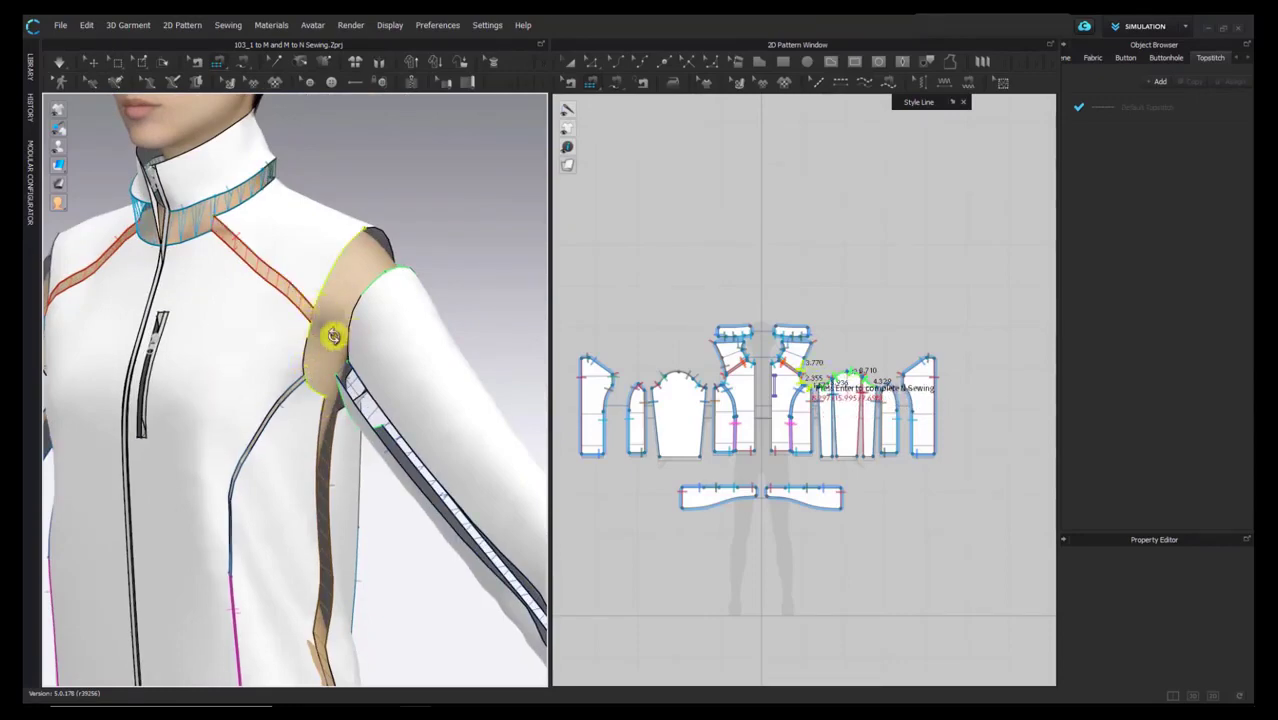
mouse_move(334, 334)
right_mouse_down()
mouse_move(257, 337)
mouse_move(245, 277)
mouse_move(271, 479)
mouse_move(220, 446)
mouse_move(282, 474)
mouse_move(174, 334)
mouse_move(209, 358)
right_mouse_up()
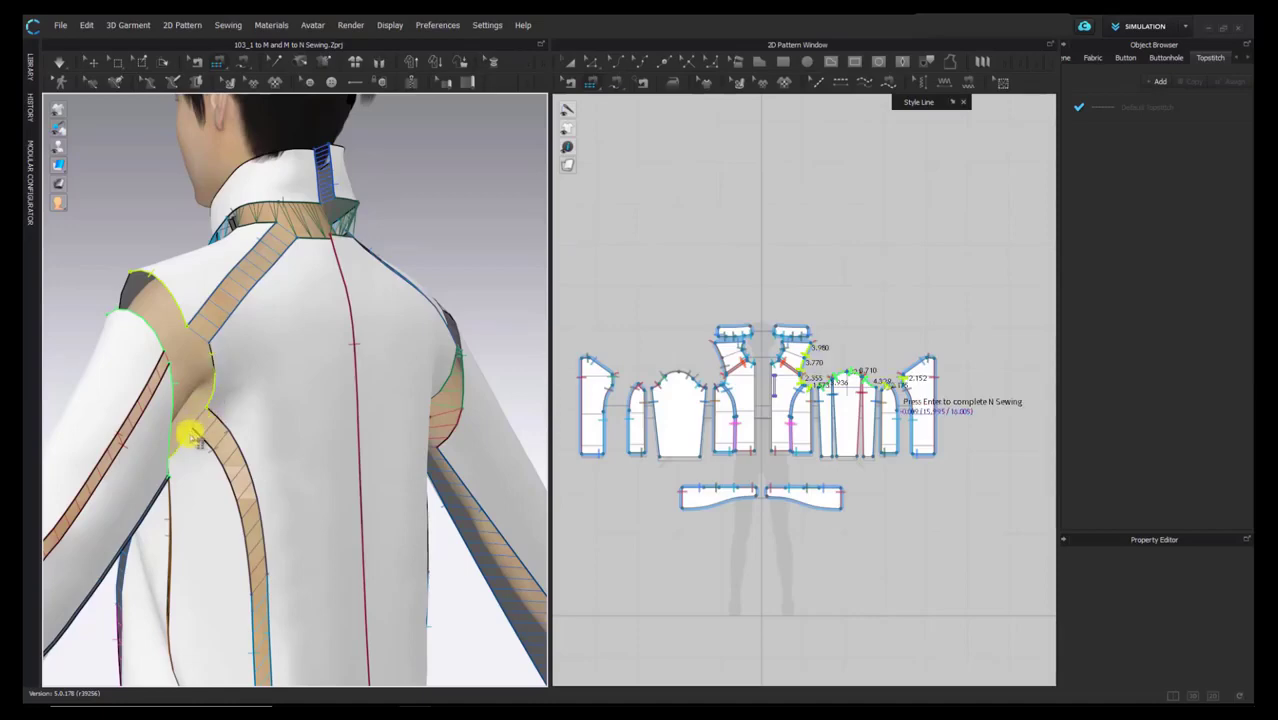
key("Return")
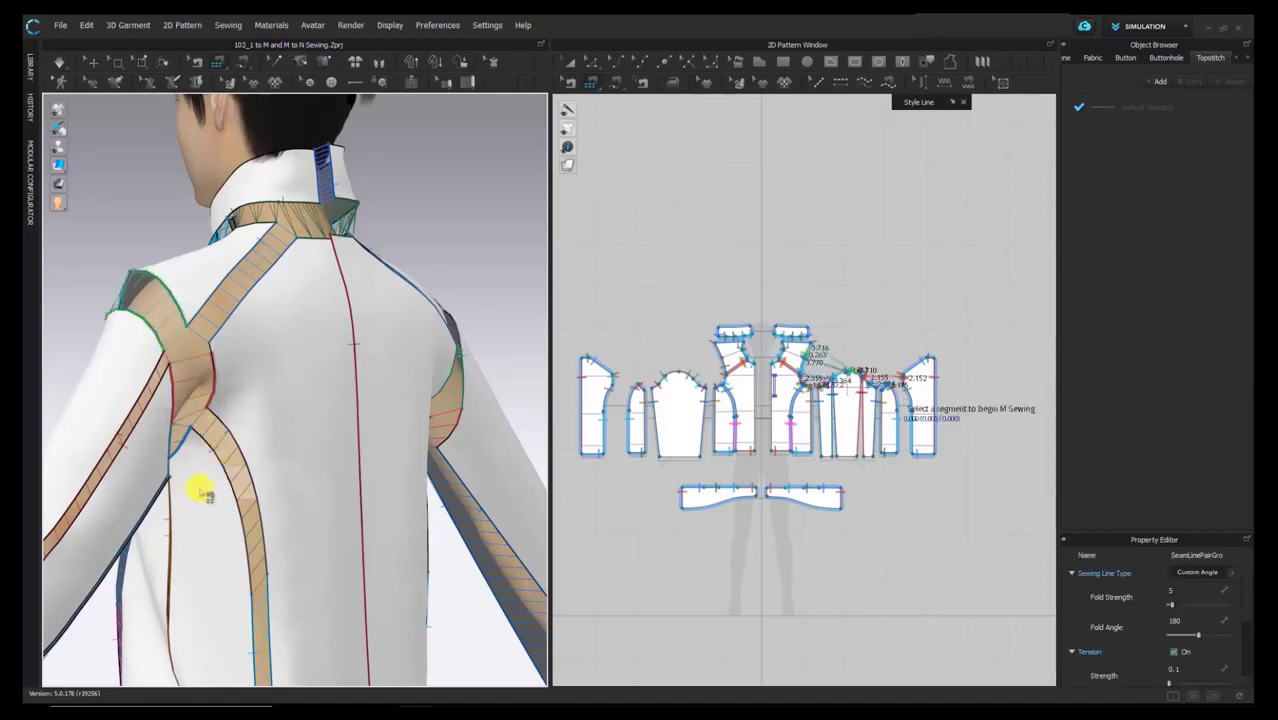
Step: Simulate the jacket to close the sleeve seams, and examine it from the front and back with the avatar hidden
right_click_drag(200, 491, 334, 491)
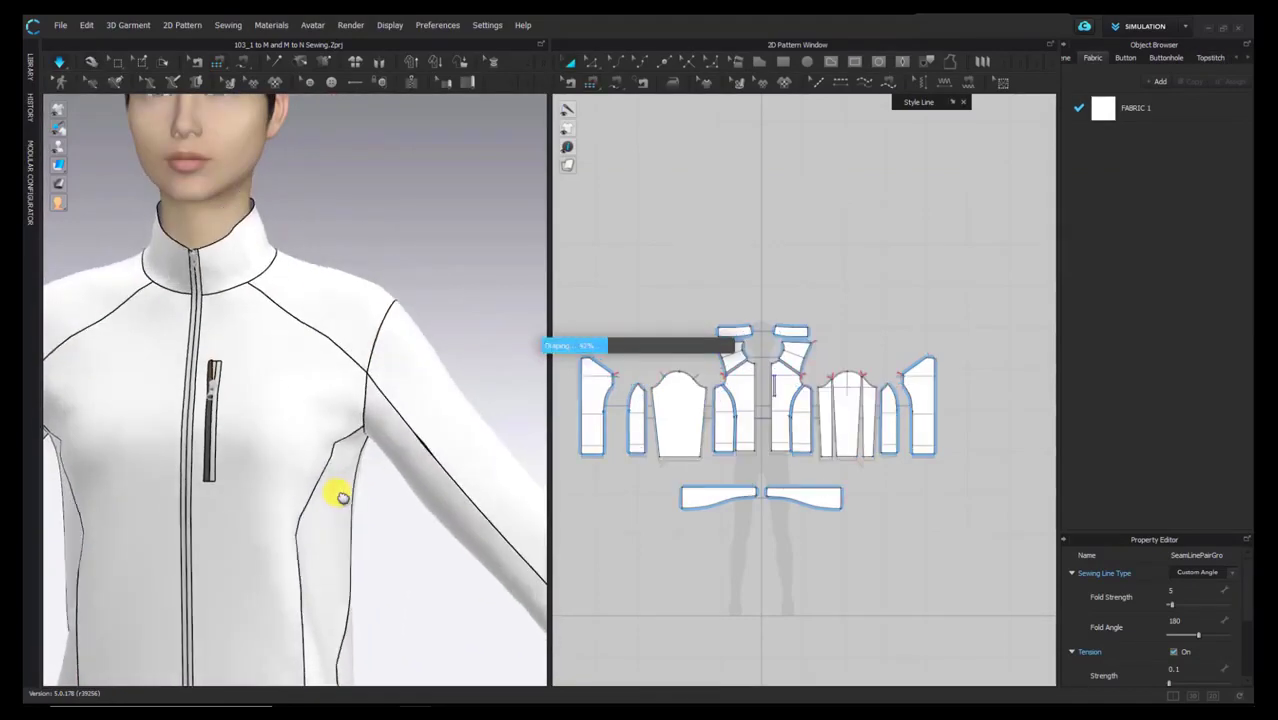
scroll(342, 480, "down", 3)
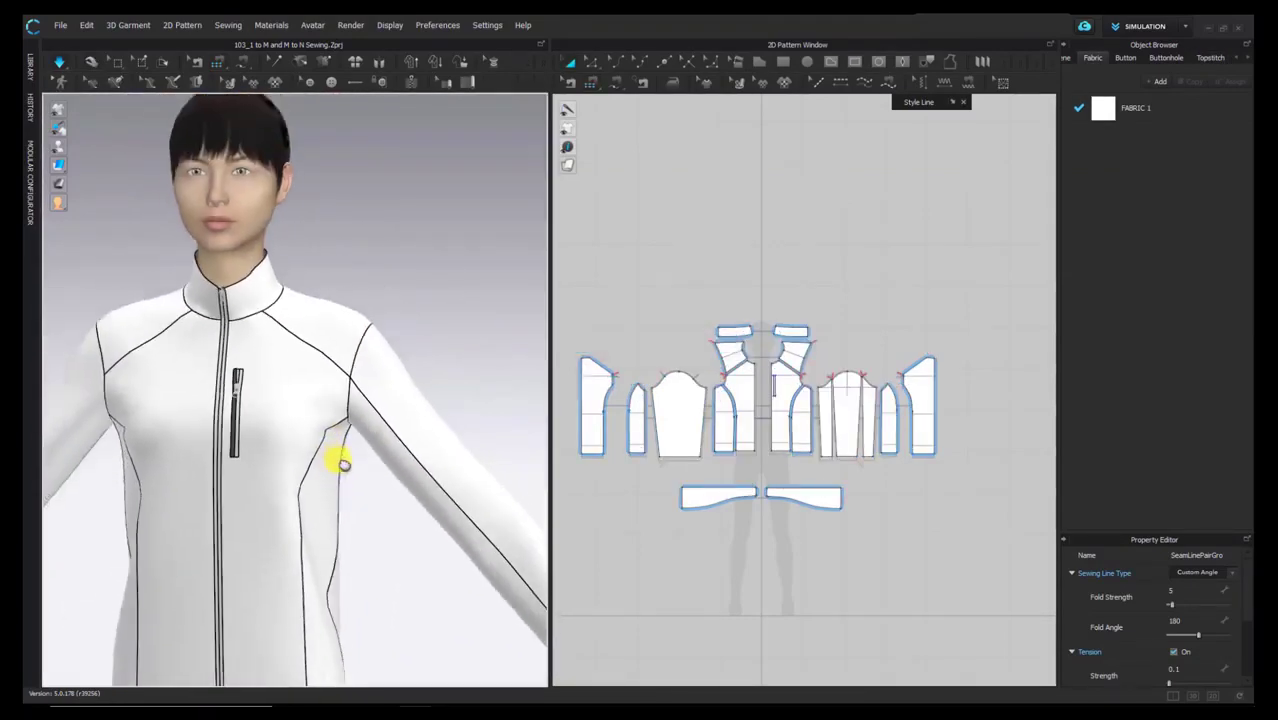
right_click_drag(343, 461, 186, 473)
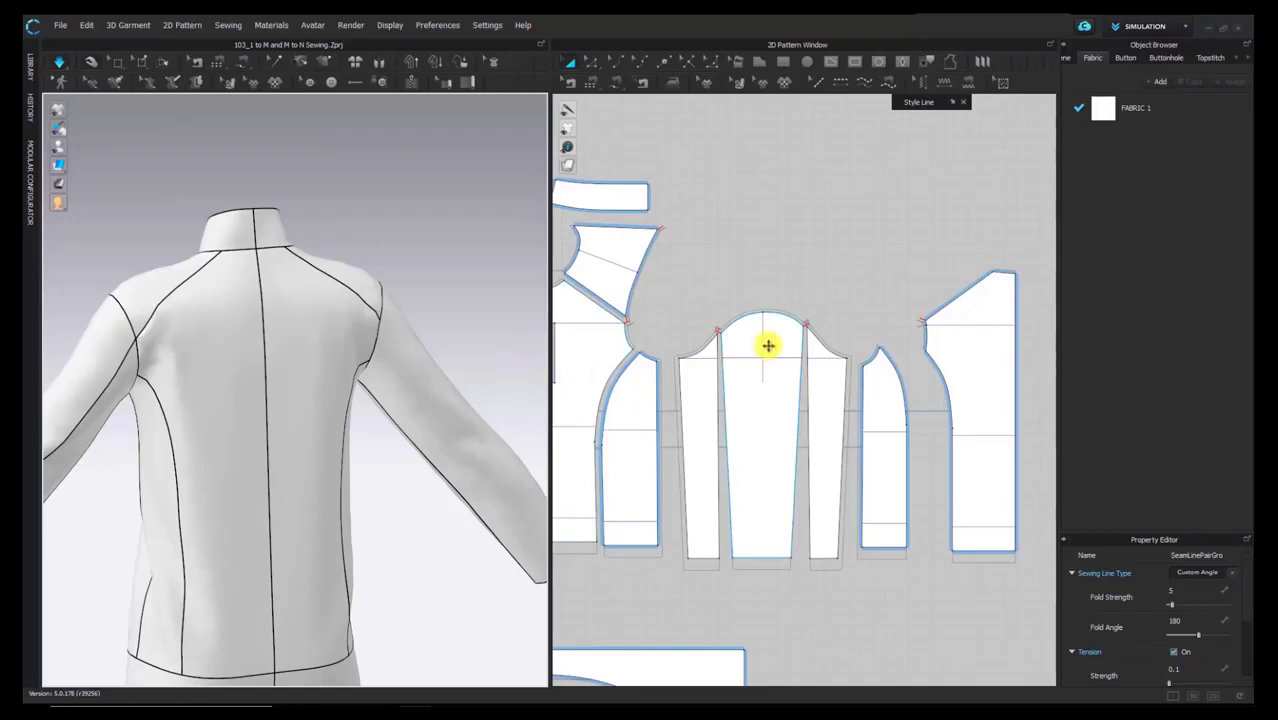
scroll(768, 346, "down", 2)
right_click_drag(254, 388, 377, 391)
scroll(377, 391, "down", 2)
right_click_drag(300, 392, 351, 394)
right_click_drag(297, 476, 300, 450)
scroll(793, 382, "down", 6)
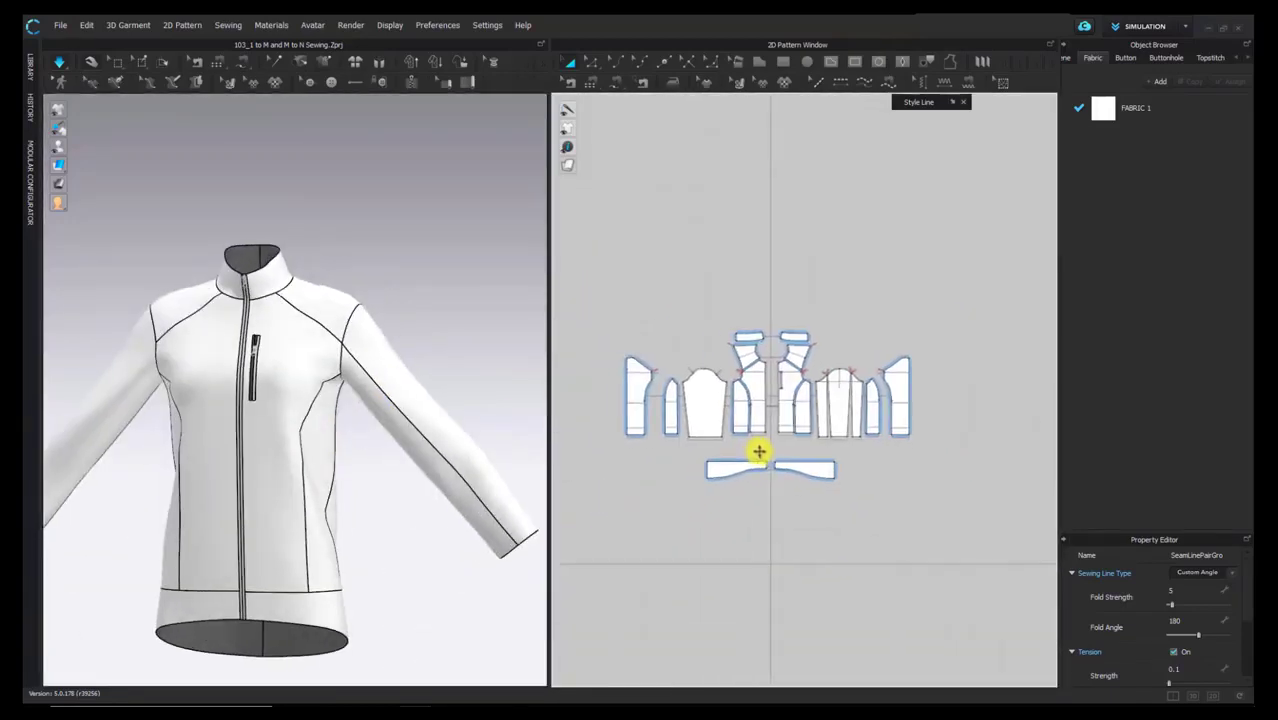
Step: Move the back piece on the one-piece sleeve's side closer to its side-back piece in the 2D layout
scroll(678, 391, "up", 3)
left_click_drag(600, 365, 622, 362)
left_click(650, 371)
scroll(658, 388, "down", 2)
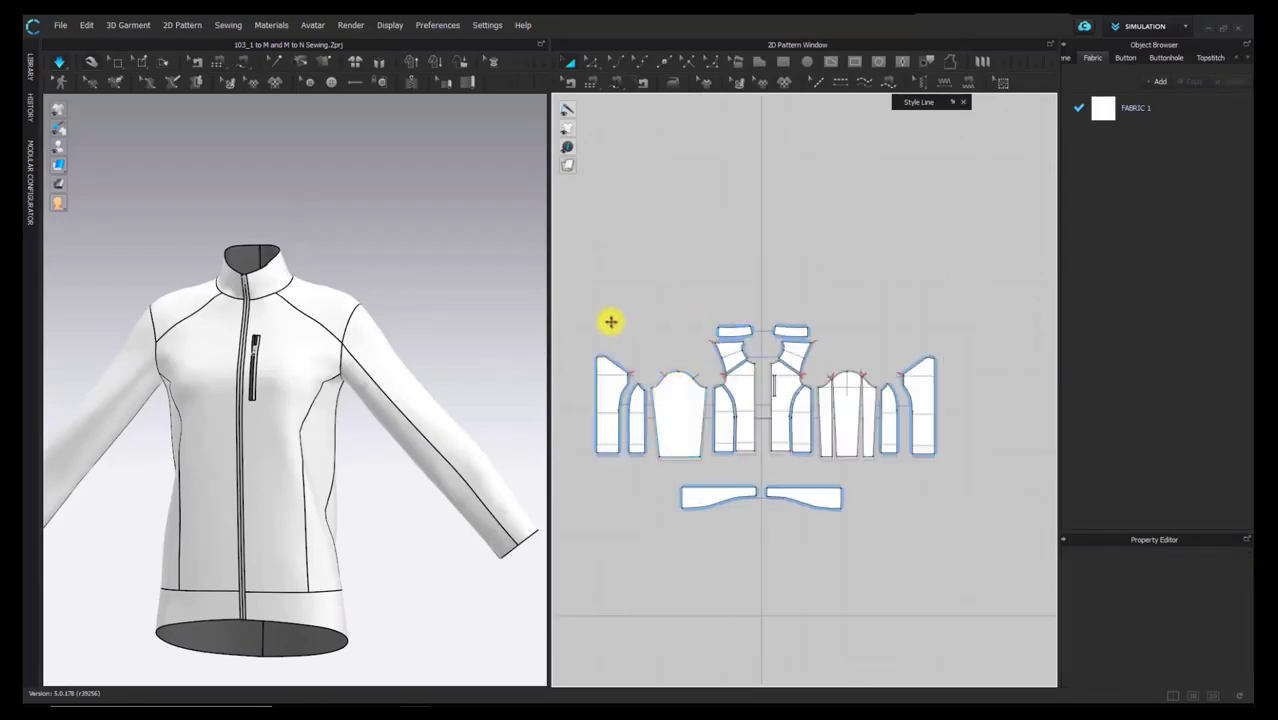
Step: Show the avatar again and view the finished jacket from the front
key("2")
key("shift+a")
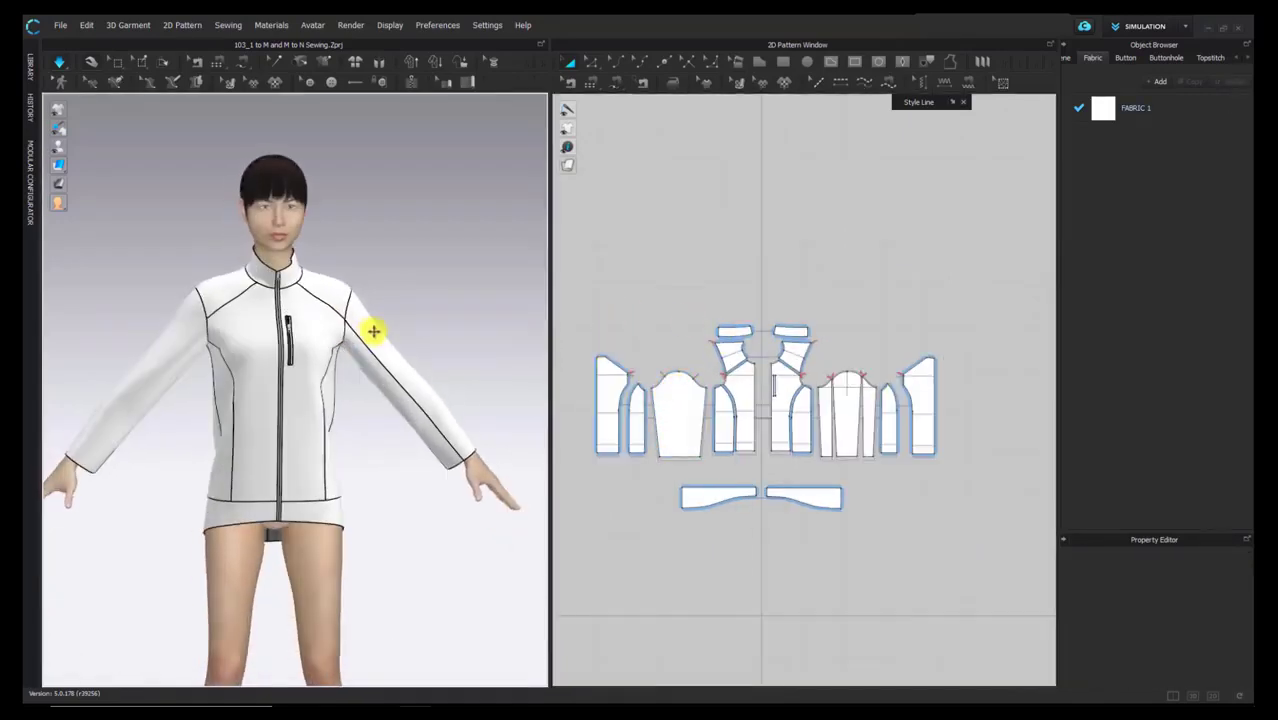